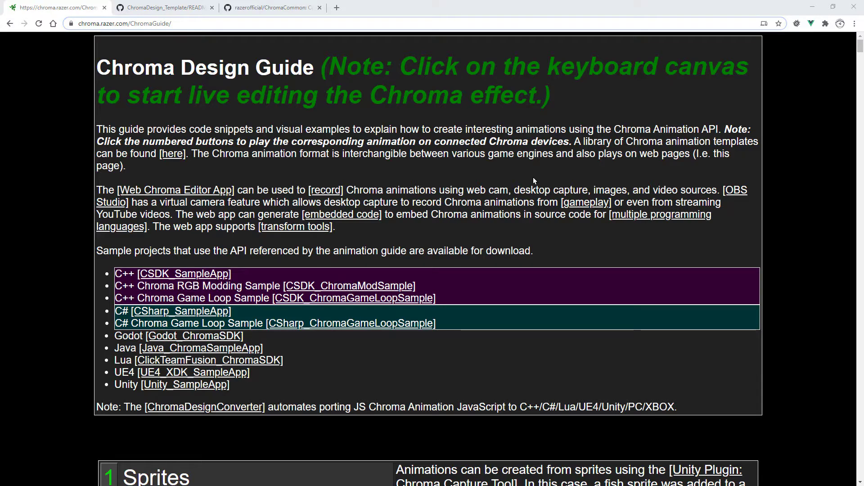
Look over the Sprites example in the Chroma Design Guide and preview the opening seconds of the AmazingFrog_01 video
scroll(531, 179, down, 9)
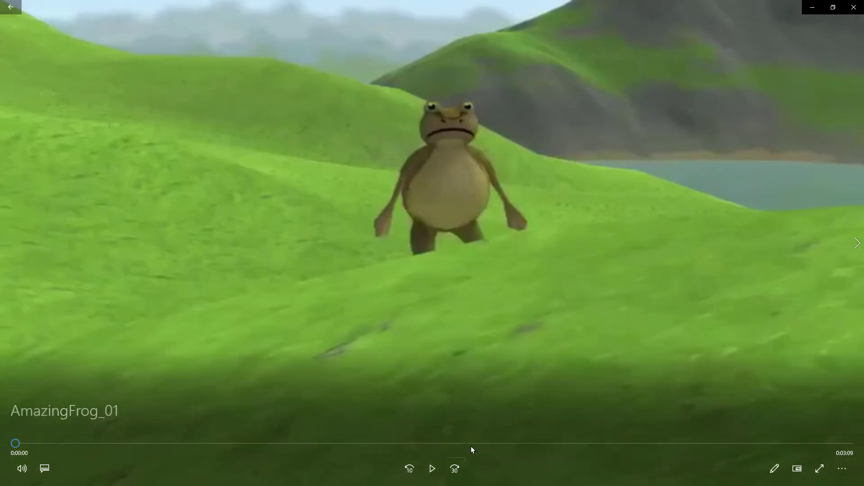
click(433, 469)
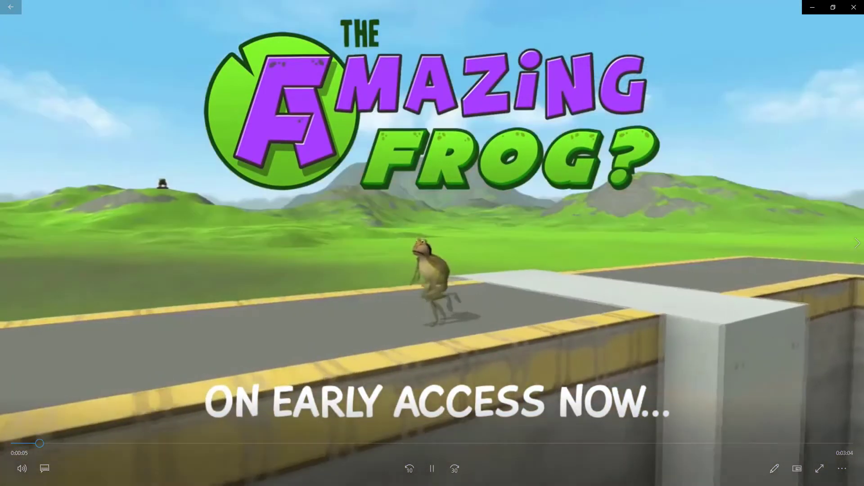
click(432, 469)
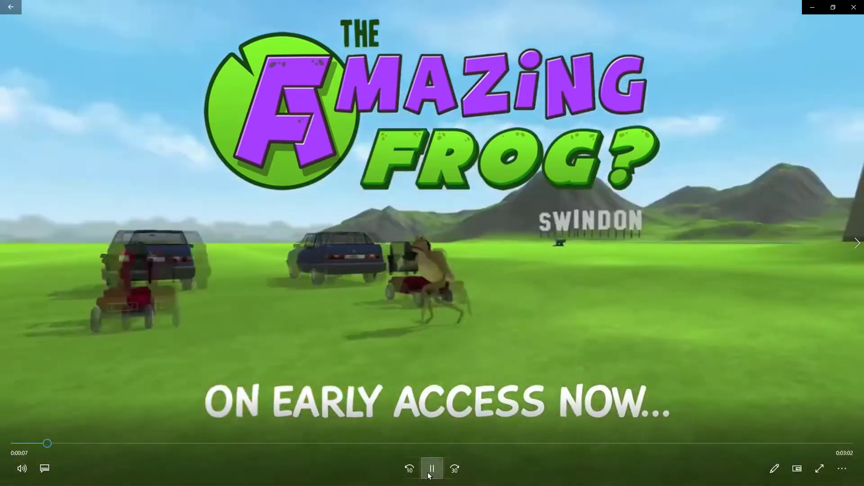
click(814, 7)
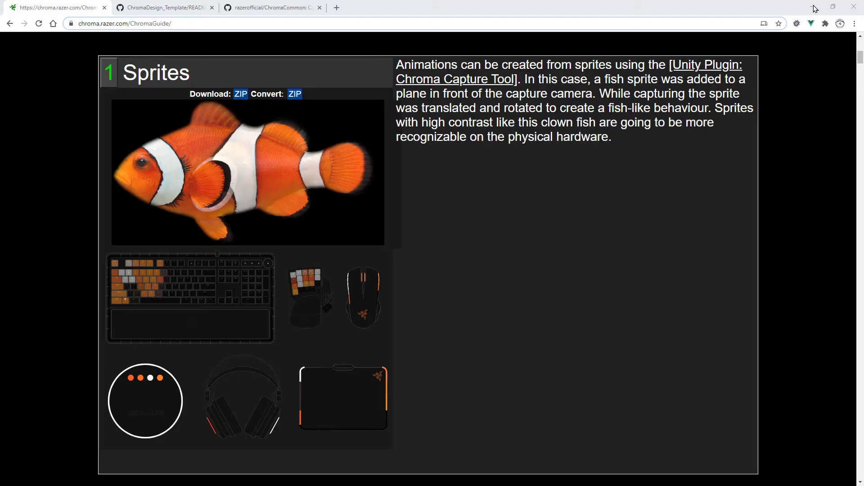
Examine the chroma_design.html source linked from the ChromaDesign_Template README, from the script imports to setupAllChromaEffects, and close it
click(166, 8)
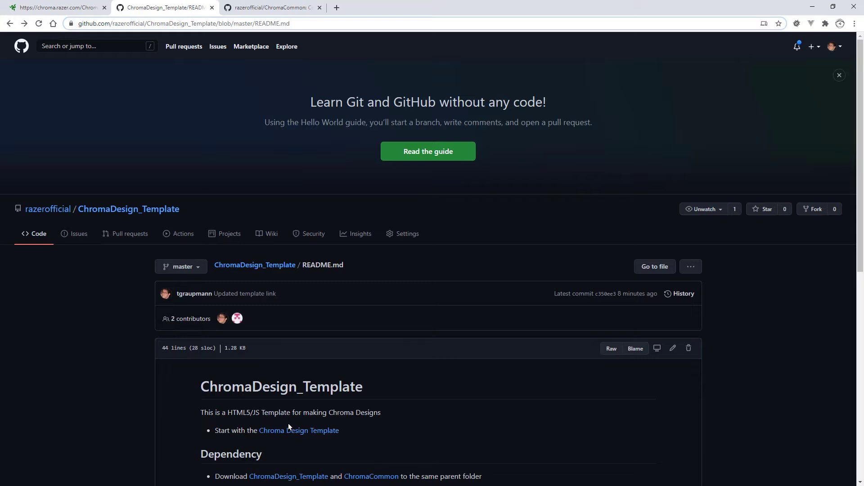
middle_click(282, 431)
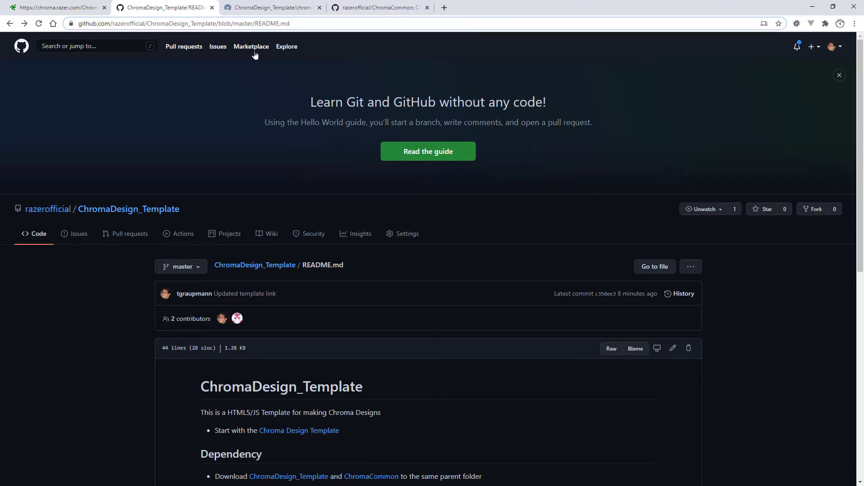
click(253, 8)
scroll(346, 311, down, 1)
scroll(347, 308, down, 4)
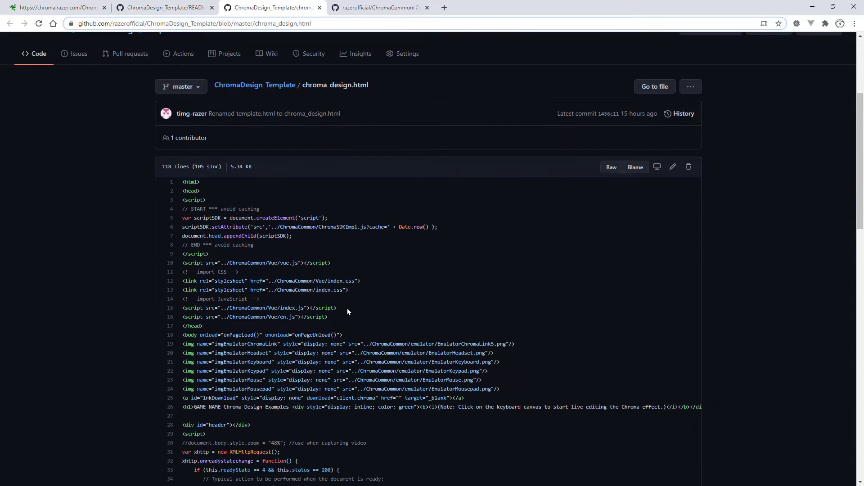
scroll(244, 334, down, 5)
scroll(231, 304, down, 5)
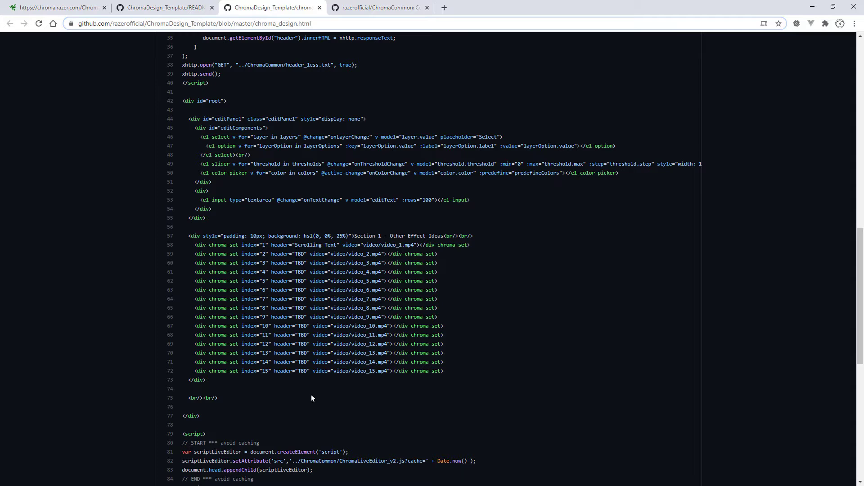
scroll(309, 396, down, 9)
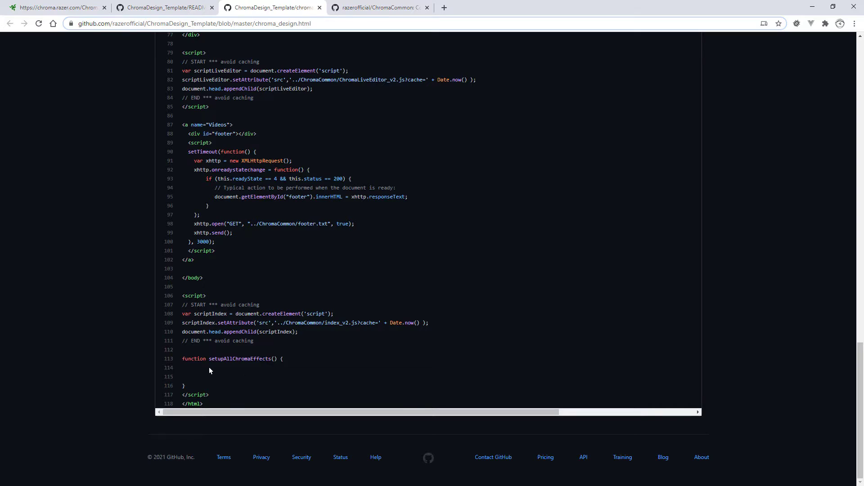
scroll(209, 366, up, 15)
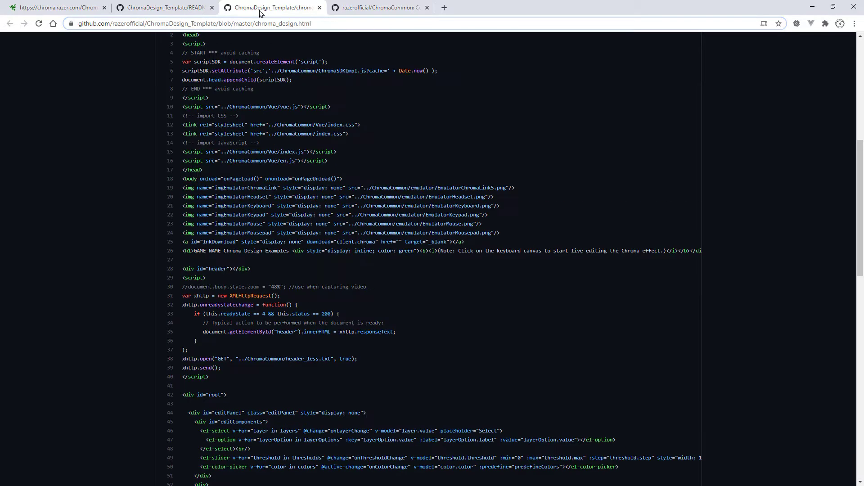
middle_click(259, 13)
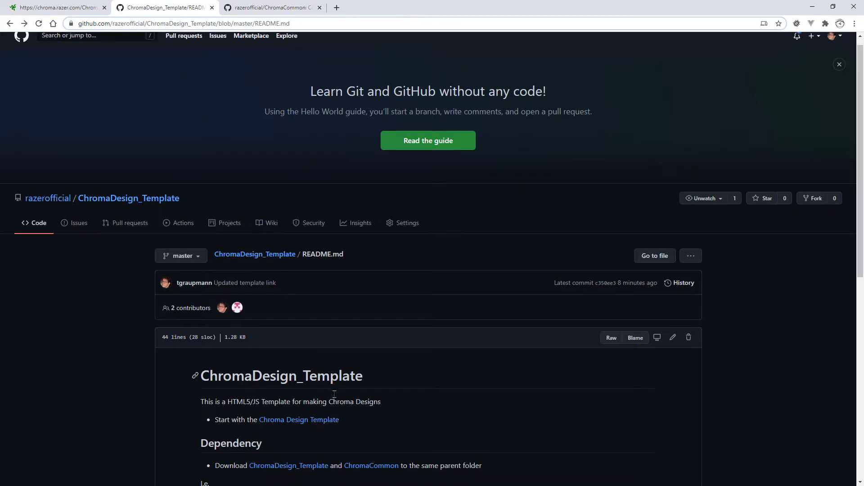
Read the README's dependency and quick start sections, and inspect the local ChromaDesign_Template, ChromaCommon and Videos folders
scroll(328, 383, down, 5)
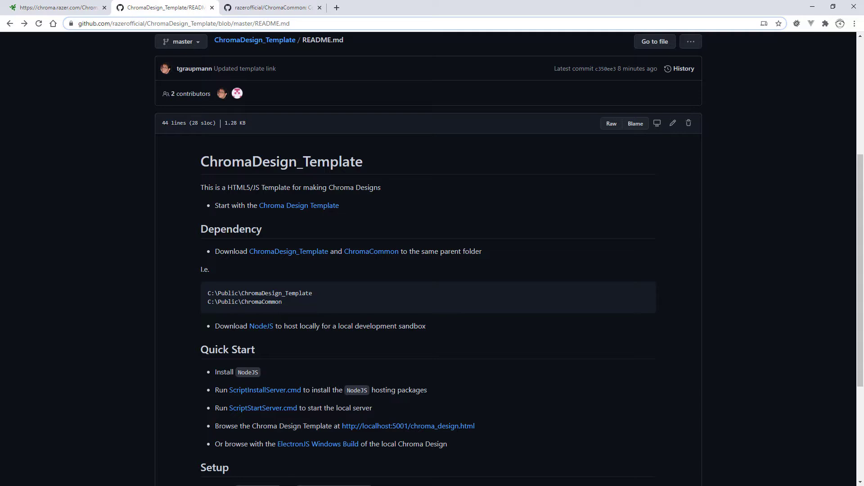
key(alt+Tab)
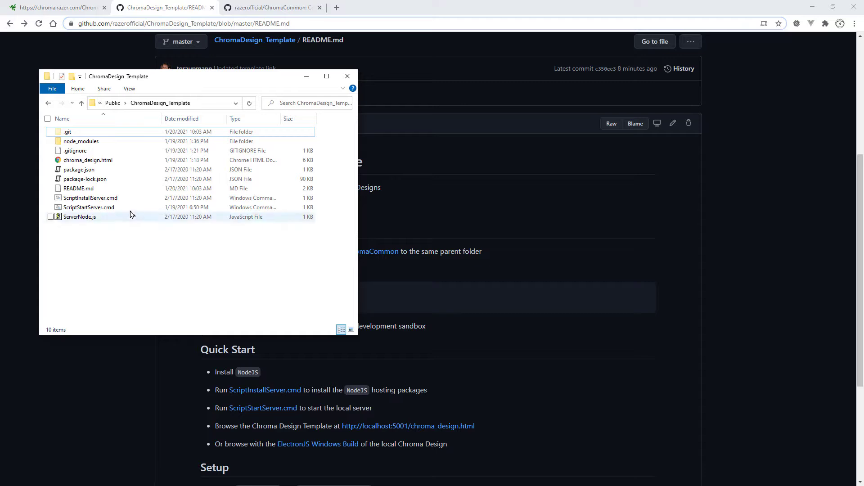
click(95, 161)
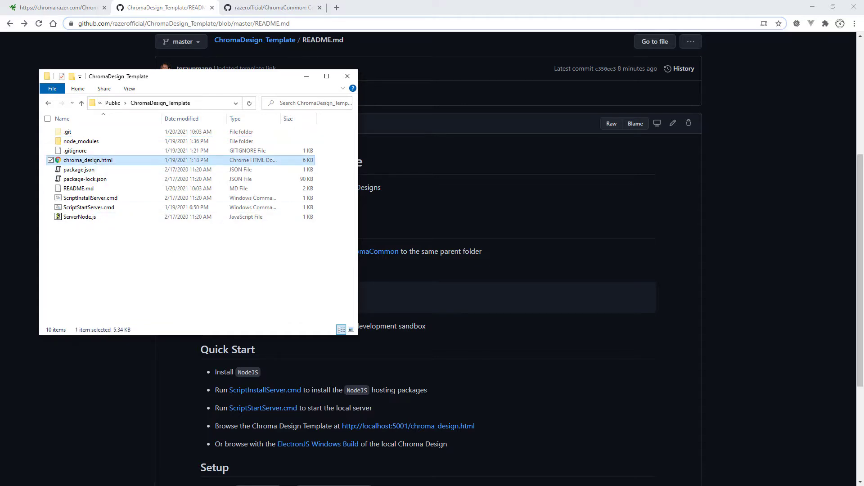
key(alt+Tab)
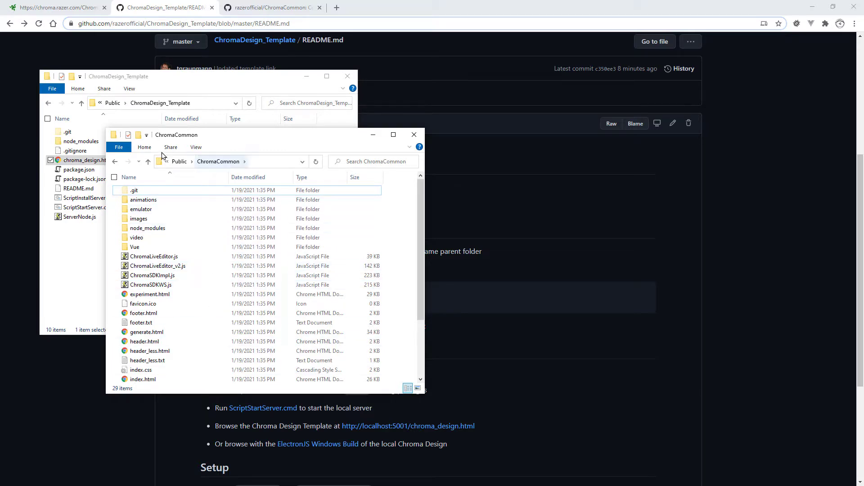
click(414, 135)
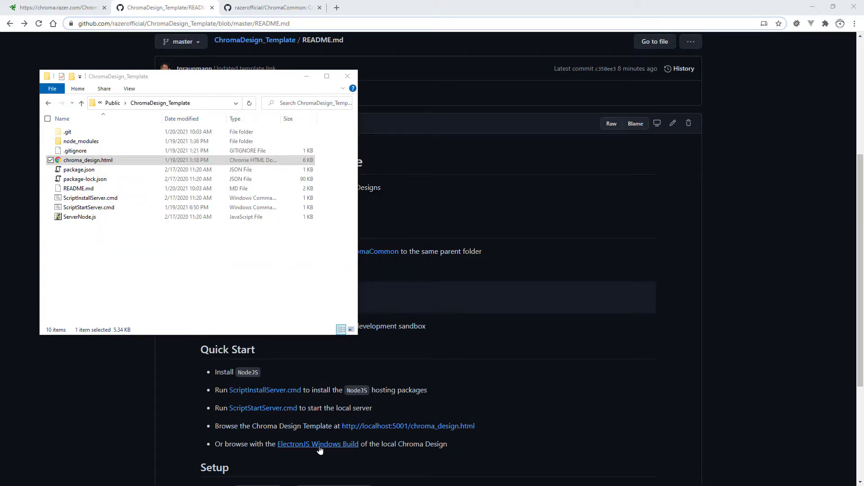
key(alt+Tab)
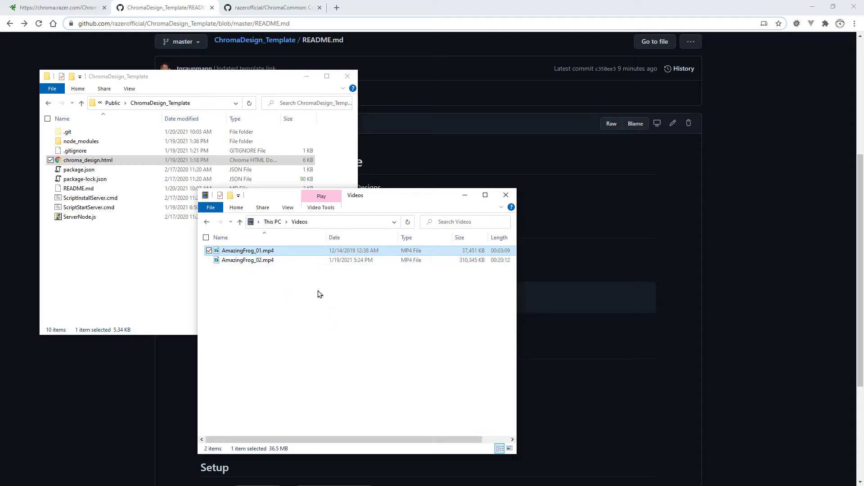
Run ScriptStartServer.cmd from the ChromaDesign_Template folder to start the local server, and minimize its console window
click(118, 280)
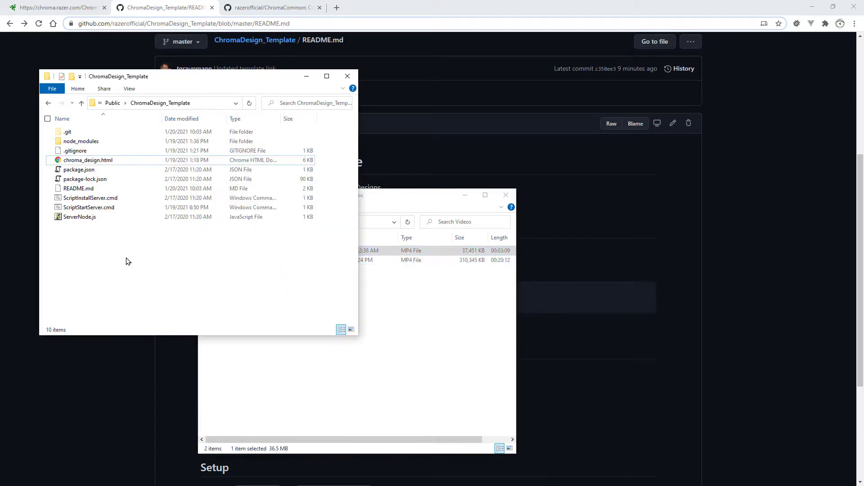
click(94, 200)
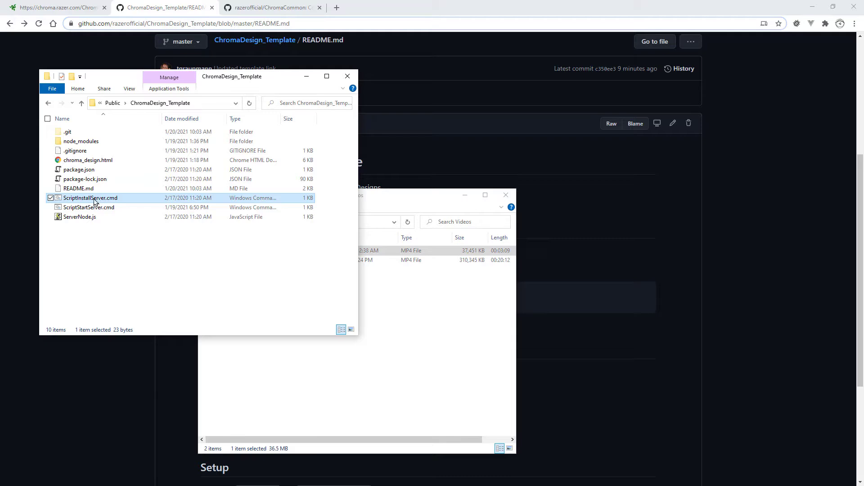
click(89, 142)
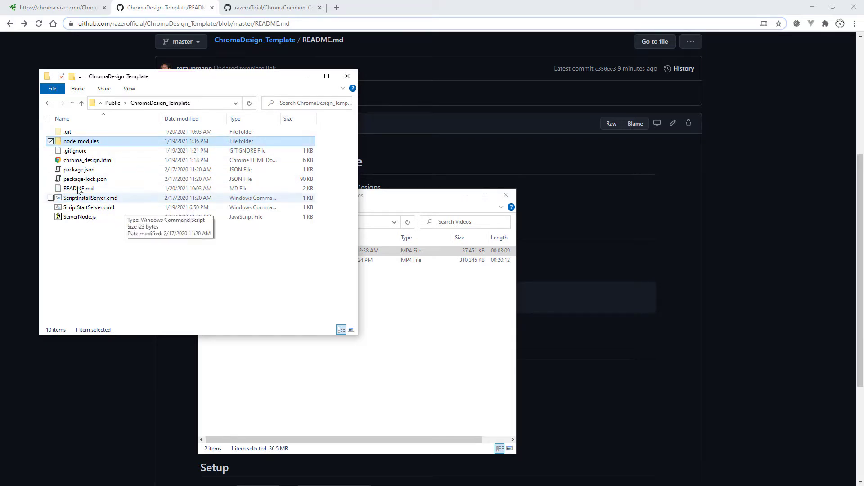
double_click(100, 208)
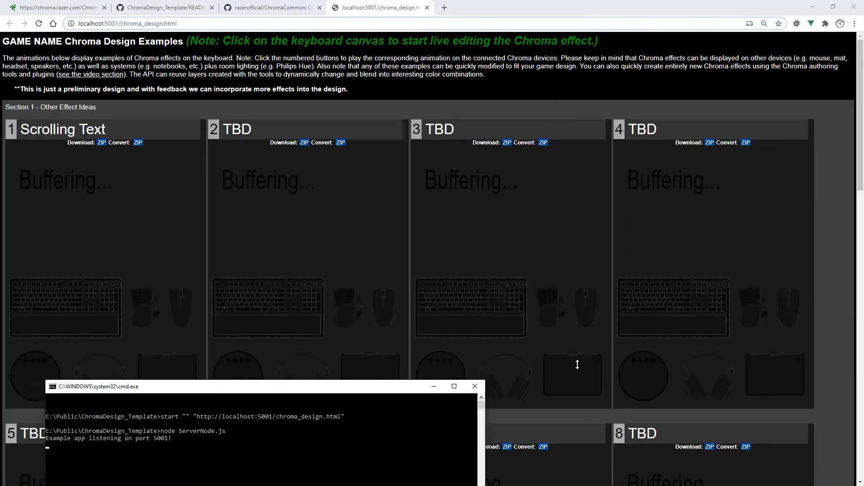
drag(407, 485, 555, 126)
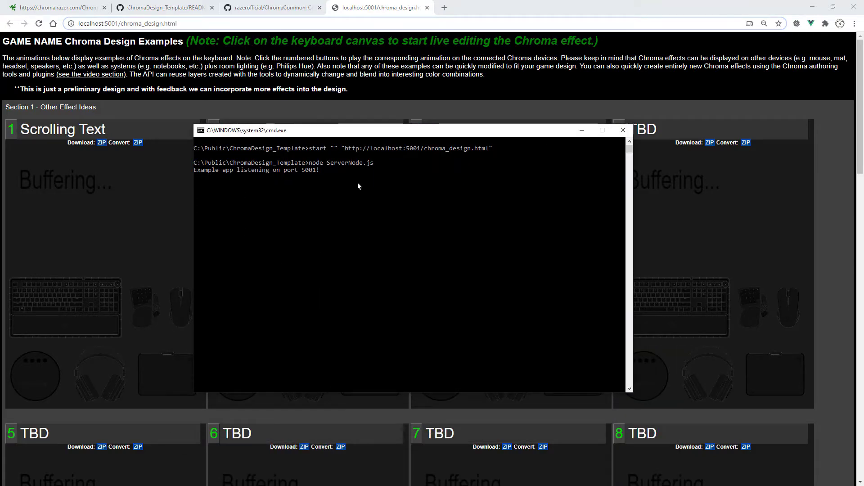
click(582, 130)
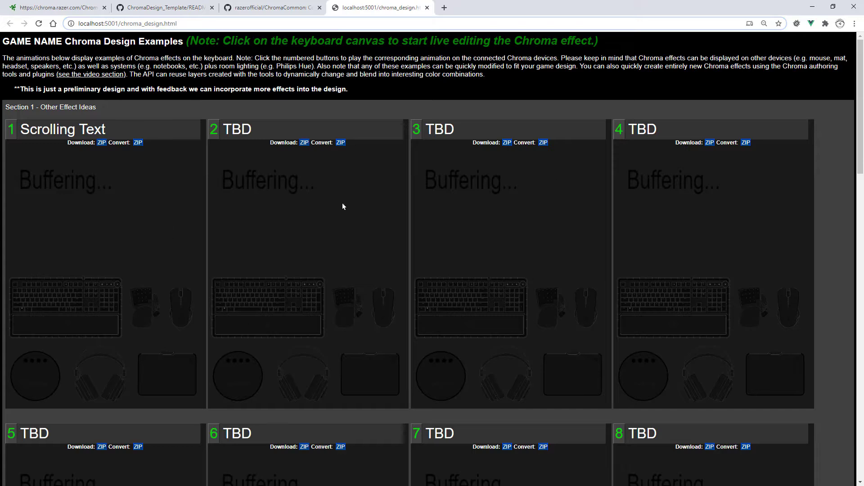
Examine the numbered effect placeholders 1 to 15 on the locally hosted chroma_design.html page
click(85, 26)
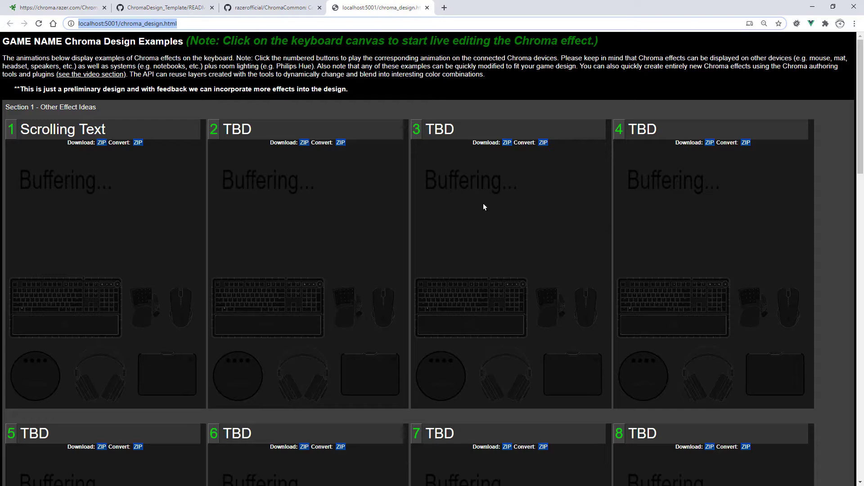
scroll(438, 290, down, 5)
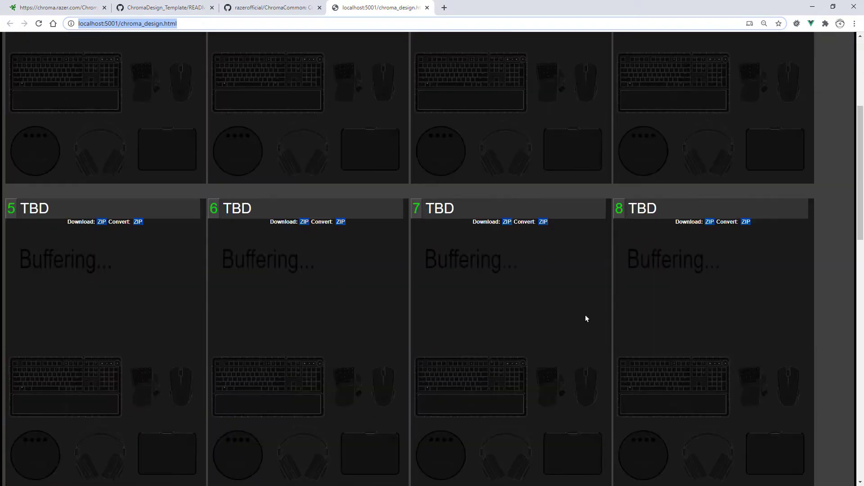
scroll(587, 319, down, 5)
scroll(716, 388, down, 5)
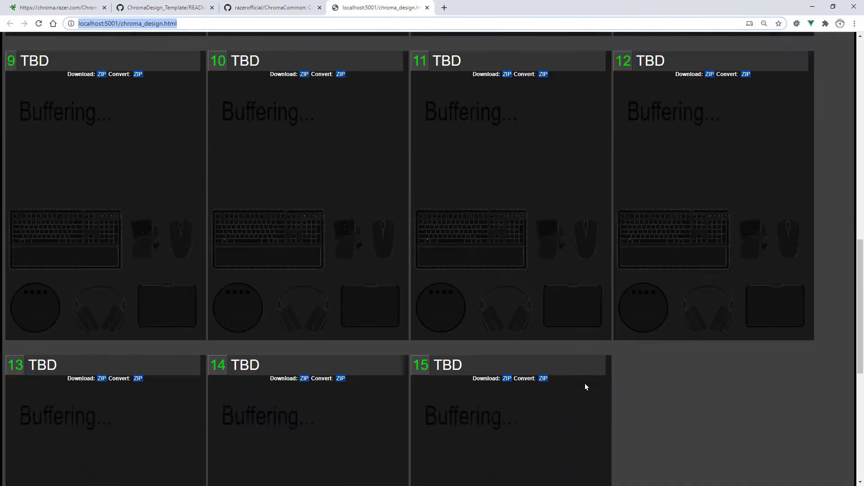
scroll(346, 336, down, 3)
double_click(448, 232)
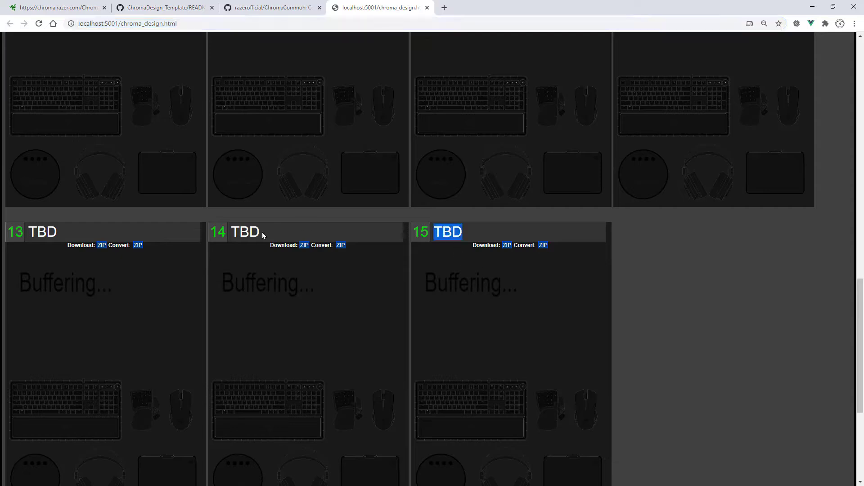
double_click(246, 232)
double_click(42, 232)
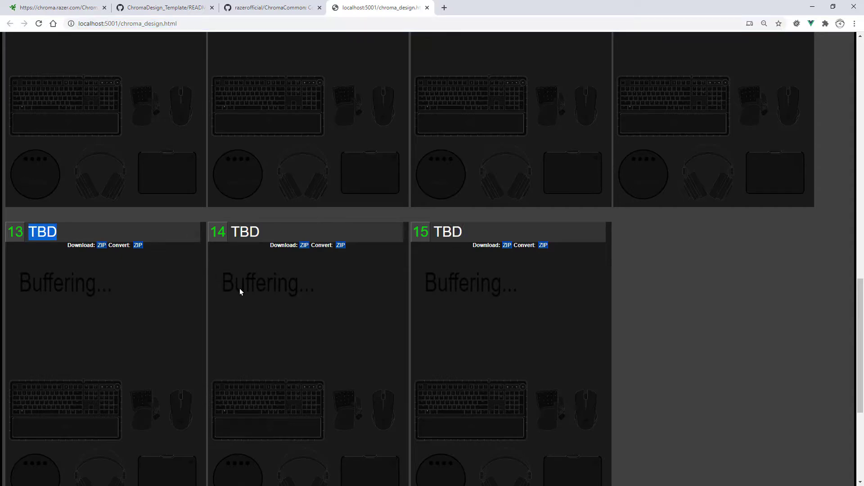
scroll(239, 289, up, 13)
scroll(239, 291, up, 5)
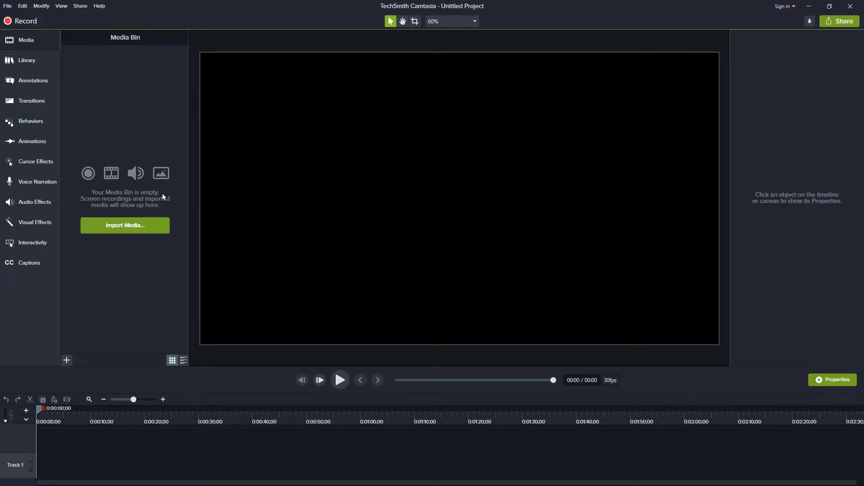
In Camtasia, import AmazingFrog_01.mp4 from the Videos folder and place it at the start of Track 1
click(128, 226)
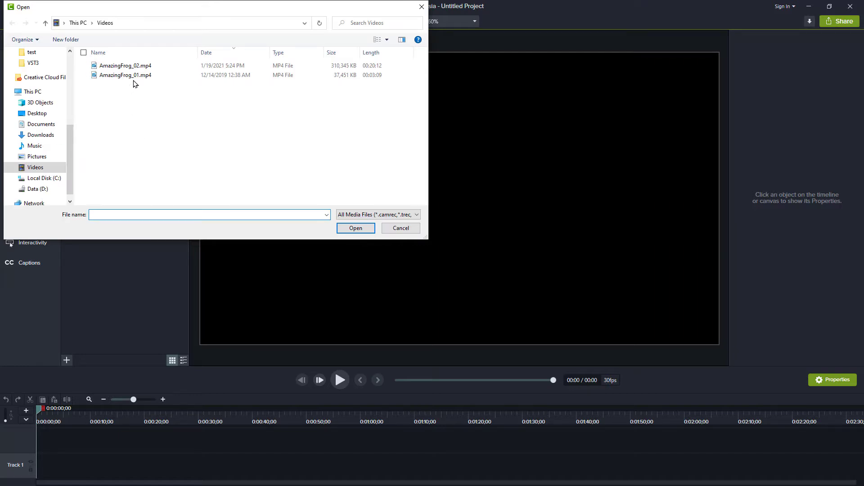
double_click(135, 79)
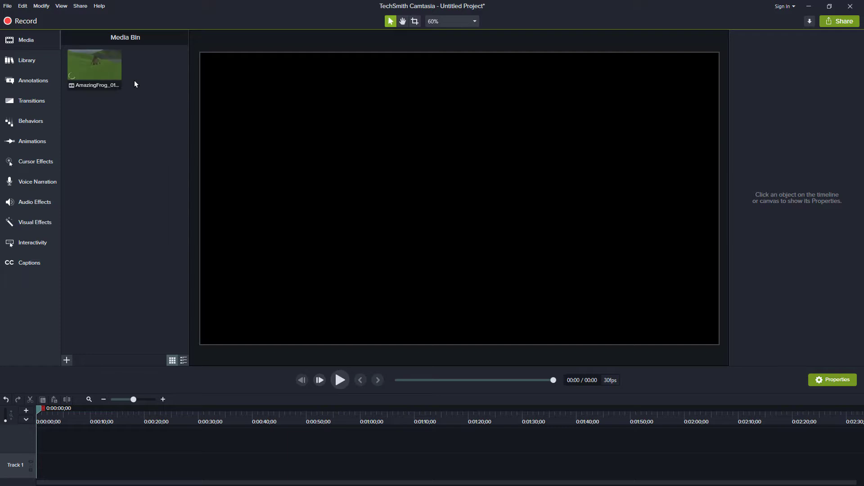
drag(91, 63, 48, 473)
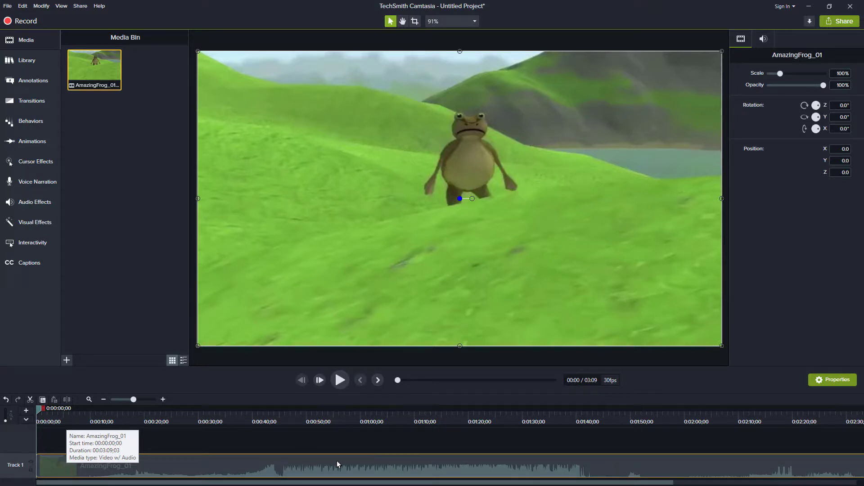
Separate the audio from the AmazingFrog_01 clip and remove Track 2 together with the separated audio
right_click(174, 455)
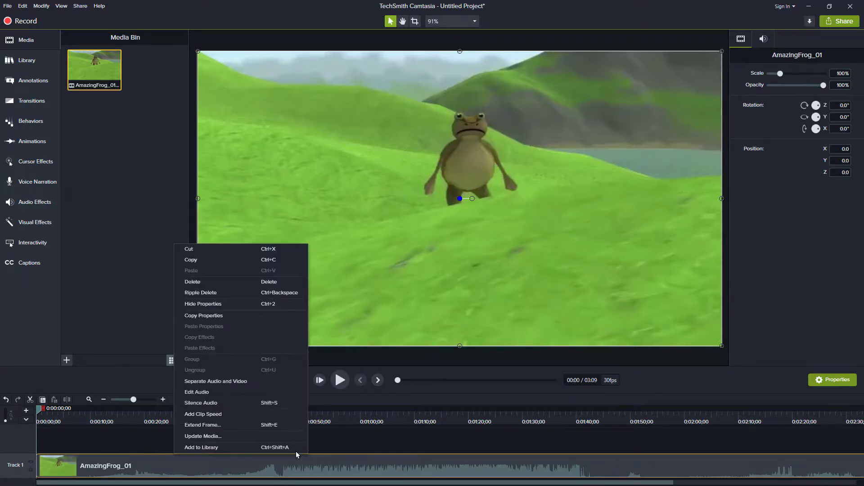
click(226, 382)
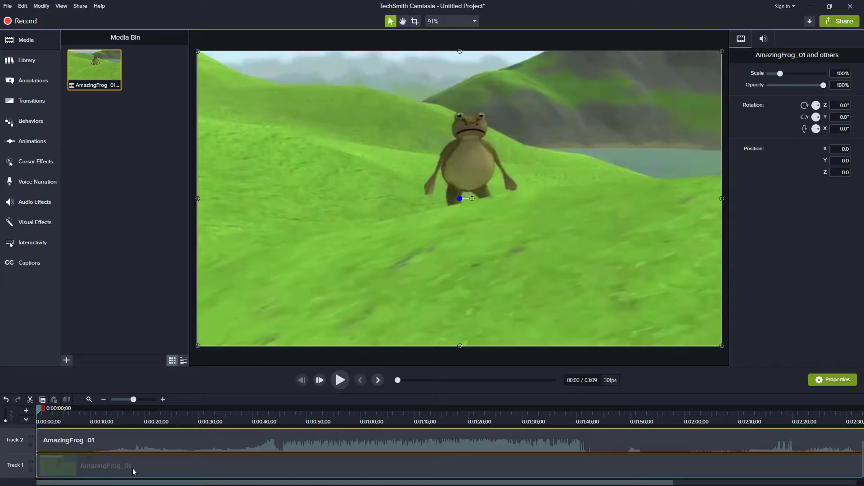
click(127, 437)
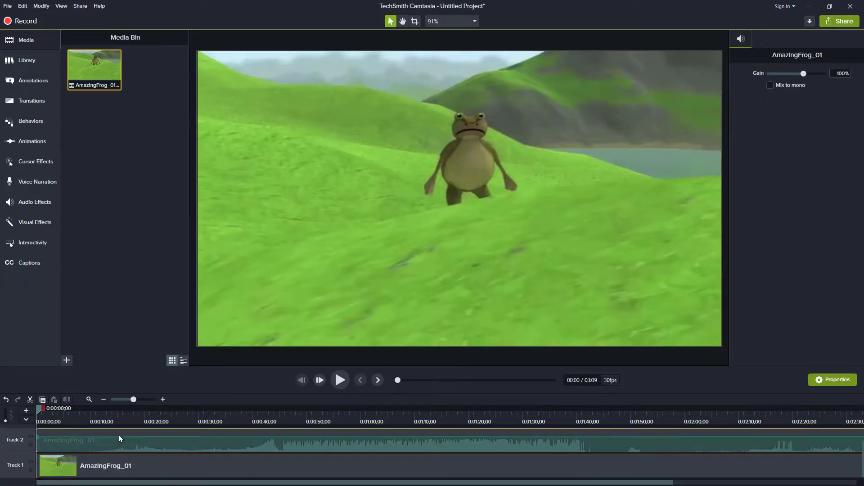
right_click(19, 440)
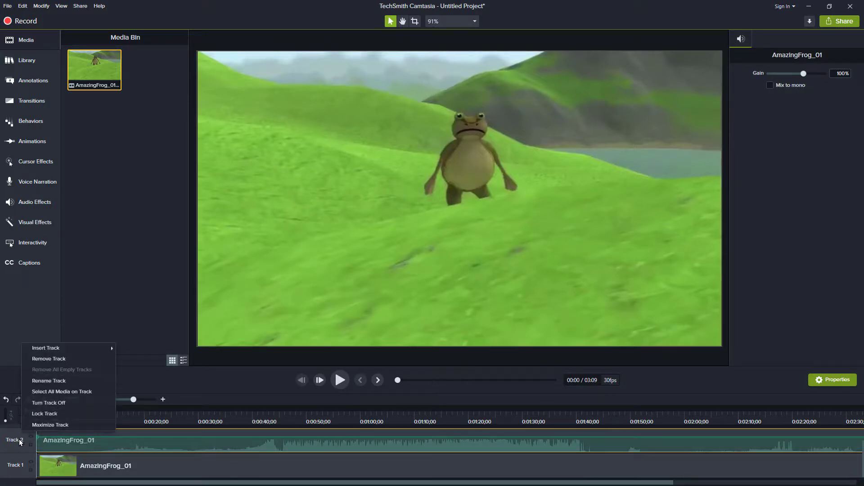
click(48, 360)
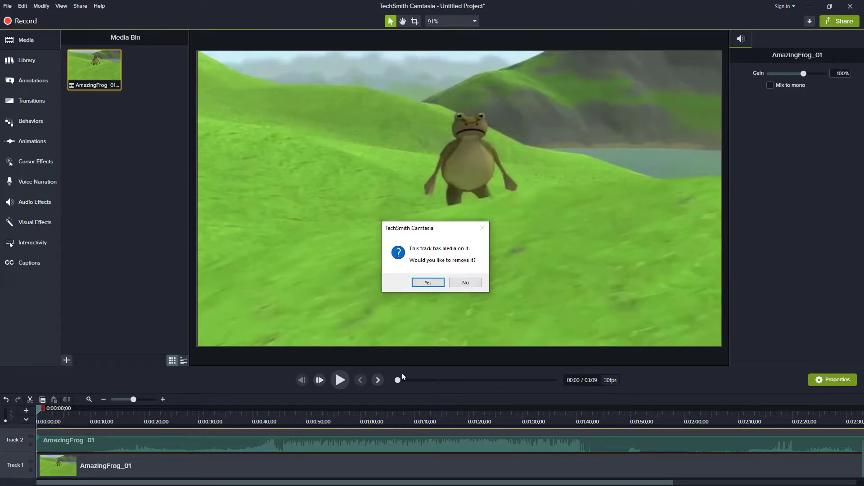
click(428, 282)
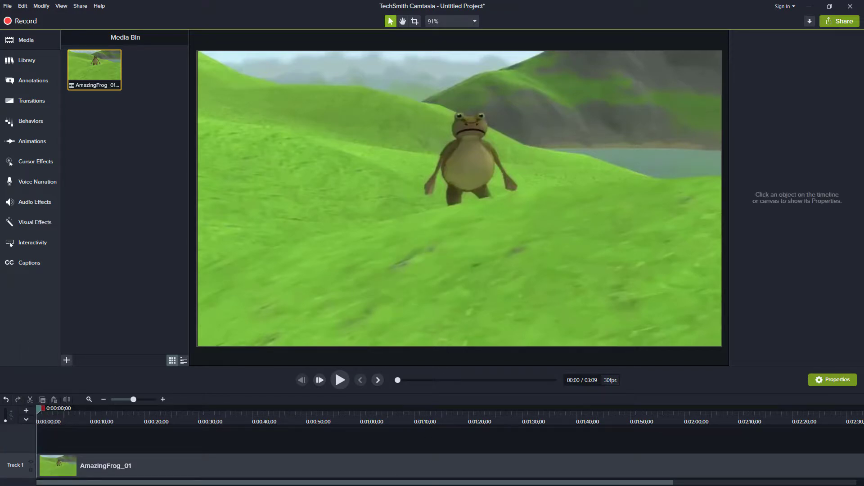
Switch to File Explorer and create a folder named video inside ChromaDesign_Template
key(alt+Tab)
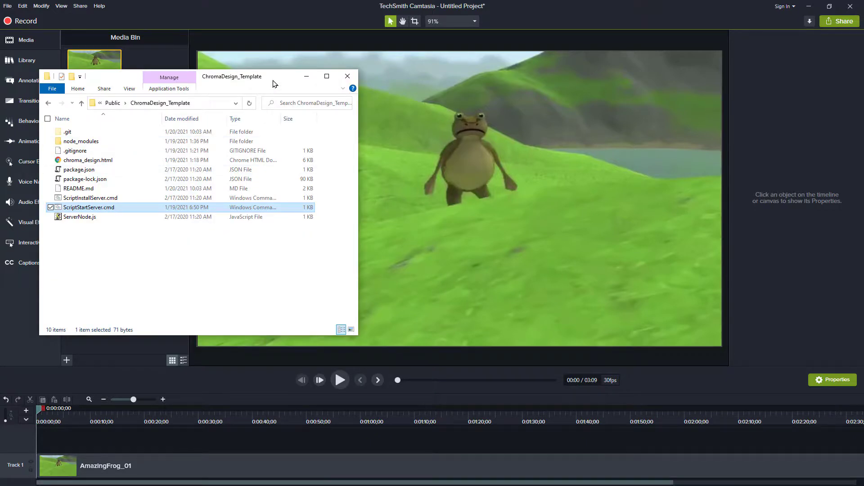
drag(272, 80, 486, 151)
right_click(322, 340)
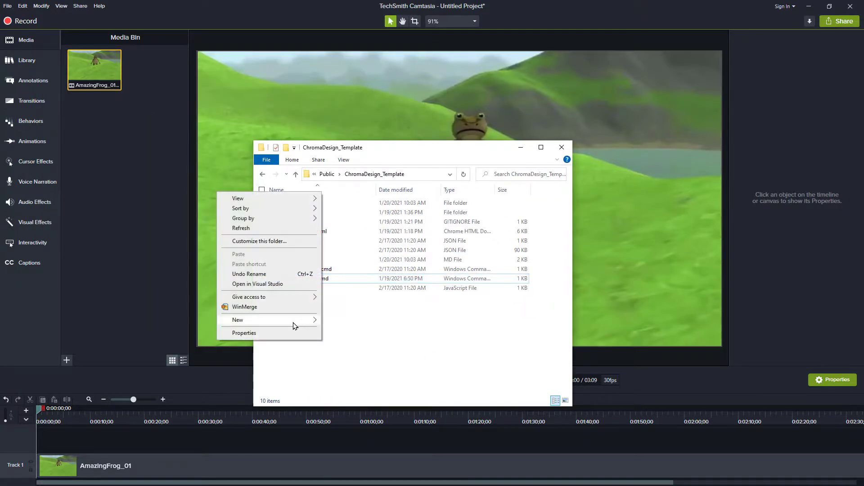
mouse_move(294, 323)
click(336, 322)
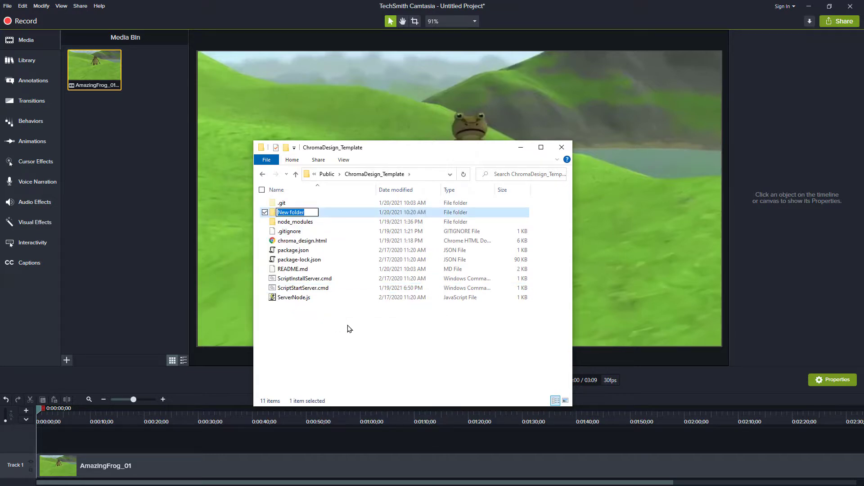
text(video)
key(Return)
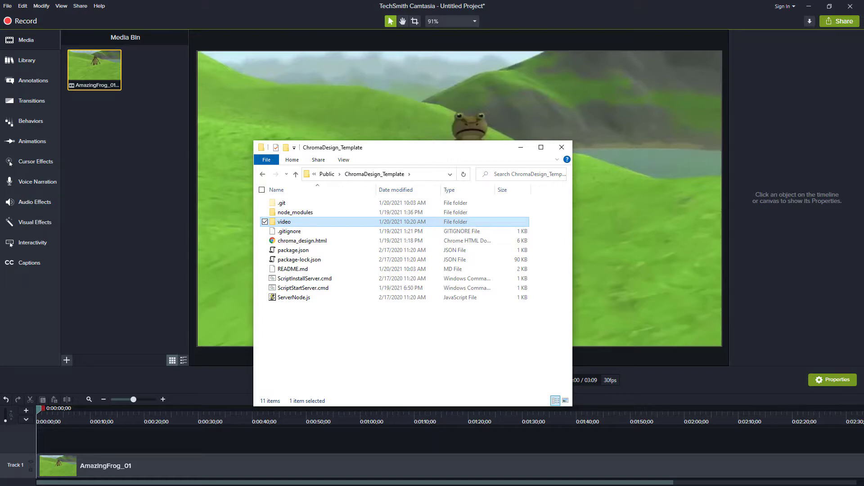
Switch to Atom, open chroma_design.html, and examine the video paths of the div-chroma-set entries in Section 1
key(alt+Tab)
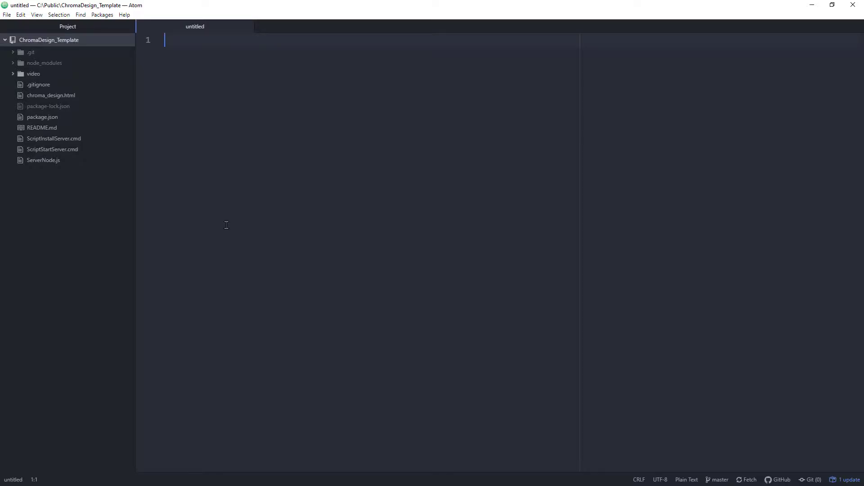
click(56, 94)
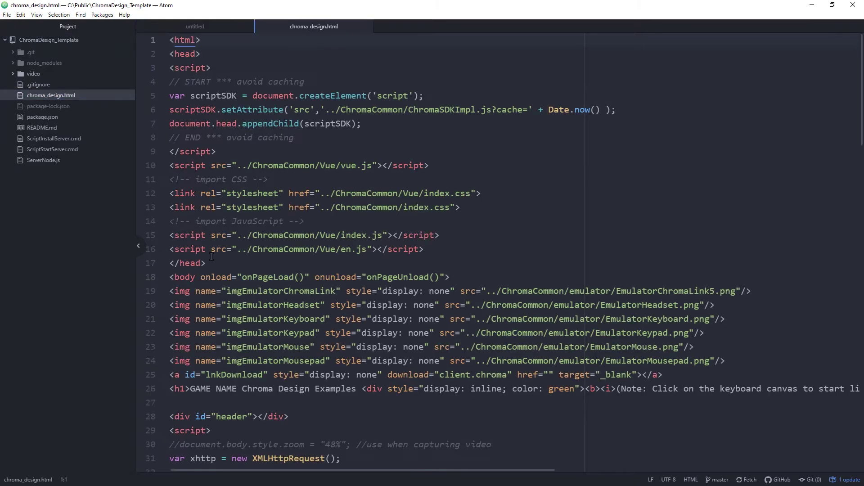
scroll(210, 257, down, 7)
scroll(210, 256, down, 8)
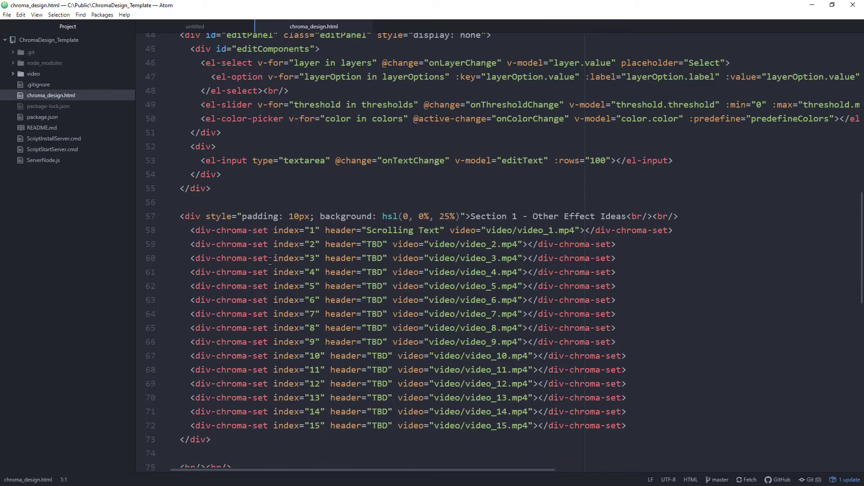
click(474, 258)
double_click(494, 231)
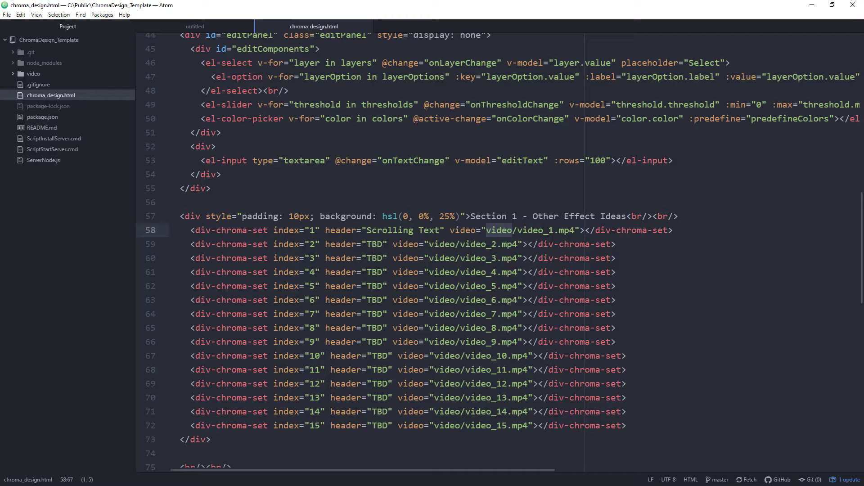
Open the new video folder in File Explorer, copy its full path, and return to Camtasia
key(alt+Tab)
double_click(290, 223)
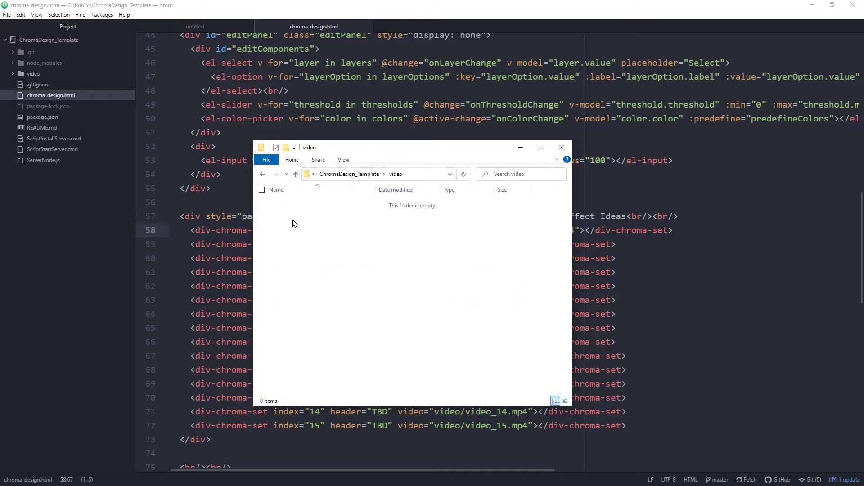
click(427, 179)
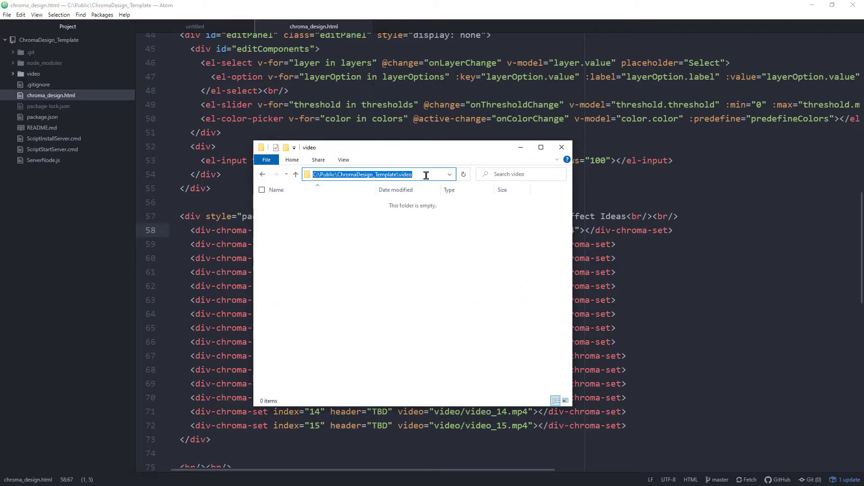
click(627, 160)
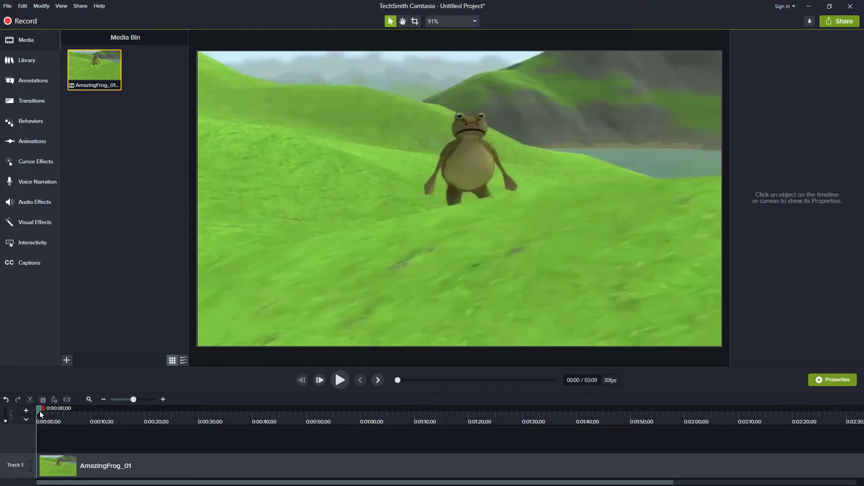
Locate the Amazing Frog title scene and split the AmazingFrog_01 clip at 0:00:04;03
drag(38, 412, 362, 421)
scroll(365, 441, down, 5)
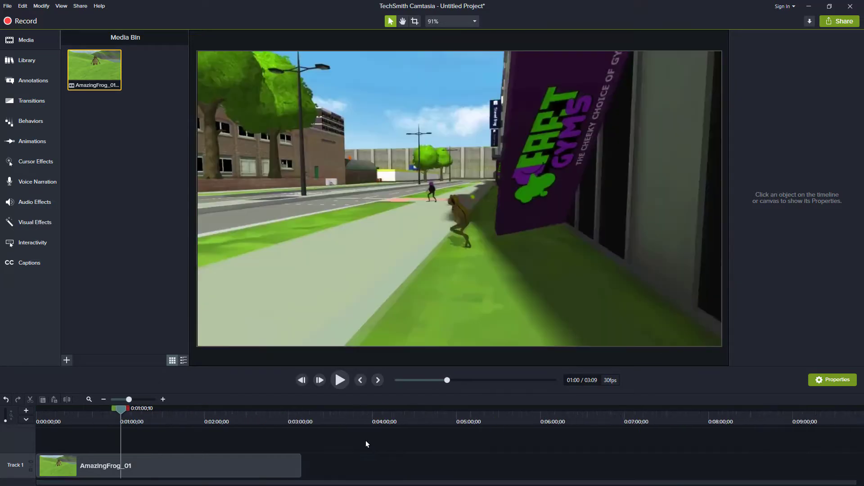
scroll(334, 438, up, 1)
drag(121, 413, 42, 407)
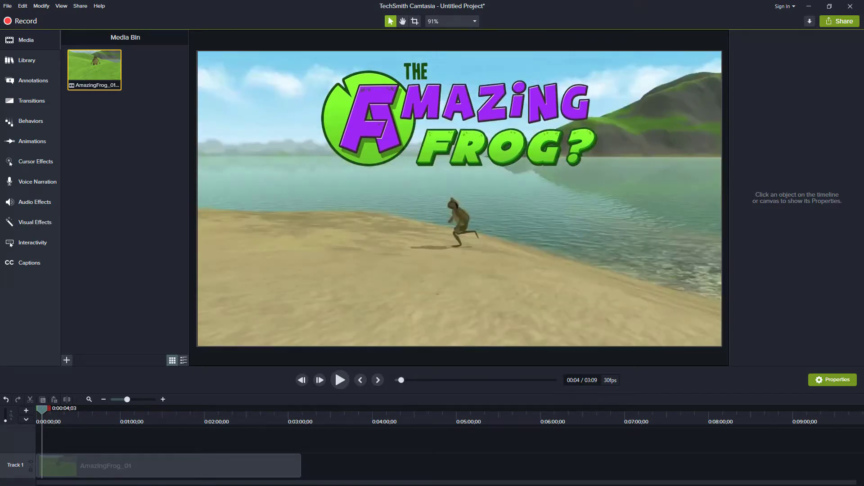
click(75, 457)
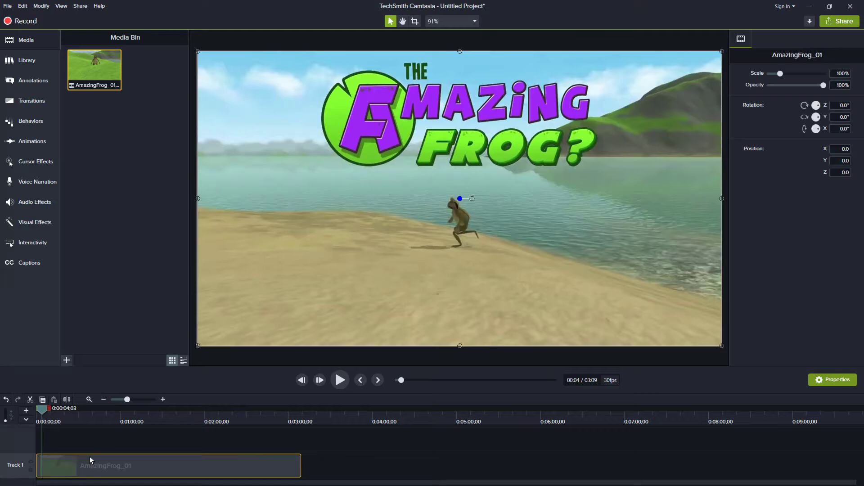
key(s)
Play through the title scene and split the AmazingFrog_01 clip again at 0:00:06;19
key(space)
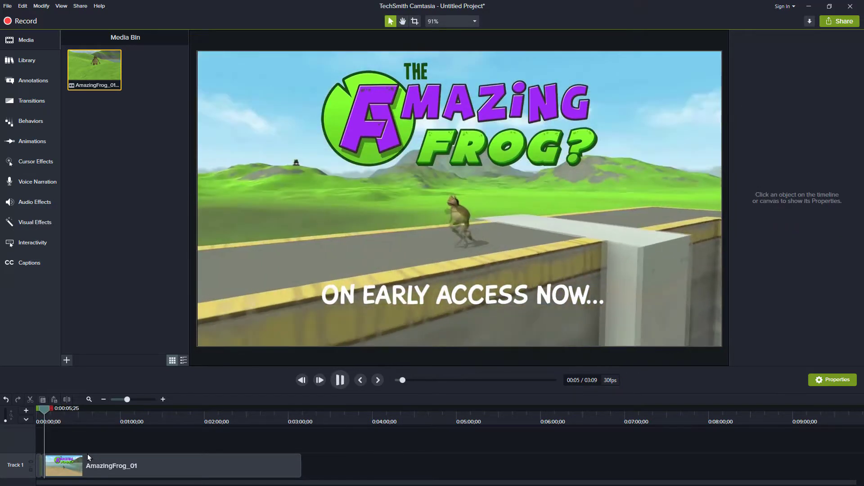
key(space)
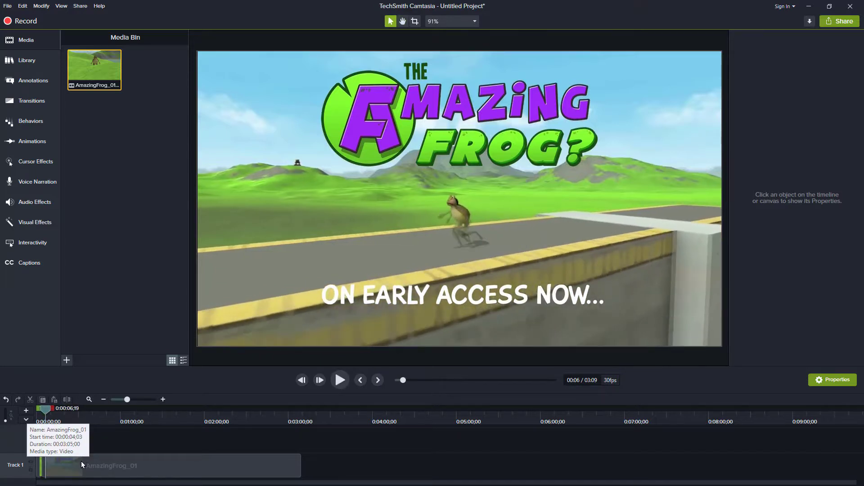
click(137, 466)
key(s)
Delete the segments after and before the short title-scene segment, keeping that segment at the start of Track 1
click(123, 466)
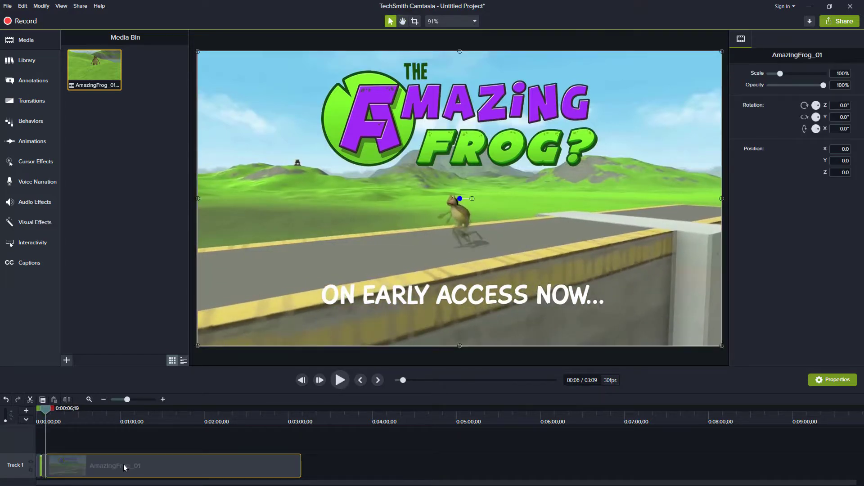
key(Delete)
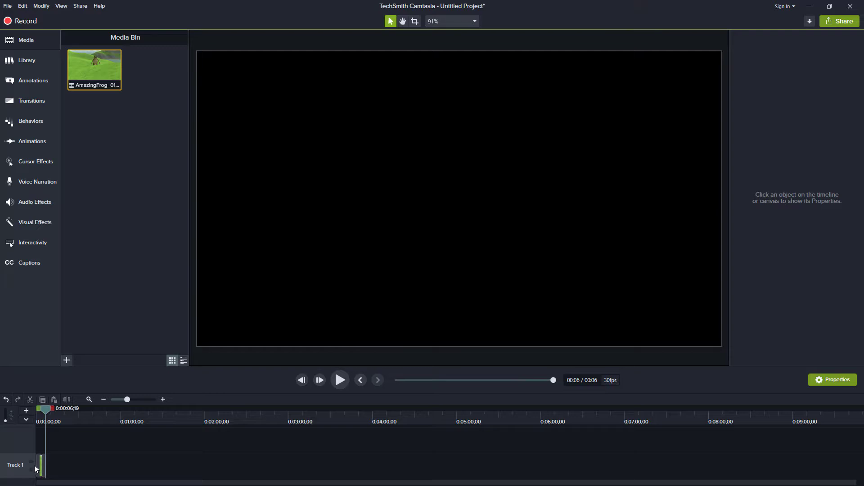
click(40, 466)
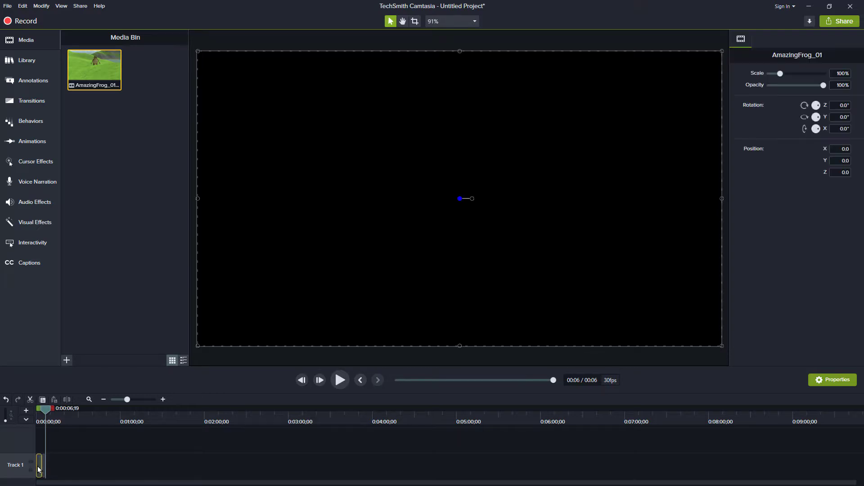
key(Delete)
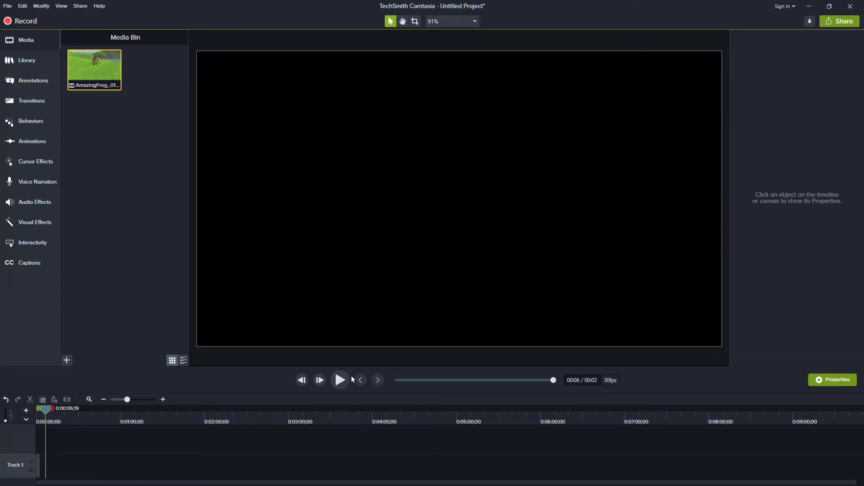
click(341, 378)
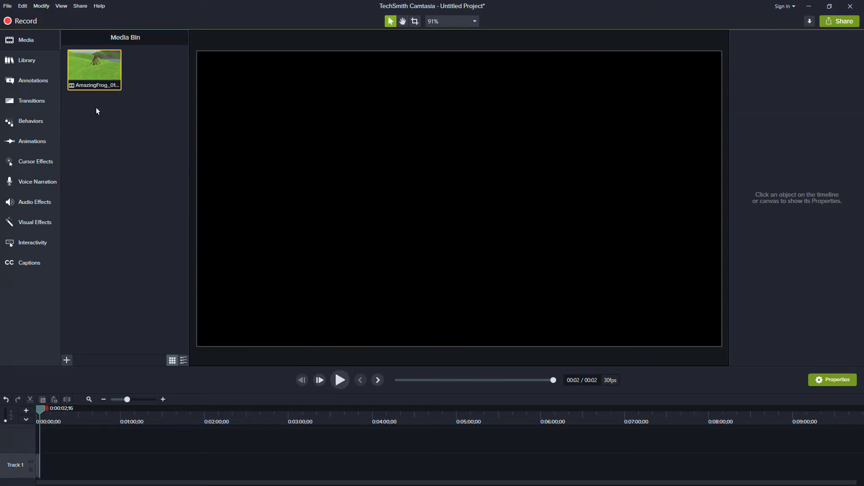
Start producing the timeline to a local file with the MP4 only (up to 720p) preset
click(78, 7)
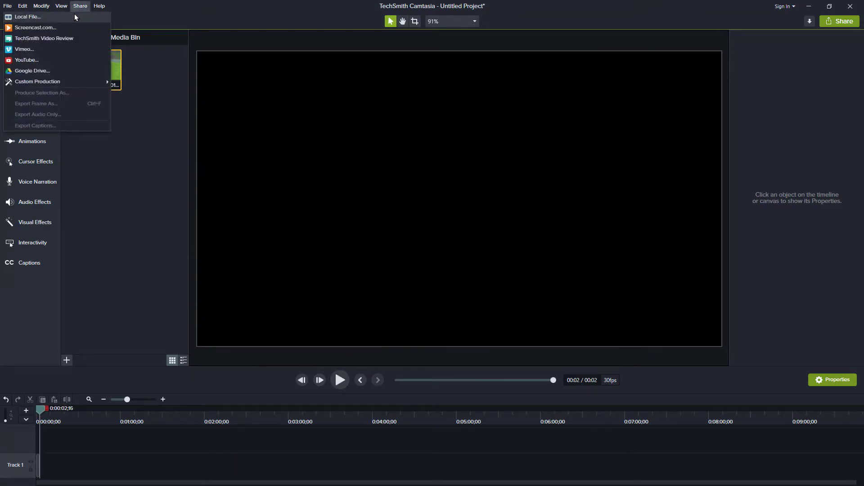
click(74, 17)
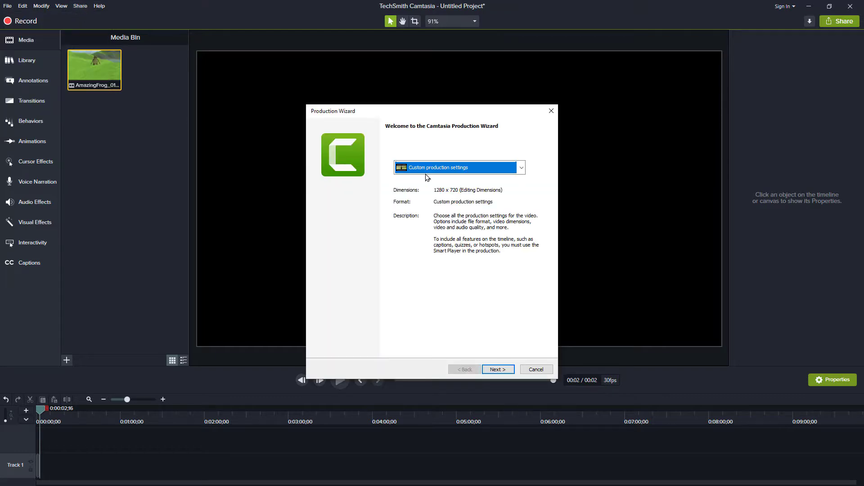
click(430, 171)
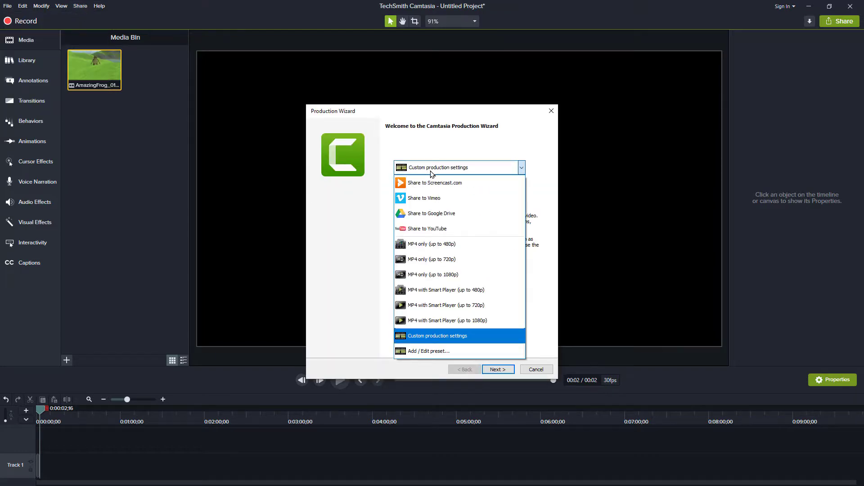
click(452, 260)
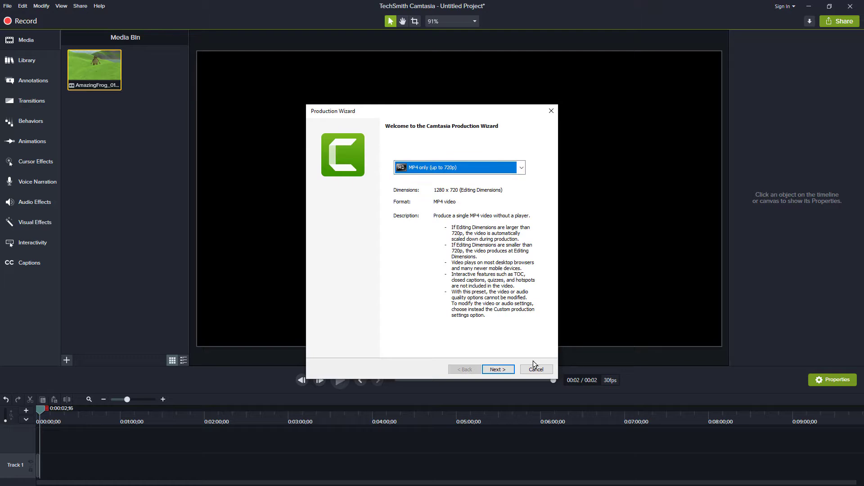
click(498, 370)
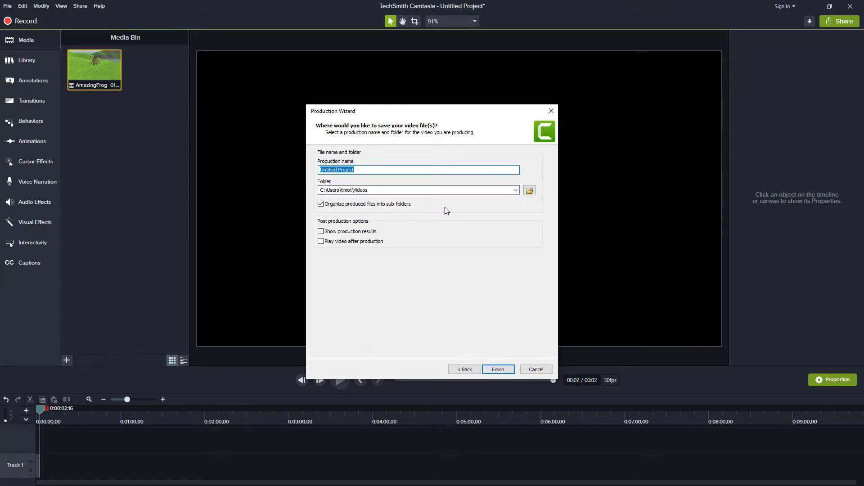
Name the production video_1, set its folder to C:\Public\ChromaDesign_Template\video, and disable organizing produced files into sub-folders
text(video_1)
key(Tab)
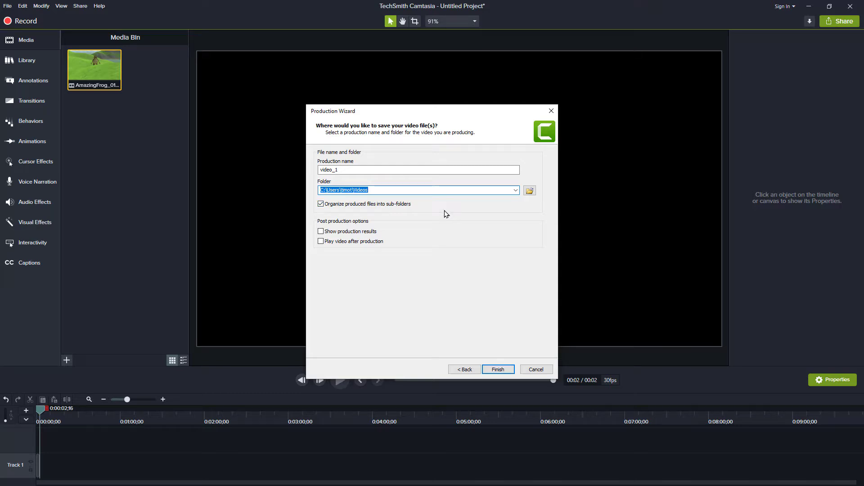
text(C:\Public\ChromaDesign_Template\video)
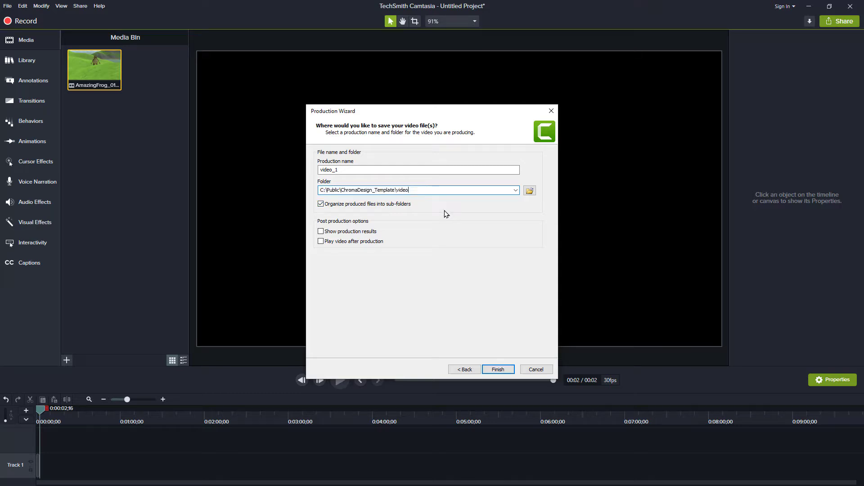
click(365, 205)
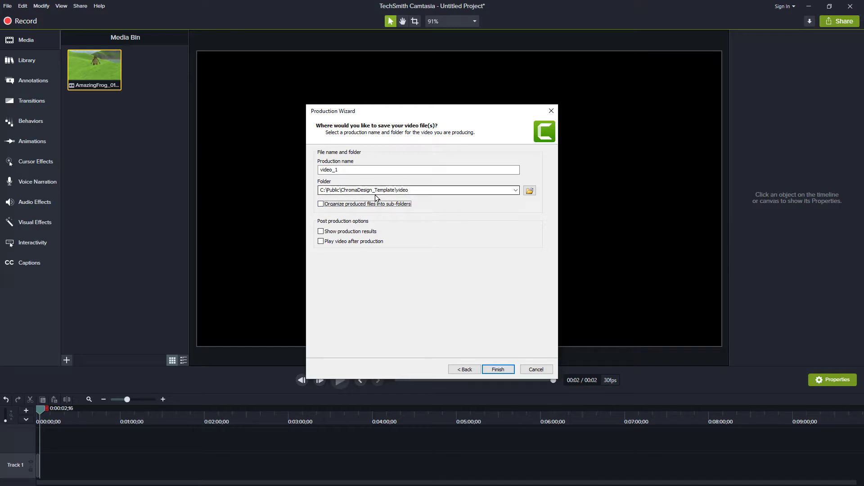
Render video_1 with the chosen settings, then undo the segment deletions and splits on the AmazingFrog_01 clip
click(496, 371)
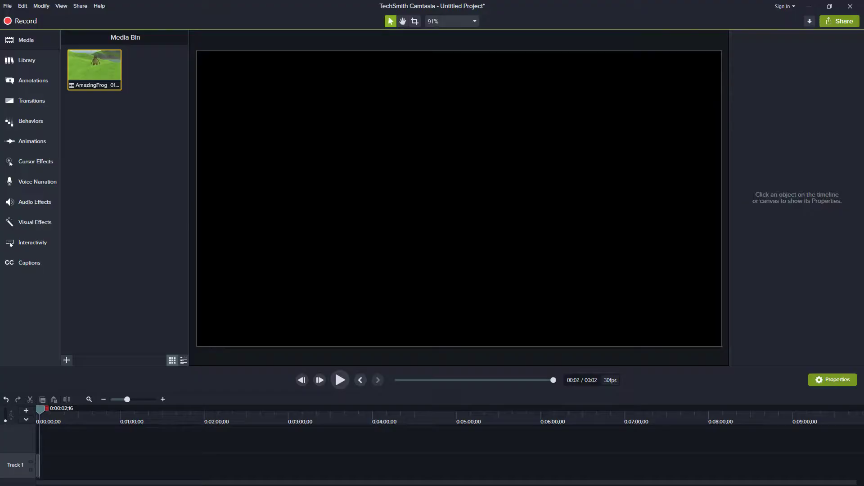
key(ctrl+z)
key(ctrl+z)
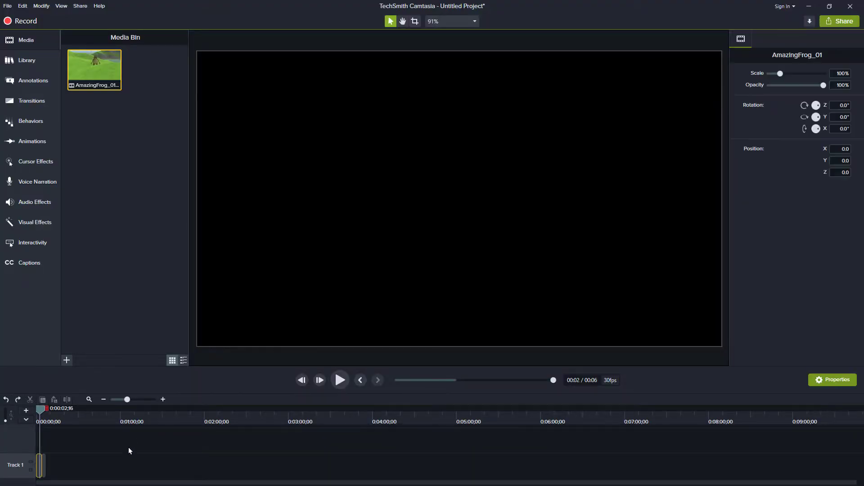
key(ctrl+z)
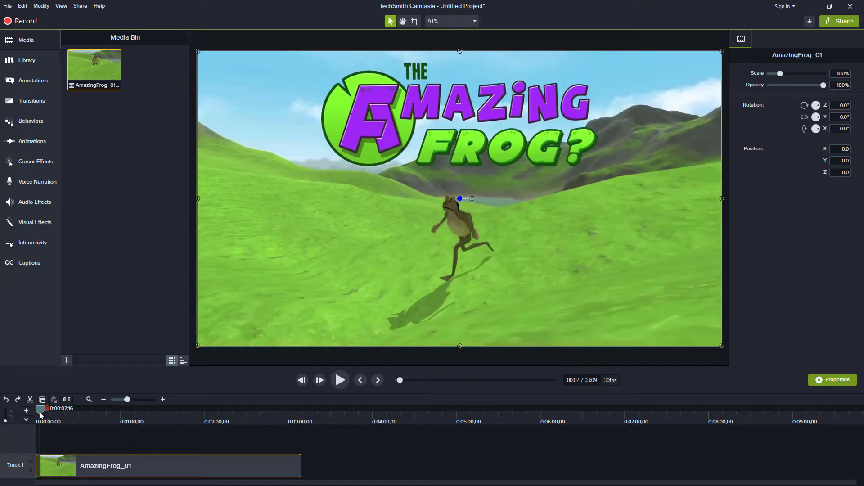
Scrub past the garage scene to the pig-riding scene and try splitting the AmazingFrog_01 clip at 0:00:16;01
mouse_move(42, 412)
mouse_down()
mouse_move(63, 408)
mouse_move(41, 409)
mouse_move(54, 409)
mouse_up()
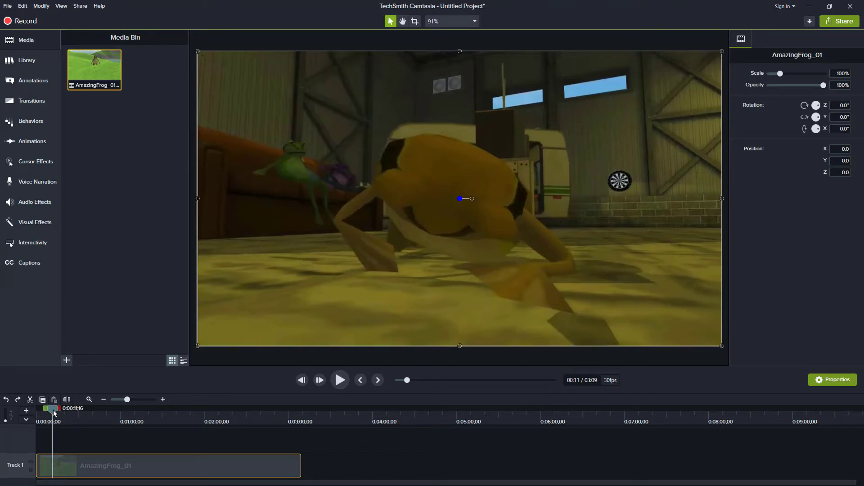
drag(52, 411, 61, 412)
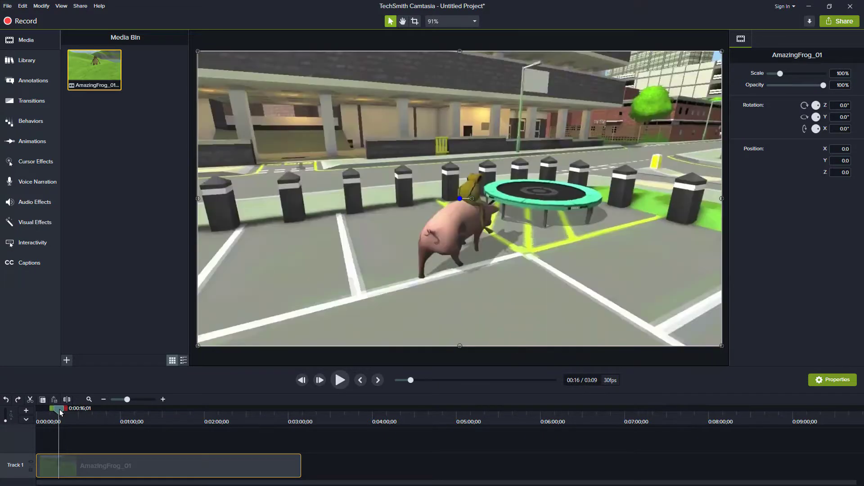
click(87, 452)
Undo the split at 0:00:16;01 and split the AmazingFrog_01 clip at 0:00:14;17 instead, at the pig-riding scene
drag(60, 411, 56, 410)
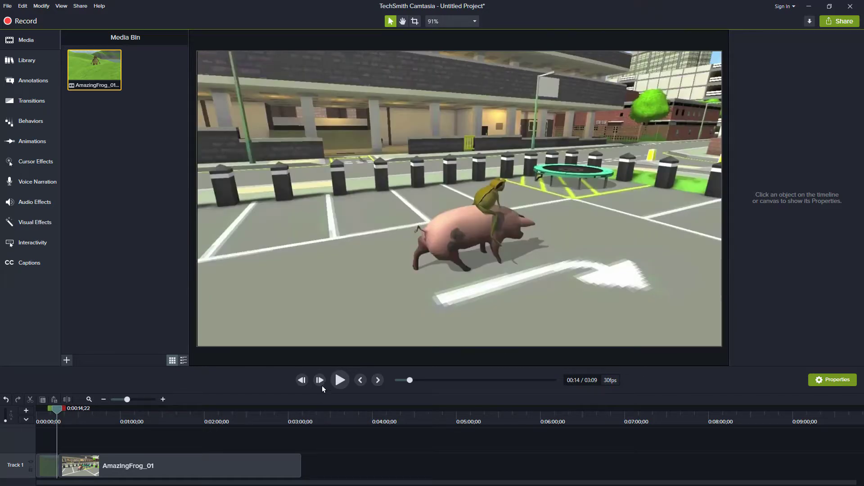
click(302, 380)
click(303, 382)
click(304, 382)
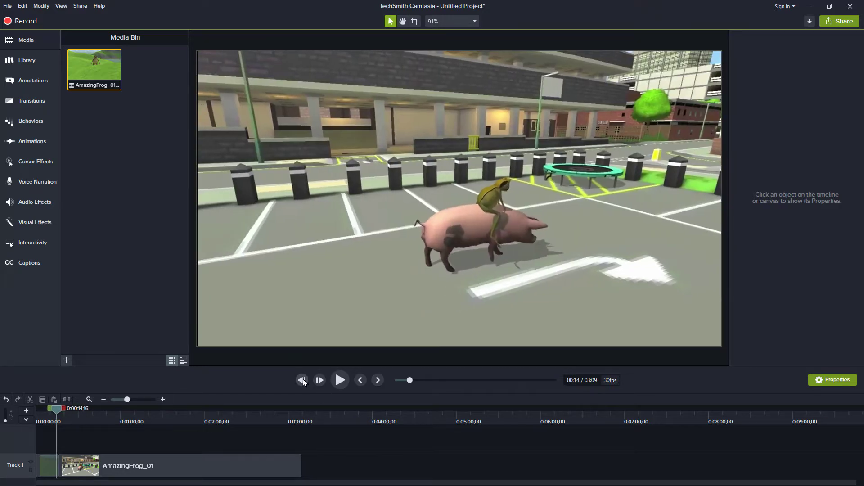
click(319, 381)
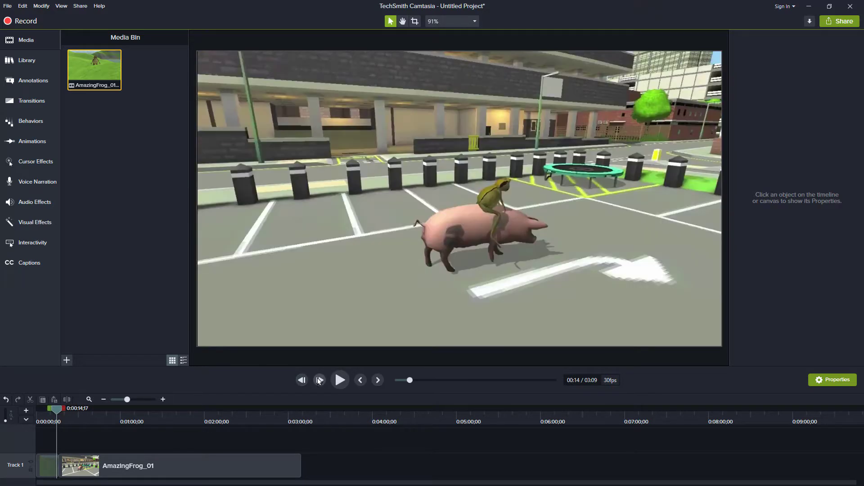
click(83, 465)
key(ctrl+z)
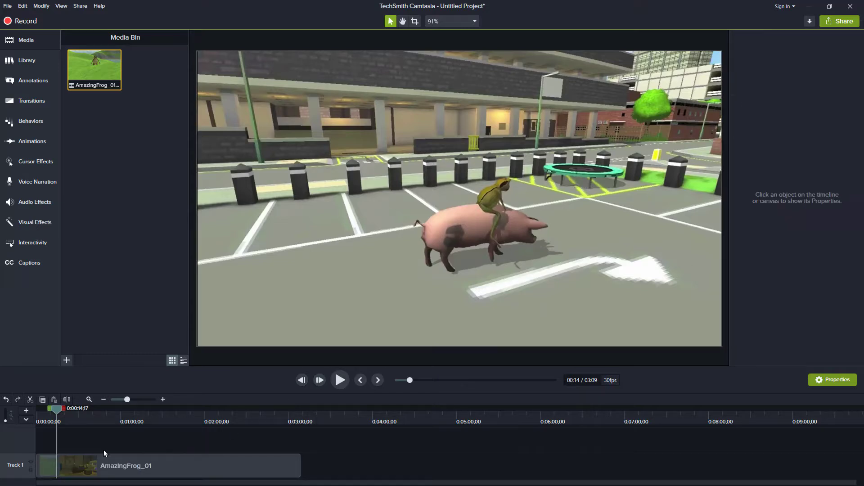
Go frame by frame to the last frame of the pig-riding scene and split the clip at 0:00:16;03
click(323, 379)
click(322, 380)
click(322, 379)
click(321, 380)
click(322, 379)
click(322, 380)
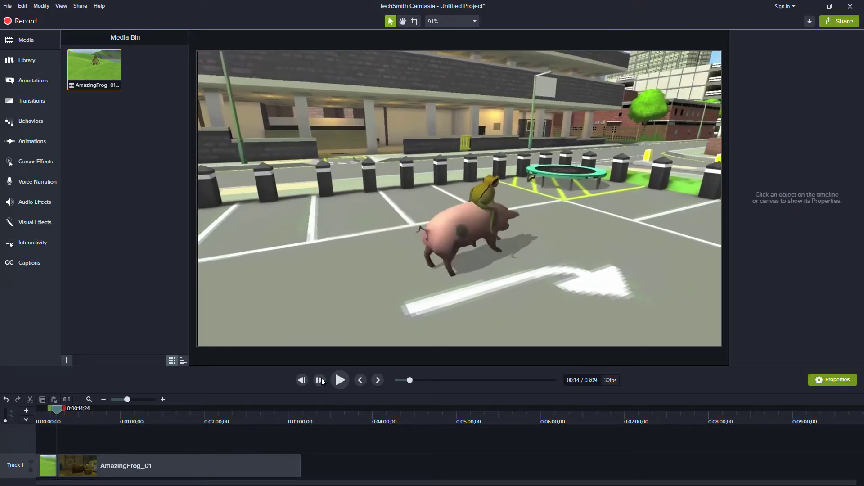
click(321, 379)
click(322, 380)
click(322, 380)
click(322, 380)
click(322, 380)
click(322, 380)
click(322, 381)
click(322, 381)
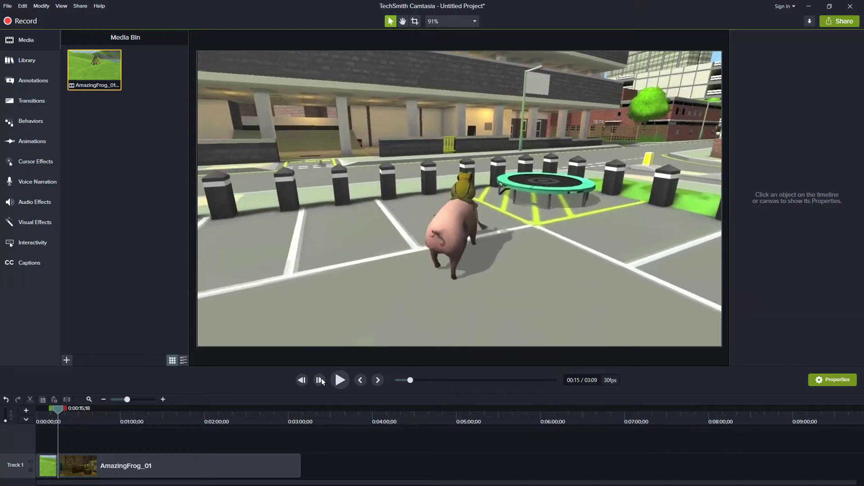
click(323, 380)
click(322, 381)
click(323, 381)
click(323, 381)
click(323, 381)
click(322, 381)
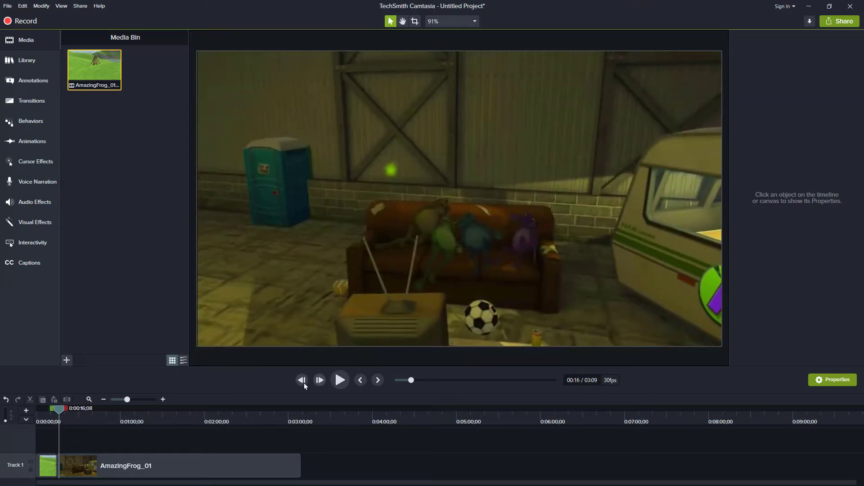
click(302, 380)
click(302, 380)
click(303, 380)
click(302, 380)
click(302, 380)
click(302, 381)
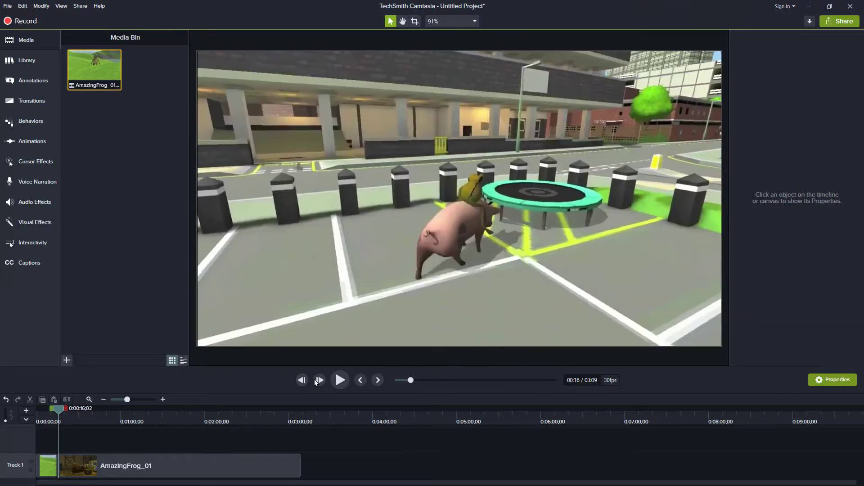
click(317, 383)
click(316, 383)
click(302, 380)
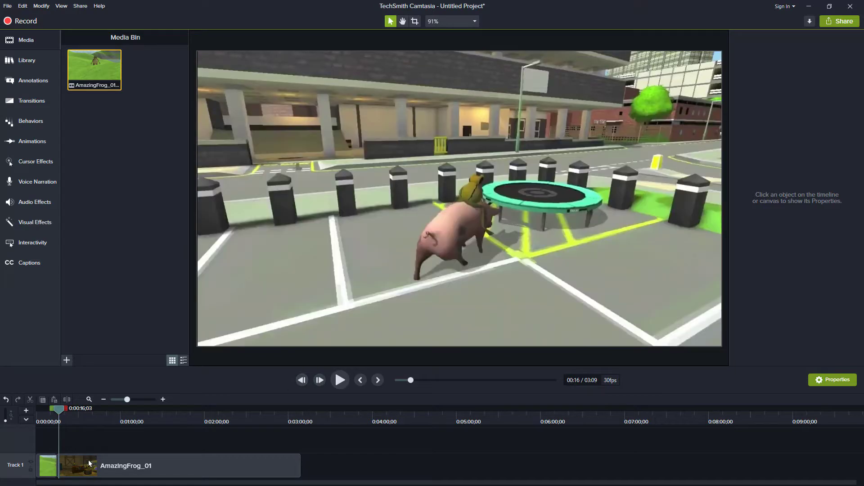
Delete the segments after and before the pig-riding scene, keeping the short segment at the start of Track 1
click(89, 463)
key(Delete)
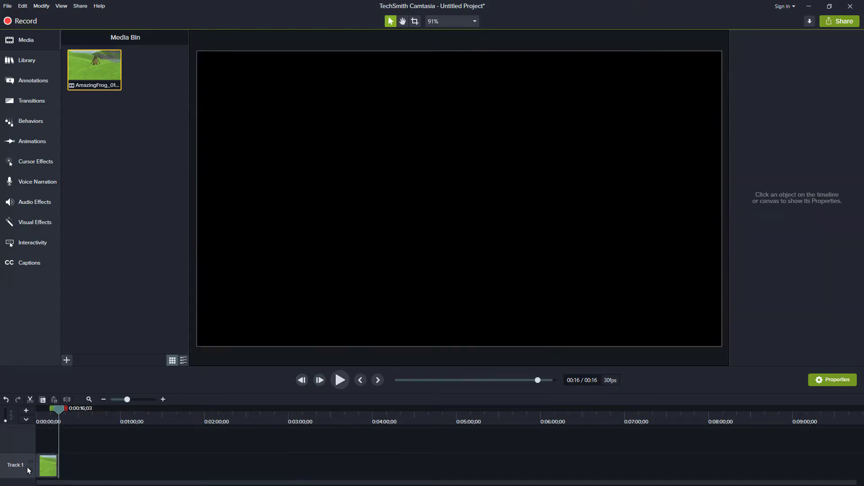
click(47, 462)
key(Delete)
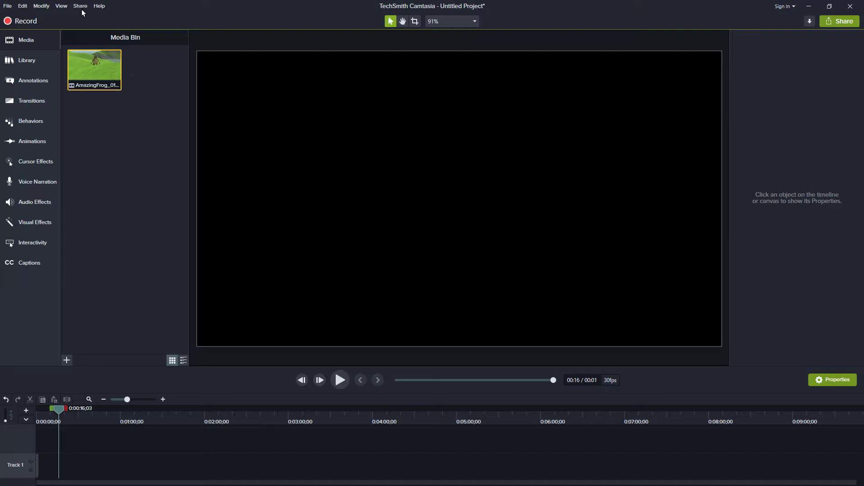
Produce the timeline as a local file named video_2 in C:\Public\ChromaDesign_Template\video
click(81, 7)
click(88, 15)
click(499, 370)
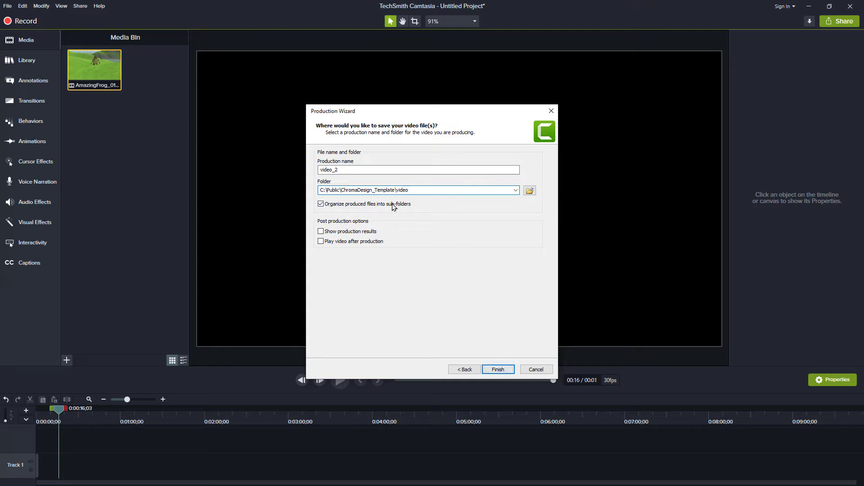
click(498, 370)
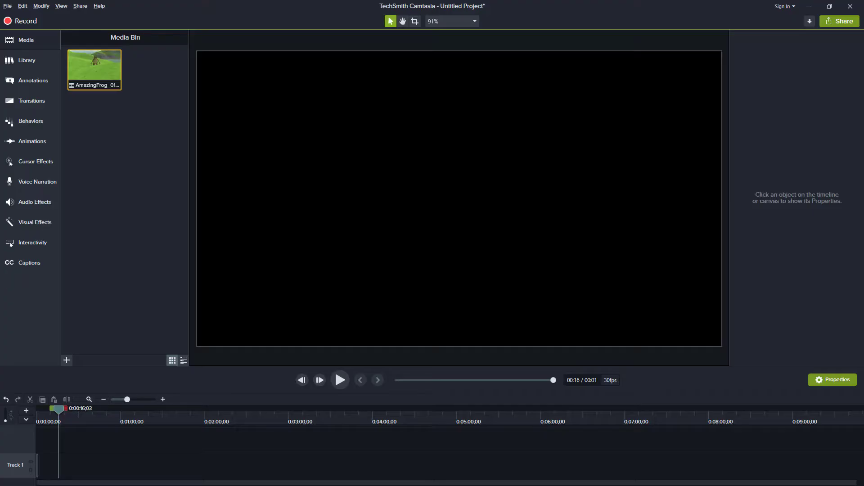
Undo the segment deletions and the splits made around the pig-riding scene
key(ctrl+z)
key(ctrl+z)
key(ctrl+z)
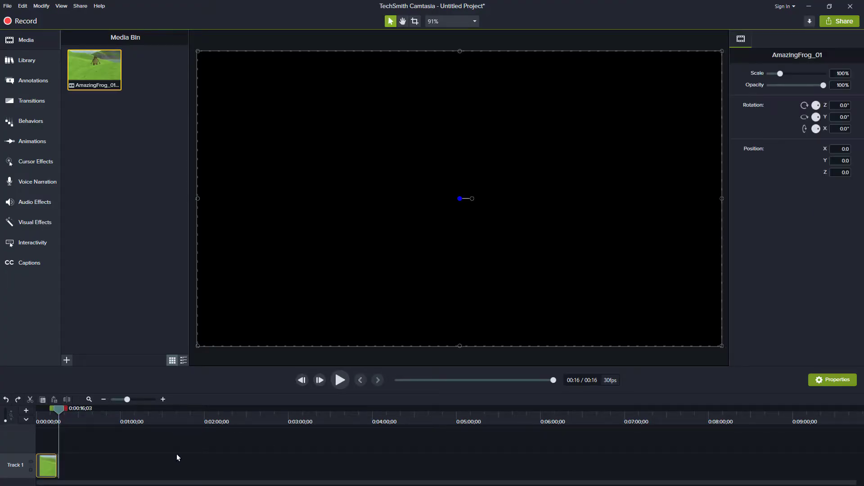
key(ctrl+z)
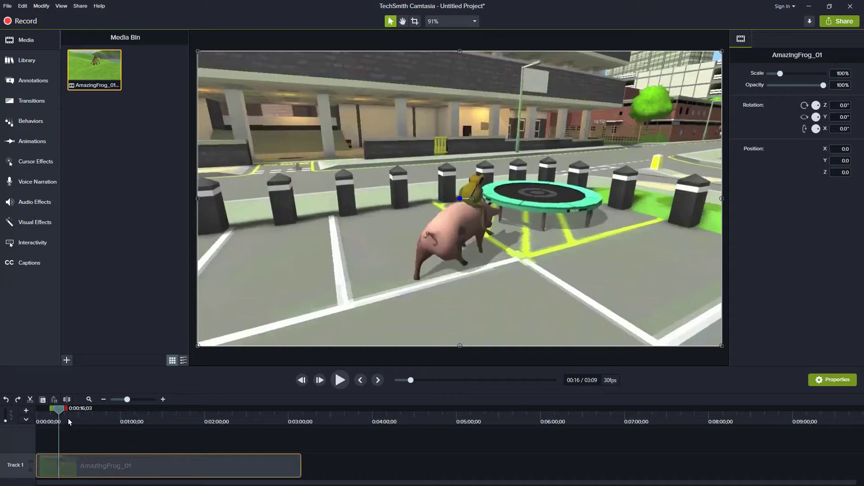
Scrub and play through to the boxing-ring scene and split the AmazingFrog_01 clip at 0:00:58;00
drag(59, 411, 116, 402)
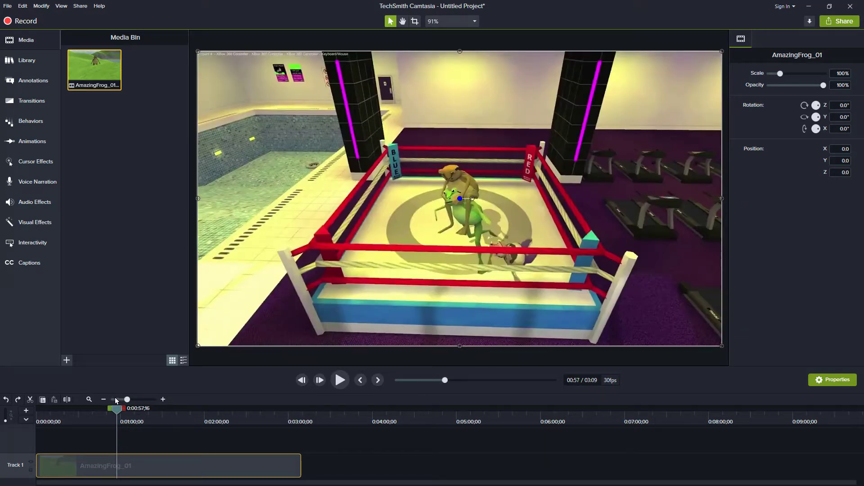
key(space)
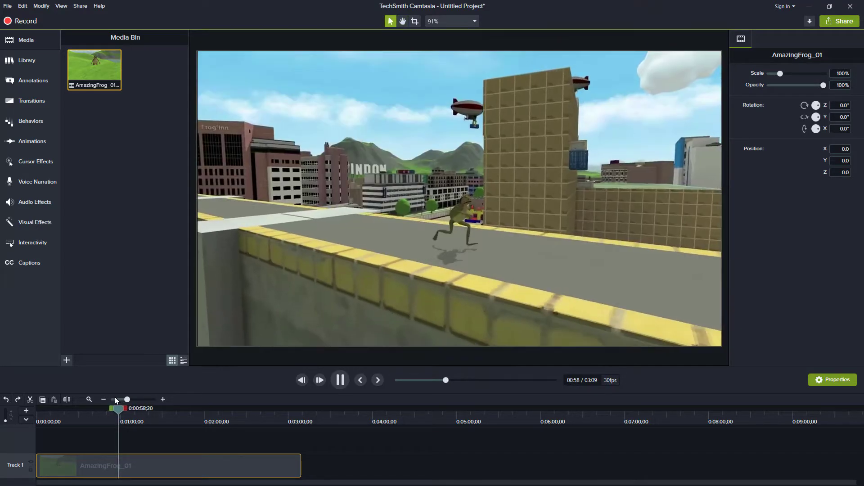
key(space)
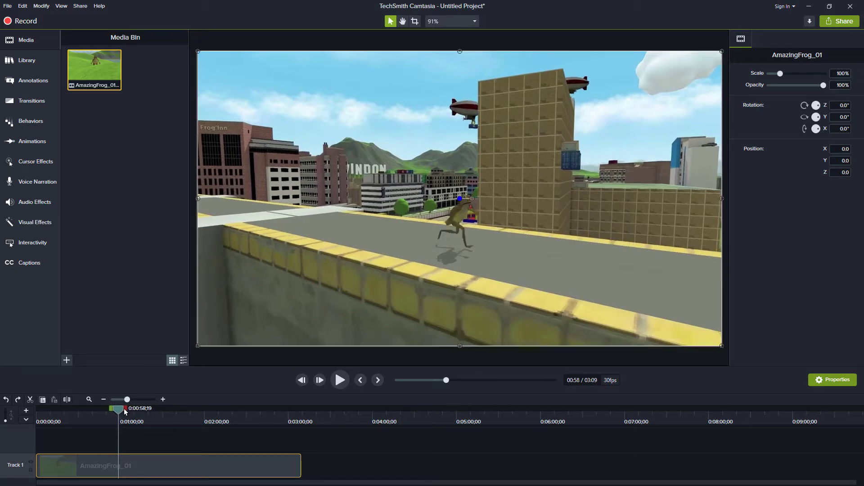
drag(124, 409, 124, 411)
key(s)
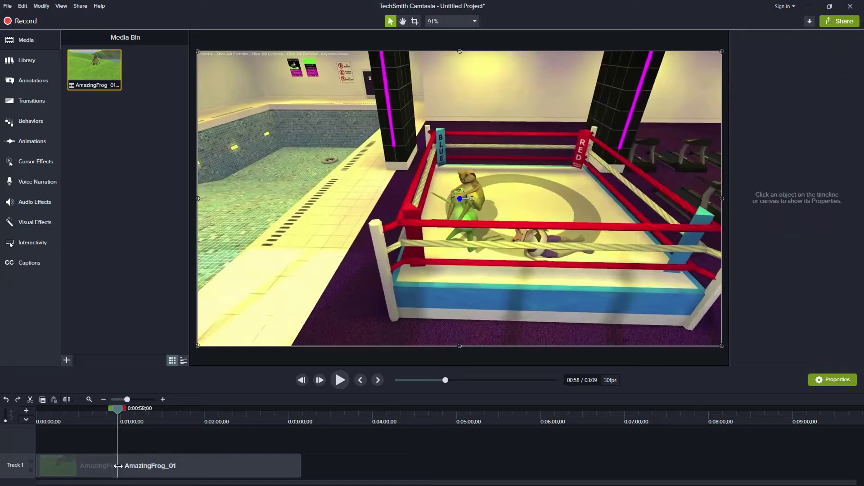
Go back frame by frame to the start of the boxing-ring scene and split the clip at 0:00:57;08
click(303, 380)
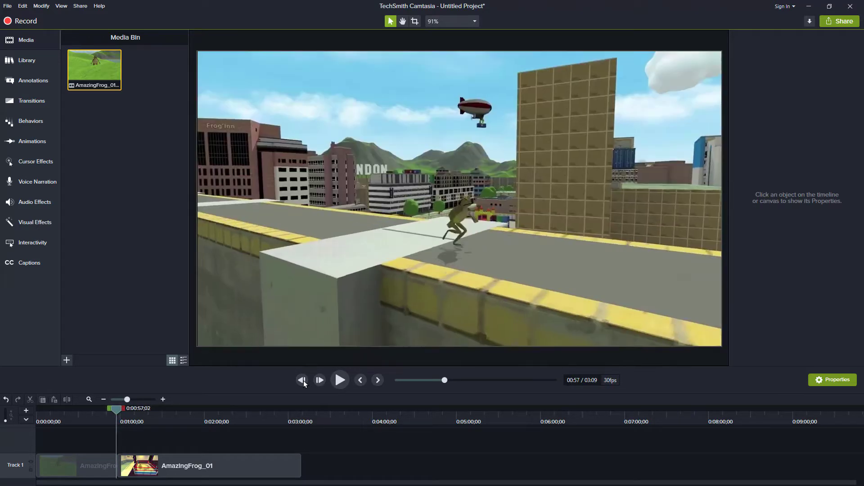
click(303, 380)
click(319, 381)
click(319, 381)
click(319, 382)
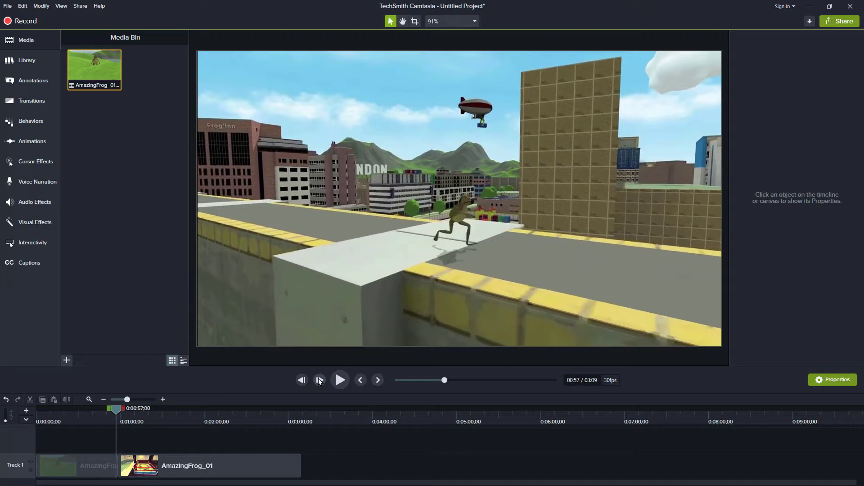
click(318, 381)
click(318, 381)
click(318, 381)
click(318, 382)
double_click(317, 381)
click(319, 382)
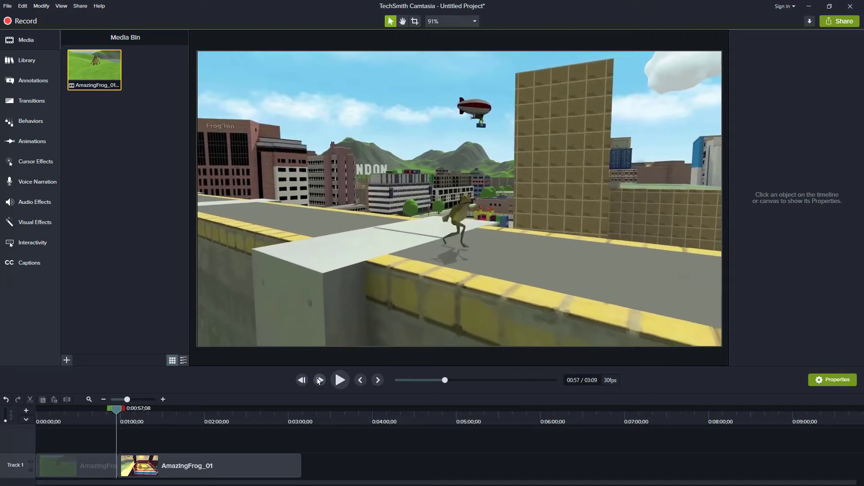
click(319, 382)
click(318, 381)
click(302, 381)
click(319, 382)
click(319, 381)
Delete the segments before and after the boxing-ring scene, keeping the short segment at the start of Track 1
click(96, 465)
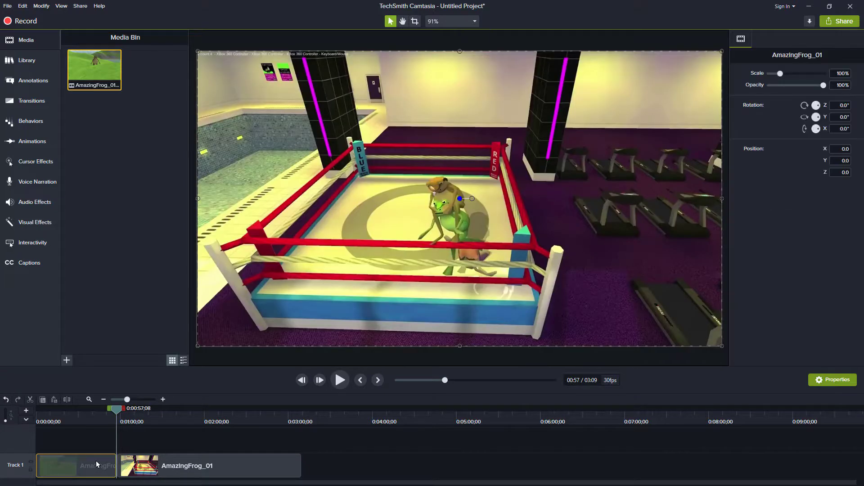
key(ctrl+BackSpace)
click(98, 458)
key(Delete)
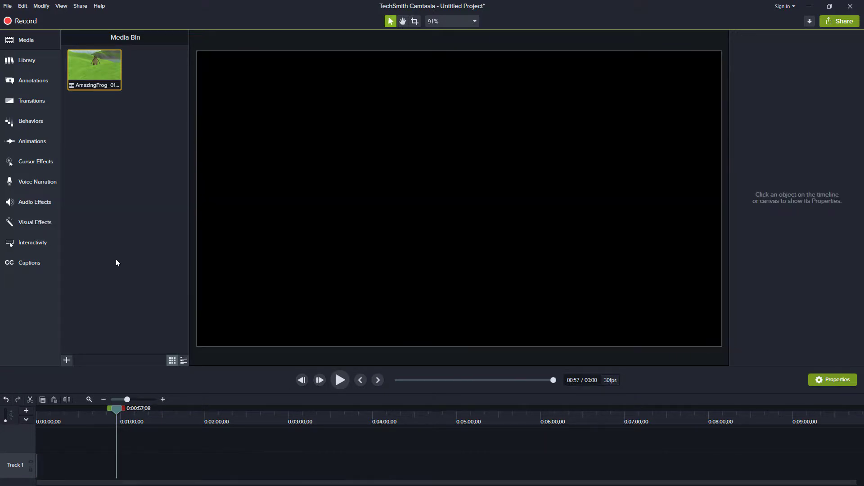
Produce the timeline as an MP4 only (up to 720p) named video_3 in C:\Public\ChromaDesign_Template\video, with sub-folder organizing off
click(80, 6)
click(82, 15)
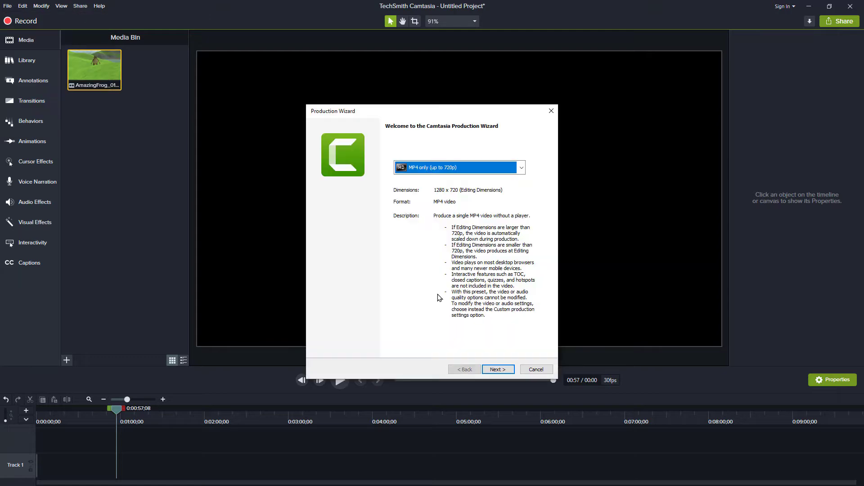
click(496, 370)
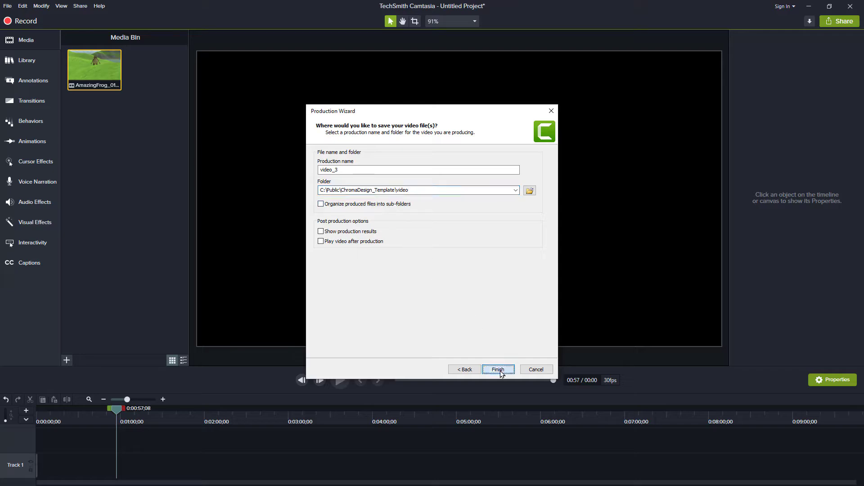
click(498, 370)
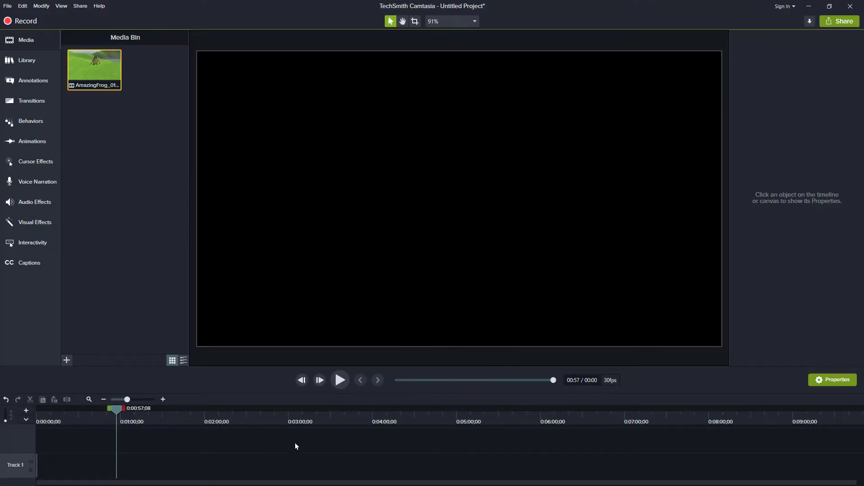
Undo the segment deletions and the splits made around the boxing-ring scene
key(ctrl+z)
key(ctrl+z)
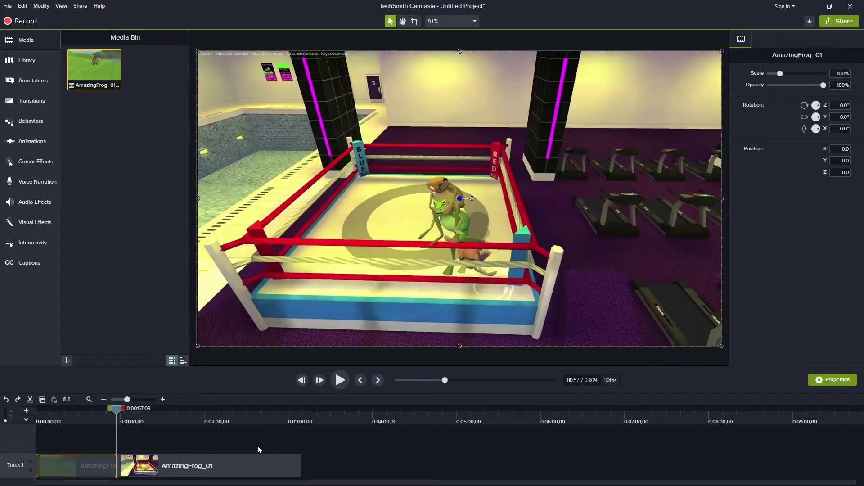
key(ctrl+z)
Isolate the rooftop-running scene by splitting the Track 1 clip at 0:00:50;16 and 0:00:51;29
drag(117, 413, 108, 412)
key(s)
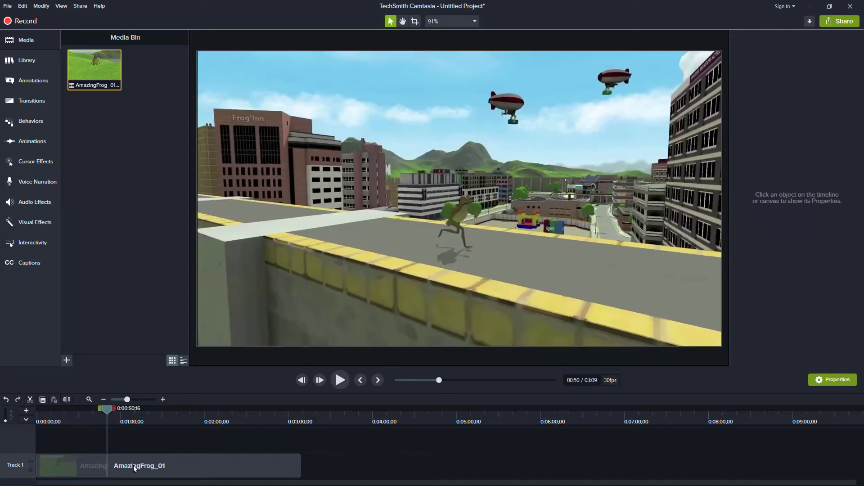
key(space)
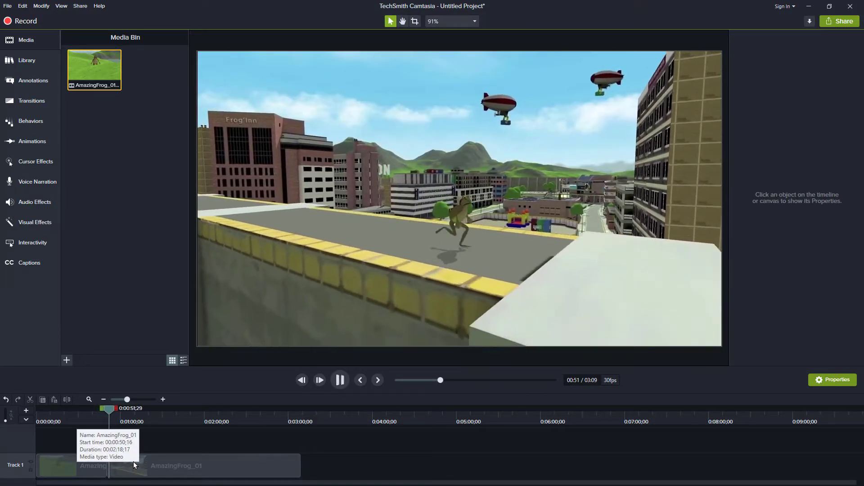
key(space)
Delete the segments after and before the rooftop scene, keeping only the short segment at the start of Track 1
click(148, 467)
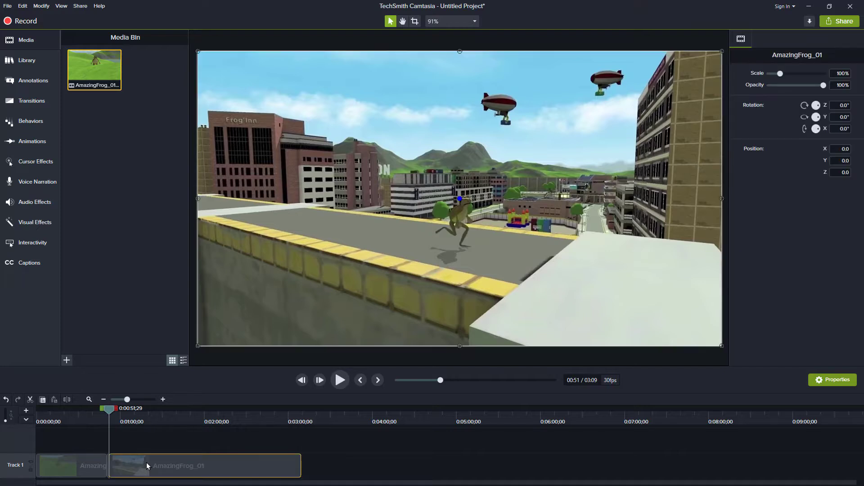
key(Delete)
click(83, 468)
key(Delete)
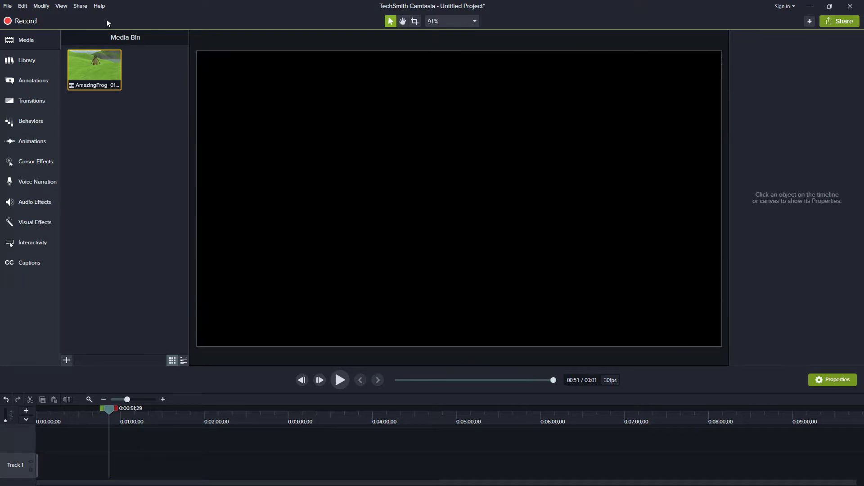
Produce the rooftop segment as an MP4 only (up to 720p) named video_4 in C:\Public\ChromaDesign_Template\video
click(77, 7)
click(104, 16)
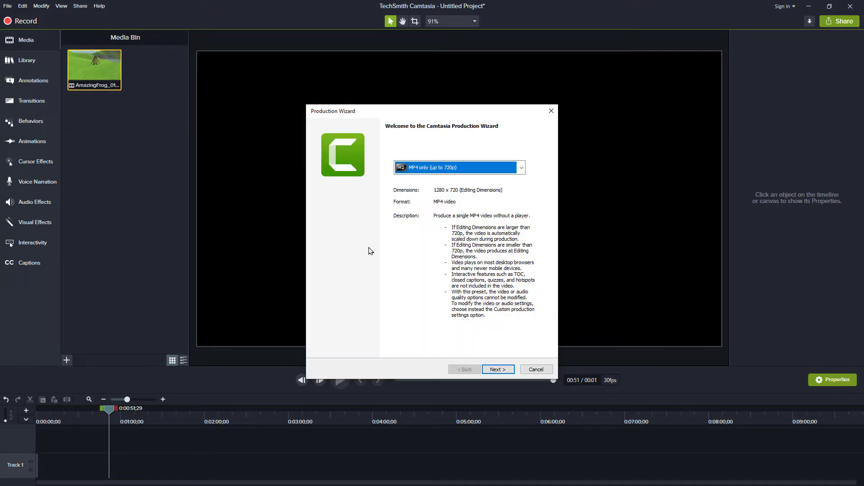
click(498, 369)
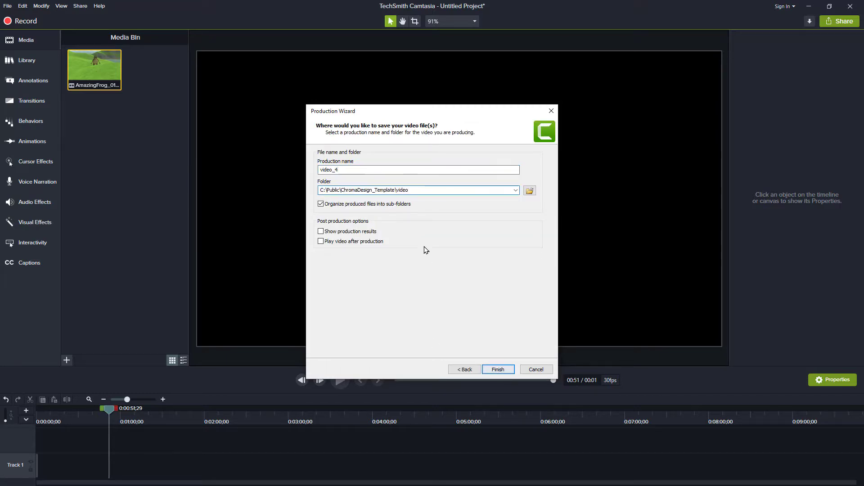
click(493, 369)
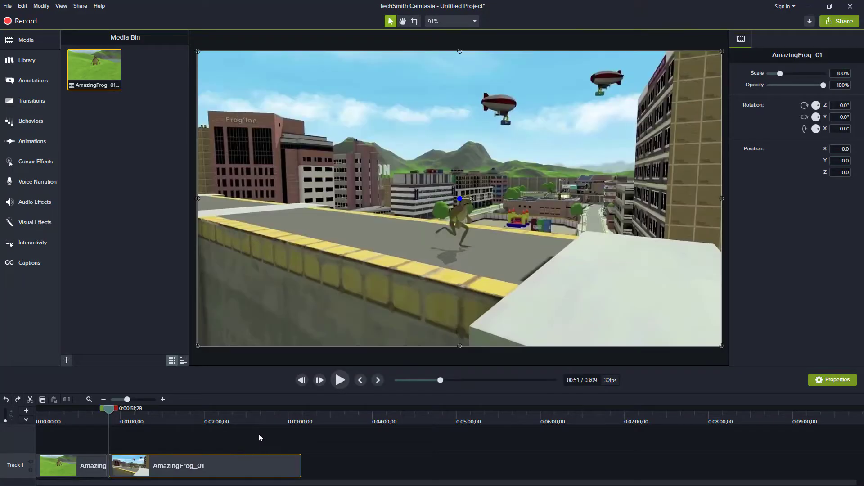
Find the frog's scooter scene by the gallery doorway in the full clip and split the clip at 0:01:47;20
drag(108, 414, 163, 399)
key(space)
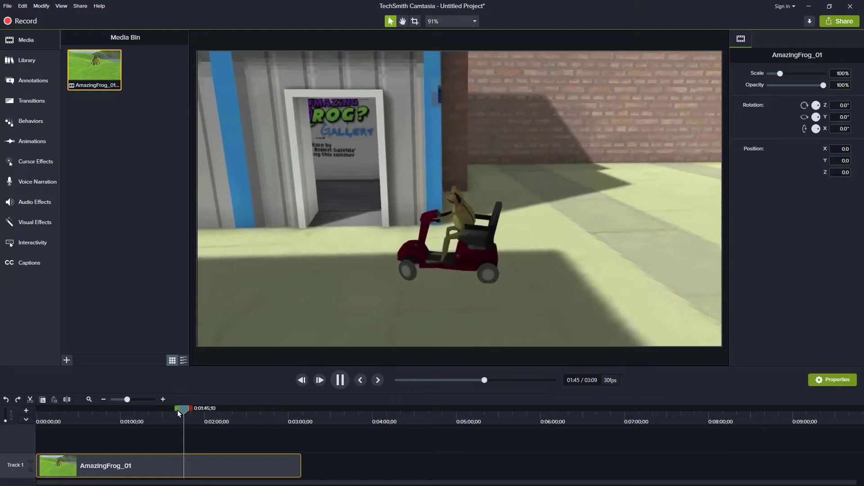
key(space)
key(space)
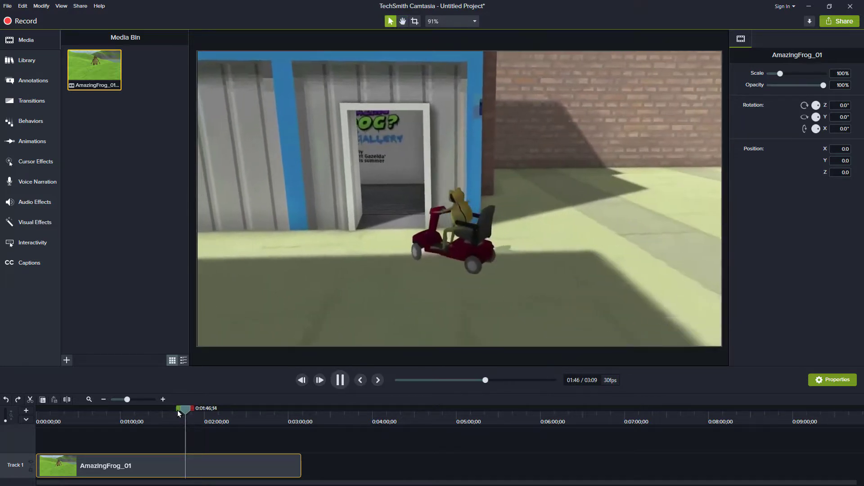
key(space)
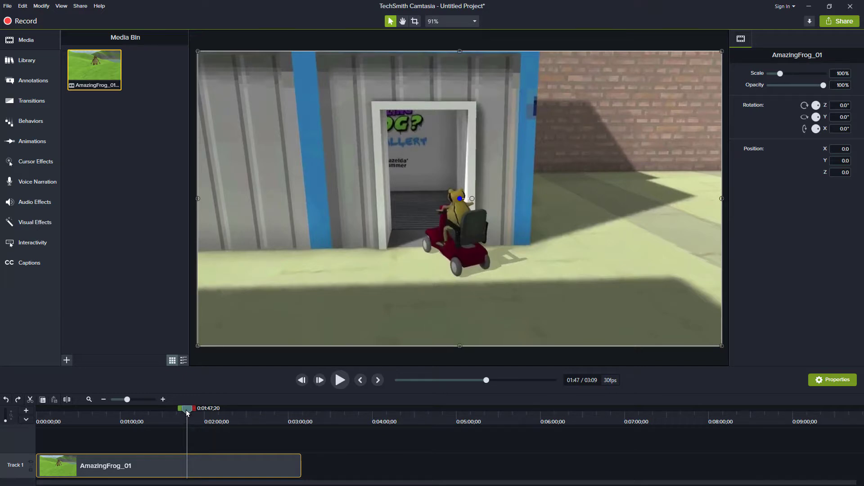
key(s)
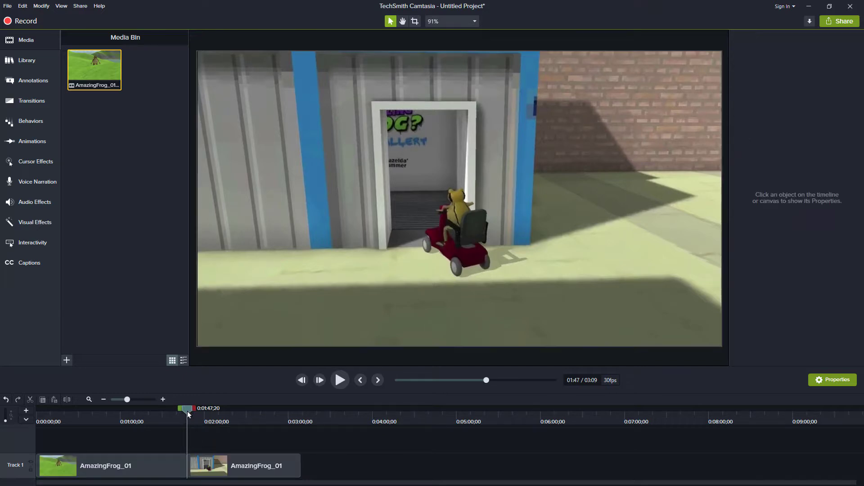
Split the clip at 0:01:42;16 and delete the segments before and after the scooter scene, closing the gap on Track 1
drag(188, 412, 180, 412)
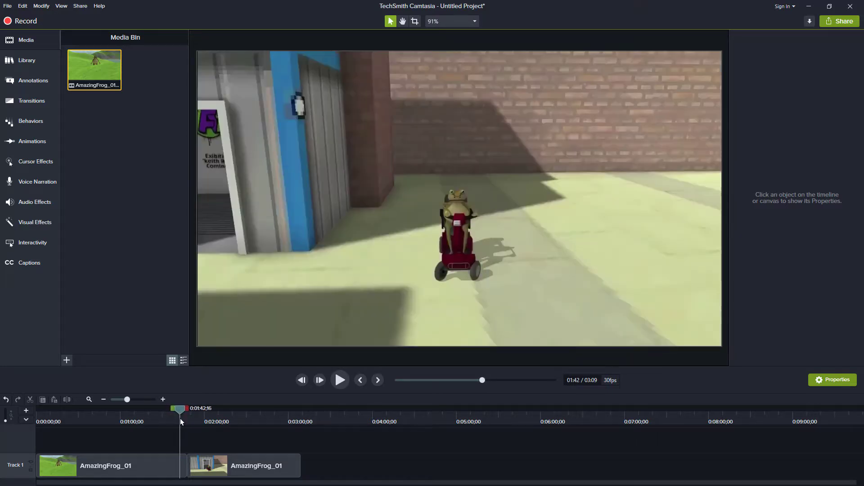
click(162, 467)
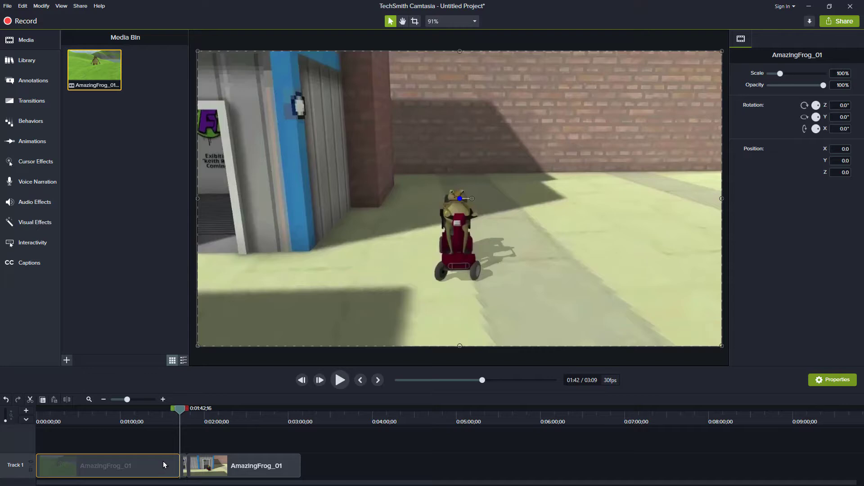
key(ctrl+BackSpace)
click(144, 468)
key(ctrl+BackSpace)
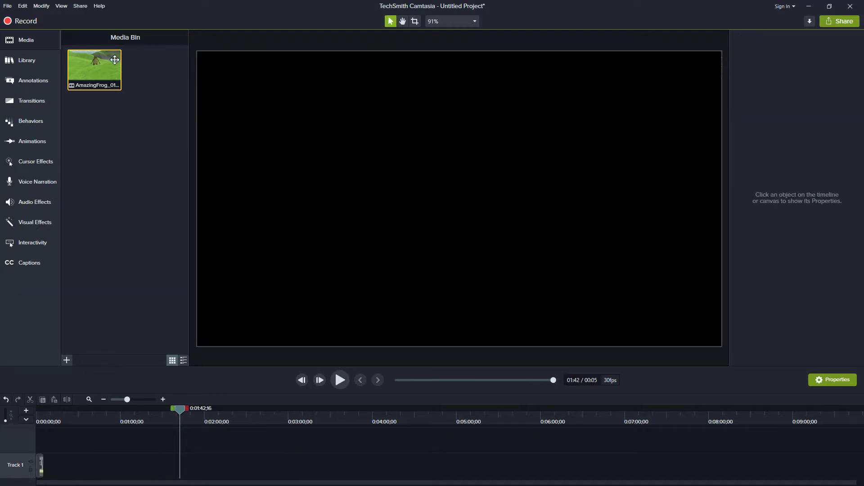
Produce the scooter segment as an MP4 only (up to 720p) named video_5 in C:\Public\ChromaDesign_Template\video
click(80, 6)
click(83, 17)
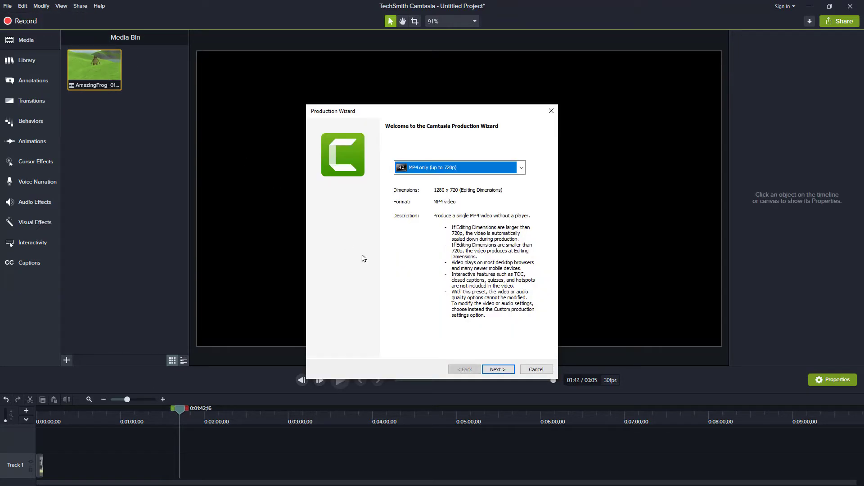
key(Return)
text(video_5)
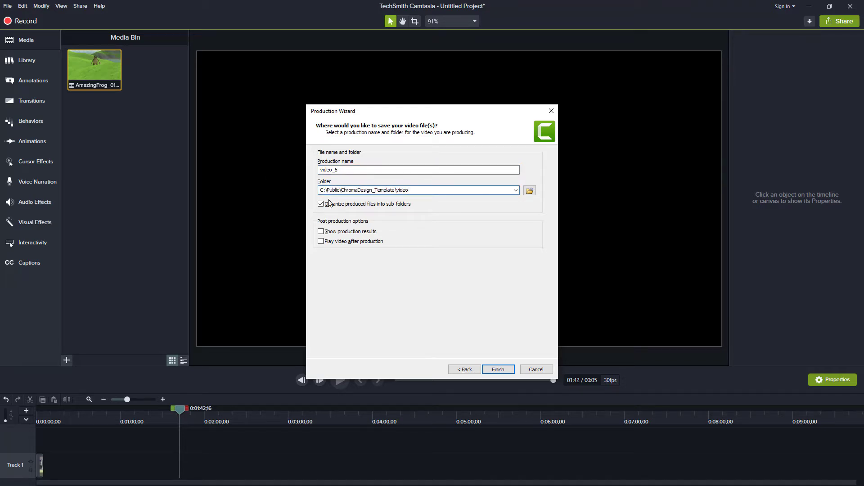
click(498, 369)
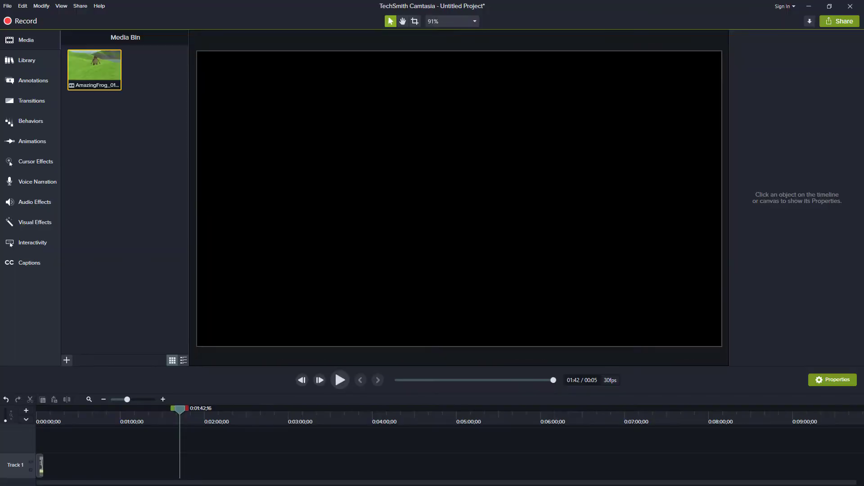
Switch to Chrome, reload the local chroma_design.html page and zoom it out to 50% to check the exported videos
key(alt+Tab)
key(F5)
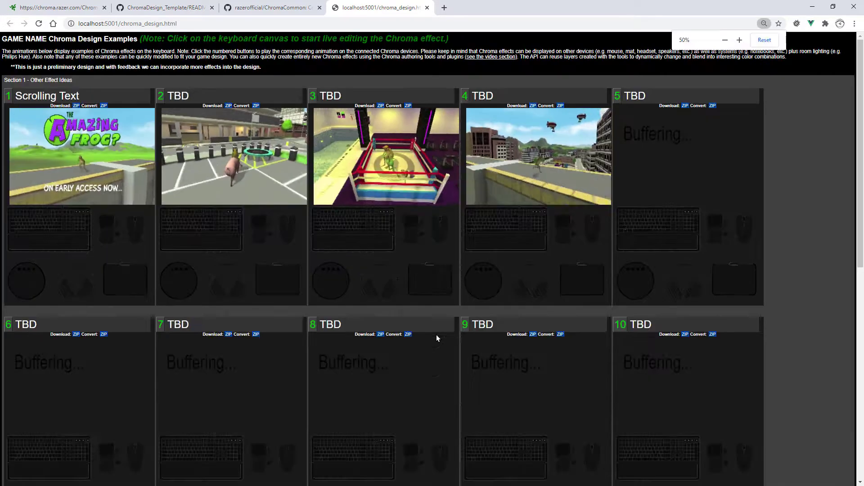
key(ctrl+minus)
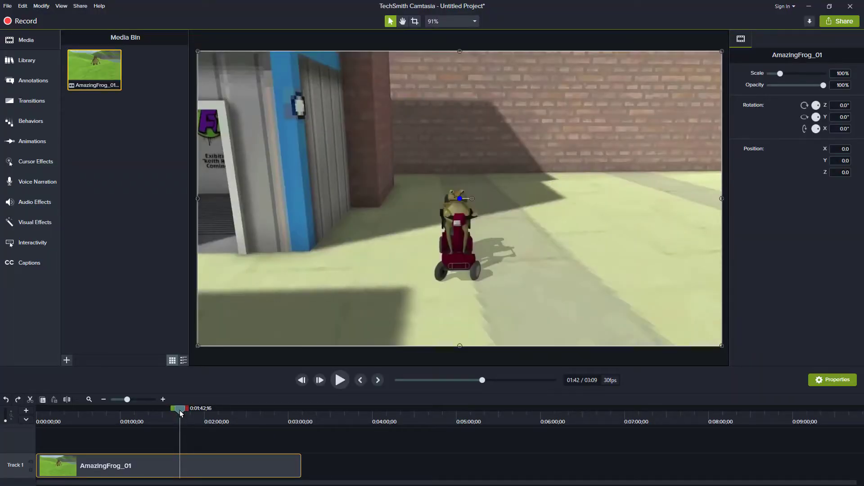
Isolate the blue car scene by splitting the full clip at 0:00:52;12 and, just before the rooftop shot, at 0:00:55;15
drag(180, 414, 110, 415)
key(s)
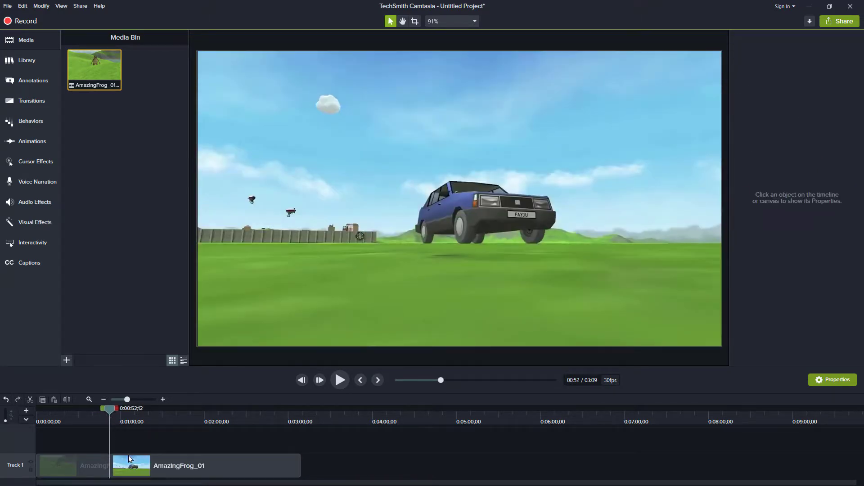
key(space)
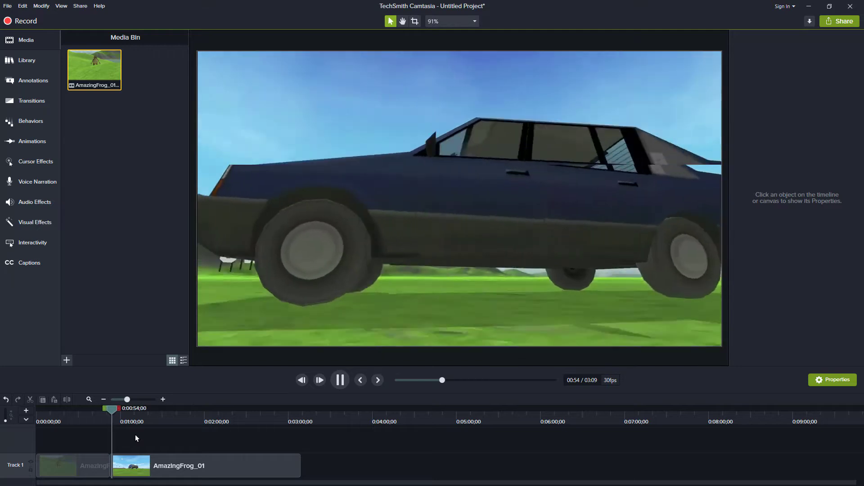
key(space)
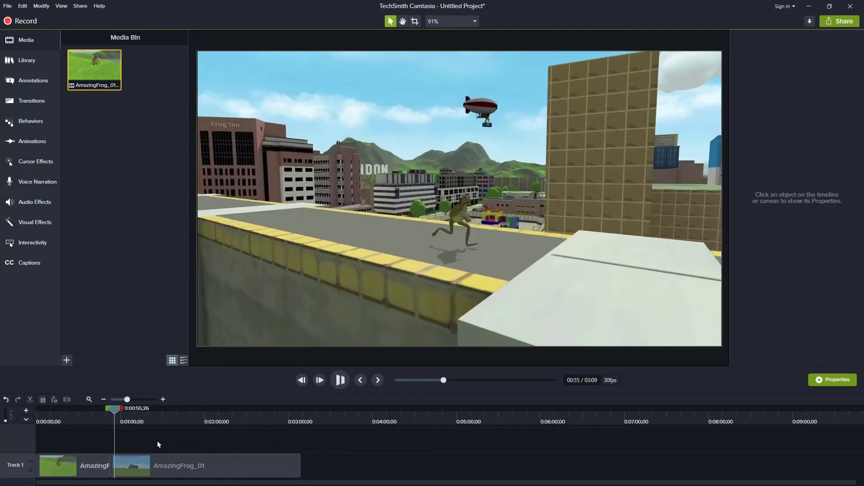
click(305, 381)
click(305, 381)
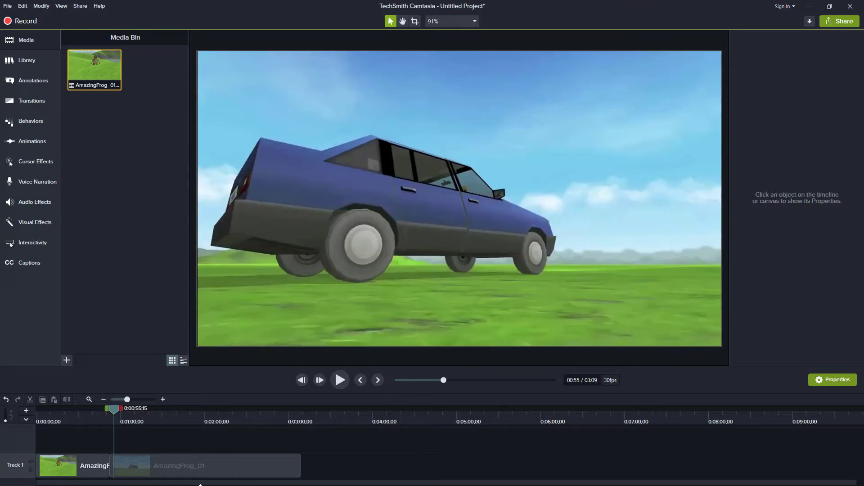
Delete the segments after and before the blue car scene, keeping only the short car segment on Track 1
drag(150, 464, 150, 464)
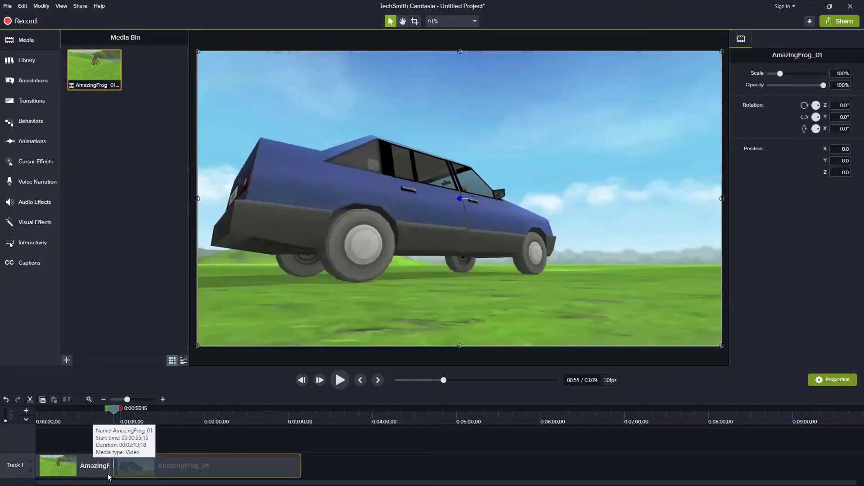
key(Delete)
click(77, 470)
key(ctrl+BackSpace)
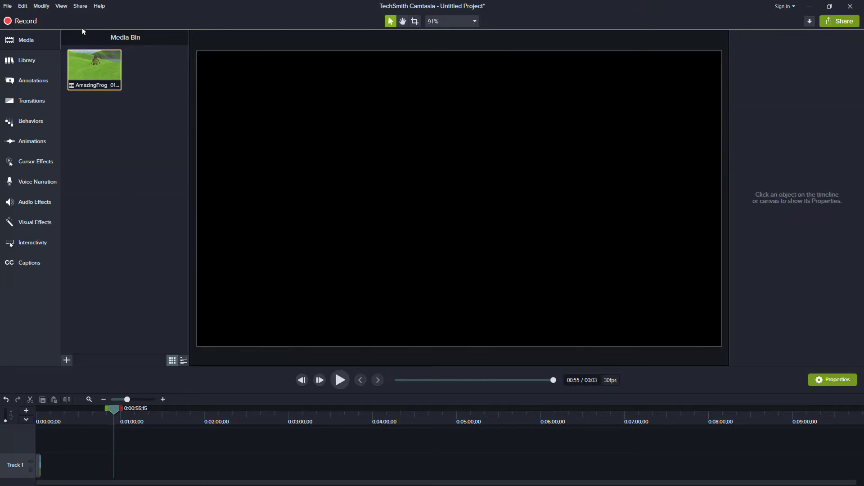
Produce the car segment as an MP4 only (up to 720p) named video_6 in C:\Public\ChromaDesign_Template\video, with sub-folder organizing off
click(81, 7)
click(231, 187)
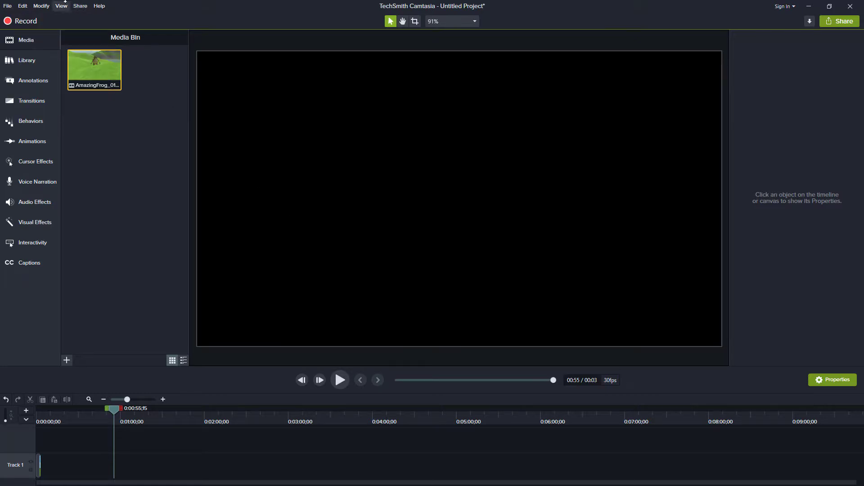
click(80, 6)
click(72, 17)
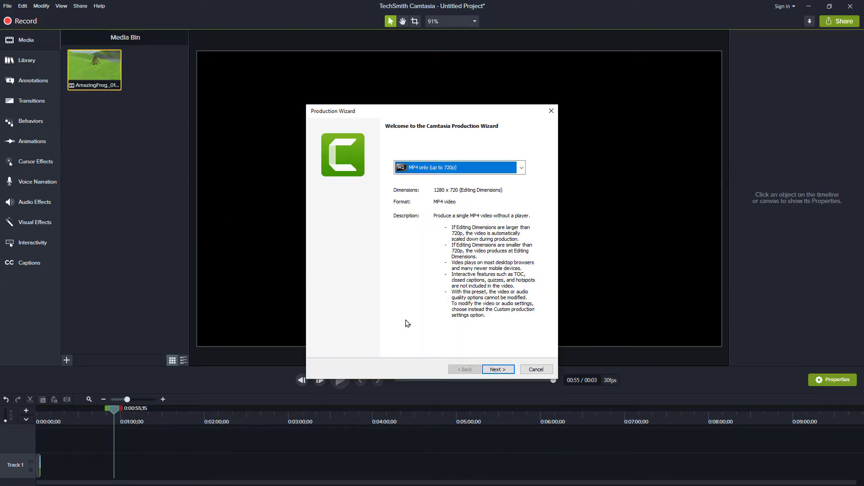
click(489, 372)
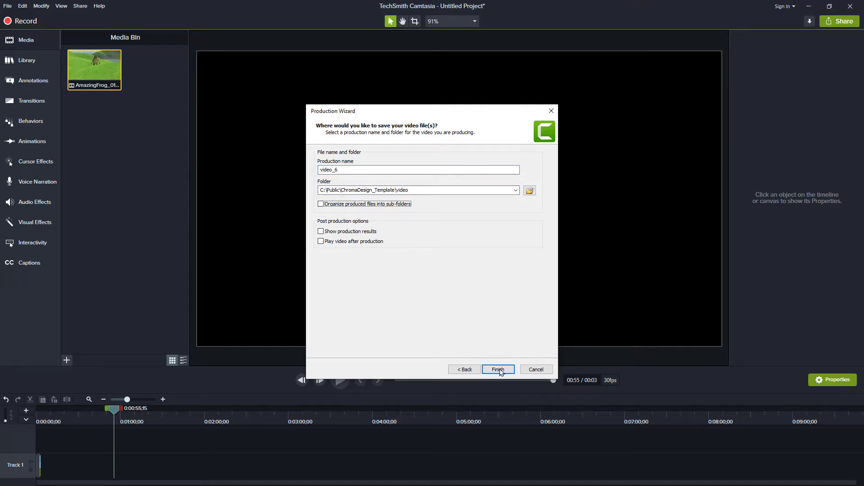
click(499, 370)
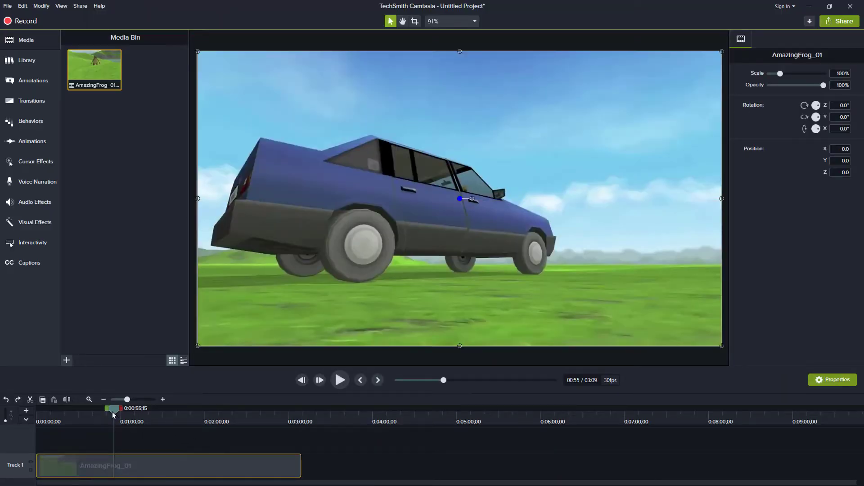
Find the end of the Swindon door scene frame by frame and split the full clip at 0:00:45;10
drag(113, 414, 100, 411)
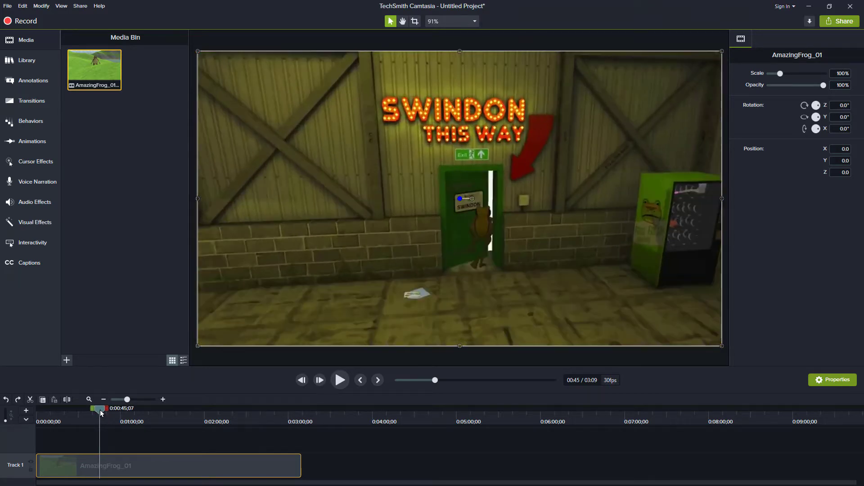
click(320, 380)
click(321, 381)
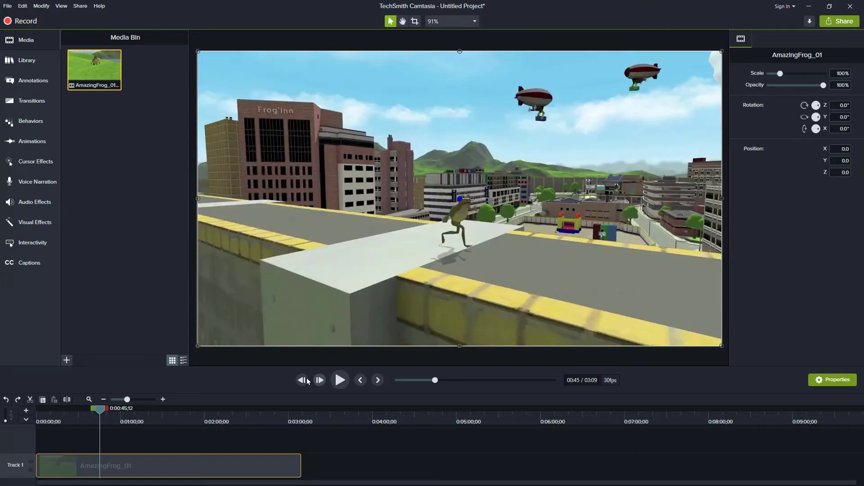
click(306, 381)
key(s)
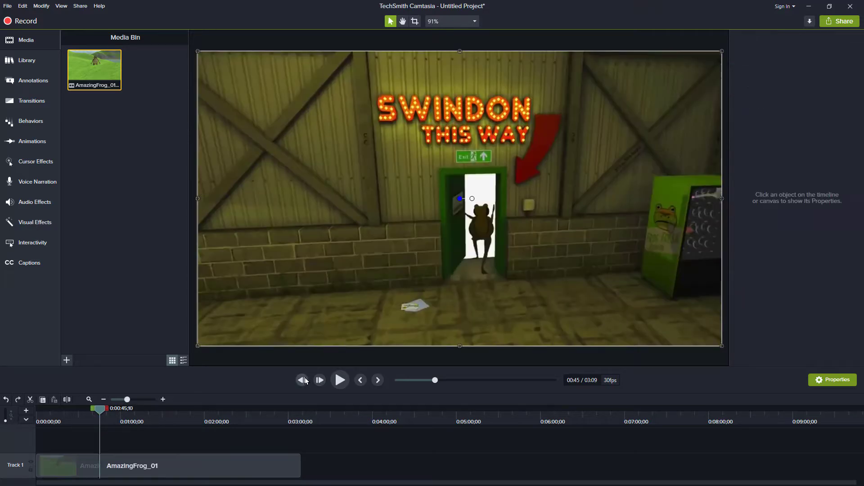
Split the clip at the start of the Swindon door scene, 0:00:44;09, and delete the segments before and after that scene
click(305, 381)
click(306, 382)
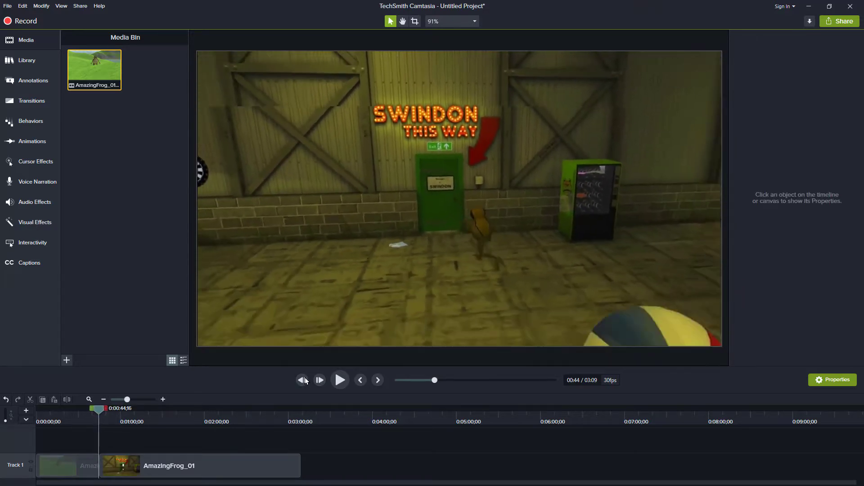
click(320, 380)
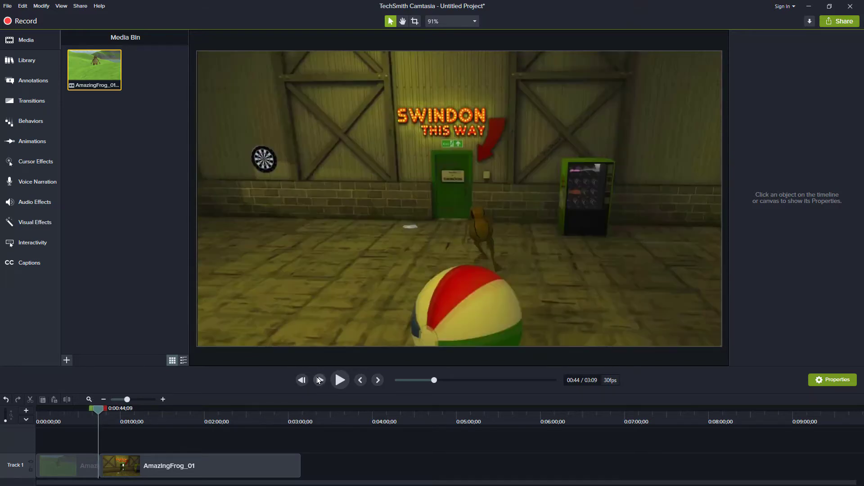
click(71, 463)
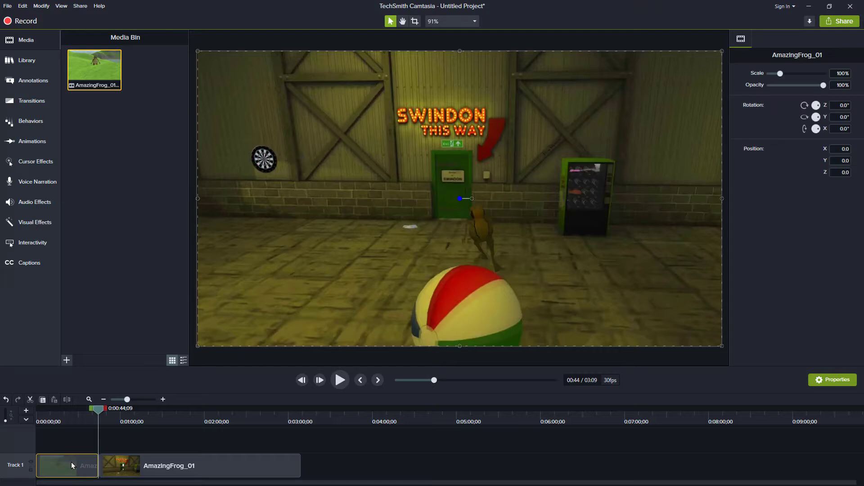
key(ctrl+Delete)
click(111, 470)
key(Delete)
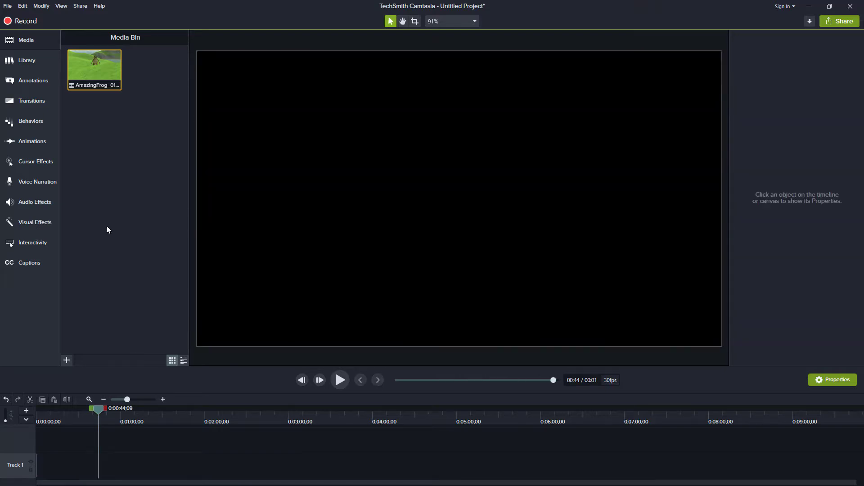
Produce the Swindon door segment as a local MP4 named video_7 in C:\Public\ChromaDesign_Template\video, with sub-folder organizing off
click(80, 6)
click(27, 16)
click(486, 370)
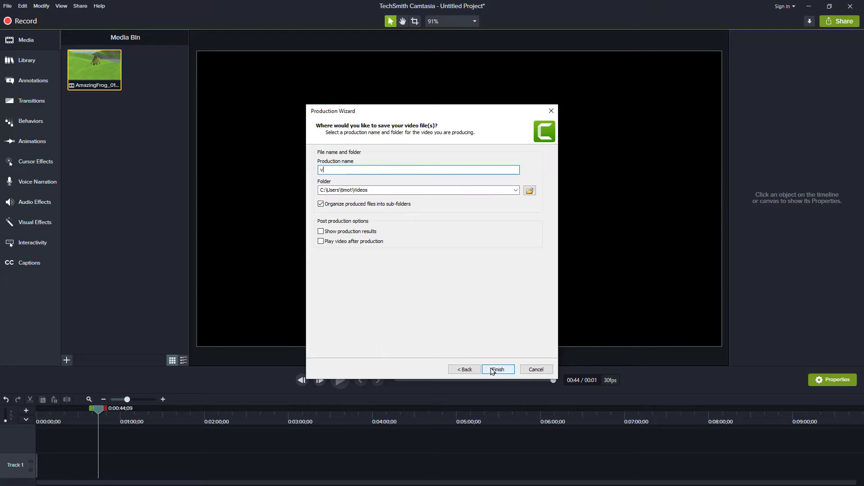
text(video_7)
key(Tab)
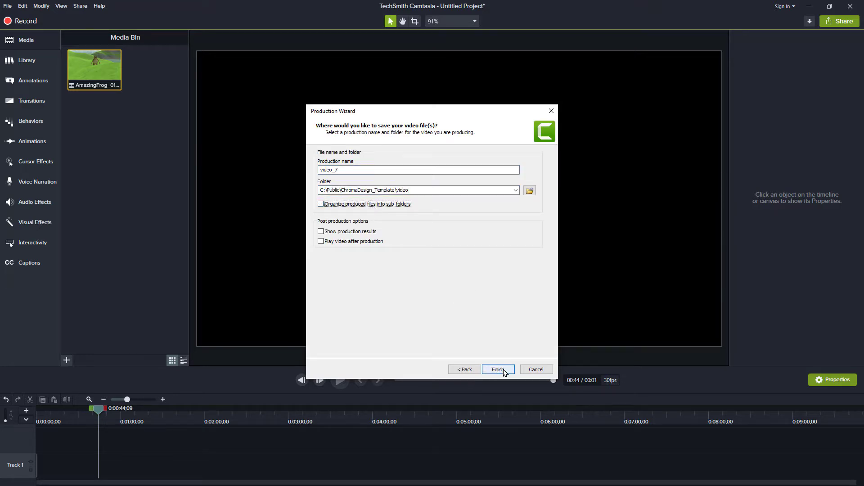
click(498, 370)
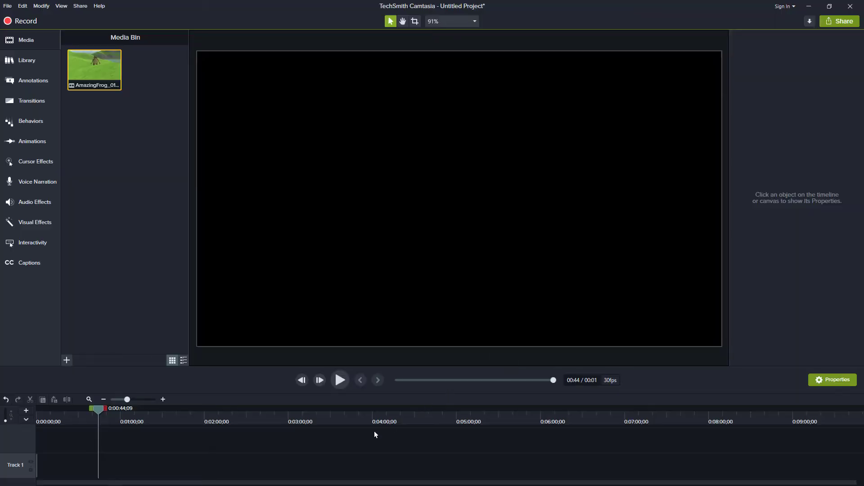
Undo the cuts to restore the full clip, and split it at the end of the pool scene, 0:01:10;29
key(ctrl+z)
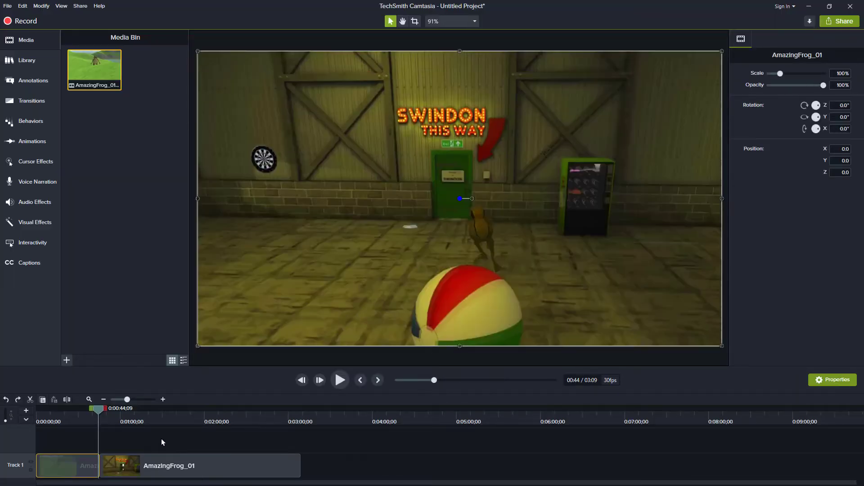
key(ctrl+z)
drag(100, 415, 138, 410)
click(320, 382)
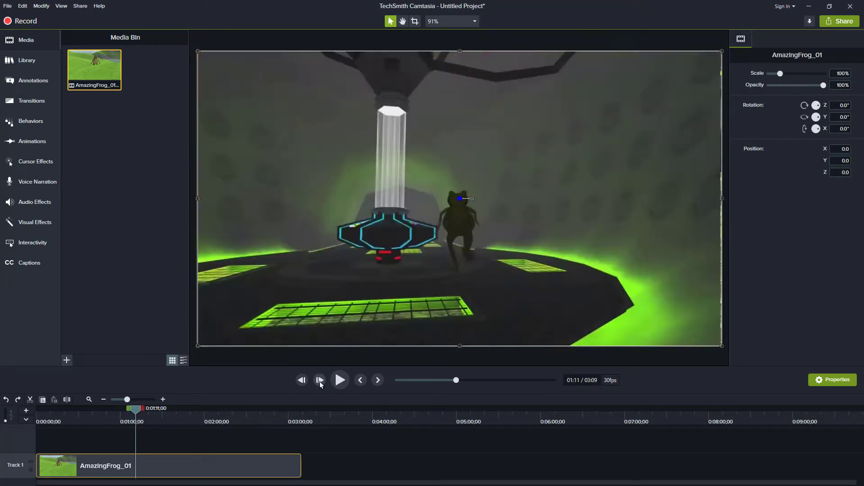
click(302, 382)
key(s)
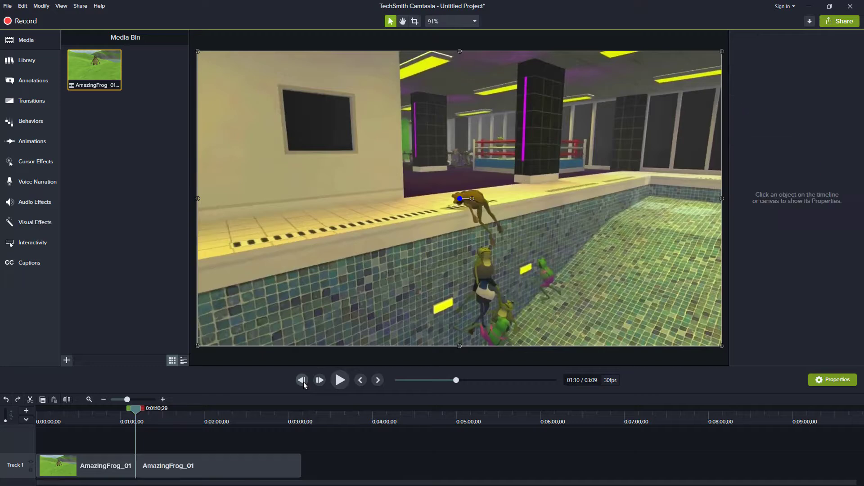
Split the clip at the first clean frame of the pool scene, 0:01:08;11, and delete the segments before and after that scene
click(304, 381)
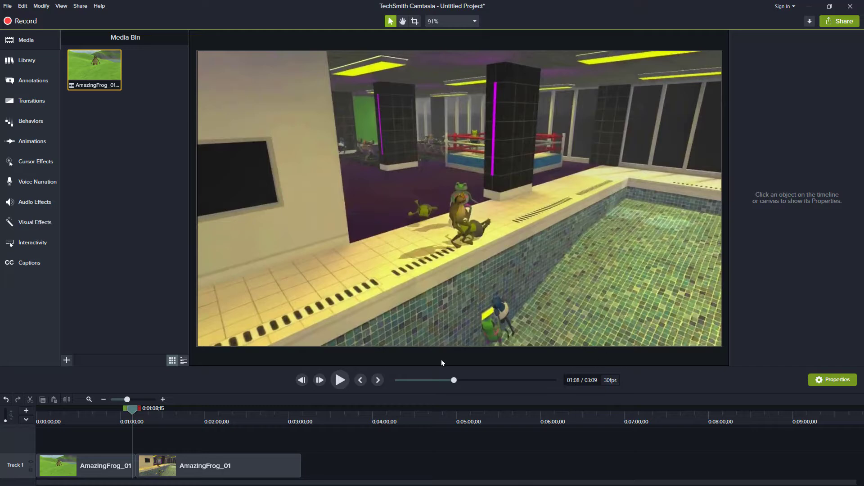
click(302, 381)
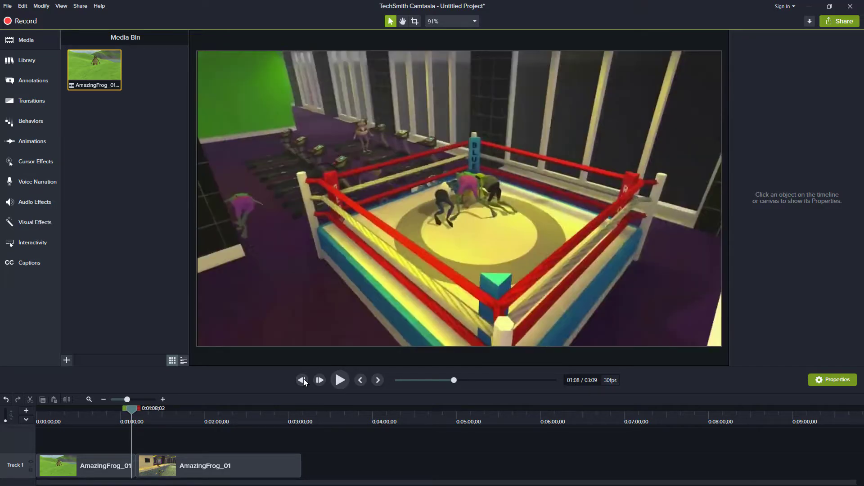
click(319, 381)
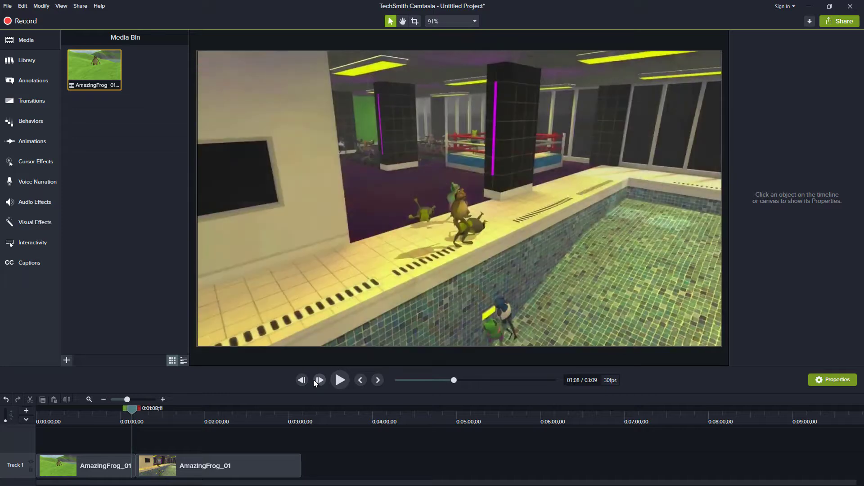
click(301, 382)
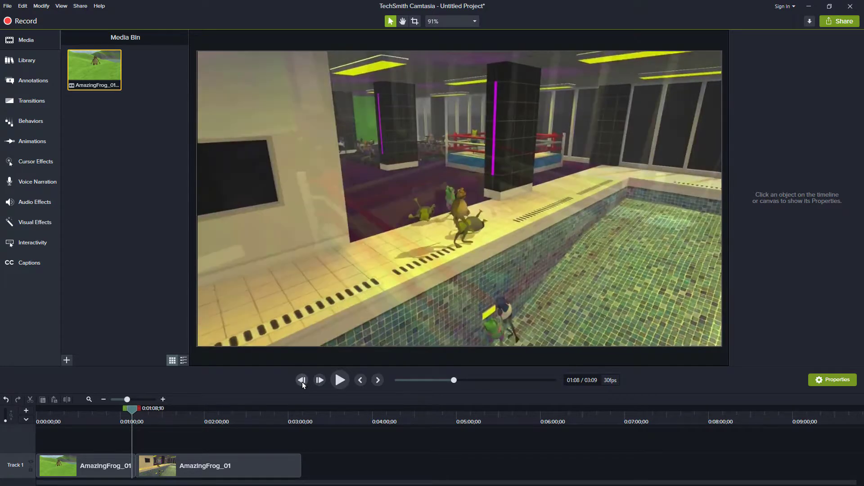
click(113, 468)
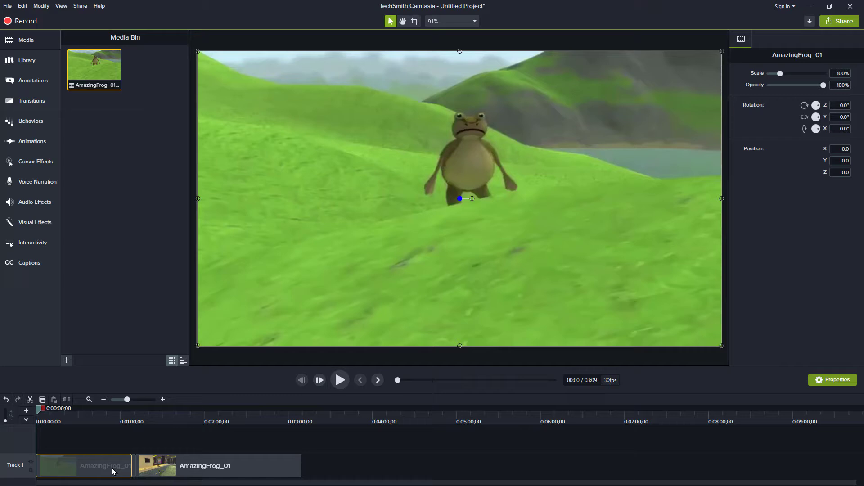
key(ctrl+BackSpace)
click(135, 463)
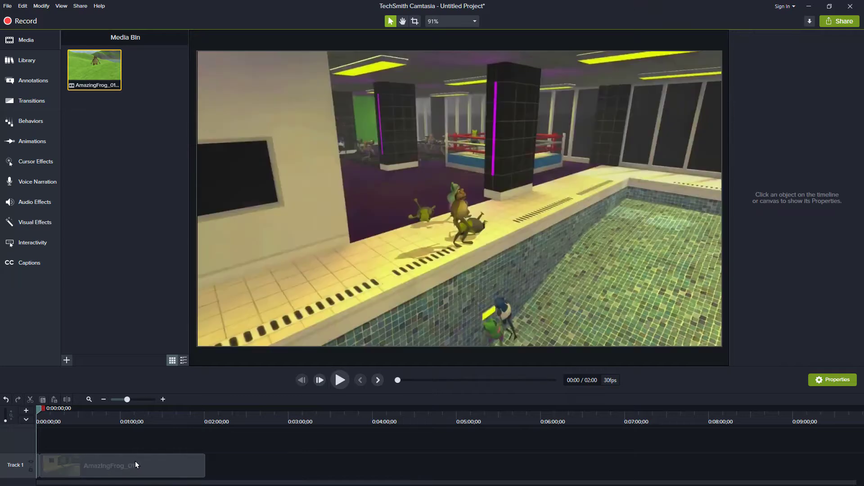
key(ctrl+BackSpace)
Produce the pool segment as an MP4 only (up to 720p) named video_8 in C:\Public\ChromaDesign_Template\video, with sub-folder organizing off
click(80, 6)
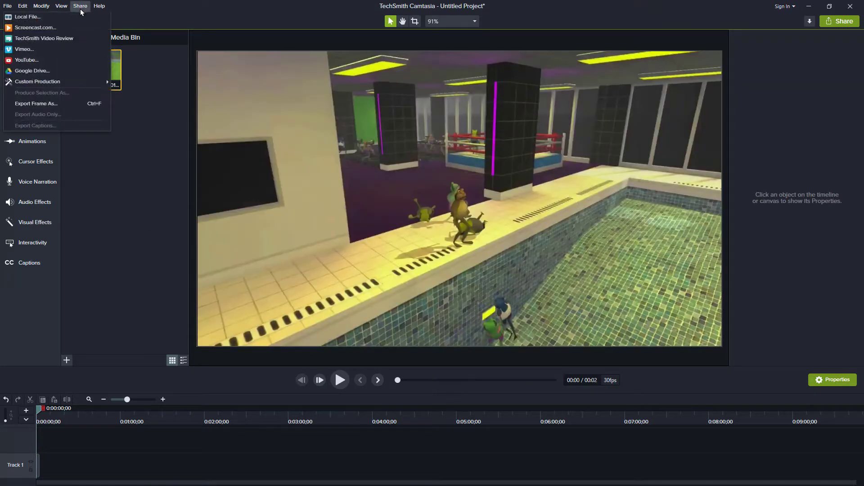
click(77, 17)
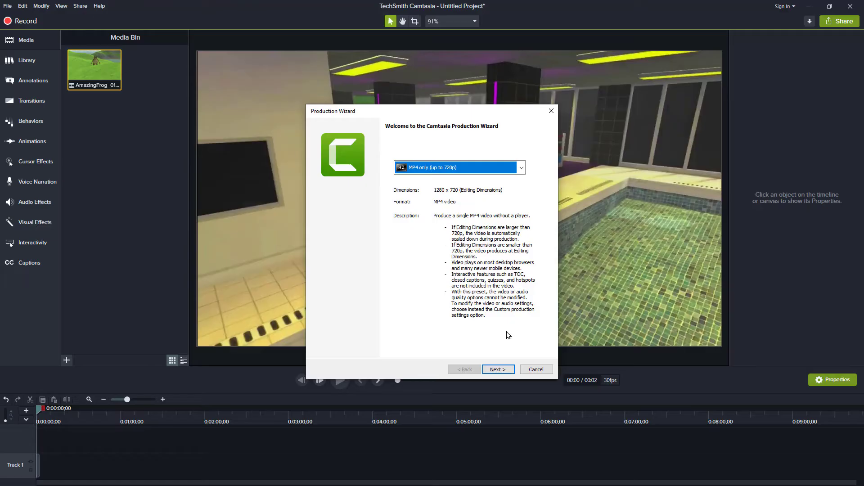
click(506, 374)
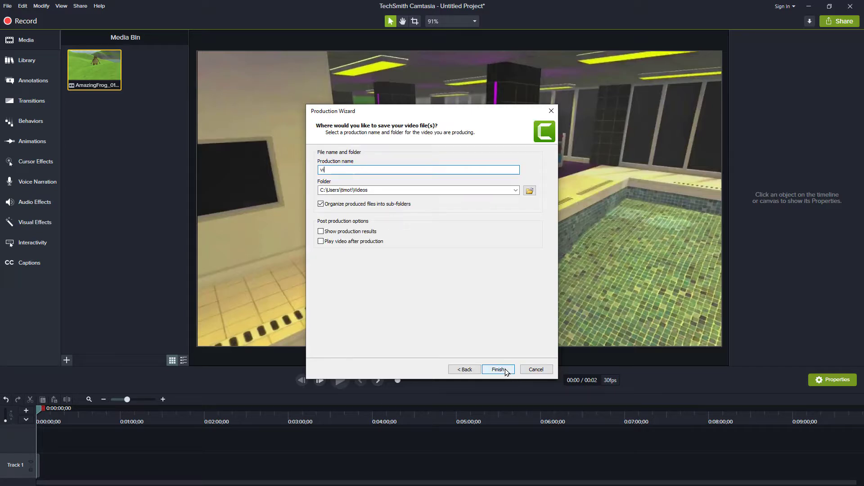
text(video_8)
key(Tab)
text(C:\Public\ChromaDesign_Template\video)
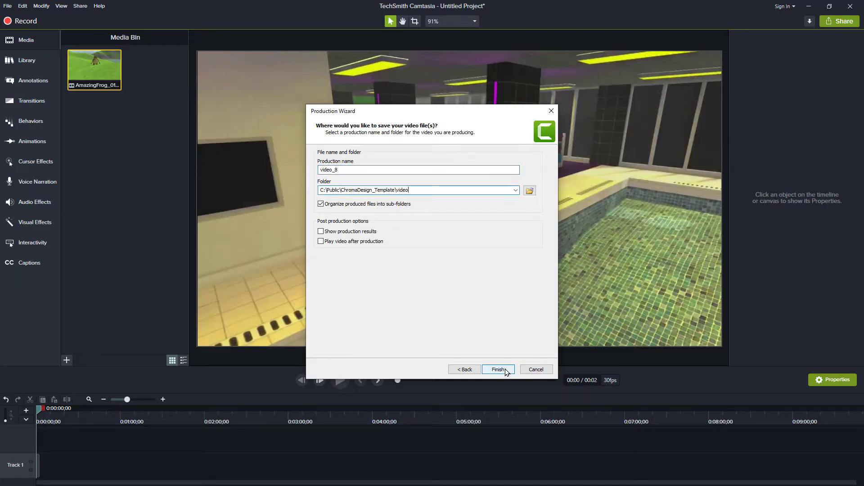
click(376, 205)
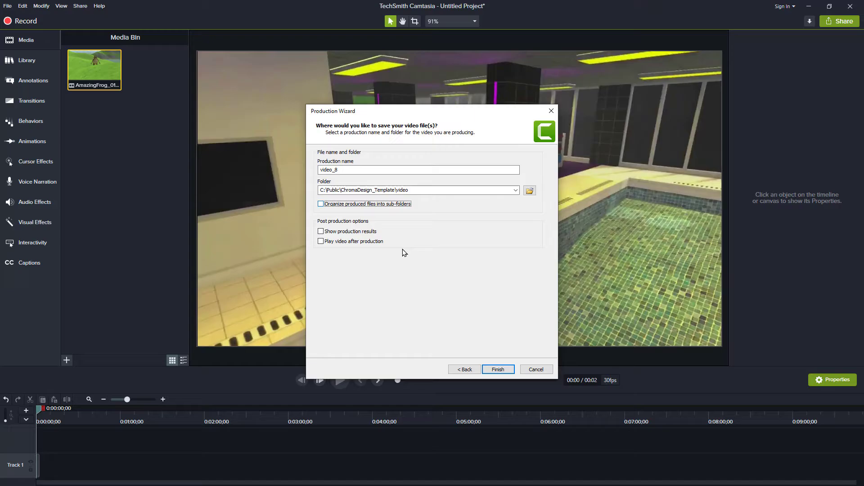
click(492, 370)
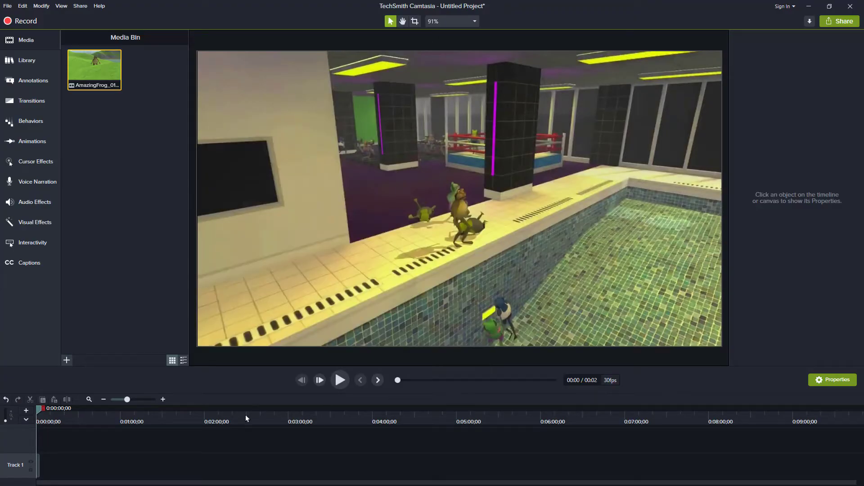
Undo the cuts to restore the full clip, and split it at 0:00:18;00 in the warehouse scene with the caravan
key(ctrl+z)
key(ctrl+z)
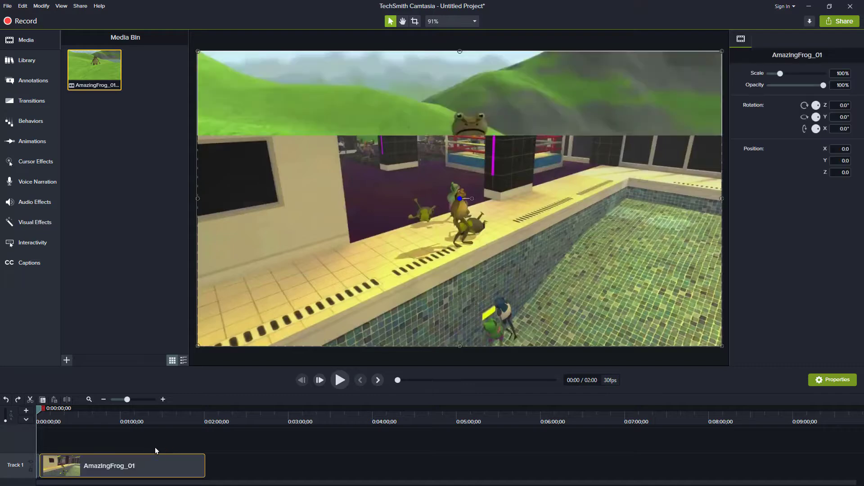
key(ctrl+z)
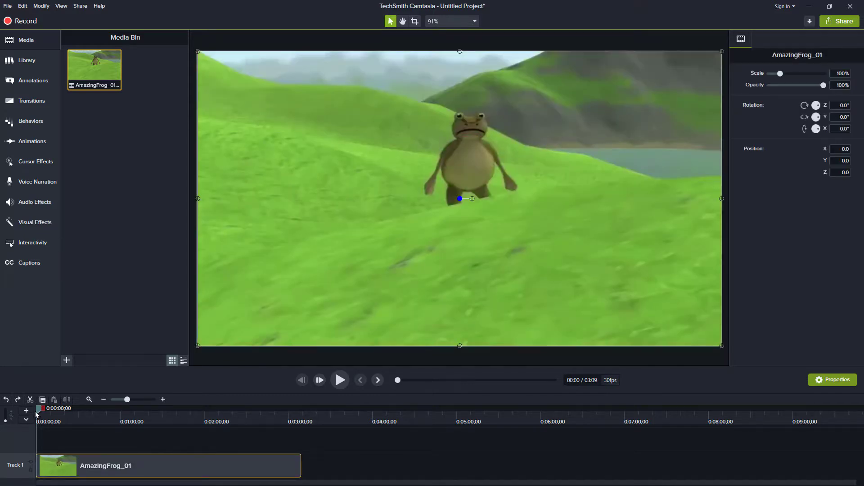
drag(42, 414, 66, 413)
key(s)
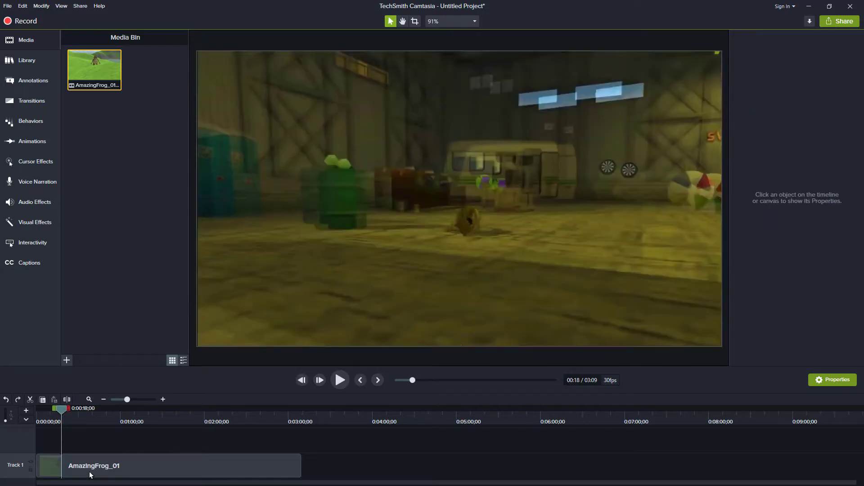
Split the clip at the end of the warehouse scene, 0:00:20;07, and delete the segments after and before that scene
key(space)
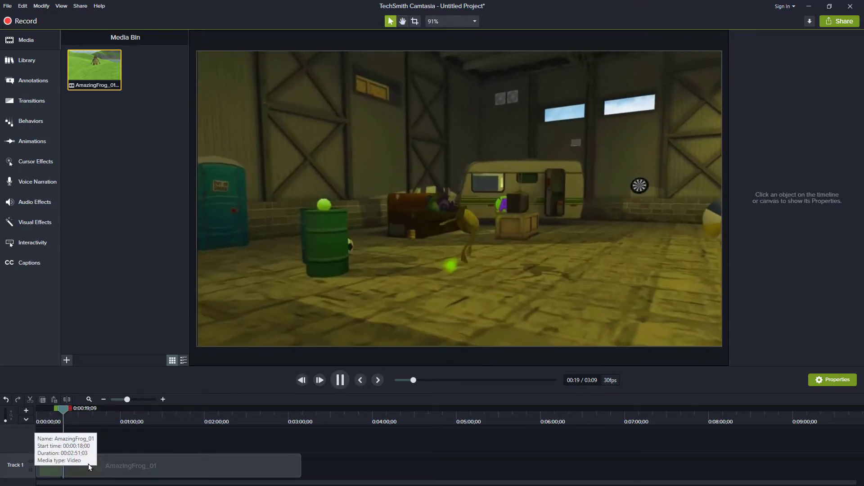
key(space)
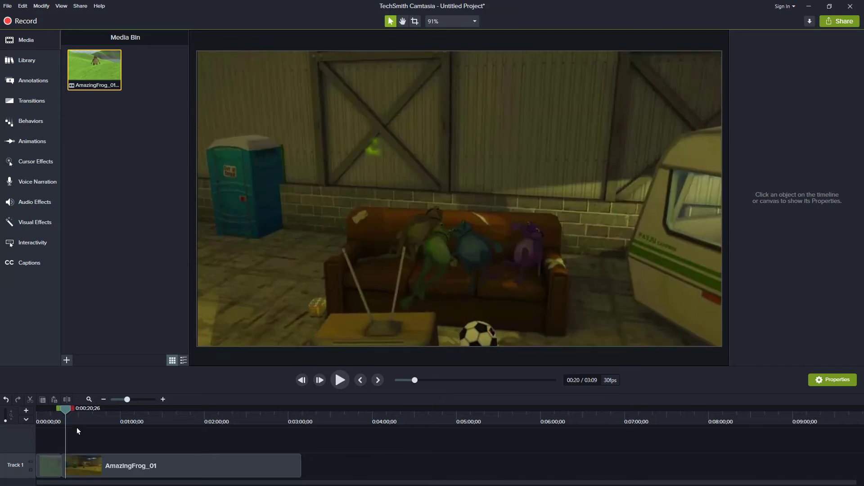
drag(68, 409, 67, 410)
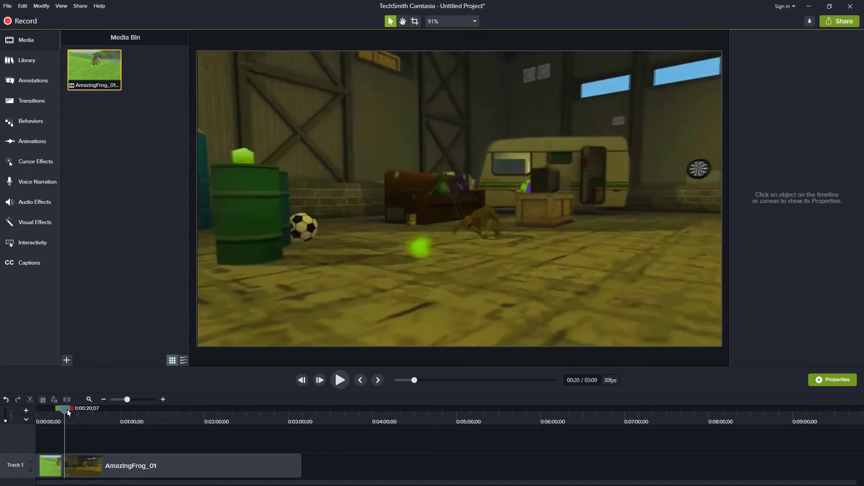
click(80, 465)
key(s)
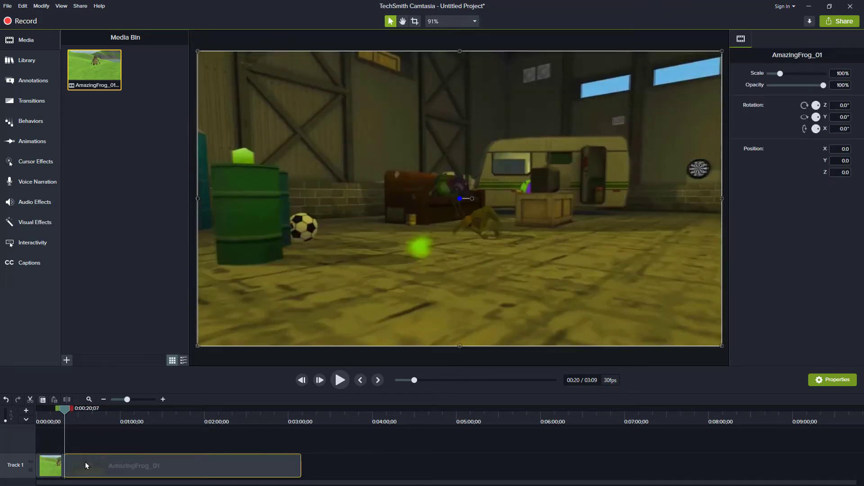
key(Delete)
click(50, 465)
key(Delete)
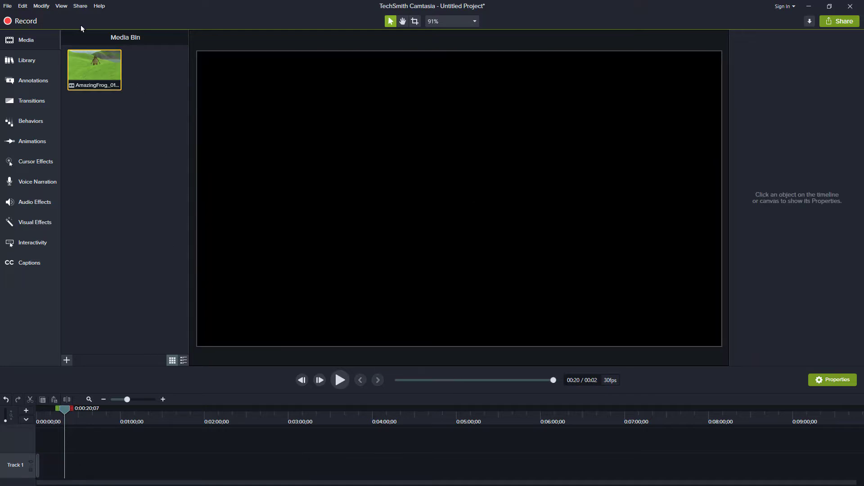
Produce the warehouse segment as an MP4 only (up to 720p) named video_9 in C:\Public\ChromaDesign_Template\video, with sub-folder organizing off
click(80, 5)
click(45, 15)
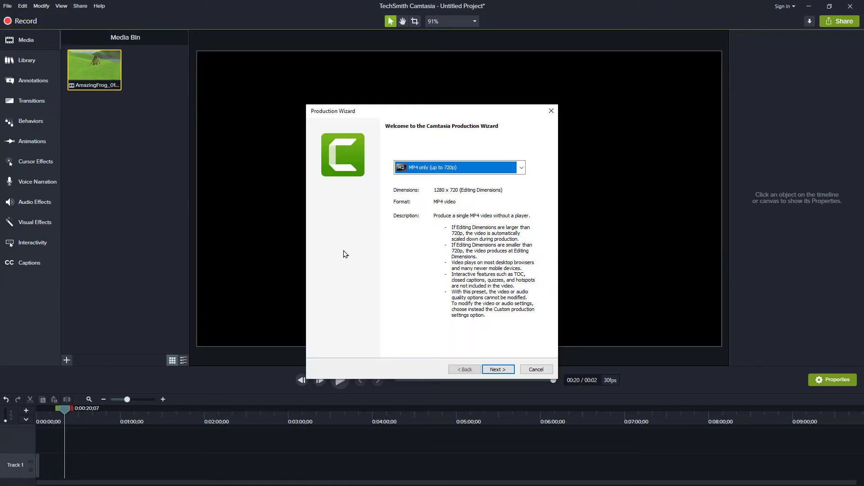
click(499, 370)
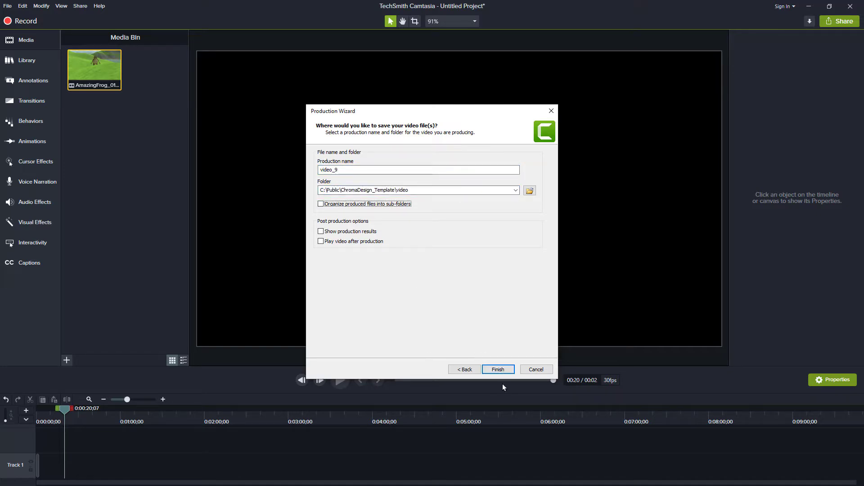
click(502, 373)
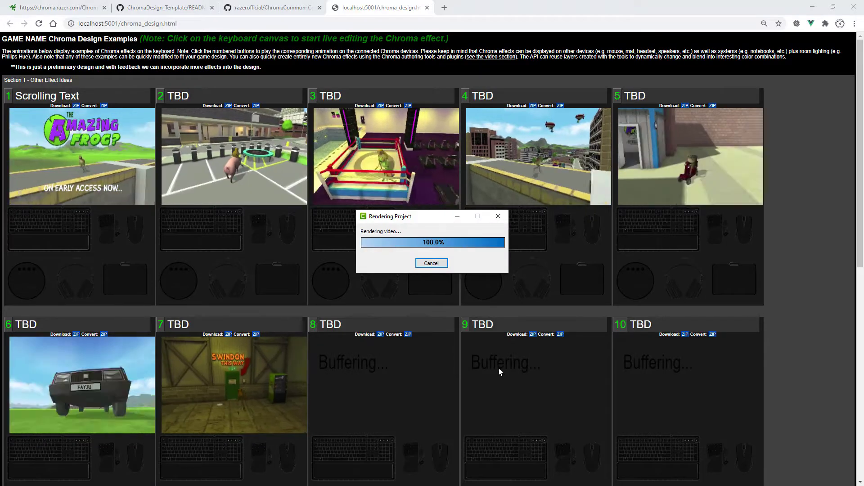
Undo the warehouse scene's deletions and splits to restore the full AmazingFrog_01 clip on Track 1
key(ctrl+z)
key(ctrl+z)
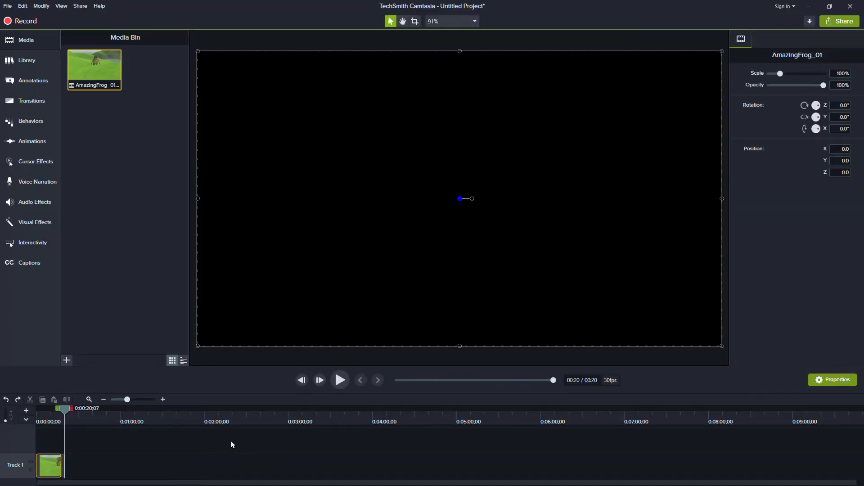
key(ctrl+z)
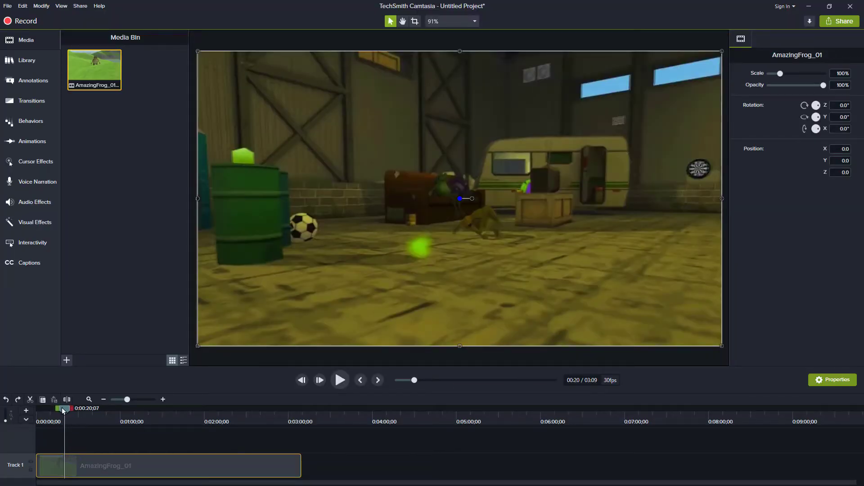
Split the AmazingFrog_01 clip at 0:00:40;20, at the start of the yellow bus scene
drag(63, 410, 91, 409)
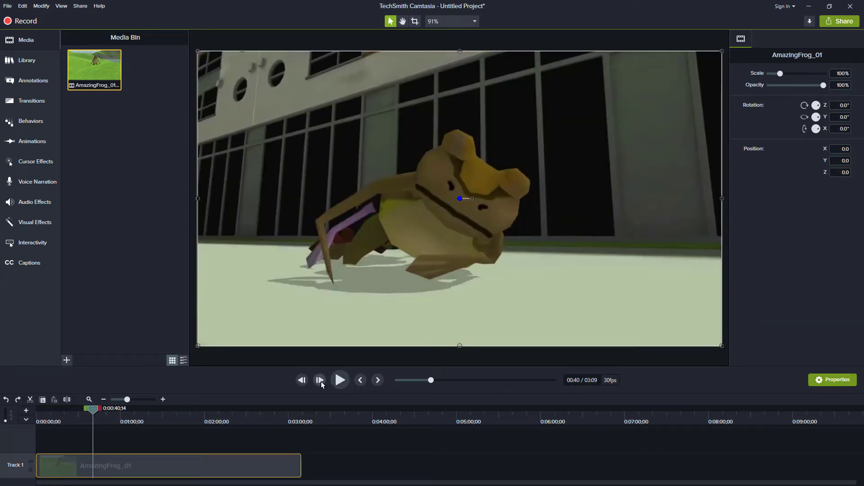
click(321, 382)
click(321, 382)
click(321, 382)
click(320, 382)
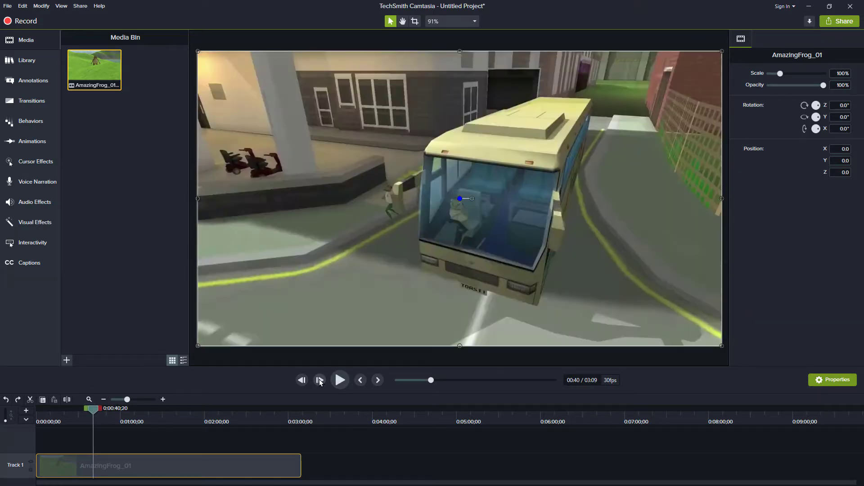
key(s)
Split the clip at the end of the bus scene, 0:00:42;11, and delete the segments after and before that scene
click(321, 383)
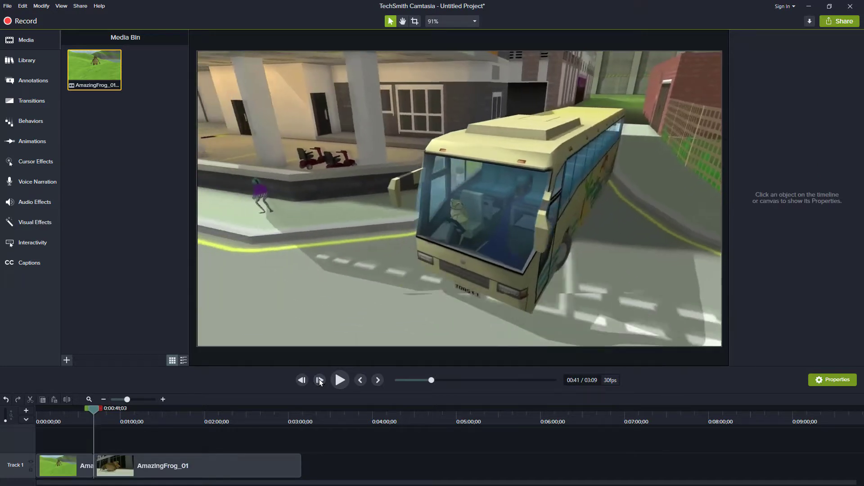
click(321, 383)
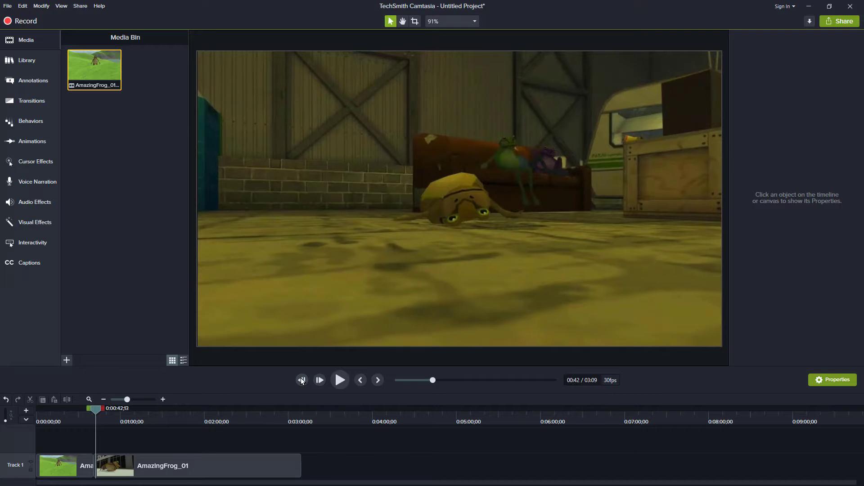
click(302, 381)
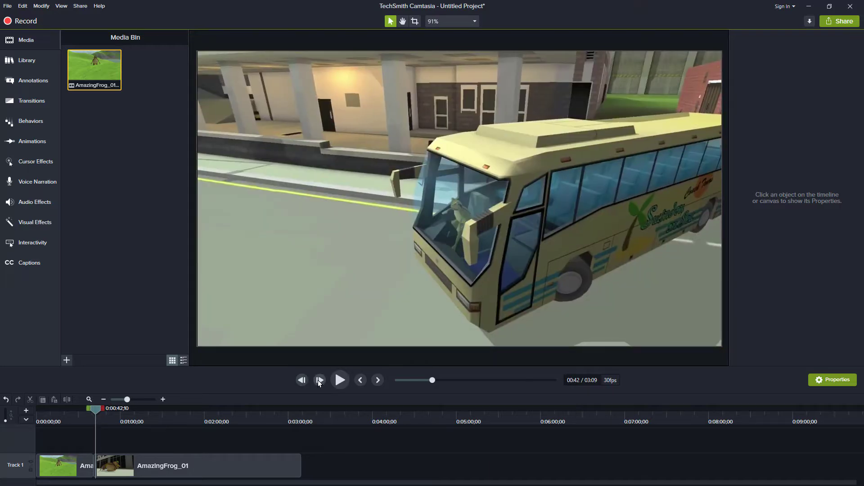
click(318, 380)
click(232, 457)
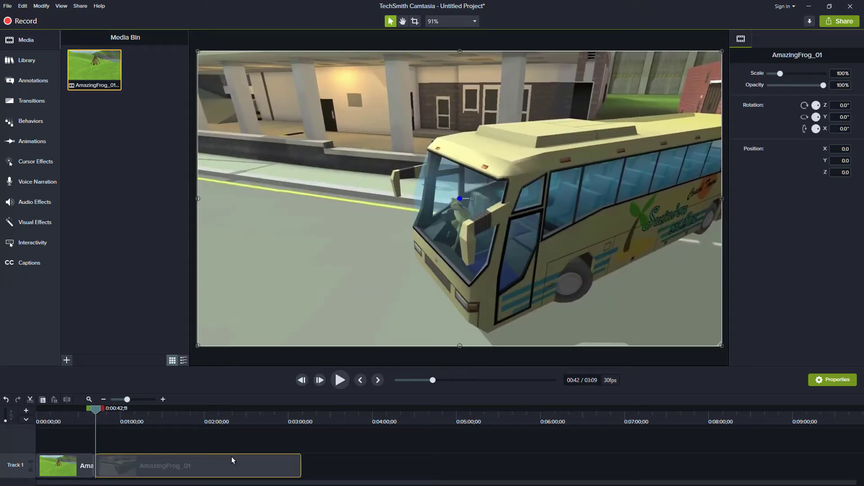
key(Delete)
click(77, 468)
key(Delete)
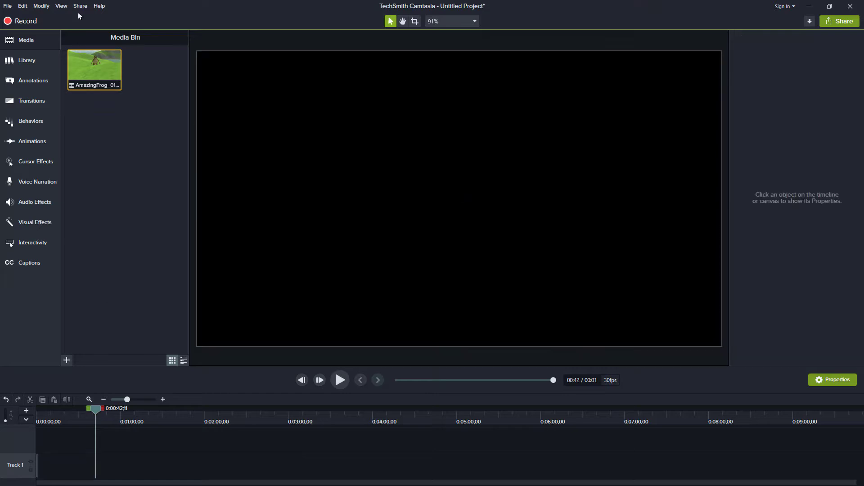
Produce the bus segment as an MP4 only (up to 720p) named video_10 in C:\Public\ChromaDesign_Template\video
click(80, 5)
click(81, 16)
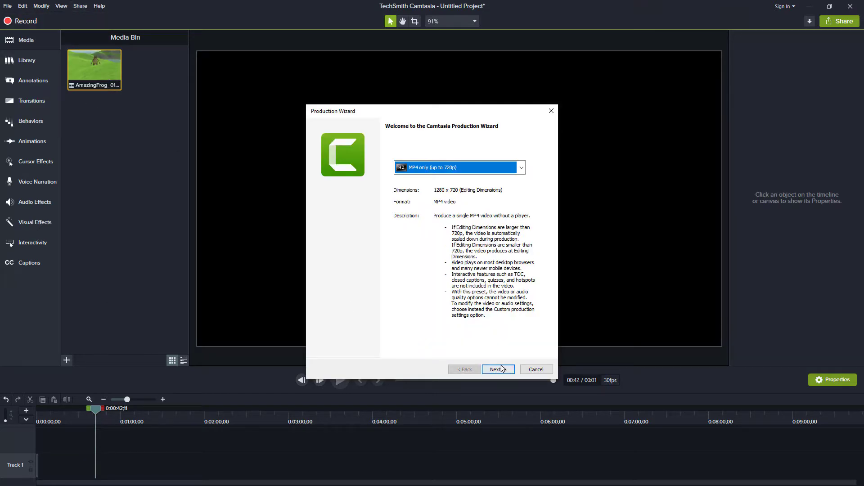
click(500, 369)
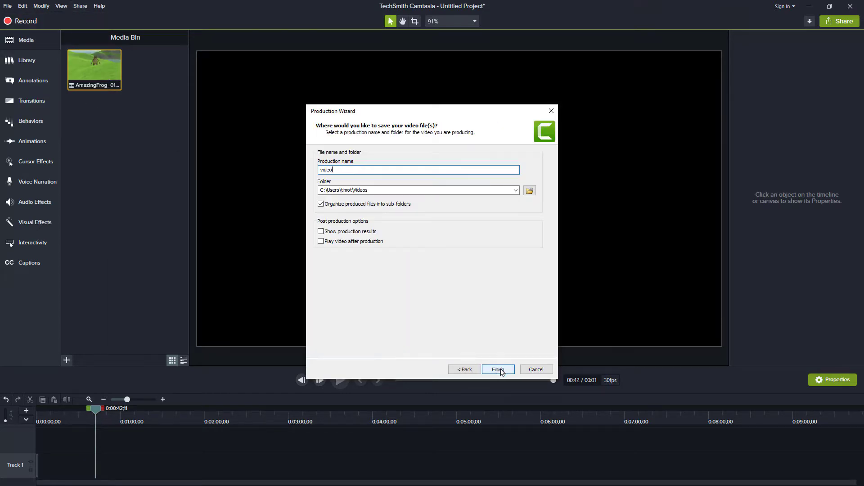
key(Tab)
text(C:\Public\ChromaDesign_Template\video)
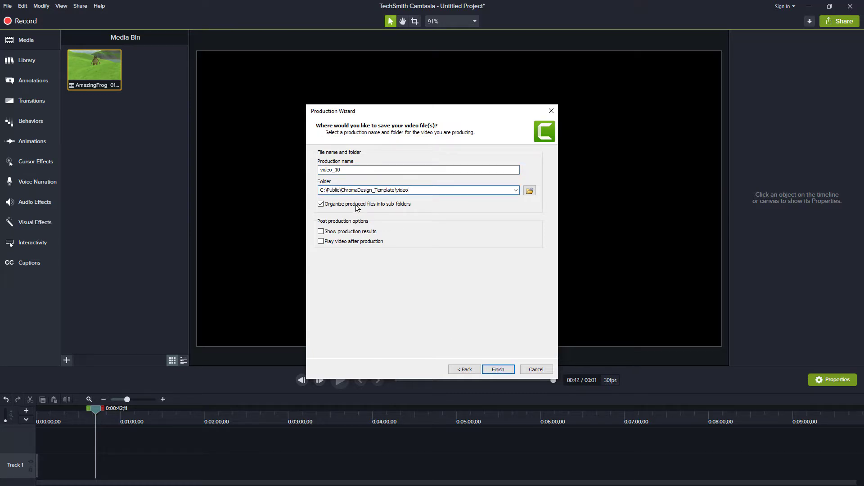
click(497, 369)
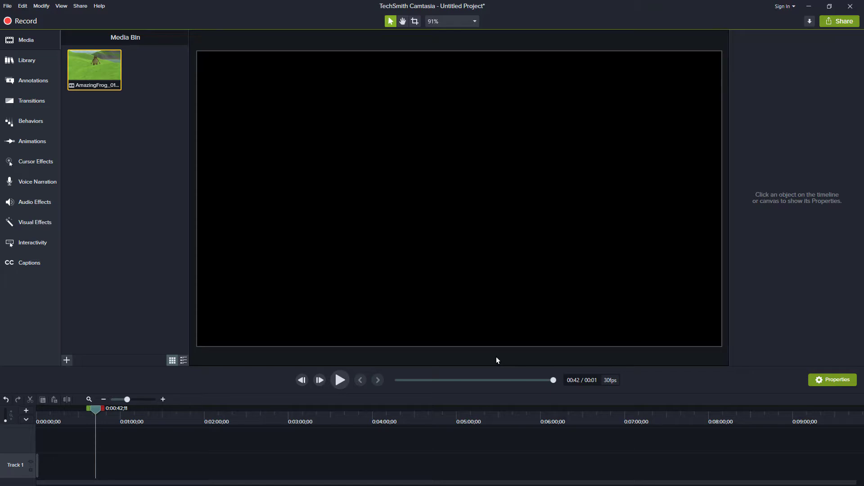
Undo the bus scene's deletions and splits to restore the full AmazingFrog_01 clip on Track 1
key(ctrl+z)
key(ctrl+z)
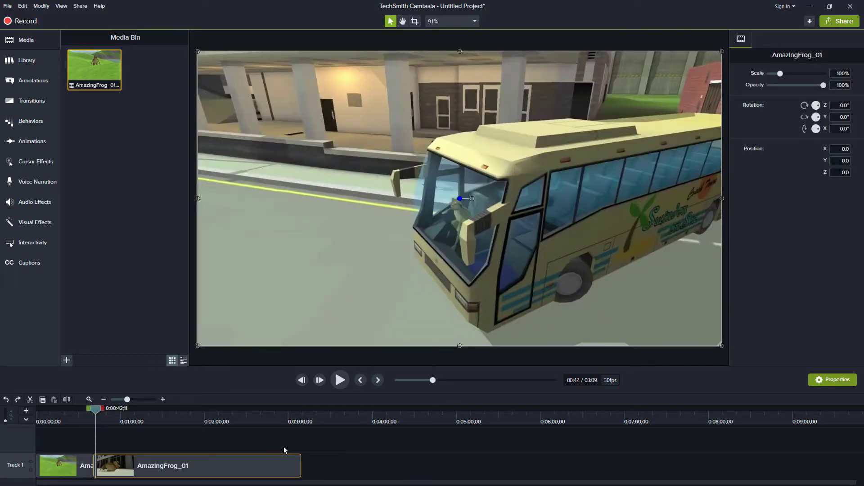
key(ctrl+z)
Split the restored clip at 0:01:12;17 in the dark green-lit scene with the beam of light
drag(96, 414, 112, 410)
key(s)
drag(112, 409, 136, 409)
click(171, 466)
key(s)
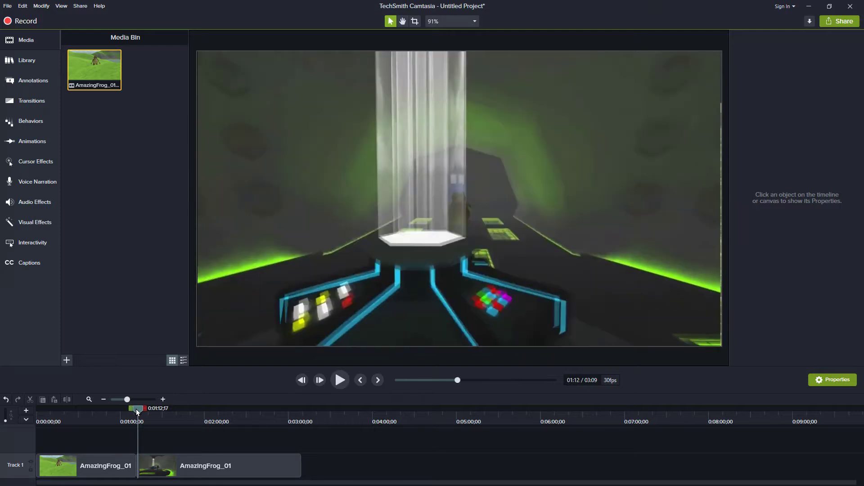
Split the clip at the end of the light-beam scene, 0:01:12;27, and delete the segments after and before that scene
click(320, 380)
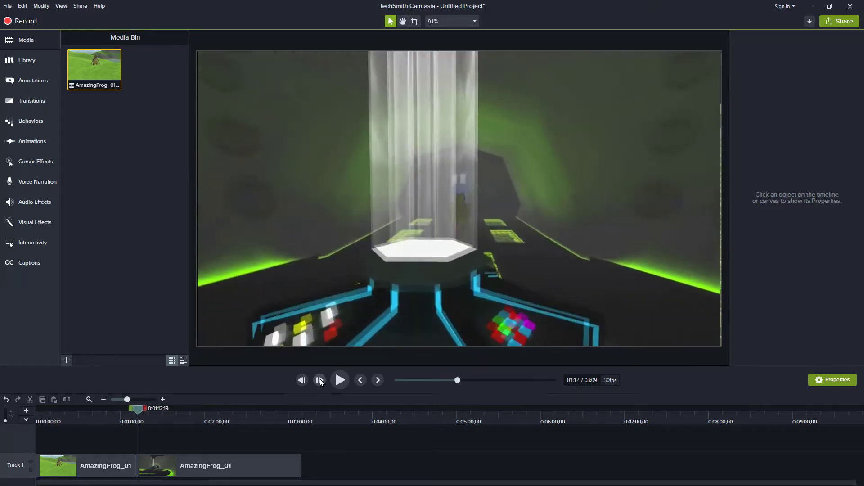
click(320, 380)
click(320, 380)
click(319, 381)
click(319, 380)
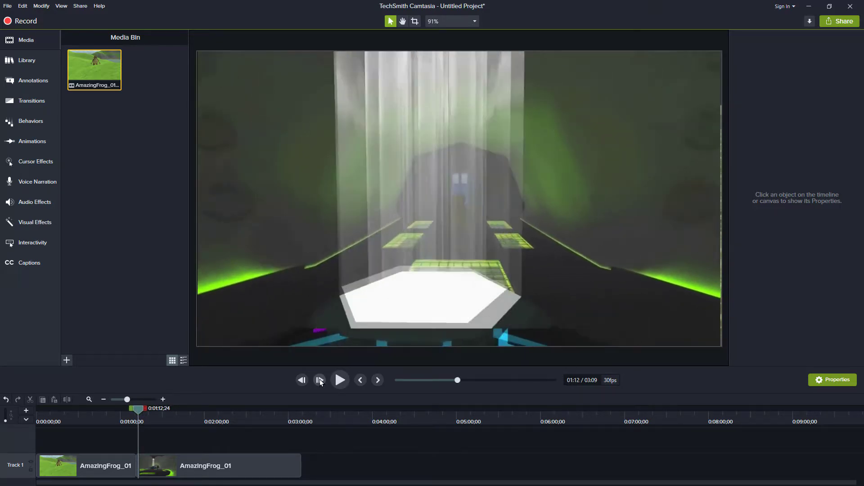
click(319, 381)
click(319, 380)
click(320, 380)
click(320, 380)
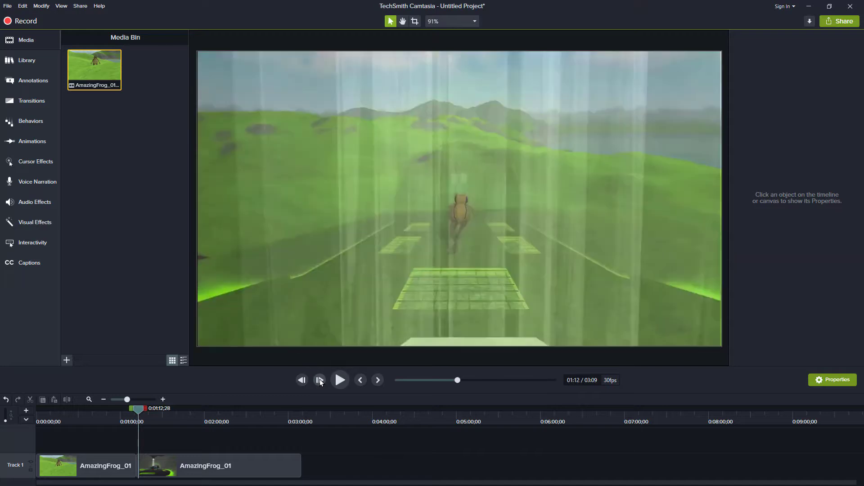
click(302, 381)
click(302, 381)
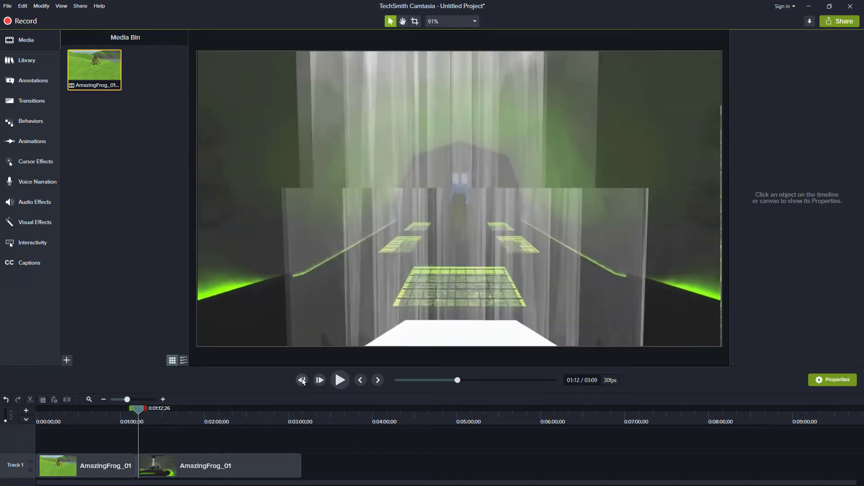
click(320, 381)
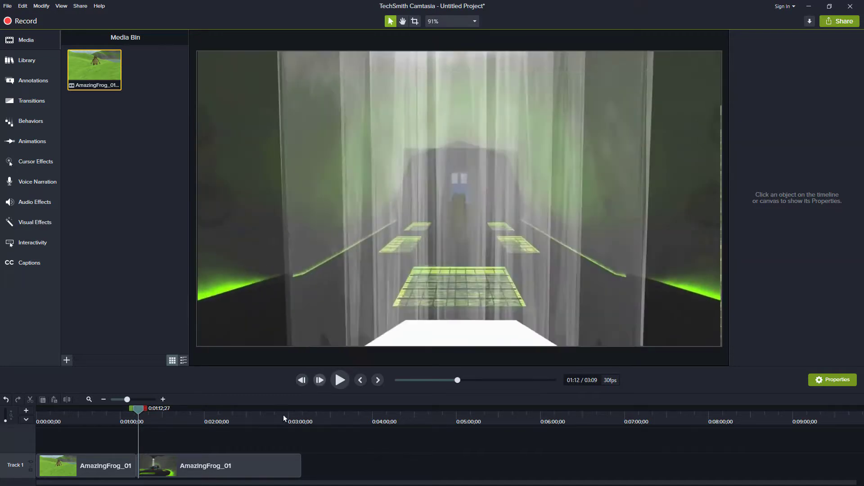
click(216, 463)
key(Delete)
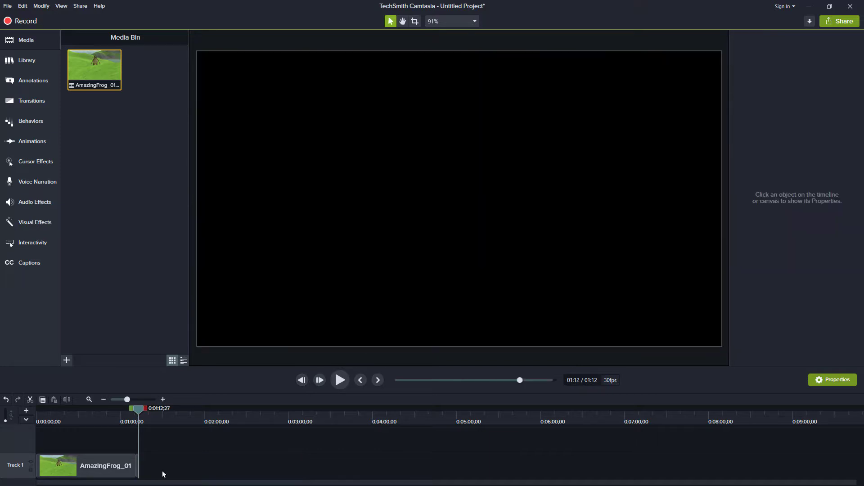
click(93, 466)
key(Delete)
Produce the light-beam segment as an MP4 only (up to 720p) named video_11 in C:\Public\ChromaDesign_Template\video, with sub-folder organizing off
click(80, 6)
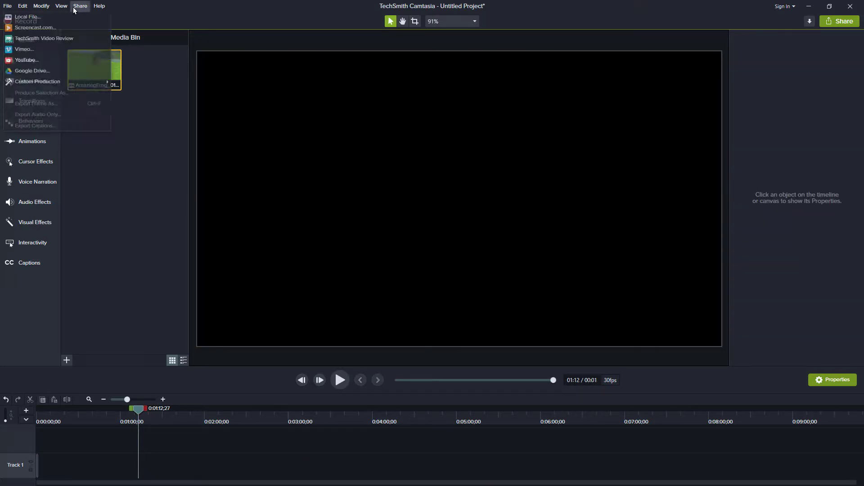
click(28, 17)
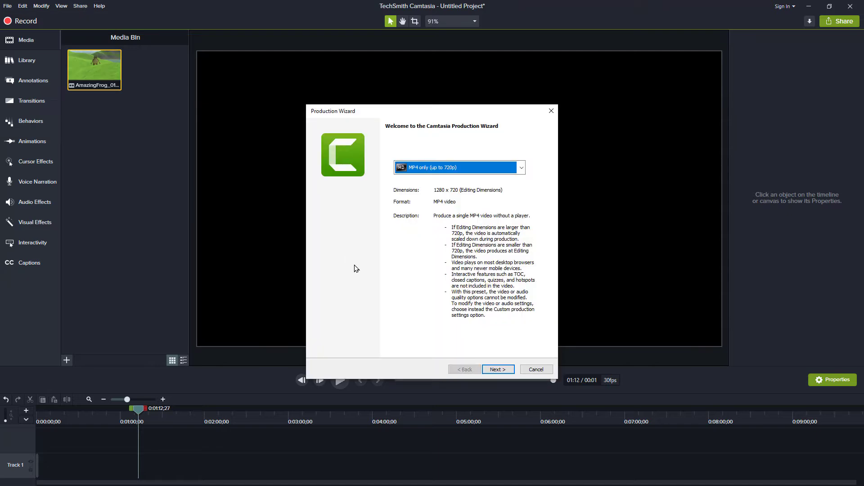
click(497, 369)
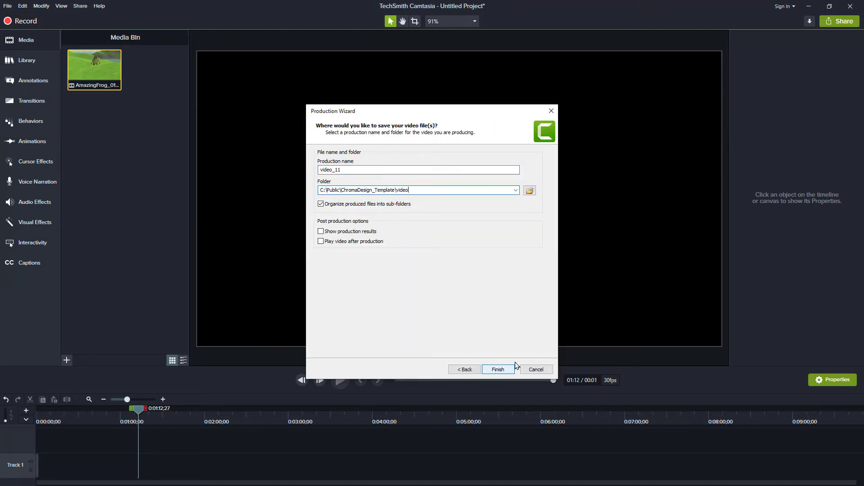
click(386, 205)
click(508, 372)
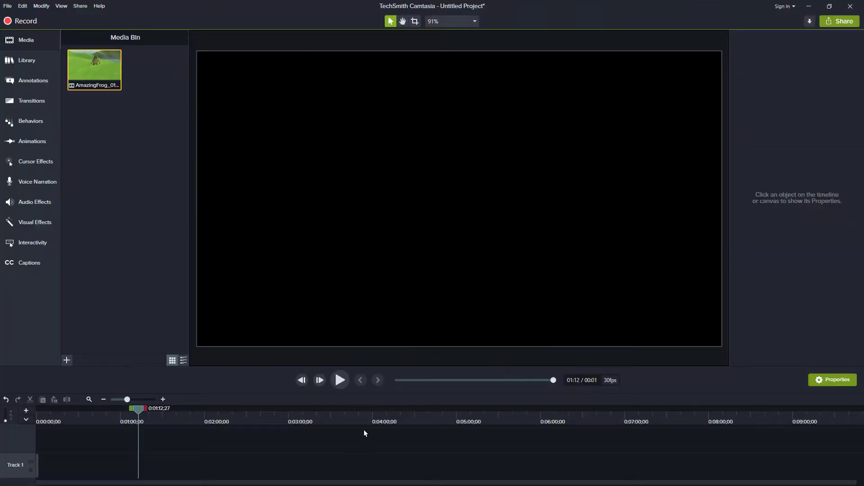
Undo the light-beam scene's deletions and splits to restore the full AmazingFrog_01 clip
key(ctrl+z)
key(ctrl+z)
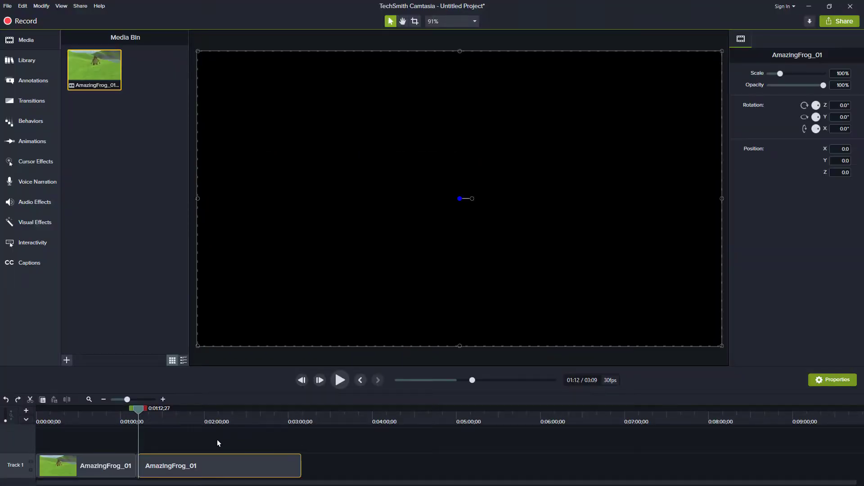
key(ctrl+z)
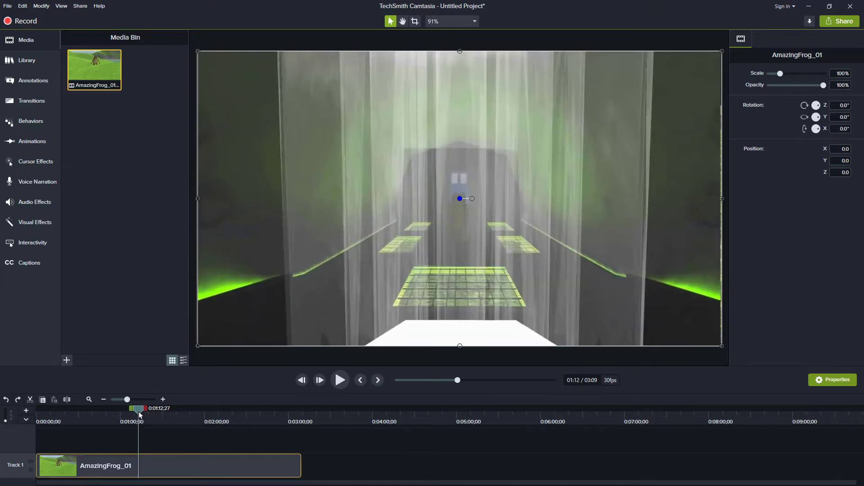
Isolate the pig-riding scene by splitting the clip at 0:01:33;04 and 0:01:35;29 and deleting the segments after and before it
drag(139, 412, 168, 410)
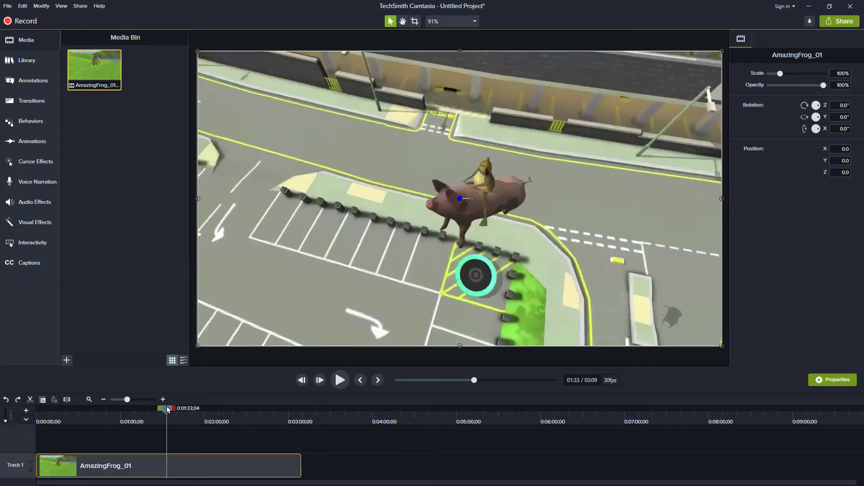
key(s)
key(space)
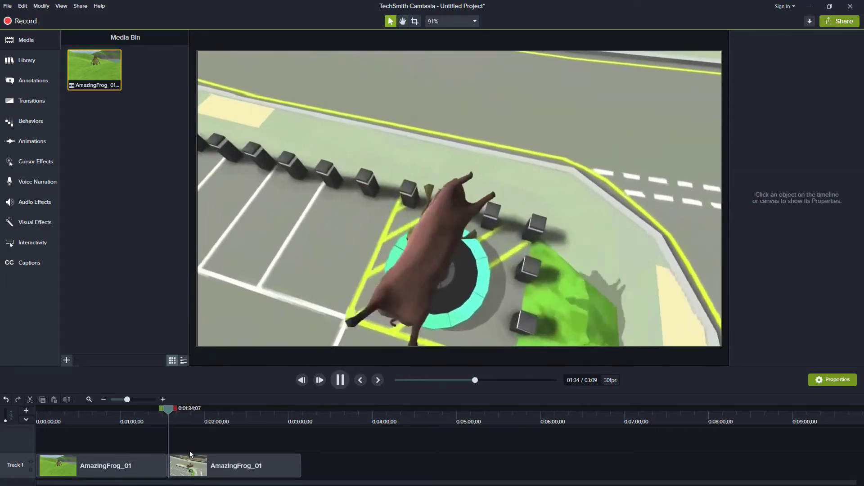
key(space)
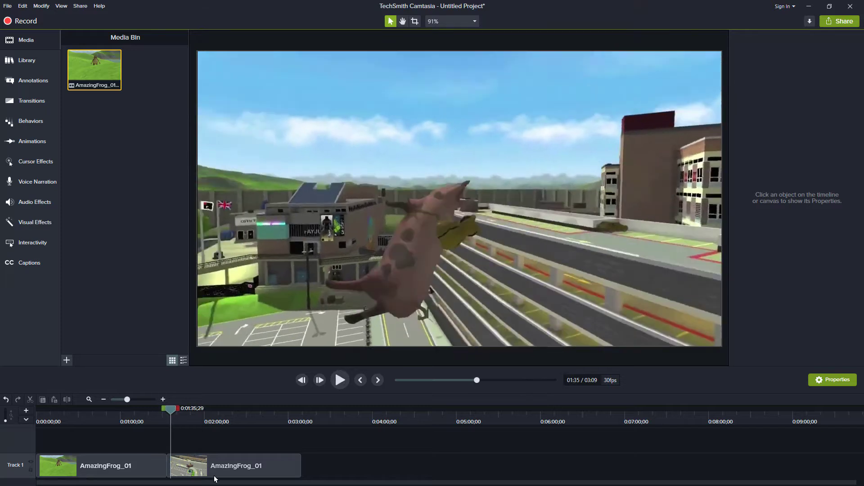
click(232, 468)
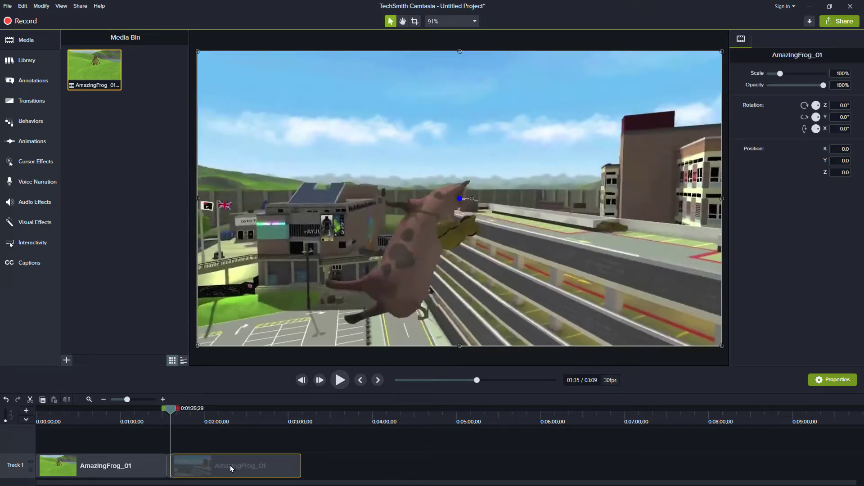
key(Delete)
click(133, 467)
key(Delete)
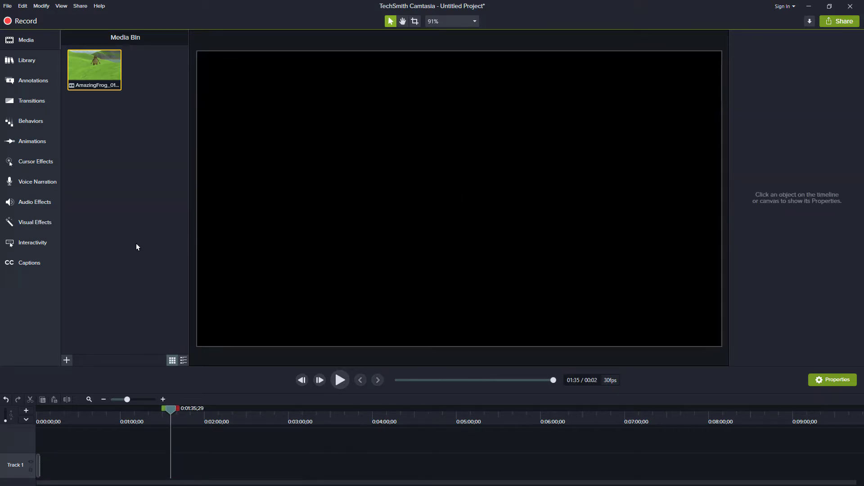
Produce the pig-riding segment as an MP4 only (up to 720p) named video_12 in C:\Public\ChromaDesign_Template\video
click(78, 6)
click(59, 14)
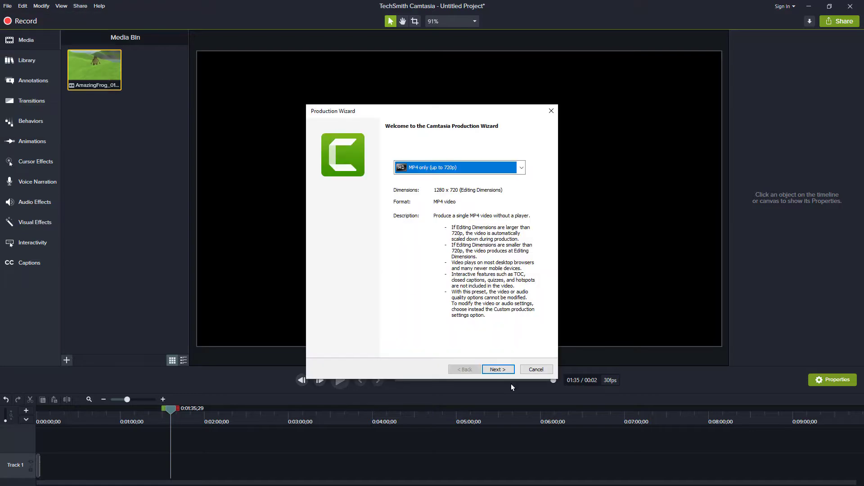
click(508, 372)
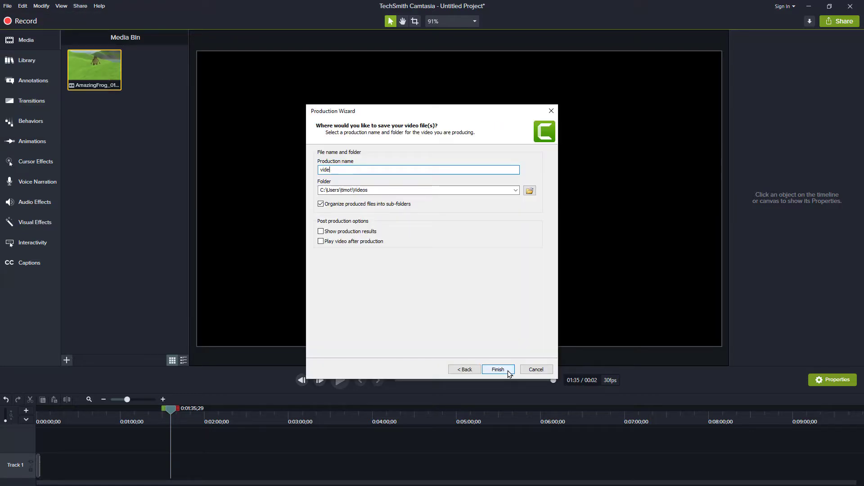
text(video_123)
key(Tab)
key(Tab)
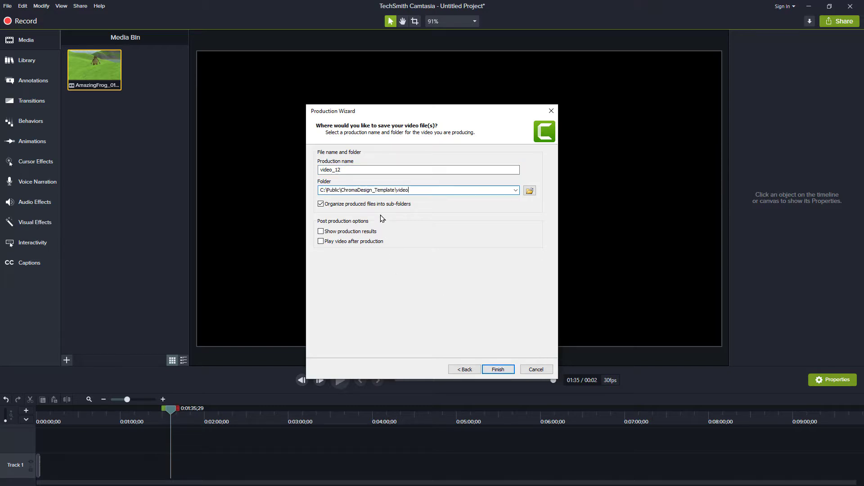
click(498, 368)
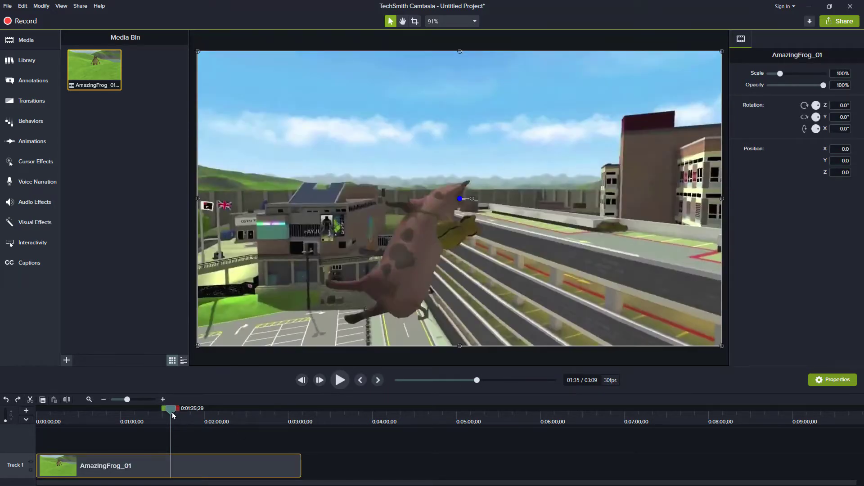
Isolate the airborne-pig scene by splitting the clip at 0:01:36;18 and 0:01:38;12 and deleting the segments after and before it
drag(171, 411, 169, 410)
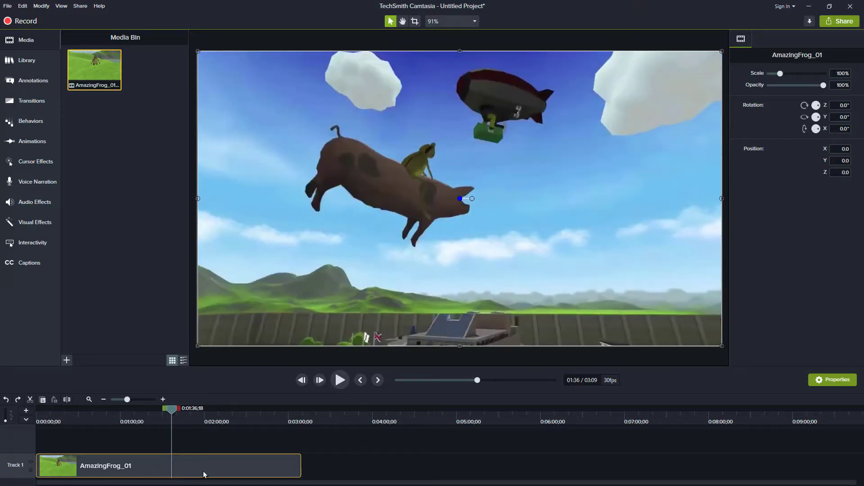
key(s)
key(space)
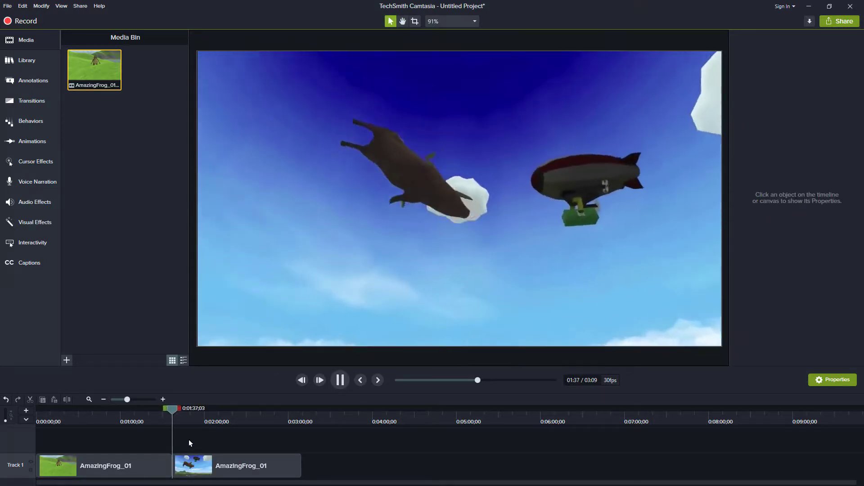
key(space)
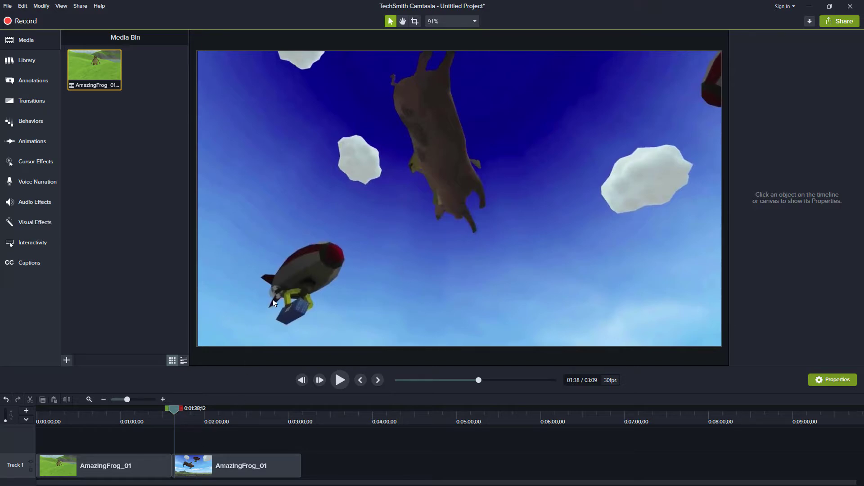
click(210, 472)
click(210, 469)
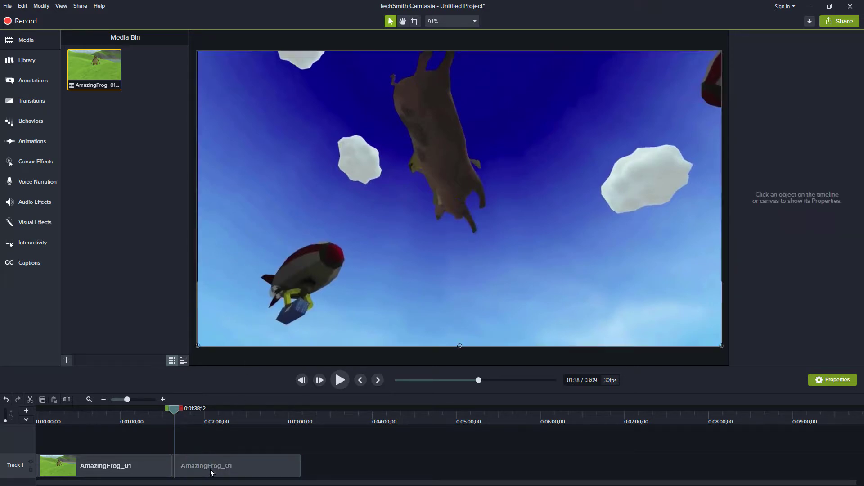
click(211, 470)
key(Delete)
click(127, 466)
key(Delete)
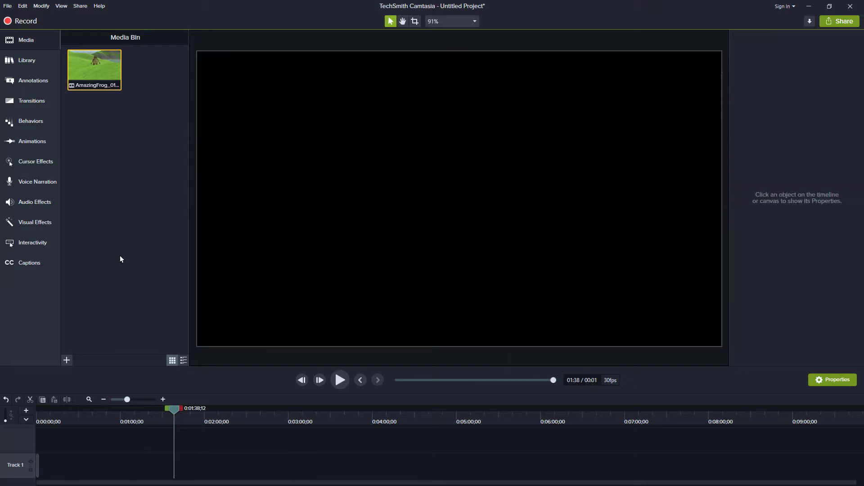
Produce the airborne-pig segment as an MP4 only (up to 720p) named video_13 in C:\Public\ChromaDesign_Template\video, with sub-folder organizing off
click(79, 6)
click(84, 16)
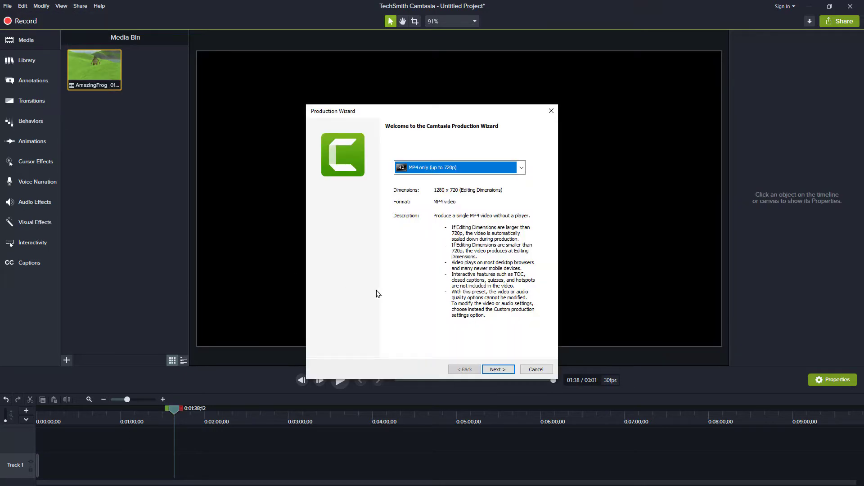
click(500, 367)
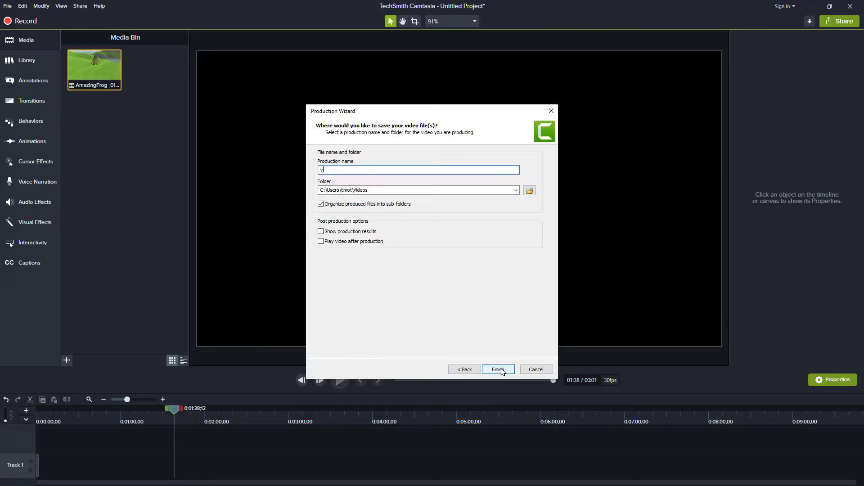
key(Tab)
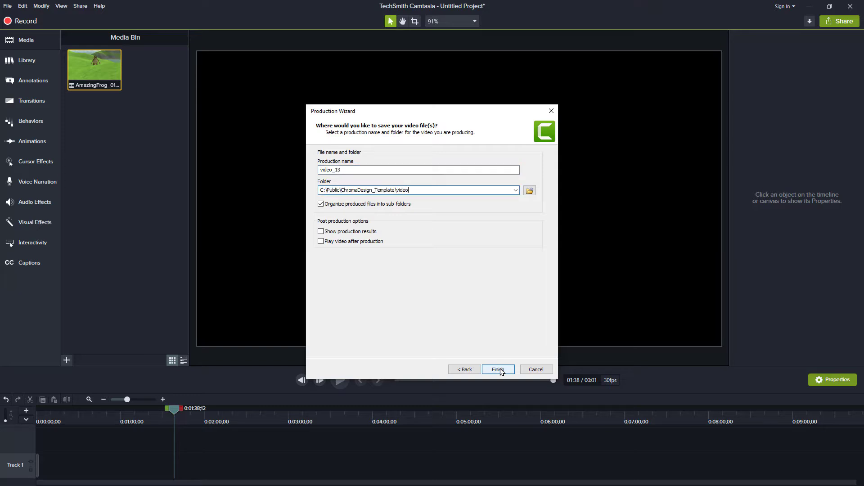
click(368, 205)
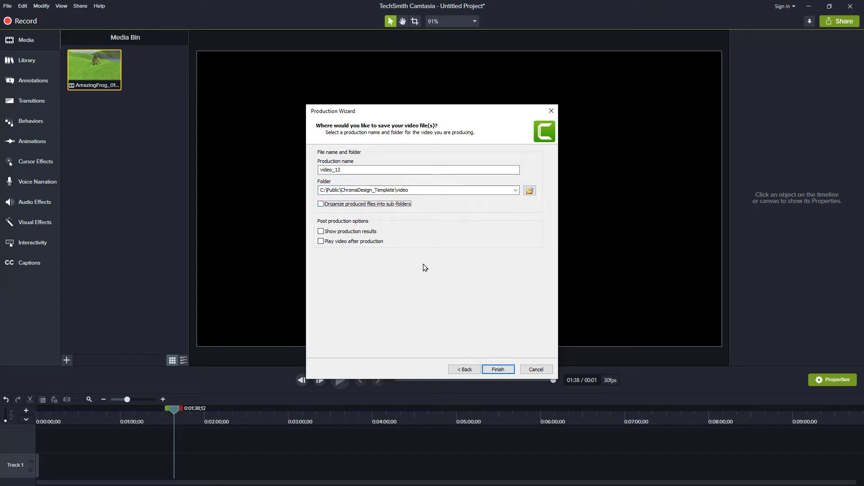
click(503, 373)
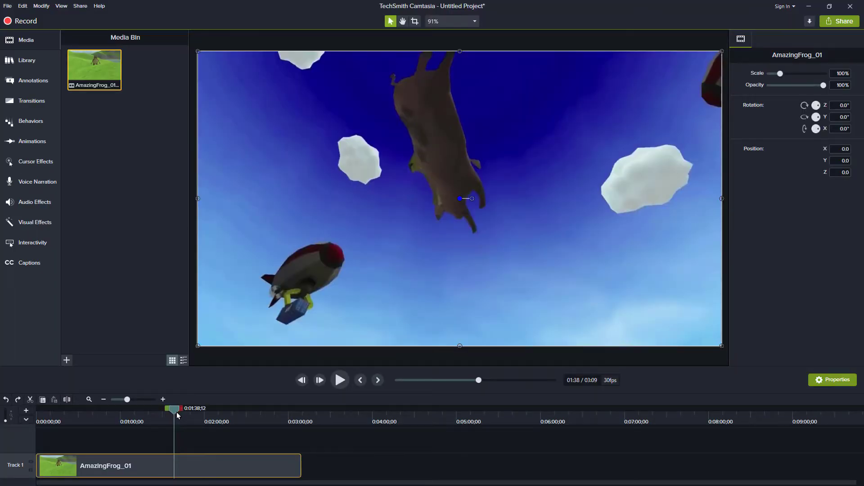
Isolate the warehouse scene by splitting the restored clip at 0:02:05;02 and 0:02:01;01 and deleting the segments around it
drag(177, 415, 215, 409)
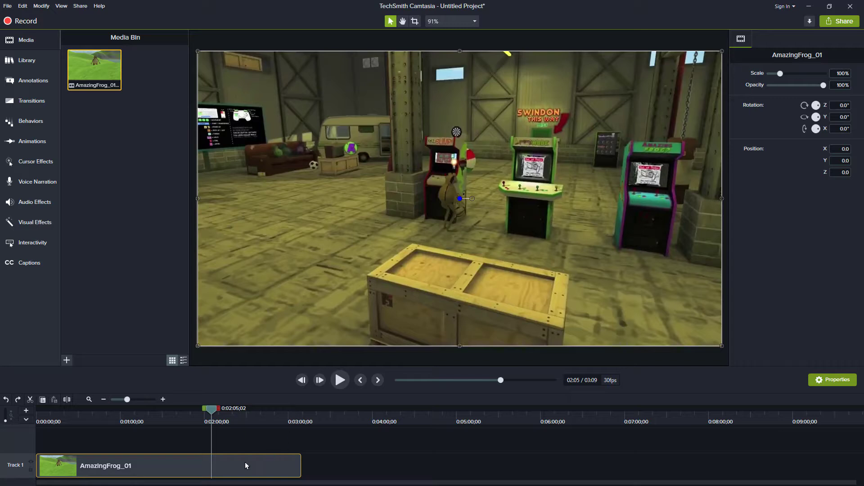
key(s)
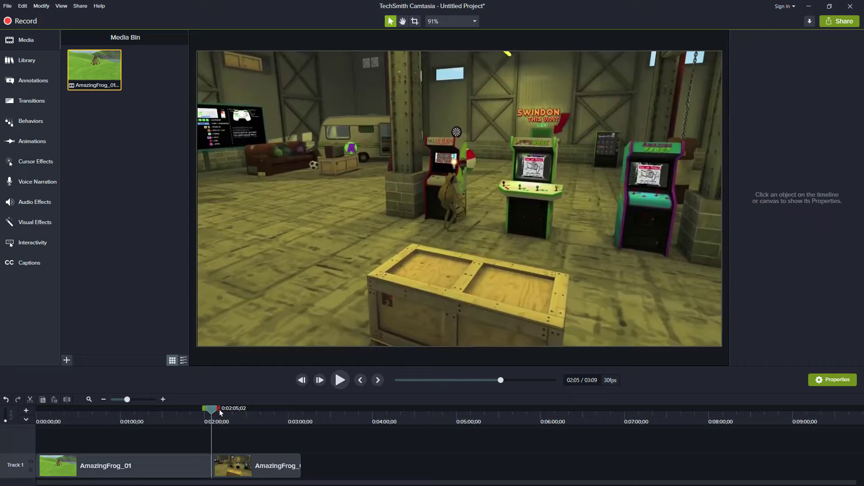
click(303, 381)
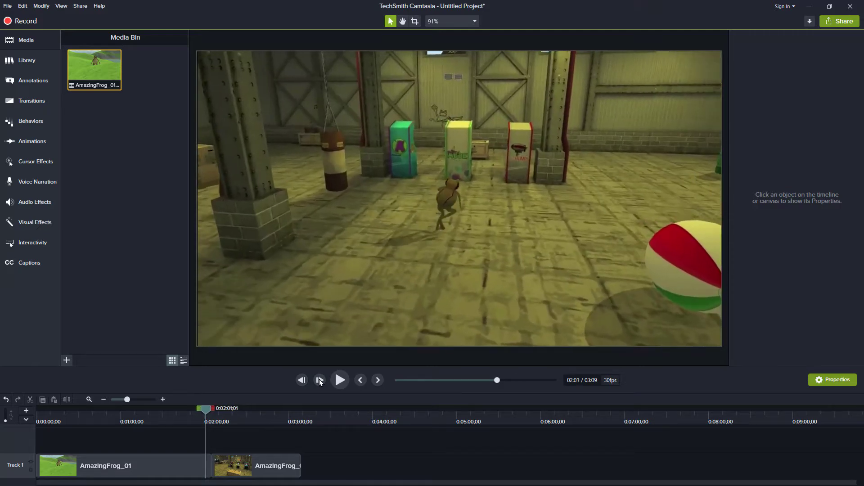
click(197, 470)
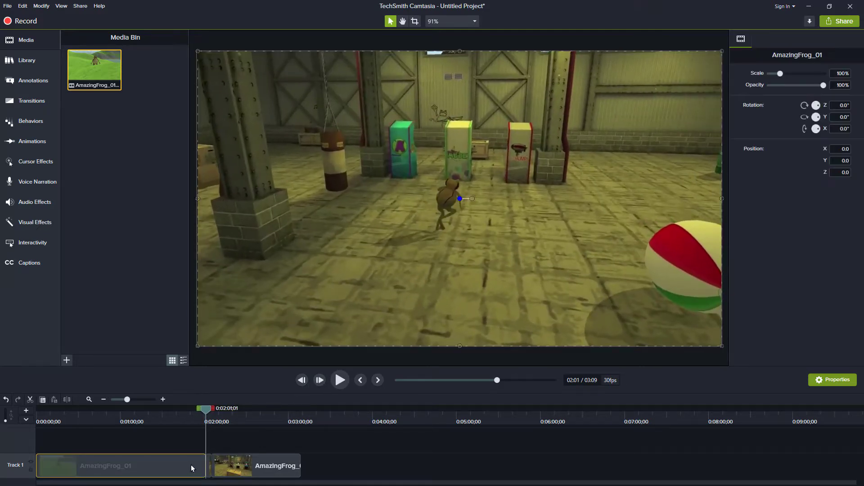
key(ctrl+BackSpace)
click(107, 464)
key(ctrl+BackSpace)
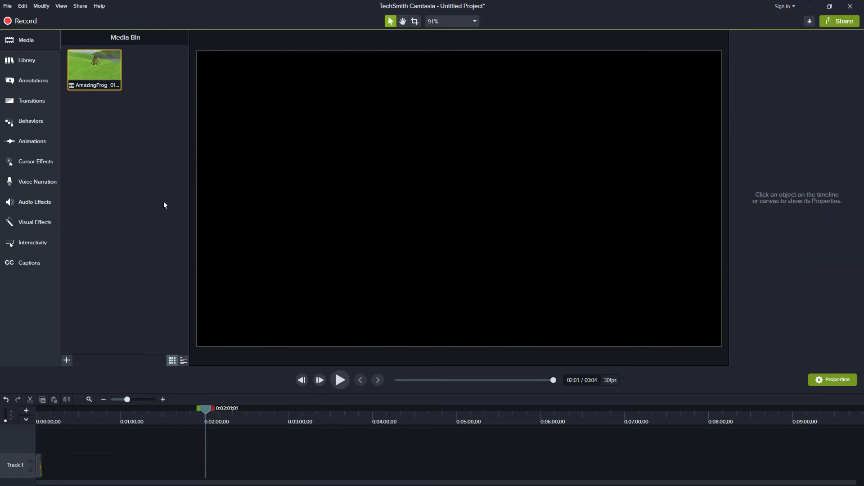
Produce the warehouse segment as an MP4 only (up to 720p) named video_14 in C:\Public\ChromaDesign_Template\video, with sub-folder organizing off
click(80, 6)
click(82, 16)
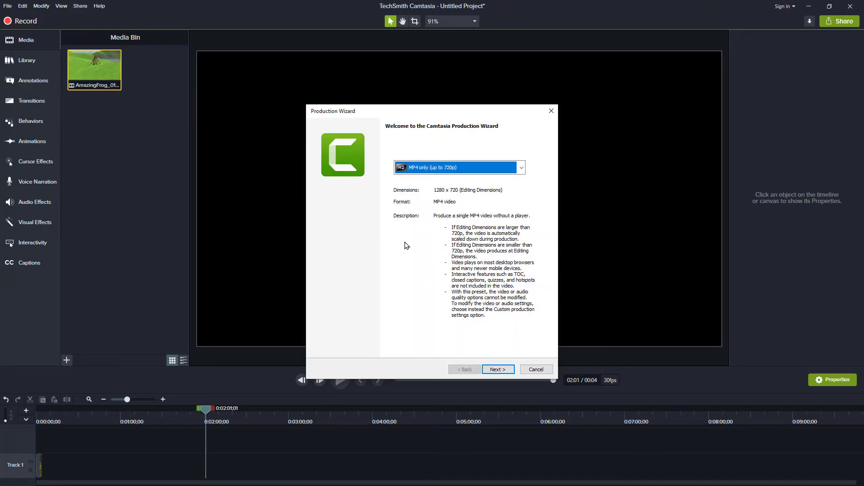
click(501, 368)
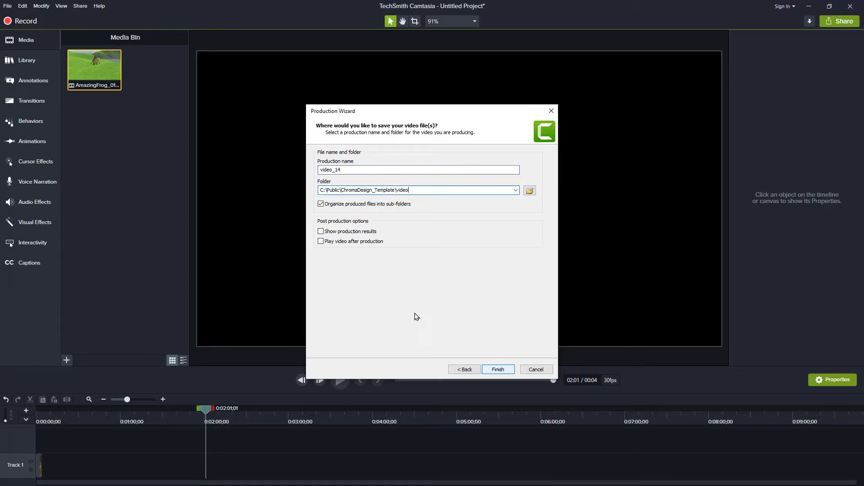
click(369, 206)
click(498, 370)
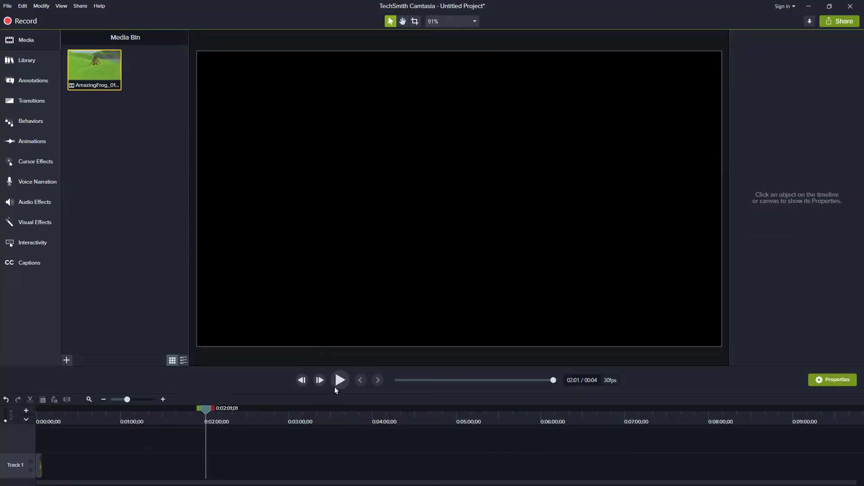
Play the warehouse segment, and undo its deletions and splits to restore the full AmazingFrog_01 clip
click(335, 387)
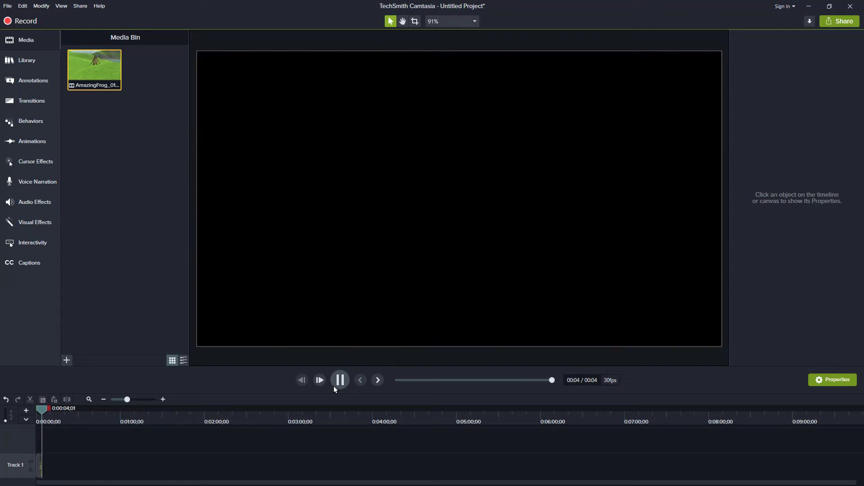
key(ctrl+z)
key(ctrl+z)
key(ctrl+z)
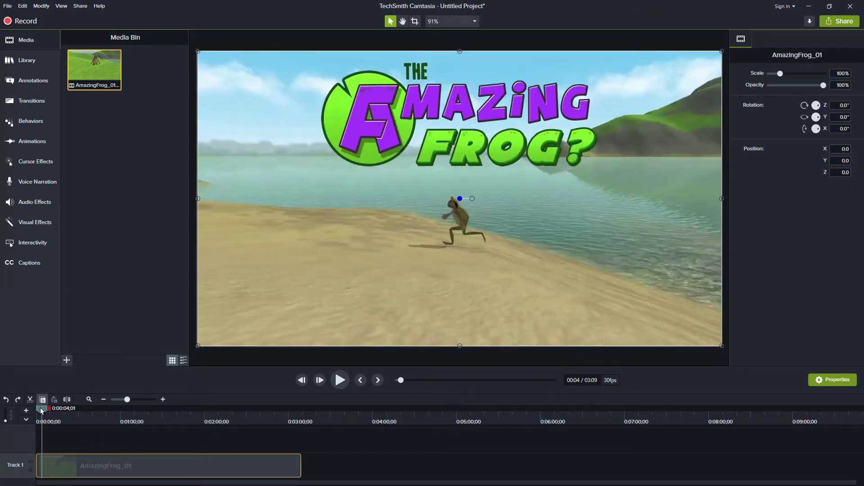
Split the AmazingFrog_01 clip at 0:00:37;04 and 0:00:35;09, around the purple car scene
drag(41, 410, 125, 408)
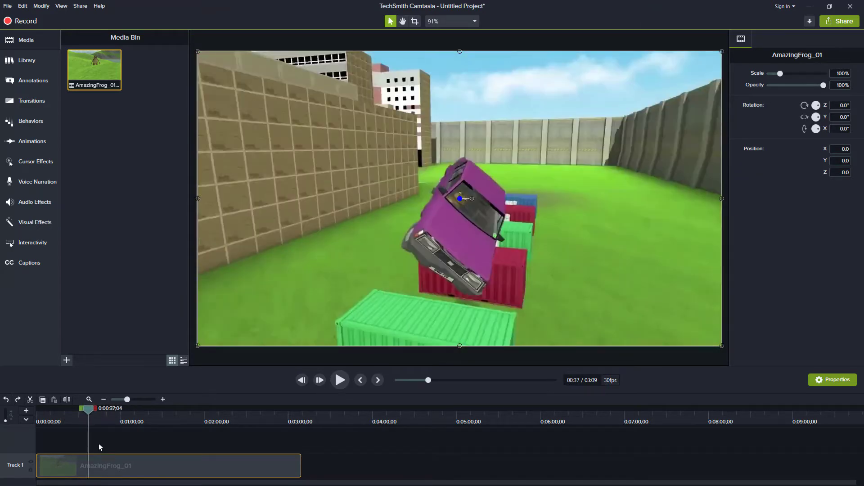
key(s)
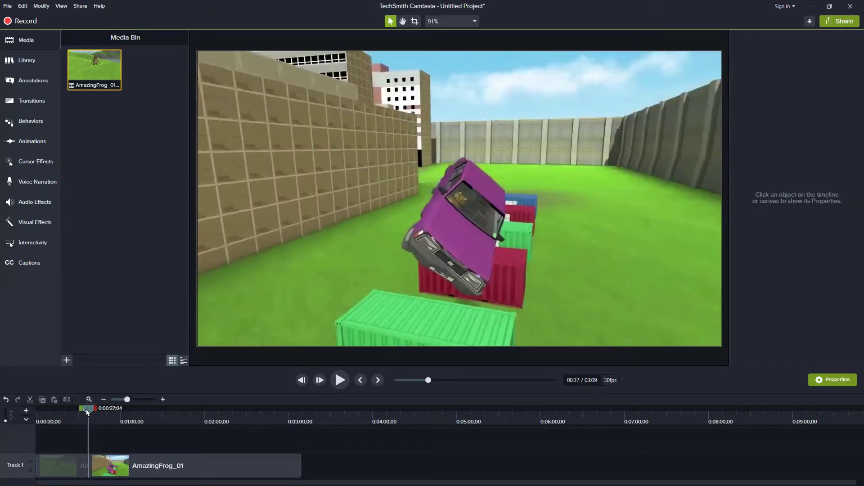
drag(87, 412, 84, 412)
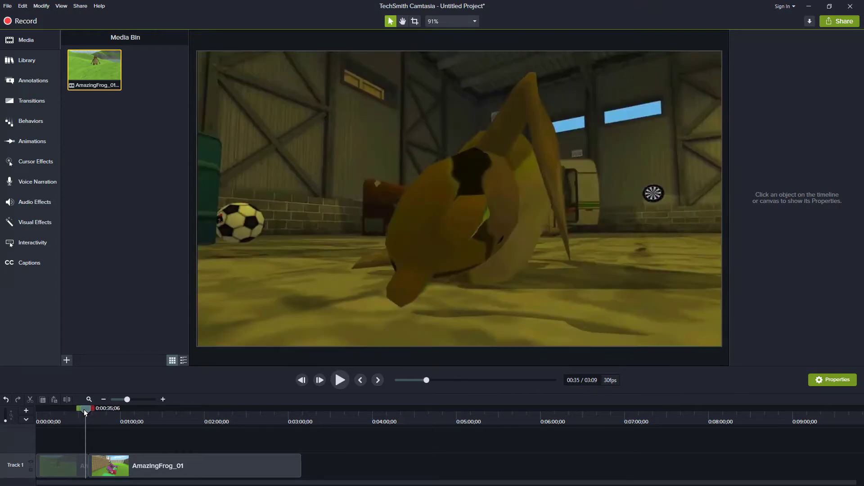
click(317, 383)
click(318, 382)
click(318, 382)
click(318, 382)
click(318, 382)
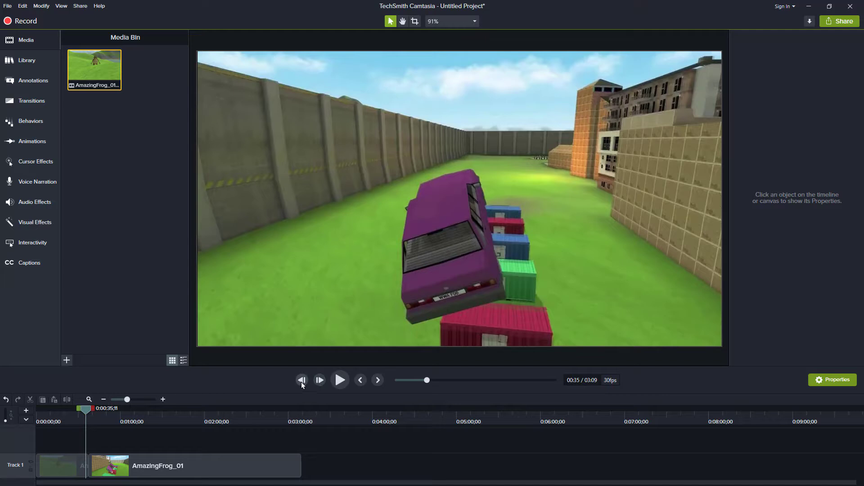
click(302, 383)
click(302, 383)
click(302, 383)
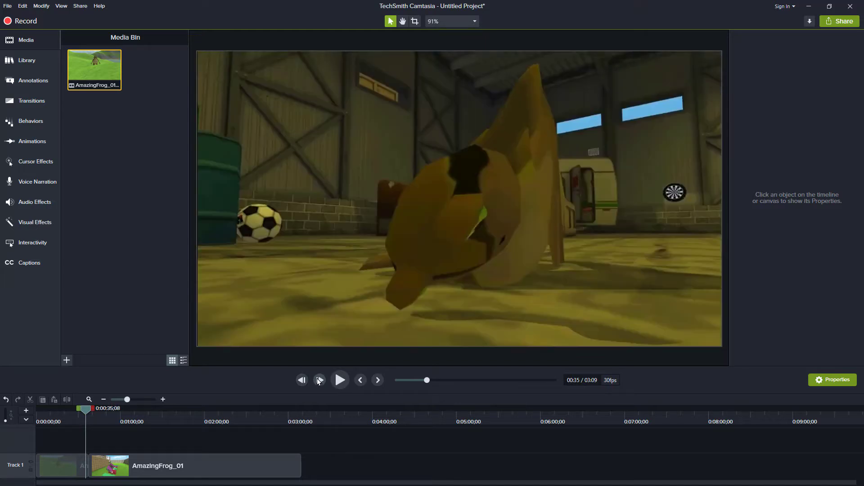
click(318, 382)
Delete the segments before and after the purple car scene, and play the remaining segment
click(63, 467)
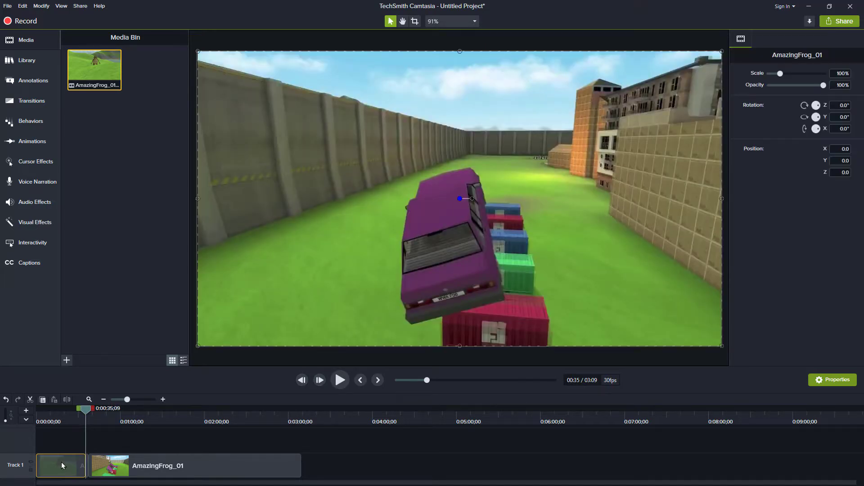
key(ctrl+Delete)
click(87, 464)
key(Delete)
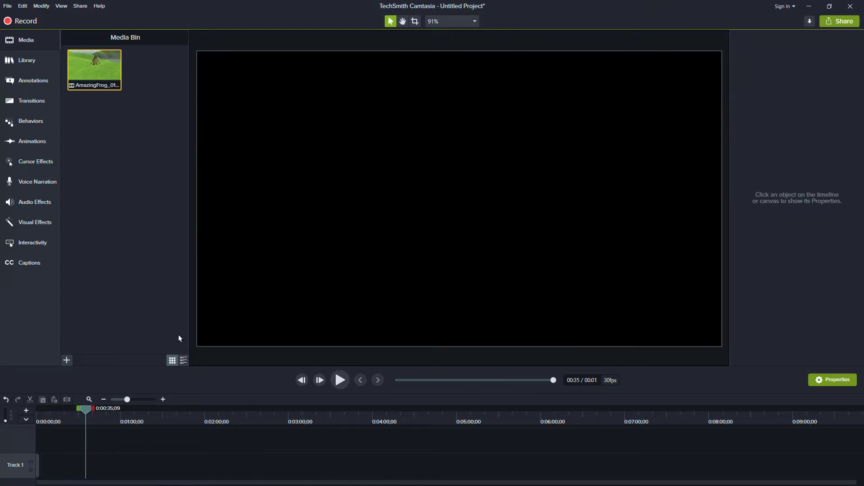
click(339, 380)
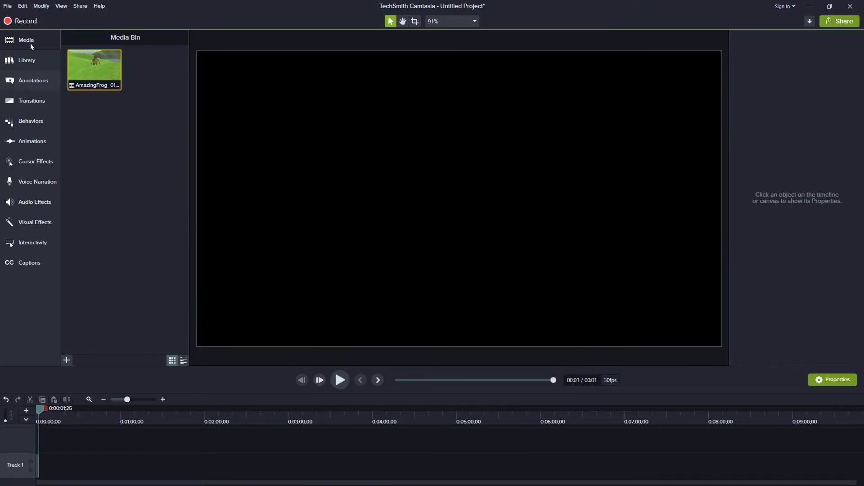
Produce the purple car segment as an MP4 only (up to 720p) named video_15 in C:\Public\ChromaDesign_Template\video, with sub-folder organizing off
click(80, 5)
click(27, 15)
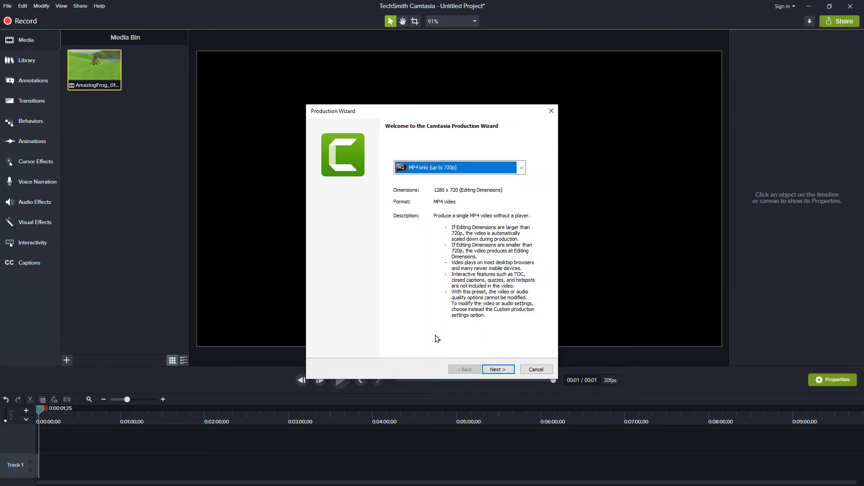
click(497, 370)
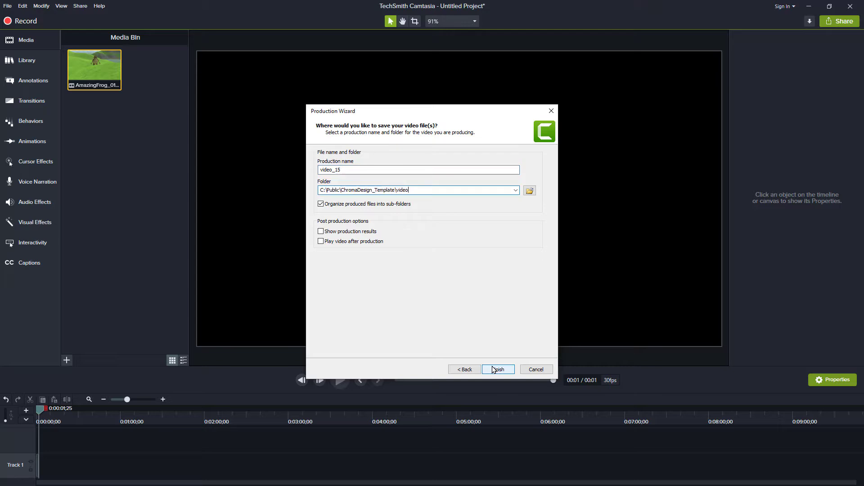
click(390, 206)
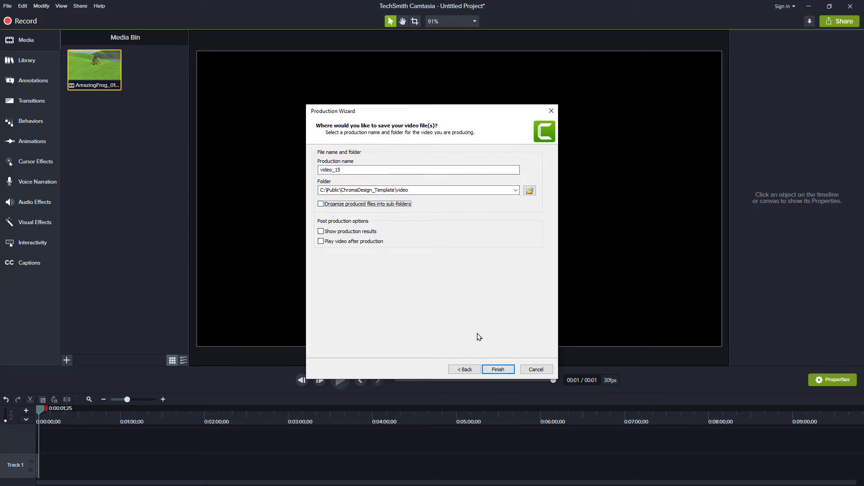
click(493, 372)
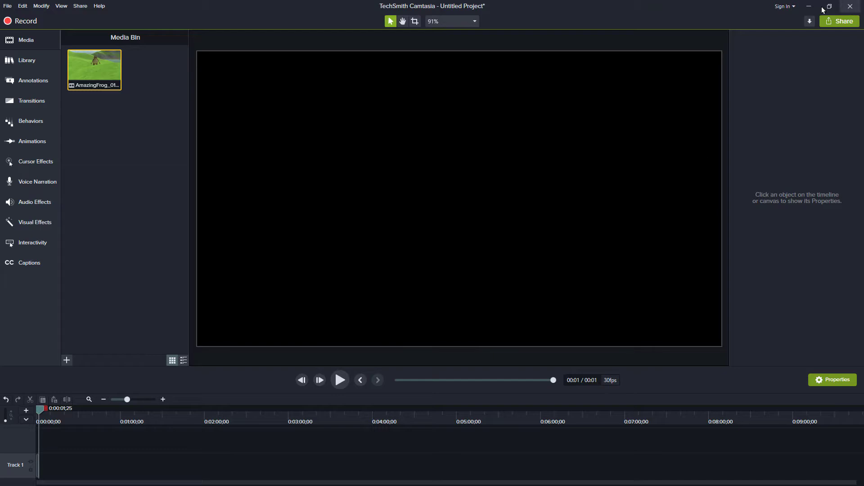
Switch to the browser, reload localhost:5001/chroma_design.html and check the videos in tiles 6 to 15
click(815, 7)
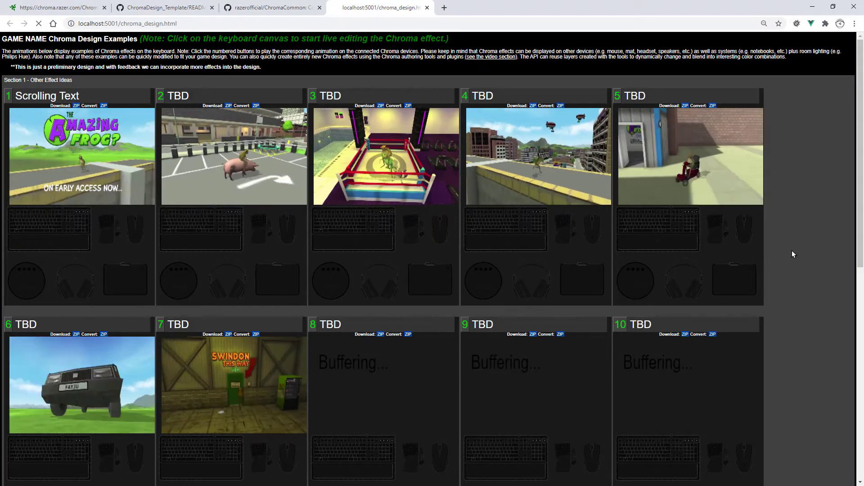
key(F5)
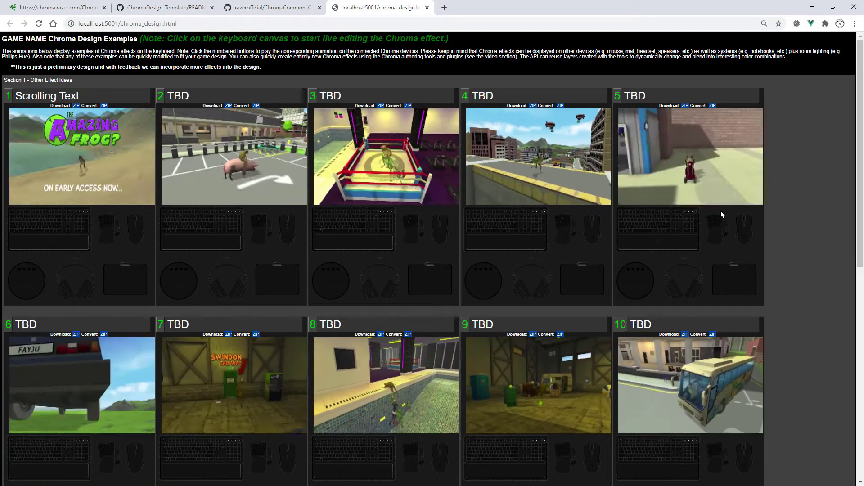
scroll(720, 215, down, 1)
scroll(720, 214, down, 2)
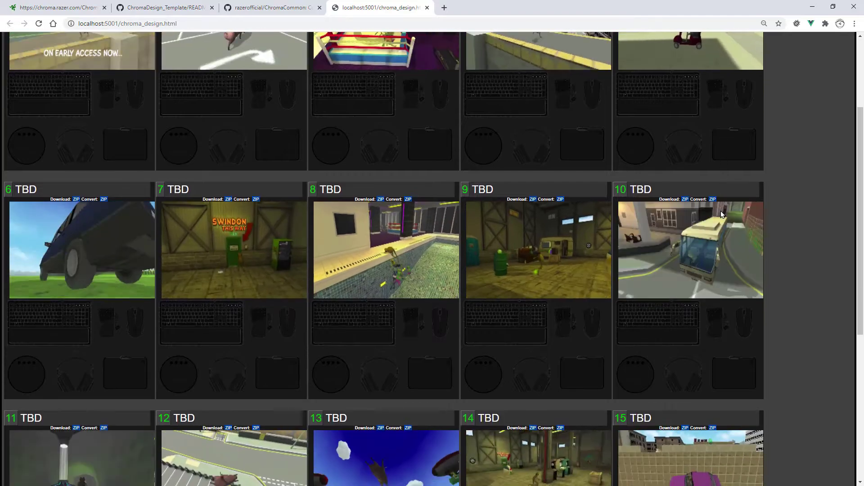
Look over the videos in tiles 11 to 15 of the design page and close Camtasia without saving the untitled project
scroll(720, 214, down, 2)
scroll(720, 214, down, 4)
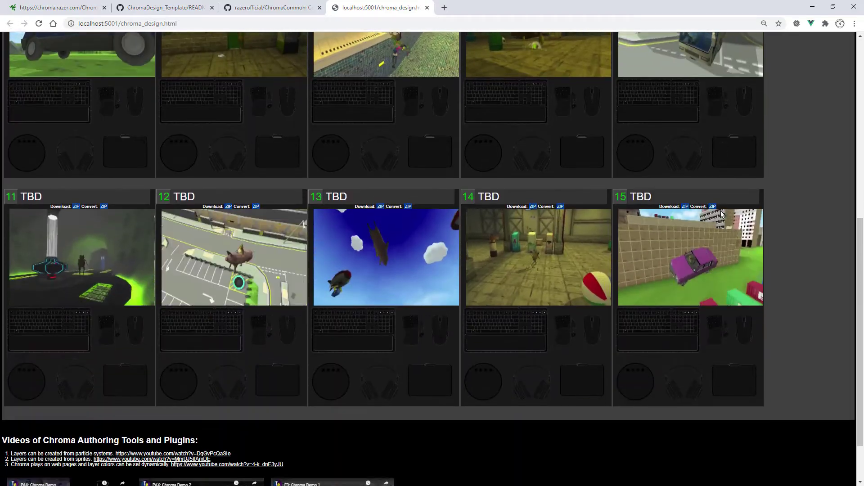
scroll(721, 214, up, 9)
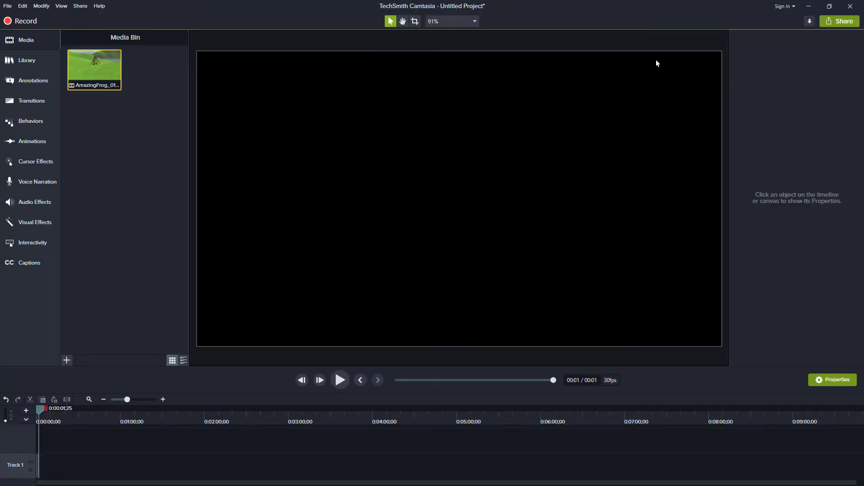
click(850, 6)
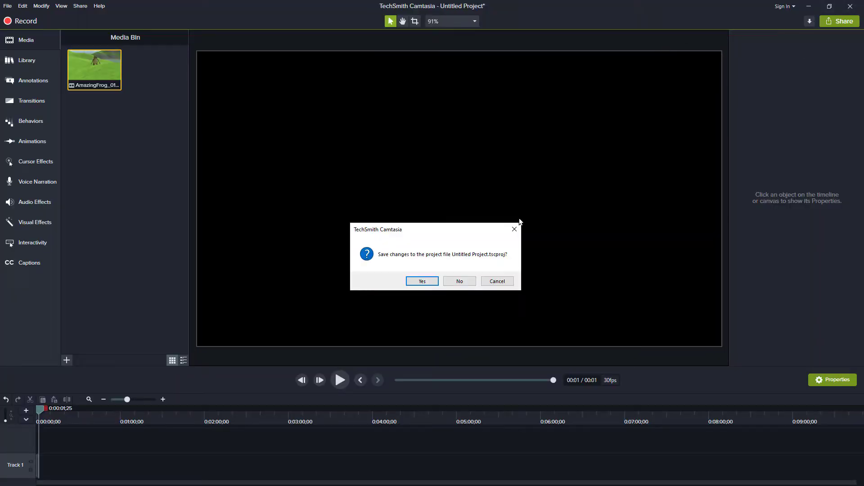
click(461, 282)
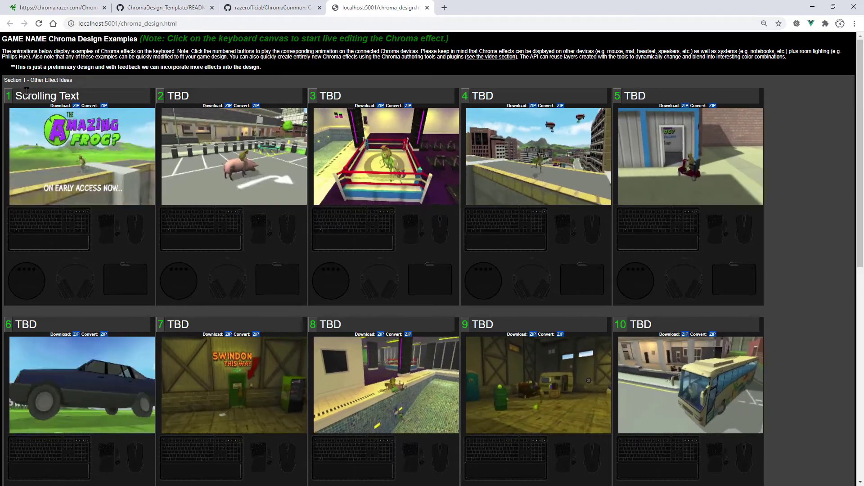
Switch to Unity, search the project assets for "text" and open the Scene13_Text scene
drag(315, 485, 415, 65)
double_click(415, 65)
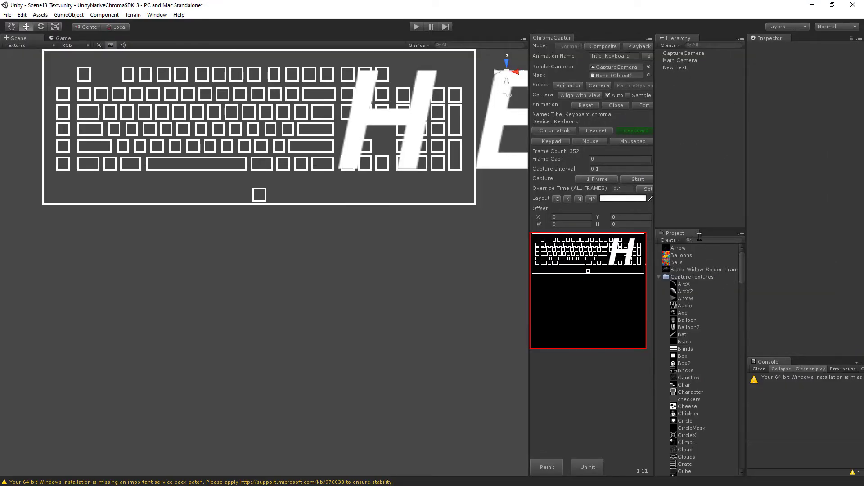
text(text)
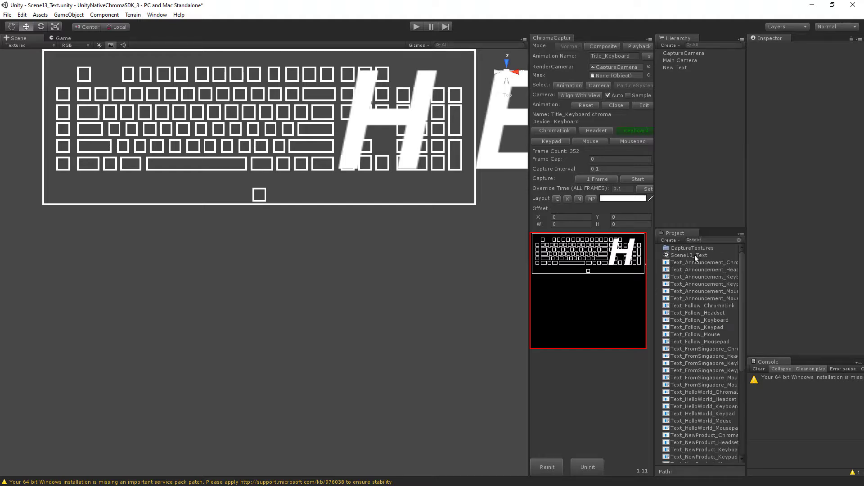
double_click(696, 257)
click(450, 266)
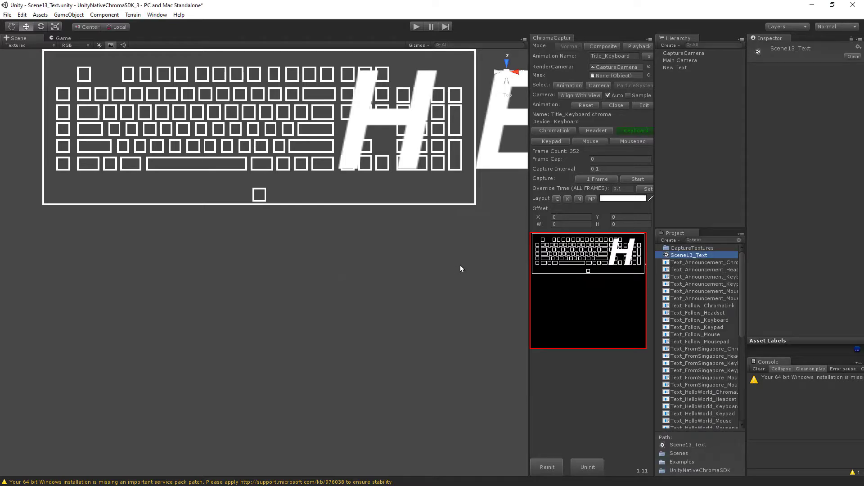
Change the Text Mesh text of the New Text object to "A M A Z I N G F R O G", spaced letter by letter
click(681, 68)
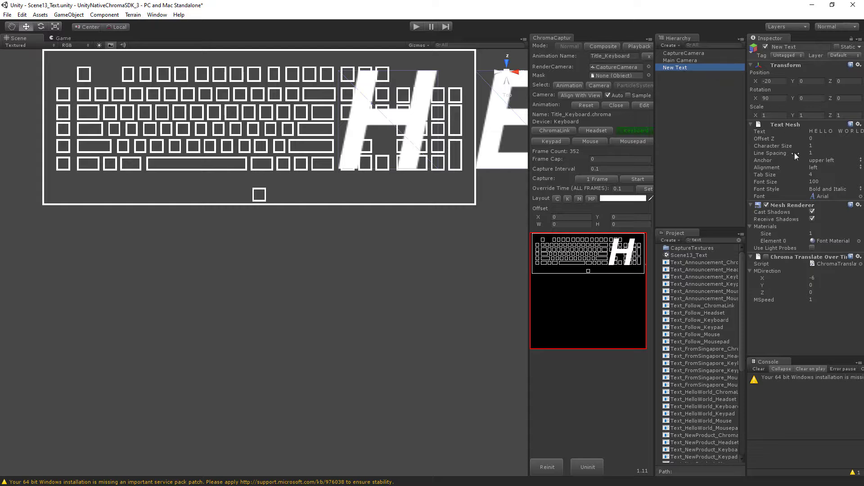
click(821, 132)
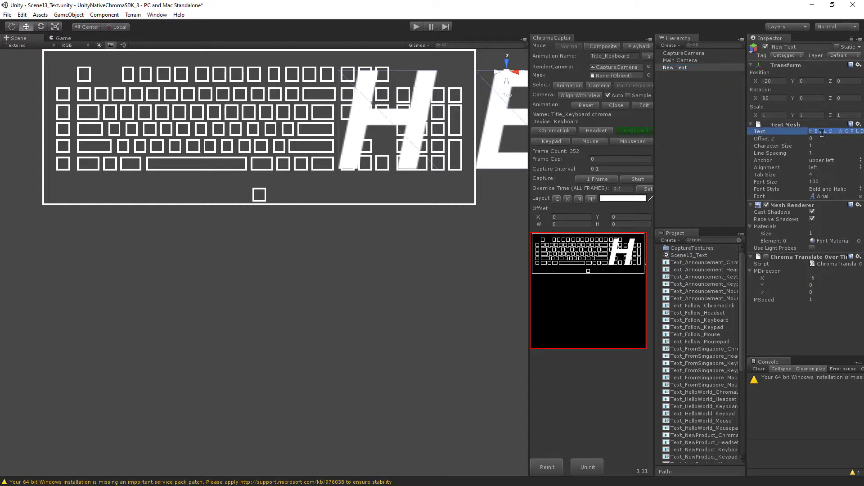
text(A M)
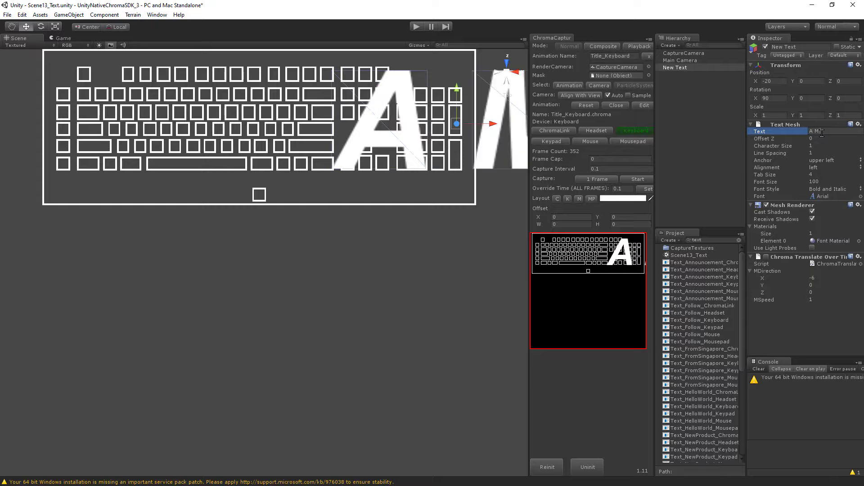
text( A)
text(A M)
key(Return)
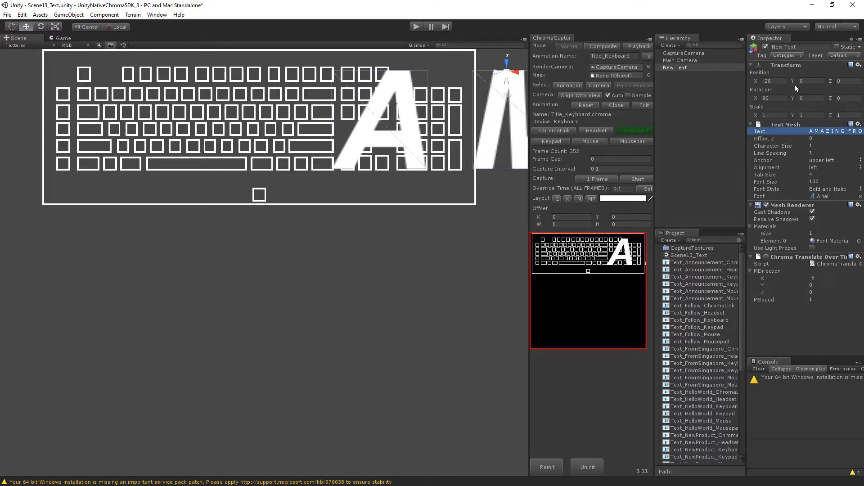
Set the text's X position to 0 and capture the Title_Keyboard animation with Chroma Translate Over Time enabled until the whole text has scrolled past
click(775, 82)
text(0)
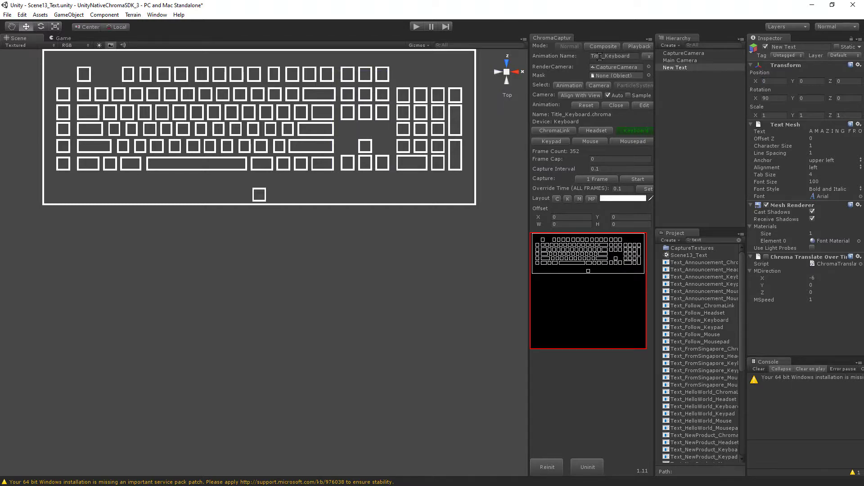
click(638, 180)
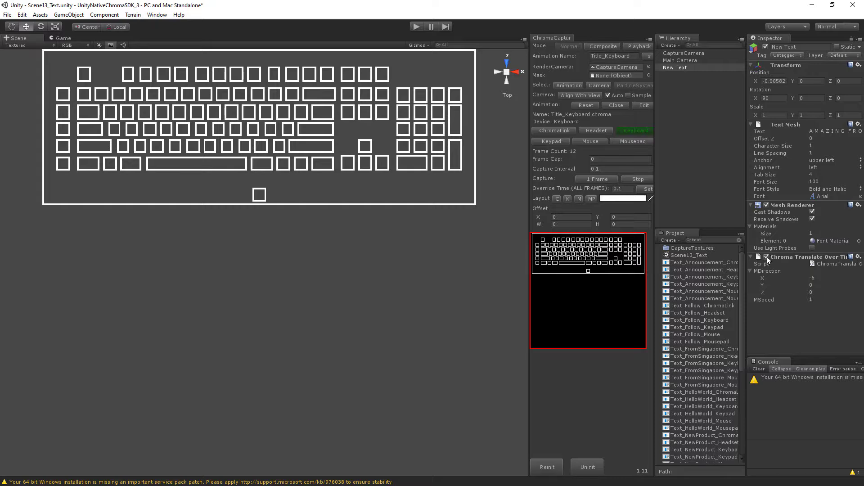
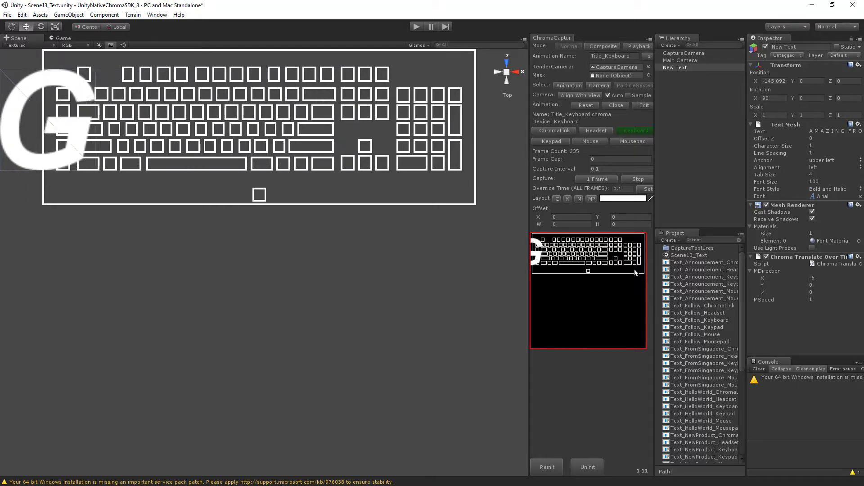
click(636, 180)
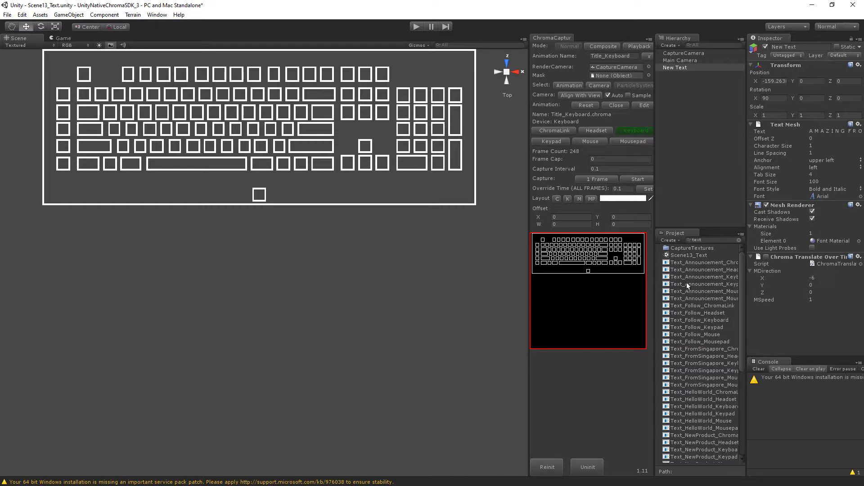
Show Scene13_Text in Explorer, go to the project's Assets\StreamingAssets folder and copy Title_Keyboard.chroma
right_click(690, 257)
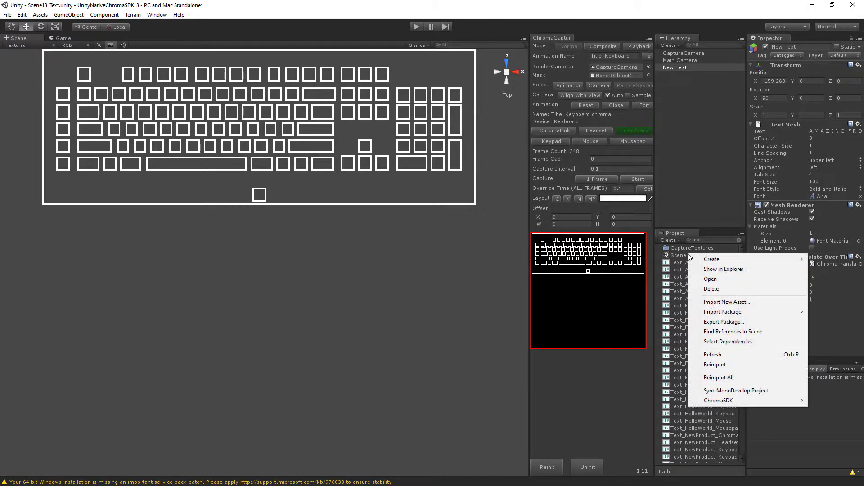
click(710, 270)
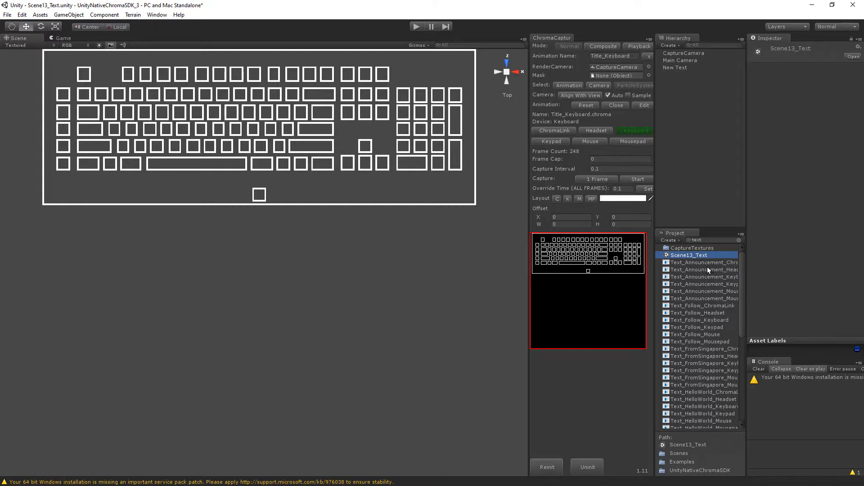
click(353, 187)
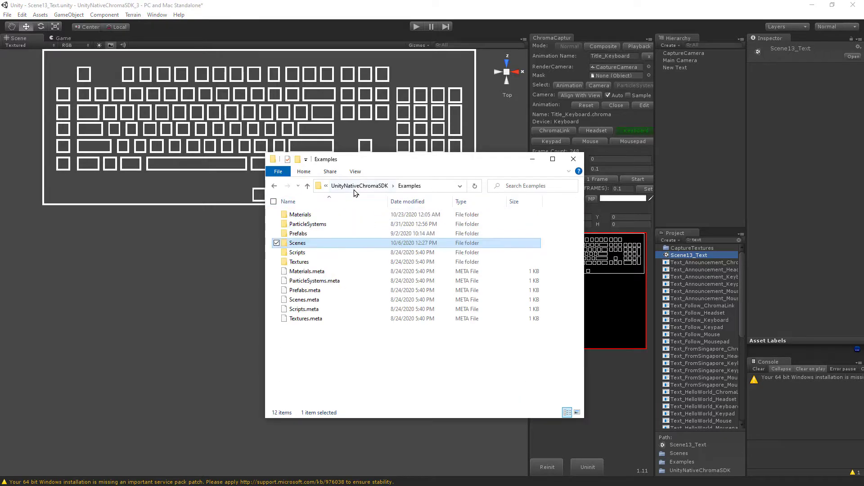
click(354, 189)
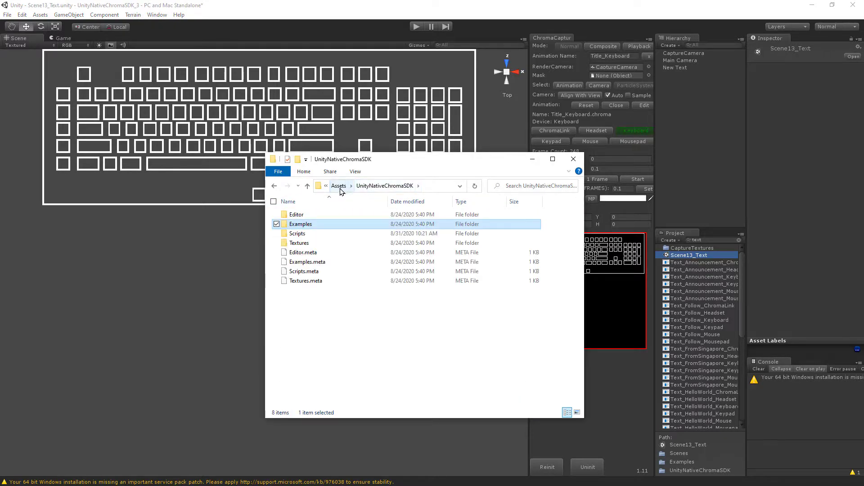
click(340, 191)
double_click(310, 233)
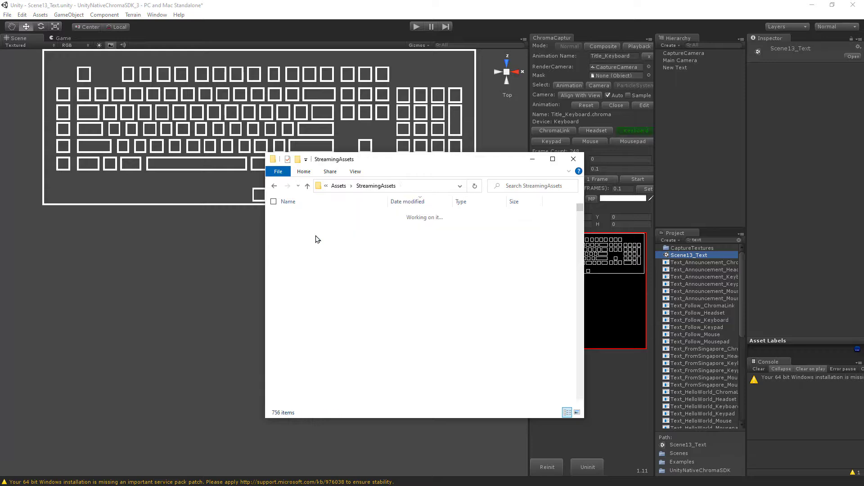
click(325, 216)
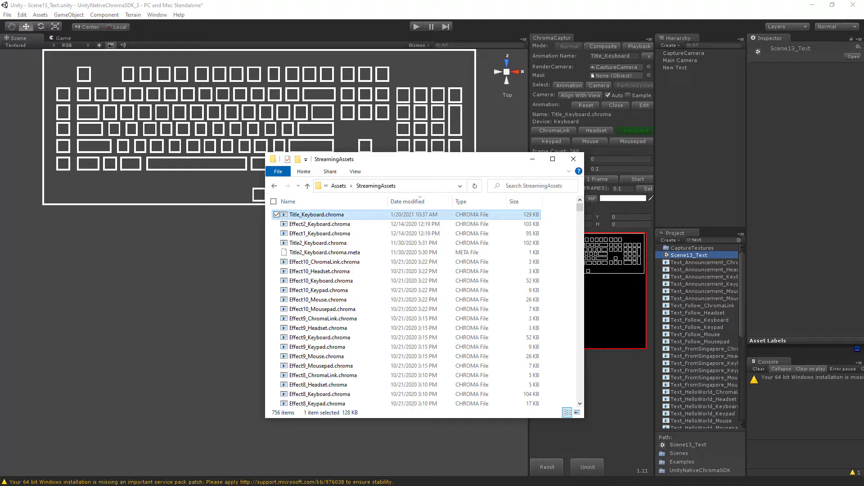
Create an animations folder in ChromaDesign_Template and paste Title_Keyboard.chroma into it
key(alt+Tab)
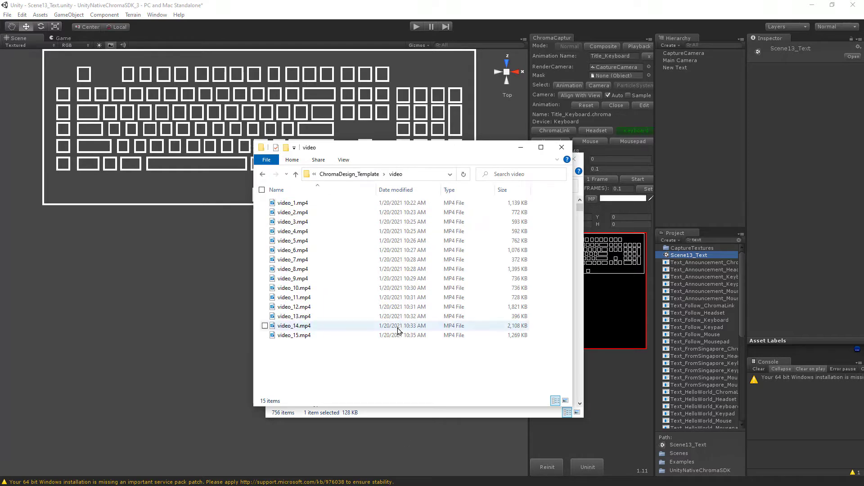
click(349, 175)
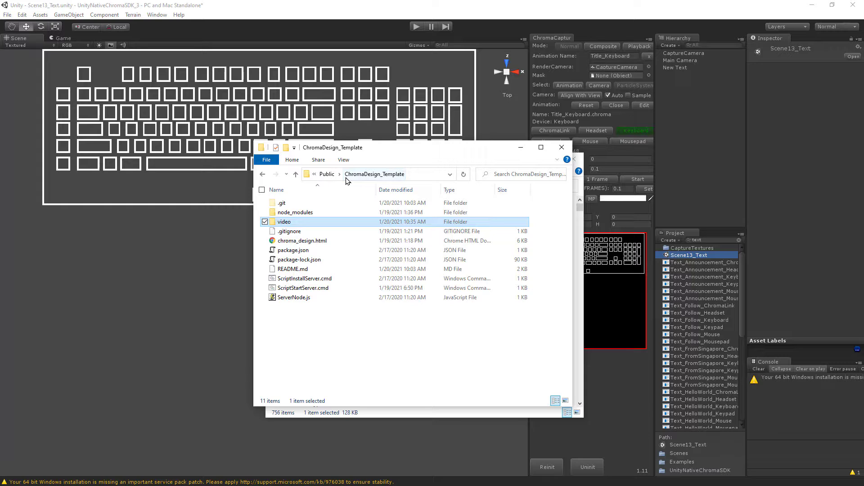
right_click(343, 353)
mouse_move(300, 338)
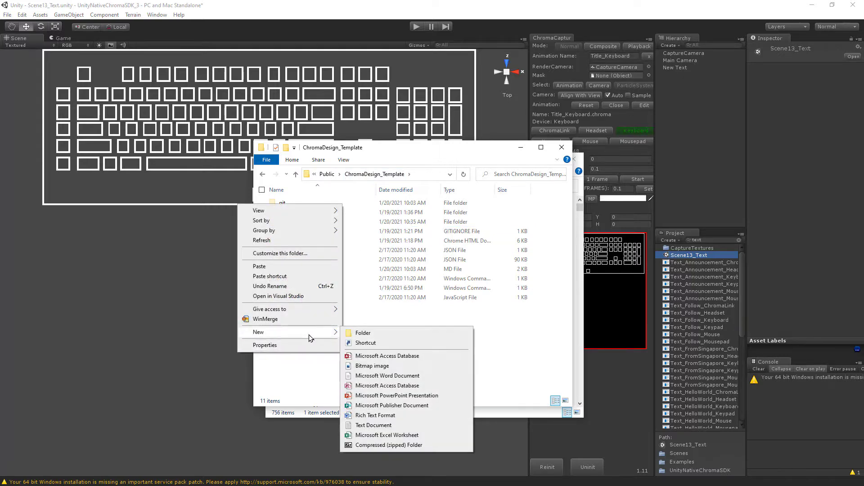
click(365, 335)
text(a)
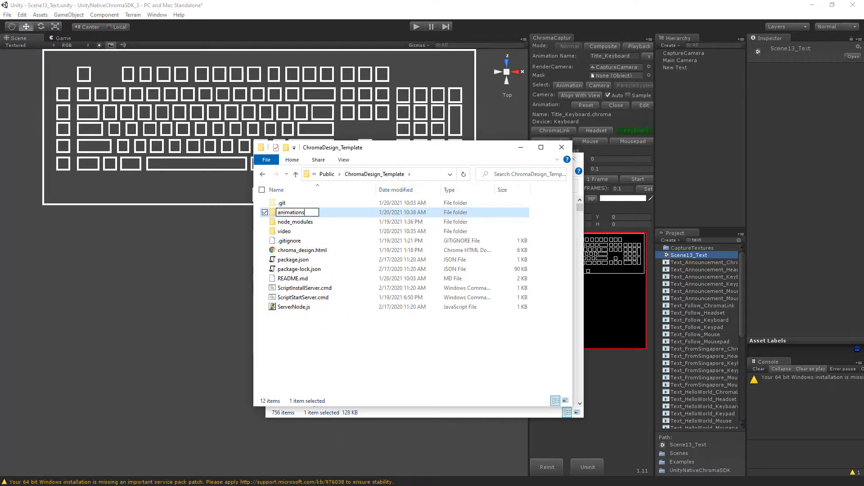
text(nimations)
key(Return)
key(Return)
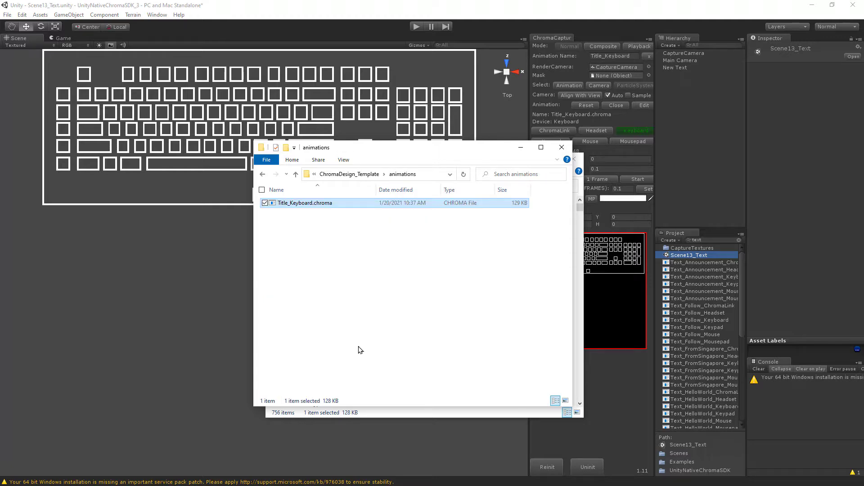
Close the StreamingAssets folder window and exit Unity
click(575, 356)
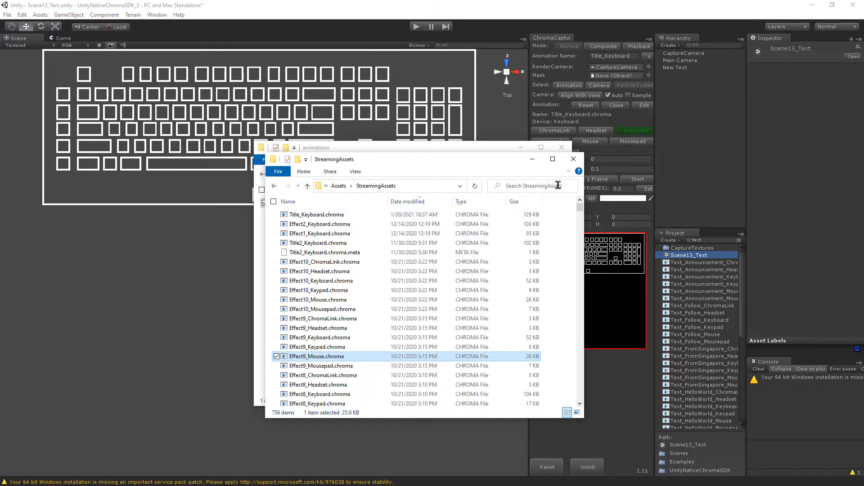
click(577, 162)
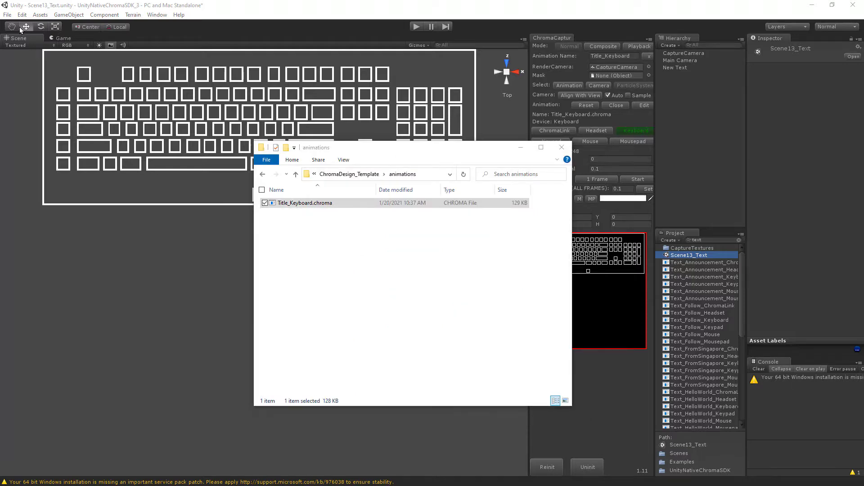
click(8, 18)
click(7, 16)
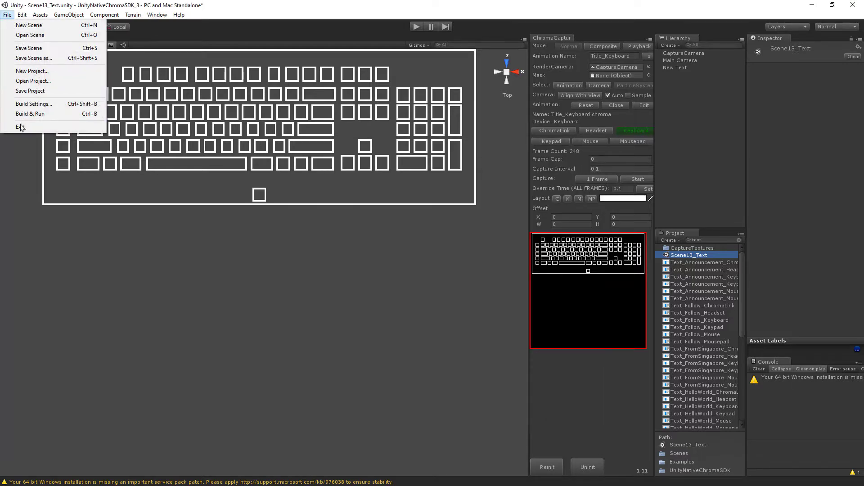
click(23, 129)
click(455, 269)
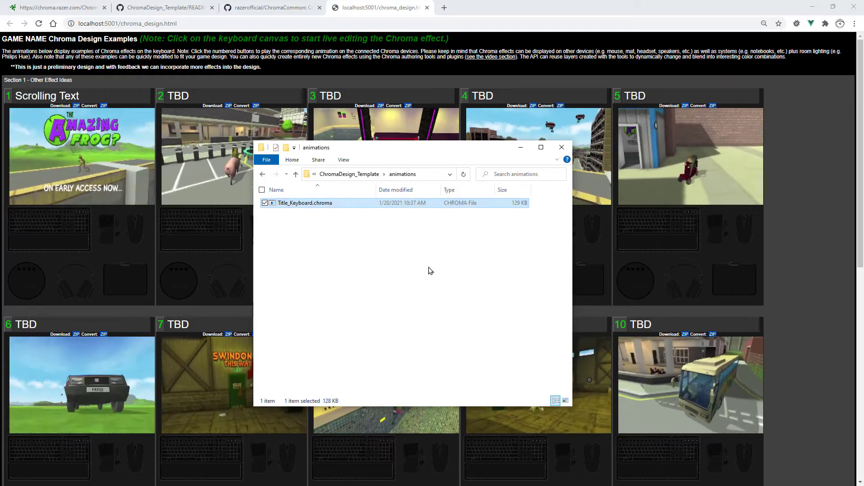
Return to the browser and open the Web Chroma Editor App from the introduction of the Chroma Design Guide
click(303, 203)
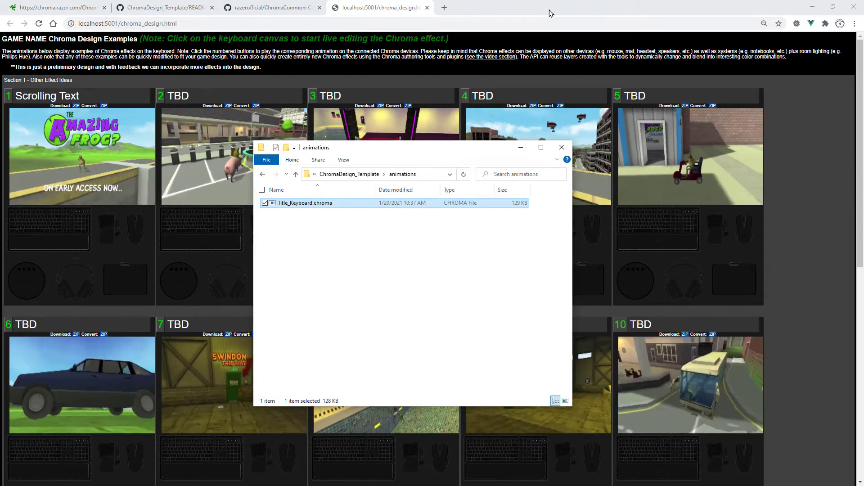
click(550, 13)
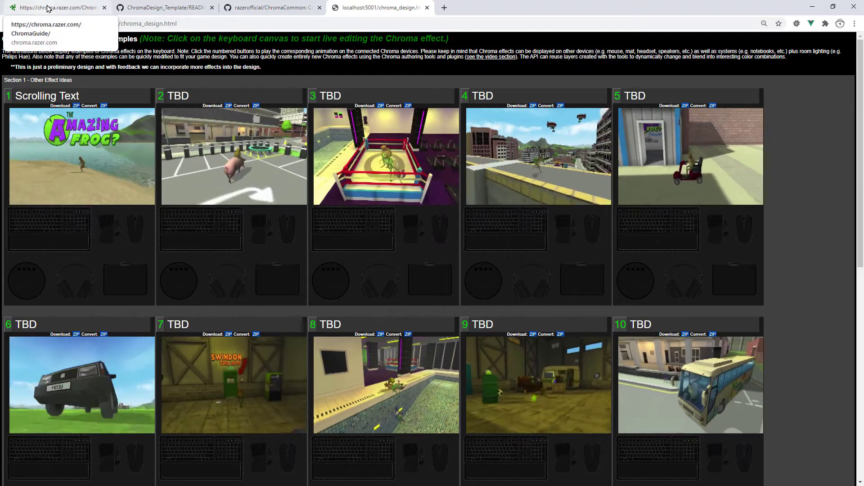
click(49, 8)
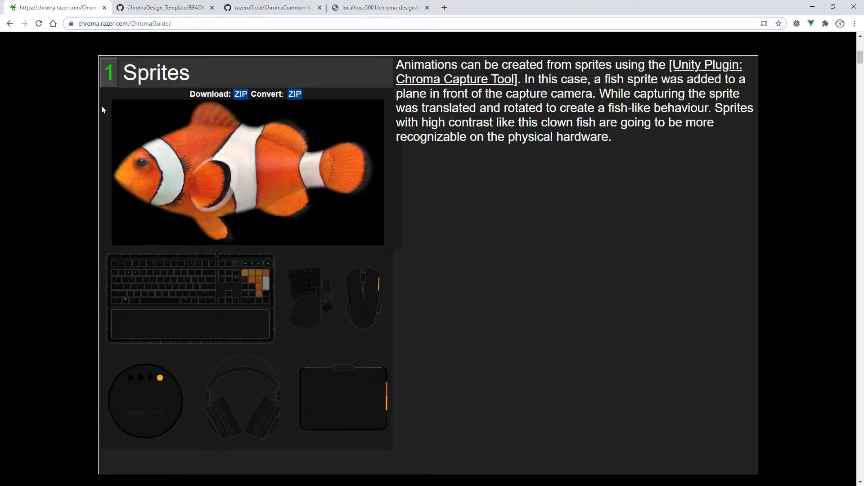
scroll(108, 121, up, 5)
scroll(109, 121, up, 2)
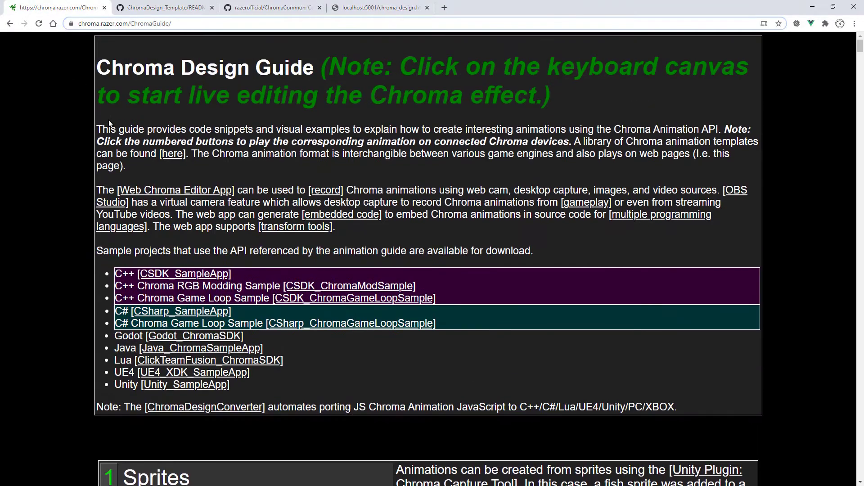
click(179, 190)
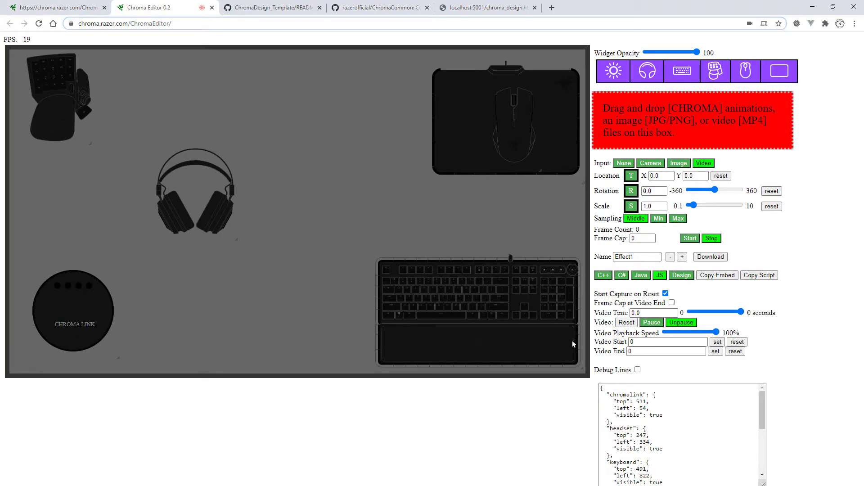
Set the script output of the Effect1 animation to Design and copy its script
click(643, 258)
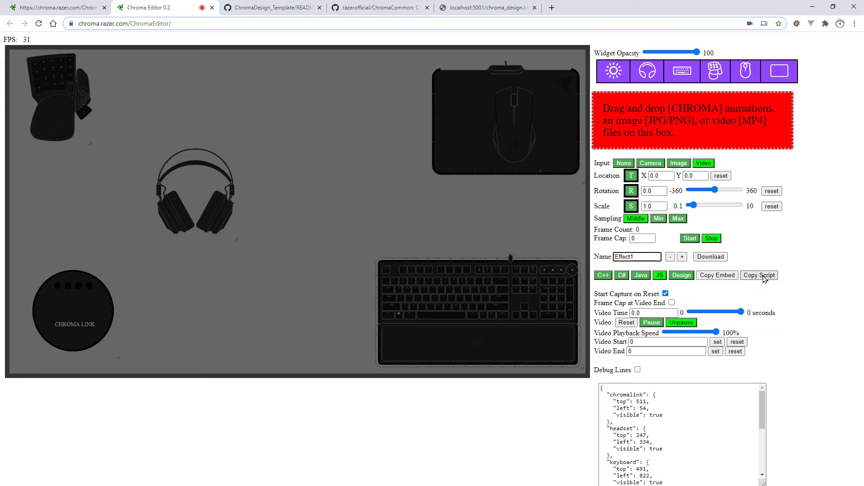
click(680, 277)
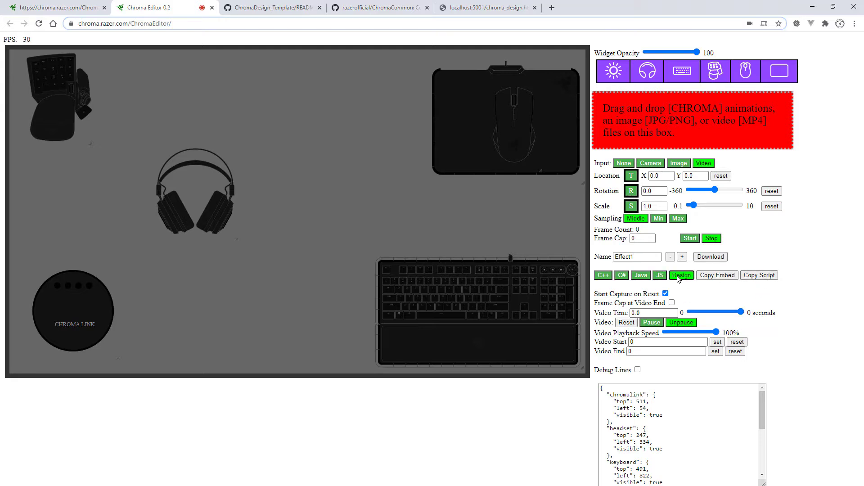
click(766, 278)
Switch to Atom and paste the copied script on new lines inside the setupAllChromaEffects function of chroma_design.html
key(alt+Tab)
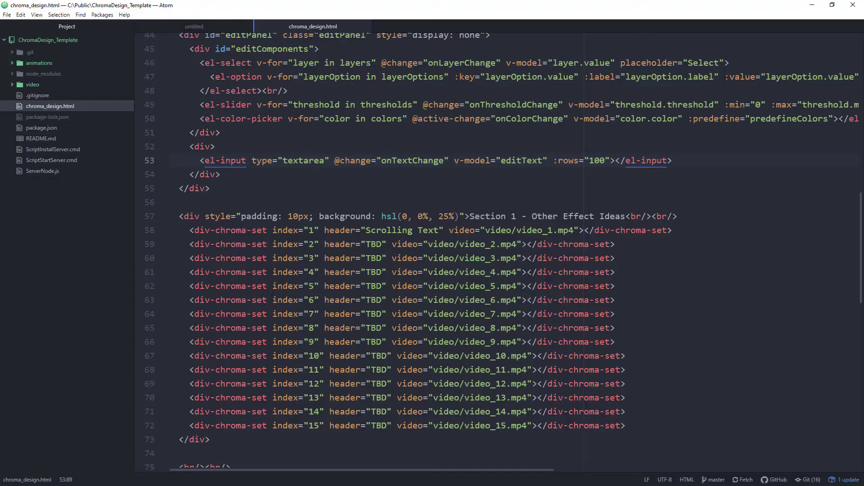
scroll(325, 269, up, 2)
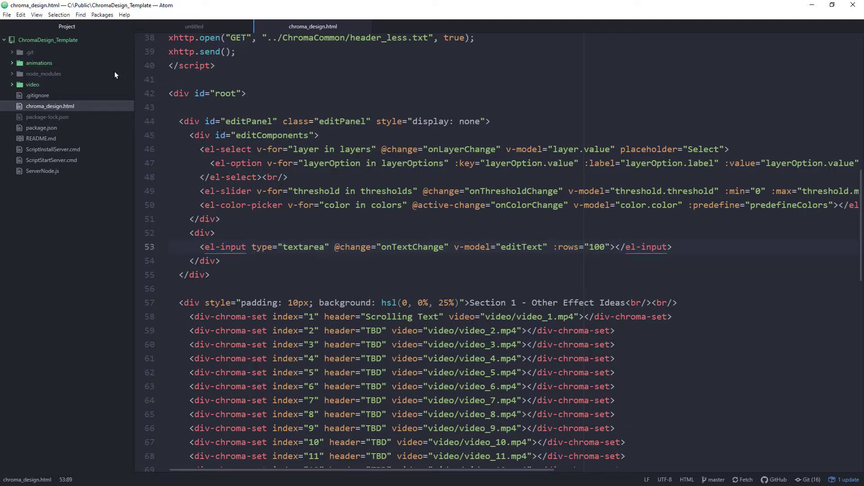
scroll(333, 356, down, 17)
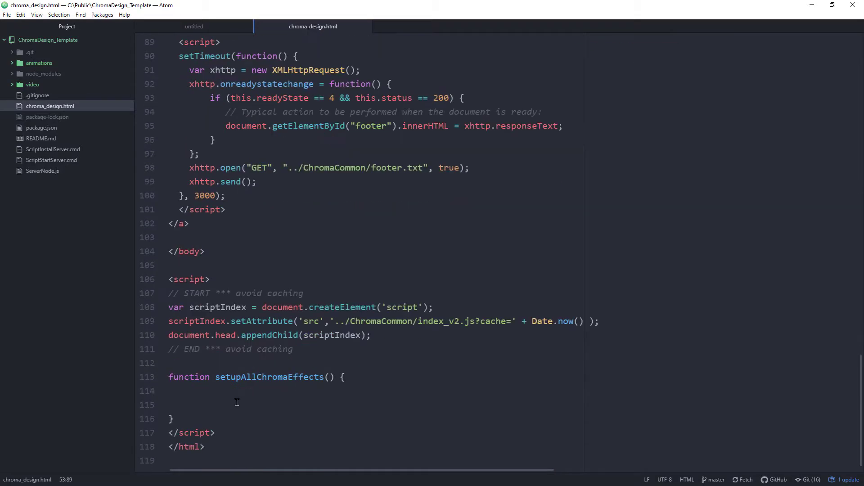
click(367, 378)
key(ctrl+equal)
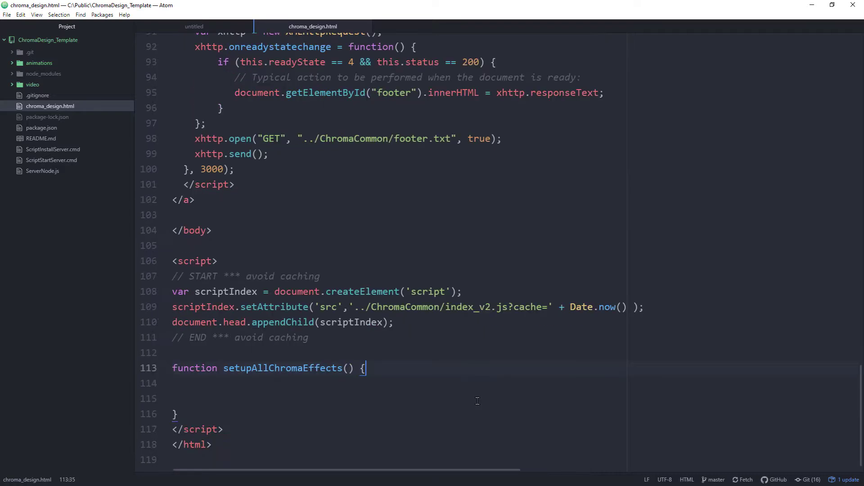
key(Return)
key(Return)
key(Return)
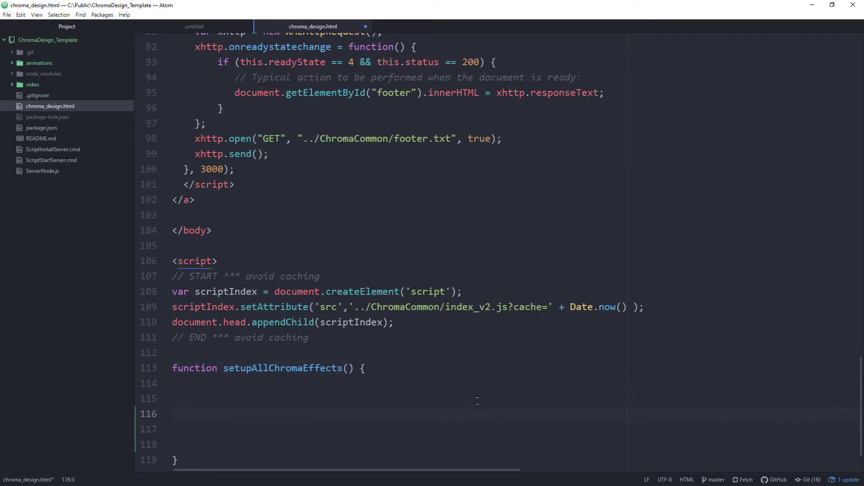
key(ctrl+v)
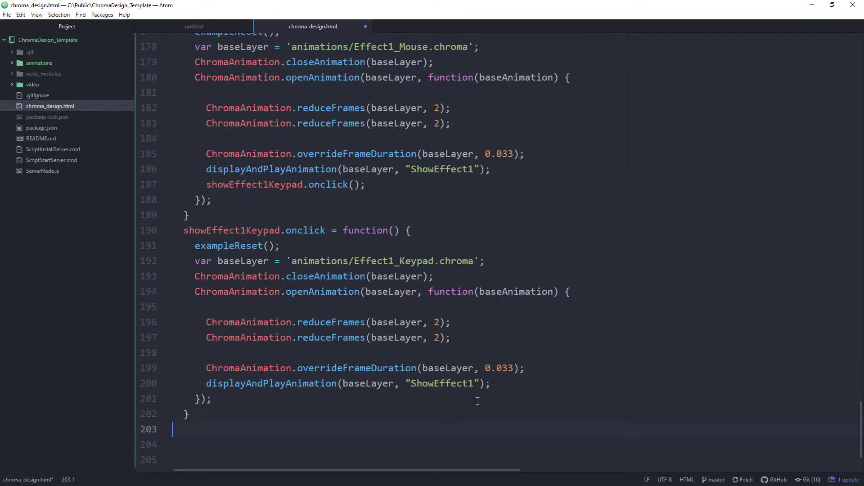
Fold the six pasted showEffect1 onclick functions and unfold only showEffect1.onclick to view its code
scroll(478, 401, down, 2)
scroll(158, 141, up, 20)
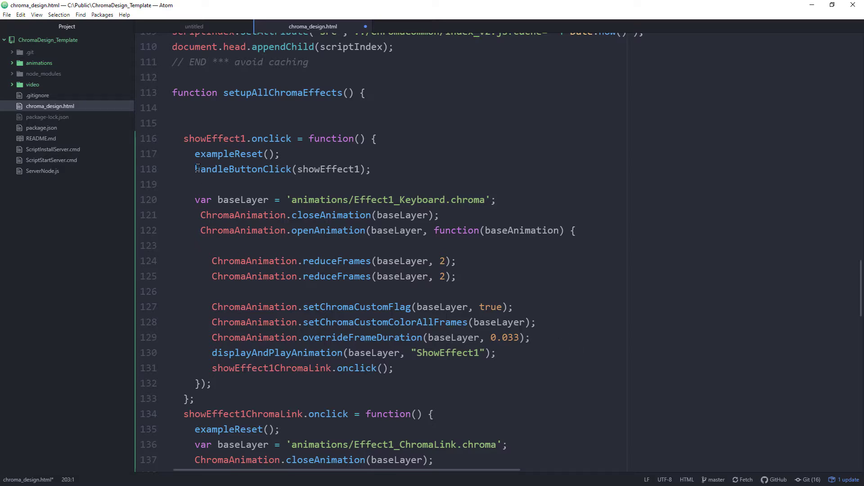
click(165, 139)
click(164, 153)
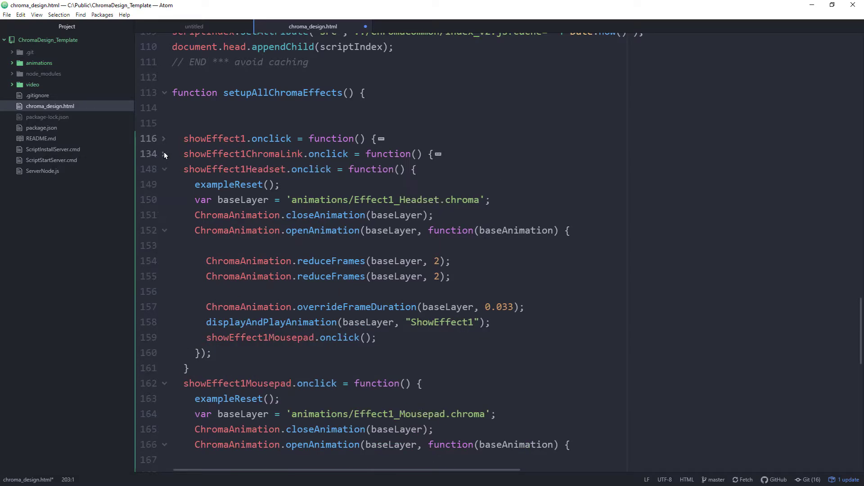
click(164, 170)
click(164, 186)
click(164, 202)
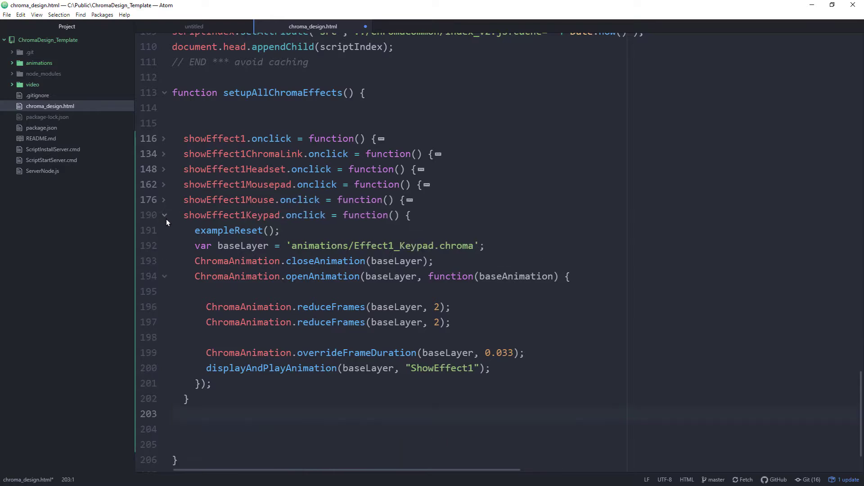
click(166, 217)
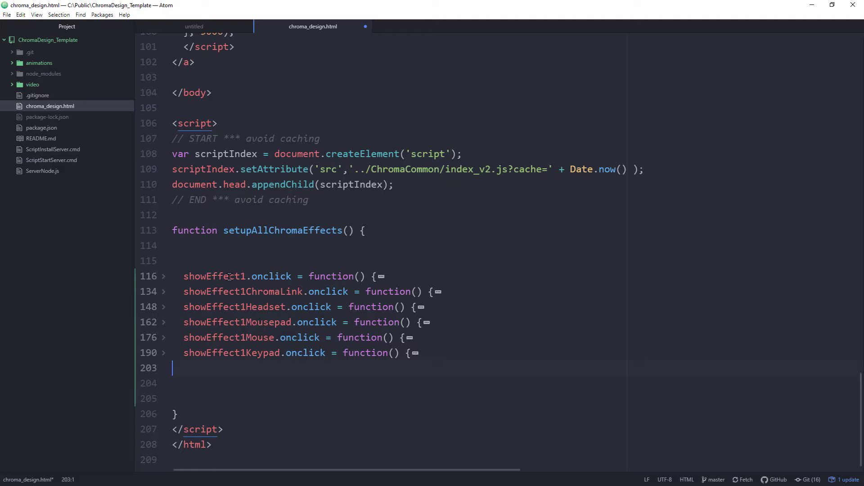
click(164, 278)
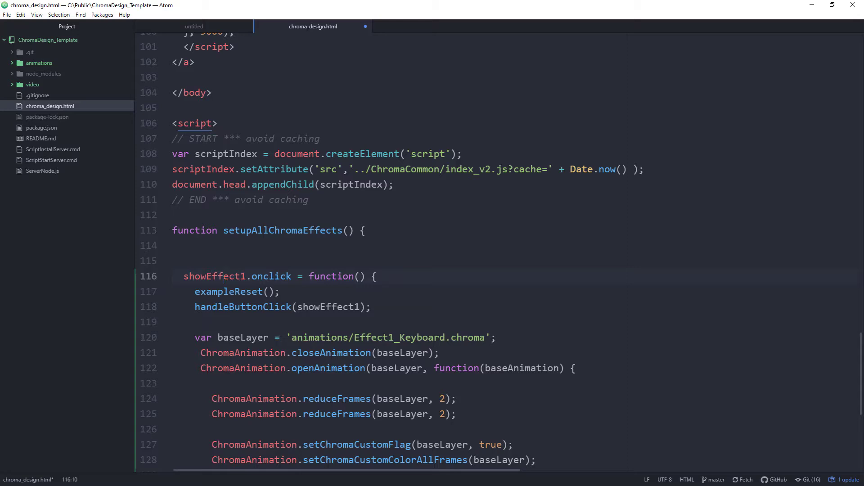
Copy the name Title_Keyboard from the animations folder, replace Effect1_Keyboard with it in showEffect1's baseLayer path, and save the file
key(alt+Tab)
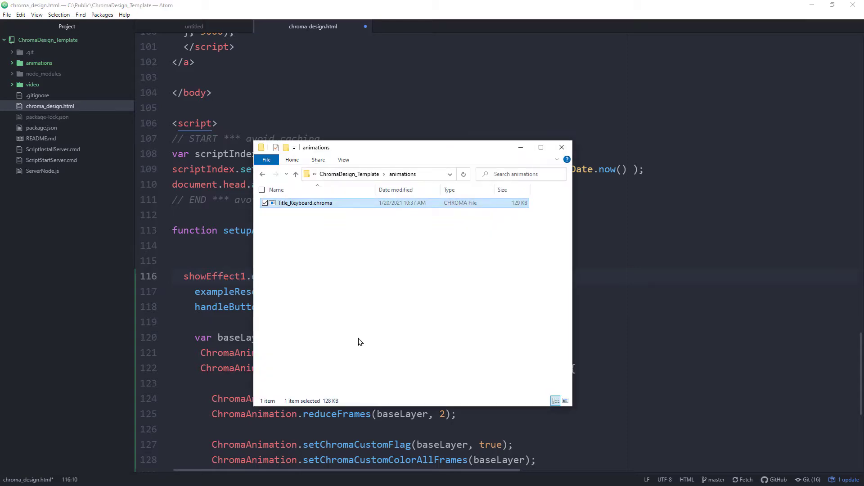
click(294, 206)
key(ctrl+c)
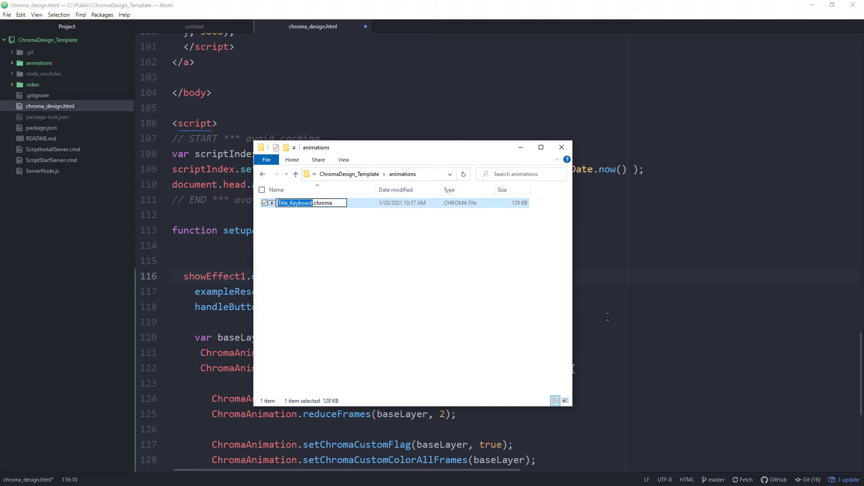
click(563, 313)
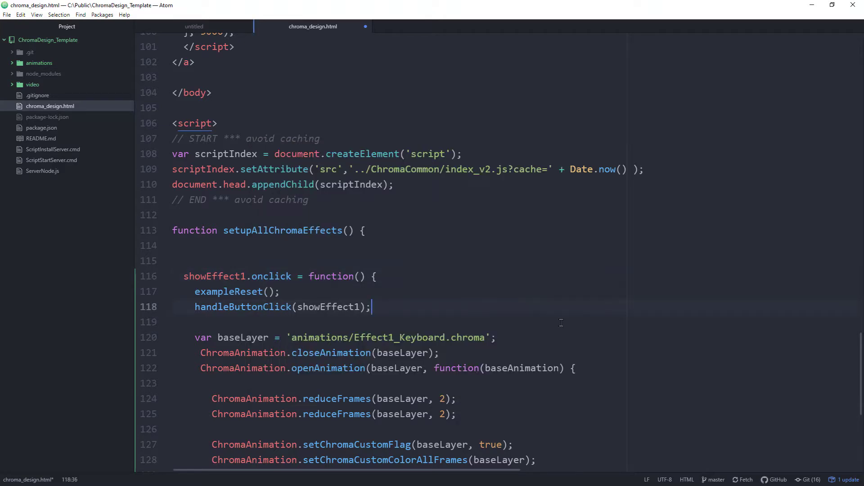
double_click(408, 337)
key(ctrl+v)
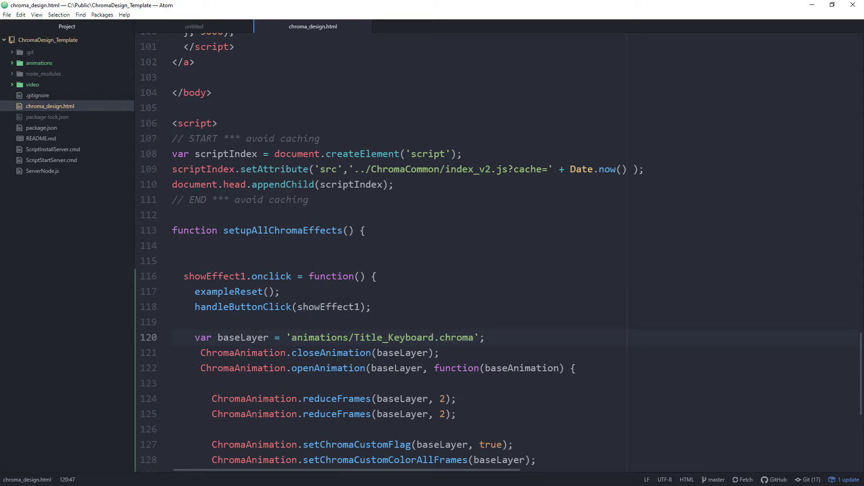
Switch to the browser and reload the localhost chroma_design.html page
key(alt+Tab)
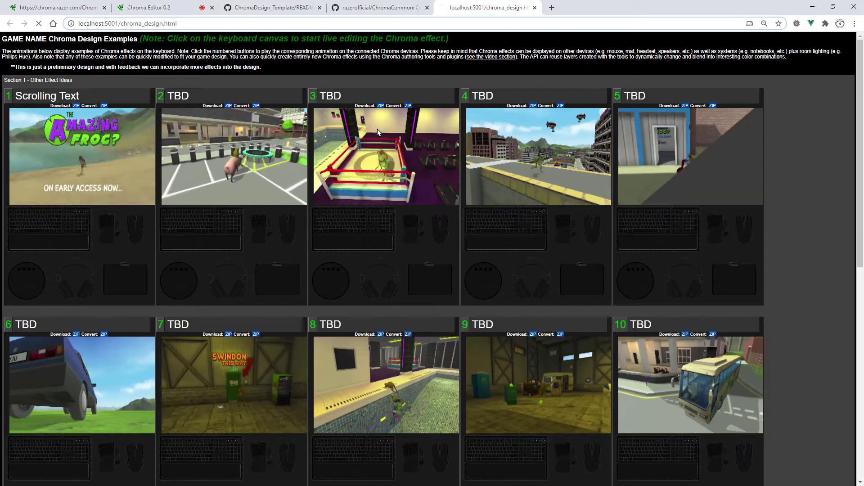
key(F5)
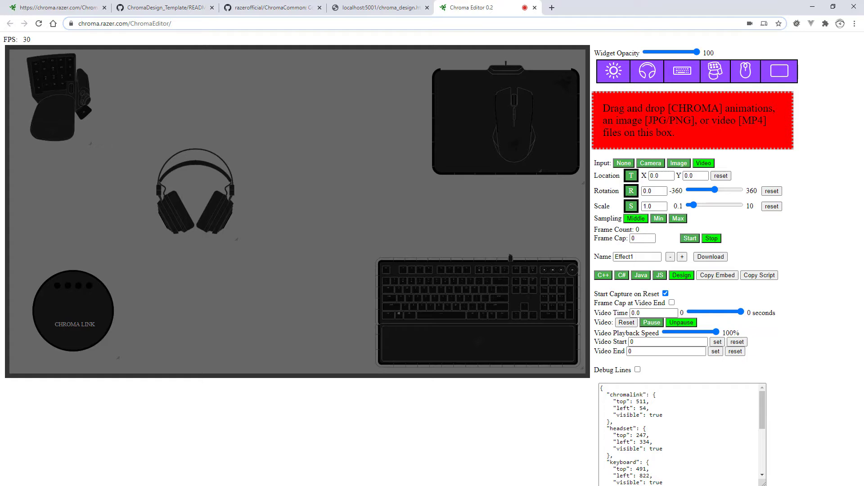
Open ChromaDesign_Template's animations folder in a separate Explorer window and its video folder in the existing one
key(alt+Tab)
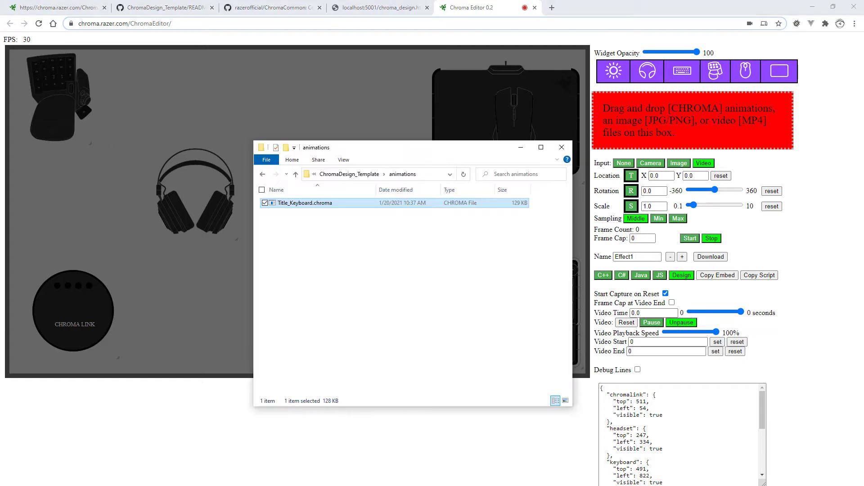
click(343, 175)
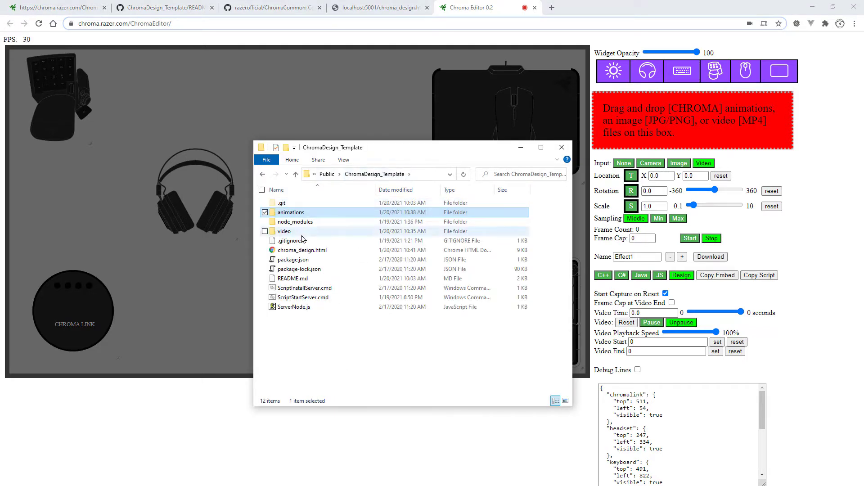
right_click(302, 217)
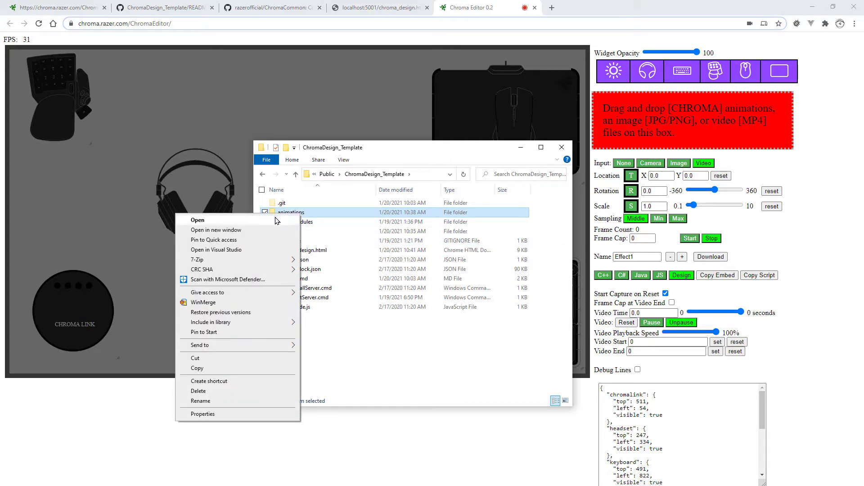
click(230, 231)
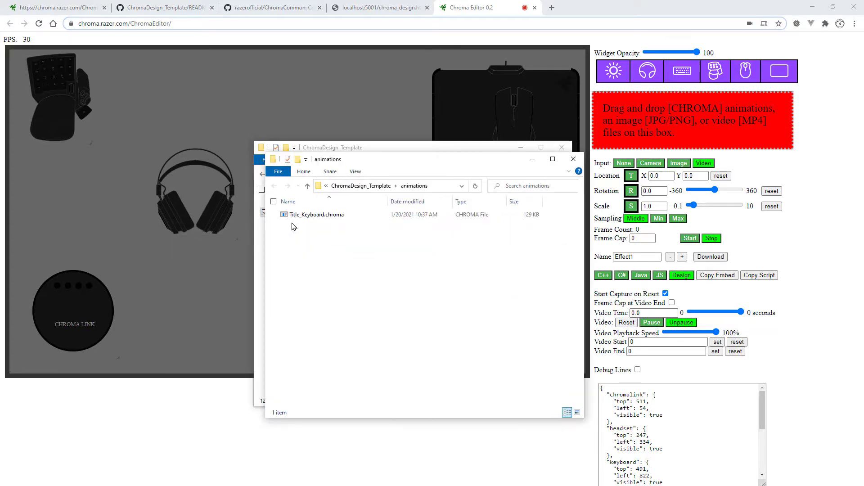
drag(395, 167, 213, 142)
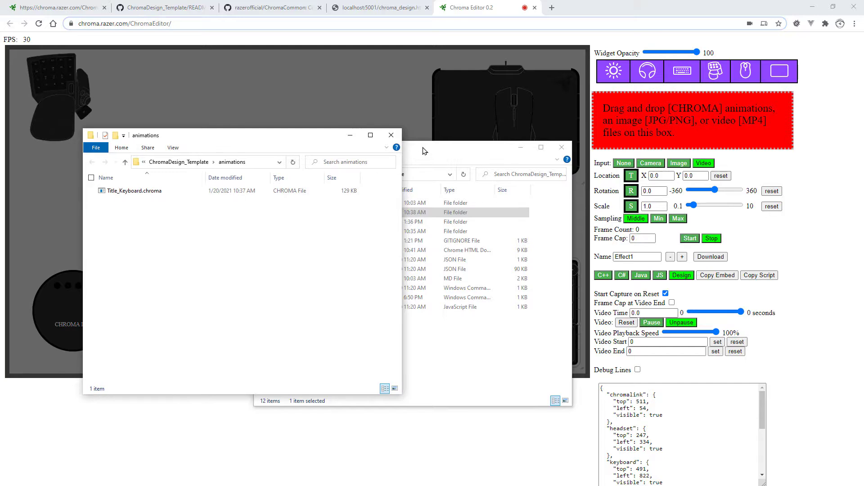
click(441, 166)
double_click(292, 232)
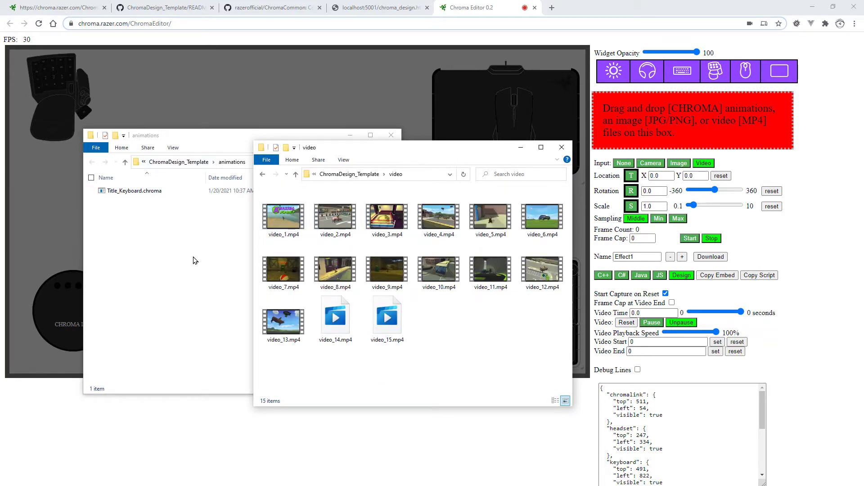
click(253, 208)
click(259, 161)
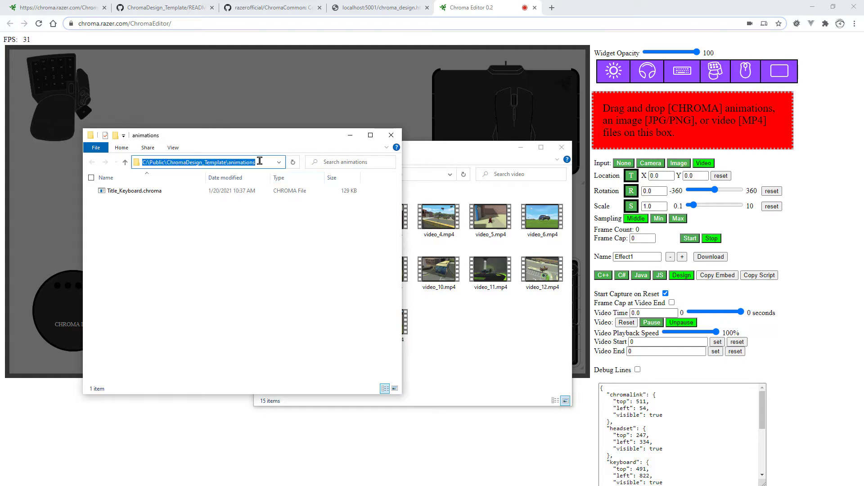
click(466, 363)
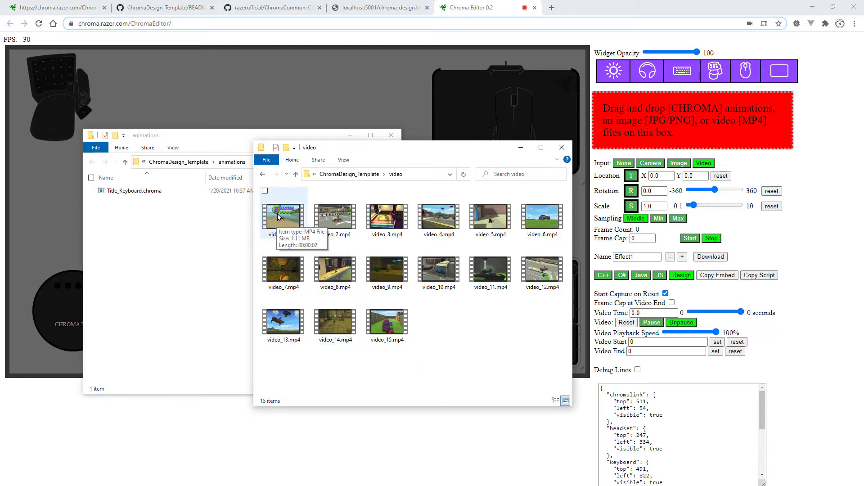
Load video_1.mp4 into the Chroma Editor and pause it at video time 0
drag(277, 217, 666, 128)
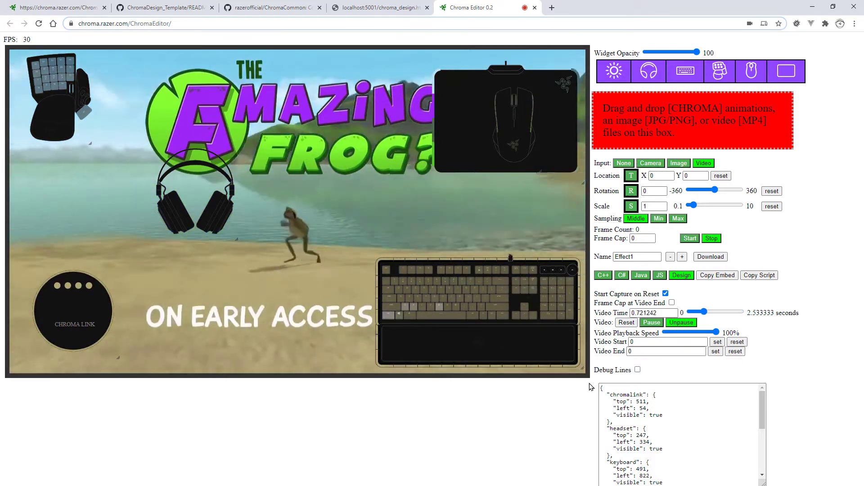
click(652, 323)
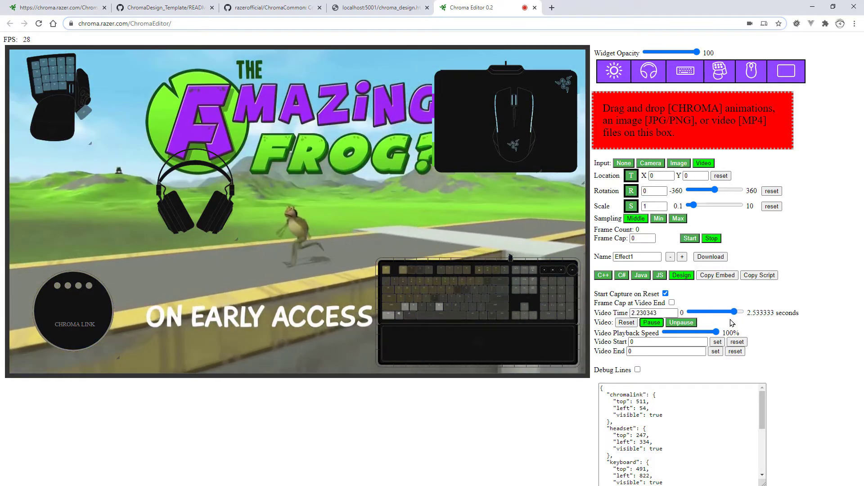
drag(735, 314, 690, 313)
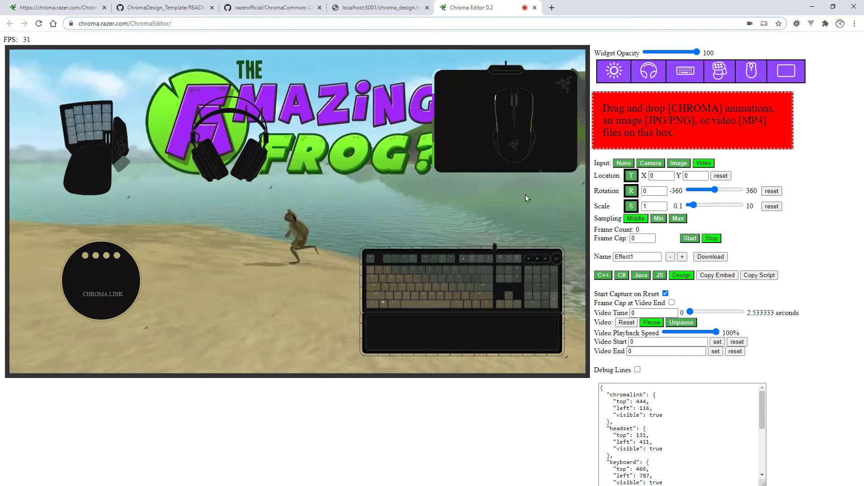
Stack the headset, keypad, Chroma Link, mousepad, mouse and keyboard widgets over the Amazing Frog logo and set the widget opacity to 22
drag(209, 156, 225, 189)
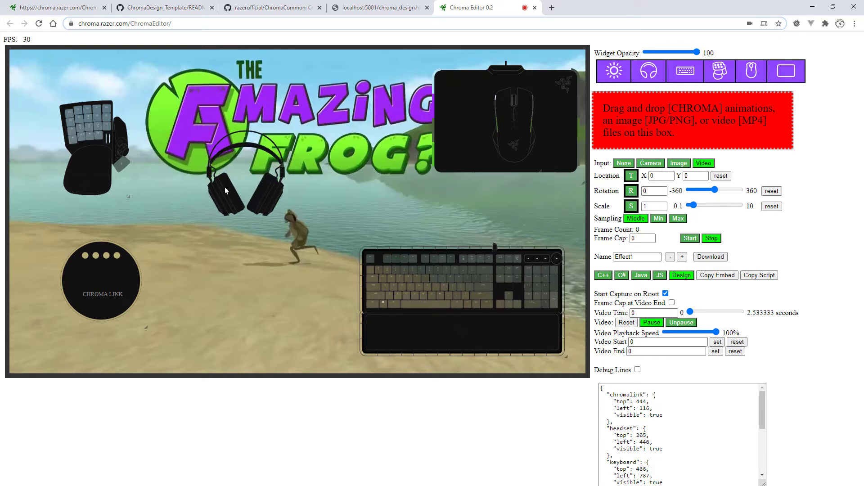
drag(80, 123, 226, 158)
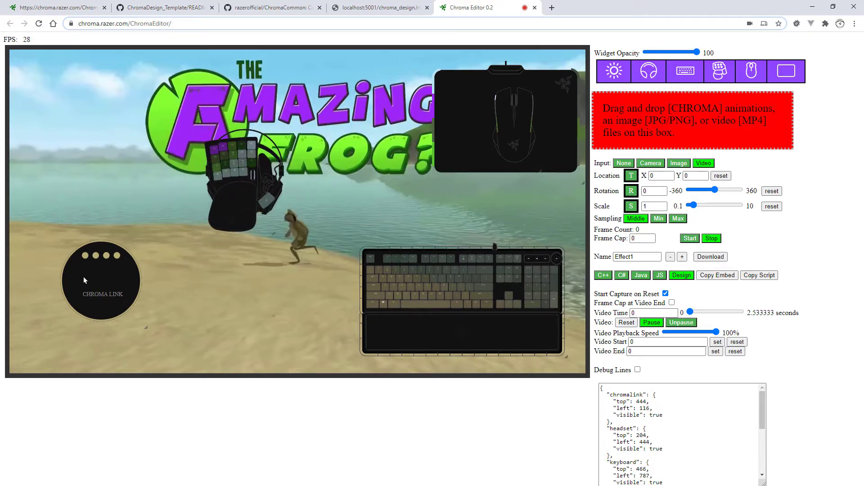
drag(84, 280, 232, 165)
drag(437, 141, 208, 201)
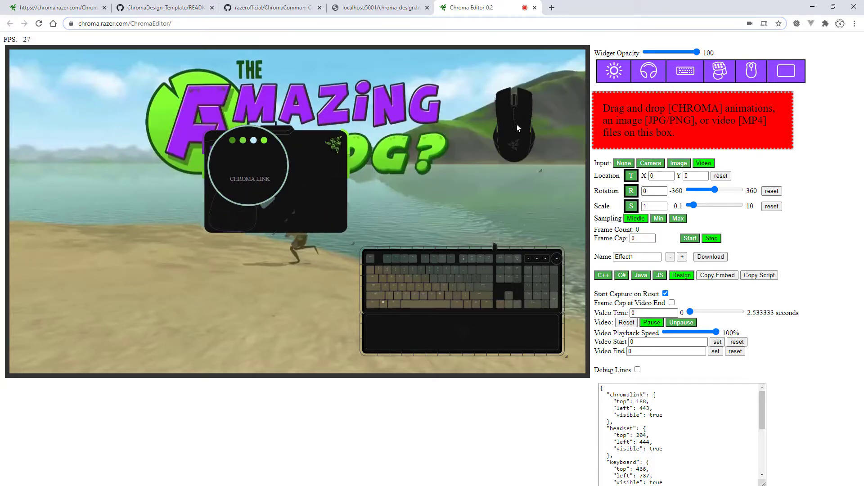
drag(517, 127, 269, 178)
drag(409, 276, 261, 161)
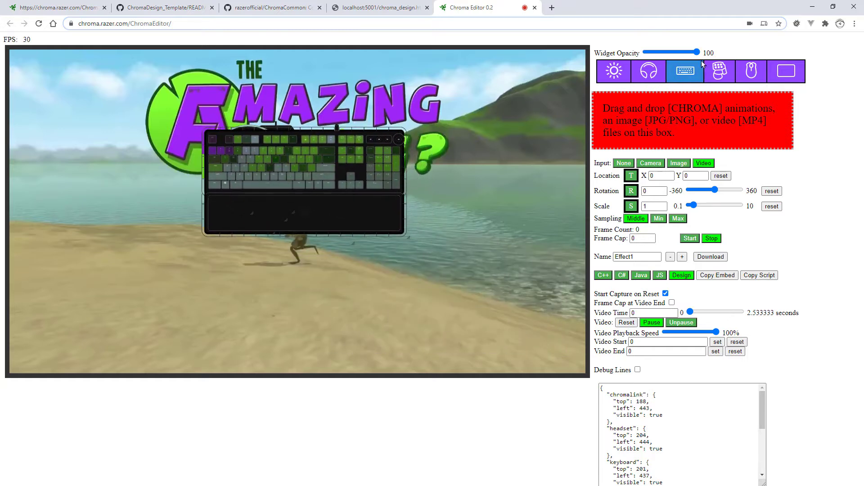
drag(697, 52, 659, 50)
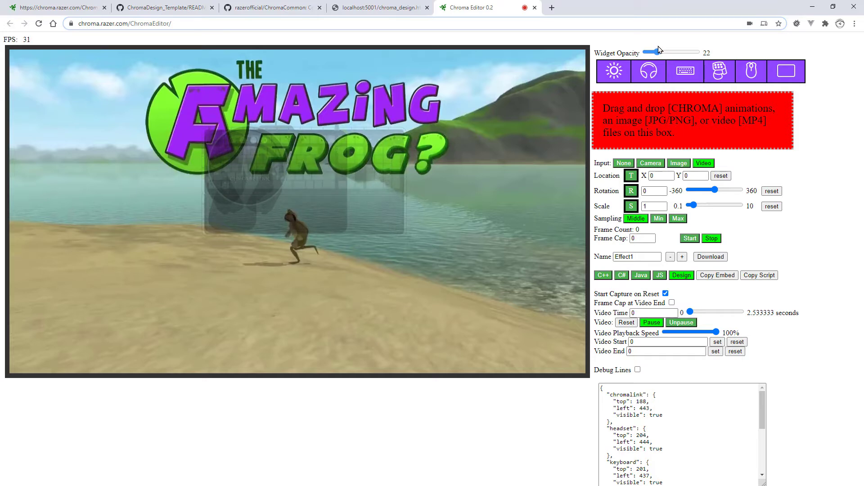
Move the paused video on the canvas freehand, shifting its location to about X -47, Y 105
click(445, 254)
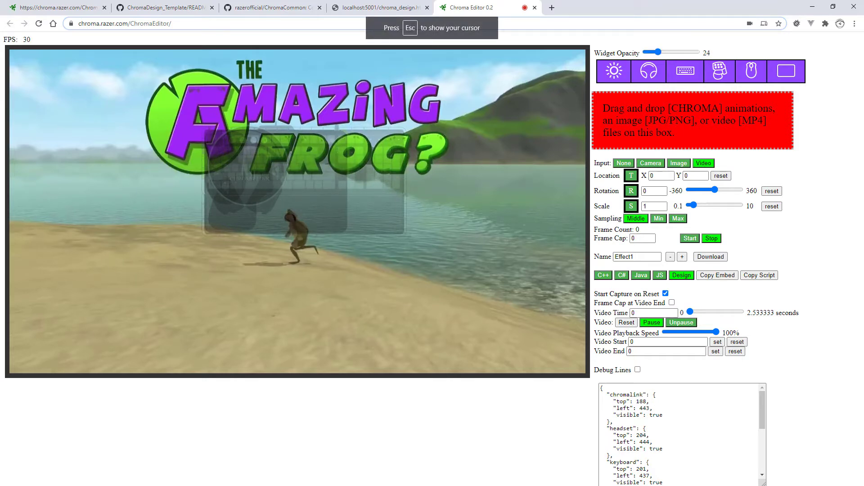
key(Escape)
key(t)
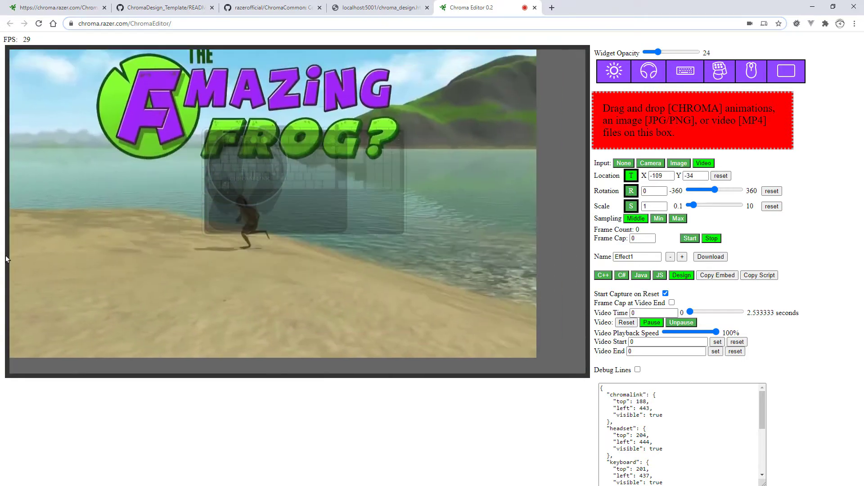
drag(6, 256, 45, 285)
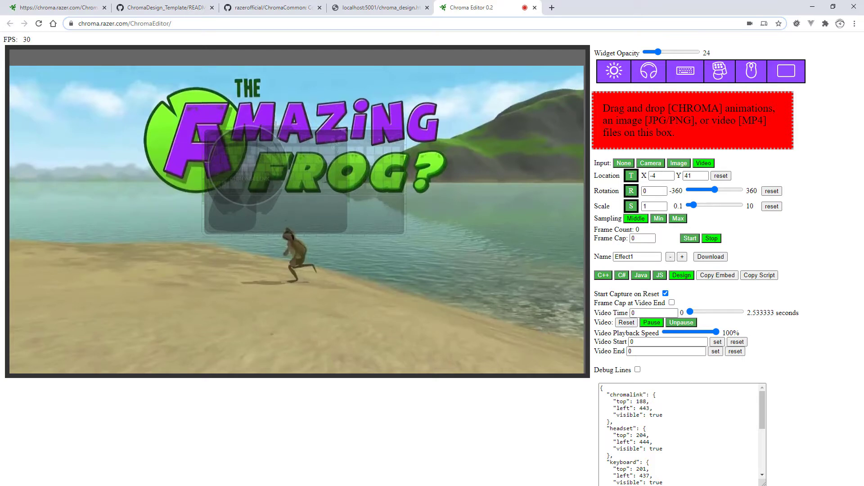
key(t)
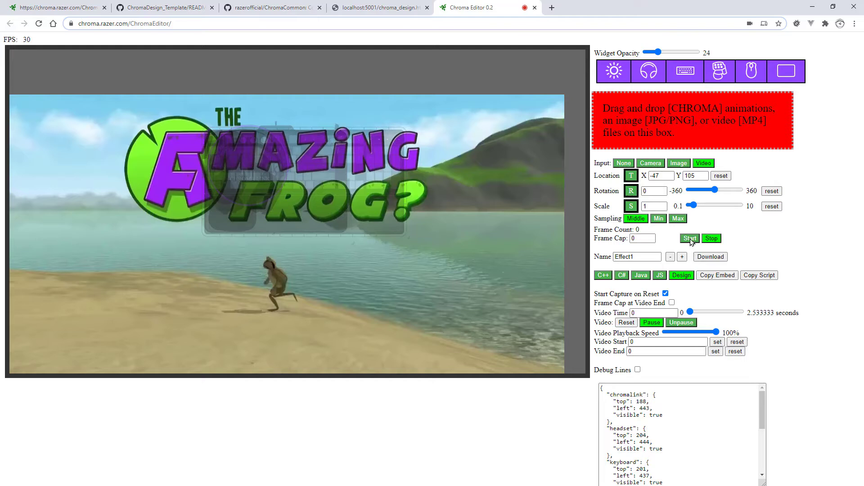
Record a capture while moving the video around beneath the stacked widgets, ending at about X 98, Y 123
click(692, 241)
click(716, 240)
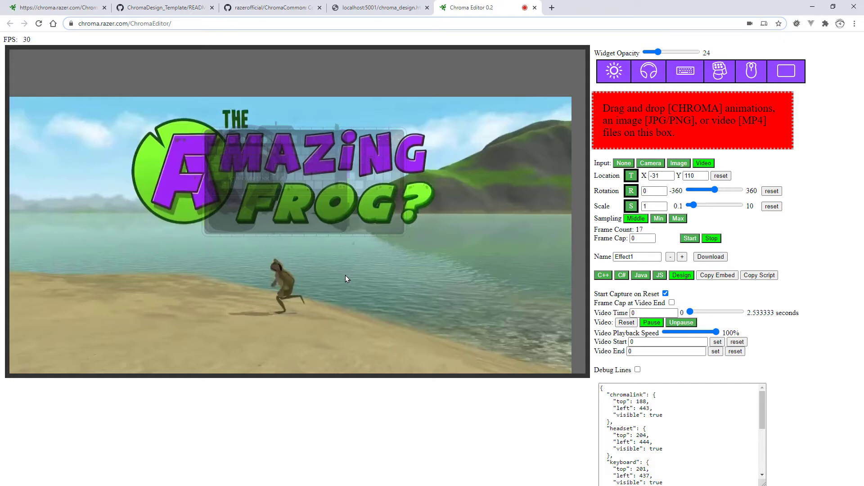
drag(58, 259, 119, 267)
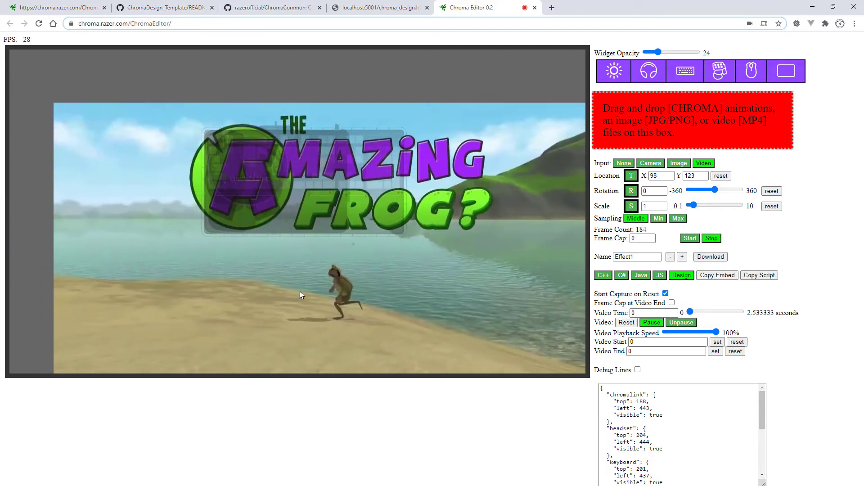
Download the captured effect as Effect1.zip into C:\Public\ChromaDesign_Template\animations
click(710, 257)
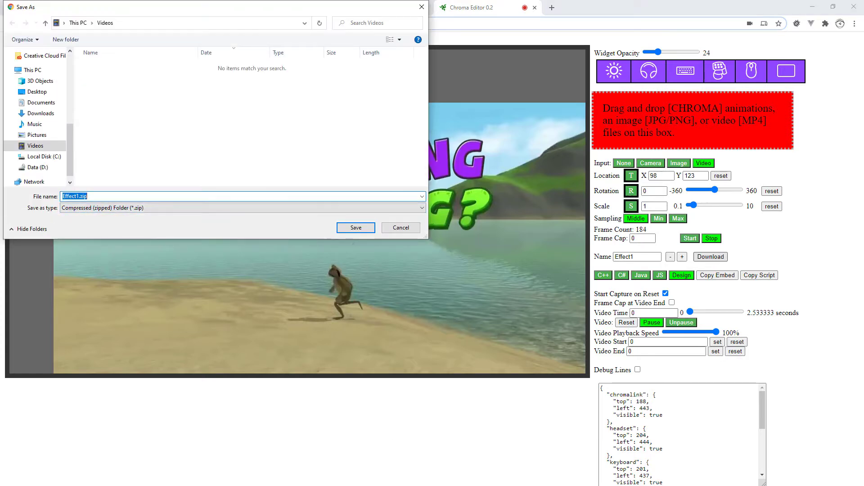
key(alt+Tab)
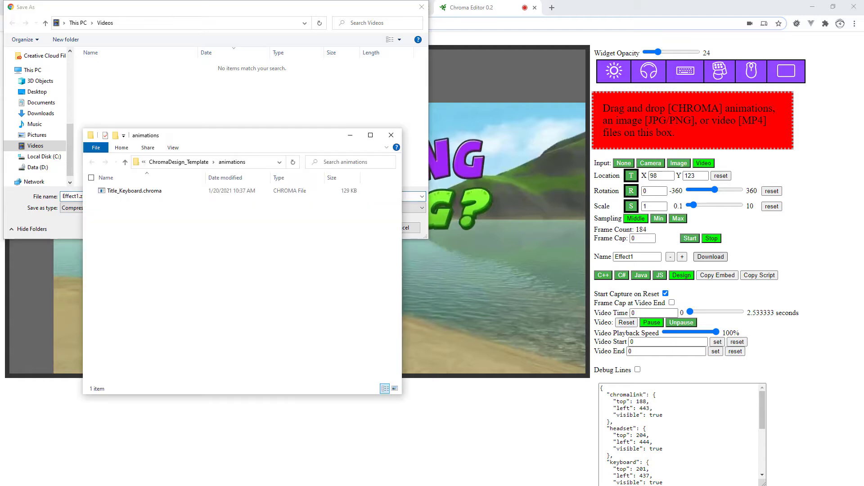
click(257, 163)
key(ctrl+c)
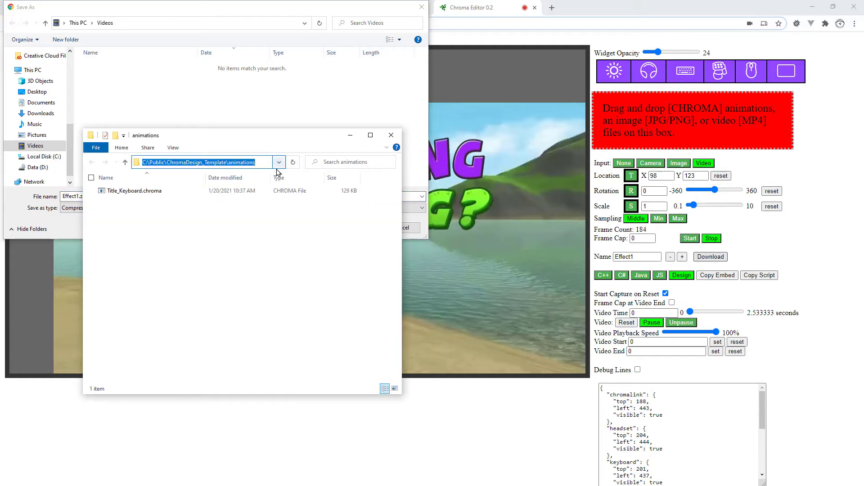
click(151, 23)
key(ctrl+v)
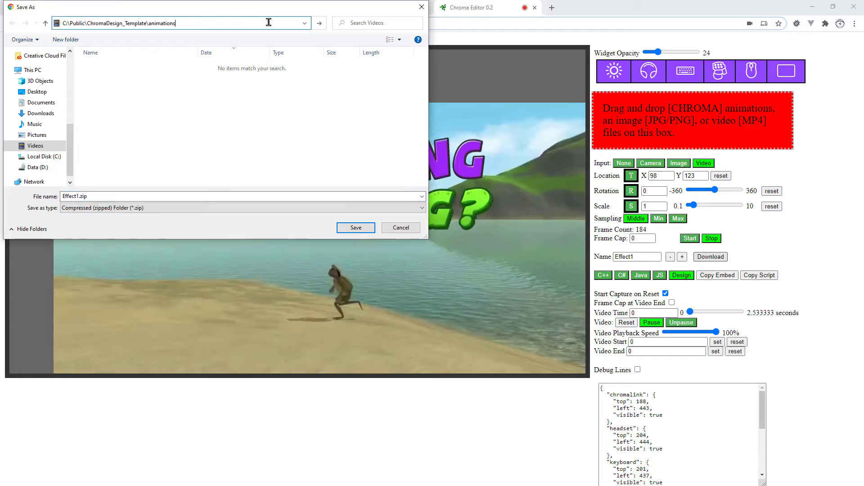
click(319, 23)
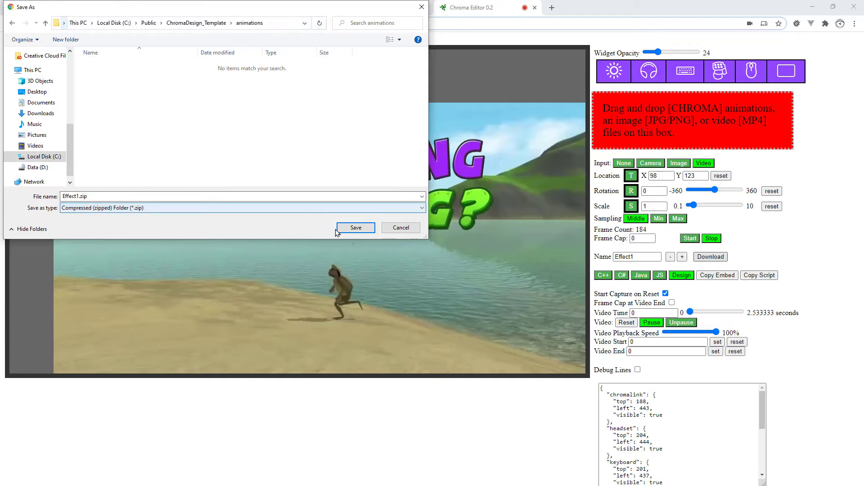
click(356, 228)
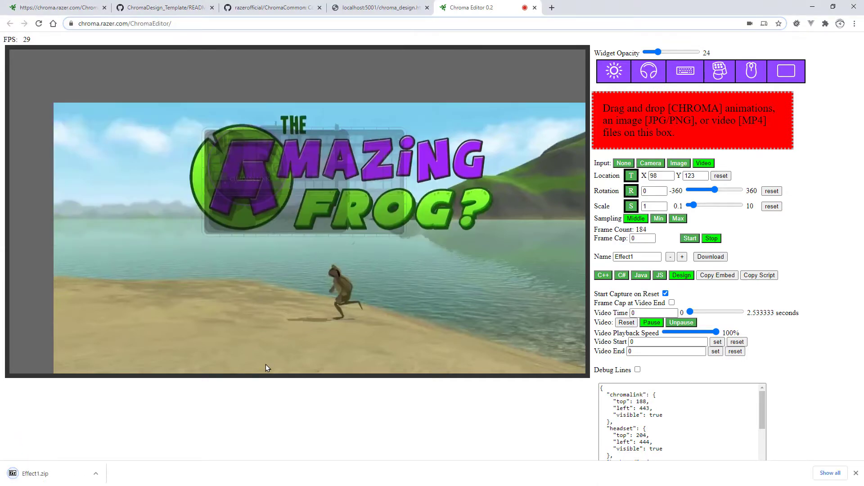
Extract Effect1.zip directly into the animations folder and delete the extracted Effect1_Keyboard.chroma
key(alt+Tab)
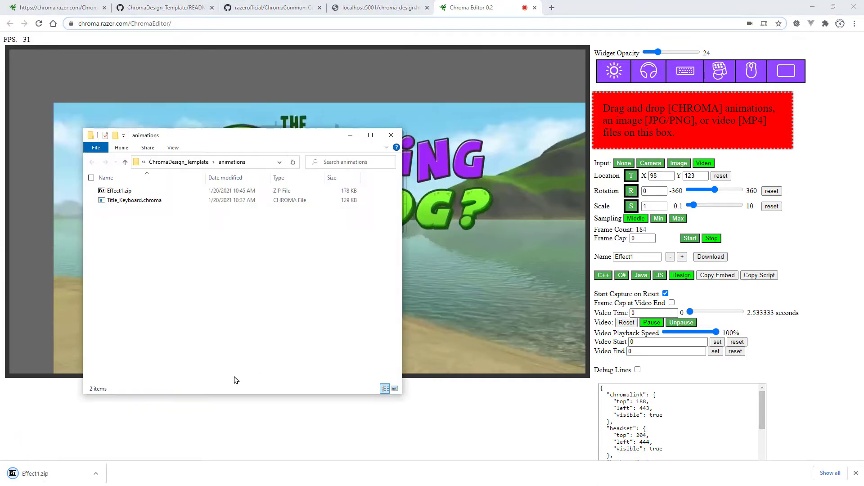
right_click(124, 193)
mouse_move(77, 213)
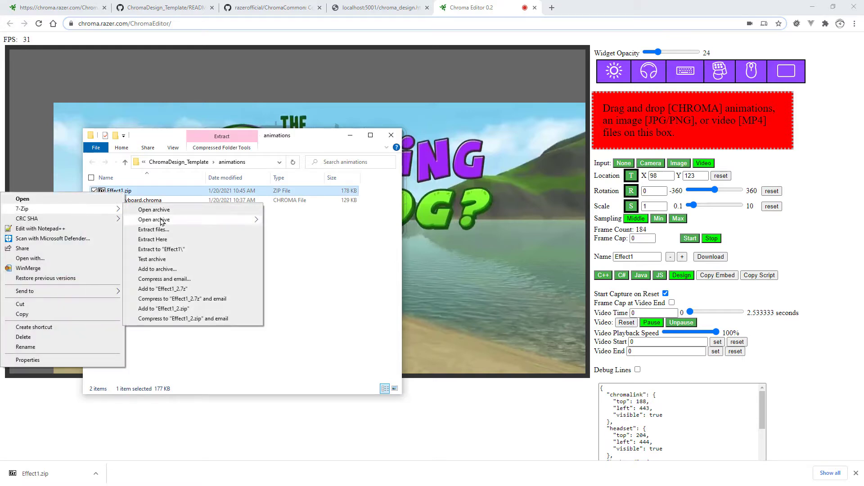
click(170, 246)
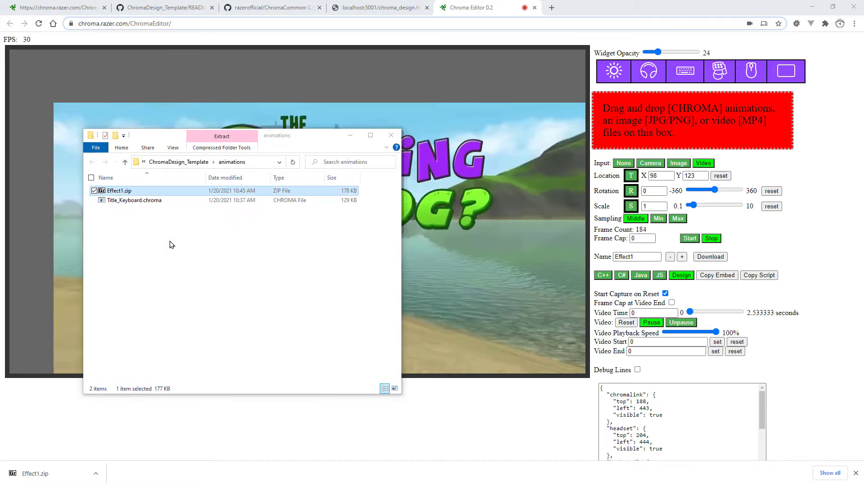
click(153, 279)
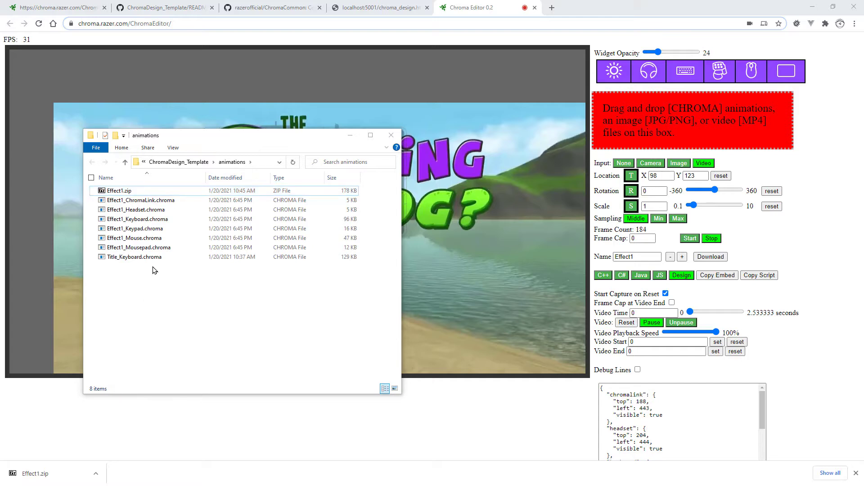
click(157, 220)
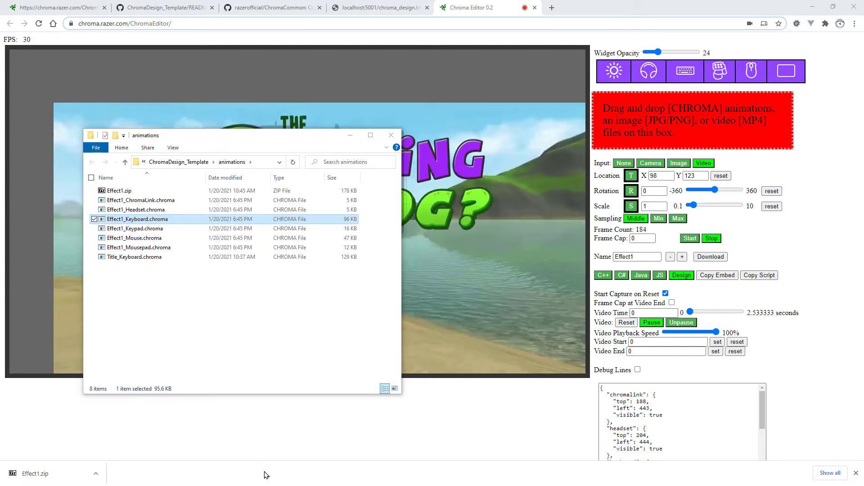
key(Delete)
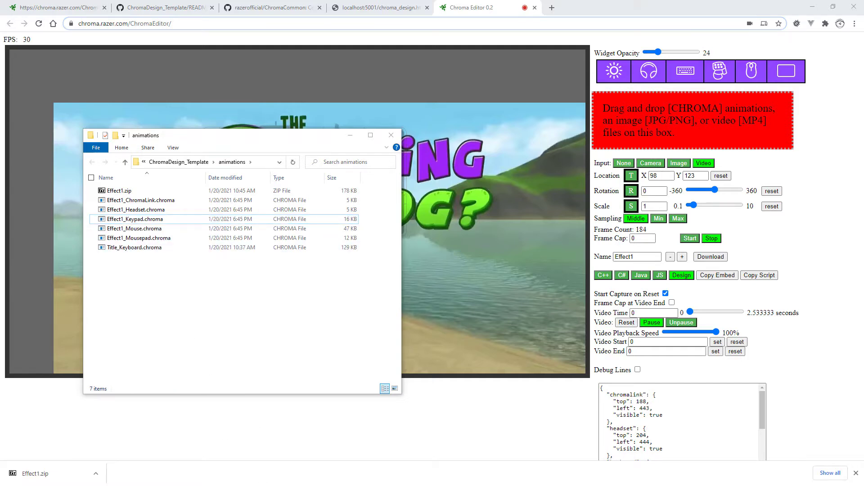
Return to the browser and view the Scrolling Text effect on the localhost chroma_design.html page
key(alt+Tab)
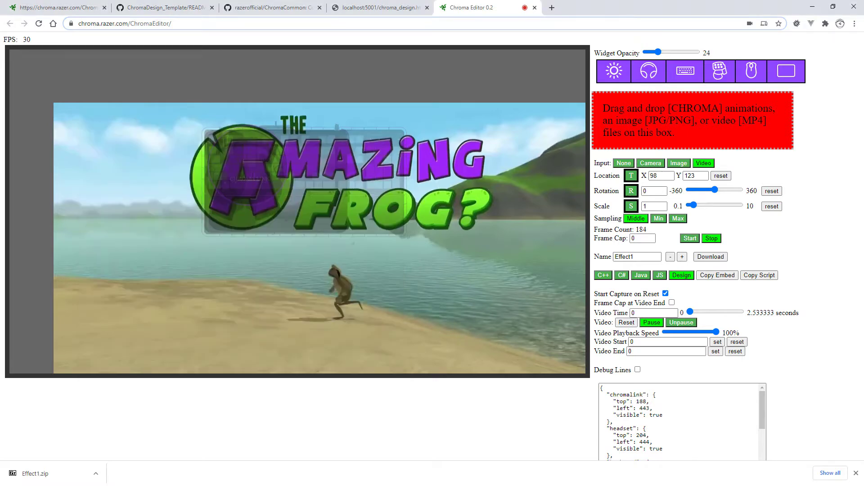
click(377, 6)
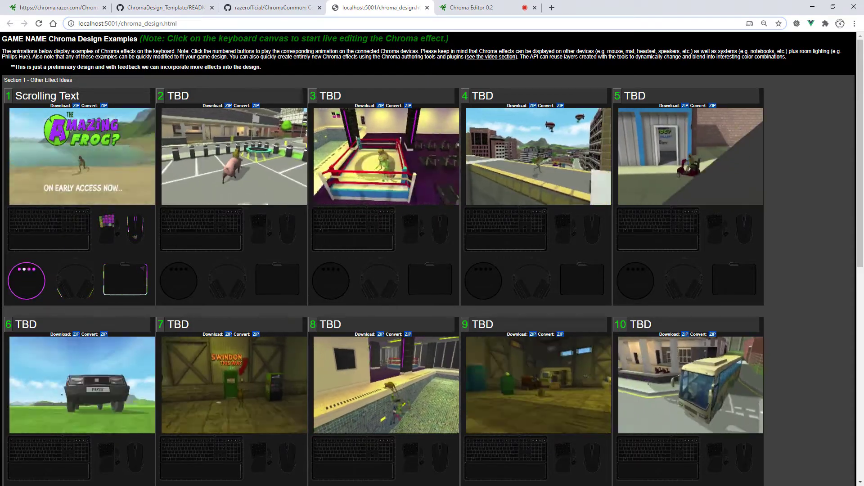
In Atom, delete the second reduceFrames line from showEffect1.onclick in chroma_design.html, save, and reload the localhost page in the browser
key(alt+Tab)
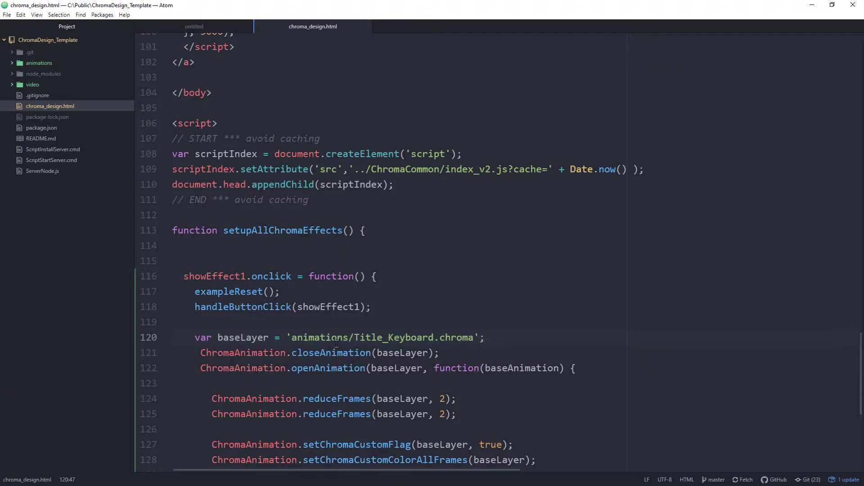
scroll(336, 345, down, 3)
scroll(336, 344, down, 1)
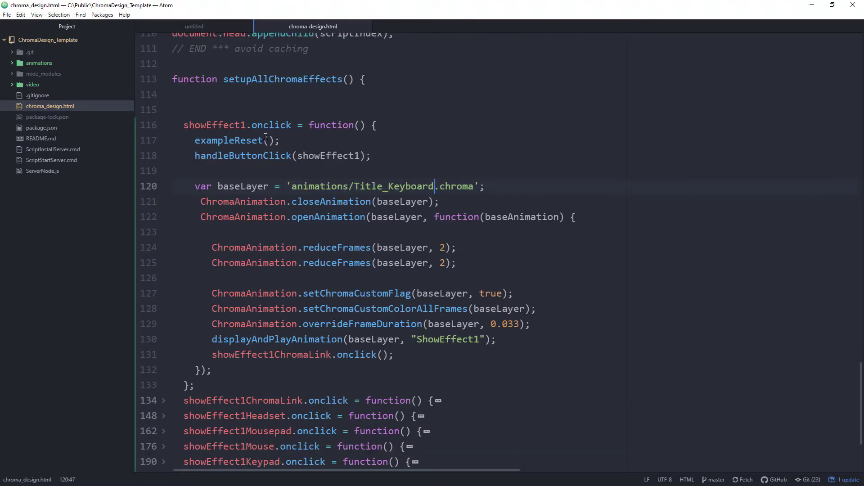
click(304, 264)
key(shift+Home)
key(shift+Home)
key(Delete)
key(Delete)
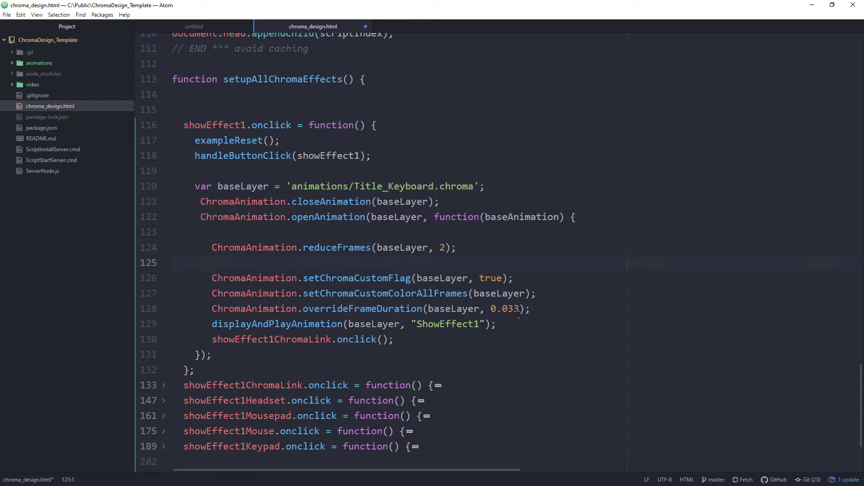
key(alt+Tab)
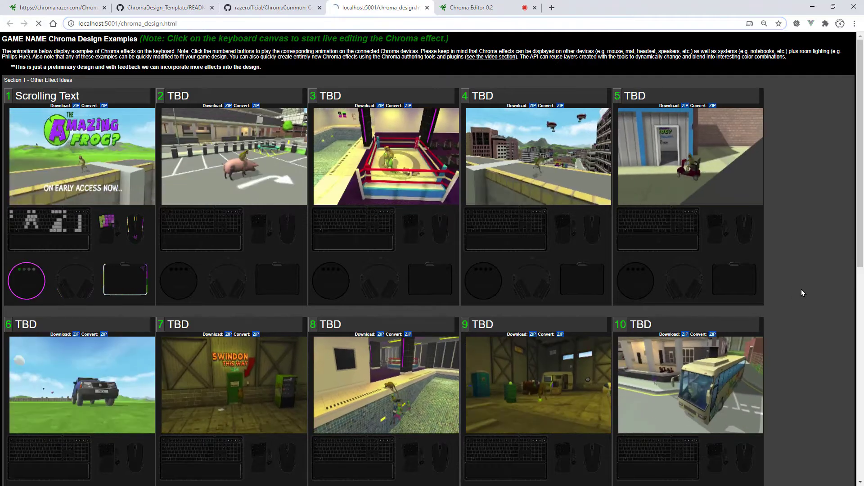
key(F5)
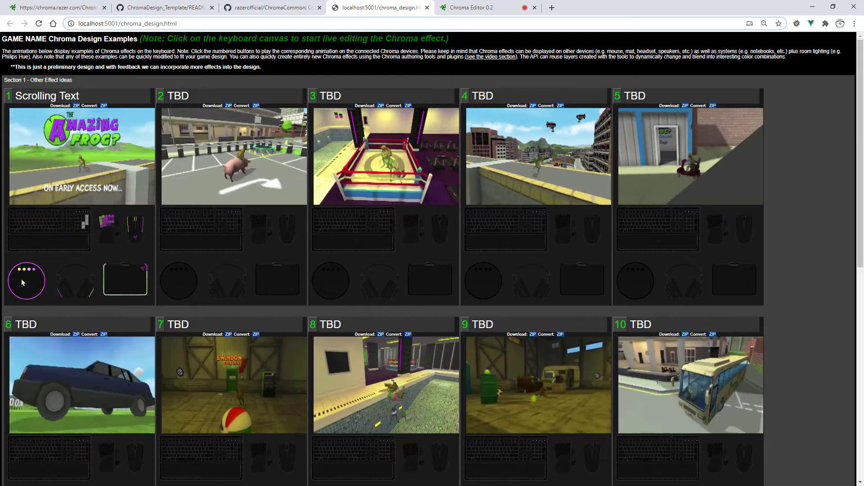
Back in Atom, unfold the showEffect1 Keypad, Mouse, Mousepad, Headset and ChromaLink onclick functions
key(alt+Tab)
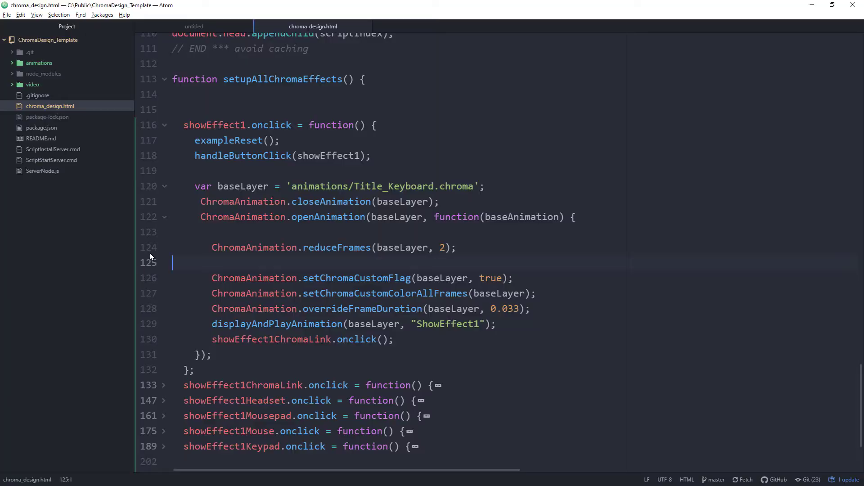
scroll(212, 354, down, 2)
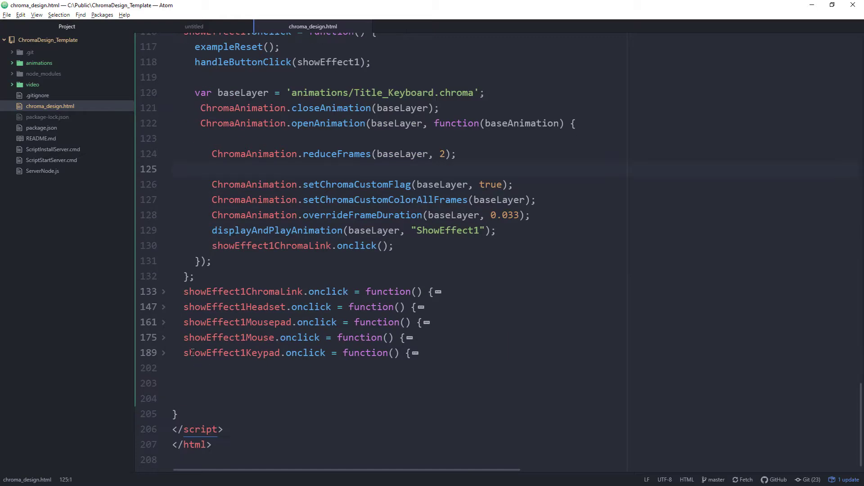
click(162, 353)
click(164, 338)
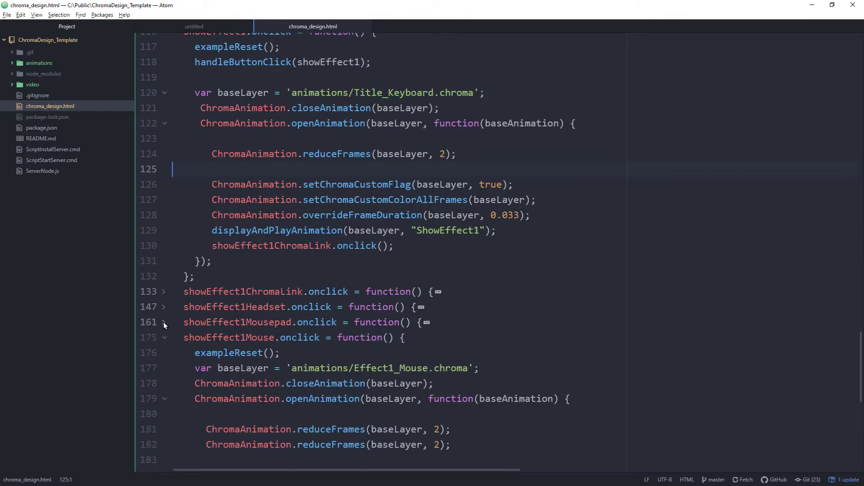
click(164, 323)
click(162, 306)
click(164, 292)
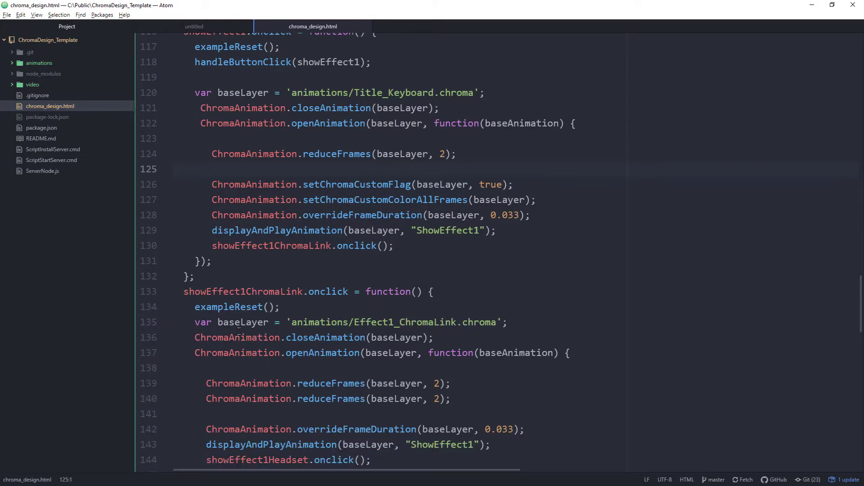
Delete the second reduceFrames line from both showEffect1ChromaLink.onclick and showEffect1Headset.onclick
scroll(476, 296, down, 2)
drag(486, 287, 146, 287)
key(BackSpace)
key(BackSpace)
scroll(429, 314, down, 3)
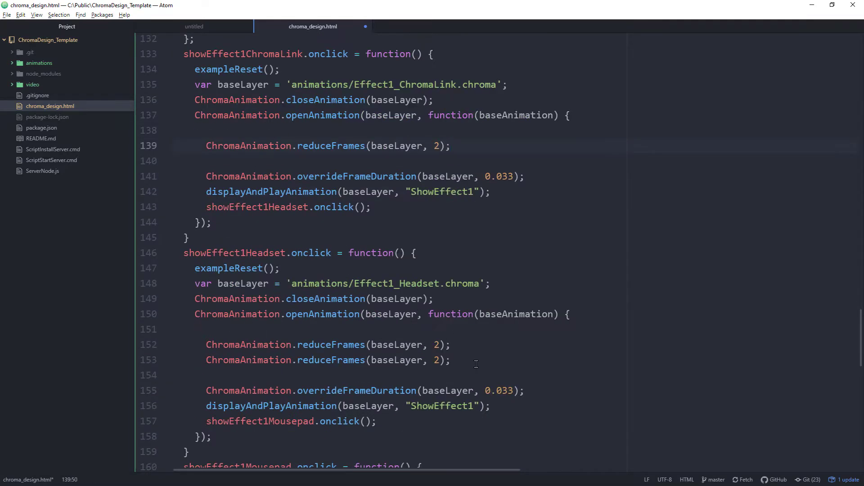
drag(476, 364, 154, 361)
key(BackSpace)
key(BackSpace)
Delete the second reduceFrames line from showEffect1Mousepad.onclick
scroll(309, 365, down, 2)
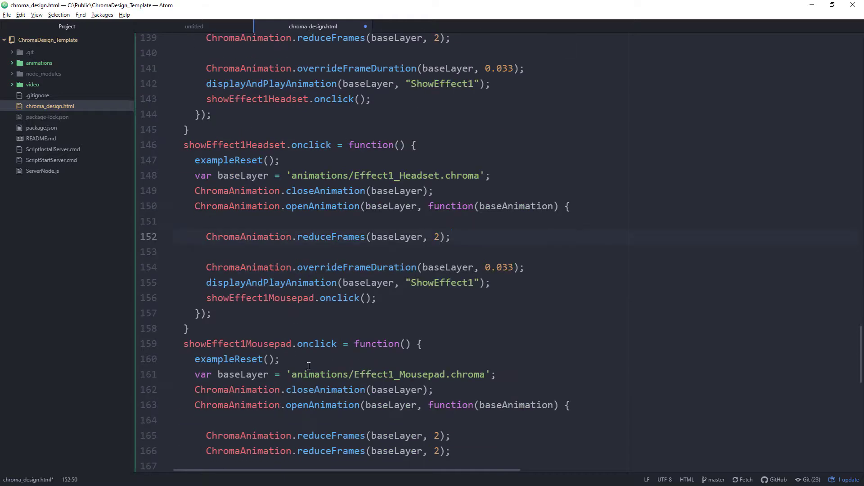
scroll(308, 366, down, 2)
drag(479, 344, 179, 343)
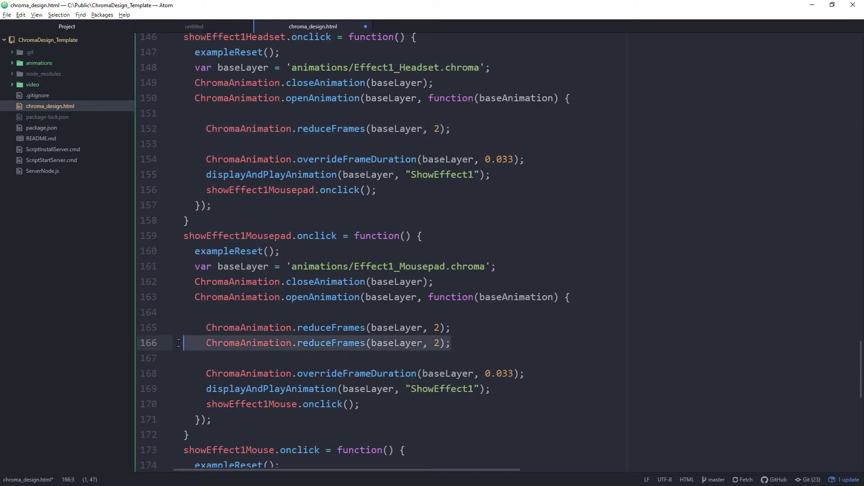
Delete the duplicate reduceFrames line from the showEffect1Mousepad, showEffect1Mouse and showEffect1Keypad click handlers and save chroma_design.html
key(BackSpace)
key(BackSpace)
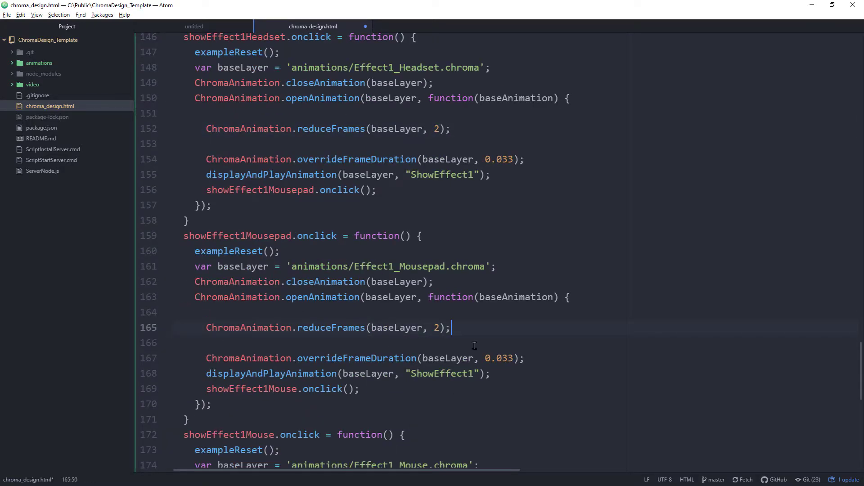
scroll(475, 346, down, 3)
drag(469, 390, 165, 392)
key(BackSpace)
key(BackSpace)
scroll(325, 368, down, 5)
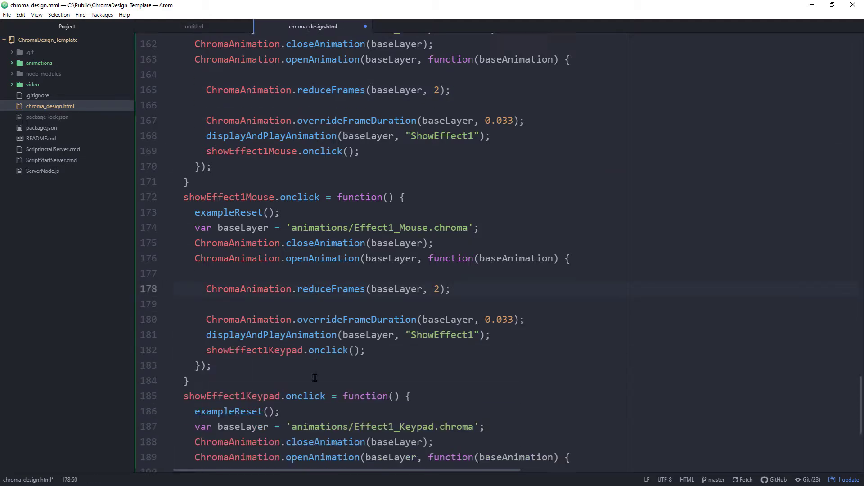
drag(484, 352, 171, 352)
key(BackSpace)
key(BackSpace)
scroll(314, 363, down, 1)
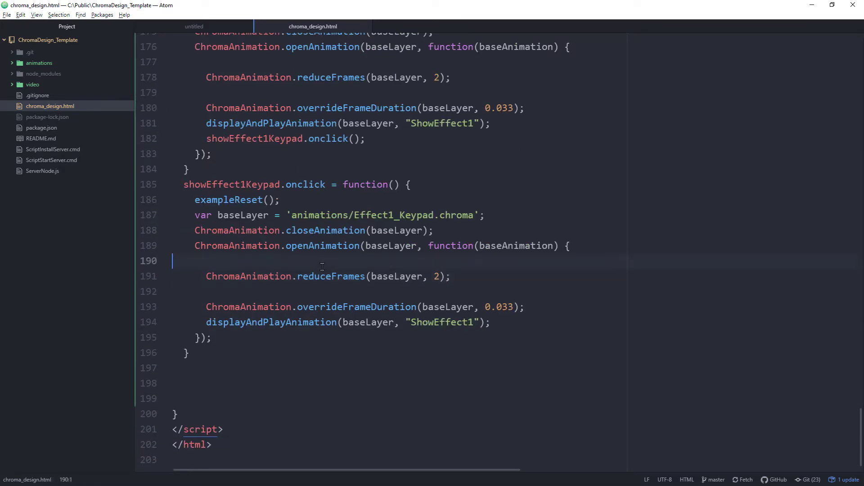
Switch to the browser, reload the Chroma design page to check the effect, and return to the Atom editor
key(alt+Tab)
key(F5)
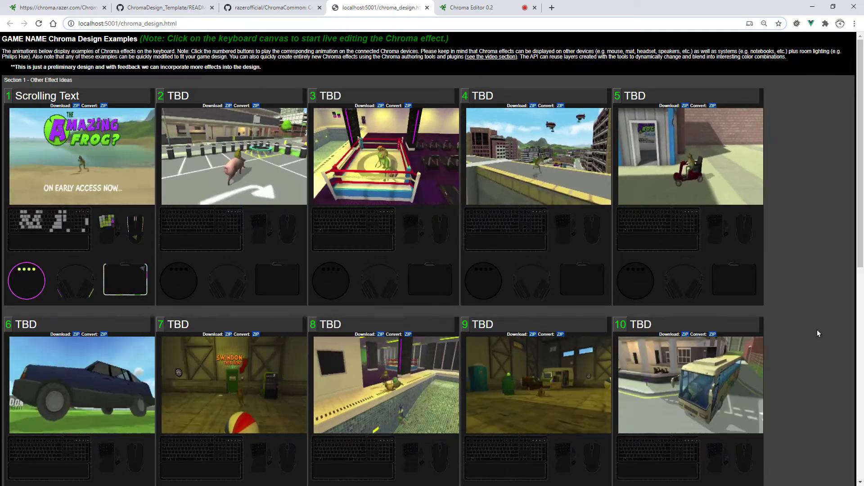
key(alt+Tab)
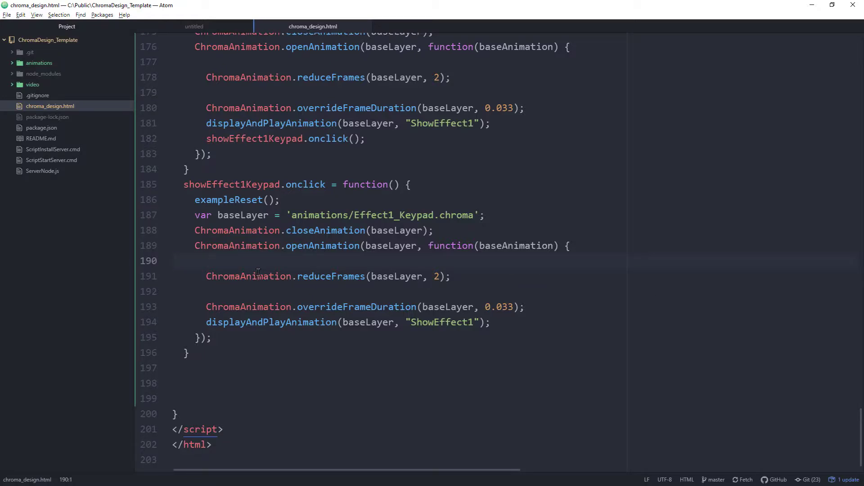
Insert a new line with a blank line before it below the reduceFrames call in the showEffect1 click handler
scroll(258, 272, up, 15)
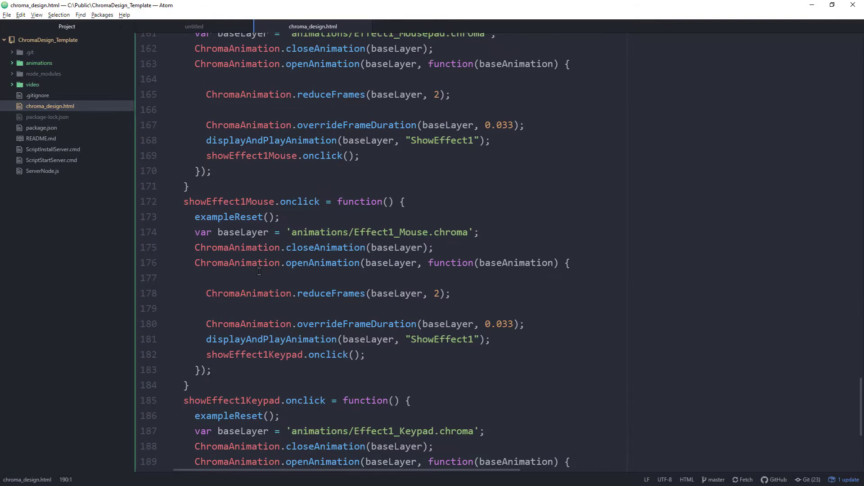
scroll(257, 272, up, 6)
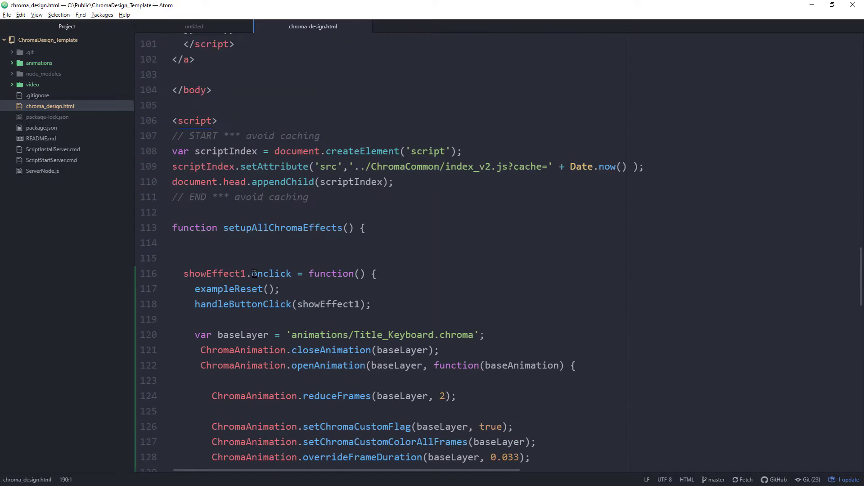
scroll(242, 303, down, 2)
click(230, 266)
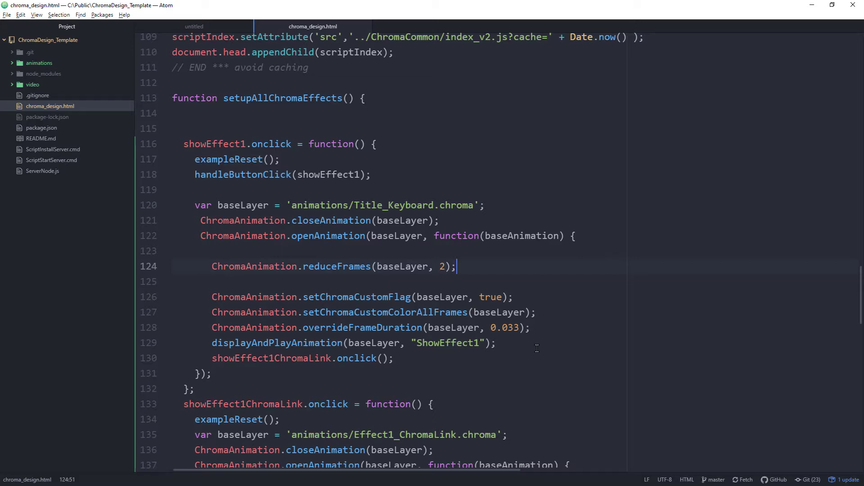
key(Return)
key(Return)
text(var)
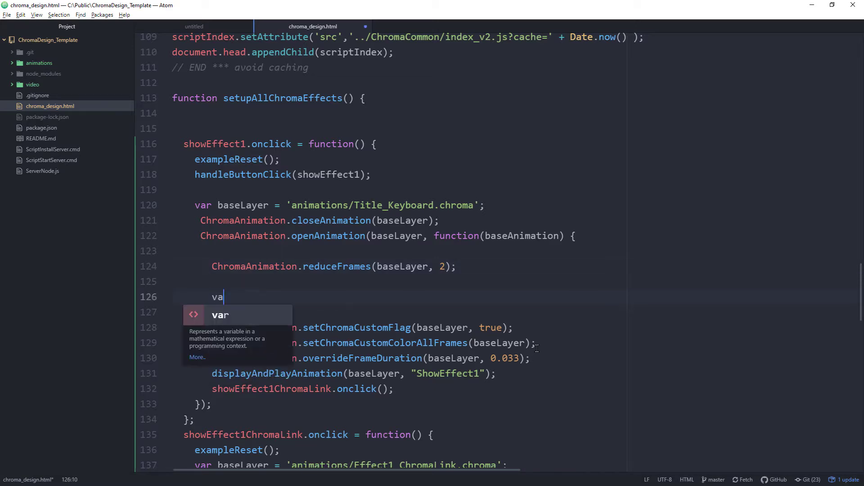
key(BackSpace)
key(BackSpace)
key(BackSpace)
key(BackSpace)
Declare the first color on the new line with "let color1 = ChromaAnimation.getRGB(255, 0, 255);"
text(l)
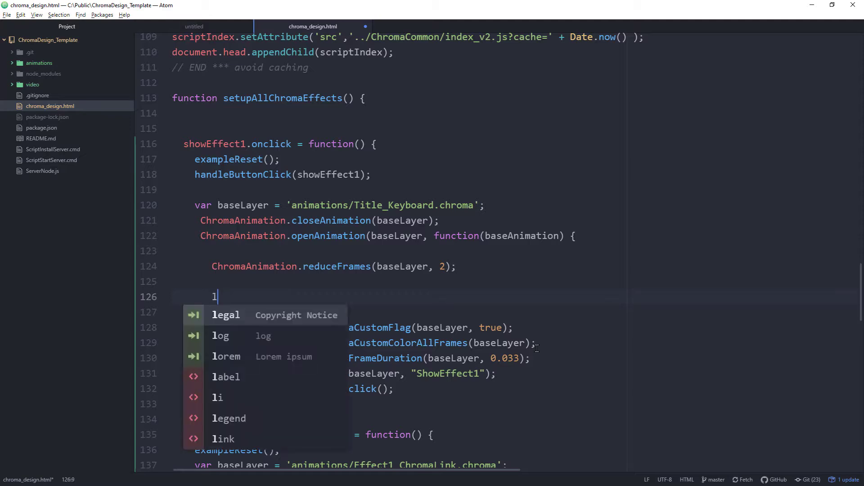
text(et col)
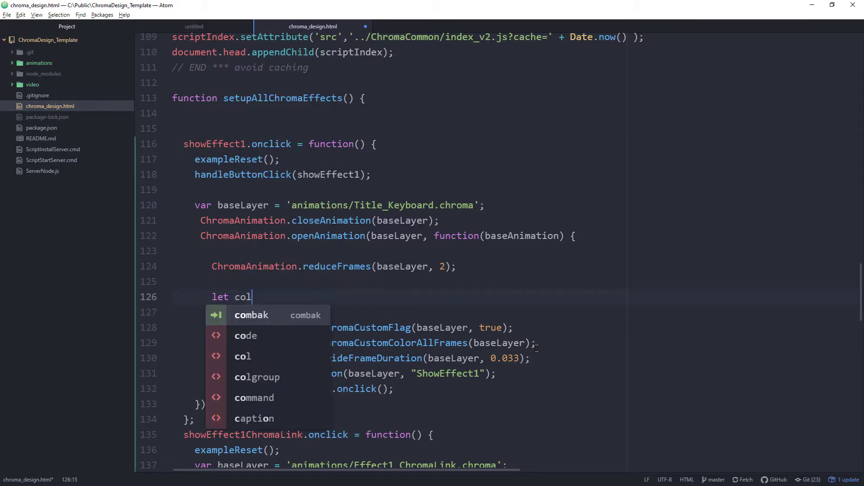
text(or1 = )
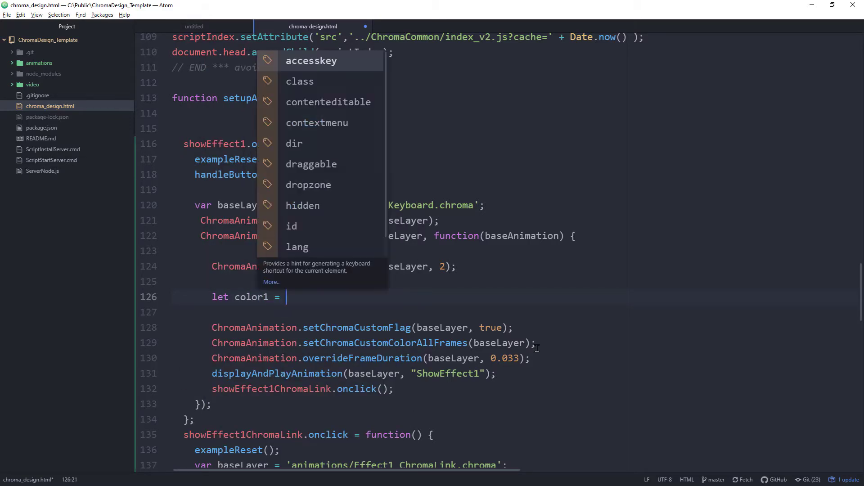
text(ChromaAnimat)
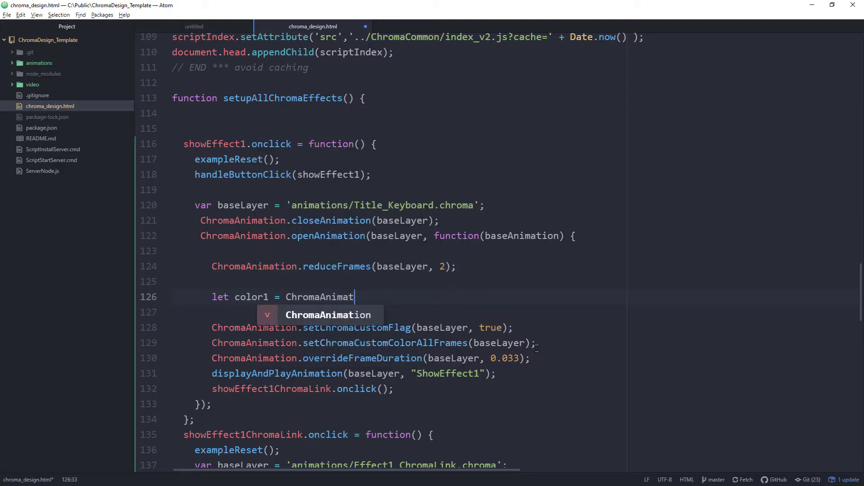
text(ion)
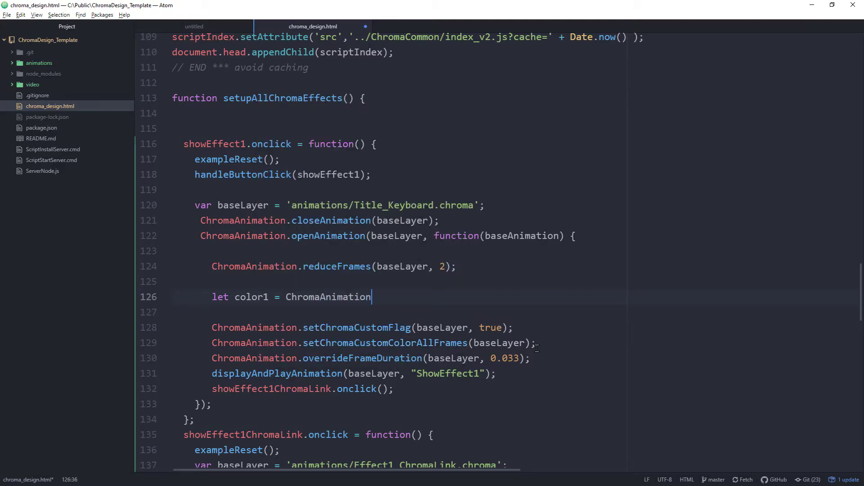
text(.getRGB(200,)
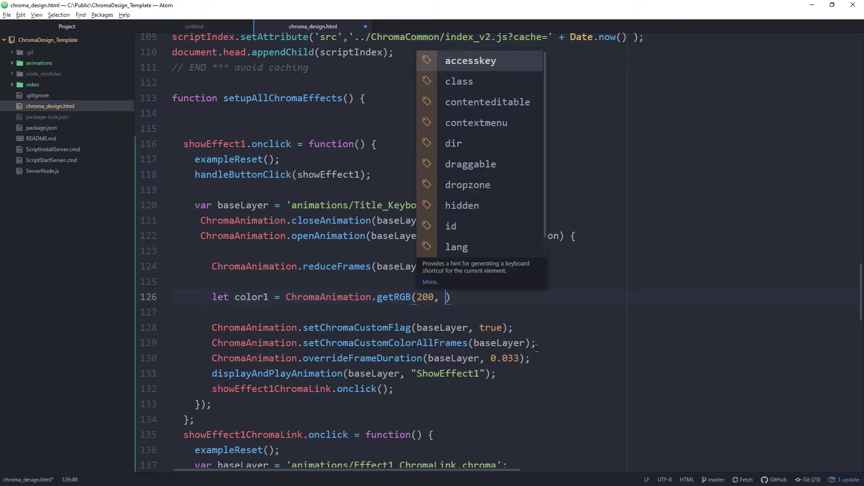
key(BackSpace)
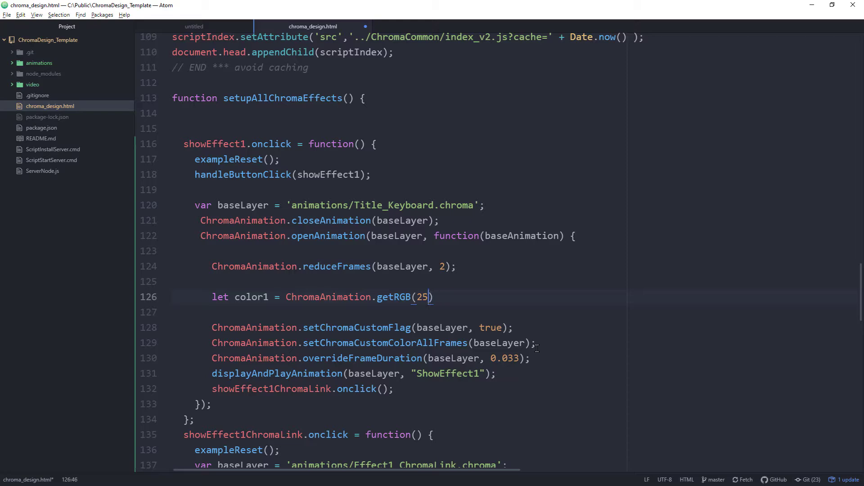
text(5, 0, 255)
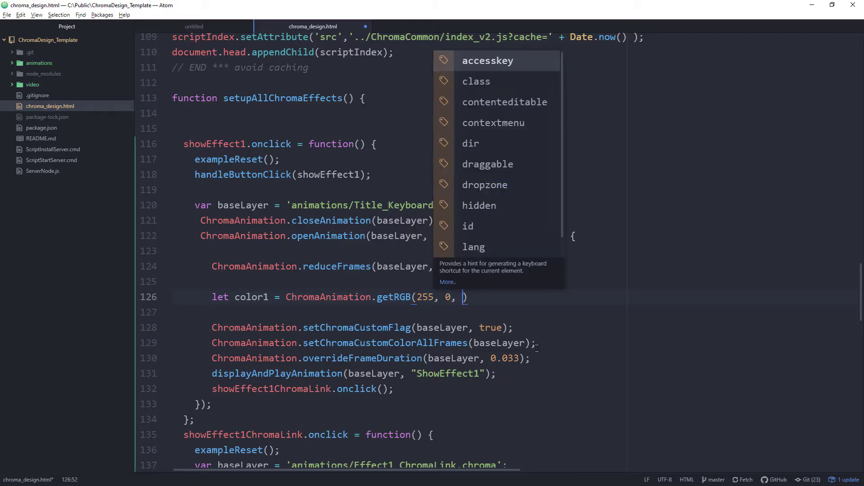
Duplicate the color1 declaration on the line below and rename the copied variable color2
key(shift+Home)
key(ctrl+c)
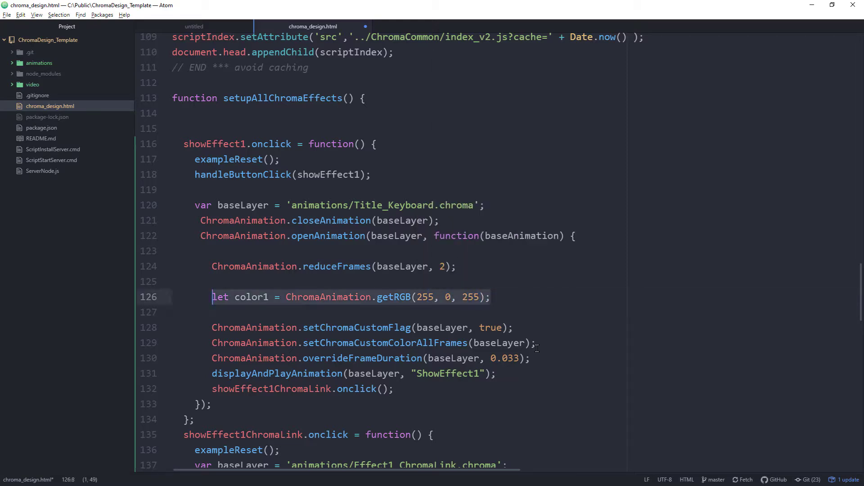
key(End)
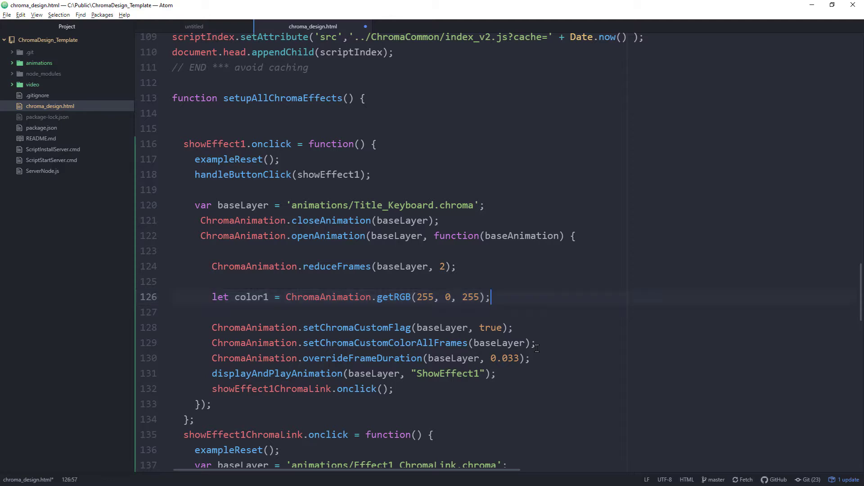
key(Return)
key(ctrl+v)
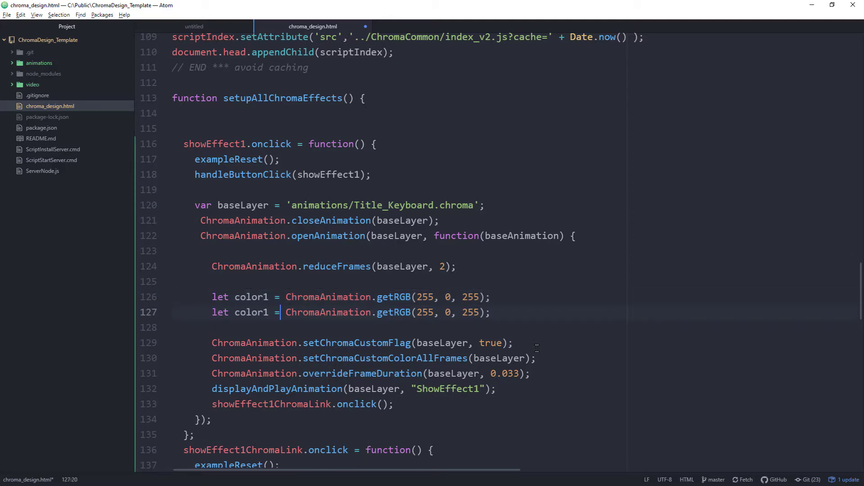
key(Delete)
text(2)
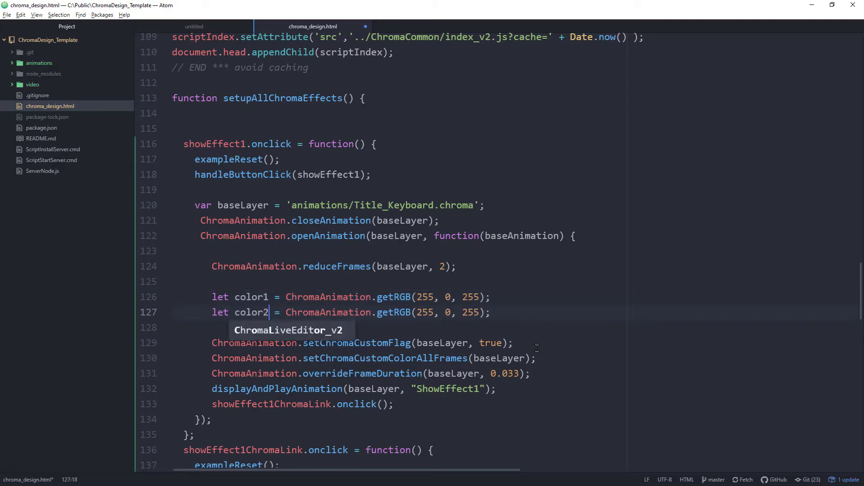
Set the getRGB arguments of color2 to 0, 255, 0
key(Right)
key(Right)
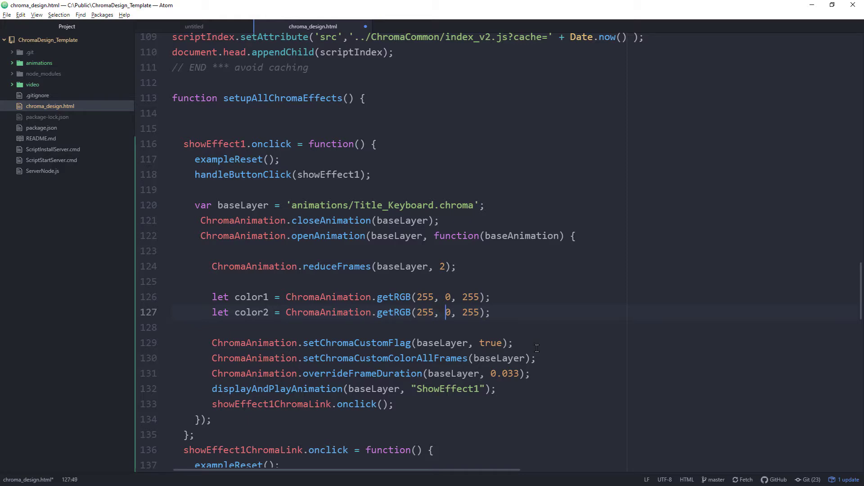
key(shift+Right)
text(255)
key(Right)
key(Right)
key(shift+Right)
key(shift+Right)
key(shift+Right)
text(0)
key(Left)
key(shift+Left)
key(shift+Left)
key(shift+Left)
text(0)
Add "ChromaAnimation.multiplyTargetColorLerpAllFrames(baseLayer, color1, color2);" below the color declarations and save the file
key(ctrl+shift+Right)
key(ctrl+c)
key(End)
key(Return)
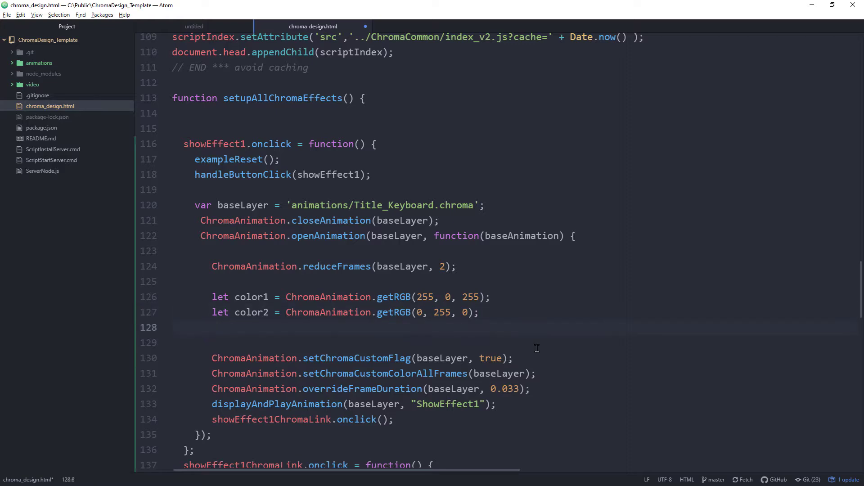
key(ctrl+v)
text(.mu)
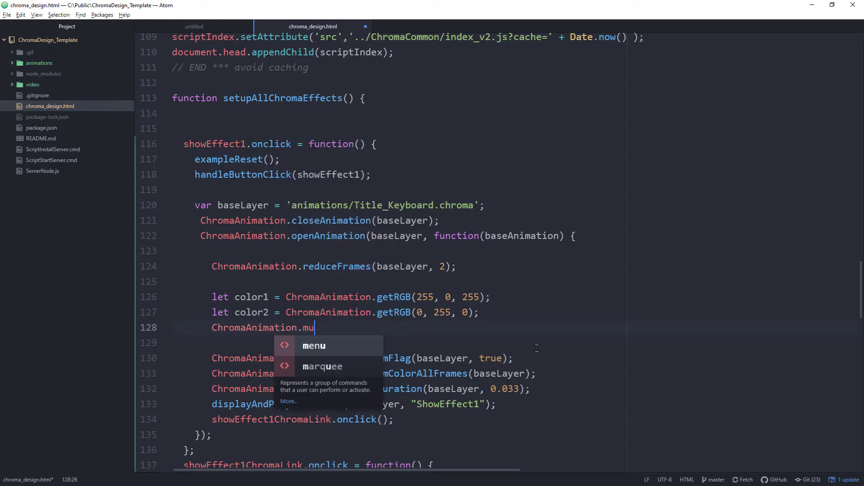
text(ltiplyTargetColorLerpAllFrame)
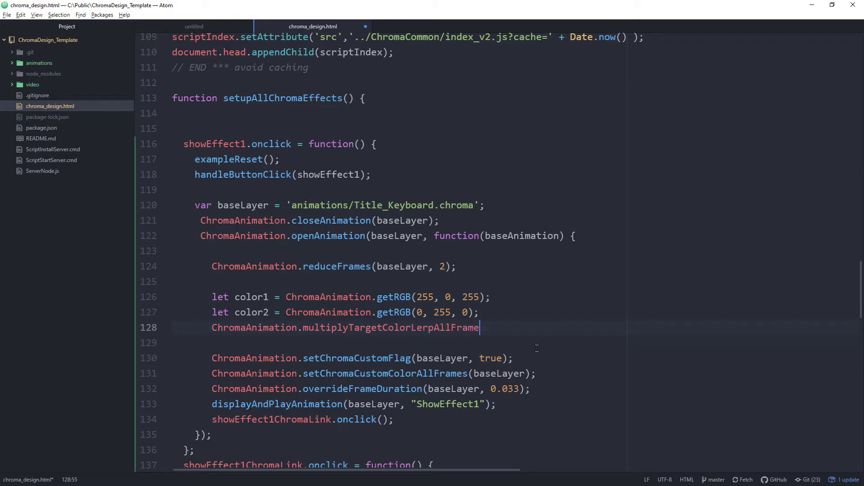
text(s(baseLayer, color1, color)
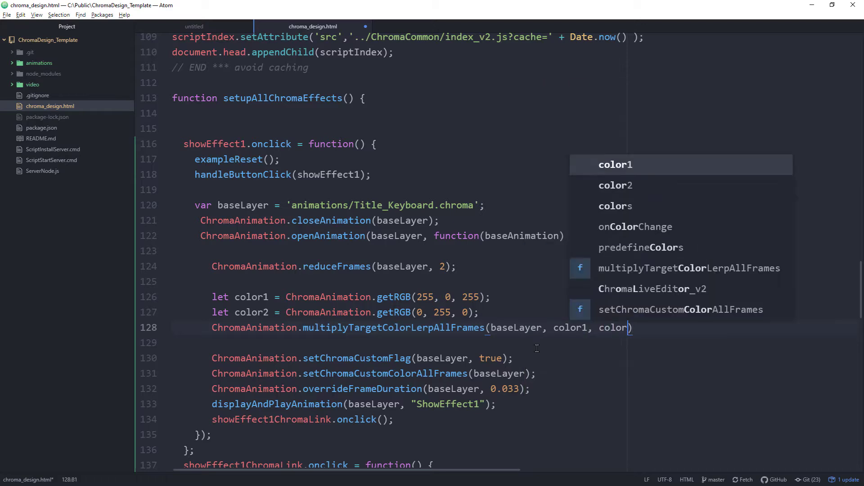
text(2))
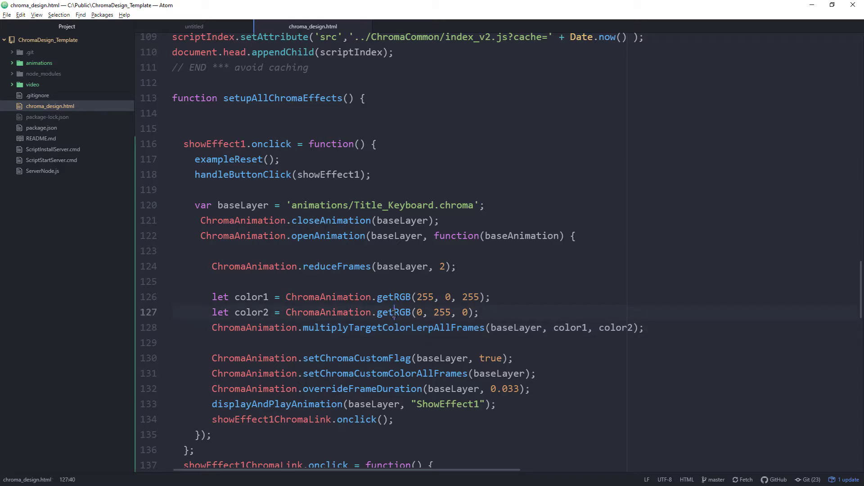
Switch to the browser, reload the Chroma design page, and open the live editor for the Scrolling Text keyboard effect
click(397, 294)
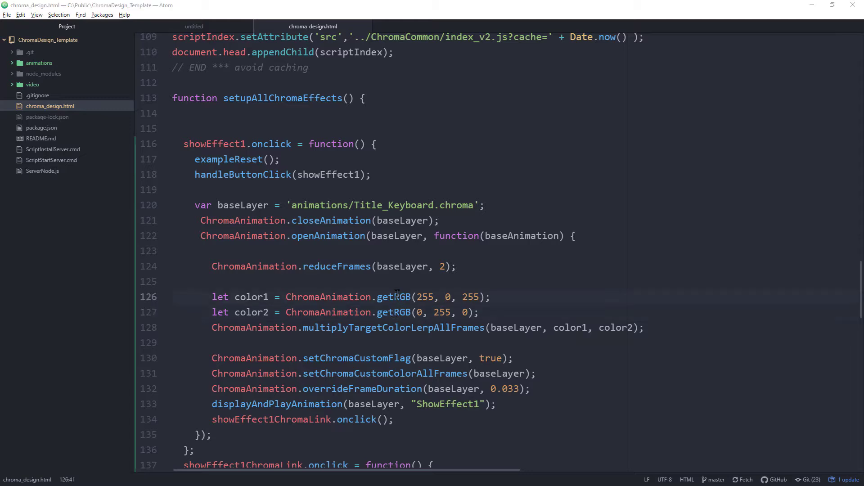
key(alt+Tab)
key(F5)
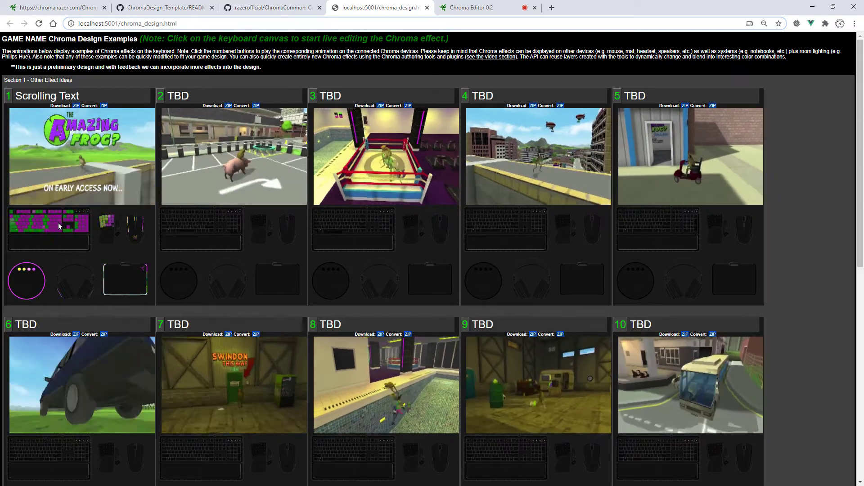
click(58, 222)
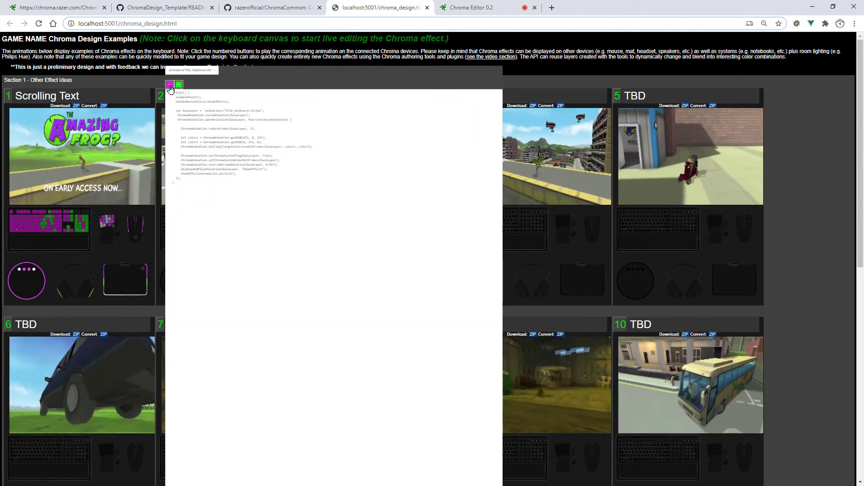
Darken color1 from magenta to the dark purple RGB 50,5,50 with the live editor's color picker and confirm it
click(169, 85)
click(190, 123)
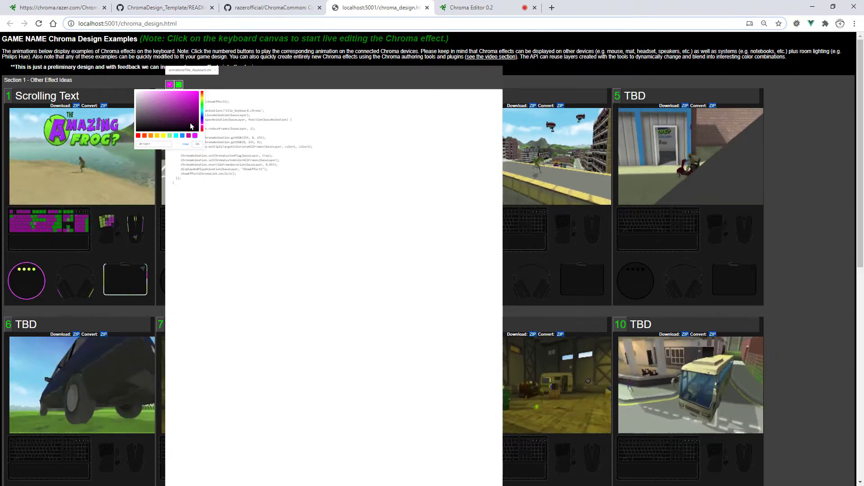
click(192, 123)
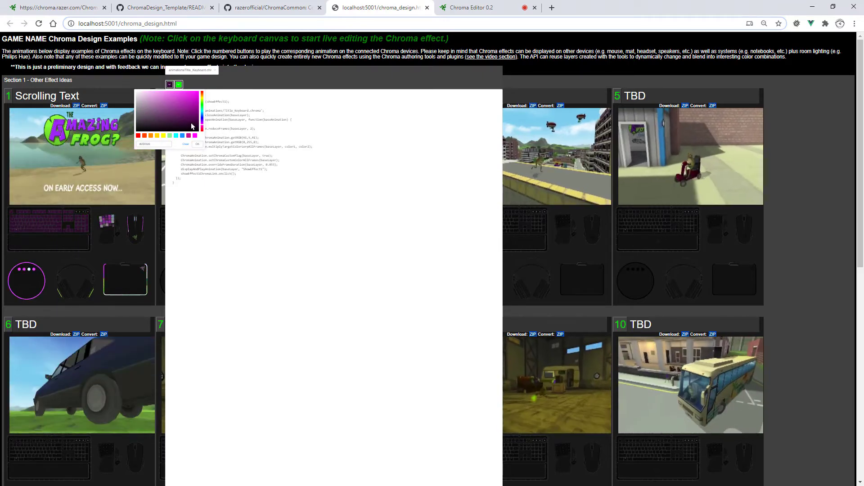
click(191, 124)
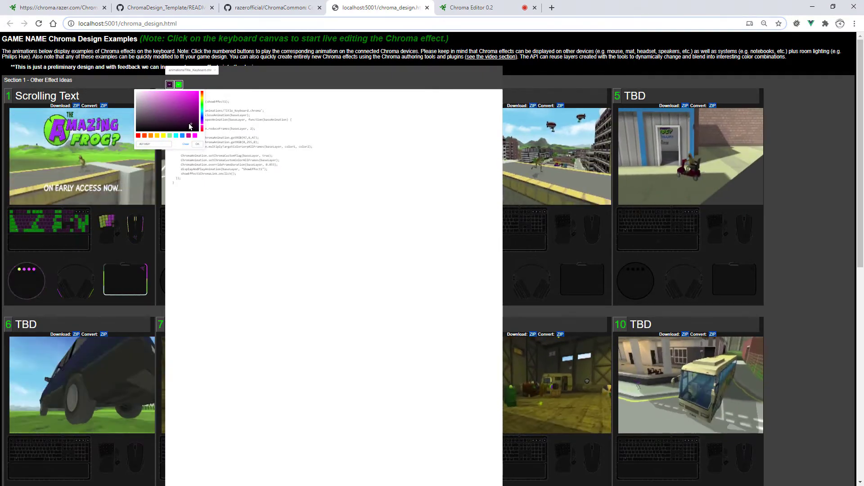
click(188, 123)
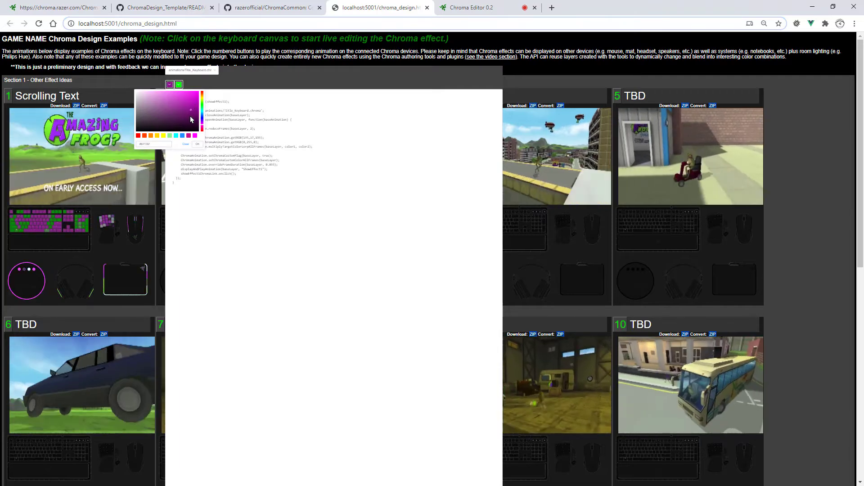
click(193, 124)
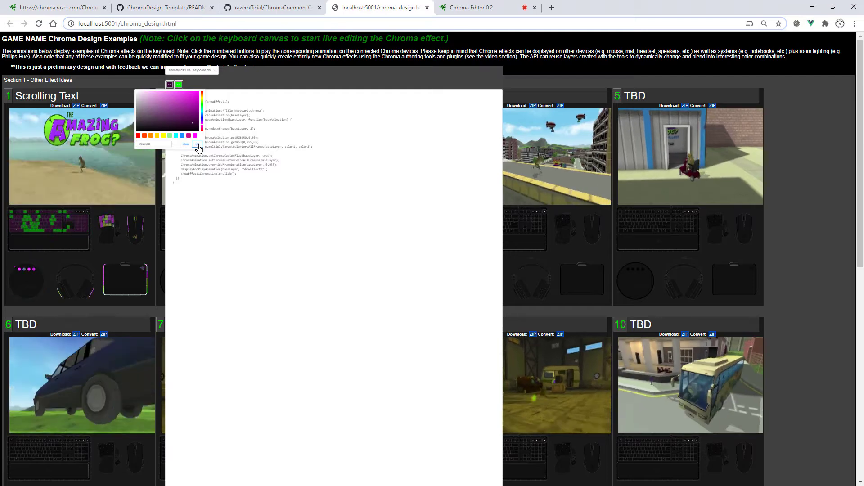
click(198, 145)
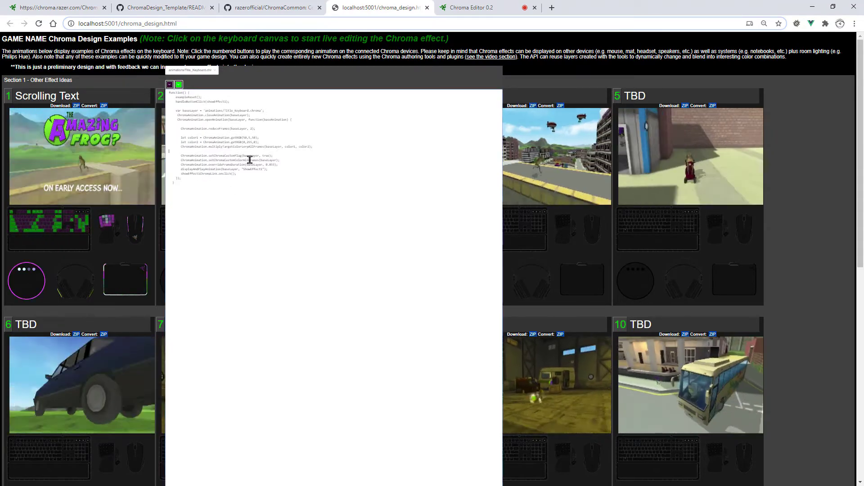
Copy the color1 and color2 declarations together with the multiplyTargetColorLerpAllFrames line from the live editor's code
key(shift+Home)
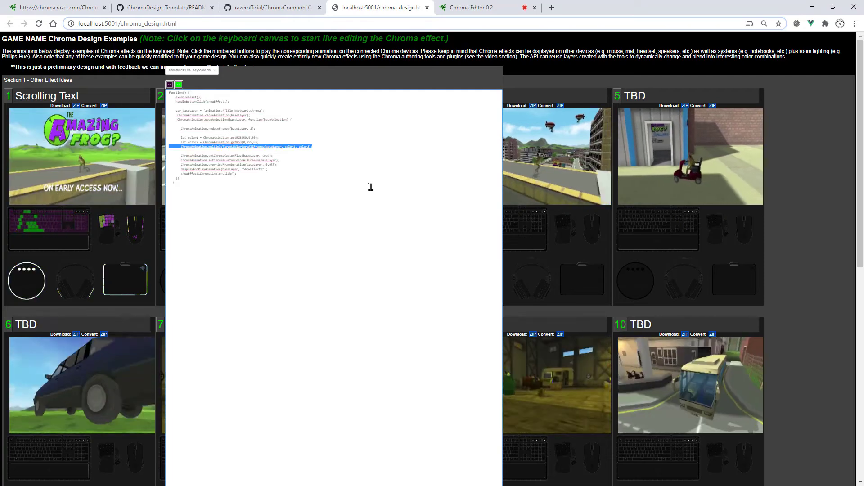
key(shift+Up)
key(shift+Up)
key(ctrl+c)
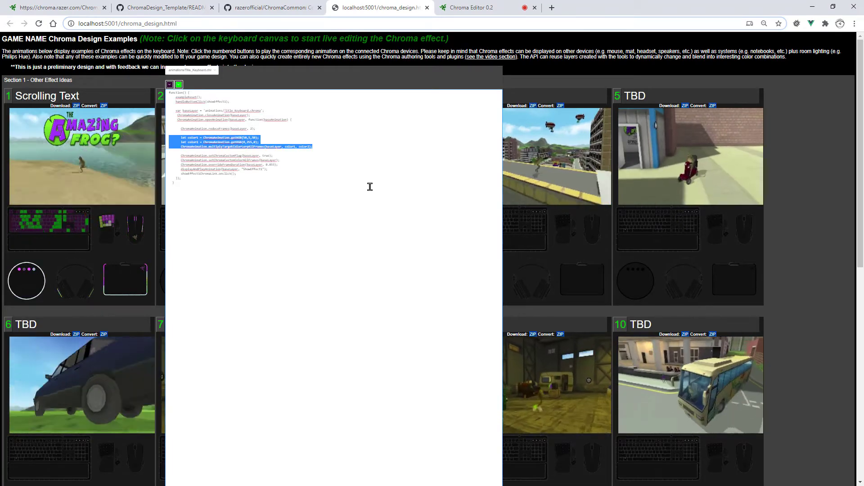
Switch to Atom, replace the same three color lines in showEffect1 with the copied code, and save chroma_design.html
key(alt+Tab)
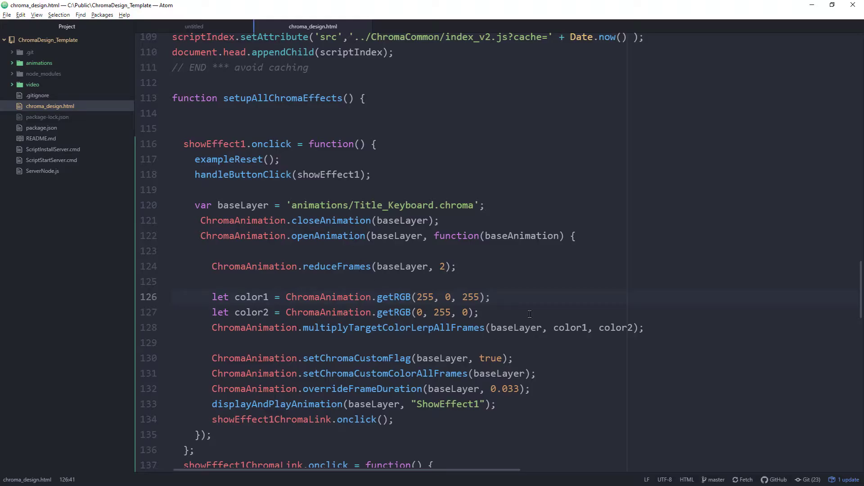
drag(148, 327, 96, 298)
key(ctrl+v)
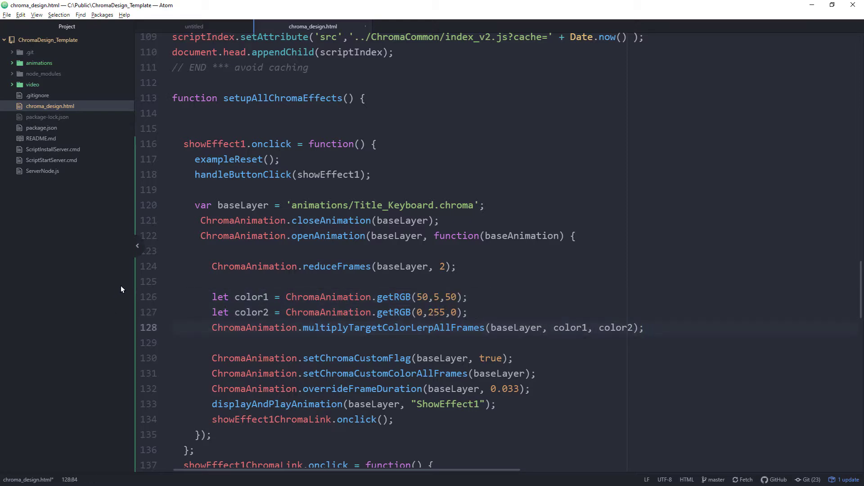
key(ctrl+s)
Switch to the browser, reload the Chroma design page, and check the darker background on the Scrolling Text keyboard
key(alt+Tab)
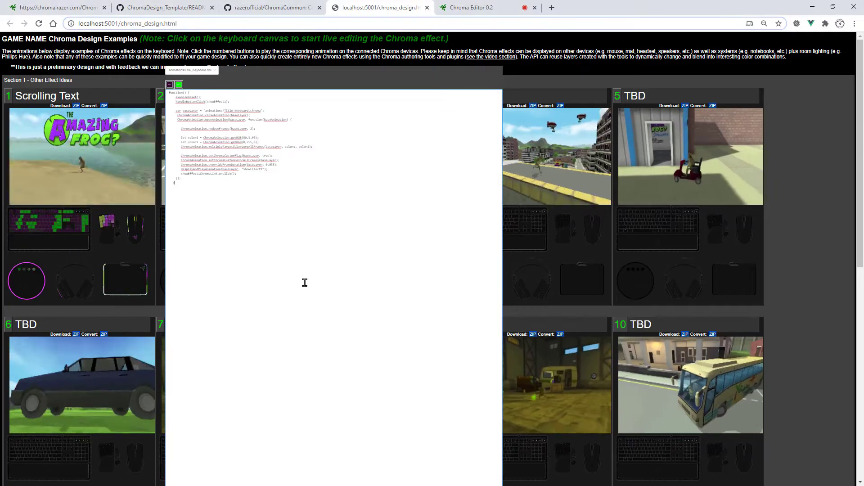
key(F5)
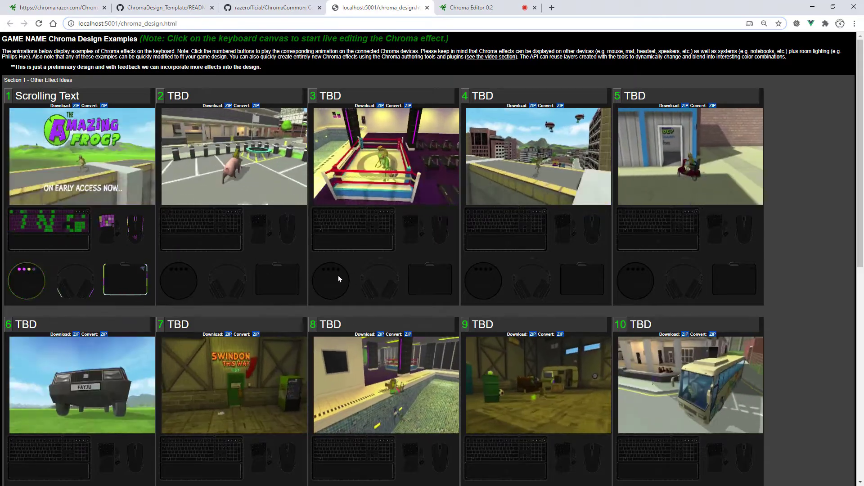
key(alt+Tab)
scroll(285, 313, down, 2)
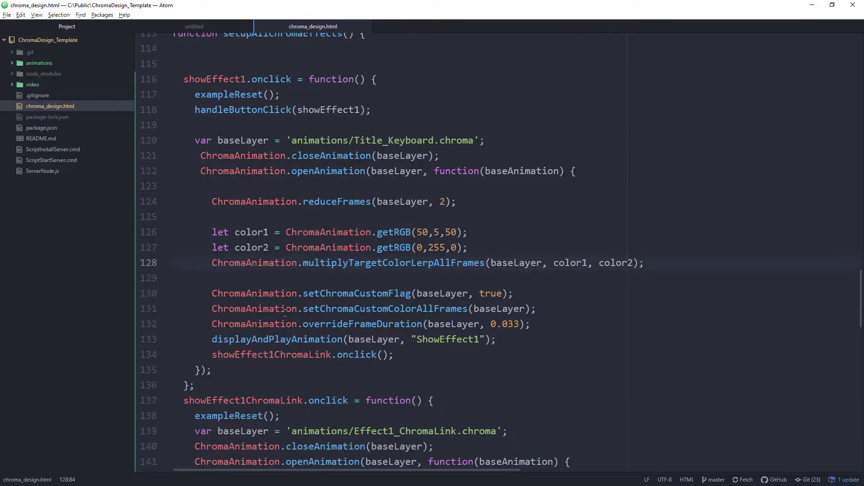
key(alt+Tab)
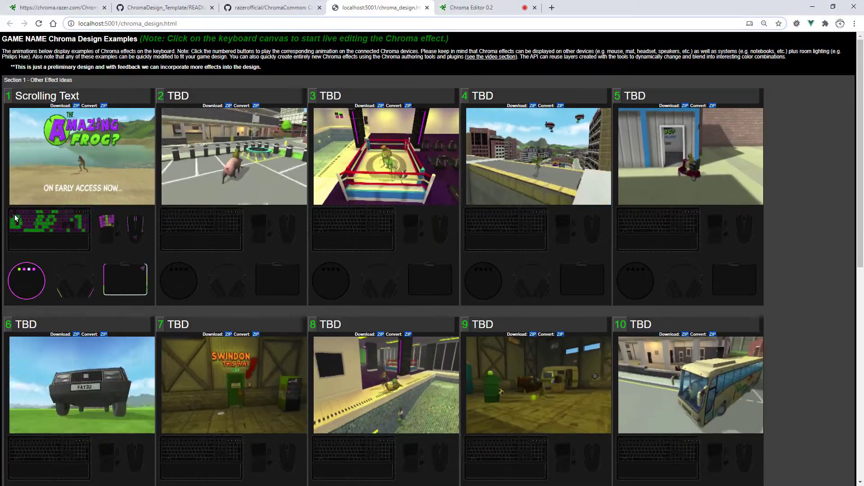
Switch to Atom and, below the multiplyTargetColorLerpAllFrames line, add "let keys = [];" followed by "keys.push(RZKEY.RZKEY_W);"
key(alt+Tab)
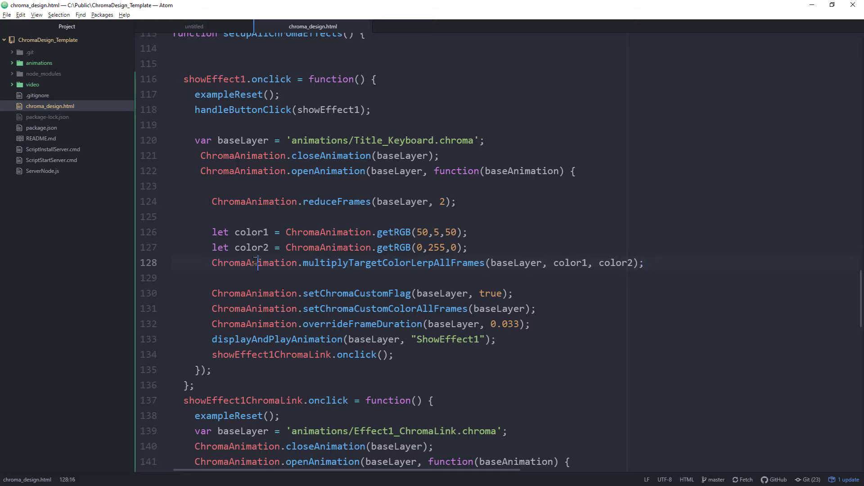
key(End)
key(Return)
key(Return)
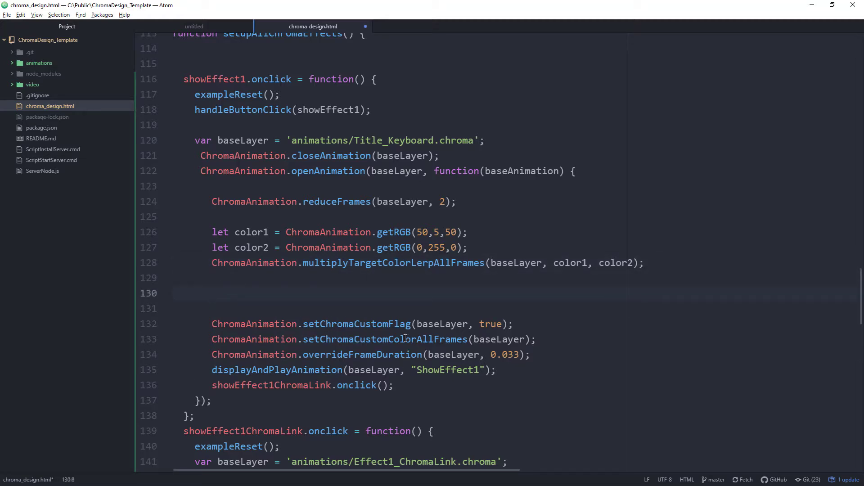
text(let keys = [];)
key(Return)
text(keys.push)
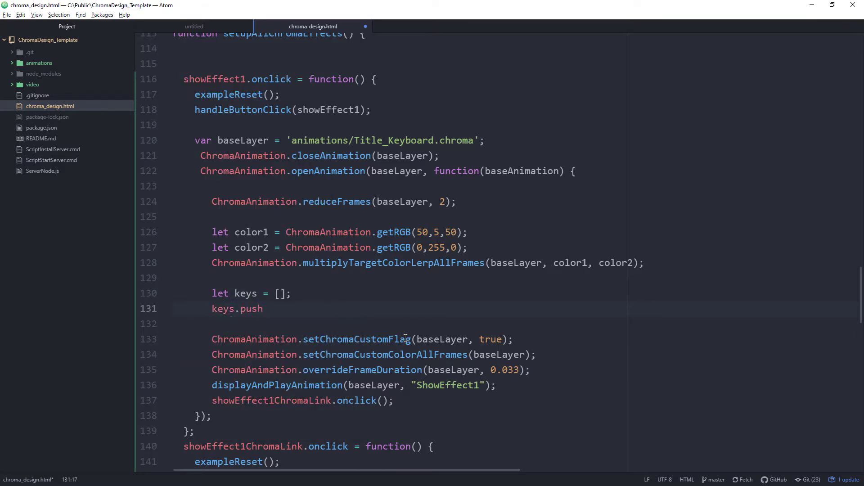
text((RZKEY.RZKEY_W);)
Duplicate the keys.push line three times and change the copies to RZKEY_A, RZKEY_S and RZKEY_D
key(ctrl+shift+d)
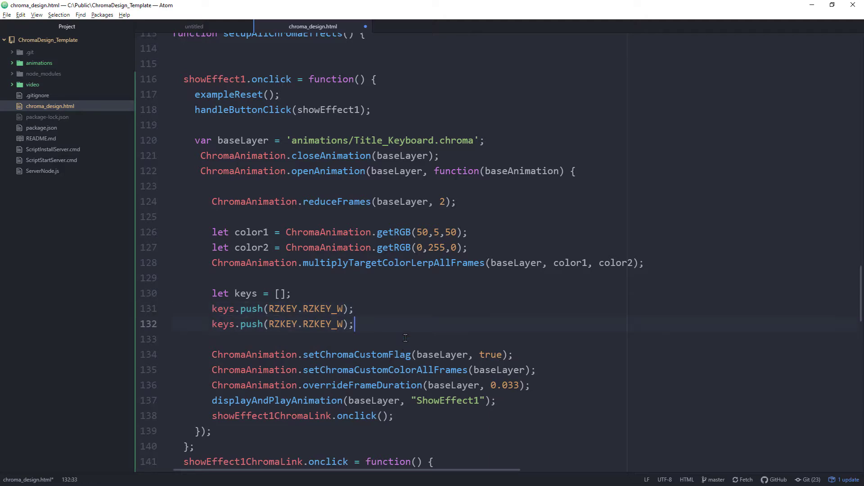
key(End)
text(keys.push(RZKEY.RZKEY_W);)
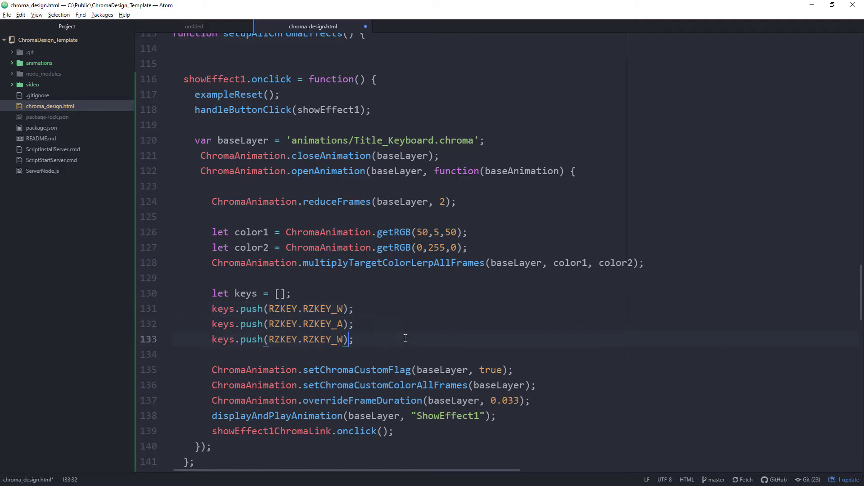
key(End)
text(keys.push(RZKEY.RZKEY_W);)
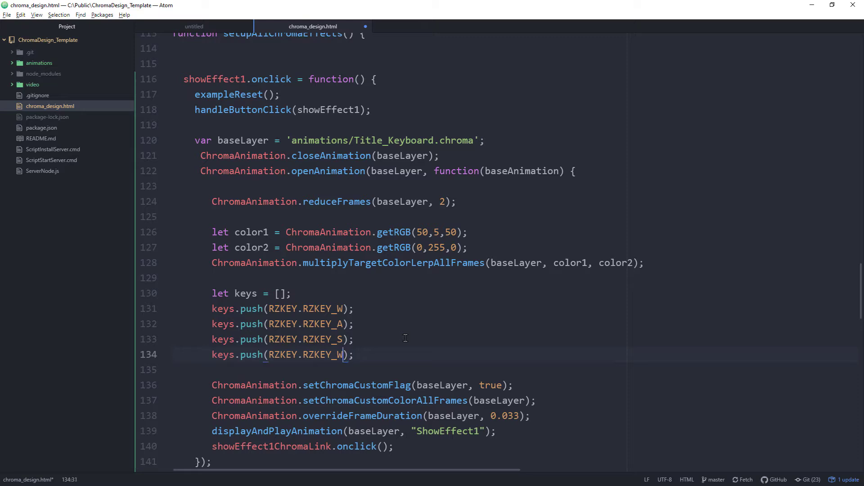
Add "let color = ChromaAnimation.getRGB(255, 255, 0);" below the keys.push lines
key(Return)
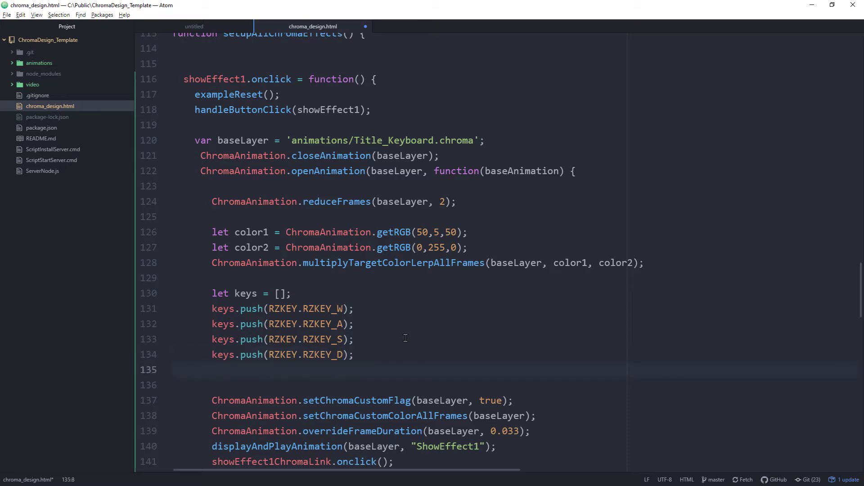
text(let color = ChromaAnima)
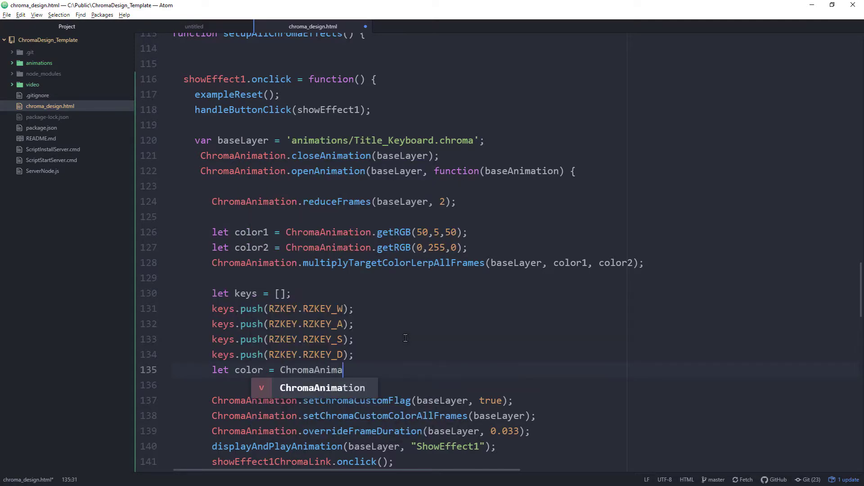
text(tion.getRGB()
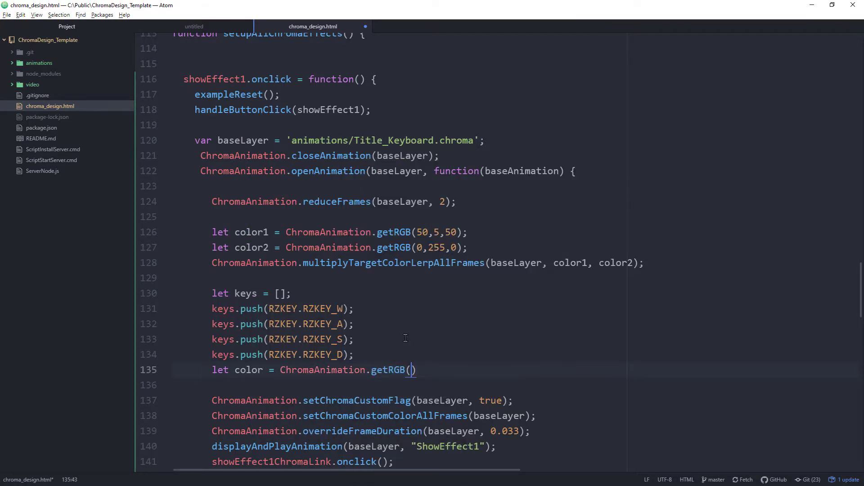
text(255, )
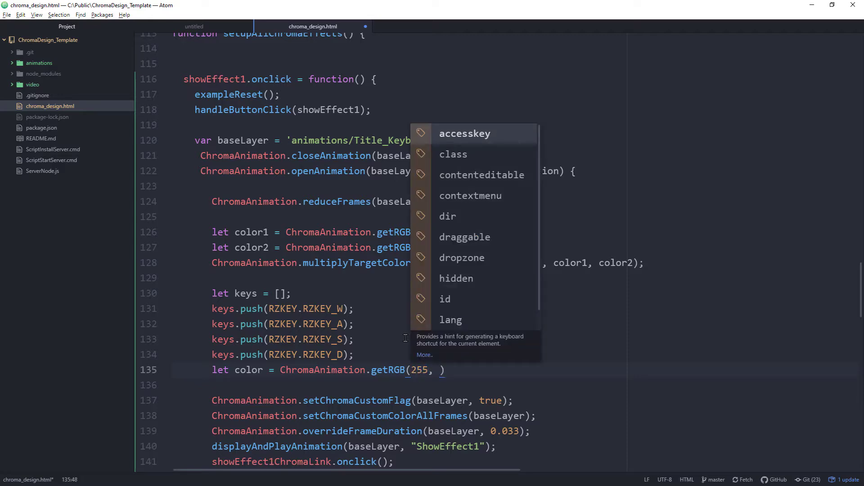
text(255, 0)
Add "ChromaAnimation.setKeysColorAllFrames(baseLayer, keys, color);" below the color declaration
key(Return)
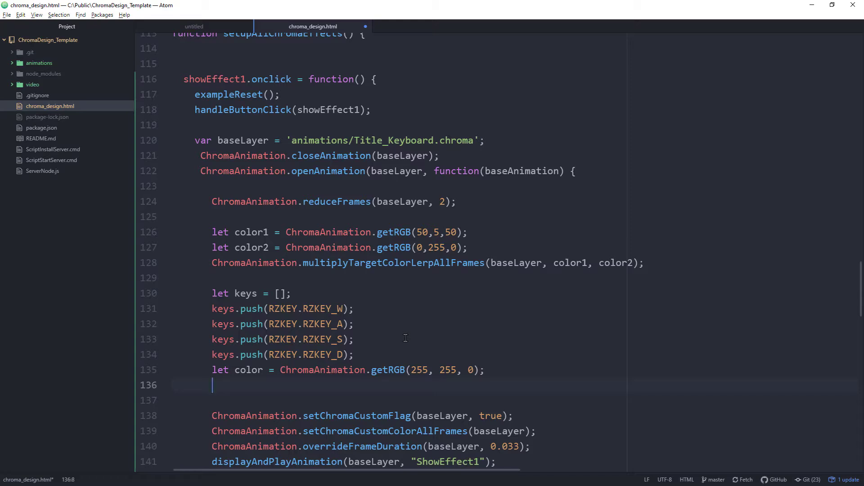
text(C)
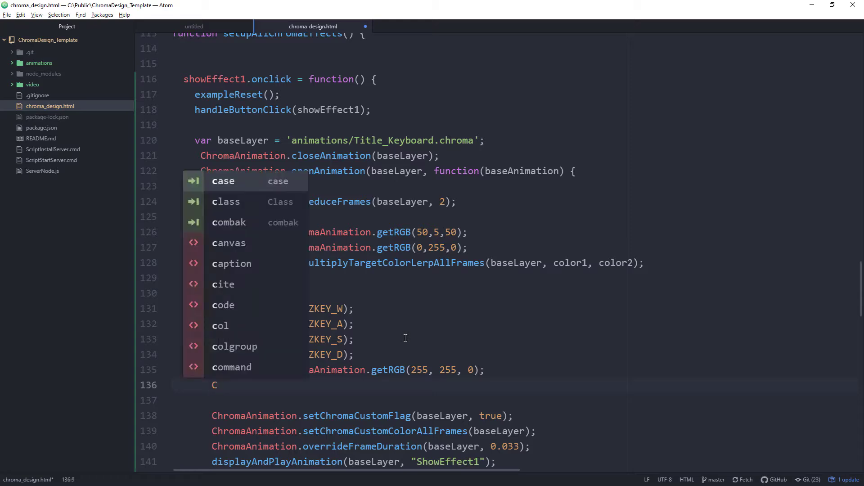
text(hromaAtio)
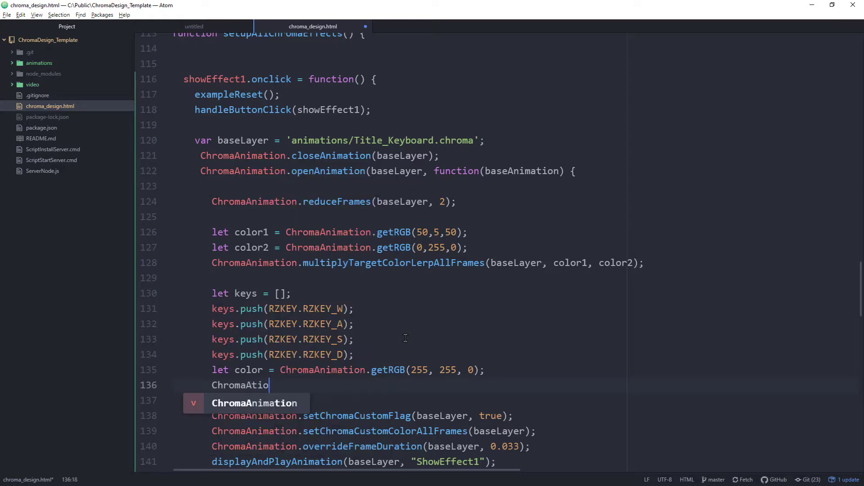
key(BackSpace)
key(BackSpace)
key(BackSpace)
text(An)
key(Tab)
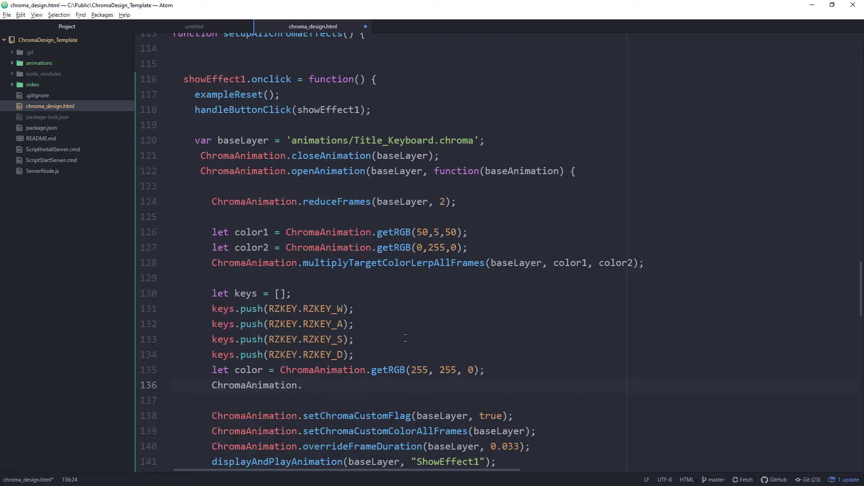
text(.setKeysColorAllFra)
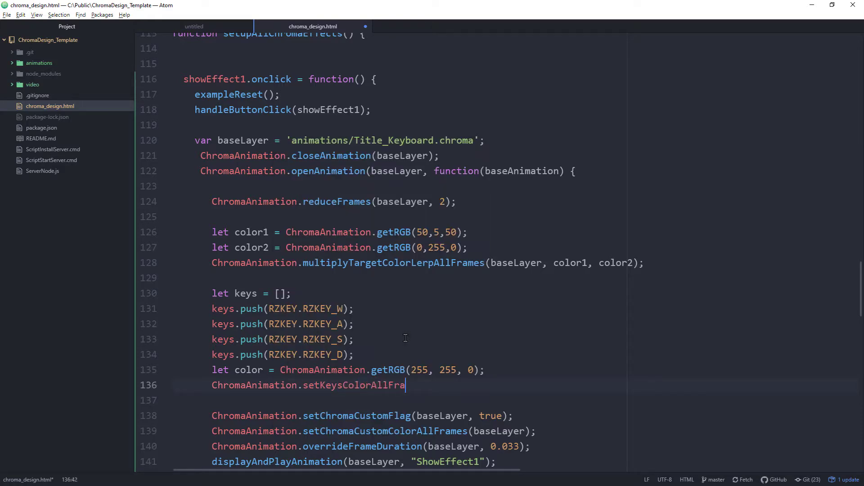
text((baseLaye)
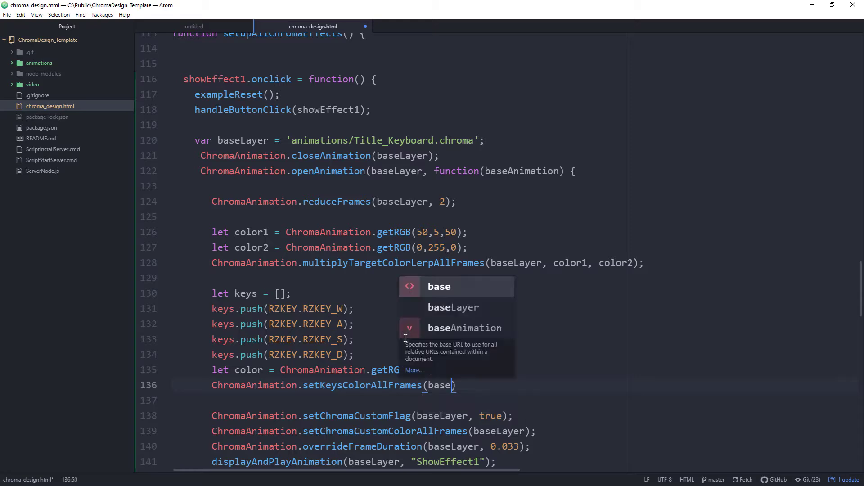
text(r)
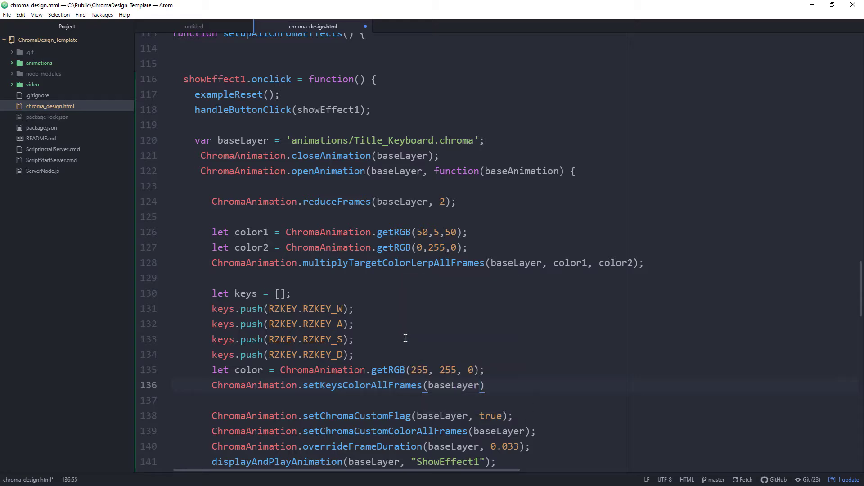
text(, keys)
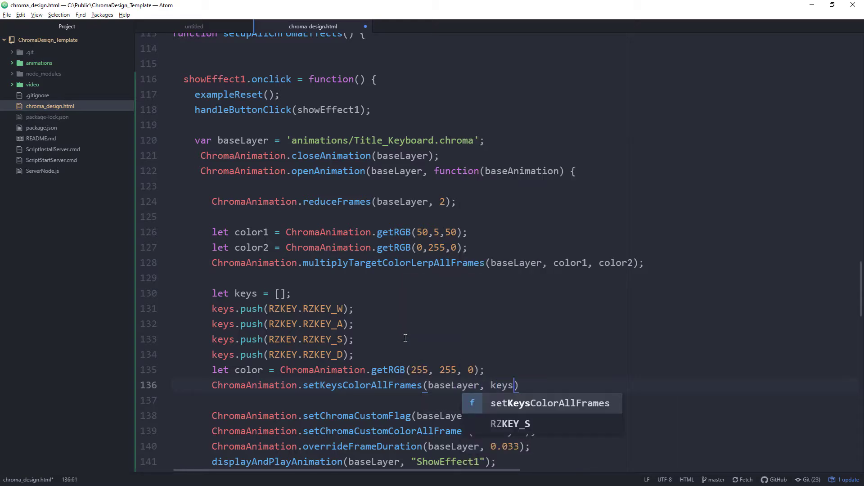
text(, color))
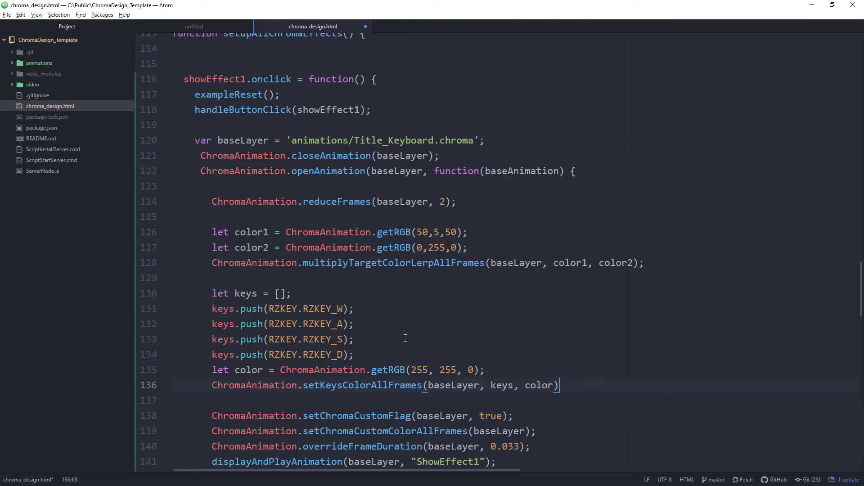
text(;)
Switch to the browser and reload the Chroma design page to preview the yellow WASD keys on Scrolling Text
key(alt+Tab)
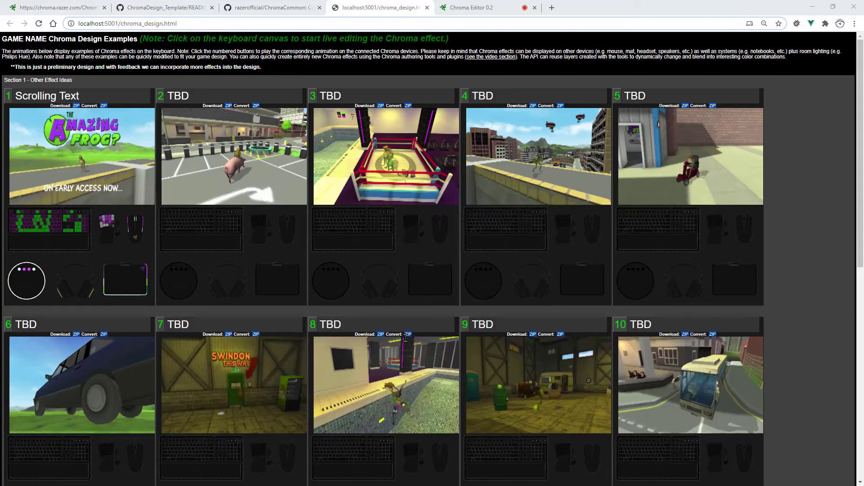
key(F5)
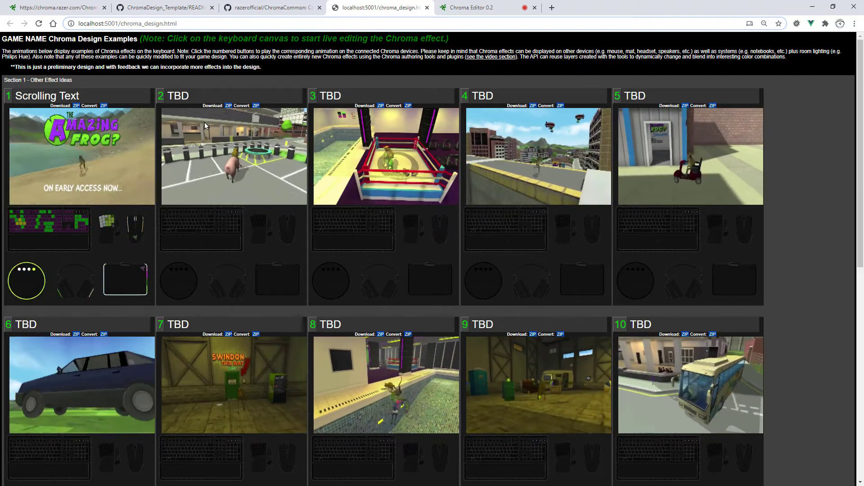
triple_click(67, 97)
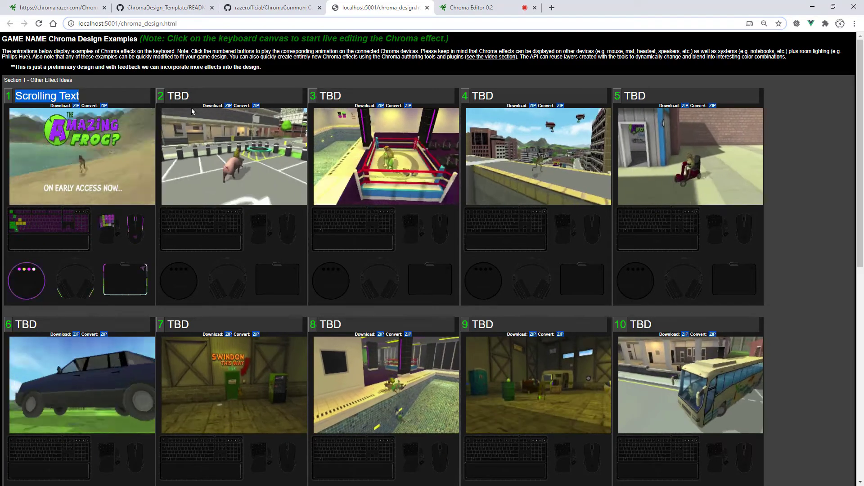
triple_click(178, 96)
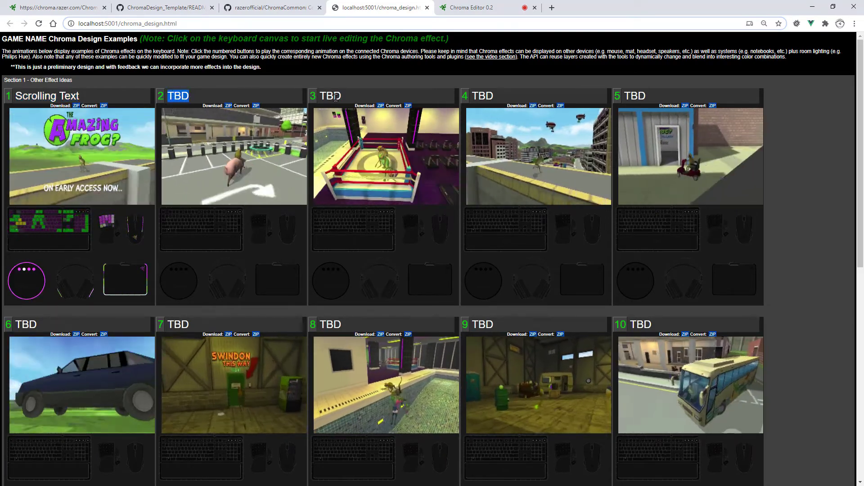
triple_click(333, 96)
triple_click(483, 96)
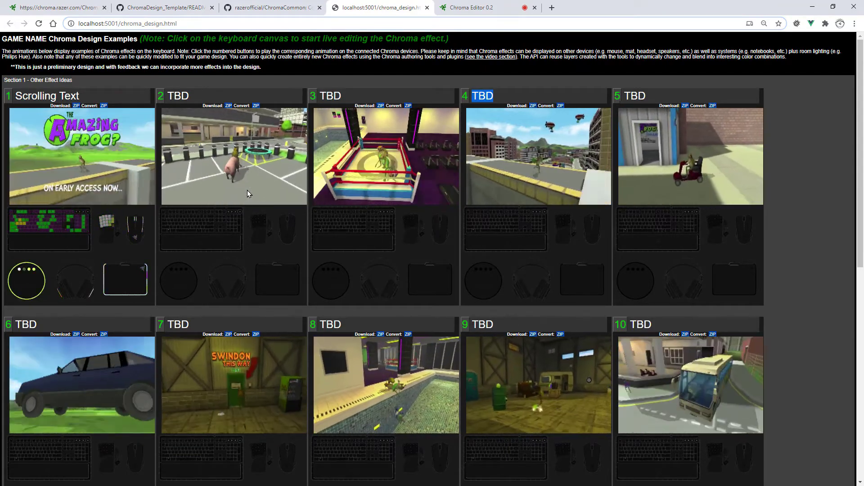
In Atom, change the index 2 header in chroma_design.html to "Pig" and reload the design page in the browser
key(alt+Tab)
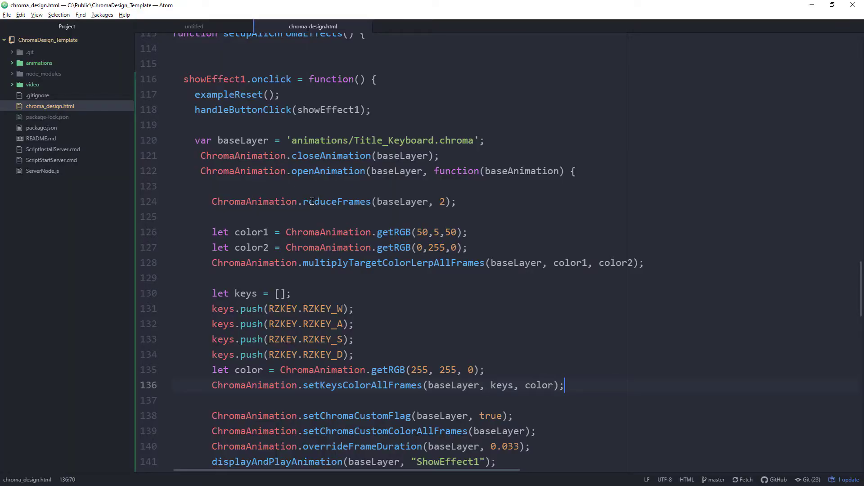
key(ctrl+Home)
scroll(312, 200, down, 15)
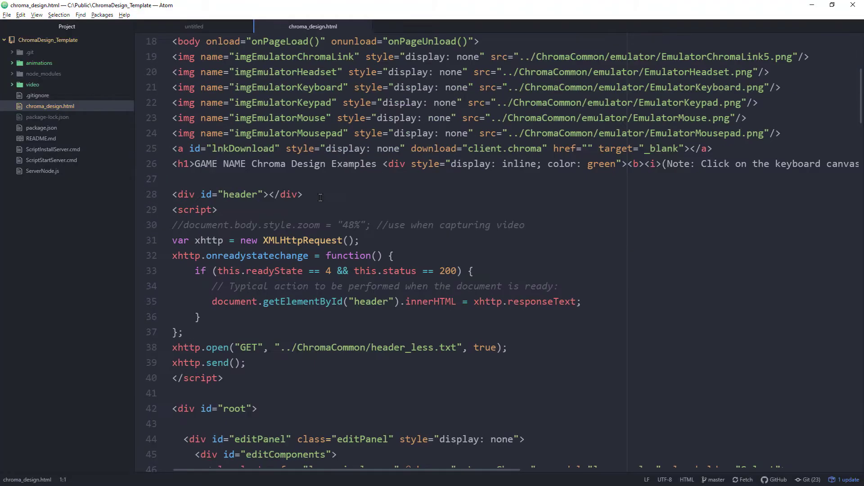
scroll(321, 198, down, 1)
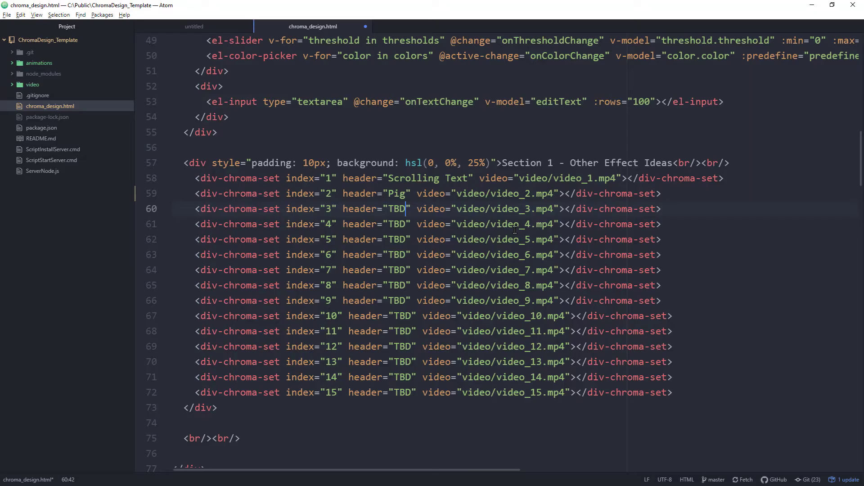
key(alt+Tab)
key(F5)
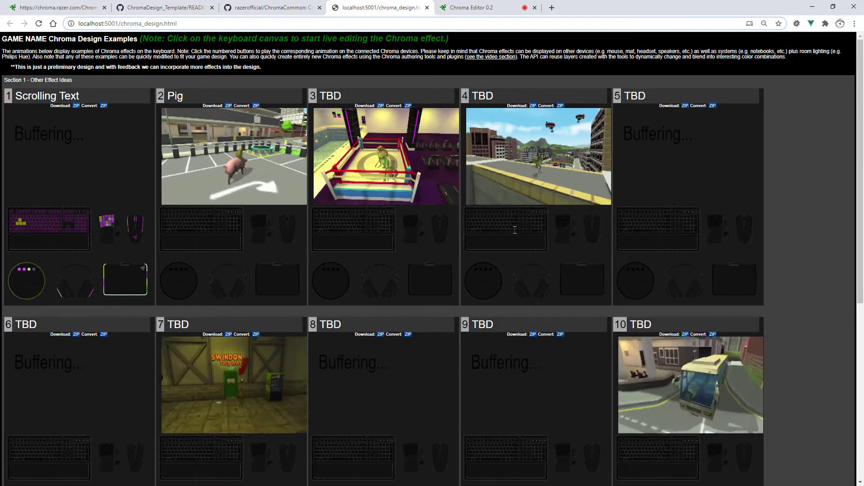
Back in Atom, set the index 3 header to "Ring" and the index 4 header to "Walk", checking their clips in the browser
key(alt+Tab)
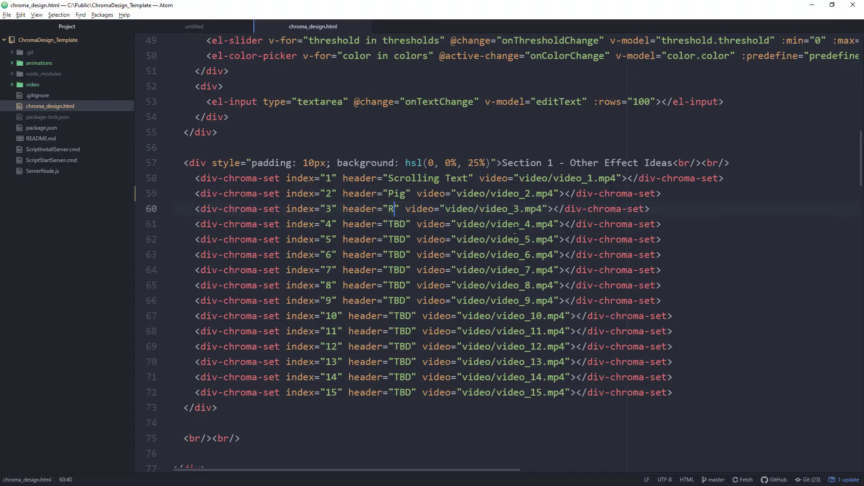
text(ing)
key(alt+Tab)
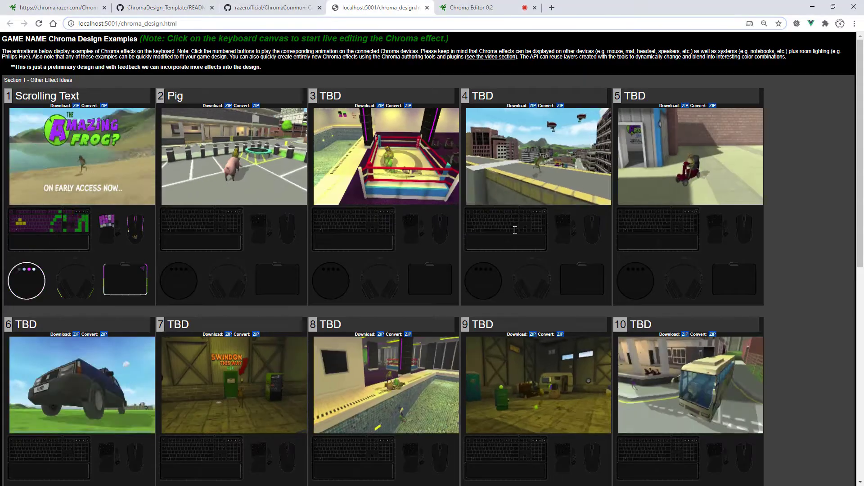
key(alt+Tab)
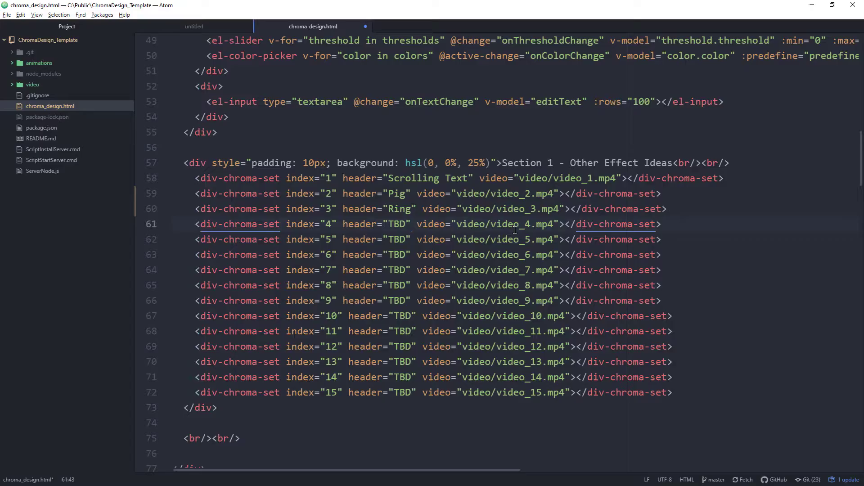
text(lk)
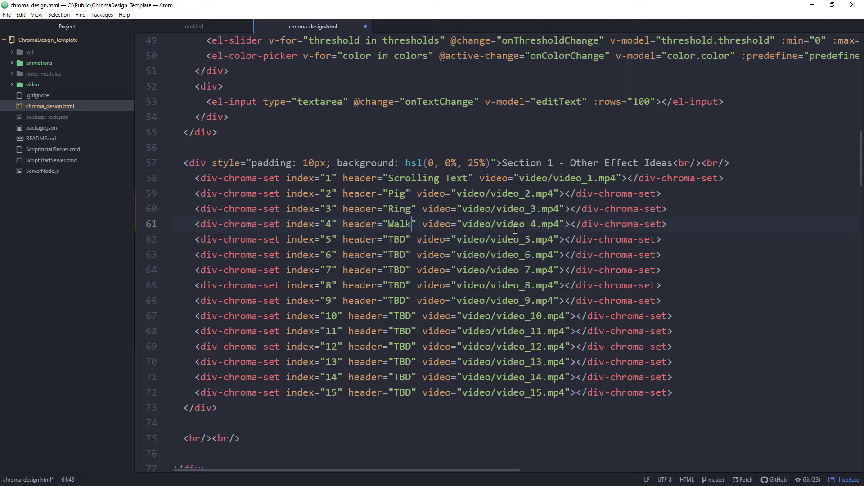
Check the next clips in the browser and, in Atom, change the index 5 header to "Scooter" and the index 6 header to "Car"
key(alt+Tab)
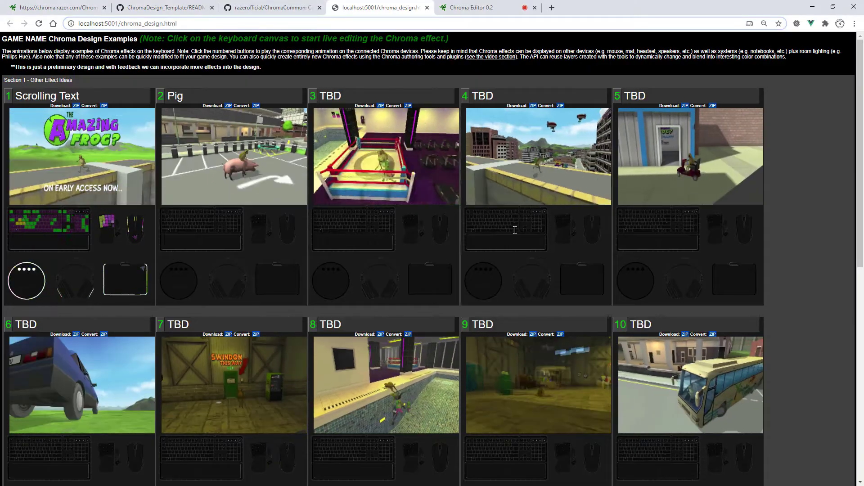
key(alt+Tab)
text(oote)
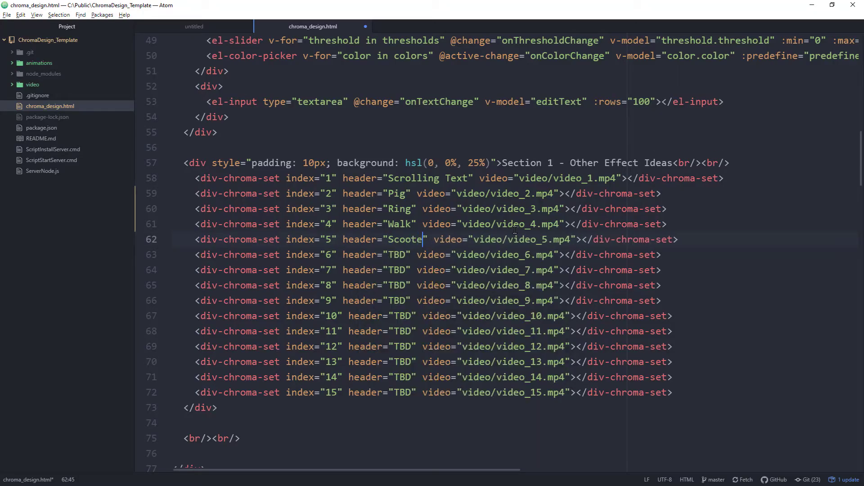
key(alt+Tab)
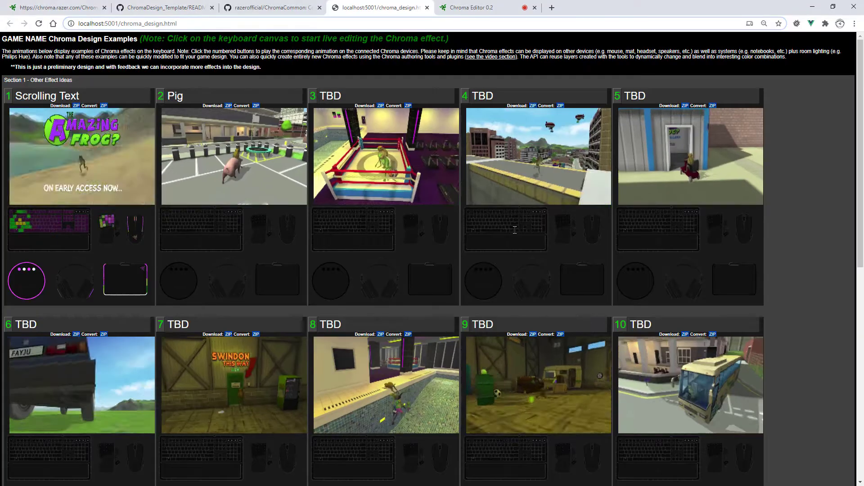
key(alt+Tab)
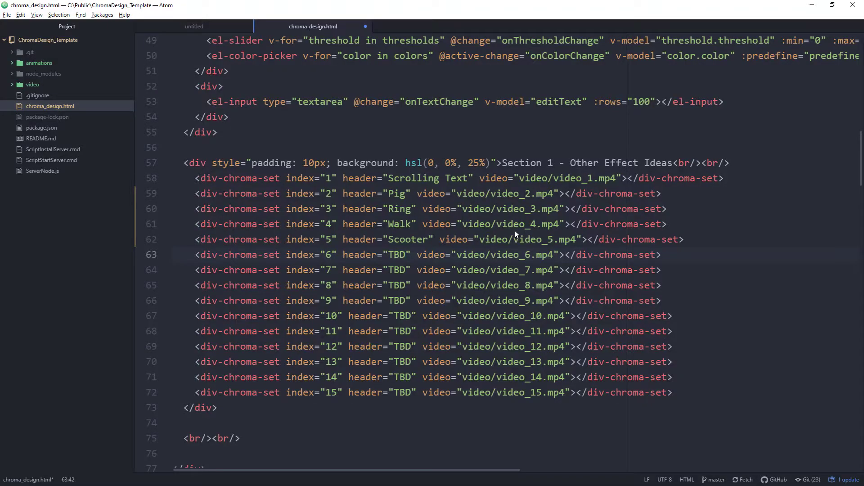
key(ctrl+shift+Left)
key(BackSpace)
text(Car)
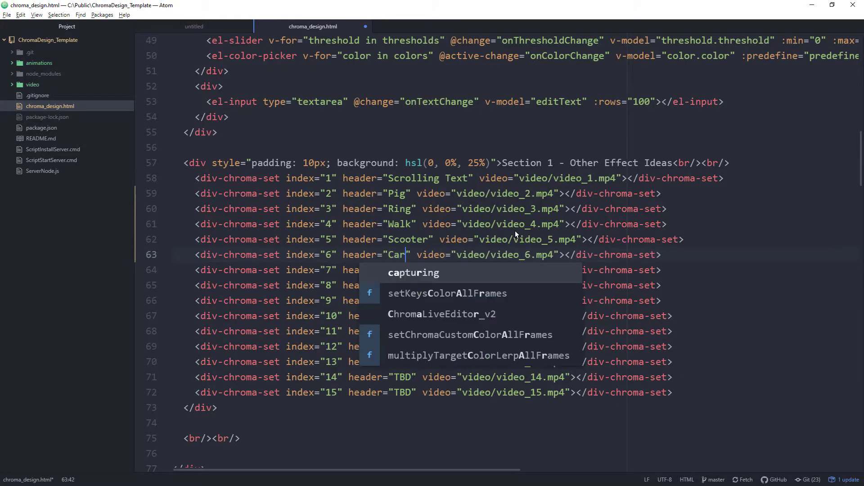
Check the seventh clip in the browser and replace the index 7 header in Atom with "Sign"
key(alt+Tab)
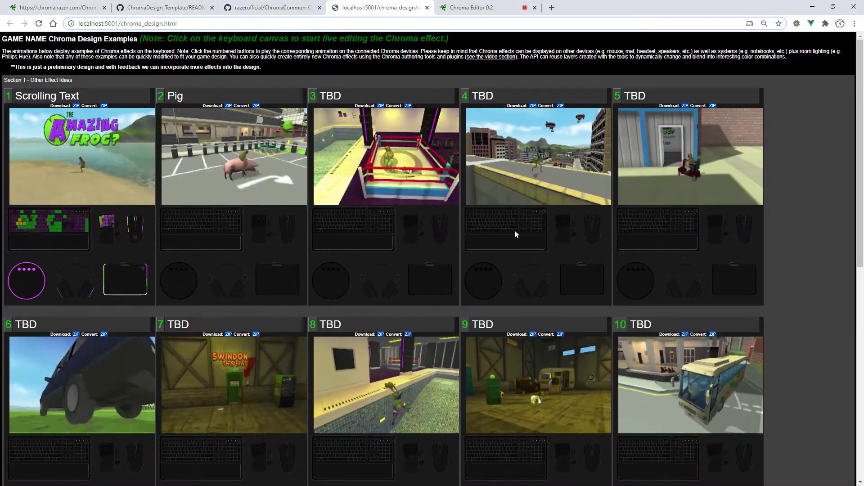
key(alt+Tab)
key(Down)
key(ctrl+shift+Left)
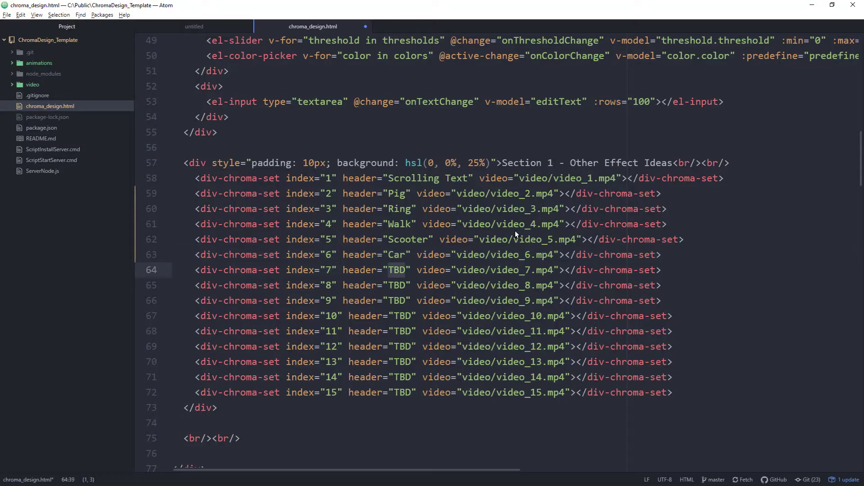
text(Sign)
key(Down)
Look at the eighth clip in the browser and replace the index 8 header in Atom with "Pool"
key(alt+Tab)
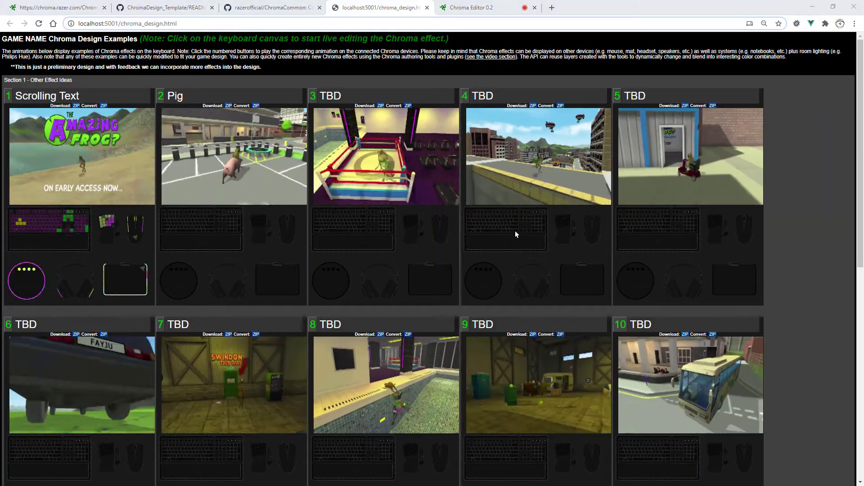
key(alt+Tab)
text(Poo)
key(ctrl+shift+Left)
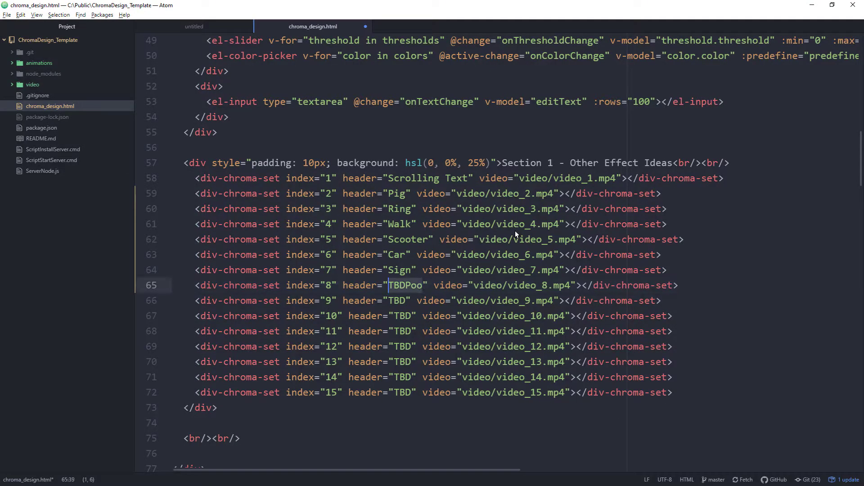
text(Pool)
key(Escape)
key(Down)
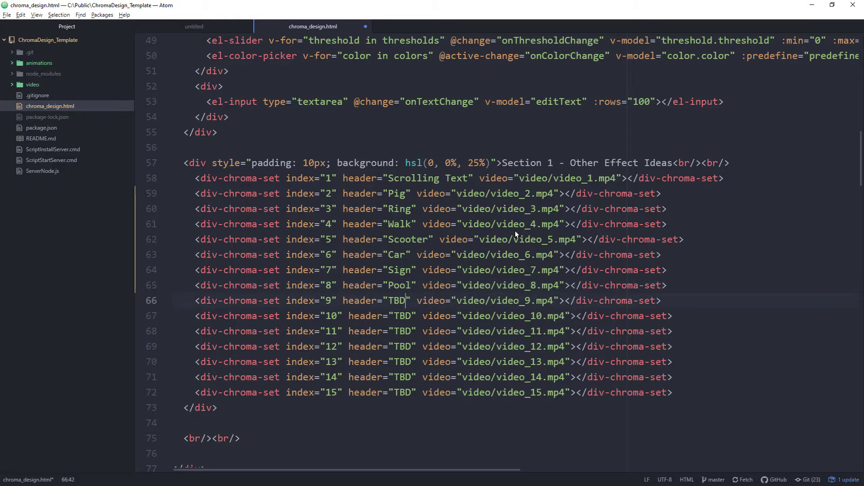
View the ninth clip in the browser and replace the index 9 header in Atom with "Fart"
key(alt+Tab)
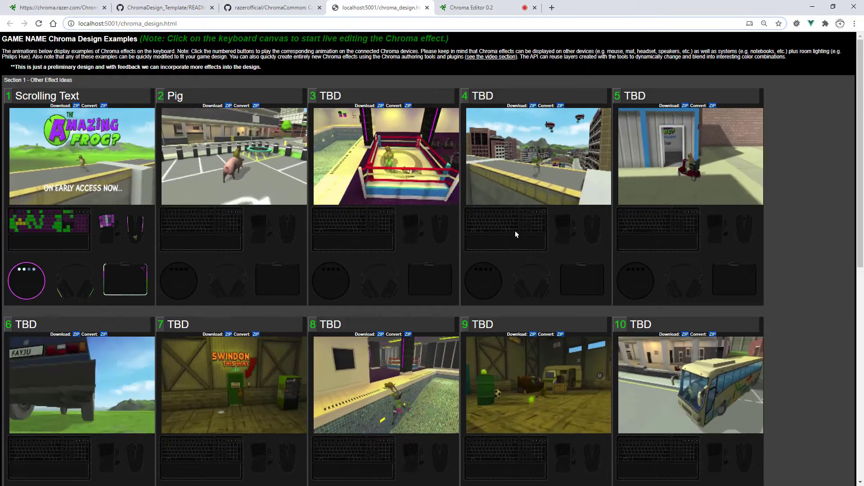
key(alt+Tab)
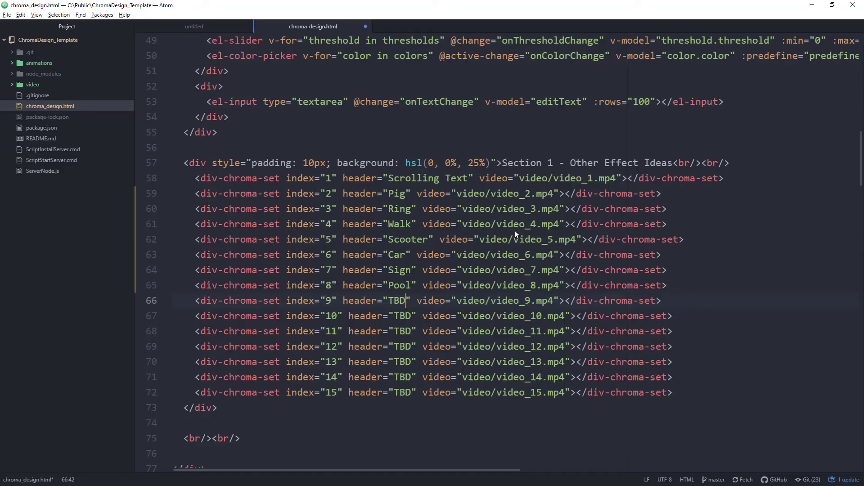
key(ctrl+shift+Left)
text(Fart)
key(Escape)
key(Down)
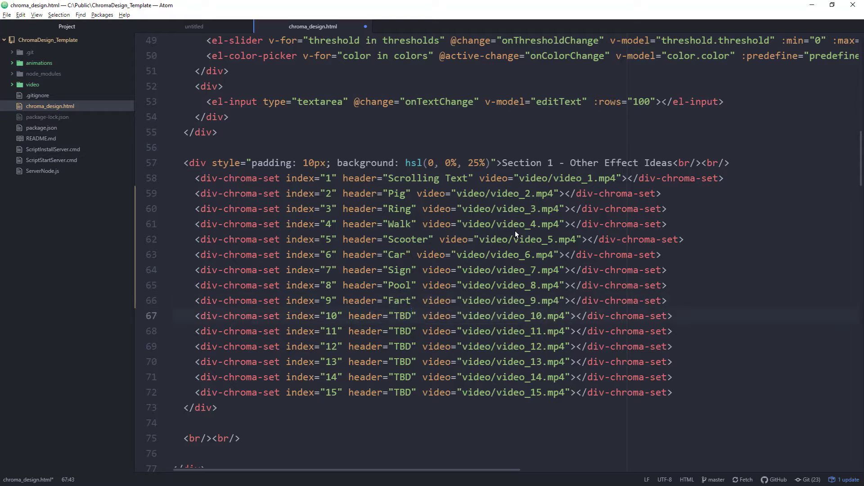
Check the tenth clip in the browser, replace the index 10 header in Atom with "Bus", and save the file
key(alt+Tab)
key(alt+Tab)
key(ctrl+shift+Left)
key(BackSpace)
text(Bus)
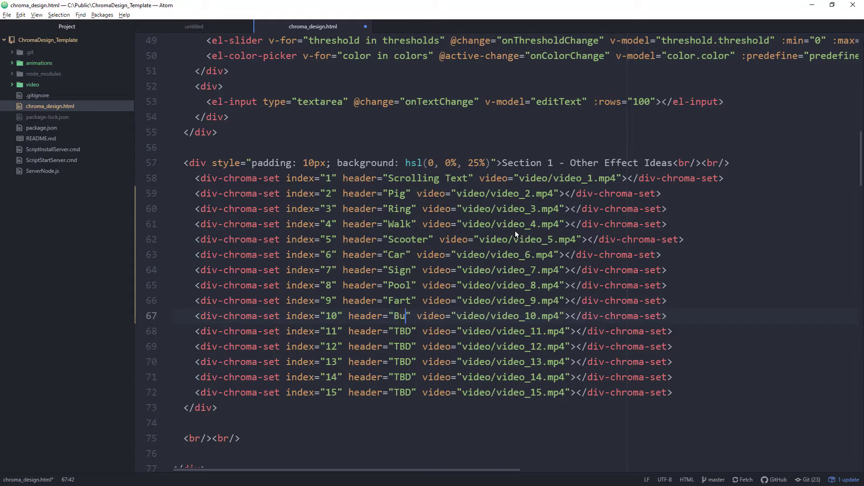
key(ctrl+s)
Switch to the browser, reload the Chroma design page and look over the clips of effects 11 to 15
key(alt+Tab)
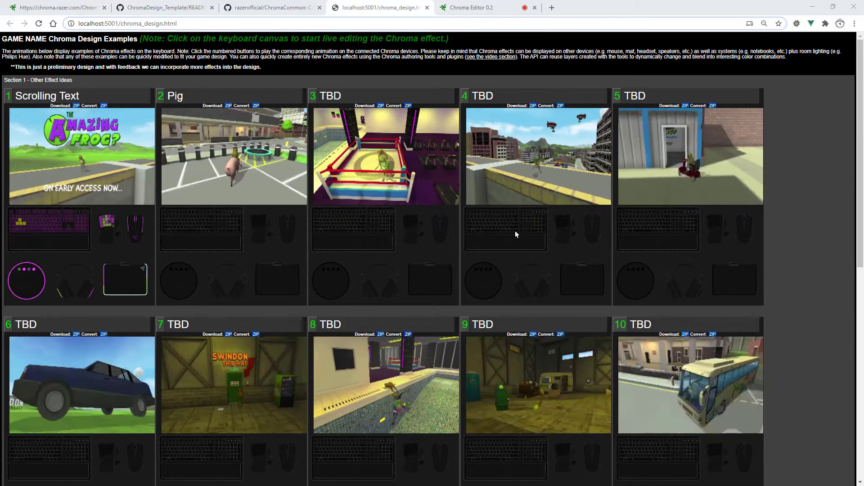
key(F5)
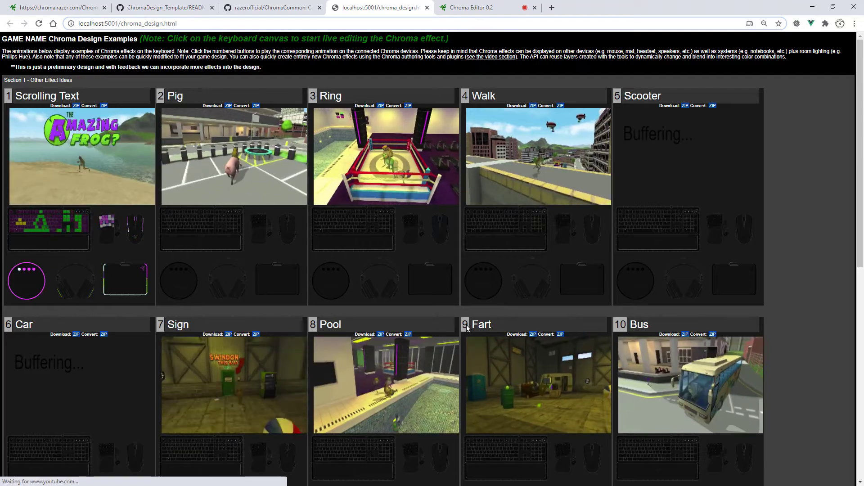
scroll(495, 315, down, 5)
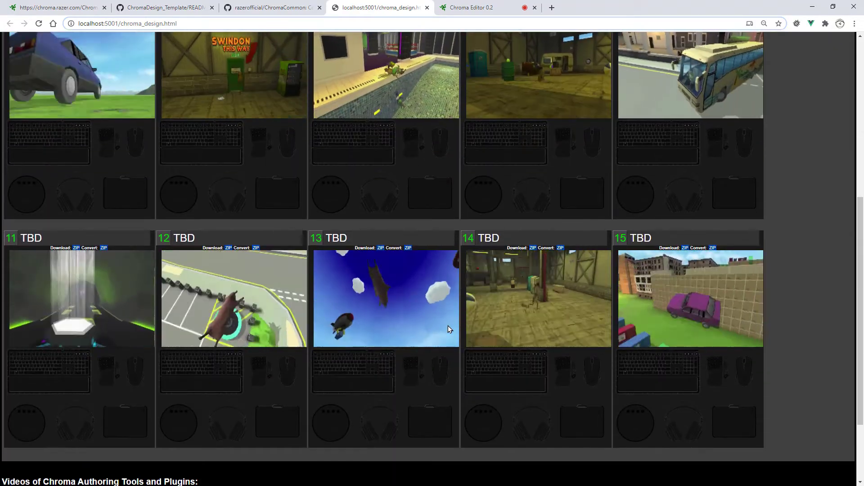
In Atom, change the index 11 header to "Reactor" and the index 12 header to "Trampoline", checking the clips in the browser
key(alt+Tab)
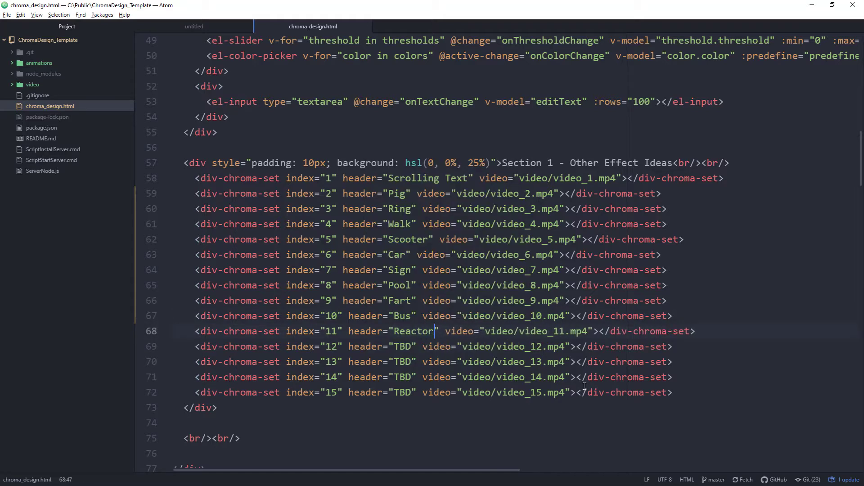
key(alt+Tab)
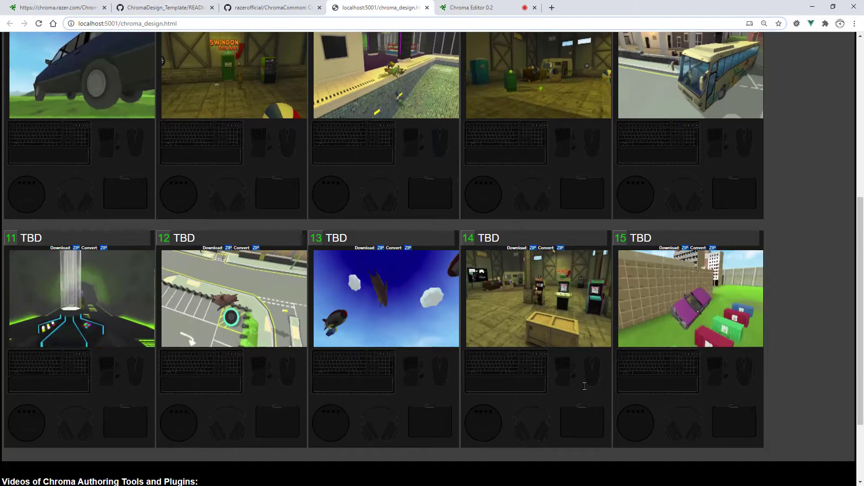
key(alt+Tab)
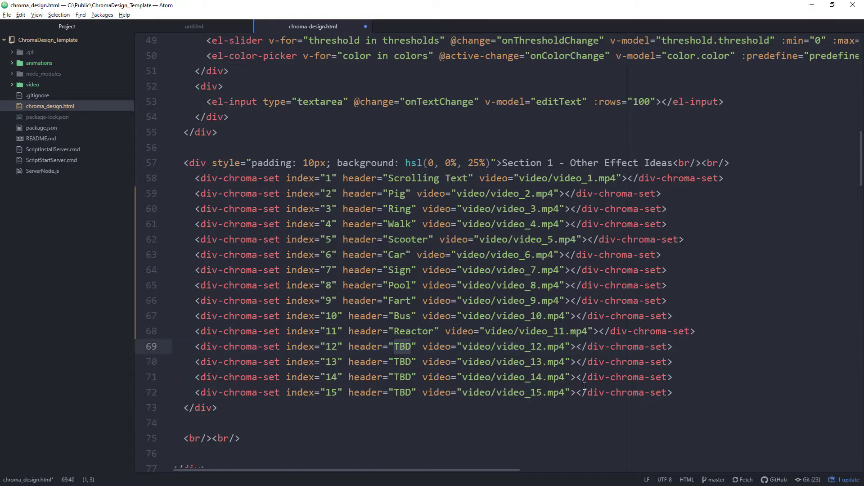
text(Trampoline)
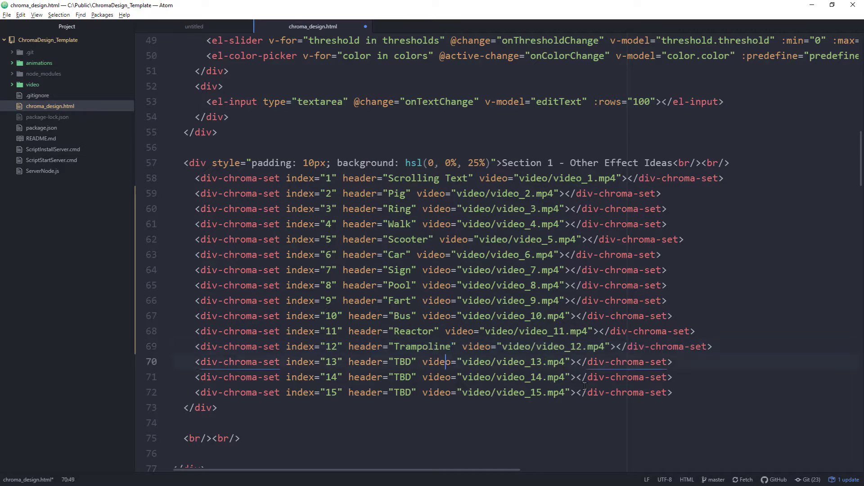
Check the thirteenth clip in the browser, set the index 13 header in Atom to "Blimps", and return to the design page
key(alt+Tab)
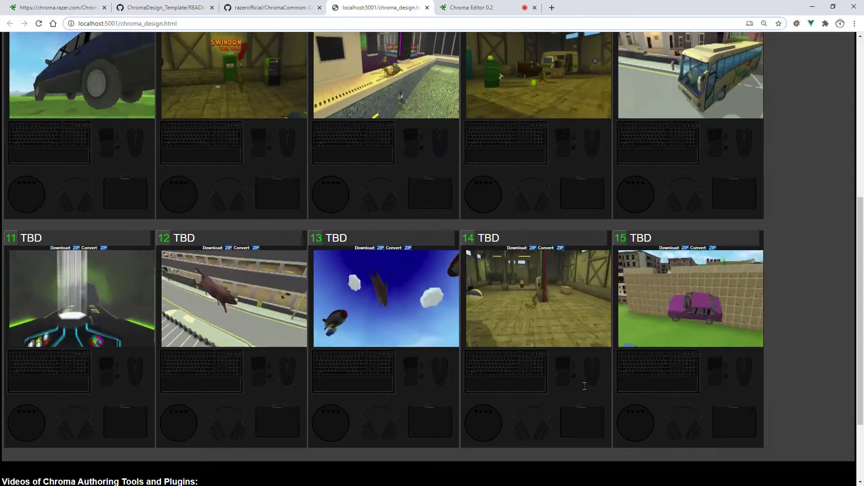
key(alt+Tab)
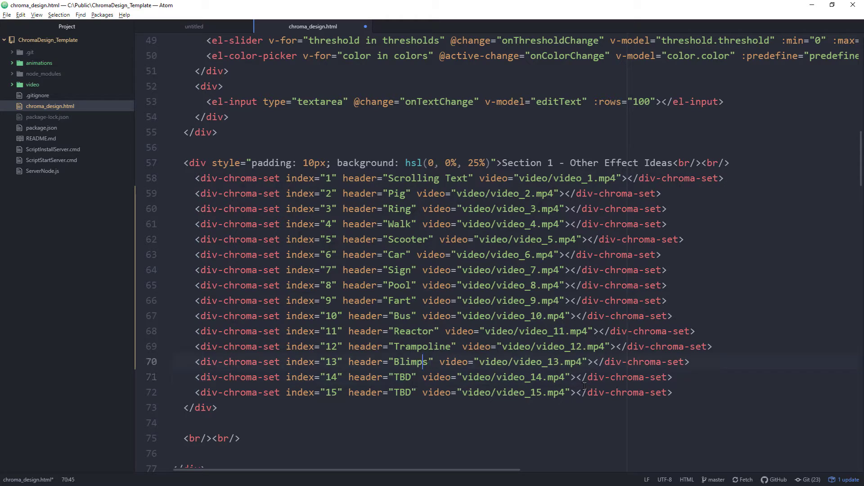
key(alt+Tab)
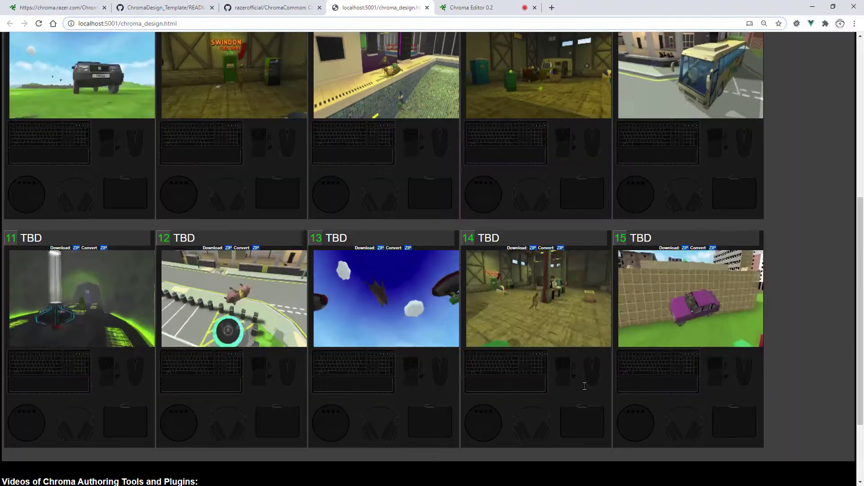
In Atom, set the index 14 header to "Arcade" and the index 15 header to "Crates", checking the clips in the browser, and save
key(alt+Tab)
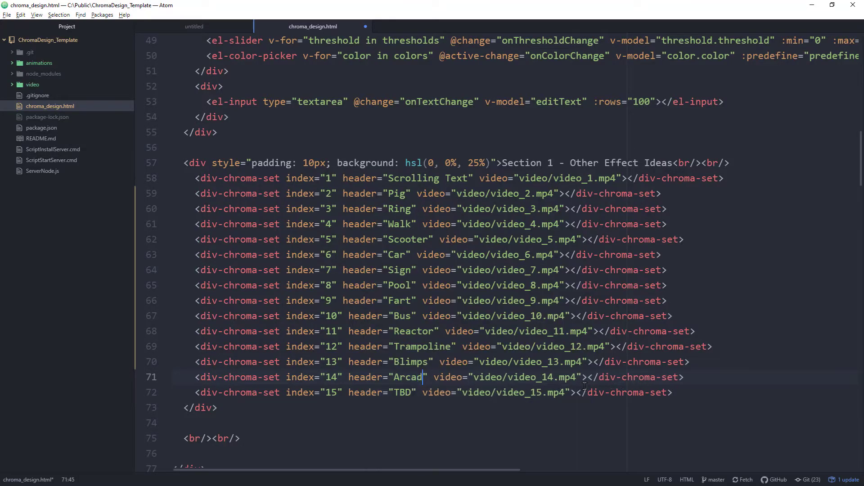
key(alt+Tab)
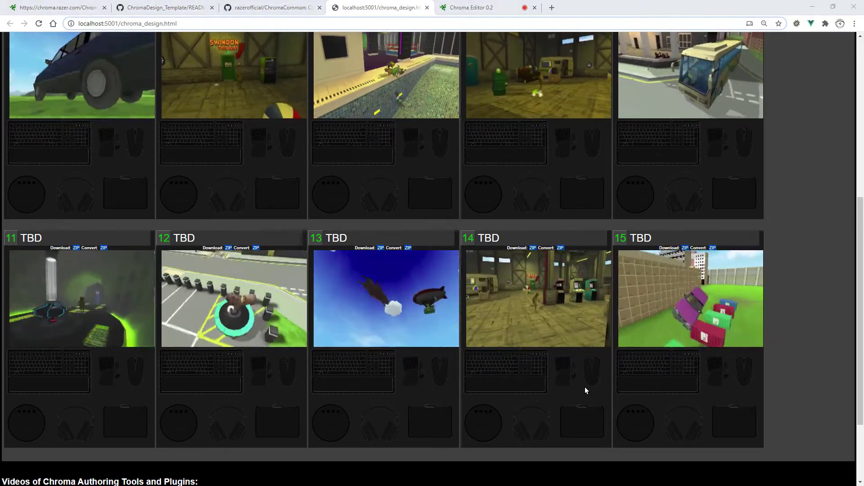
key(alt+Tab)
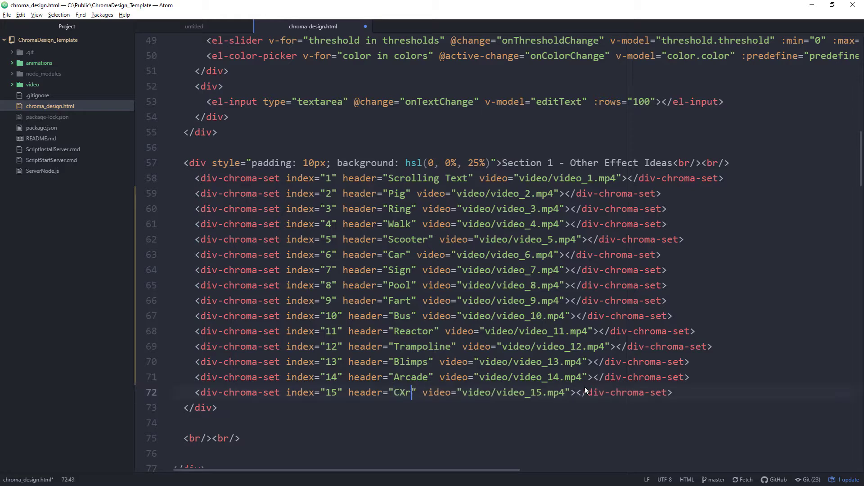
key(BackSpace)
text(rates)
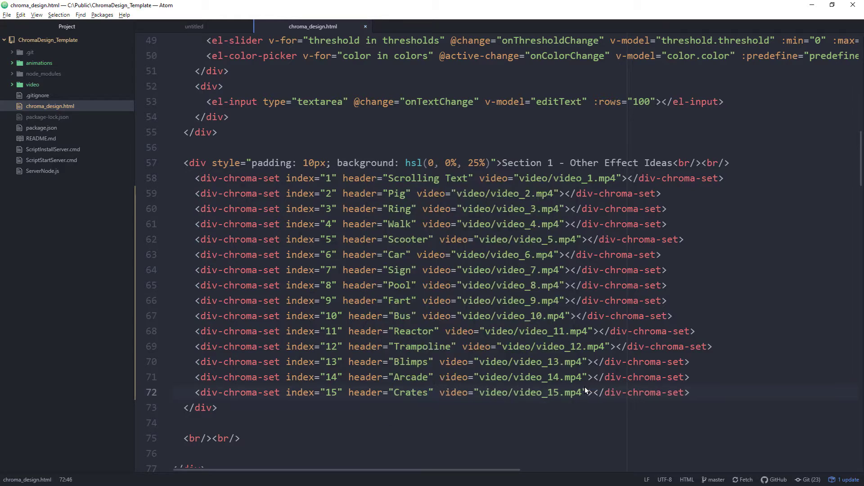
Return to the browser, reload the Chroma design page and look over the titles of all fifteen effects
key(alt+Tab)
key(F5)
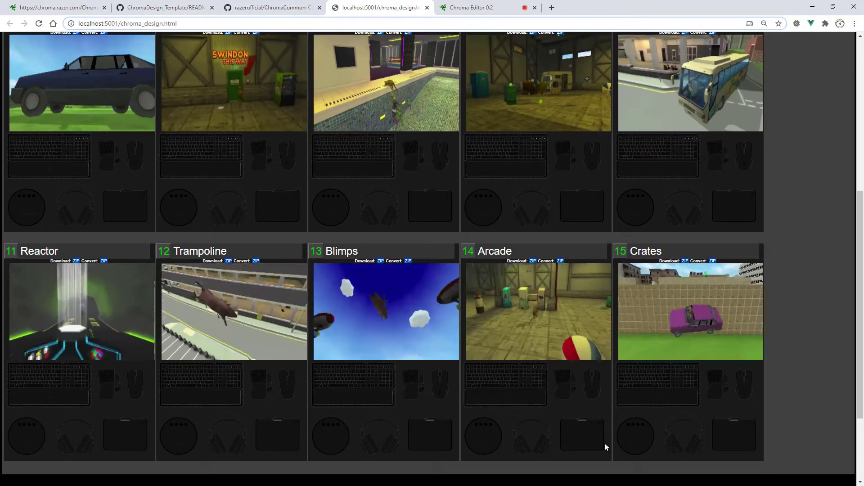
scroll(396, 340, up, 4)
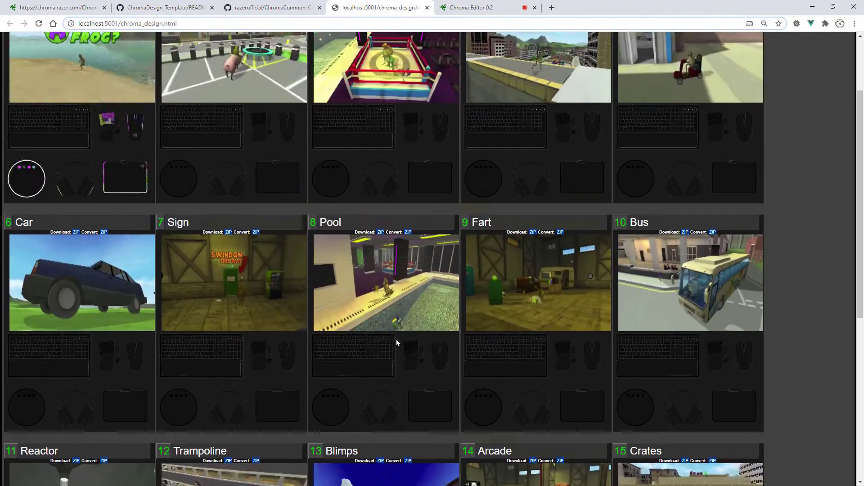
scroll(397, 339, up, 2)
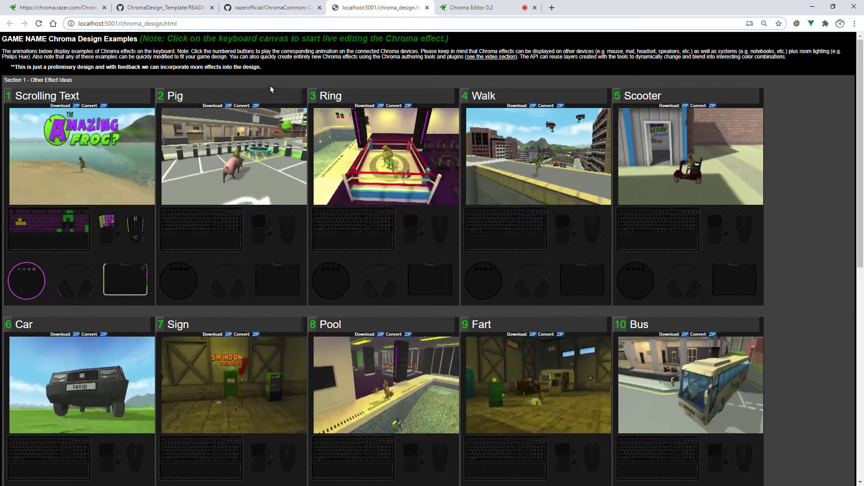
In Chroma Editor, load video_2.mp4 from the video folder and set the video playback speed to 30%
click(472, 12)
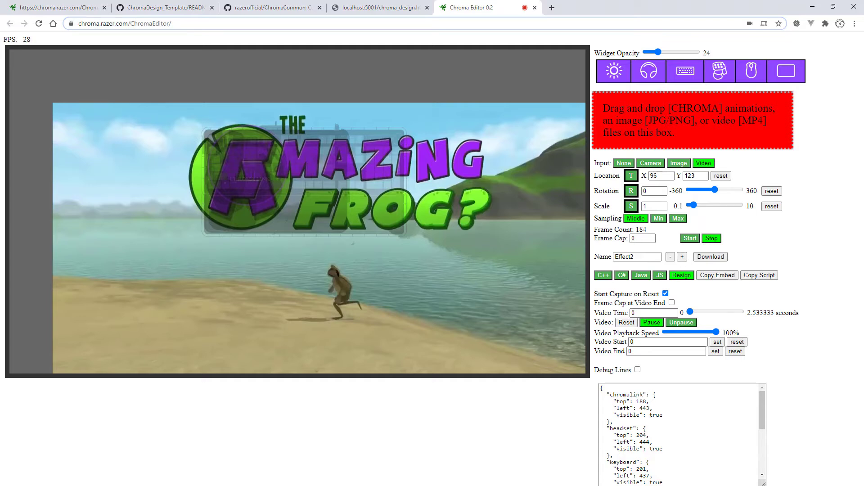
key(alt+Tab)
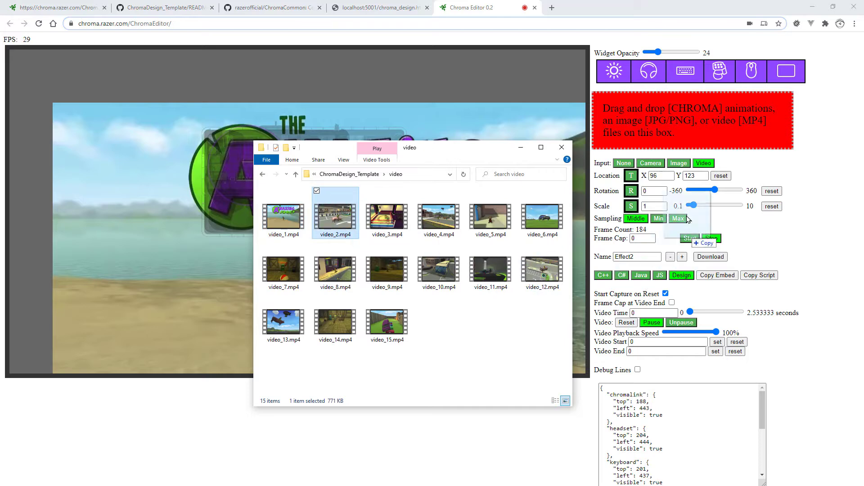
drag(656, 134, 655, 130)
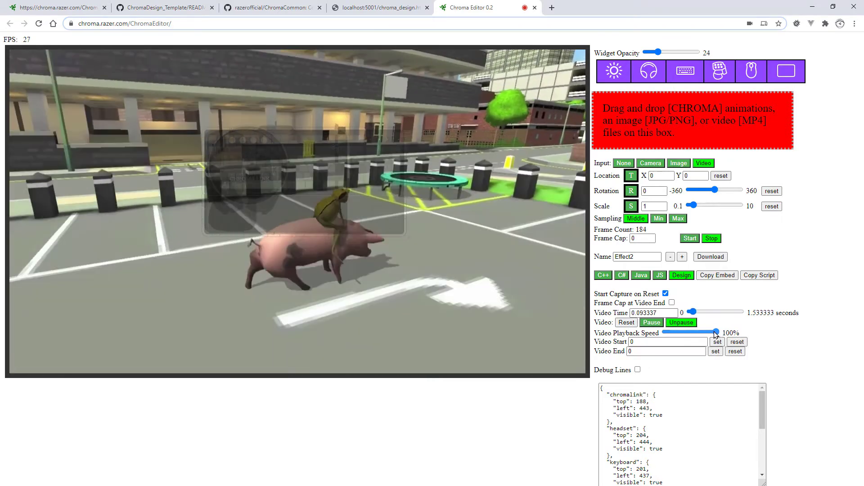
drag(716, 332, 675, 334)
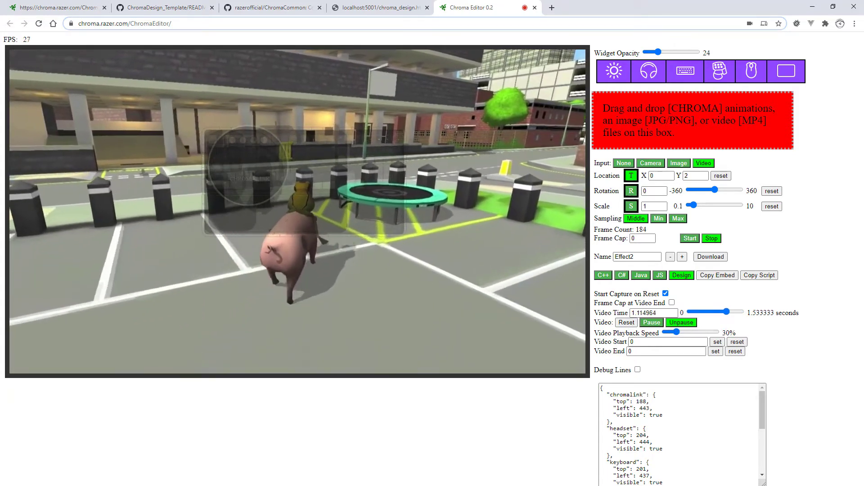
Reposition the pig video, scale it to 1.54, rotate it to about 14.2, and pause playback at 0.1 seconds
drag(315, 212, 282, 131)
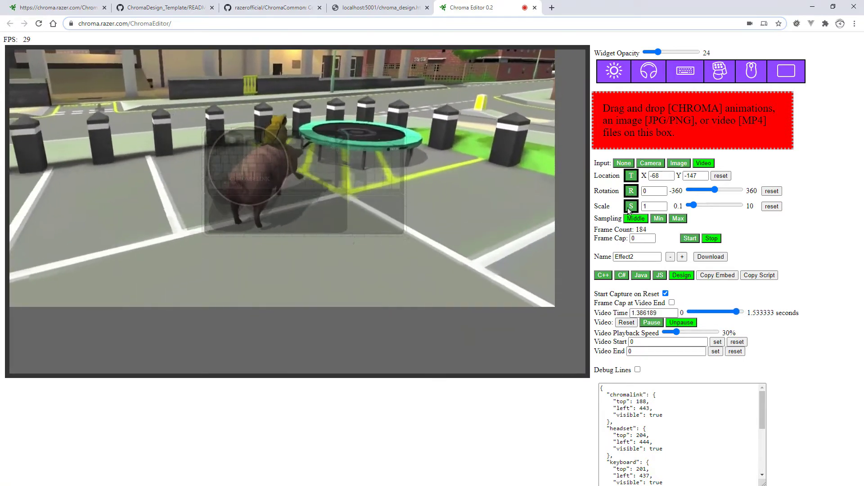
drag(628, 208, 414, 218)
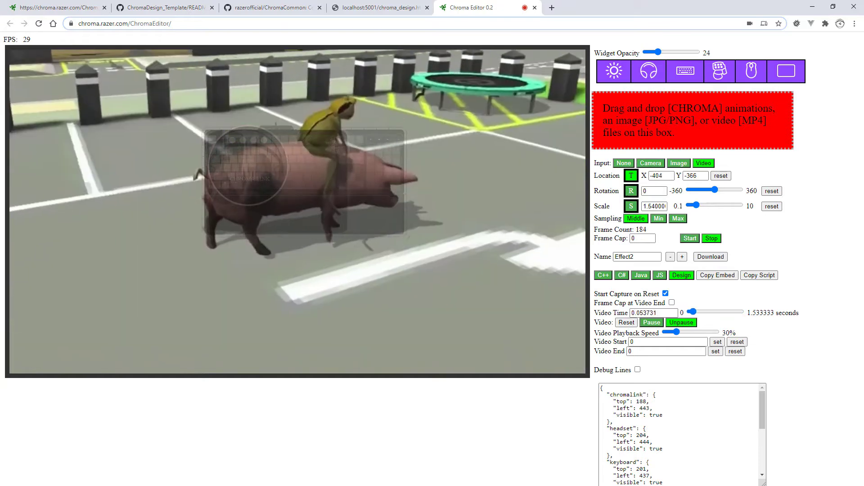
mouse_move(631, 176)
mouse_down()
mouse_move(605, 180)
mouse_move(697, 191)
mouse_move(560, 191)
mouse_move(680, 191)
mouse_move(579, 191)
mouse_move(626, 191)
mouse_up()
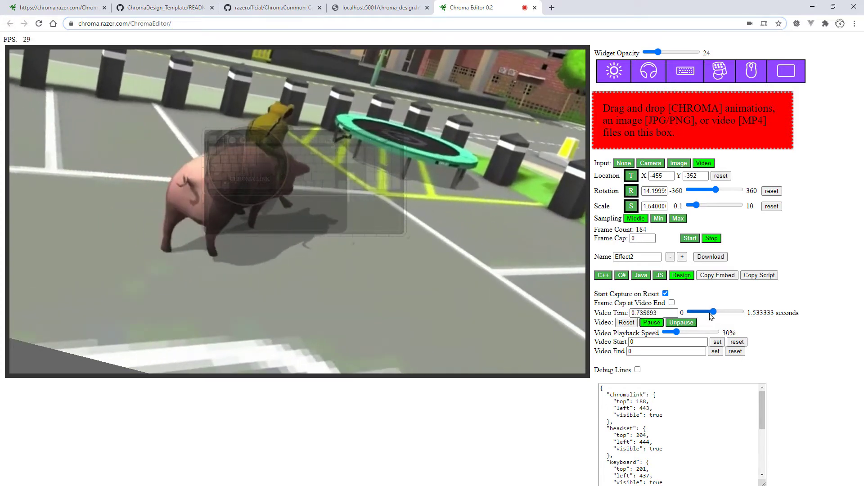
drag(715, 312, 693, 312)
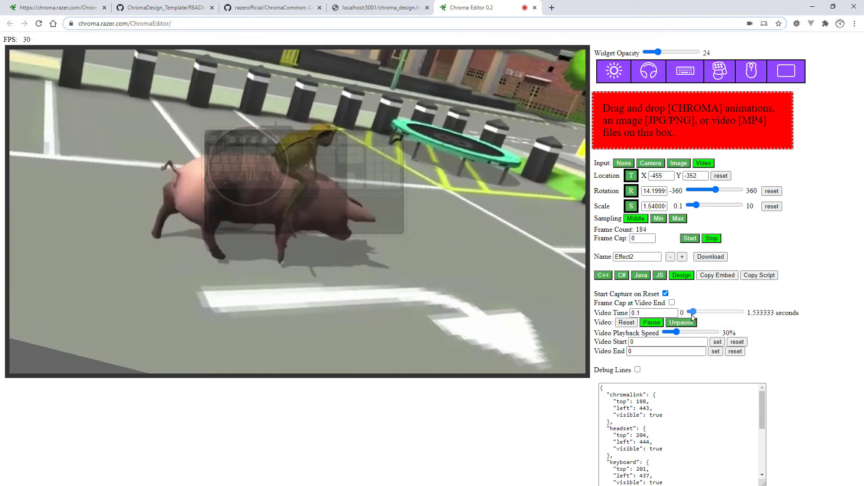
Enlarge the pig video to a scale of about 2.47 and move it to about X -952, Y -916, with video time at 0
drag(631, 175, 621, 146)
drag(532, 142, 695, 144)
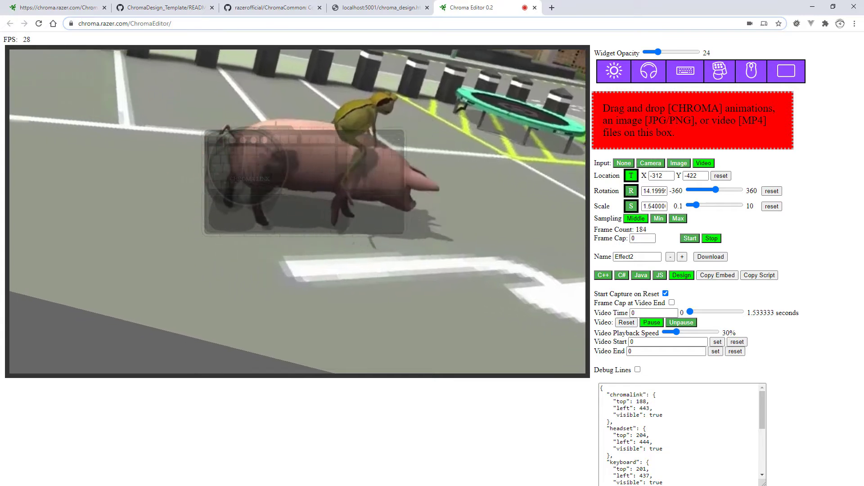
drag(753, 151, 679, 152)
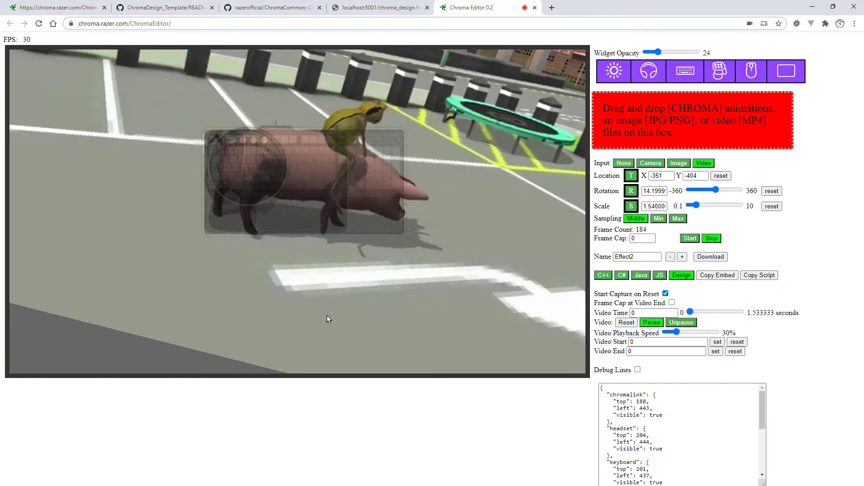
drag(327, 315, 246, 306)
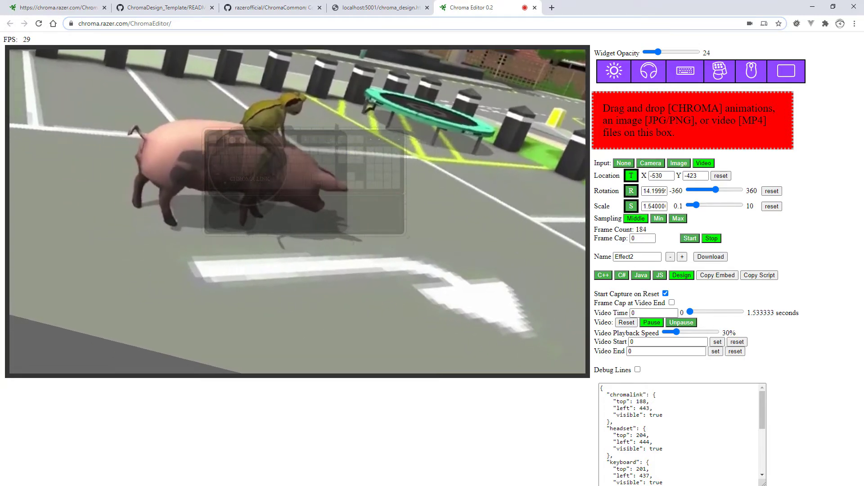
mouse_move(246, 307)
mouse_down()
mouse_move(215, 327)
mouse_move(176, 316)
mouse_move(244, 317)
mouse_up()
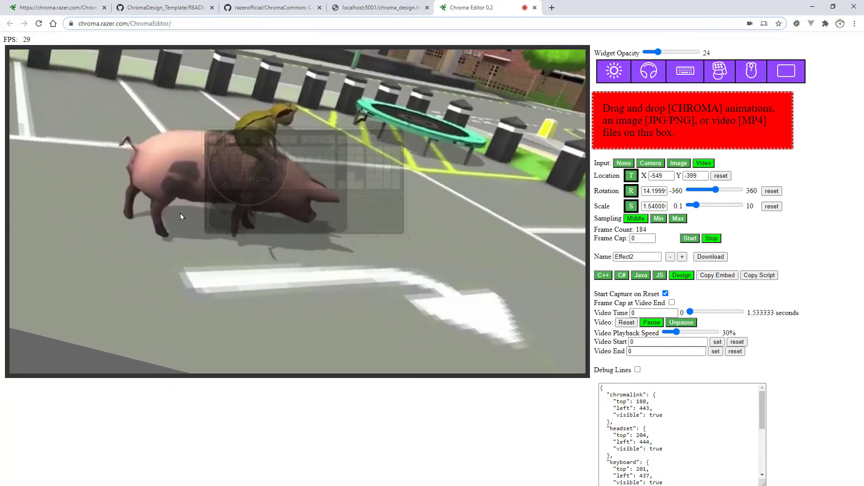
key(s)
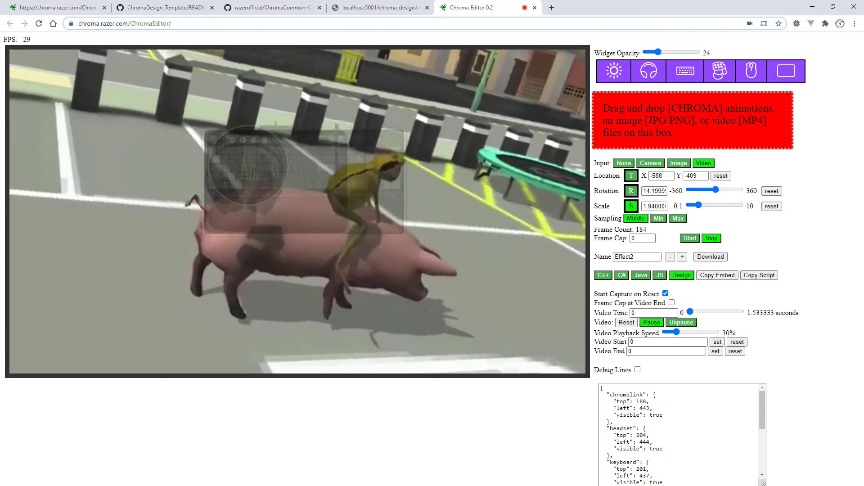
drag(360, 307, 245, 99)
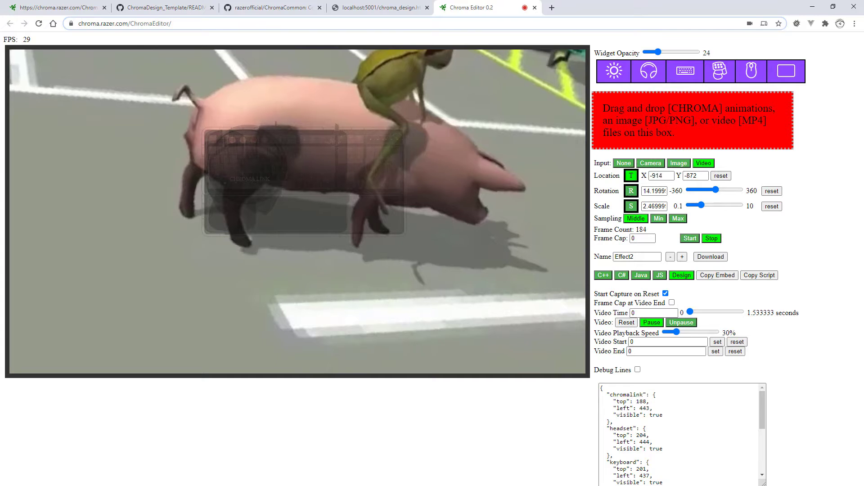
drag(220, 100, 202, 79)
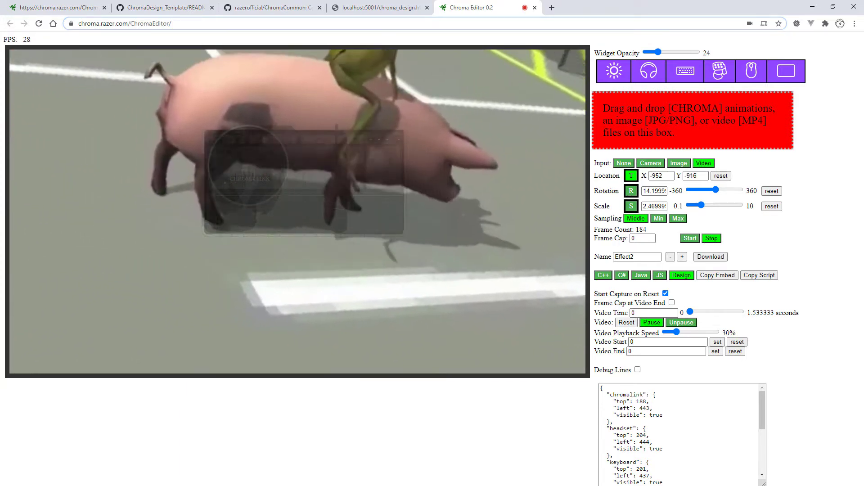
Preview the moving video on the keyboard widget alone at 100 opacity, restore all device widgets, and set the widget opacity to 41
drag(521, 243, 391, 270)
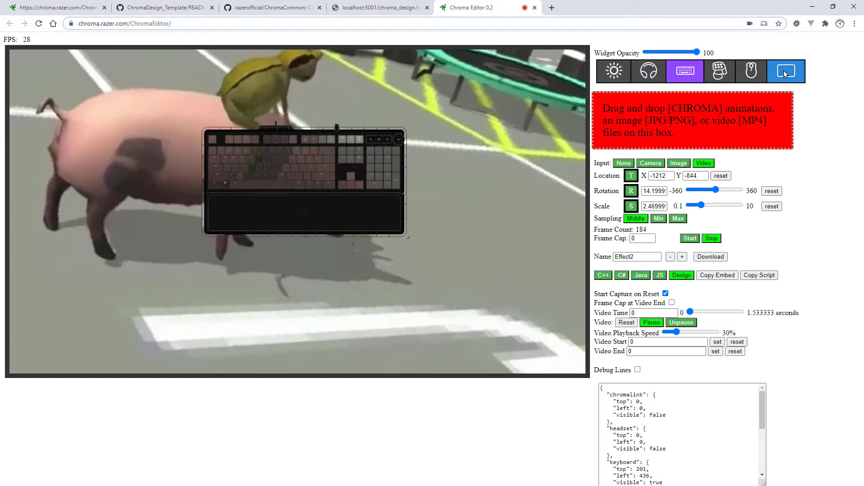
drag(475, 241, 445, 269)
drag(531, 289, 472, 242)
drag(252, 279, 252, 206)
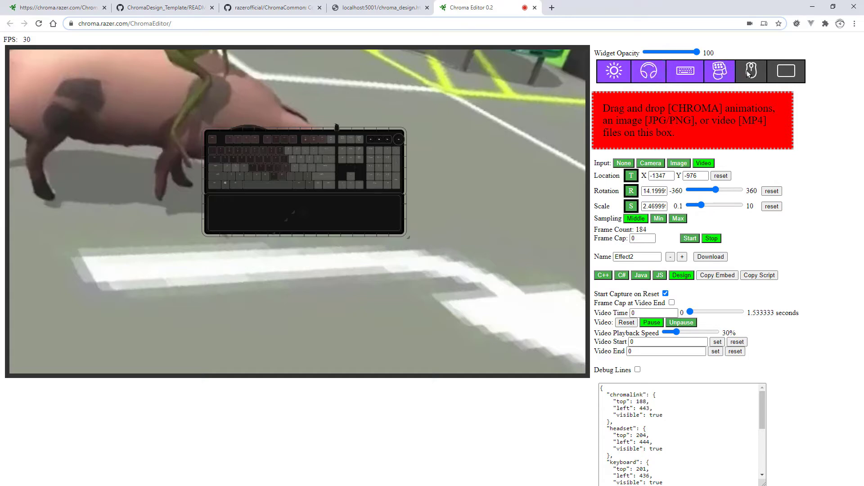
drag(696, 53, 669, 54)
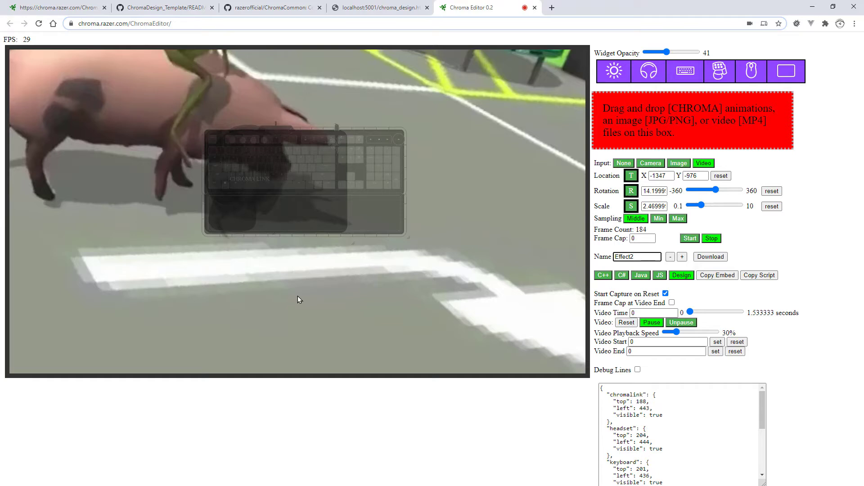
Practise moving the pig's head across the device widgets, leaving the video at about X -1460, Y -948
drag(420, 317, 372, 319)
drag(300, 314, 418, 358)
drag(350, 290, 286, 305)
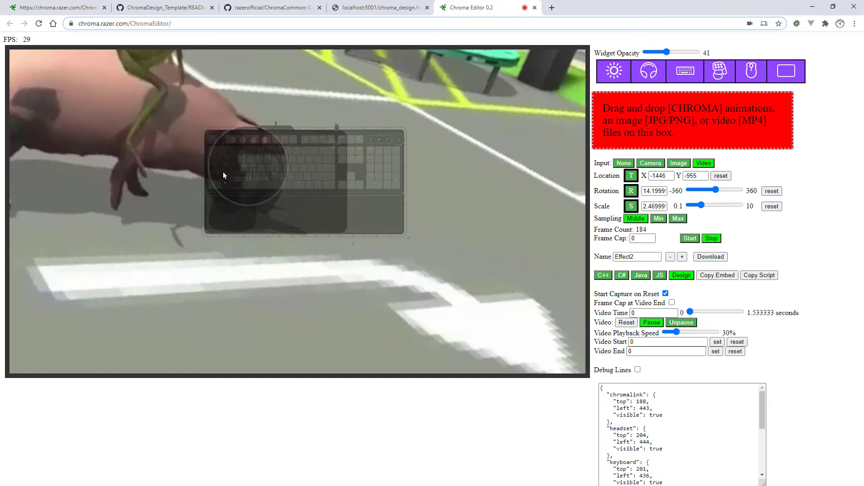
mouse_move(236, 318)
mouse_down()
mouse_move(229, 302)
mouse_move(211, 310)
mouse_move(230, 339)
mouse_move(220, 324)
mouse_move(235, 319)
mouse_up()
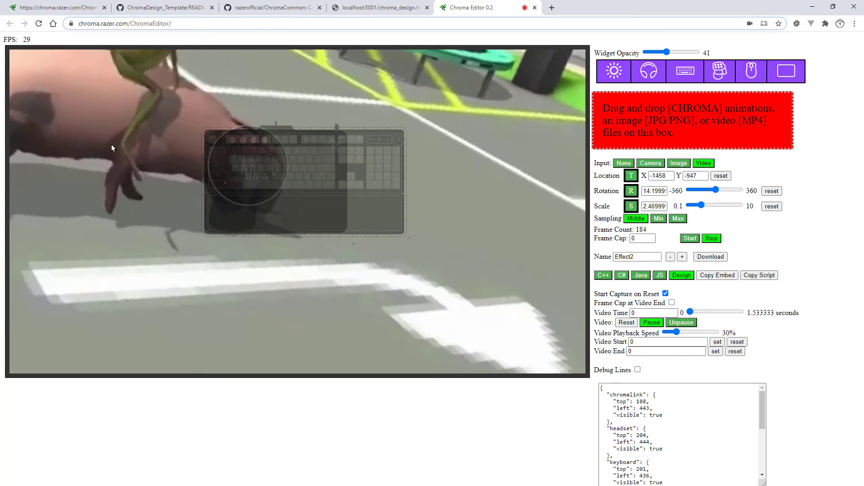
drag(112, 134, 111, 134)
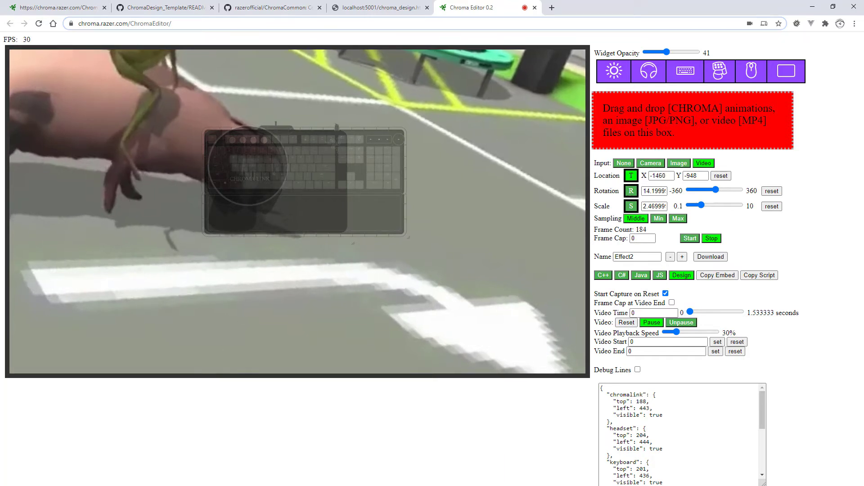
Capture the Chroma effect while moving the pig video under the device widgets, and save it as Effect2.zip in the animations folder
key(space)
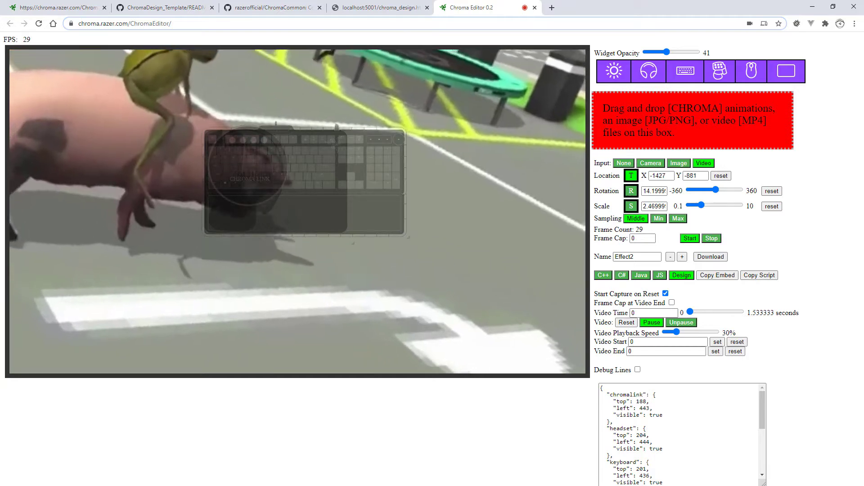
drag(126, 164, 115, 148)
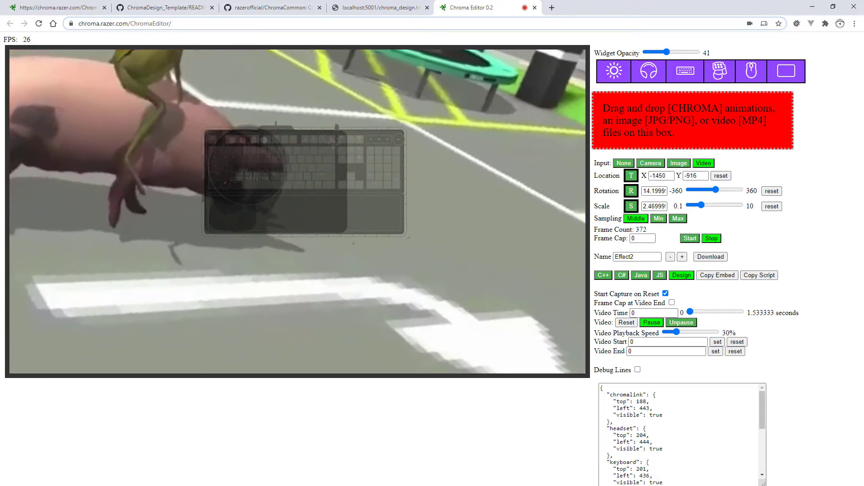
click(707, 260)
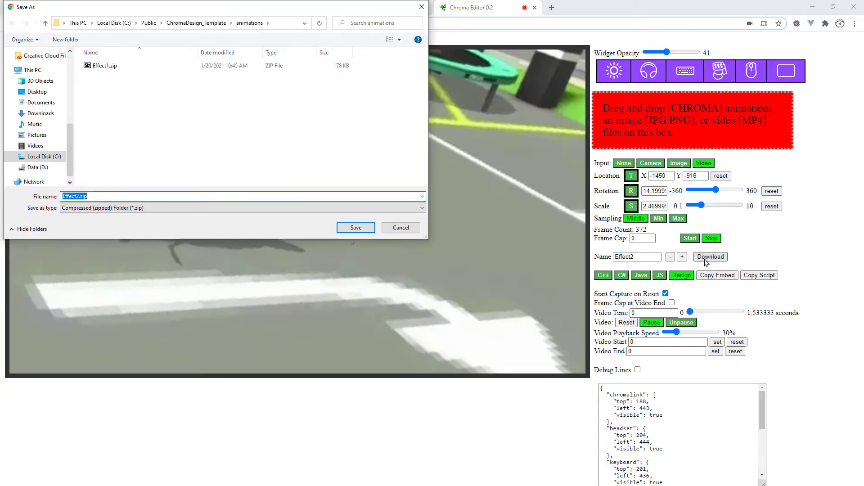
click(352, 230)
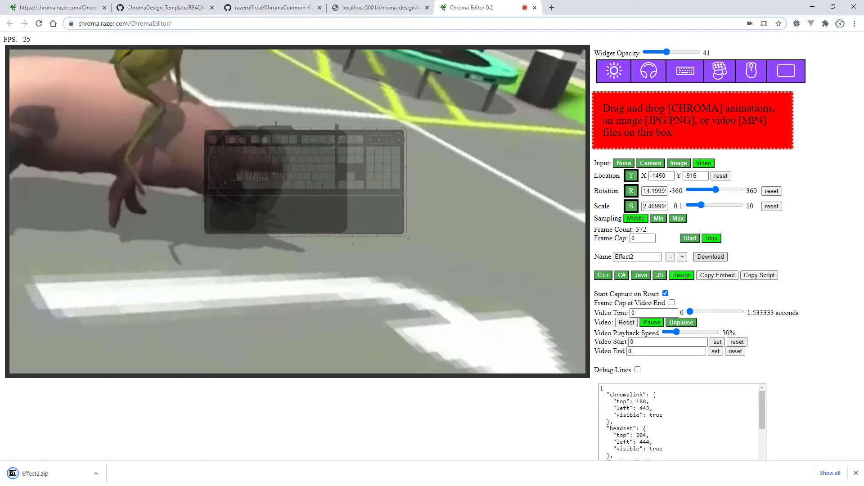
Extract Effect2.zip in the animations folder and delete the Effect1.zip and Effect2.zip archives
key(alt+Tab)
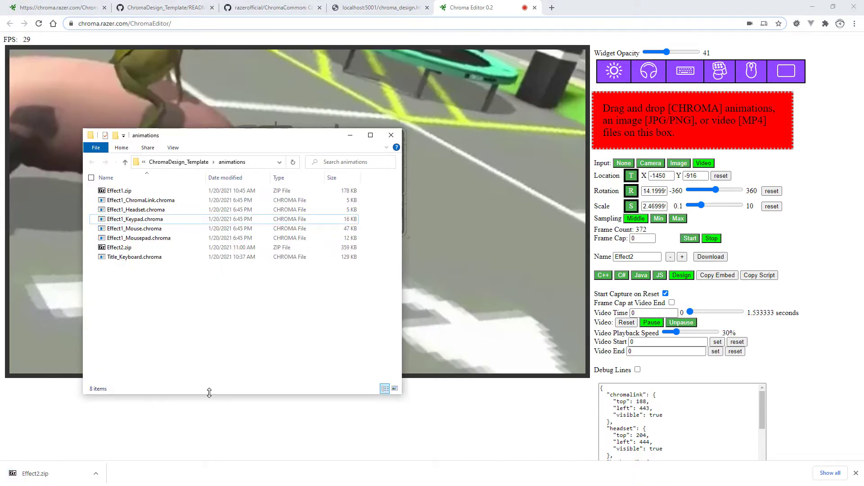
click(114, 194)
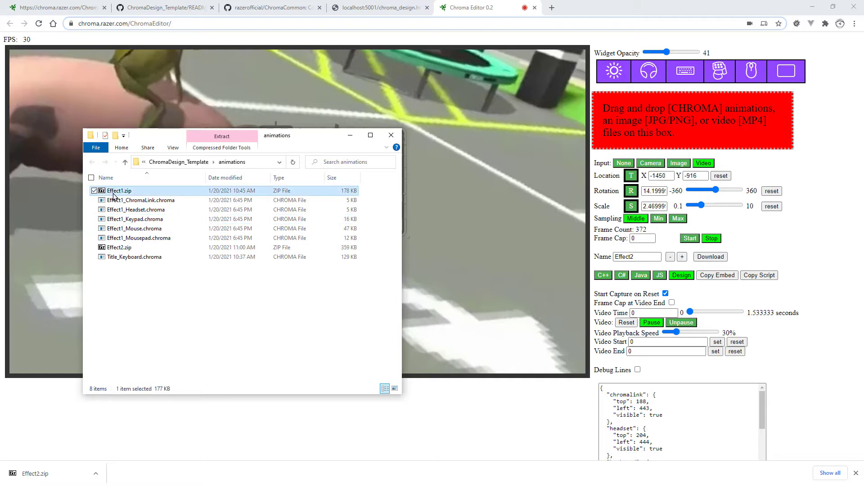
key(Delete)
right_click(120, 242)
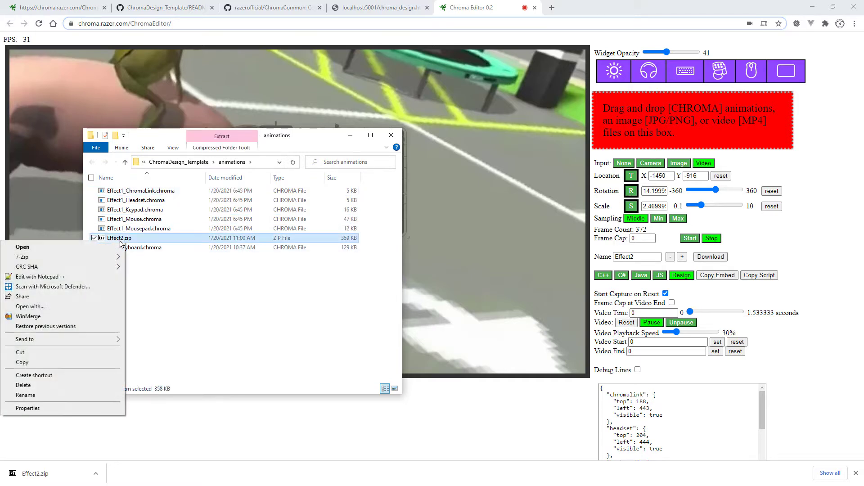
mouse_move(71, 259)
click(169, 291)
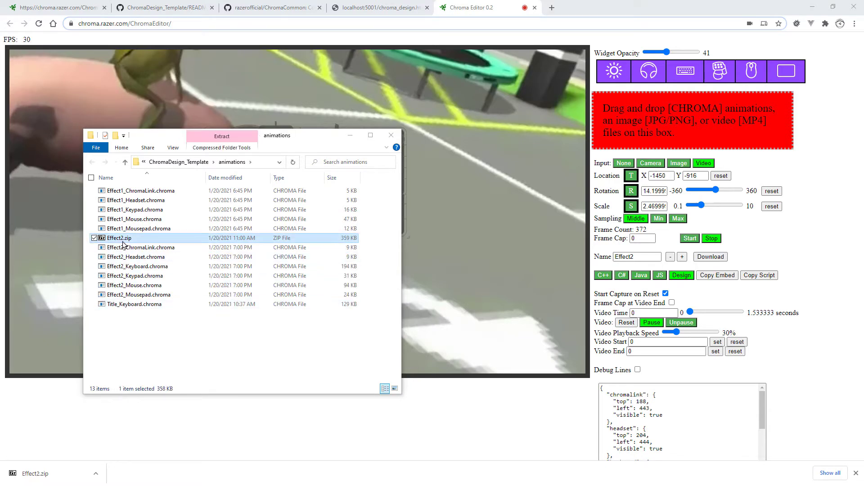
key(Delete)
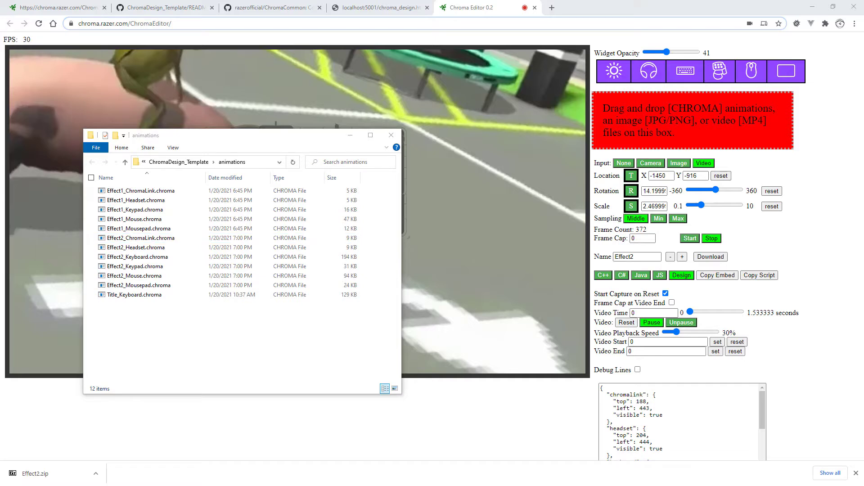
Reload the design page, and paste the editor's generated Effect2 script after the showEffect1Keypad function in chroma_design.html
key(alt+Tab)
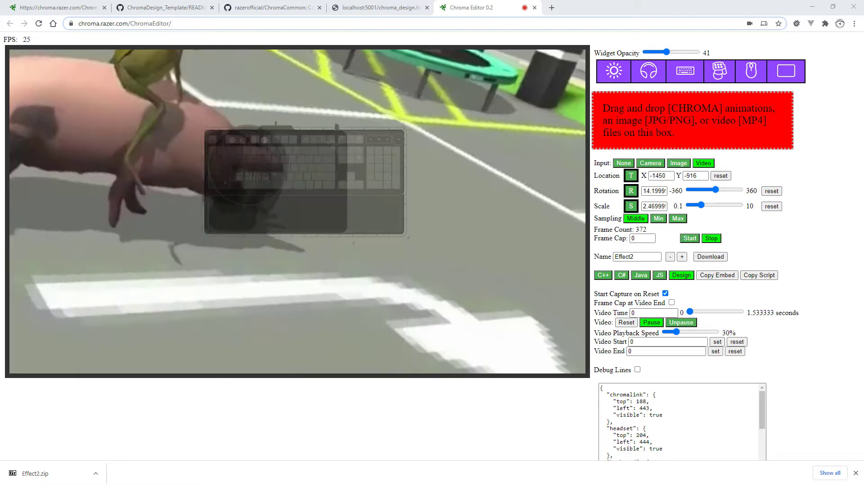
click(373, 8)
key(F5)
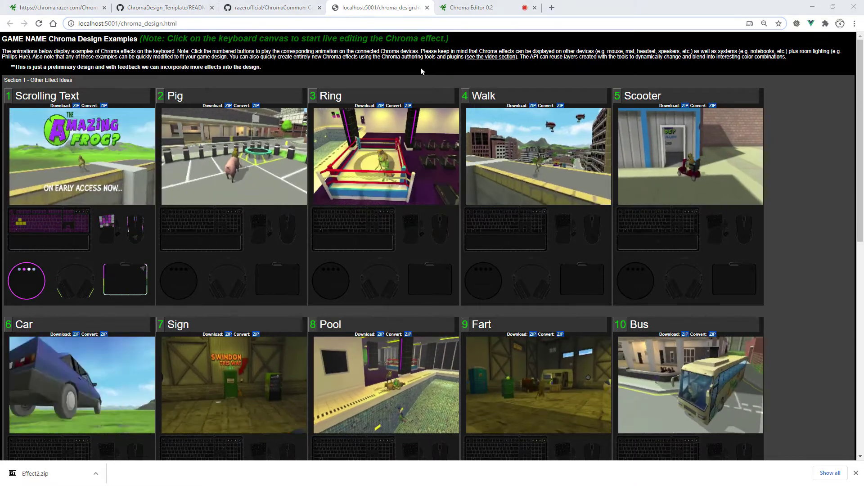
click(491, 9)
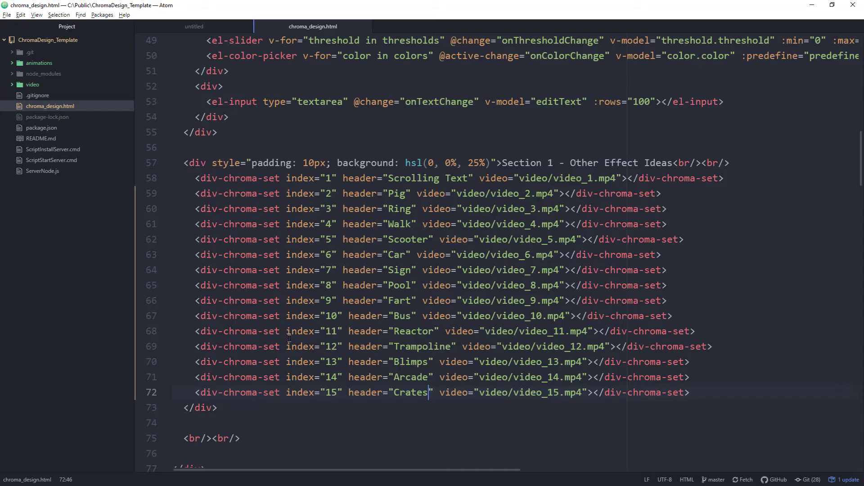
key(ctrl+End)
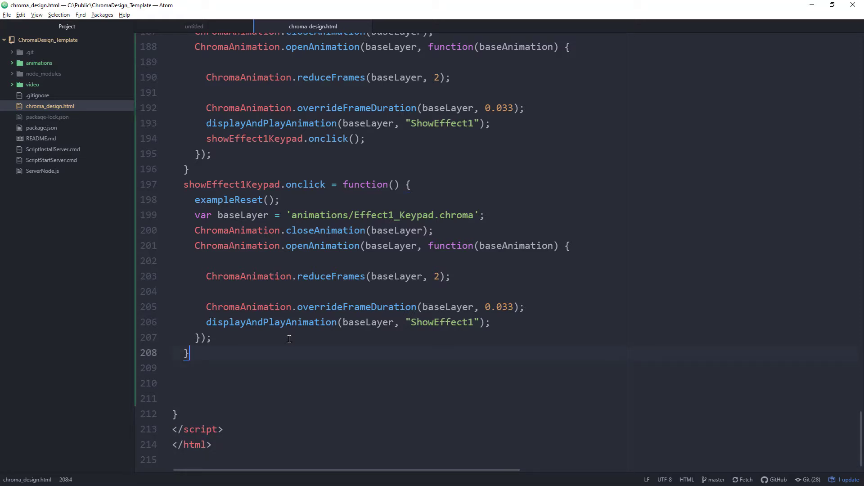
key(ctrl+v)
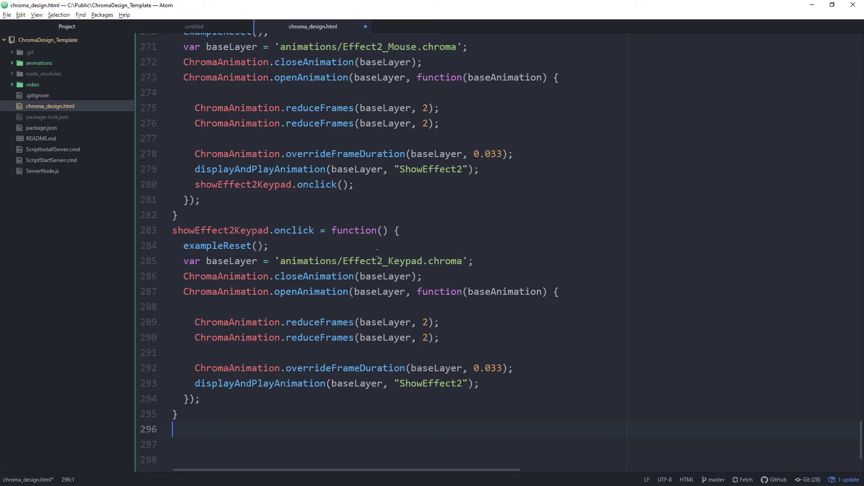
Check the reduceFrames calls in the pasted Effect2 handlers, save chroma_design.html, and reload the design page
scroll(389, 350, up, 15)
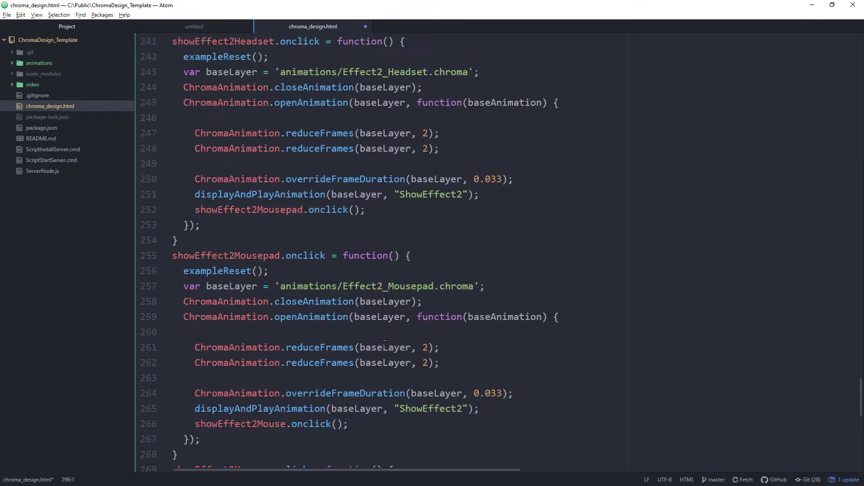
scroll(384, 343, up, 4)
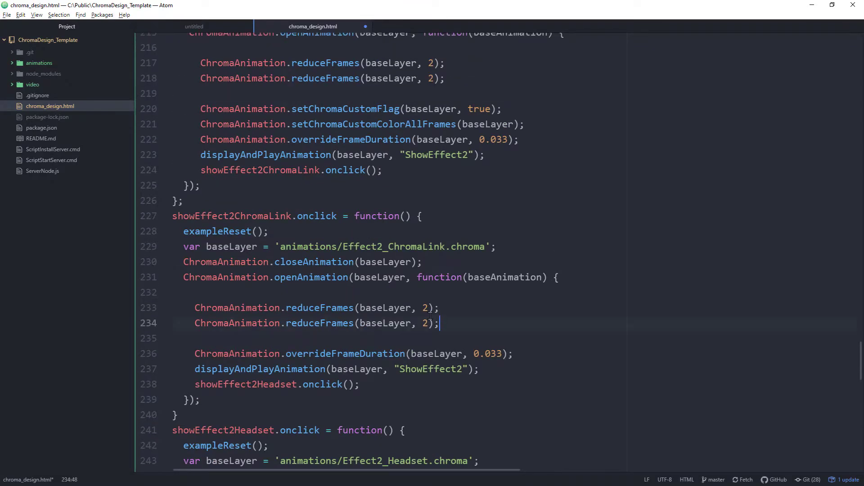
drag(439, 323, 268, 308)
scroll(312, 297, up, 4)
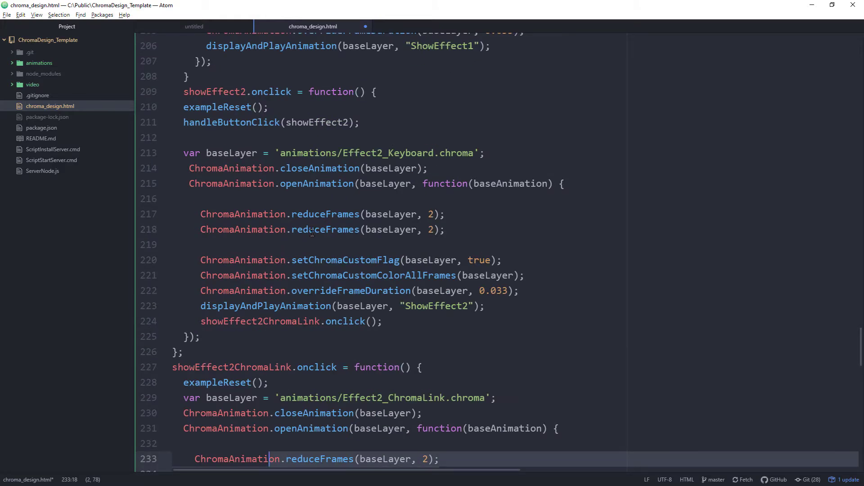
click(312, 232)
key(alt+Tab)
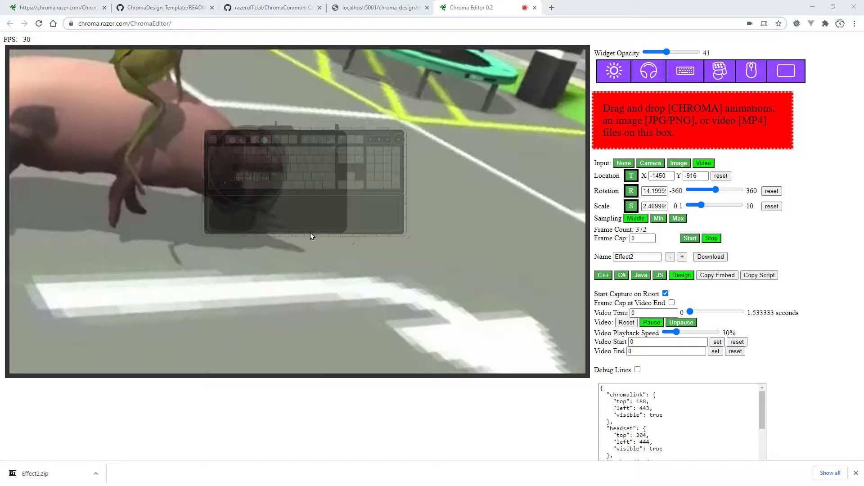
click(374, 8)
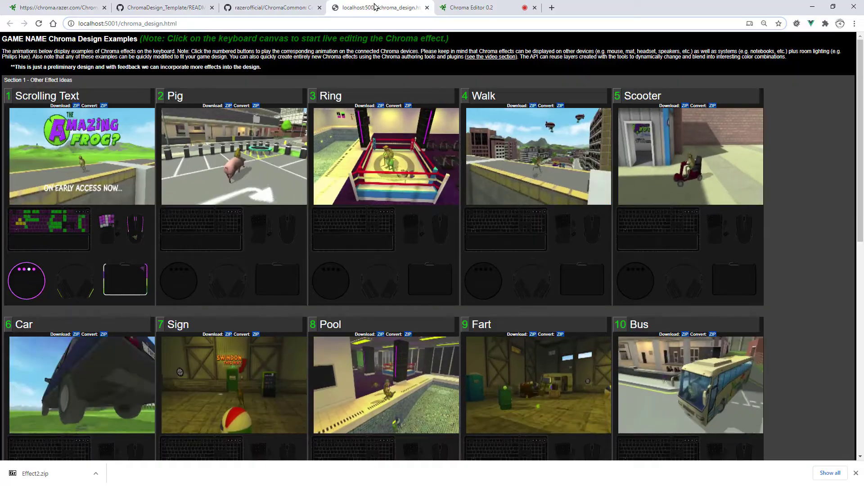
key(F5)
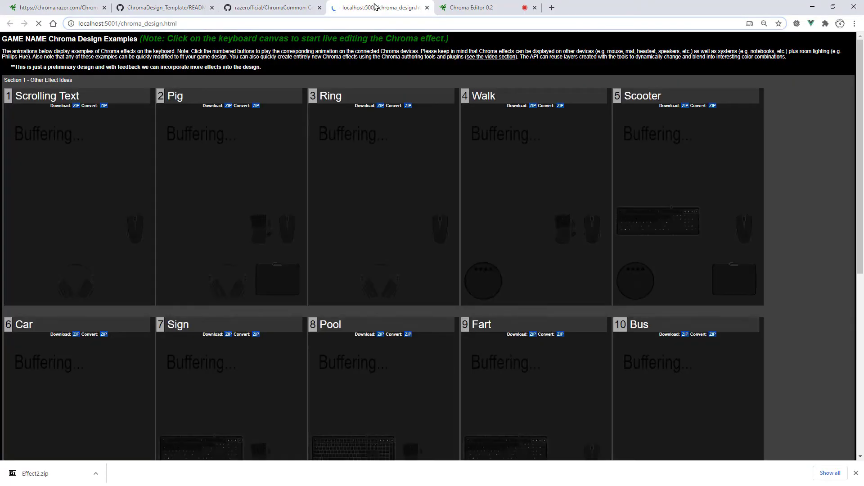
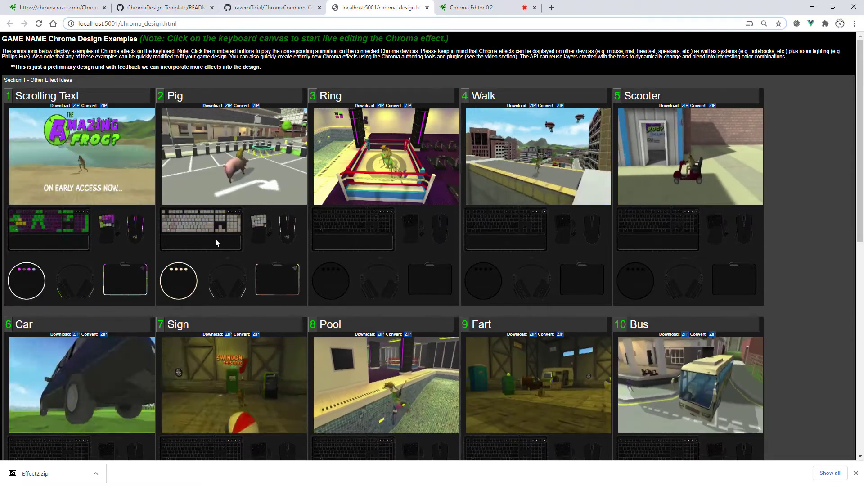
Examine the two reduceFrames calls in the showEffect2 function and compare them with the Pig effect on the design page
key(alt+Tab)
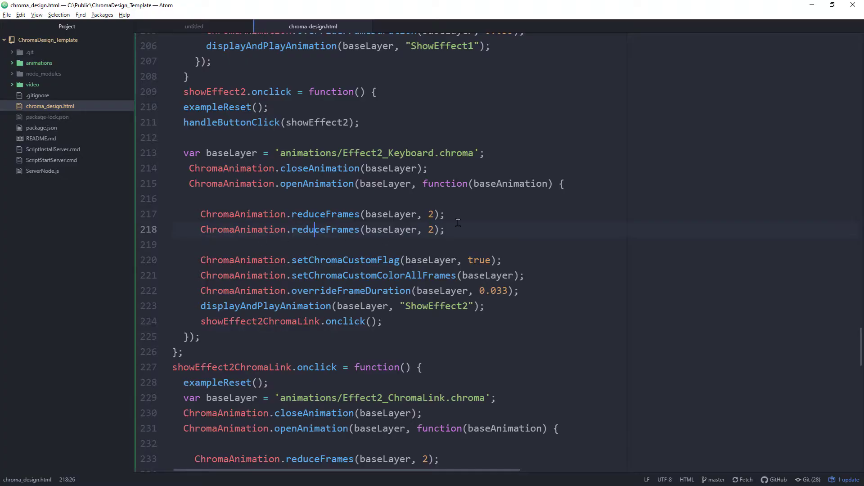
drag(464, 219, 223, 219)
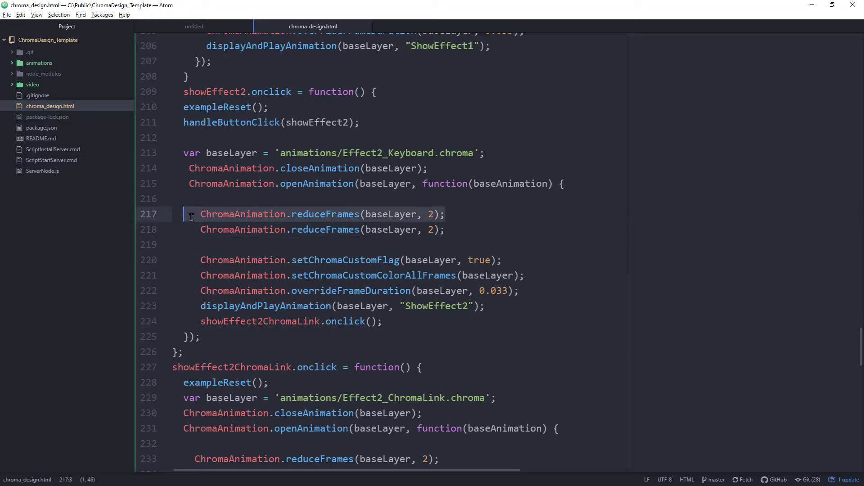
click(443, 227)
key(alt+Tab)
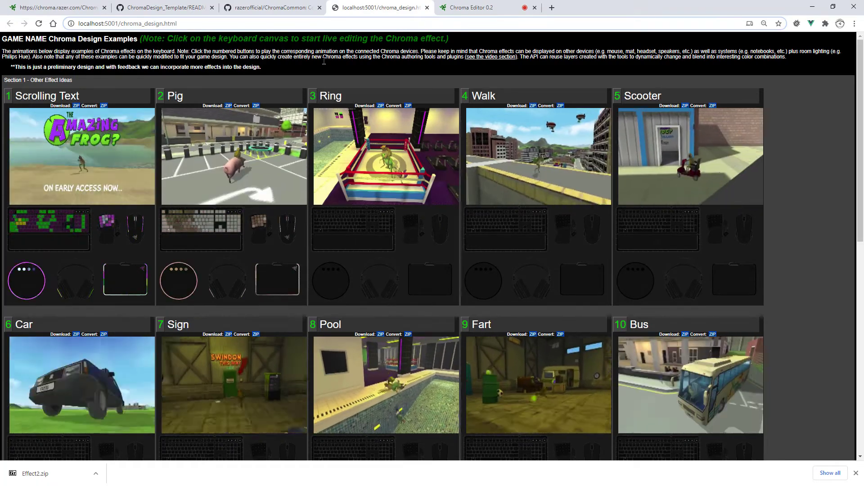
Name the next effect Effect3 and load video_3.mp4, with playback speed at 100% and paused at about 0.06 seconds
click(464, 9)
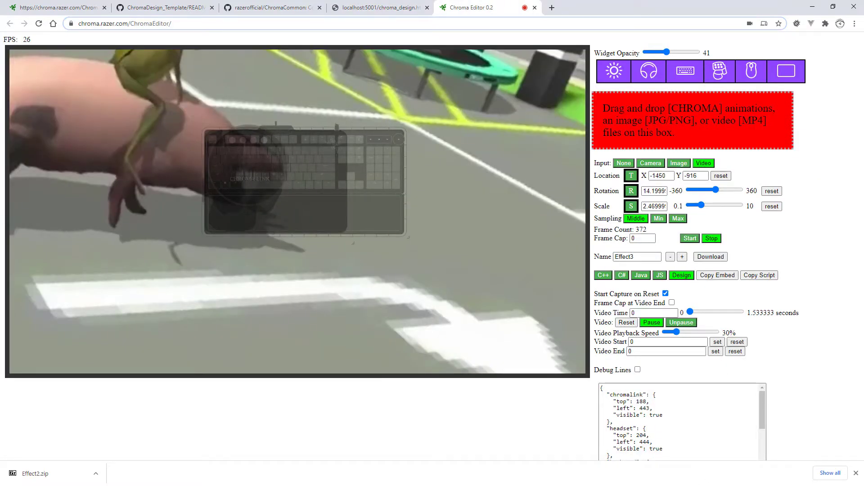
key(alt+Tab)
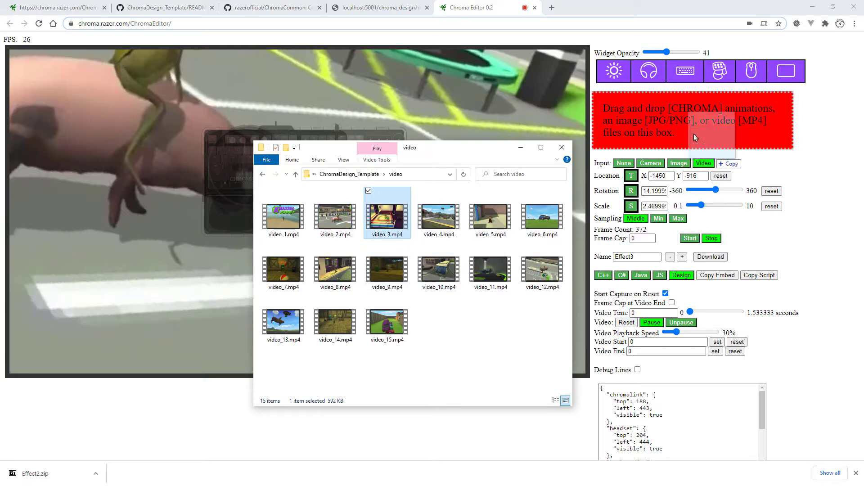
drag(694, 134, 676, 124)
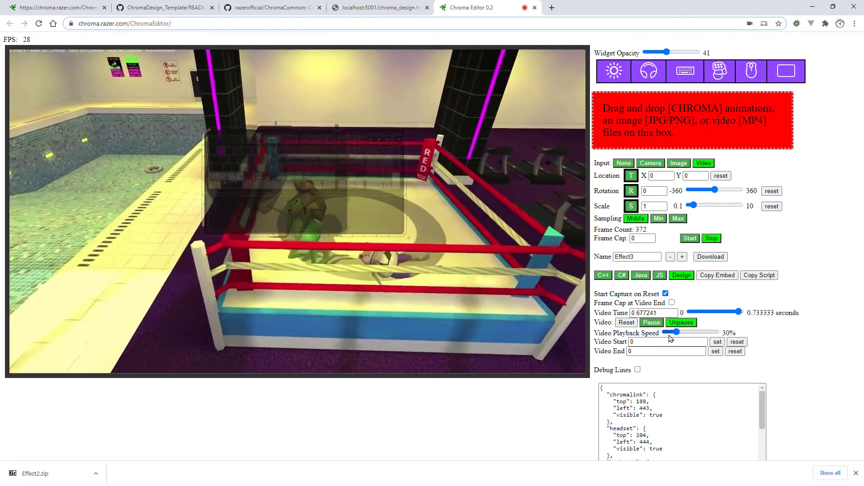
drag(677, 332, 737, 333)
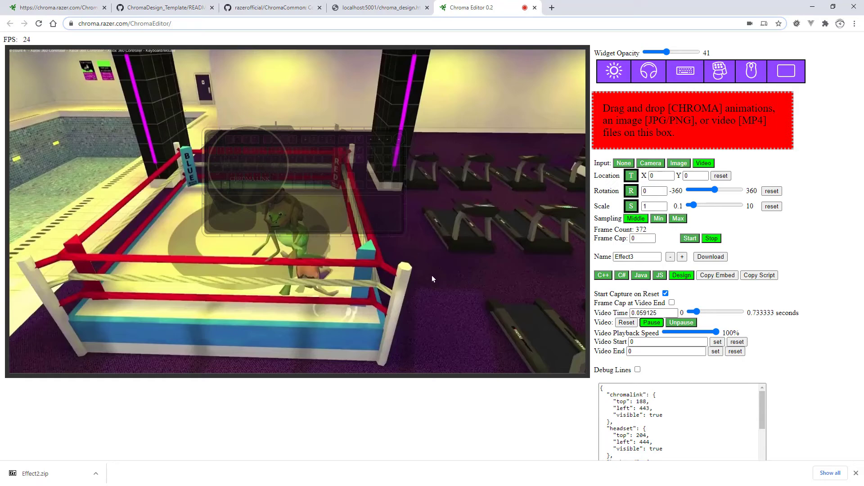
Show only the keyboard widget at 100 opacity and practise moving the ring video beneath it, to about X 368, Y -261
drag(426, 288, 349, 299)
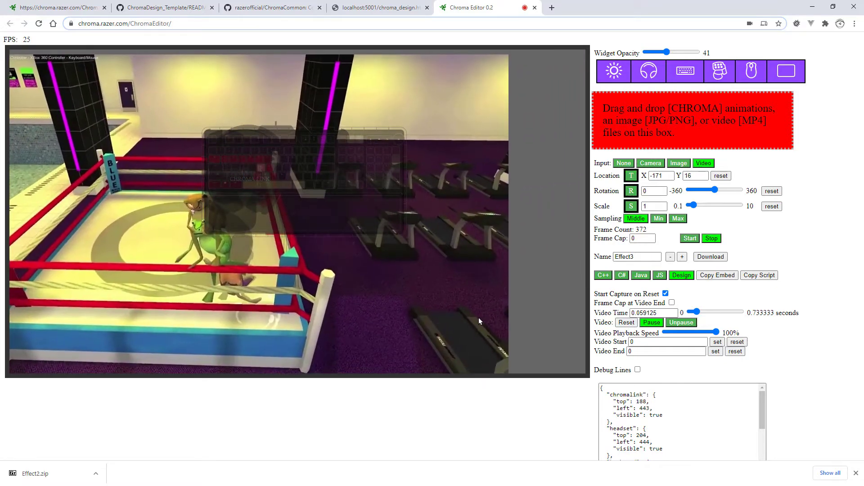
drag(479, 321, 438, 244)
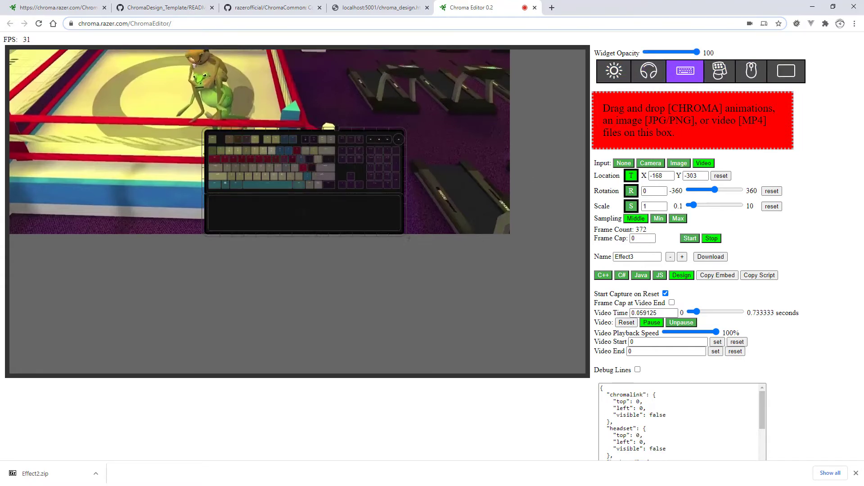
drag(180, 180, 385, 162)
drag(323, 191, 333, 192)
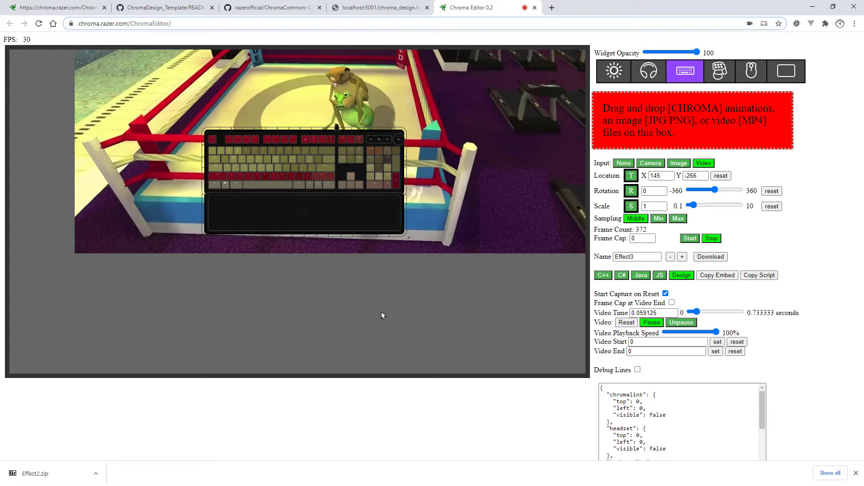
key(t)
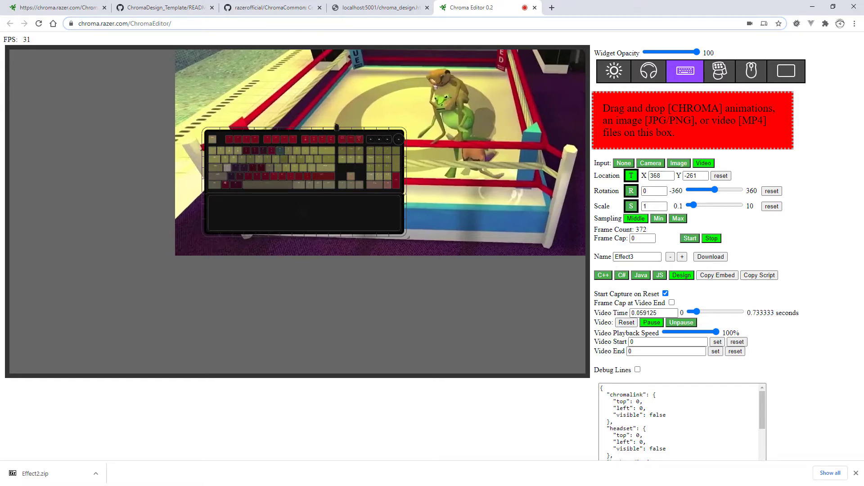
Capture the Chroma effect while moving the ring video sideways under the keyboard, and save it as Effect3.zip in the animations folder
click(690, 239)
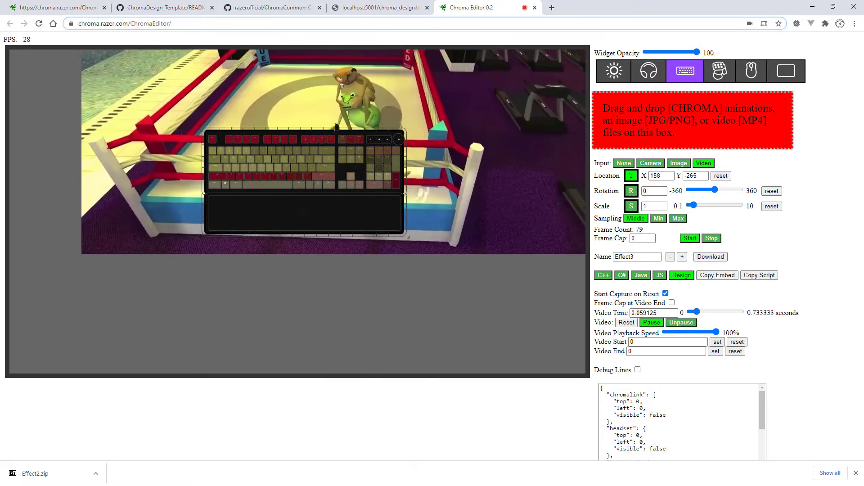
drag(298, 108, 459, 110)
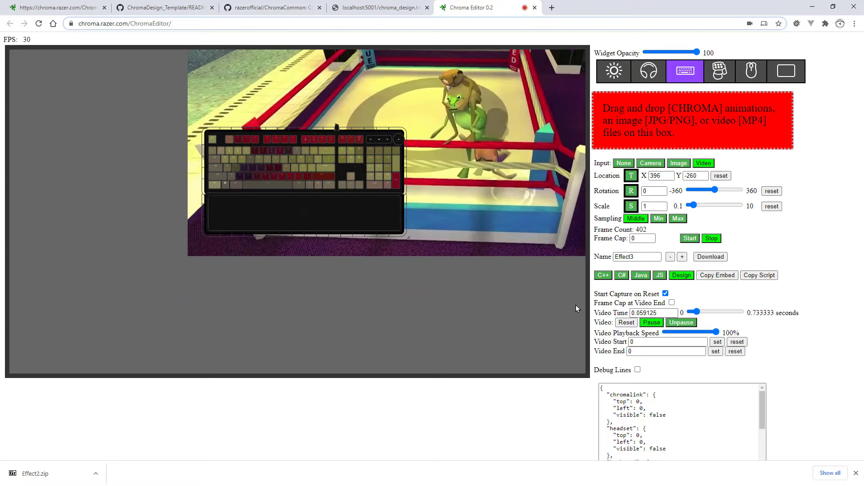
click(695, 257)
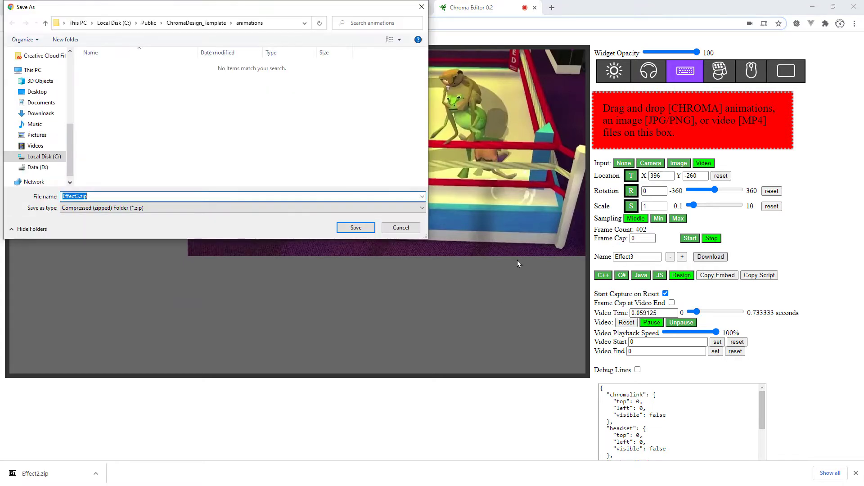
click(356, 227)
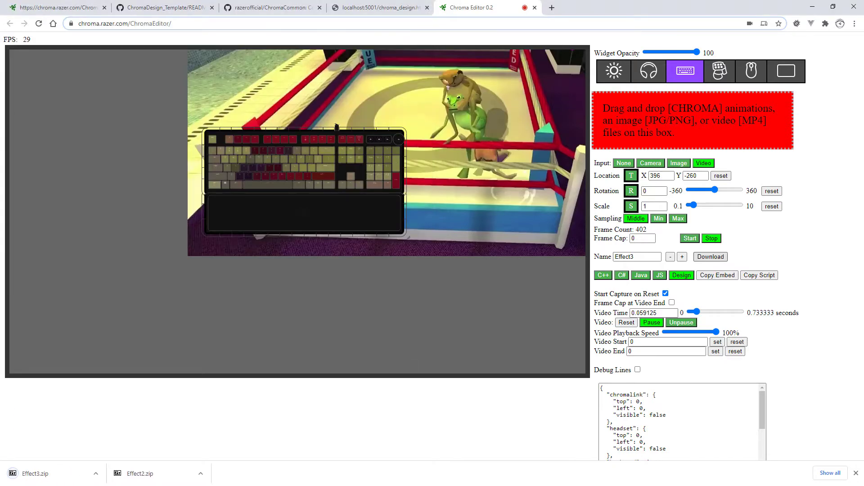
Extract the contents of Effect3.zip directly into the animations folder
key(alt+Tab)
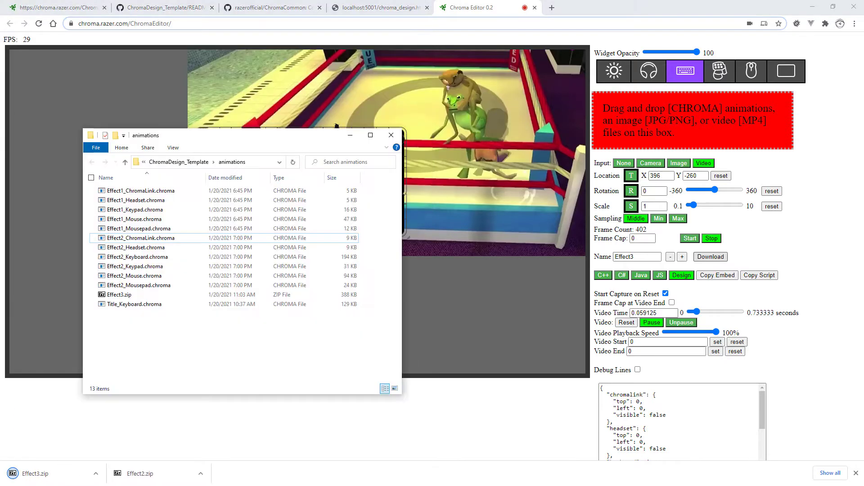
right_click(125, 301)
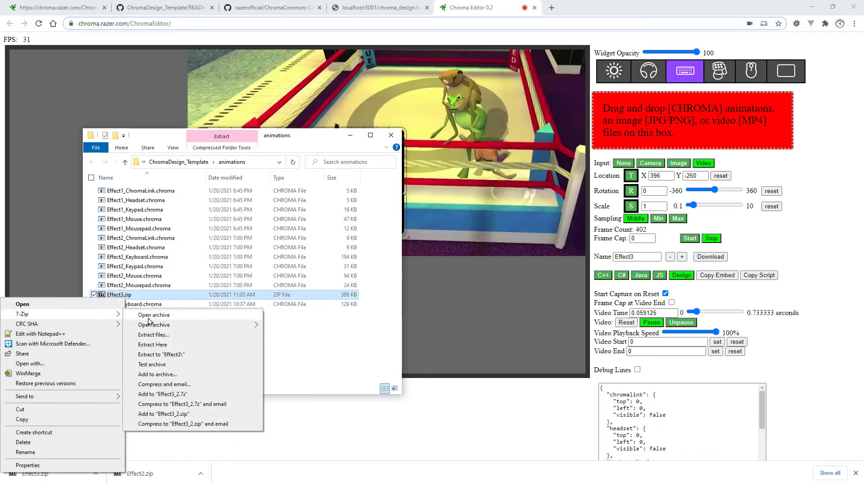
click(152, 344)
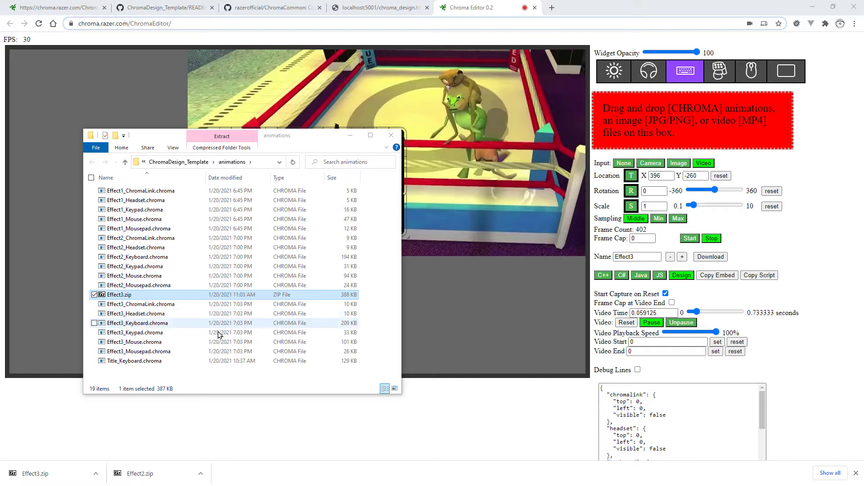
Delete the extracted Effect3.zip and insert the Effect3 script below the Effect2 keypad function in chroma_design.html
key(Delete)
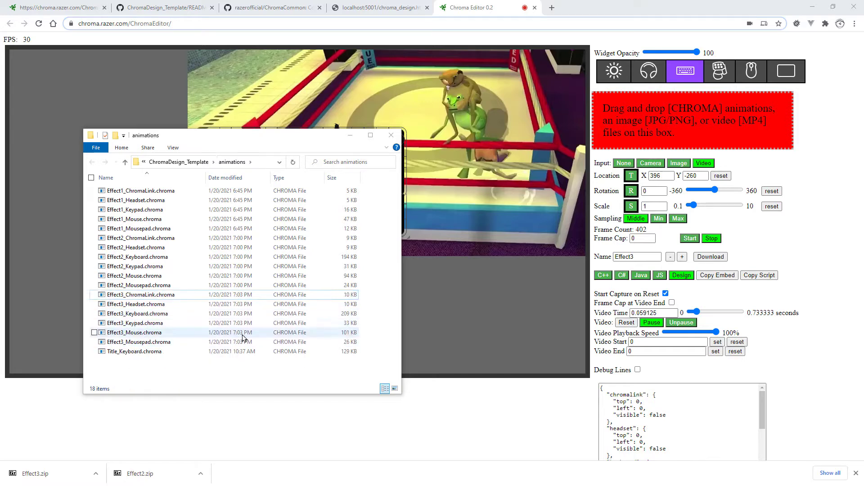
click(372, 11)
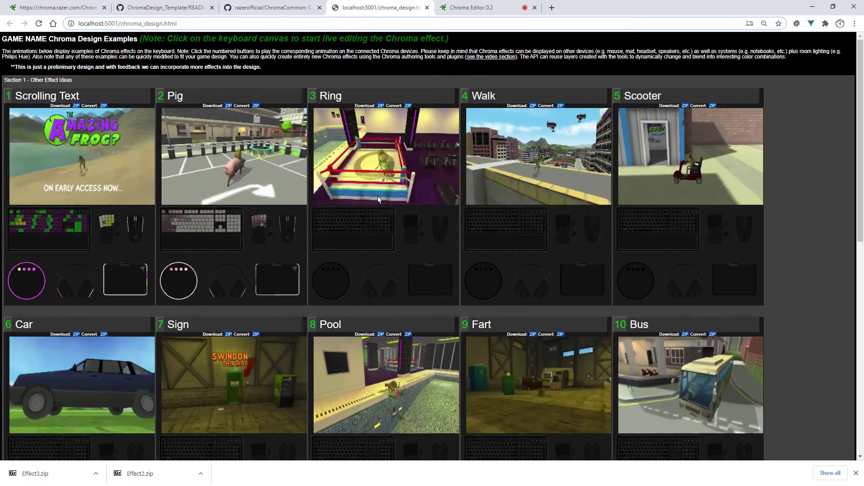
click(377, 195)
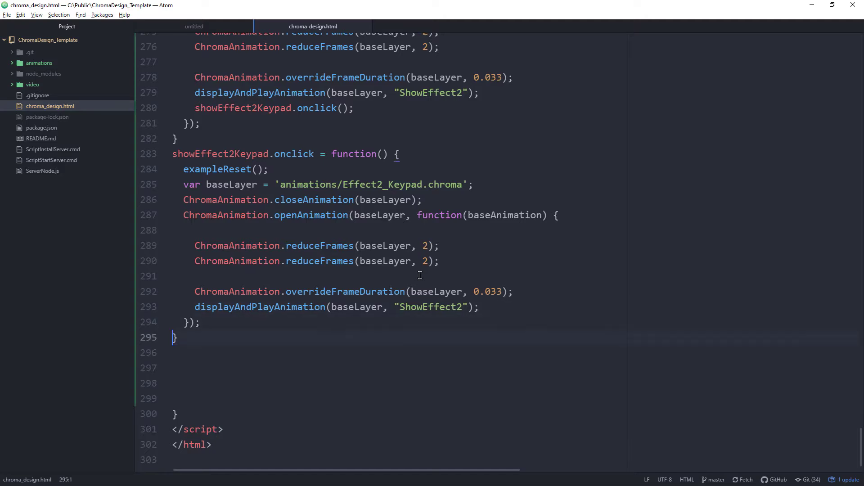
key(Return)
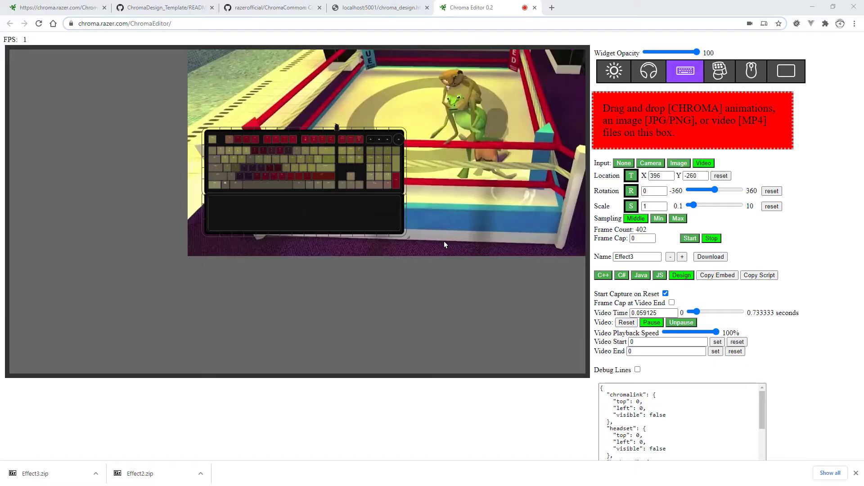
Reload the Chroma editor and the chroma_design.html page to preview the Ring effect
key(F5)
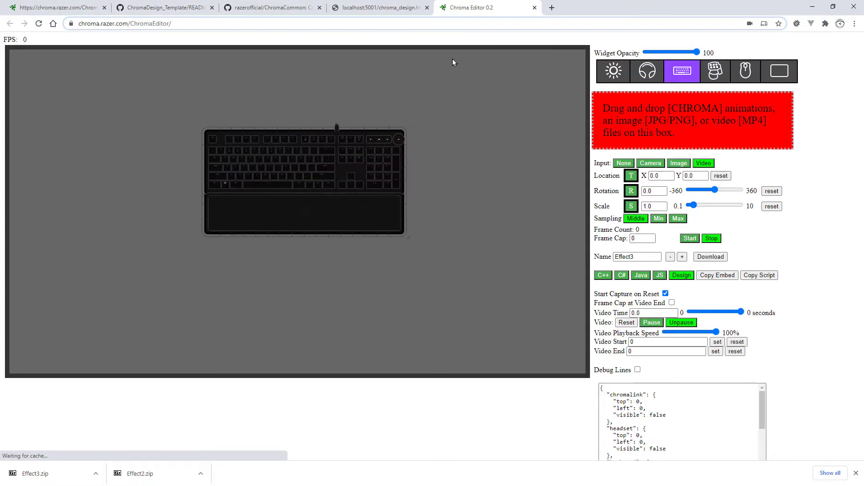
click(376, 8)
key(F5)
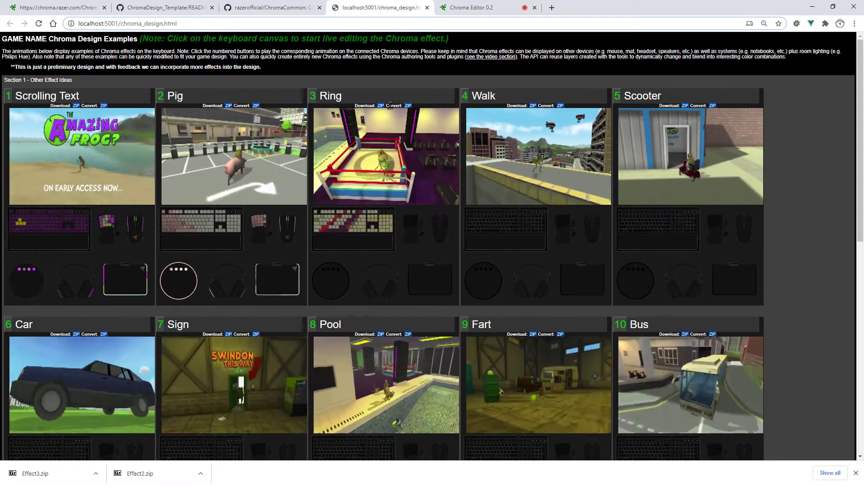
Load video_3.mp4 into the Chroma editor again and set its paused video time to 0
click(476, 10)
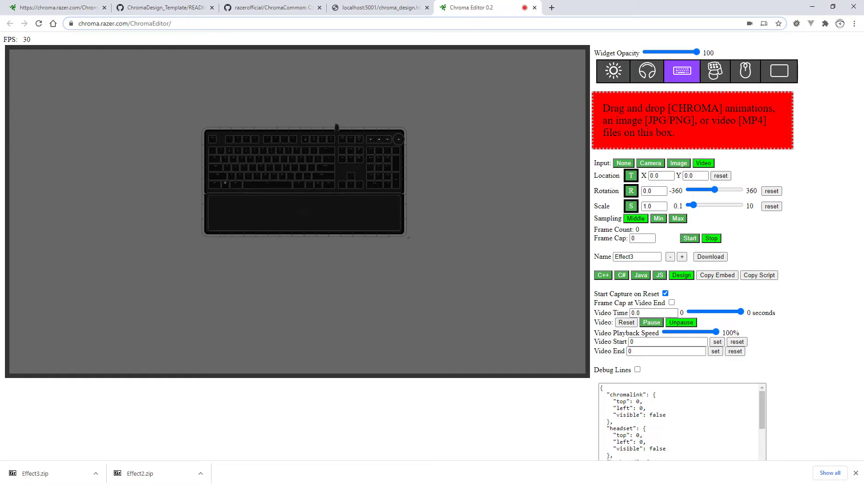
key(alt+Tab)
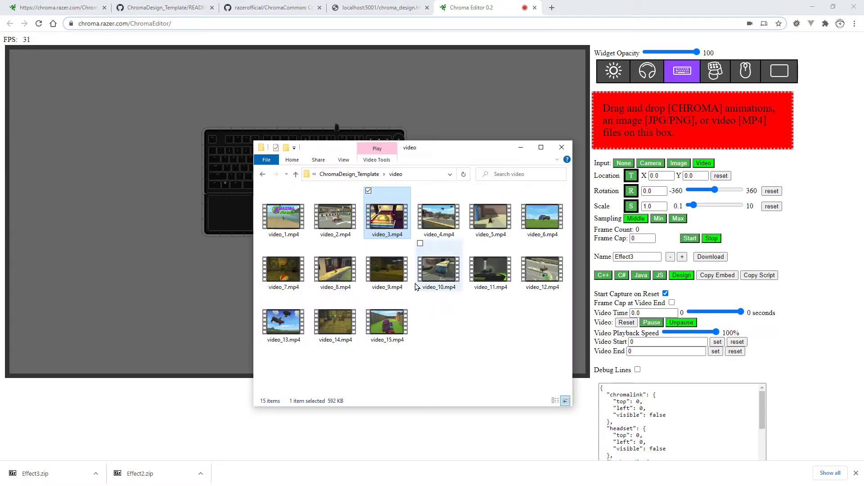
drag(672, 149, 672, 150)
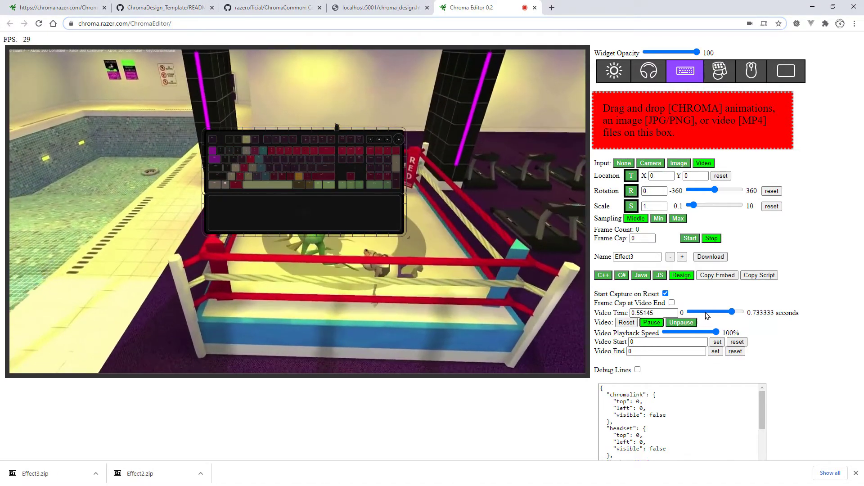
drag(730, 312, 672, 315)
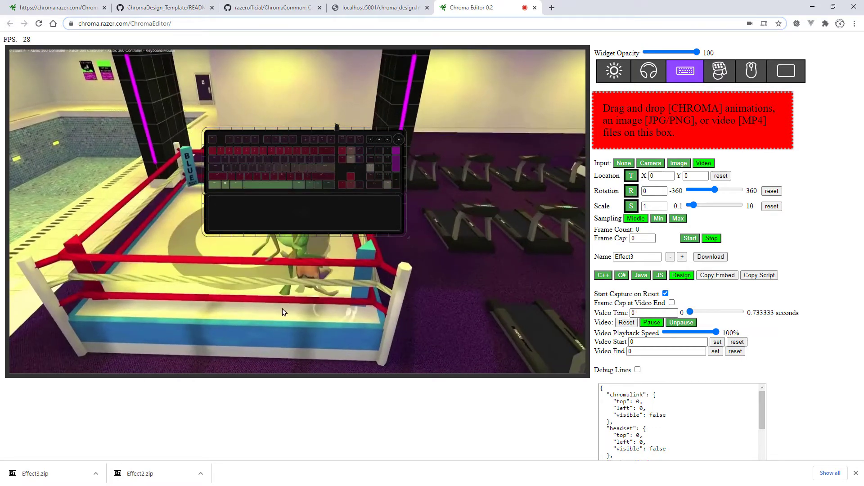
Place the ring video at about X 398, Y -241 and show all device widgets at 25 opacity
key(t)
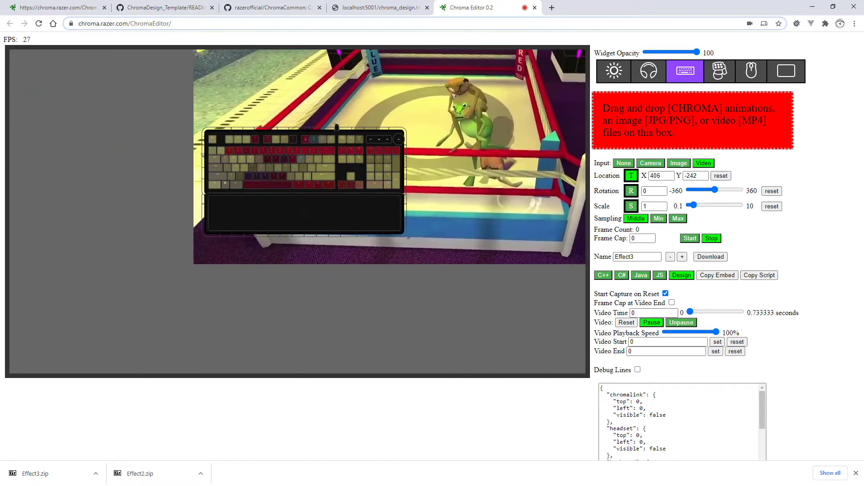
click(373, 217)
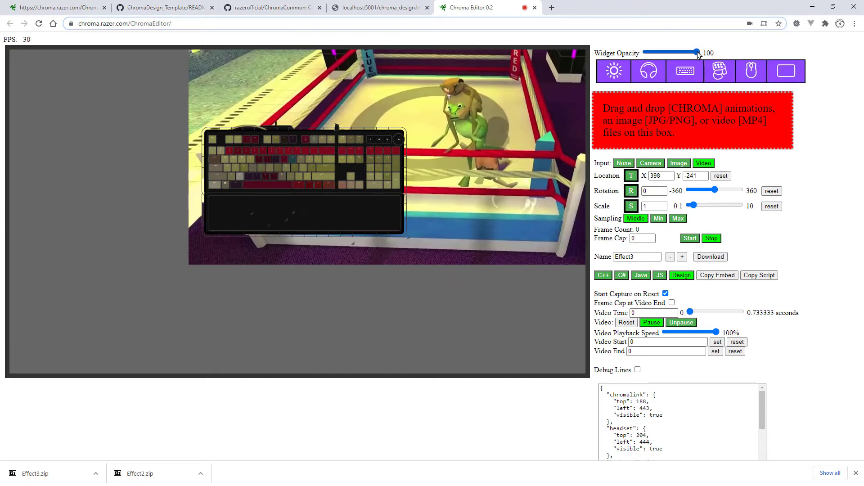
drag(698, 53, 661, 52)
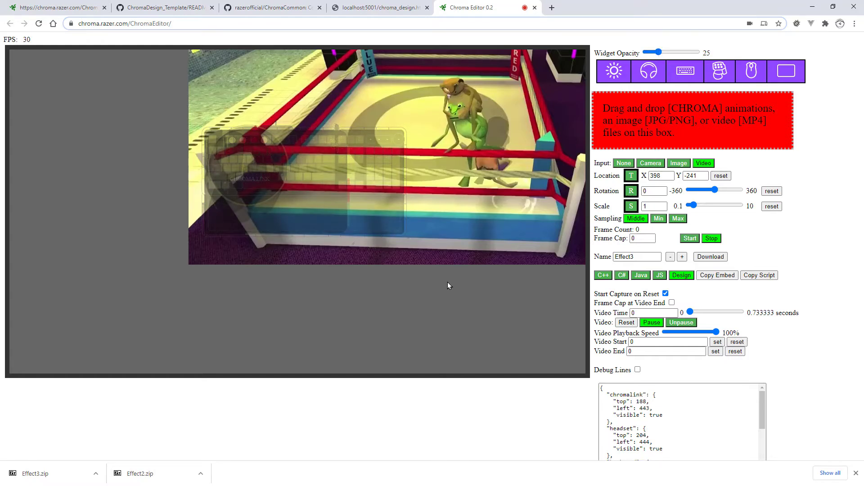
Capture Effect3 while moving the ring video beneath all the widgets, and save it as Effect3.zip in the animations folder
key(t)
drag(379, 156, 397, 157)
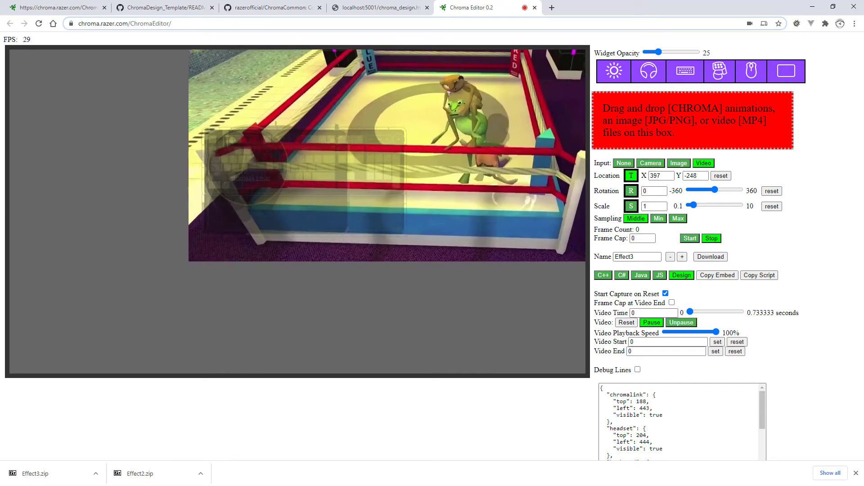
key(t)
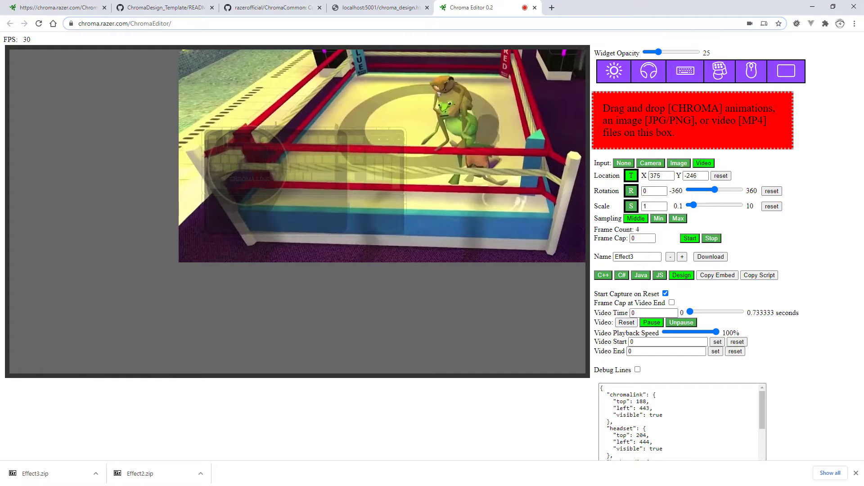
mouse_move(397, 181)
mouse_down()
mouse_move(138, 182)
mouse_move(119, 255)
mouse_move(211, 293)
mouse_move(276, 288)
mouse_move(297, 280)
mouse_move(381, 187)
mouse_up()
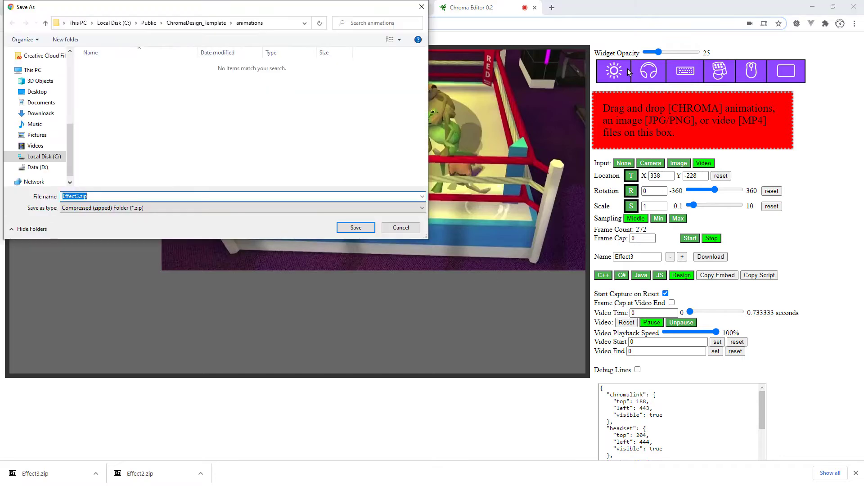
click(361, 230)
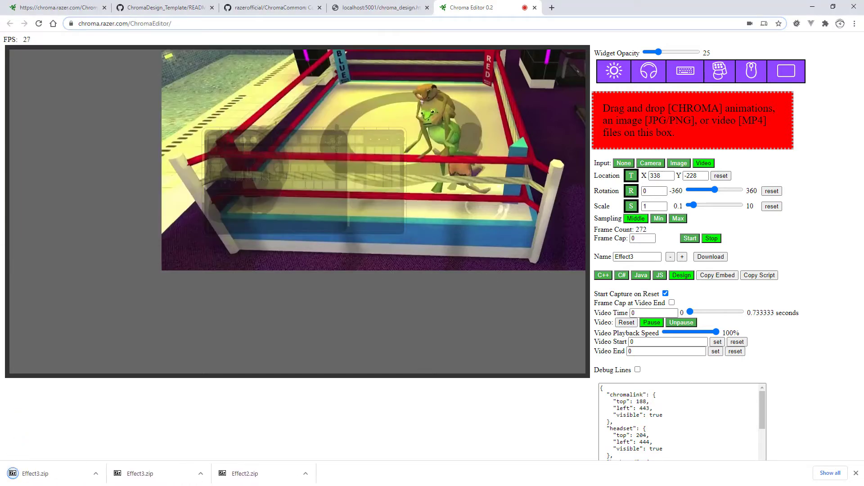
Extract Effect3.zip over the existing Effect3 animations and check the Ring effect on the design page
key(alt+Tab)
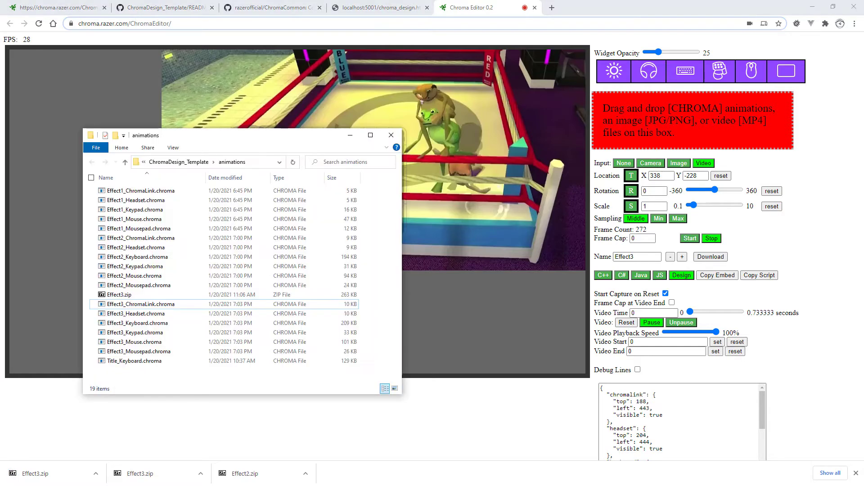
right_click(116, 297)
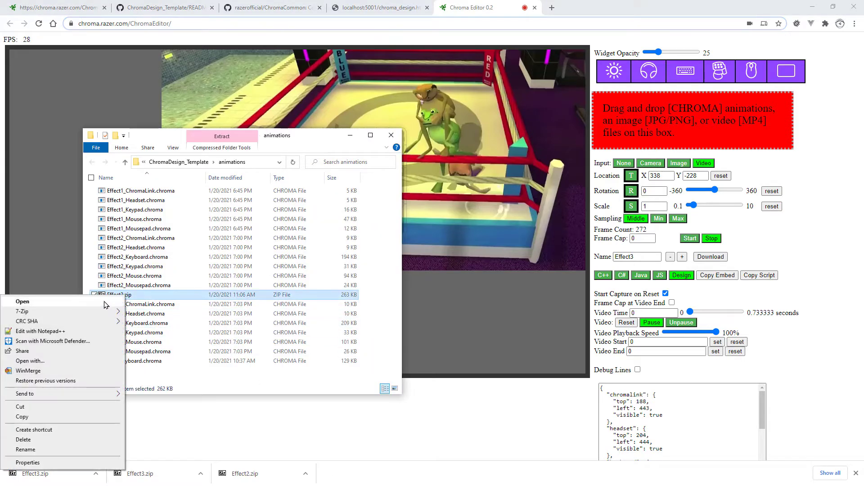
click(153, 342)
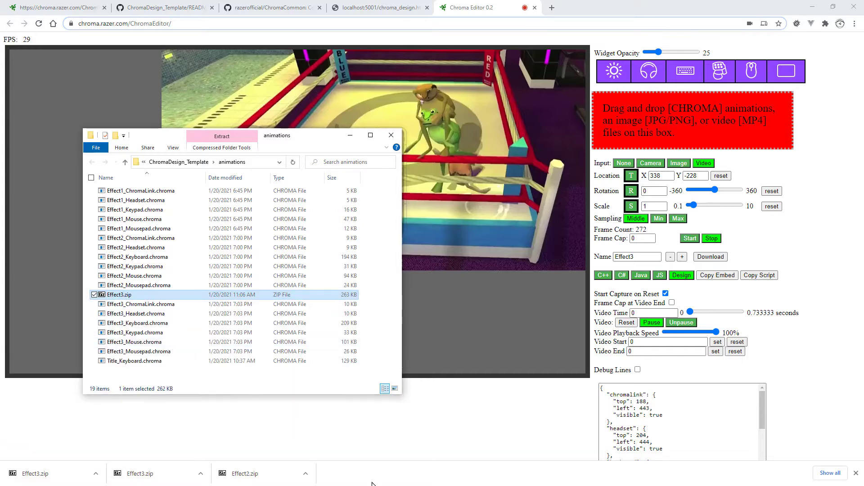
click(368, 10)
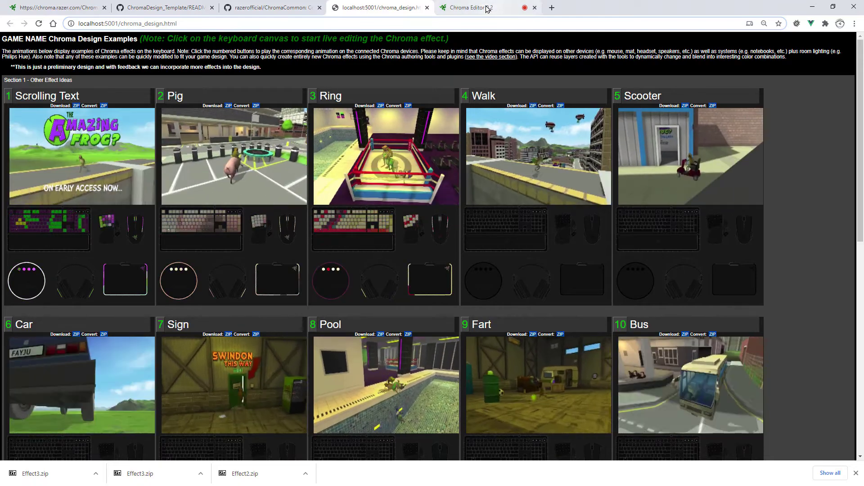
Raise widget opacity to 100, recapture Effect3 while moving the ring video to about X 353, Y -266, and save it as Effect3 (1).zip
click(468, 7)
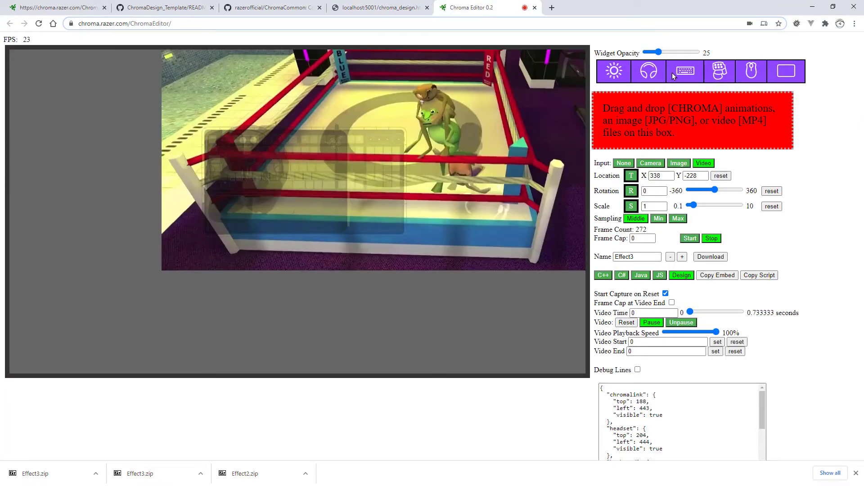
drag(659, 53, 707, 56)
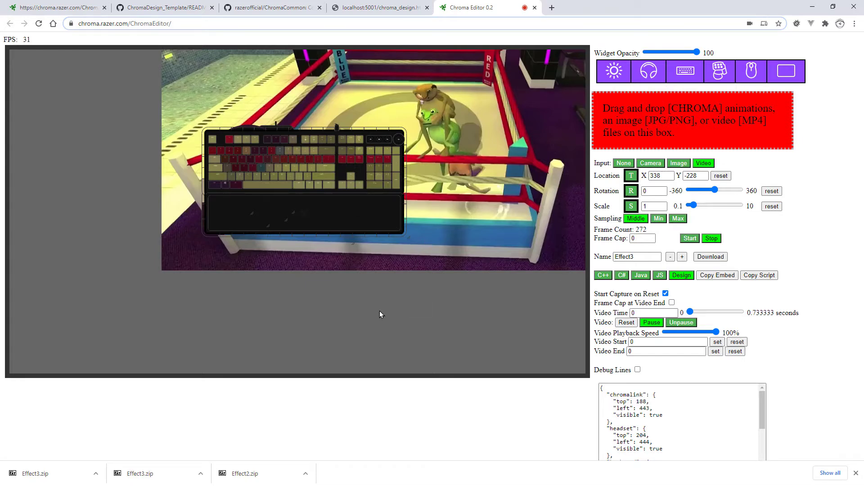
key(t)
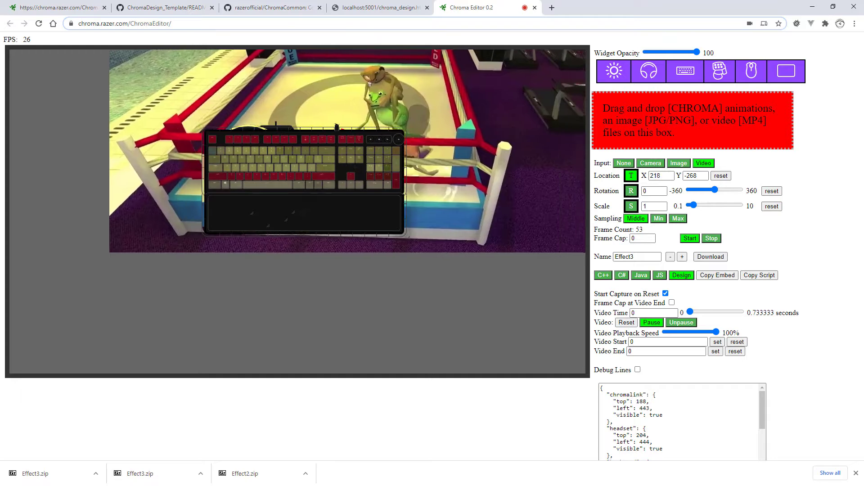
drag(355, 167, 438, 167)
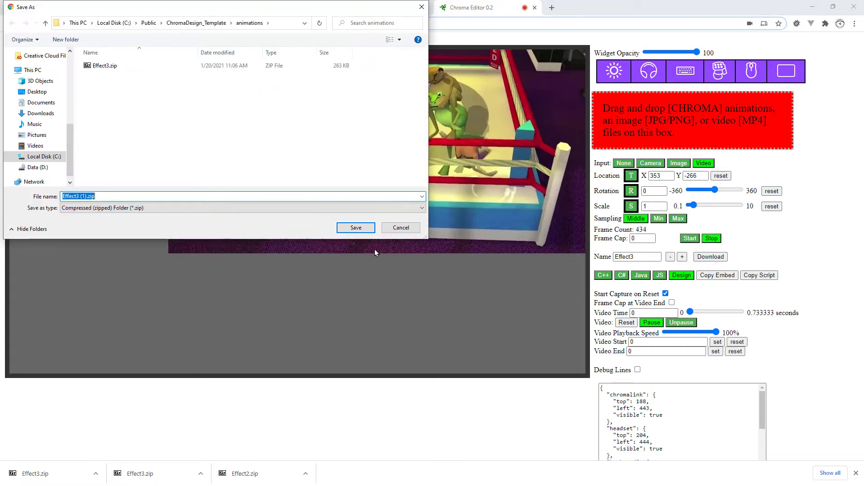
click(354, 227)
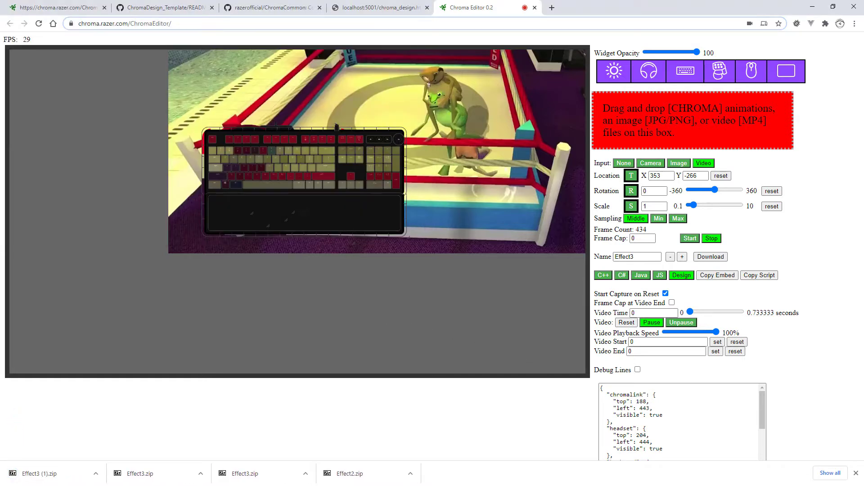
Close the unneeded Videos folder window
key(alt+Tab)
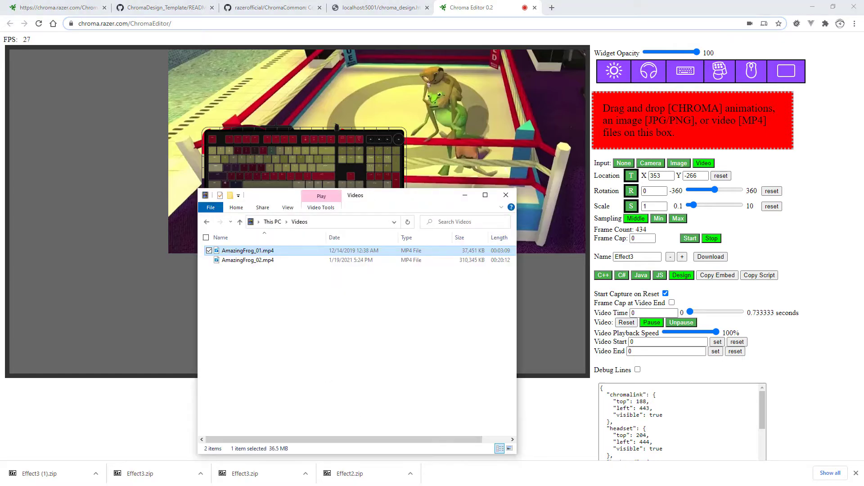
key(alt+Tab)
key(alt+Tab)
click(507, 197)
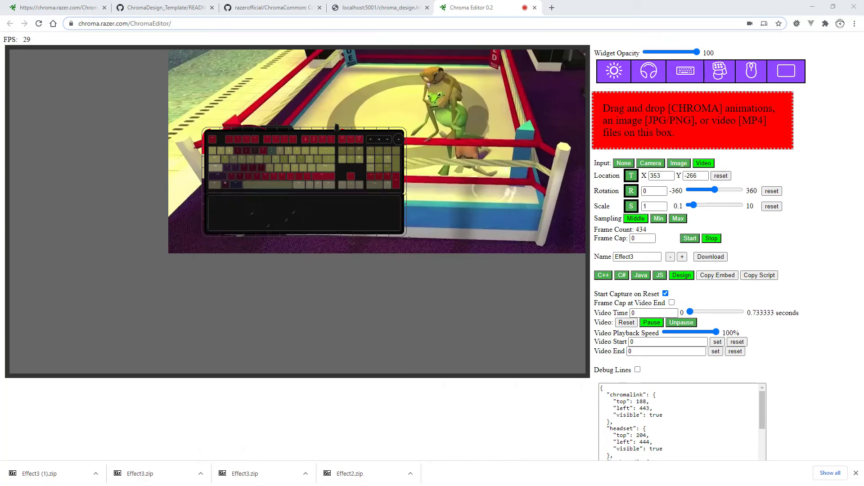
Delete the old Effect3.zip and extract Effect3 (1).zip into the animations folder, overwriting the existing Effect3 files
key(alt+Tab)
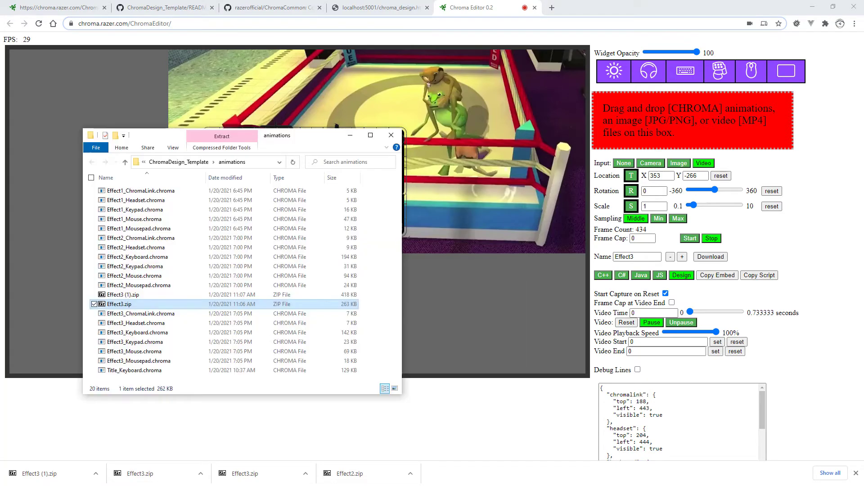
right_click(132, 299)
mouse_move(73, 315)
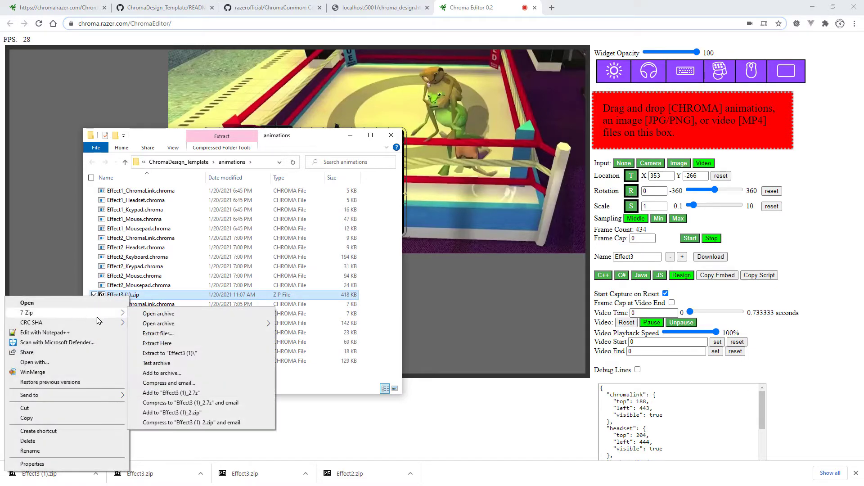
click(157, 344)
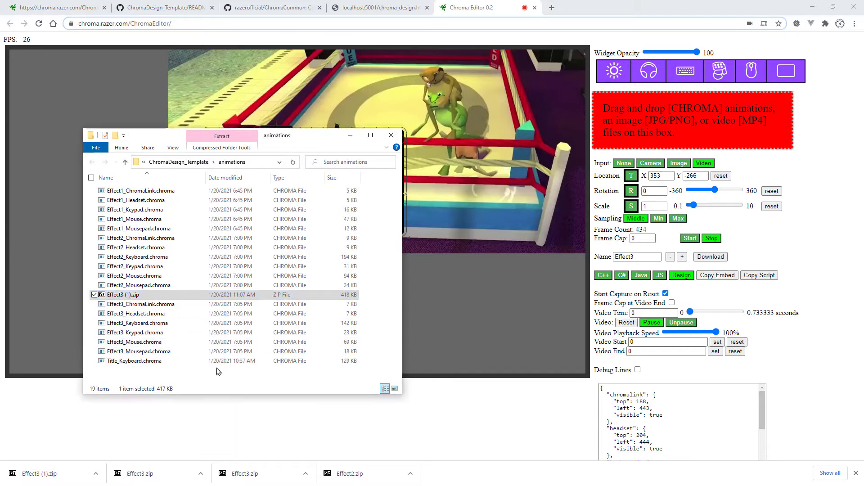
click(136, 322)
click(126, 295)
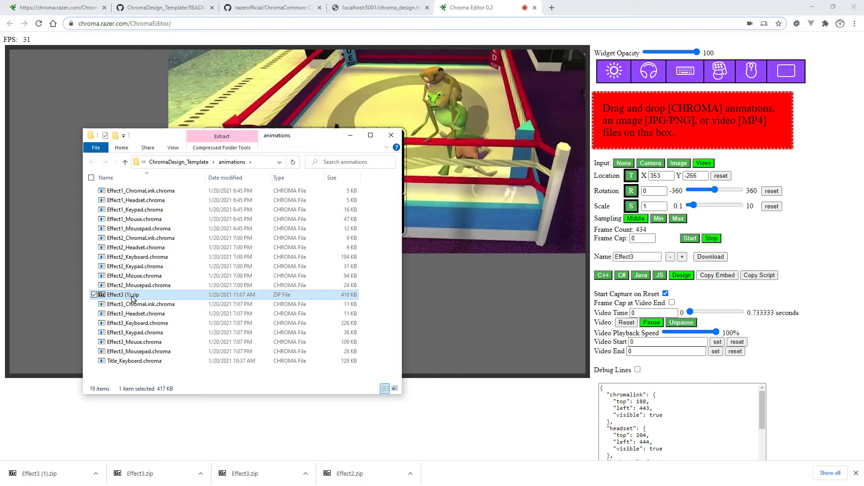
click(481, 410)
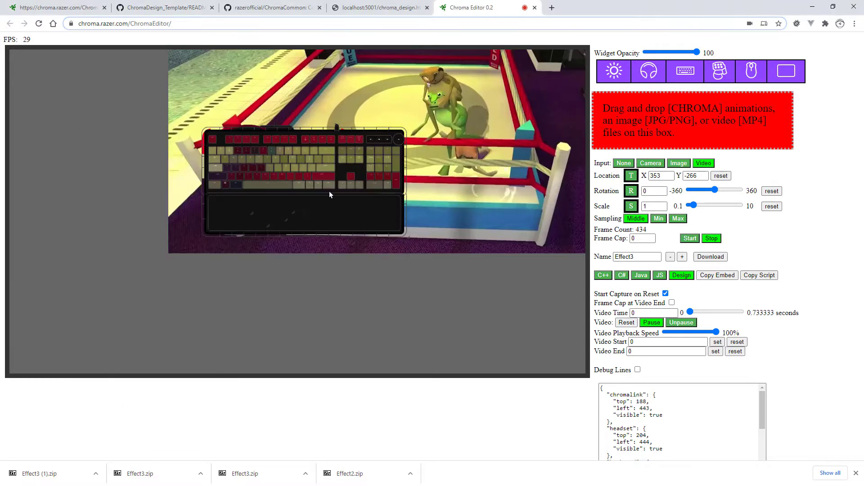
Reload the chroma_design.html page to preview the recaptured Ring effect, and dismiss the finished downloads list
click(367, 13)
key(F5)
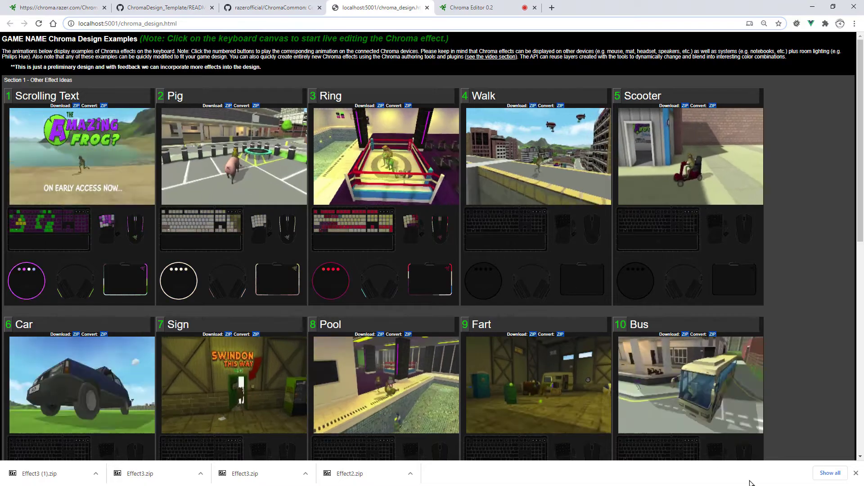
click(857, 473)
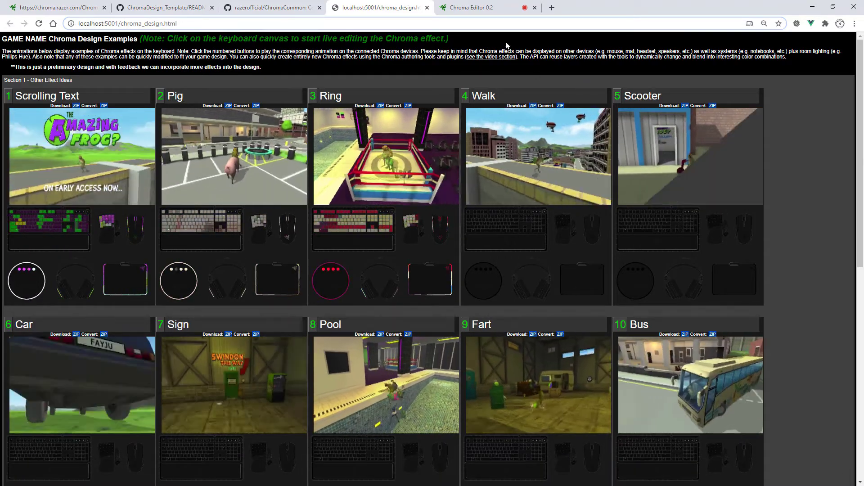
Load video_4.mp4 into the Chroma Editor as the video input and advance the effect name to Effect4
click(490, 11)
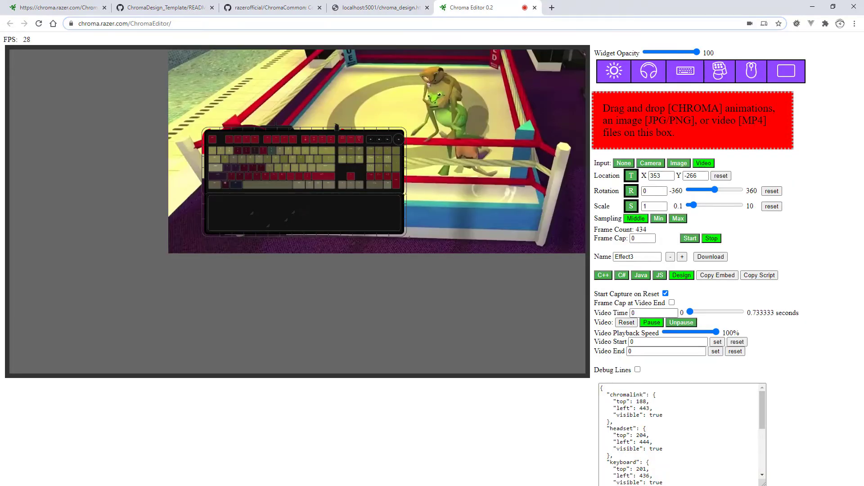
key(alt+Tab)
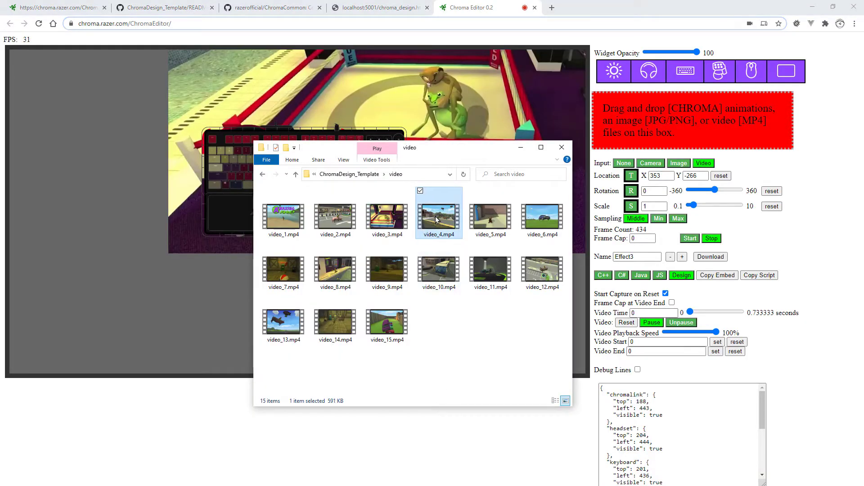
drag(692, 127, 692, 127)
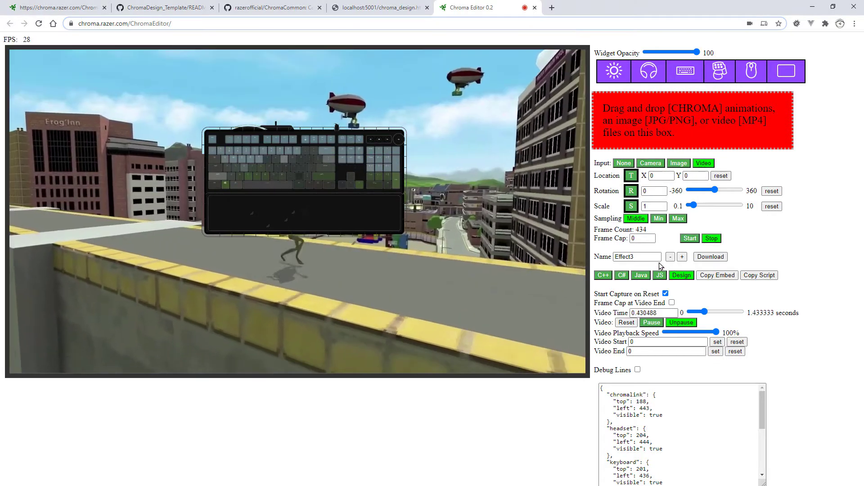
click(683, 257)
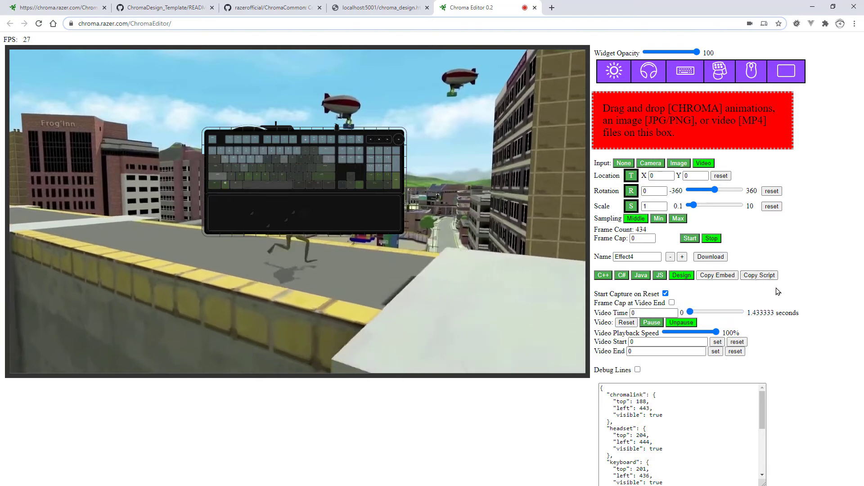
Copy the generated Effect4 design script and paste it after the Effect3 Keypad function in chroma_design.html in Atom
click(764, 280)
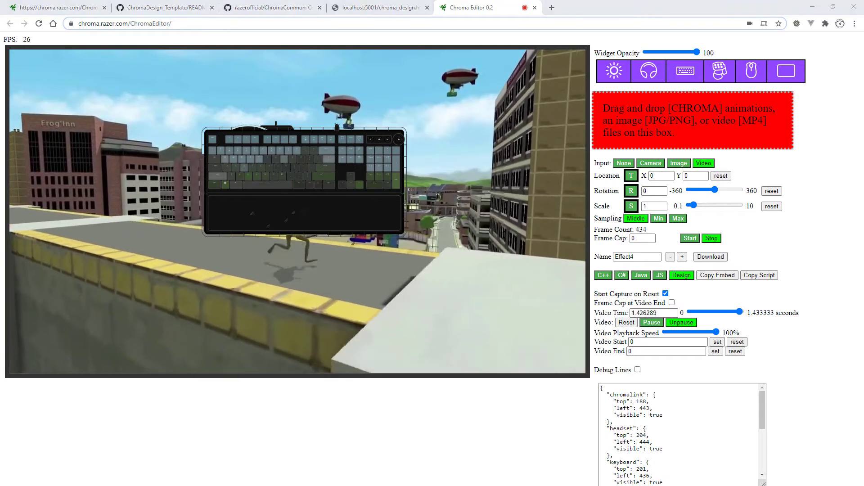
key(alt+Tab)
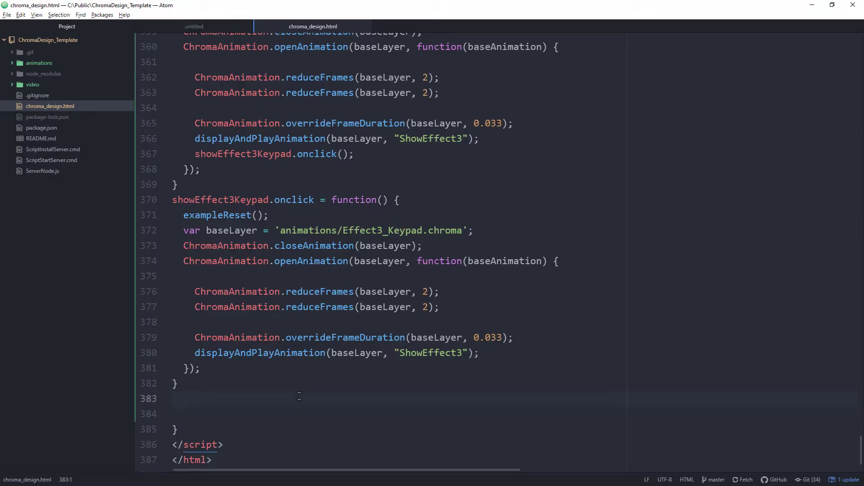
key(ctrl+v)
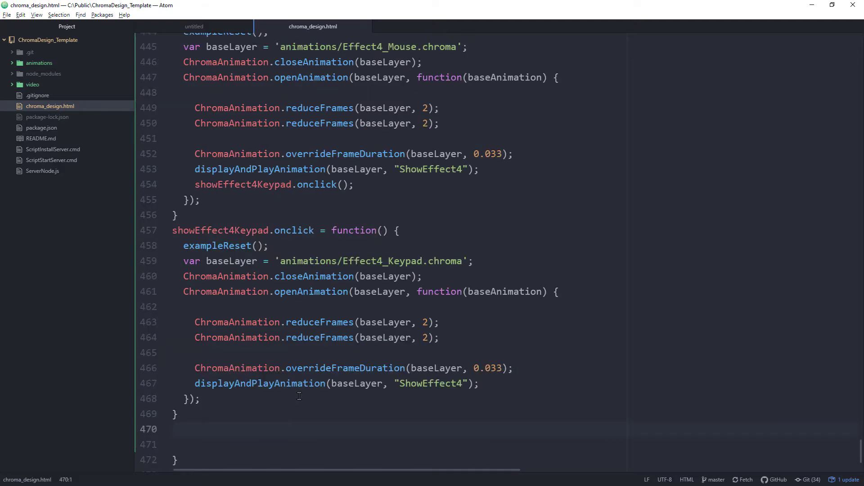
Back in the Chroma Editor, lower the widget opacity to 42 and move the walk video to about X -133, Y -173
key(alt+Tab)
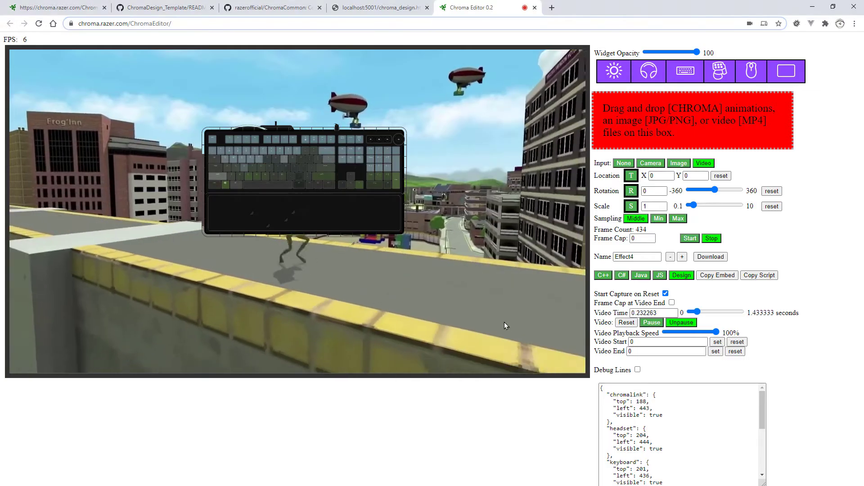
drag(482, 320, 453, 243)
drag(353, 243, 344, 223)
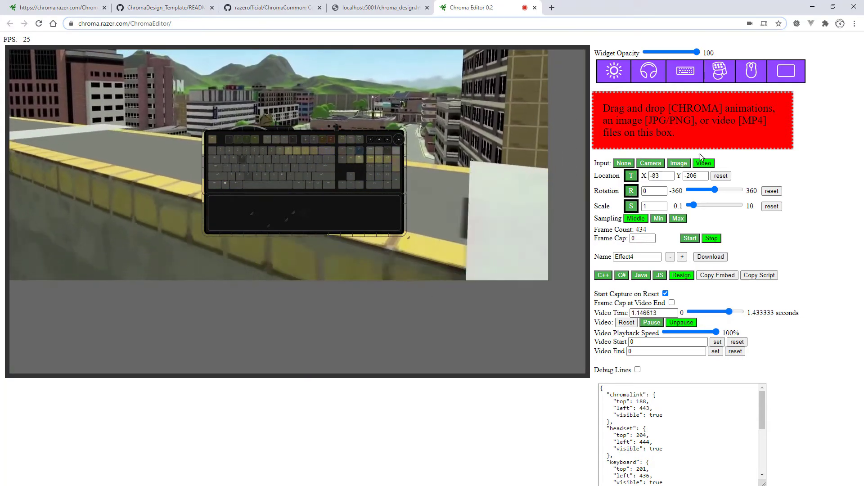
drag(695, 53, 665, 55)
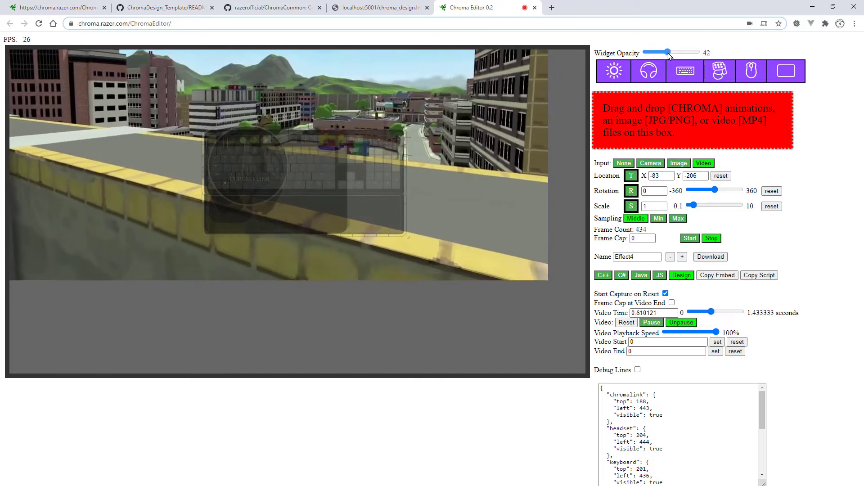
drag(398, 240, 441, 247)
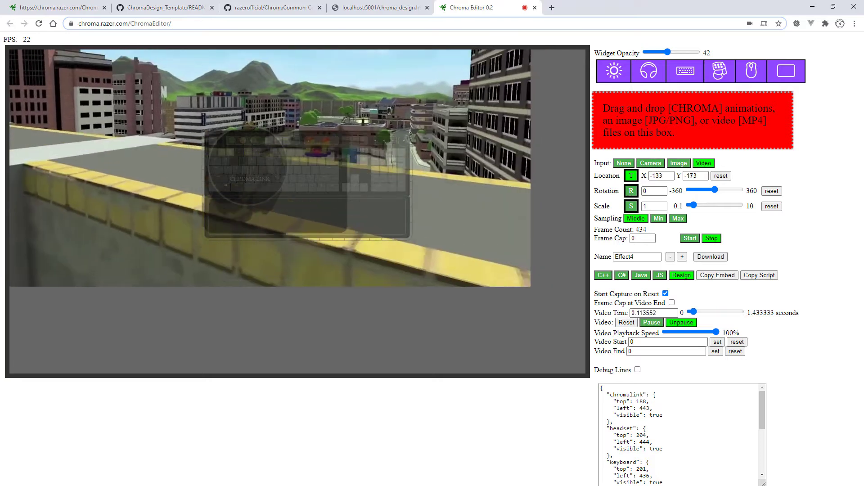
Scale the walk video up to about 2.32 and move it to about X -899, Y -656, placing the frog over the keyboard
key(s)
key(t)
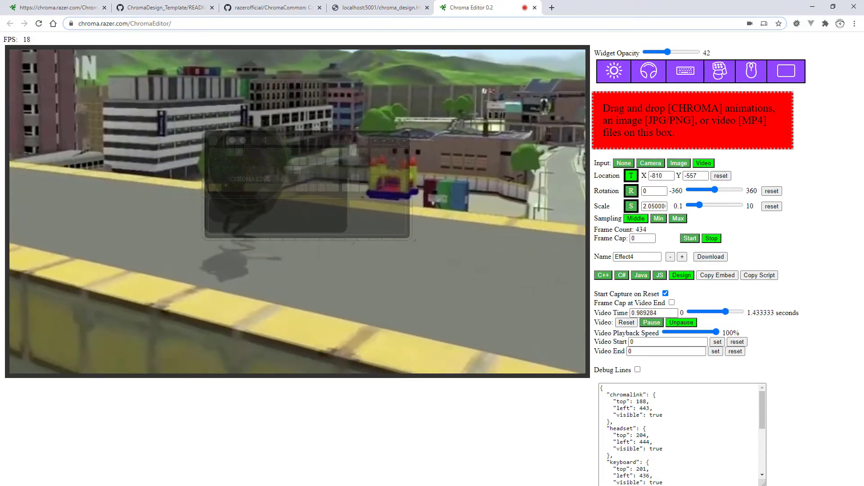
key(s)
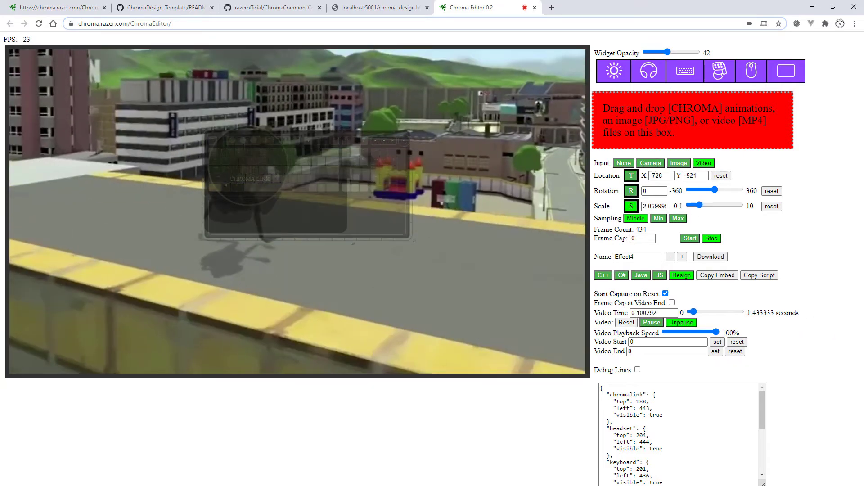
drag(632, 207, 643, 206)
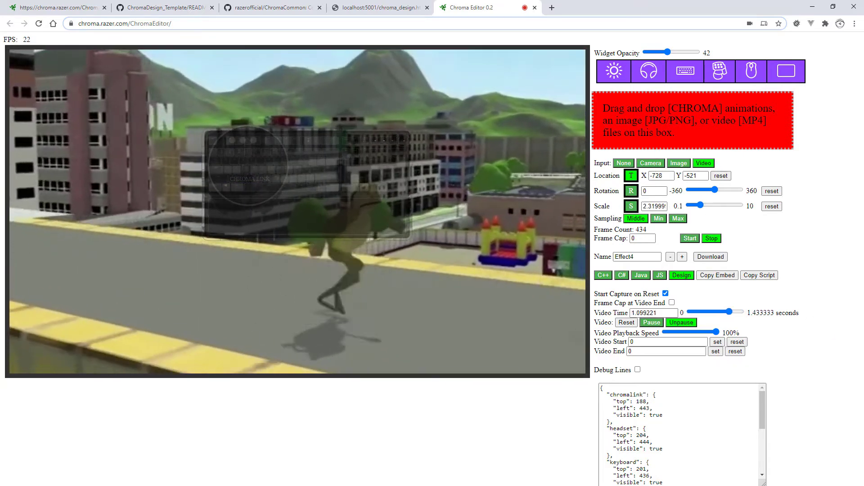
drag(631, 175, 569, 207)
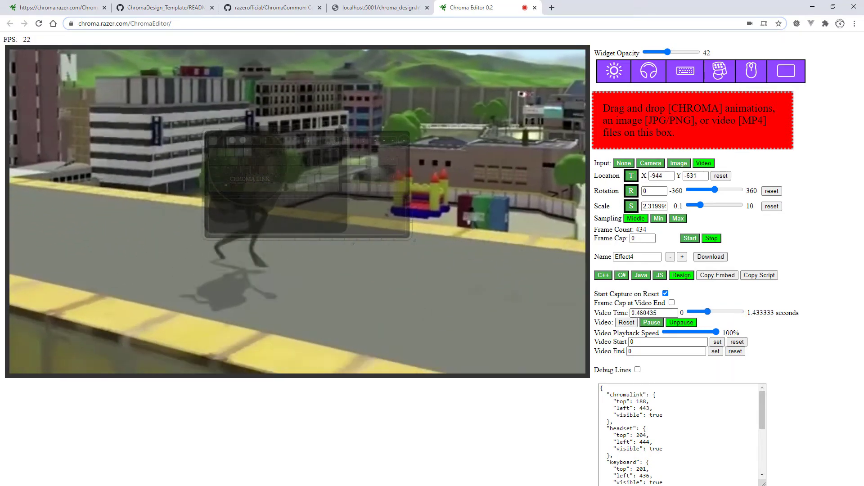
drag(631, 176, 652, 172)
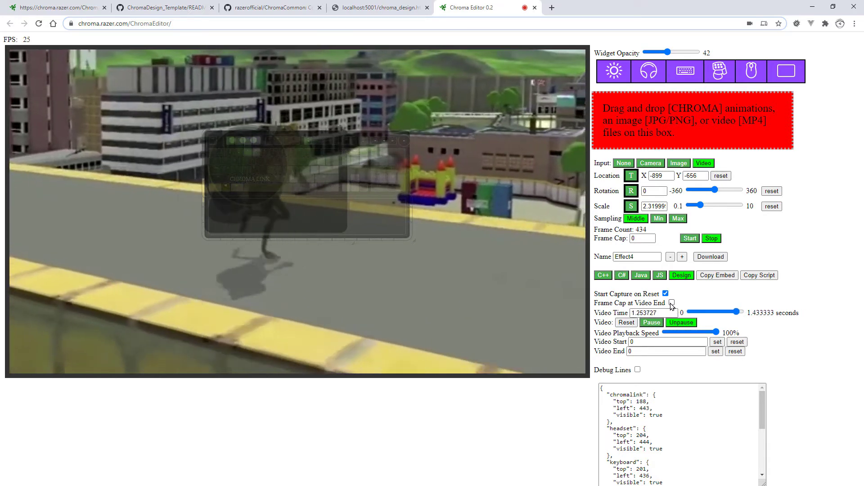
Turn on the frame cap at video end and restart the walk video to capture Effect4
click(626, 324)
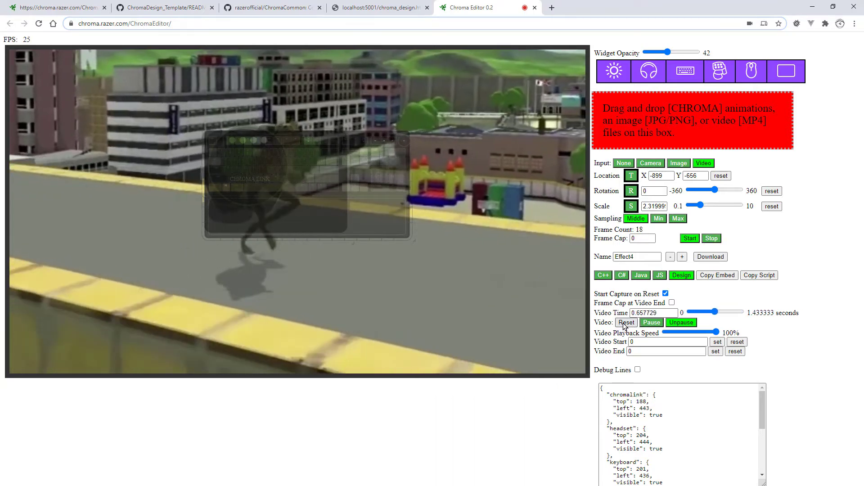
click(625, 324)
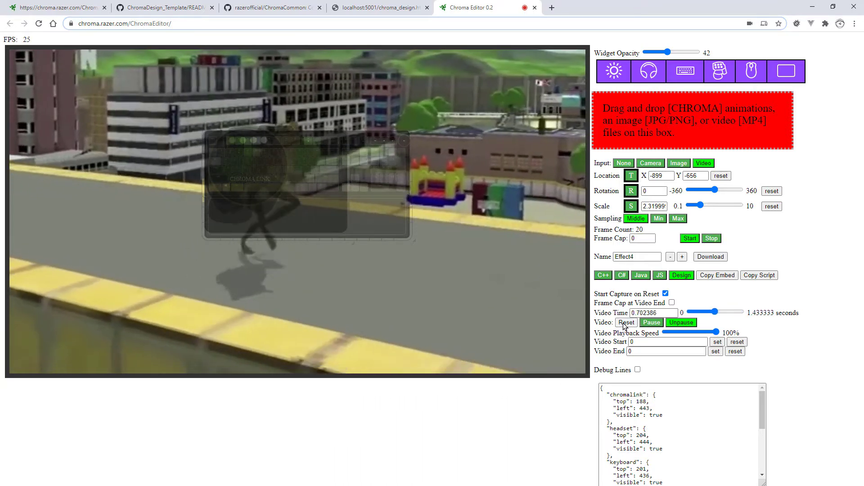
click(626, 323)
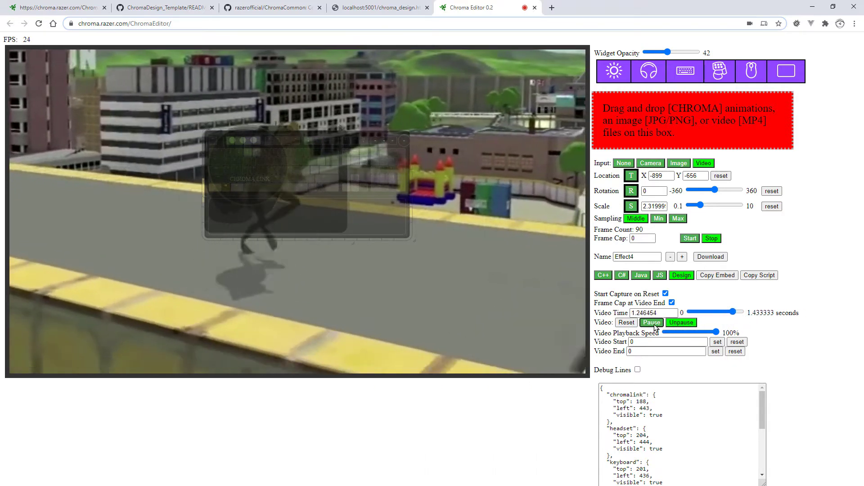
Try trimming the walk video with Video Start at 0.1 and Video End at 1.3, and resume playback
mouse_move(700, 313)
mouse_down()
mouse_move(752, 314)
mouse_move(685, 314)
mouse_move(697, 314)
mouse_up()
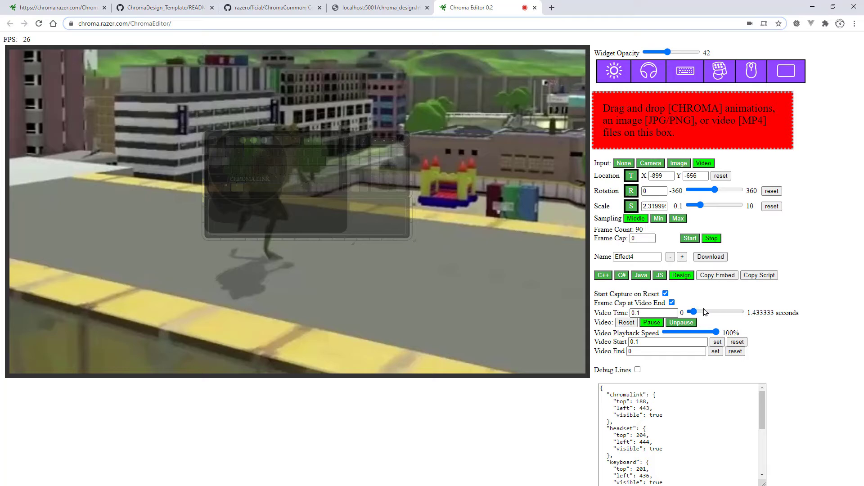
drag(696, 315, 747, 314)
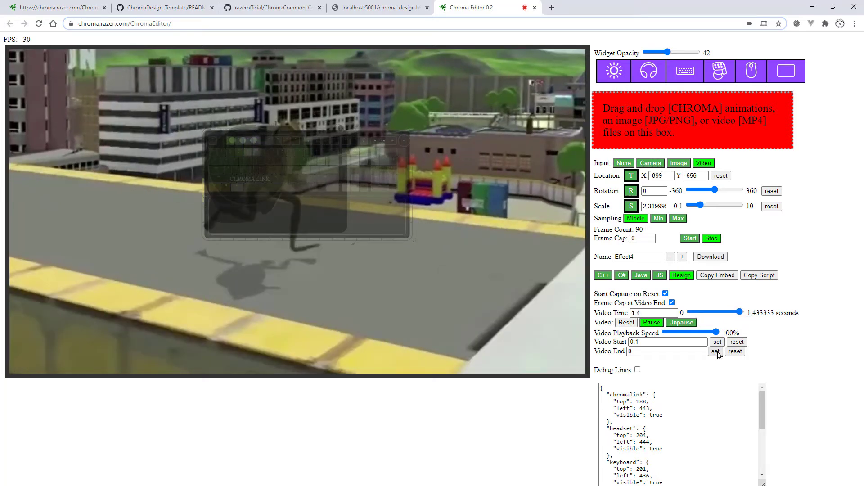
drag(740, 315, 735, 318)
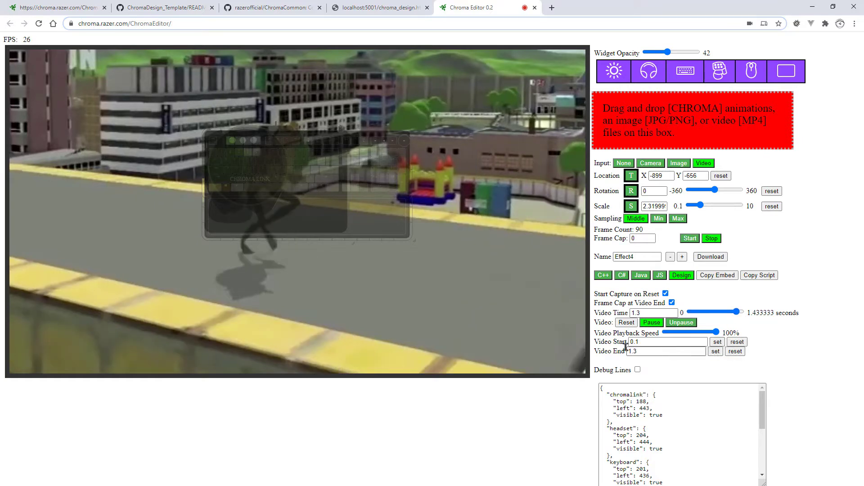
click(685, 323)
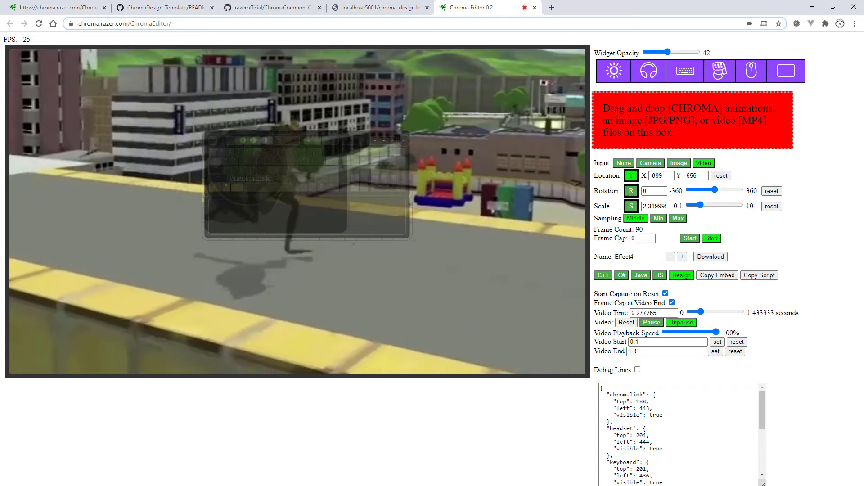
Restore the widget opacity to 100 and reposition the walk video to about X -842, Y -787
drag(466, 317, 483, 254)
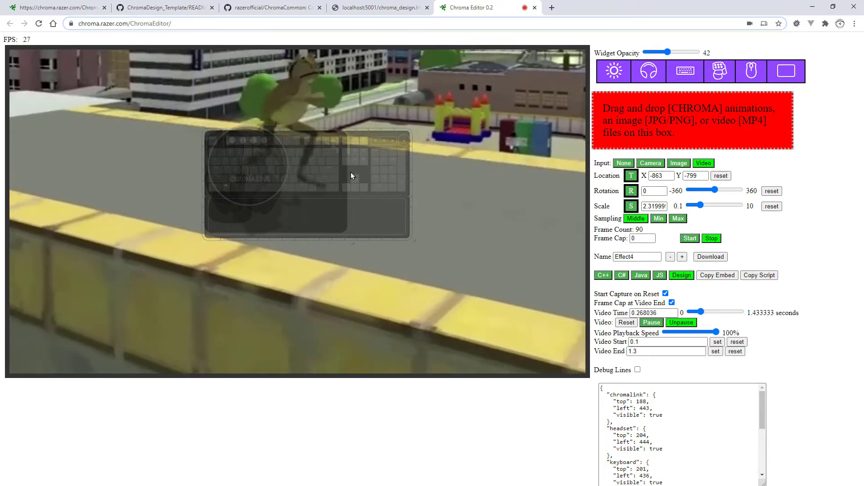
drag(631, 176, 586, 257)
drag(668, 53, 704, 61)
drag(457, 257, 501, 180)
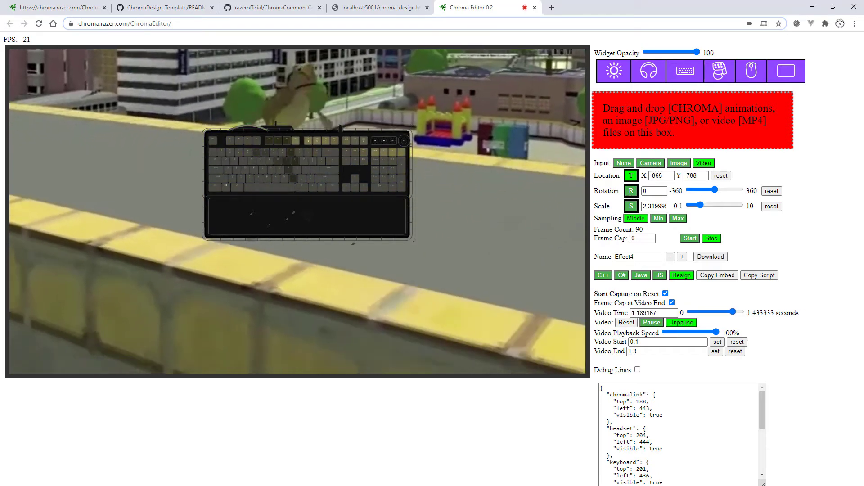
mouse_move(488, 148)
mouse_down()
mouse_move(480, 150)
mouse_move(498, 148)
mouse_up()
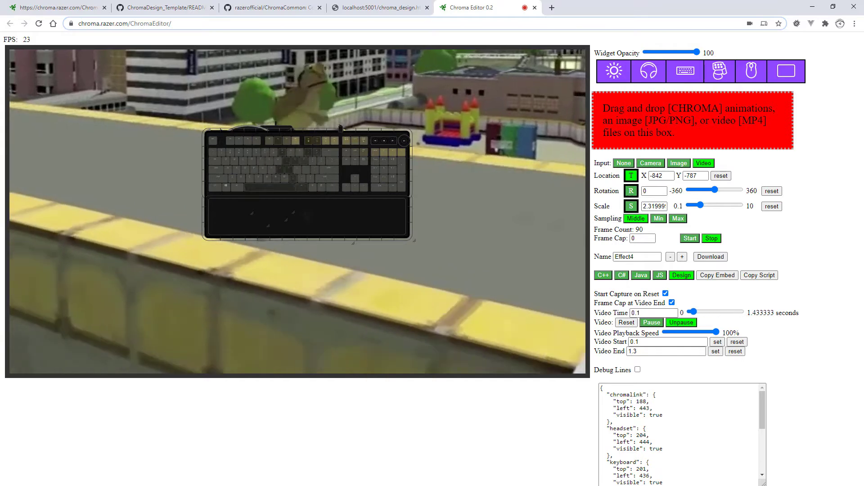
Enlarge the walk video to a scale of about 4.21 and move it to about X -1978, Y -1669, with the frog's legs over the keyboard
drag(448, 249, 262, 107)
scroll(454, 257, up, 7)
scroll(263, 107, up, 12)
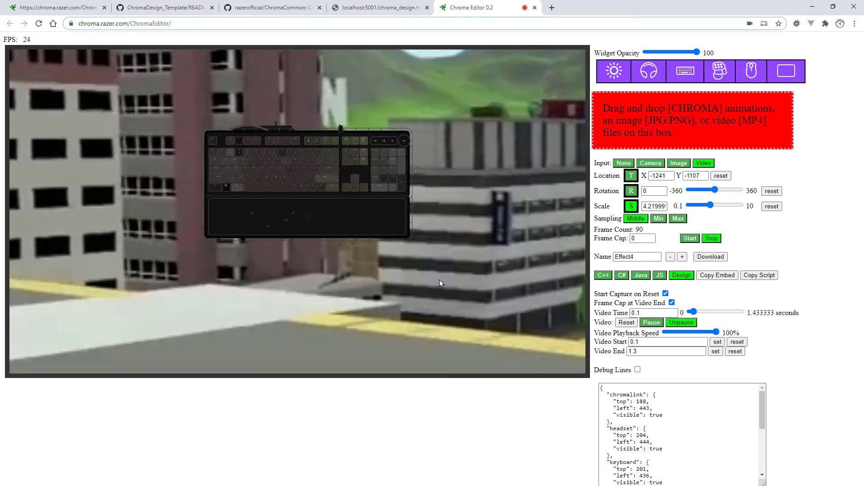
scroll(439, 280, down, 1)
drag(492, 309, 165, 92)
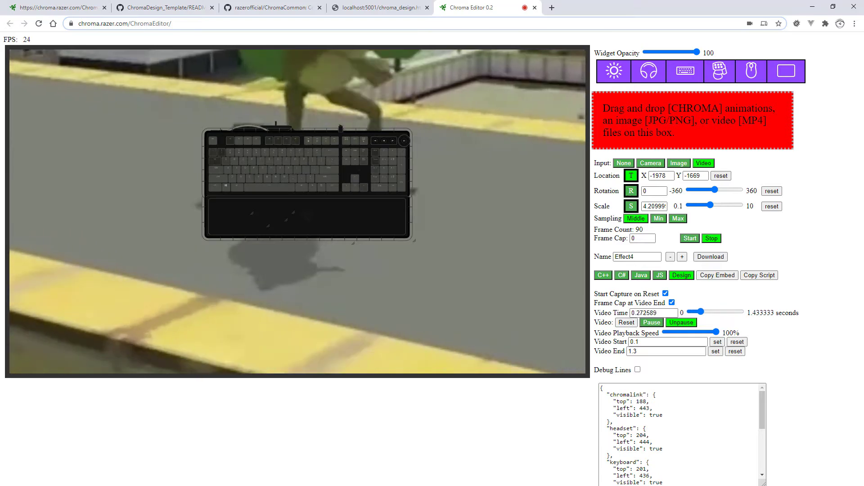
Recapture Effect4 from the full walk clip at 30% playback speed, with Video Start and Video End reset to 0
drag(368, 248, 368, 248)
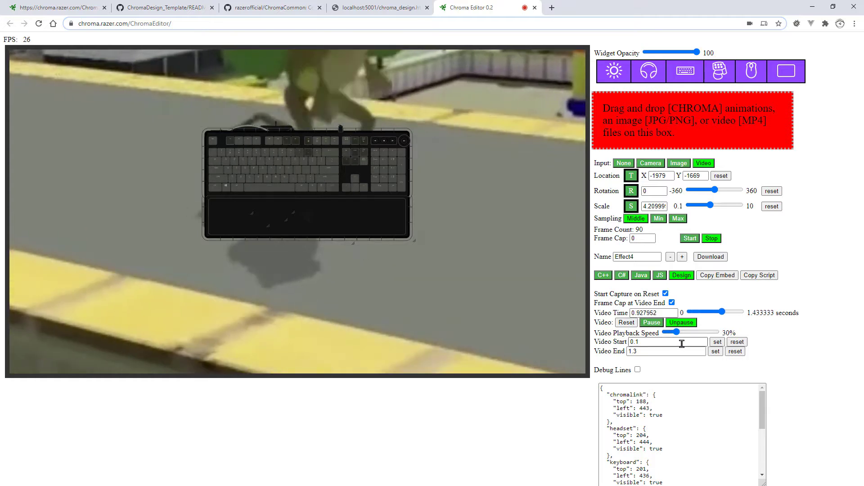
click(738, 342)
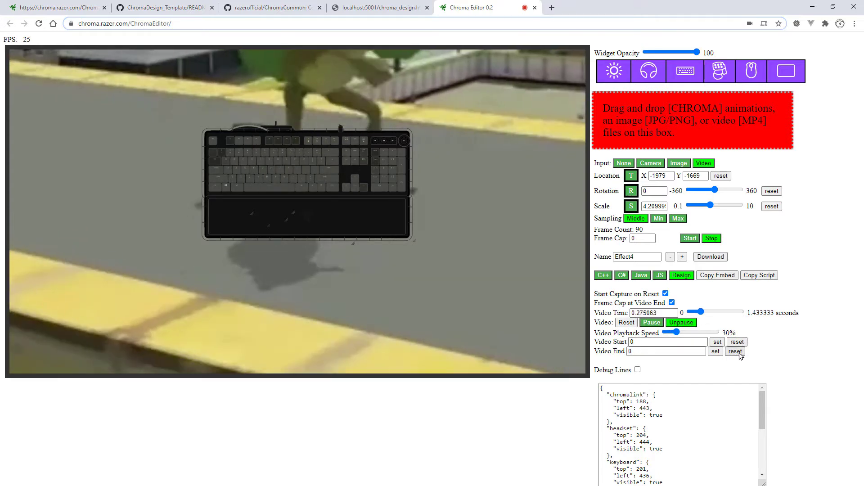
click(735, 352)
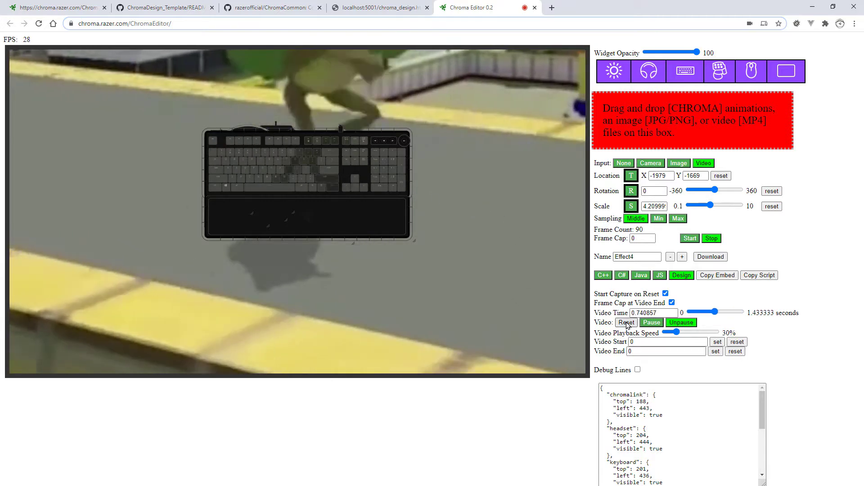
click(626, 323)
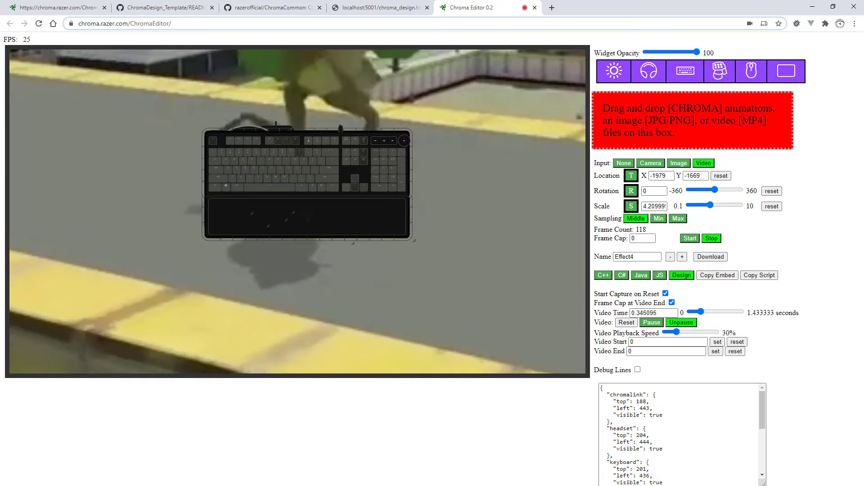
Download the captured Effect4 animations as Effect4.zip into the ChromaDesign_Template animations folder
key(alt+Tab)
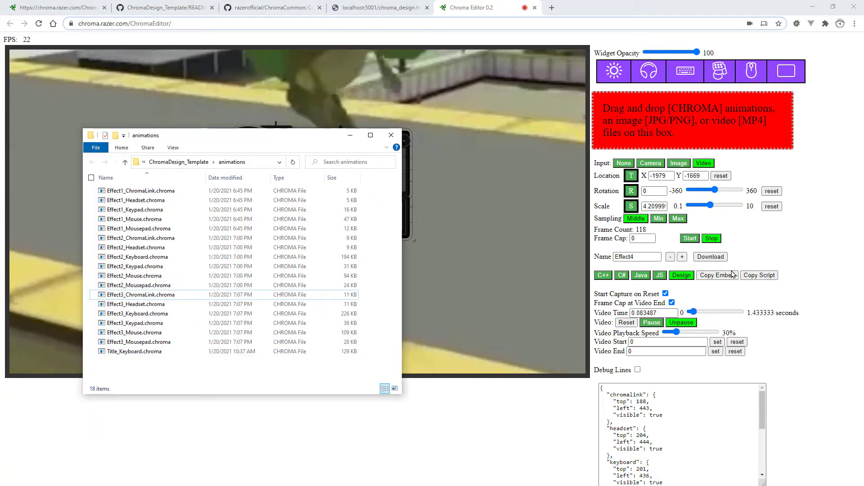
key(alt+Tab)
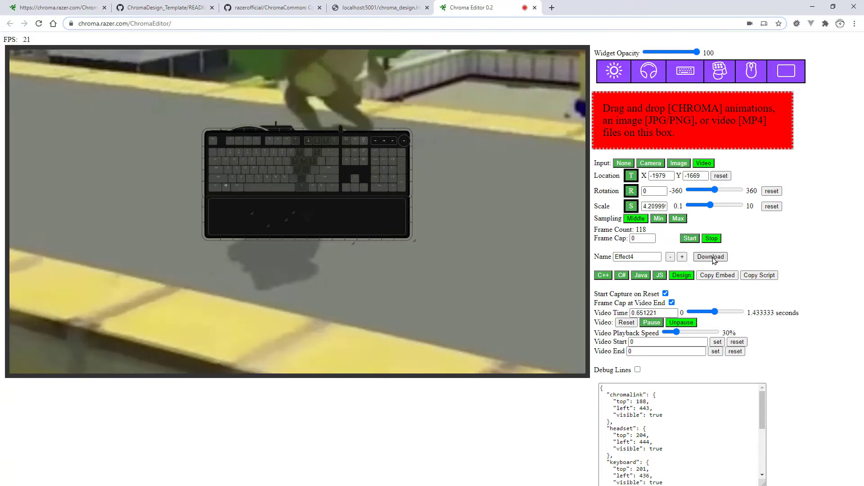
click(712, 257)
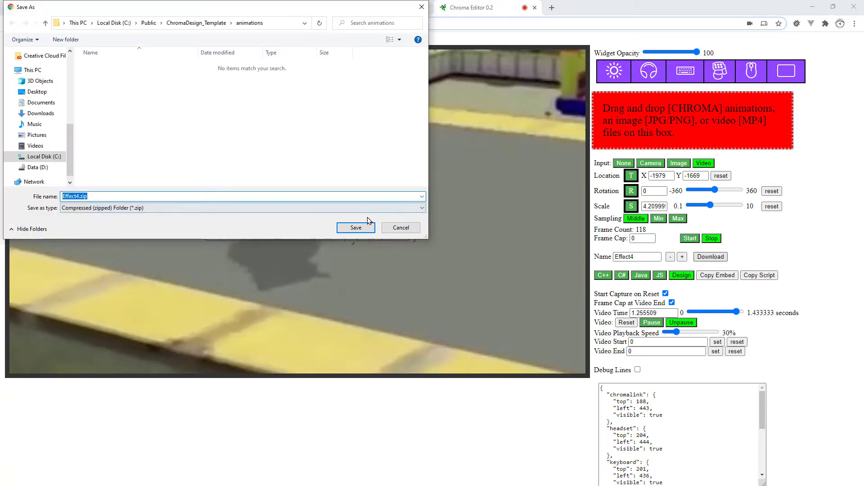
click(356, 228)
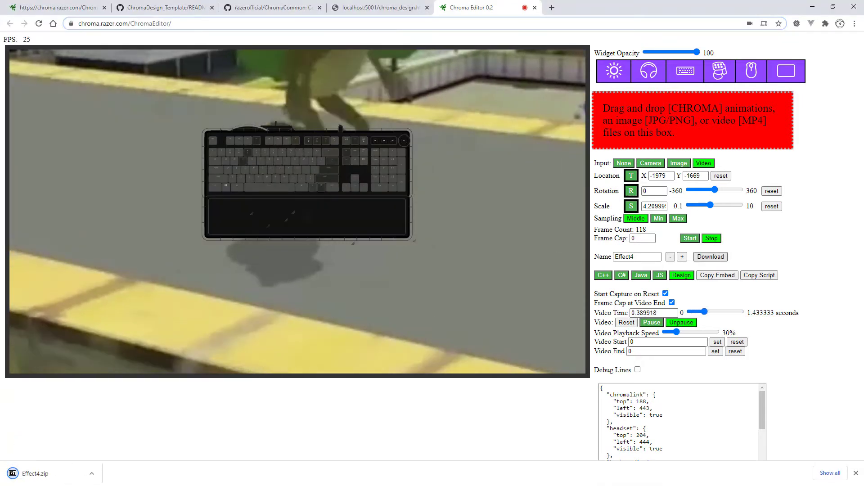
Extract Effect4.zip into the animations folder with 7-Zip and delete the archive
key(alt+Tab)
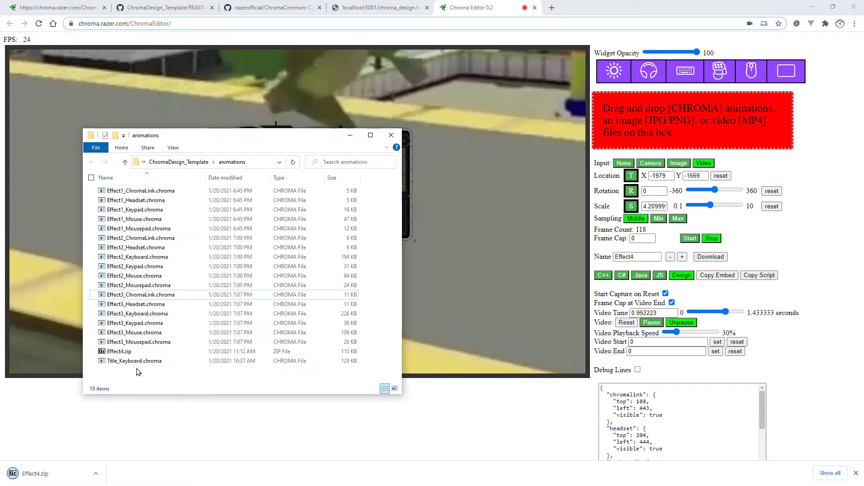
right_click(117, 355)
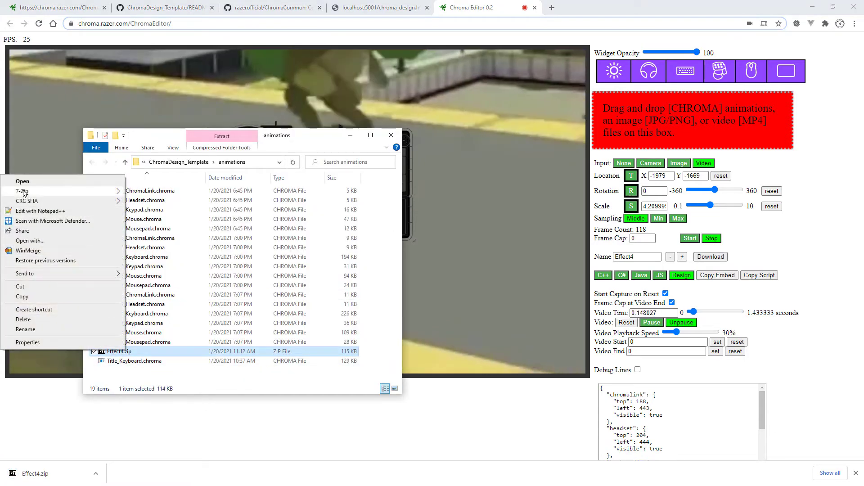
mouse_move(25, 193)
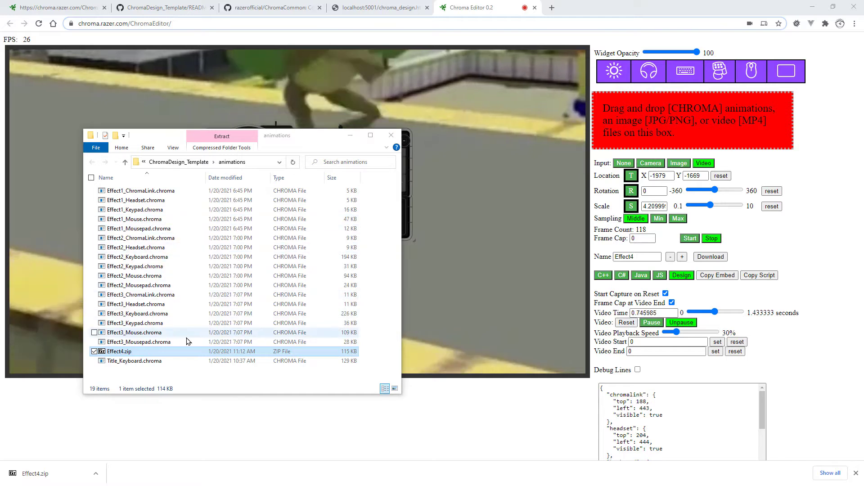
click(129, 356)
key(Delete)
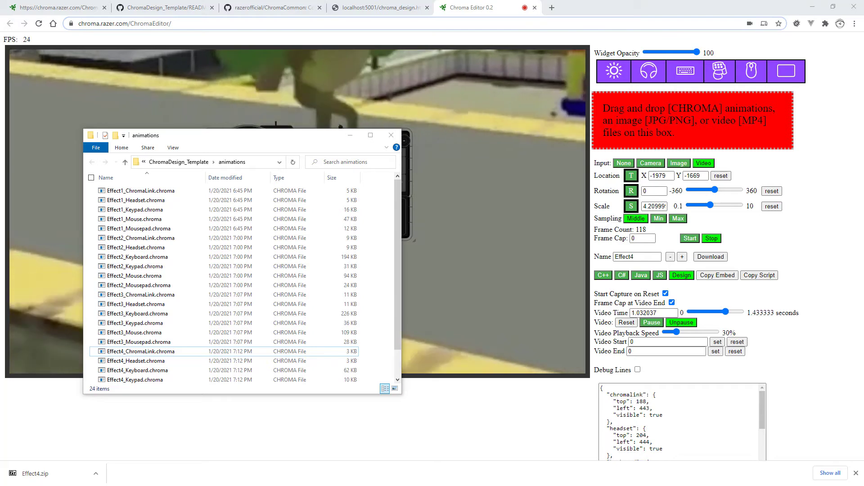
Return to the local chroma_design.html page in Chrome and reload it to preview the Walk effect on the devices
key(alt+Tab)
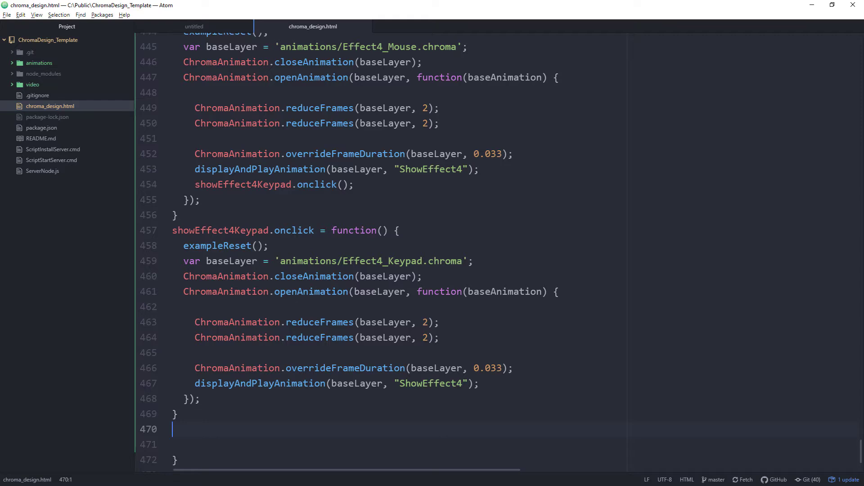
key(alt+Tab)
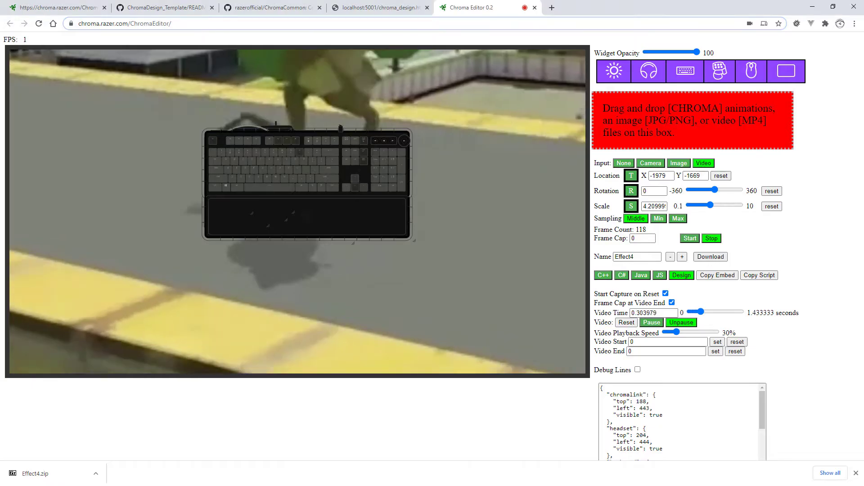
click(367, 12)
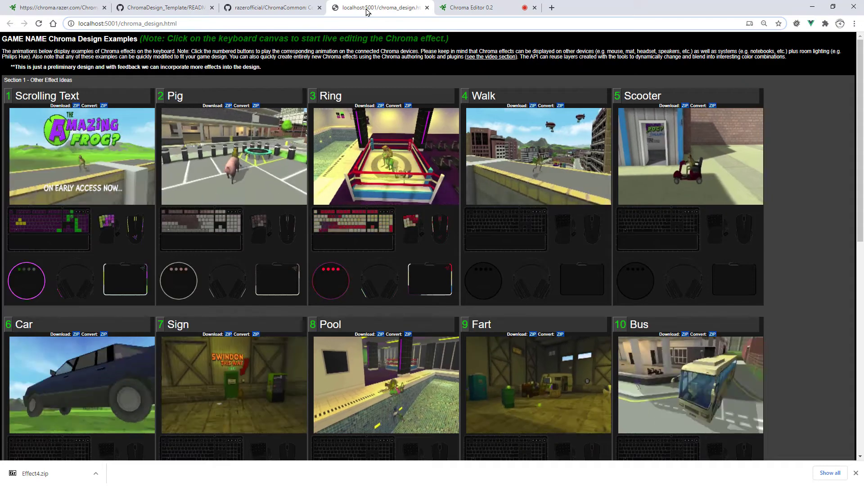
key(F5)
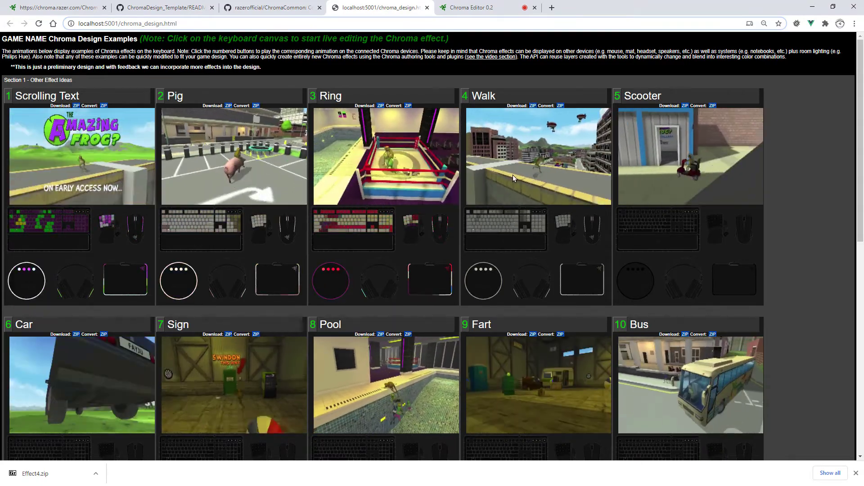
In Atom, change the header of Chroma set 4 from Walk to Run in chroma_design.html, and reload the design page
double_click(484, 96)
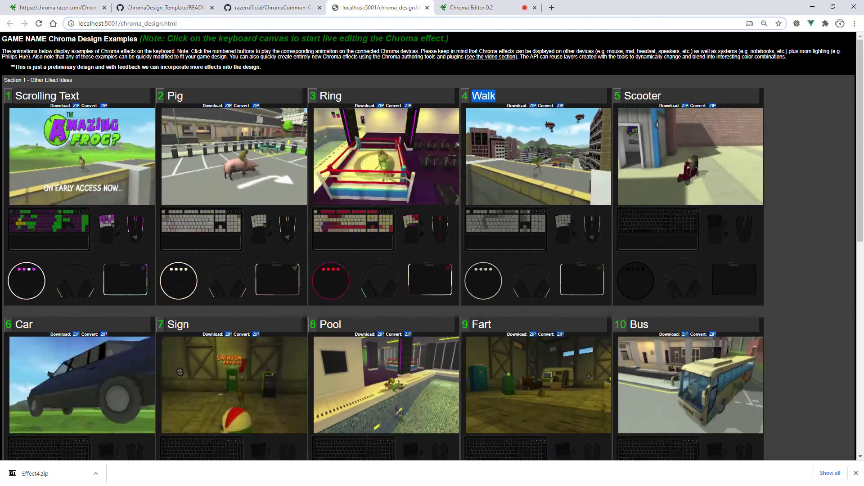
key(alt+Tab)
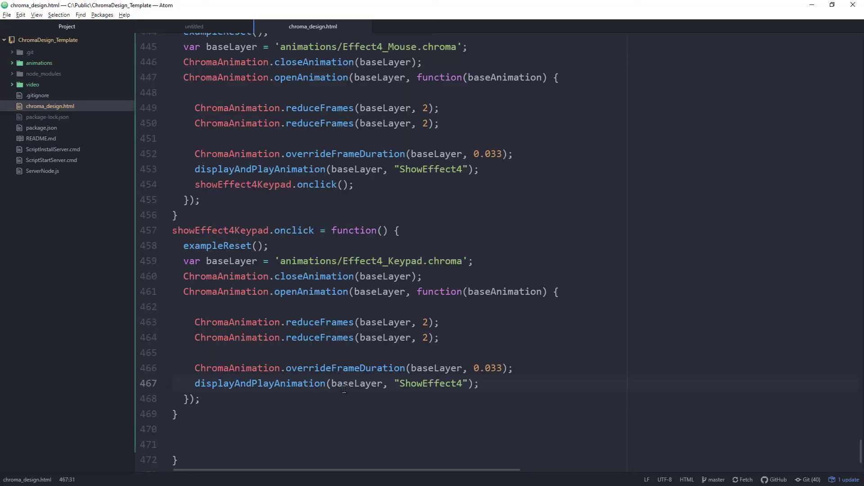
key(ctrl+Home)
scroll(354, 391, down, 13)
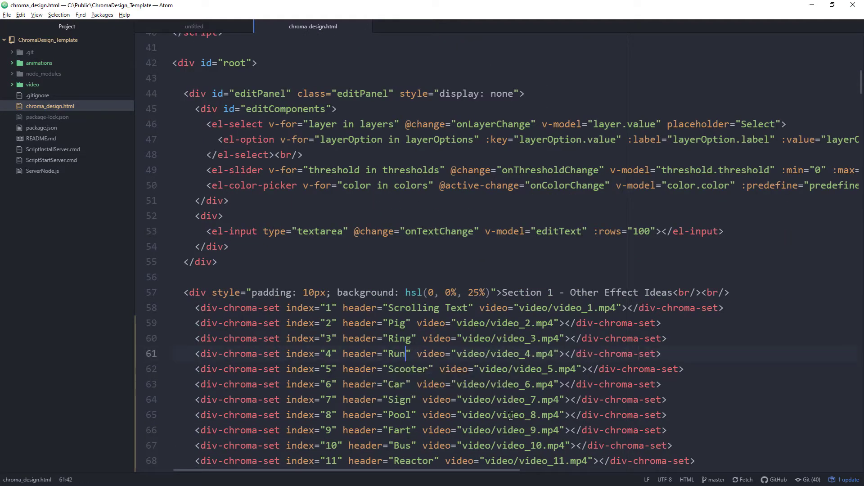
key(alt+Tab)
key(F5)
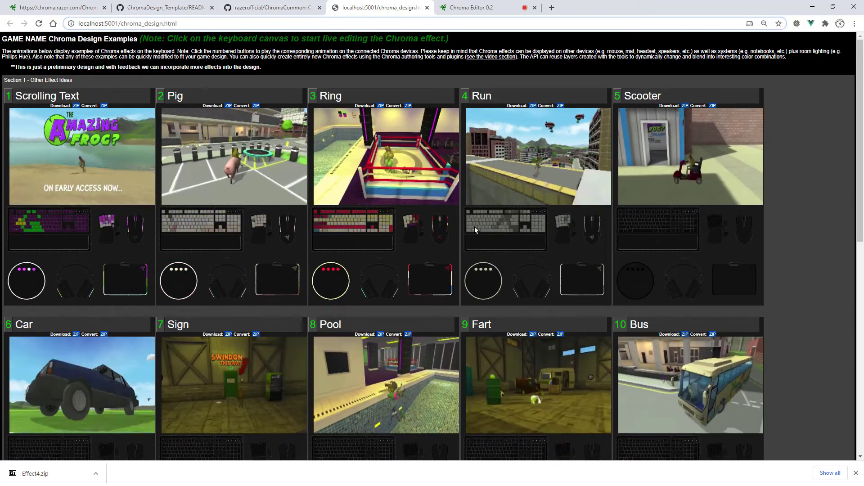
Copy the color1, color2 and multiplyTargetColorLerpAllFrames lines from the Scrolling Text keyboard script and close that script
click(53, 227)
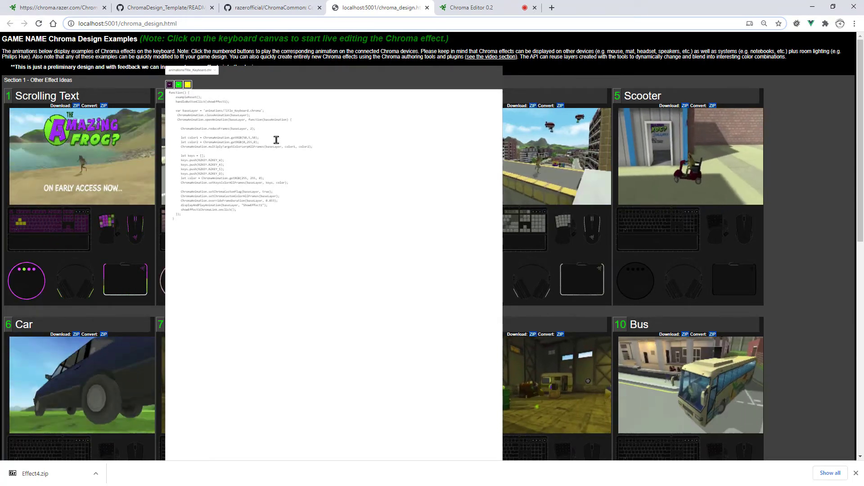
drag(313, 147, 164, 135)
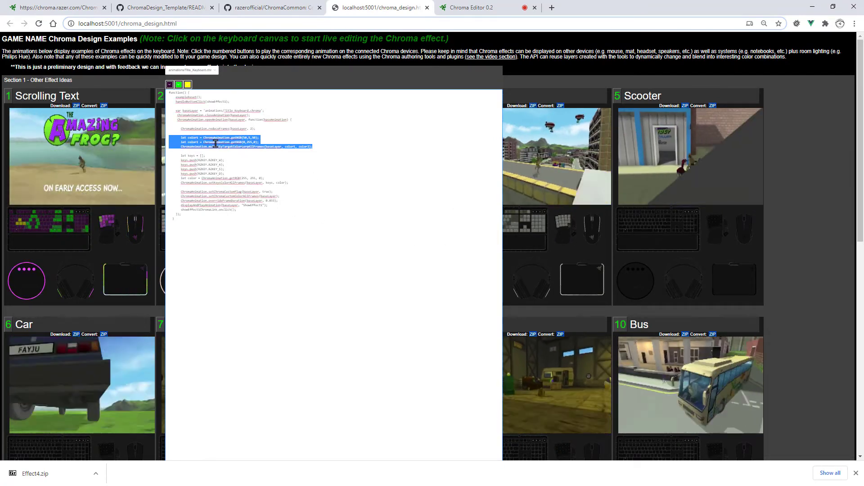
click(232, 141)
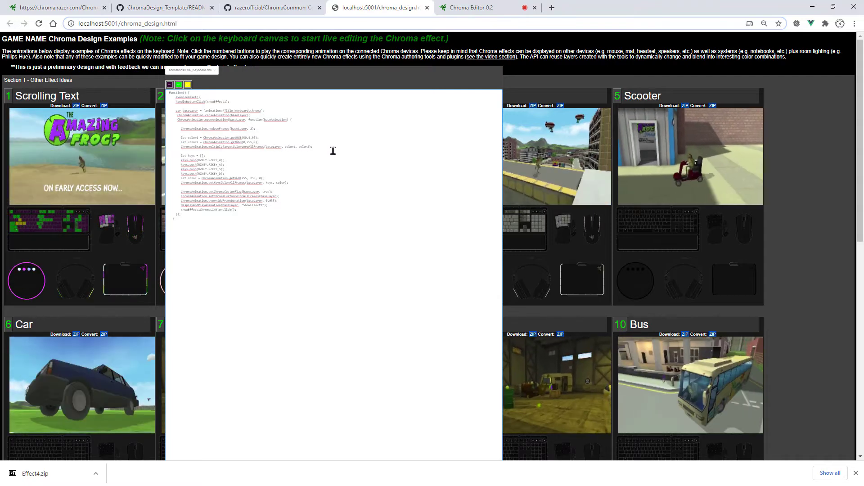
drag(334, 151, 170, 137)
key(ctrl+c)
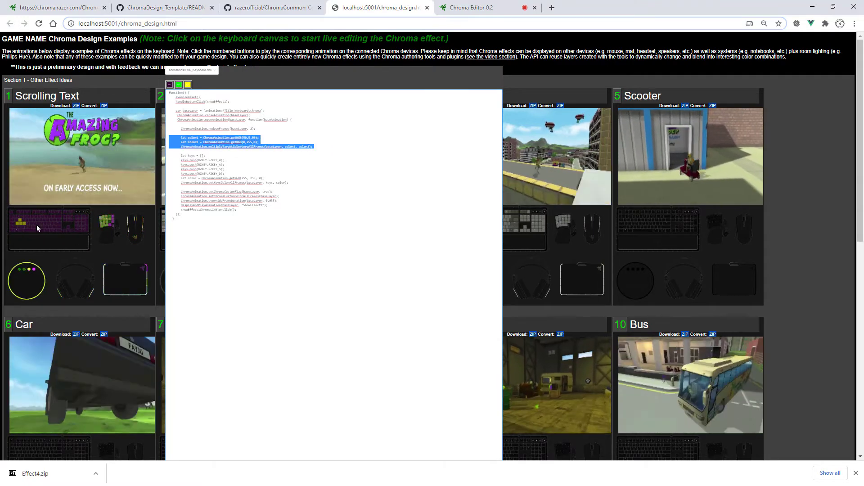
click(38, 229)
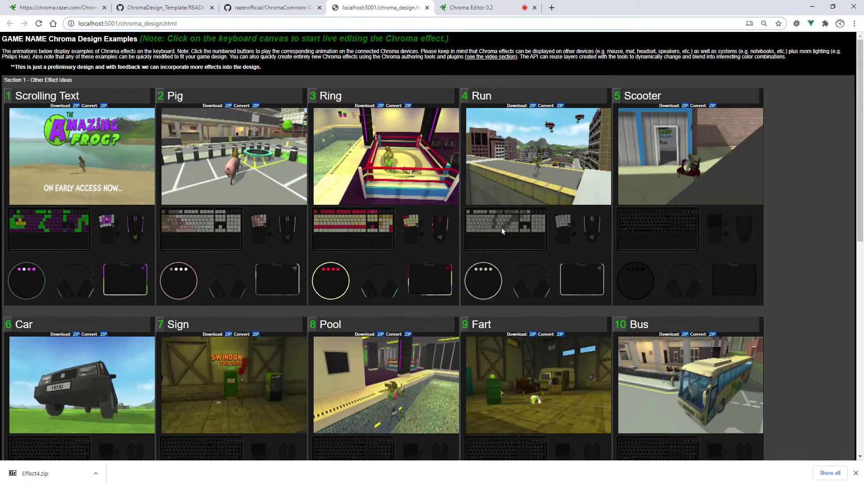
Paste the copied colour lines below the reduceFrames calls in the Run keyboard script, apply it, and reopen the script
click(503, 231)
click(666, 123)
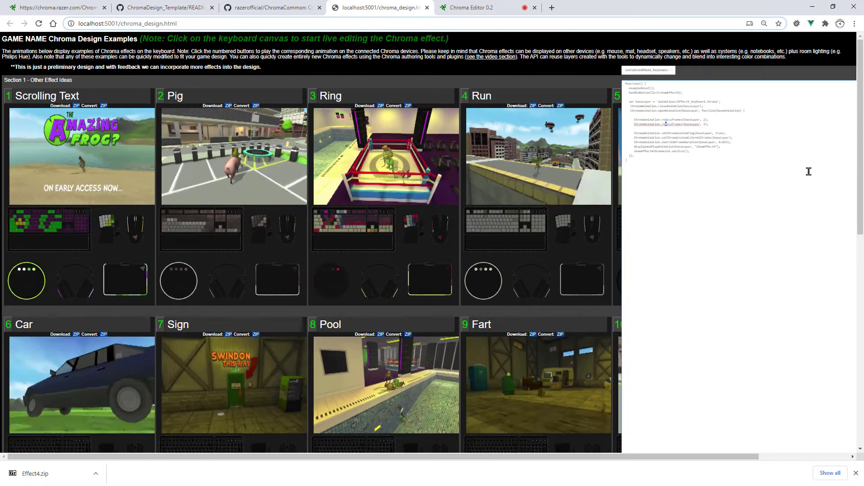
key(Down)
key(Return)
key(Return)
key(Up)
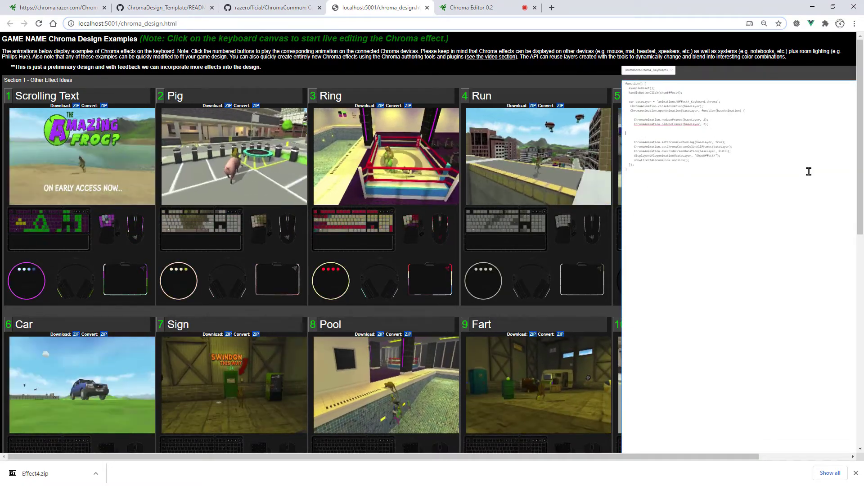
key(ctrl+v)
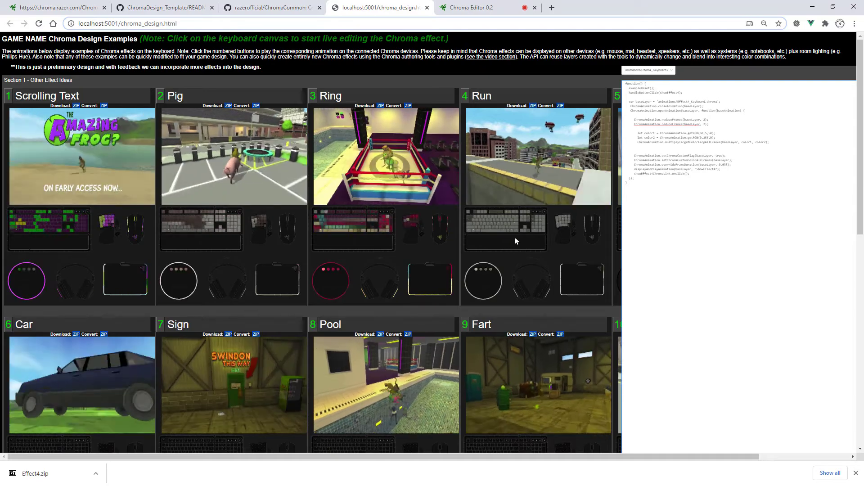
click(510, 226)
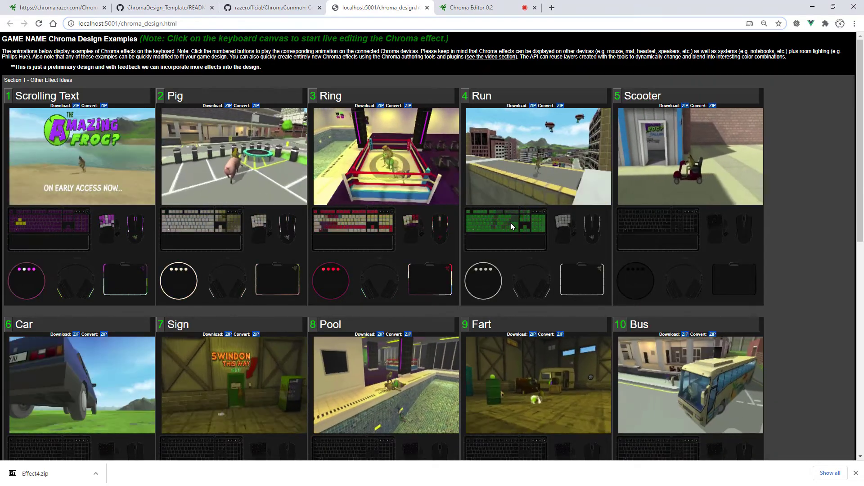
click(511, 224)
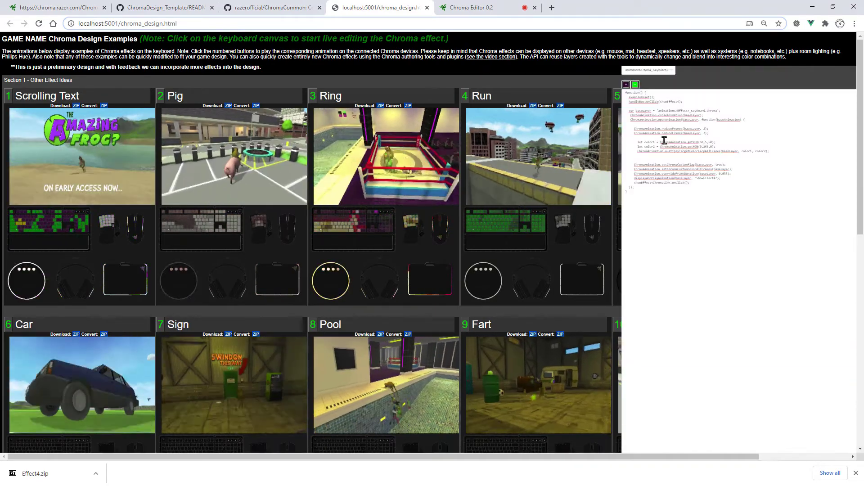
Try white and the preset light green as color1 of the Run keyboard effect
click(626, 85)
click(592, 96)
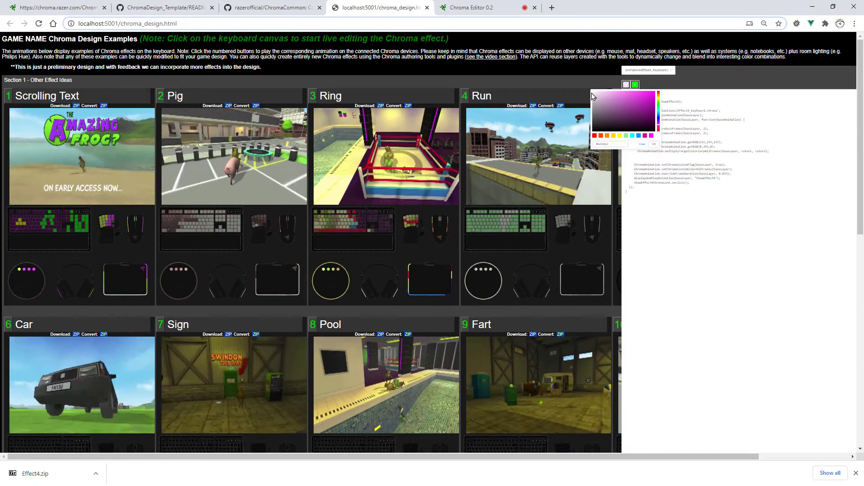
drag(592, 94, 582, 80)
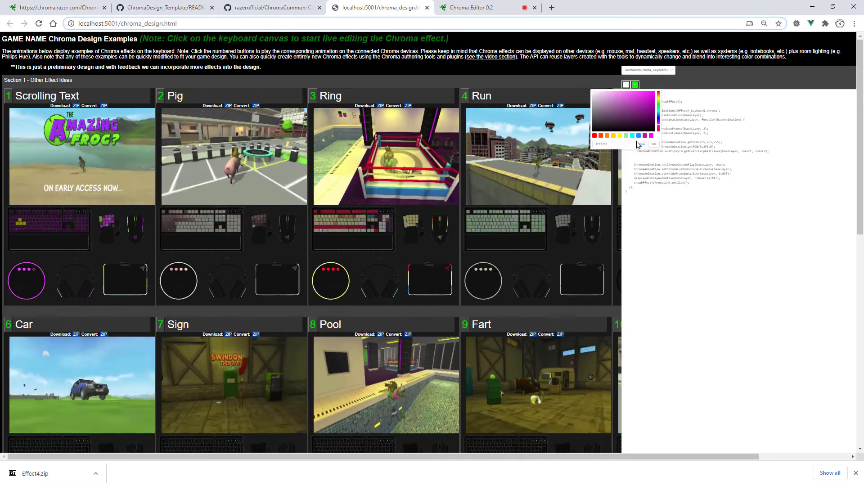
click(626, 136)
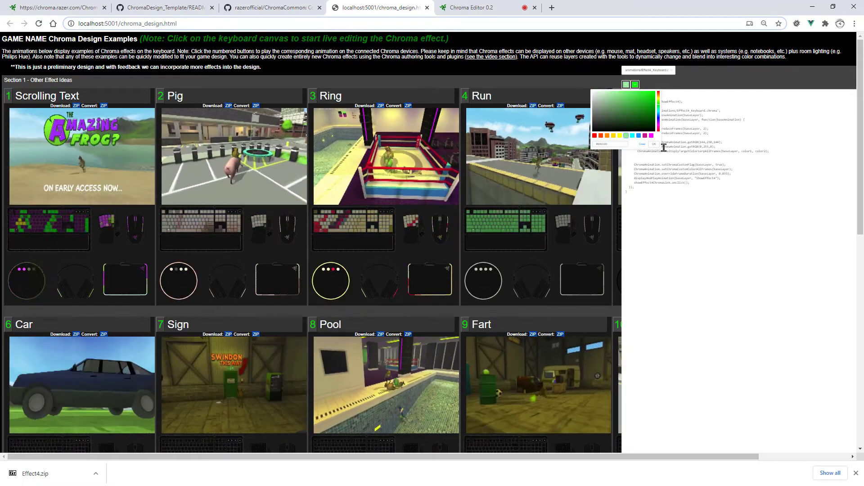
click(656, 144)
Try black, yellow and dark gold shades for color1 of the Run keyboard effect, and settle on a dark green
click(626, 85)
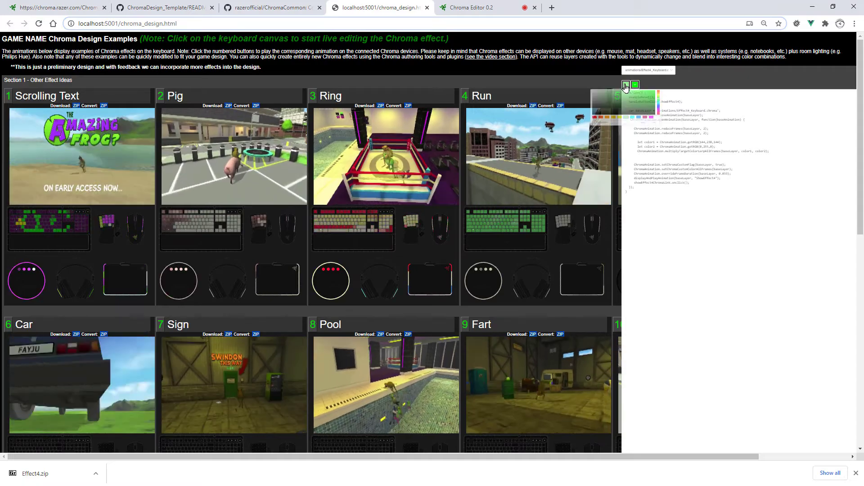
click(627, 123)
drag(636, 118, 636, 133)
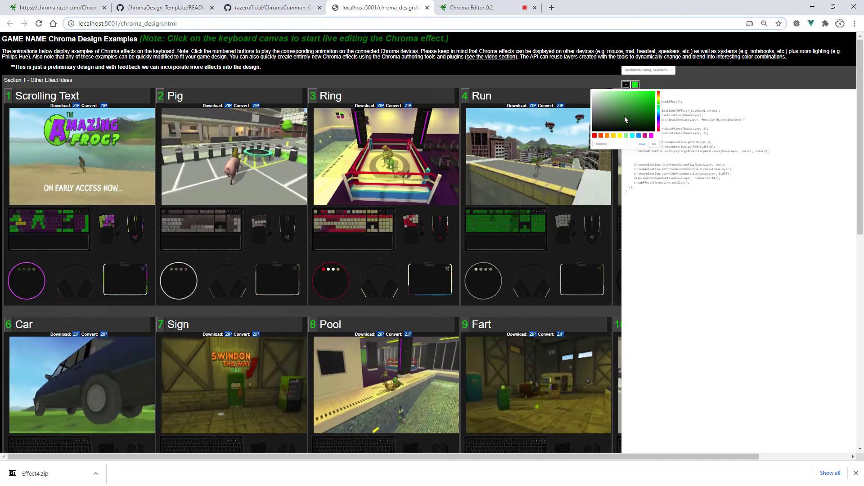
click(601, 131)
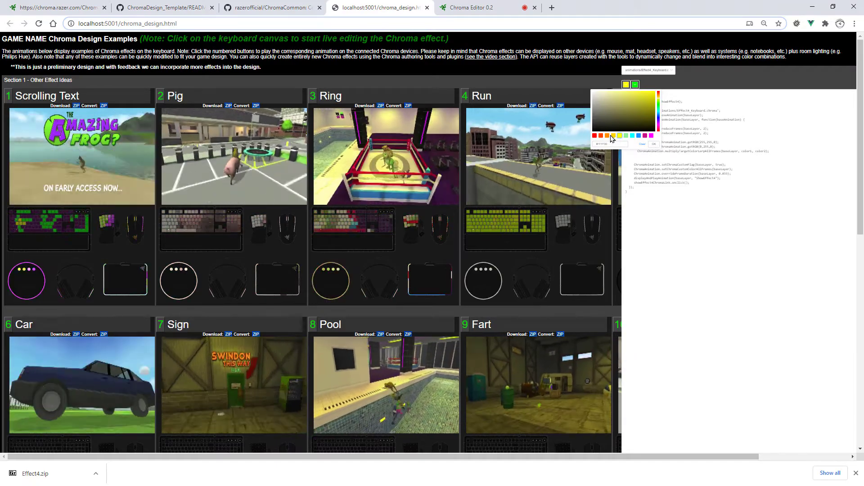
click(613, 136)
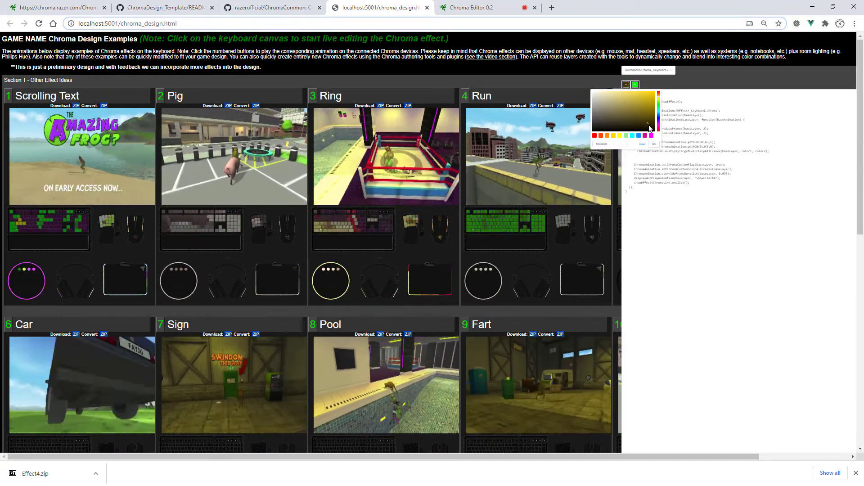
drag(648, 127, 645, 121)
click(626, 136)
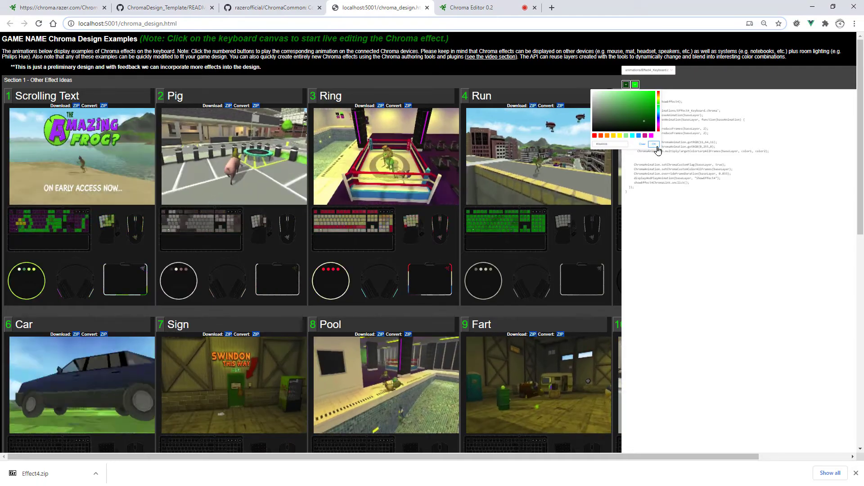
click(656, 145)
Try red and cyan shades as color2 of the Run keyboard effect
click(636, 85)
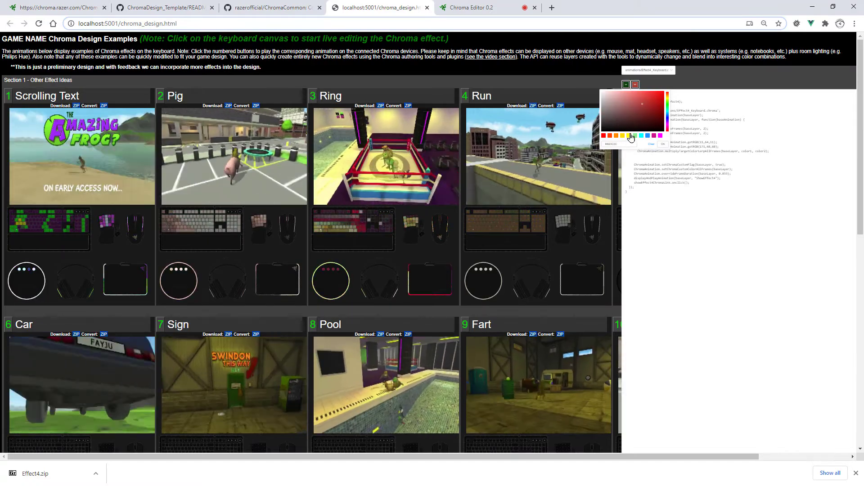
drag(651, 96, 665, 91)
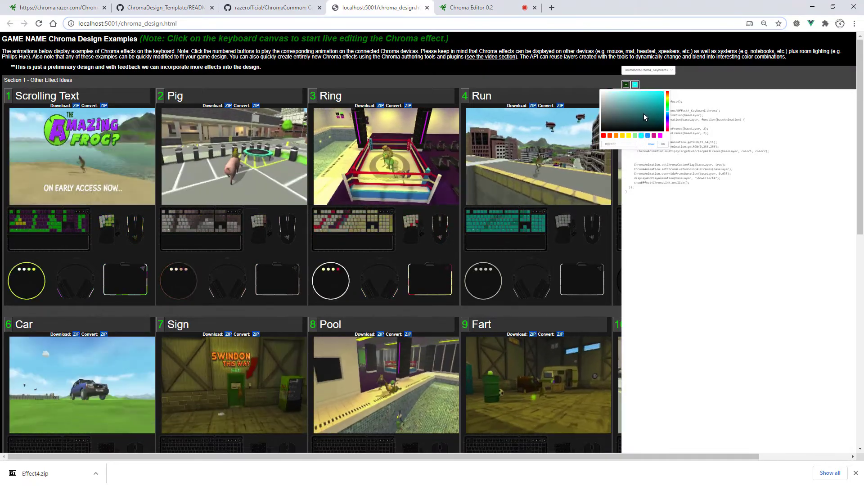
drag(657, 96, 666, 86)
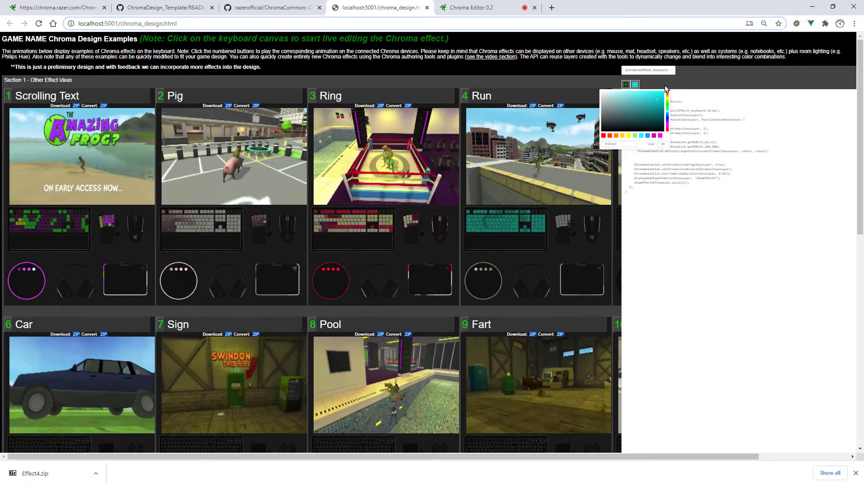
click(633, 86)
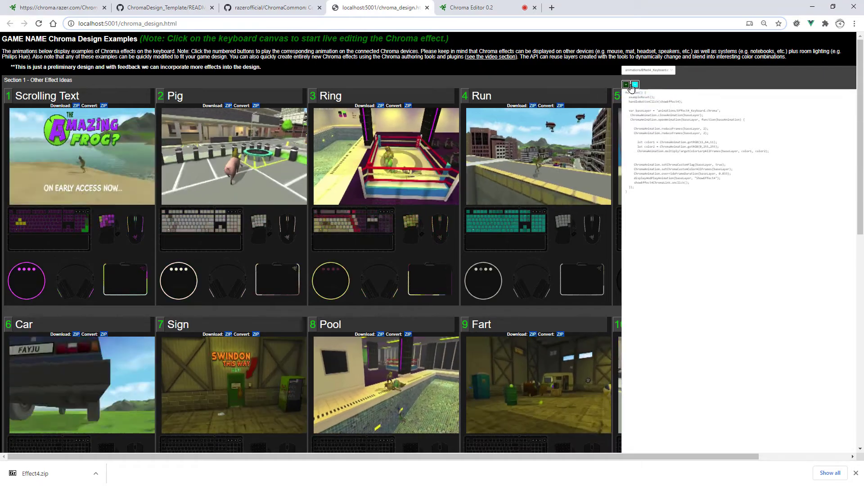
Try brighter and darker green shades as color1 of the Run keyboard effect, and apply a dark green
click(627, 85)
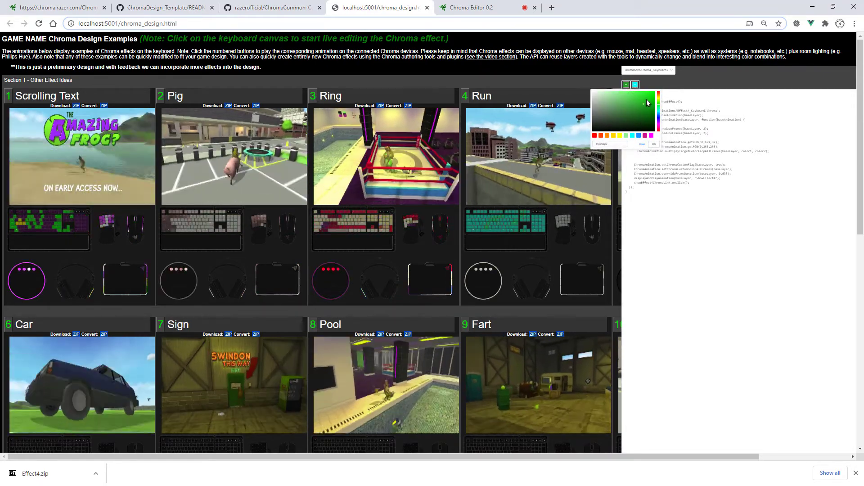
drag(648, 103, 656, 91)
mouse_move(633, 128)
mouse_down()
mouse_move(623, 121)
mouse_move(638, 118)
mouse_up()
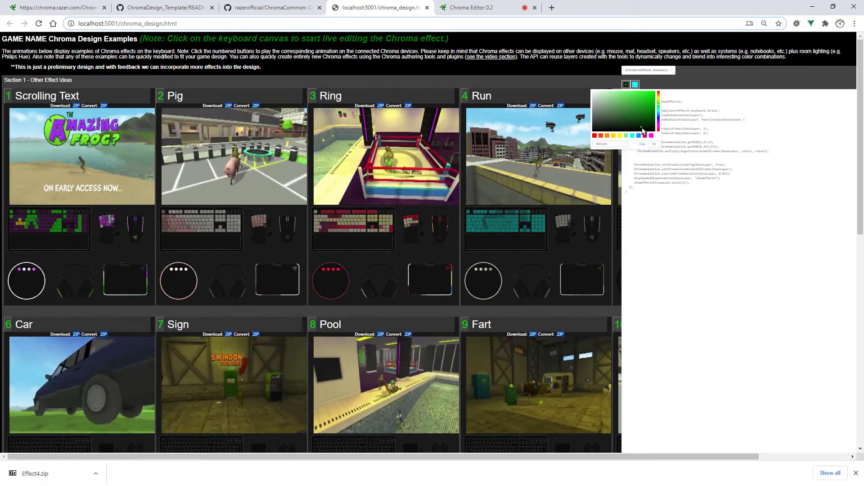
drag(643, 131, 594, 118)
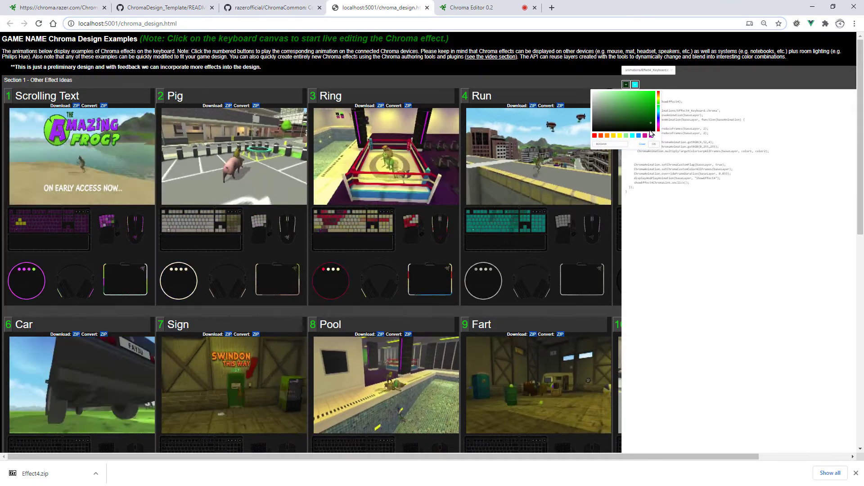
click(652, 145)
Set color2 of the Run keyboard effect to a pale, nearly white green, RGB 230,255,240
click(636, 87)
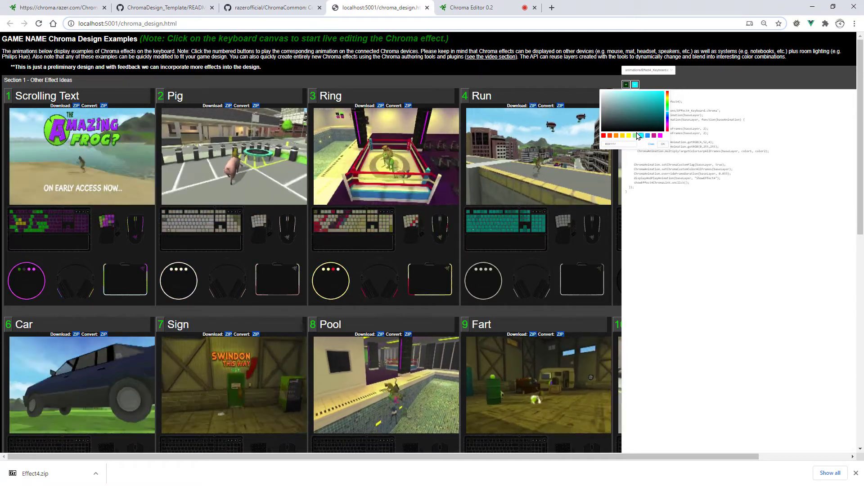
click(636, 135)
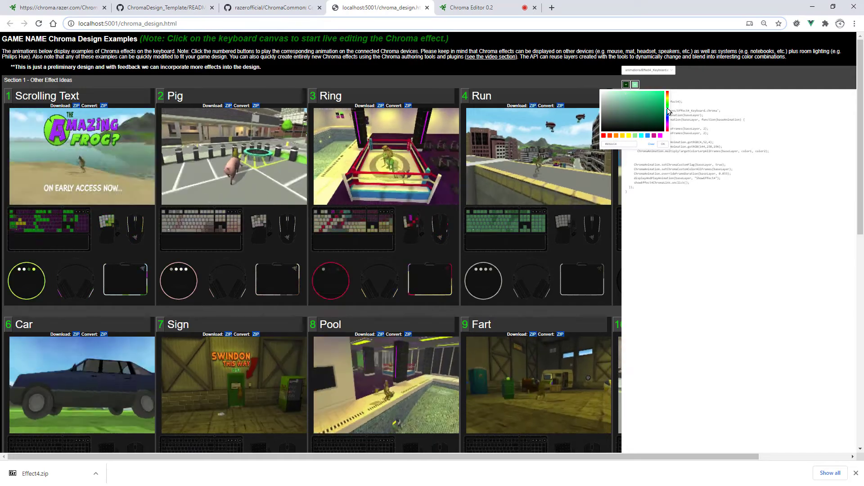
drag(668, 109, 593, 73)
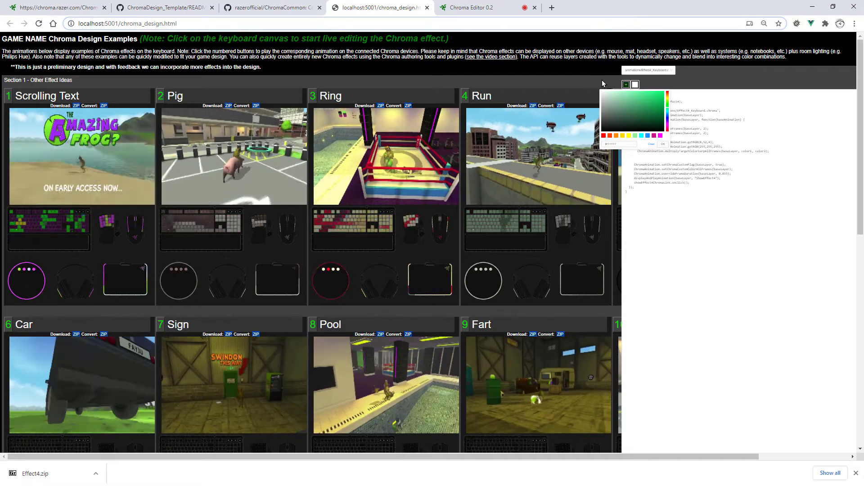
drag(629, 97, 610, 88)
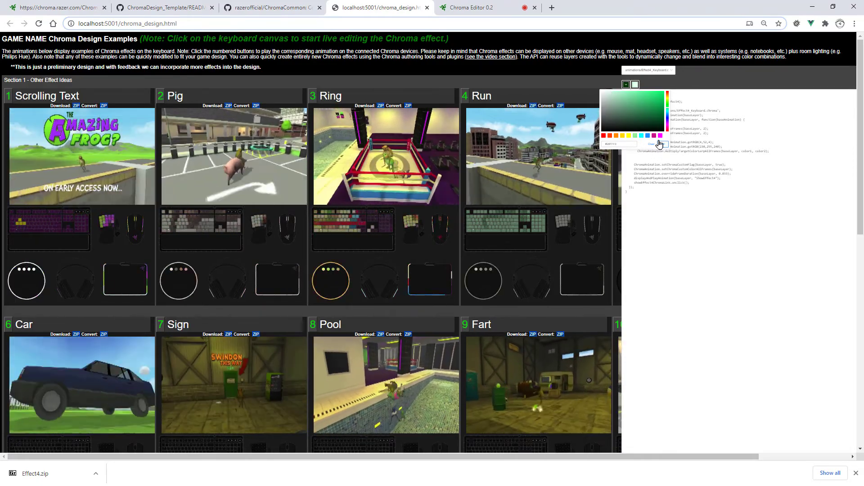
click(662, 144)
Set color1 of the Run keyboard effect to a very dark green, RGB 3,30,3
click(625, 85)
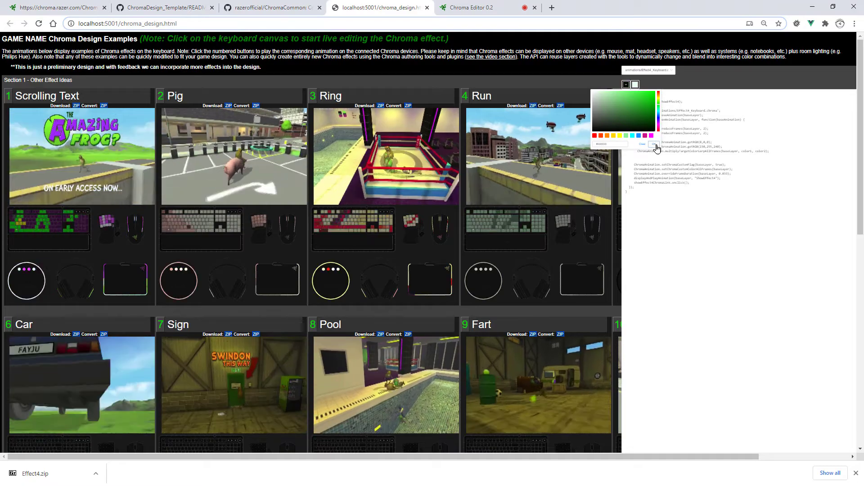
click(620, 130)
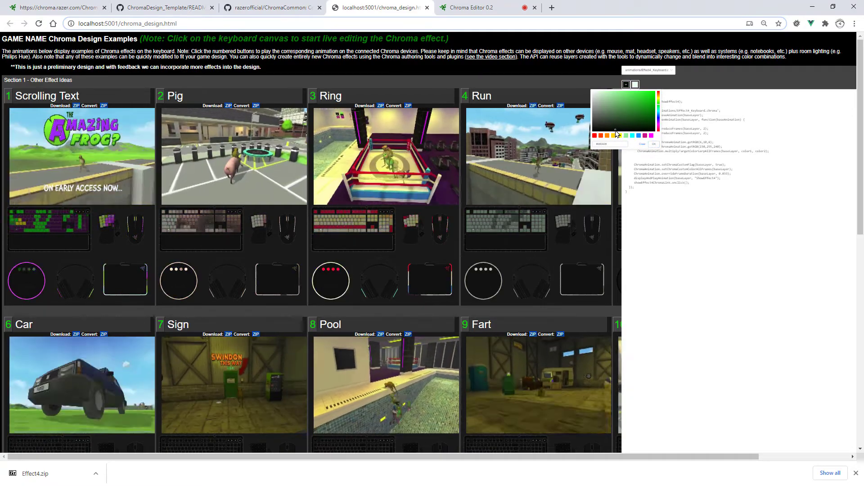
mouse_move(619, 131)
mouse_down()
mouse_move(592, 129)
mouse_move(633, 122)
mouse_move(609, 122)
mouse_move(661, 93)
mouse_move(635, 109)
mouse_move(662, 134)
mouse_move(648, 127)
mouse_up()
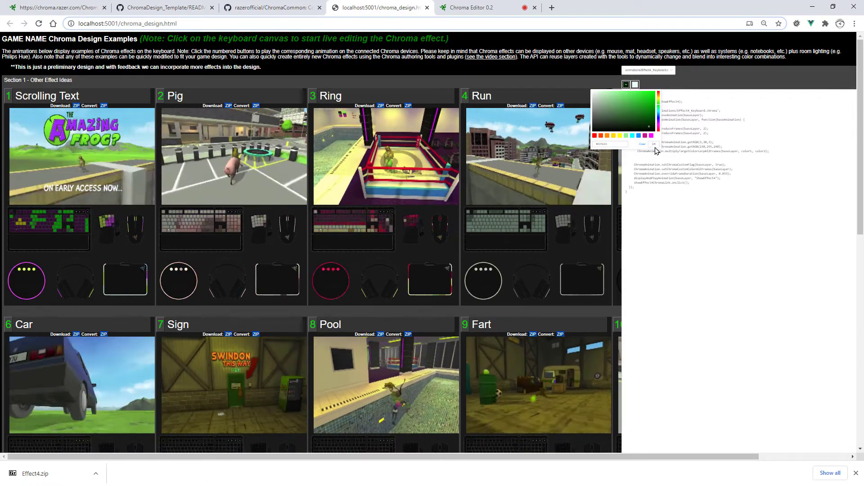
click(654, 144)
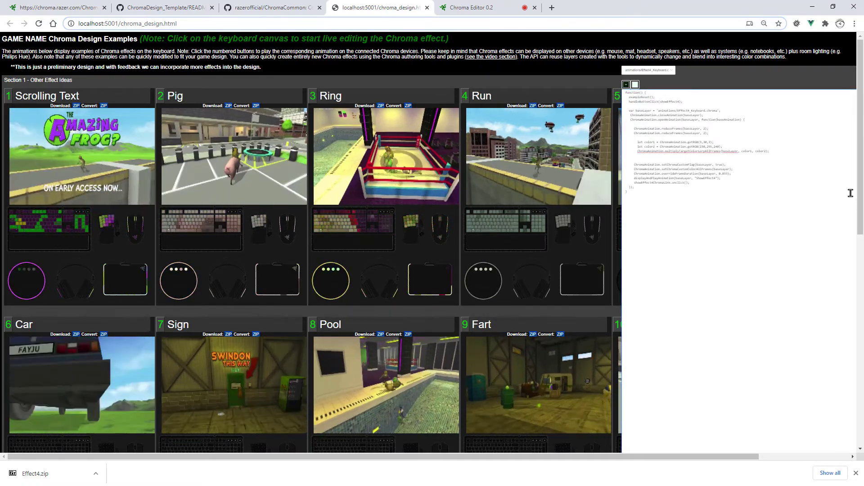
Copy the color1, color2 and multiplyTargetColorLerpAllFrames lines from the Run keyboard script
key(End)
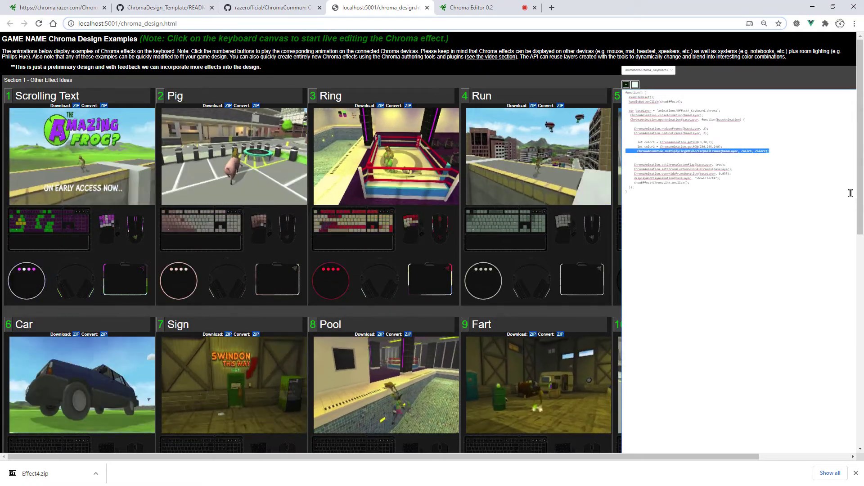
key(shift+Up)
key(shift+Up)
key(shift+Home)
key(ctrl+c)
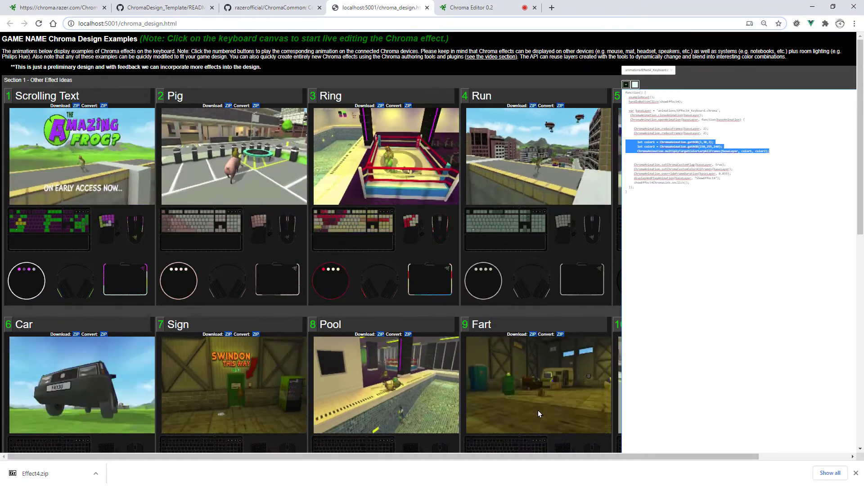
Switch to chroma_design.html in Atom and paste the colour lines below the reduceFrames calls in the showEffect4Keypad handler
key(alt+Tab)
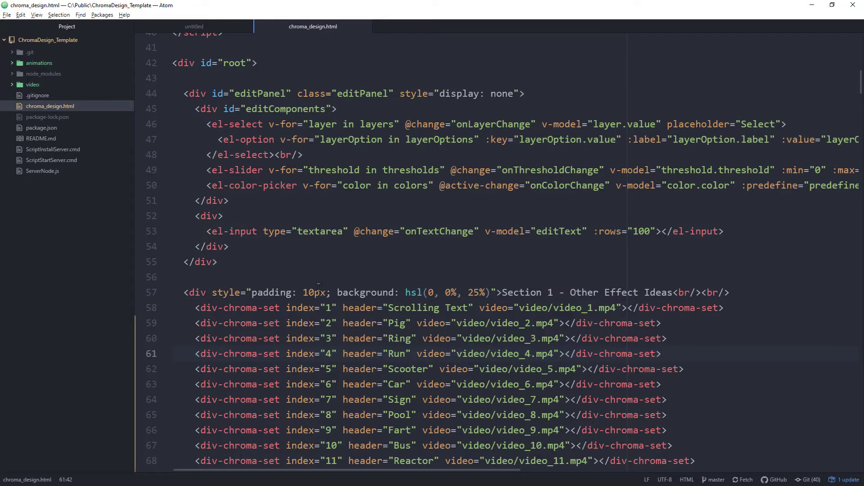
key(ctrl+End)
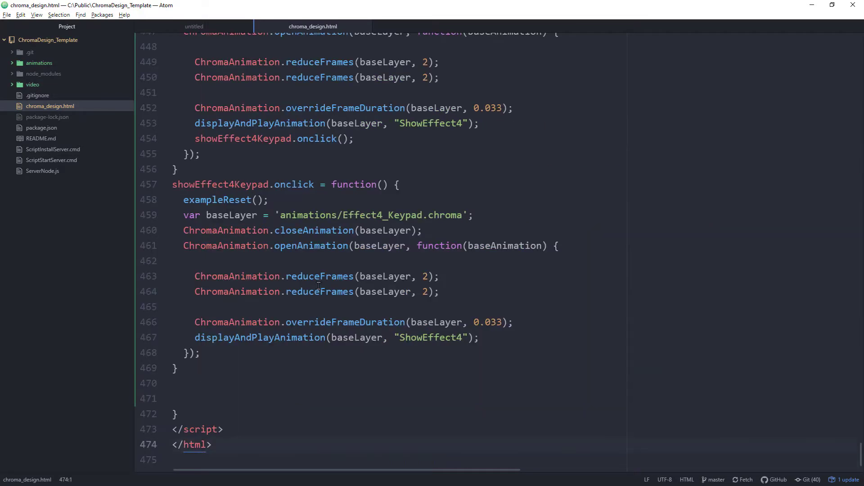
key(End)
key(Return)
key(Return)
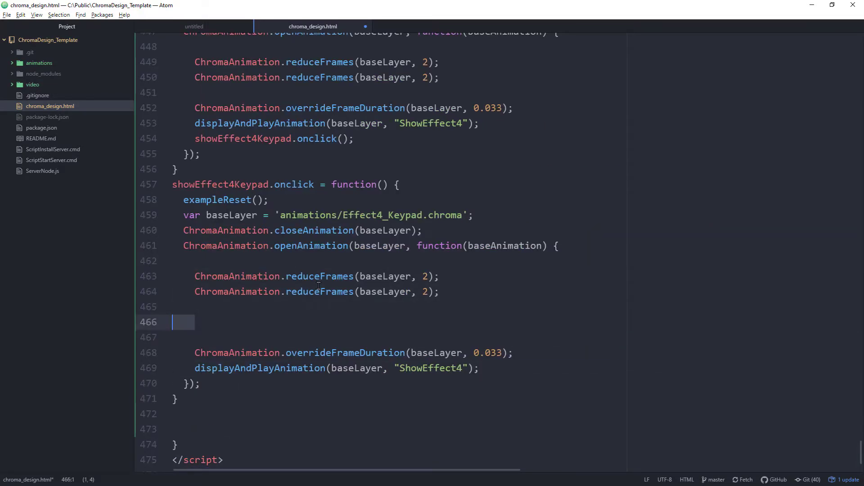
key(ctrl+v)
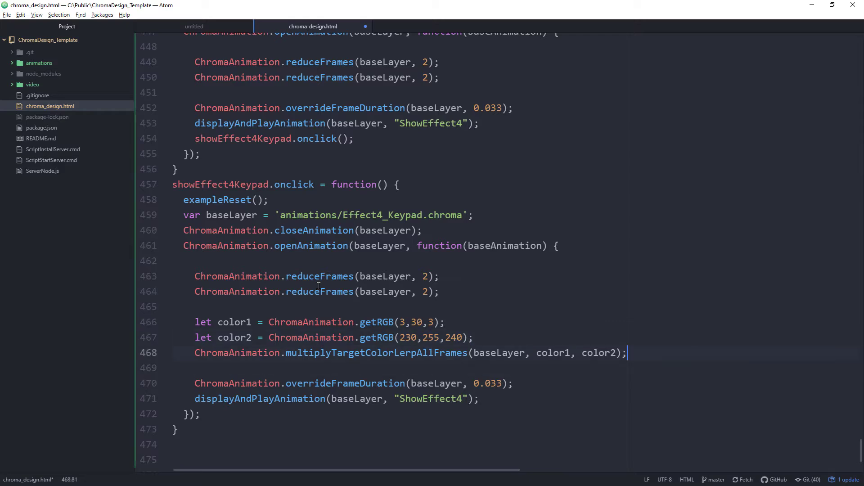
Paste the copied colour lines below the reduceFrames calls in the showEffect4Mouse handler
key(Up)
key(Up)
key(Up)
key(Up)
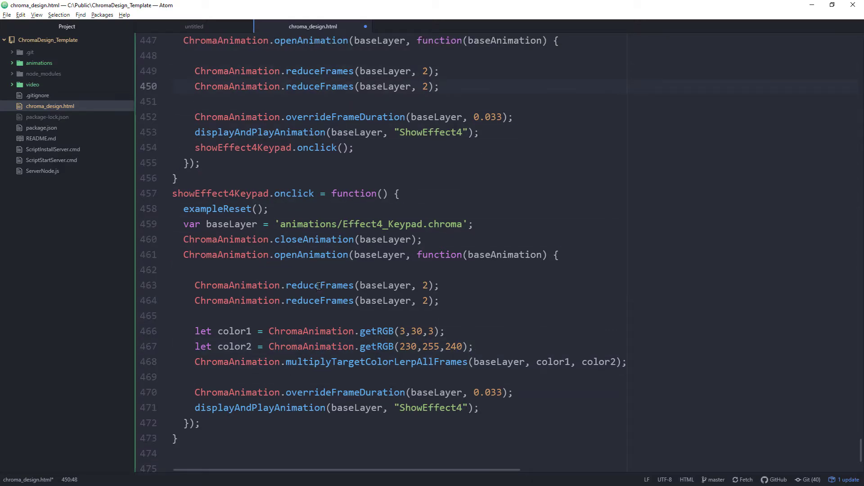
key(Return)
key(Return)
key(ctrl+v)
Paste the copied colour lines below the reduceFrames calls in the showEffect4Mousepad handler
key(Up)
key(Up)
key(Up)
key(Up)
key(Up)
key(Up)
key(Up)
key(Up)
key(Up)
key(Up)
key(Up)
key(Up)
key(Up)
key(Up)
key(Up)
key(Up)
key(Up)
key(Up)
key(Up)
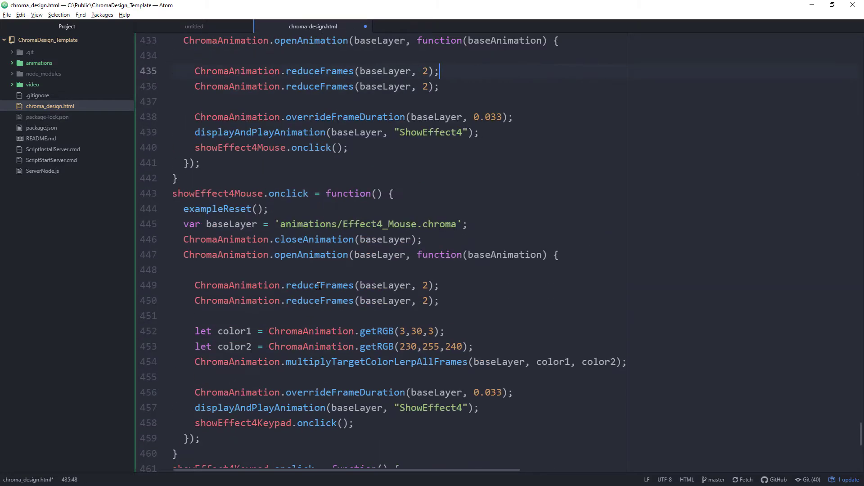
key(Return)
key(Return)
key(ctrl+v)
Paste the copied colour lines below the reduceFrames calls in the showEffect4Headset handler
key(Up)
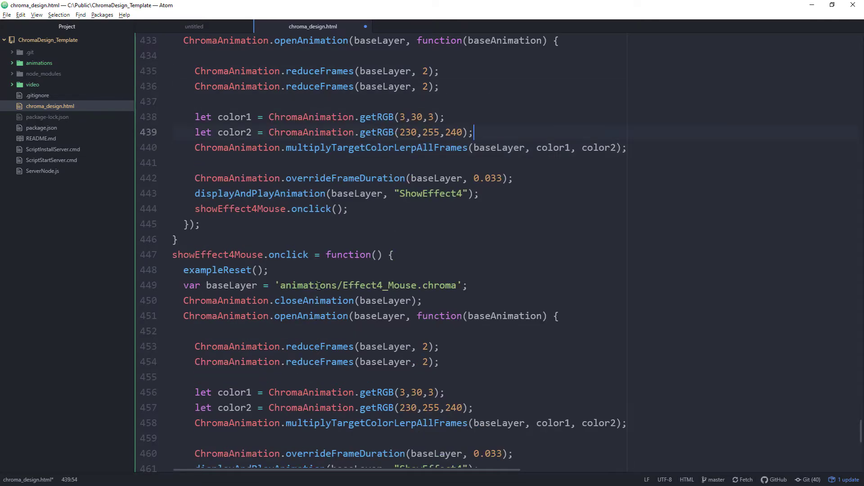
key(Up)
key(Up)
key(Up)
key(Up)
key(Up)
key(Up)
key(Up)
key(Up)
key(Up)
key(Up)
key(Up)
key(Up)
key(Up)
key(Up)
key(Up)
key(Up)
key(Up)
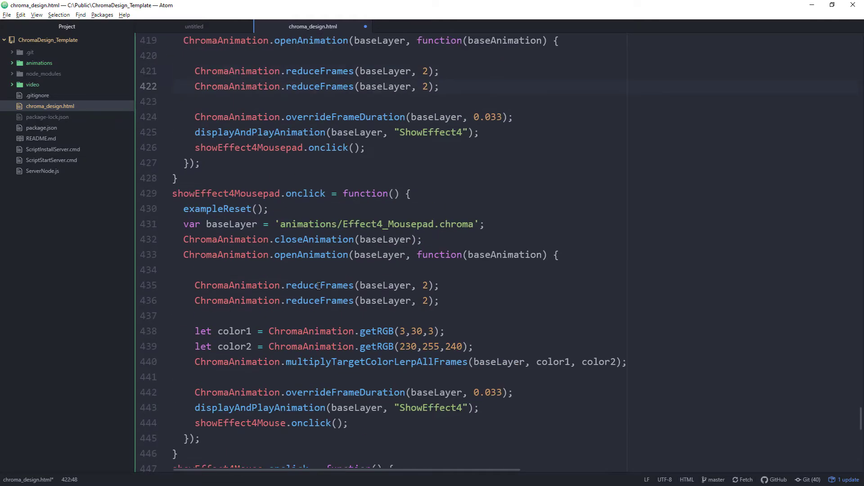
key(Return)
key(Return)
text(let color1 = ChromaAnimation.getRGB(3,30,3); let color2 = ChromaAnimation.getRGB(230,255,240); ChromaAnimation.multiplyTargetColorLerpAllFrames(baseLayer, color1, color2);)
Paste the copied colour lines below the reduceFrames calls in the showEffect4ChromaLink handler
key(Up)
key(Up)
key(Up)
key(Up)
key(Up)
key(Up)
key(Up)
key(Up)
key(Up)
key(Up)
key(Up)
key(Up)
key(Up)
key(Up)
key(Up)
key(Up)
key(Up)
key(Up)
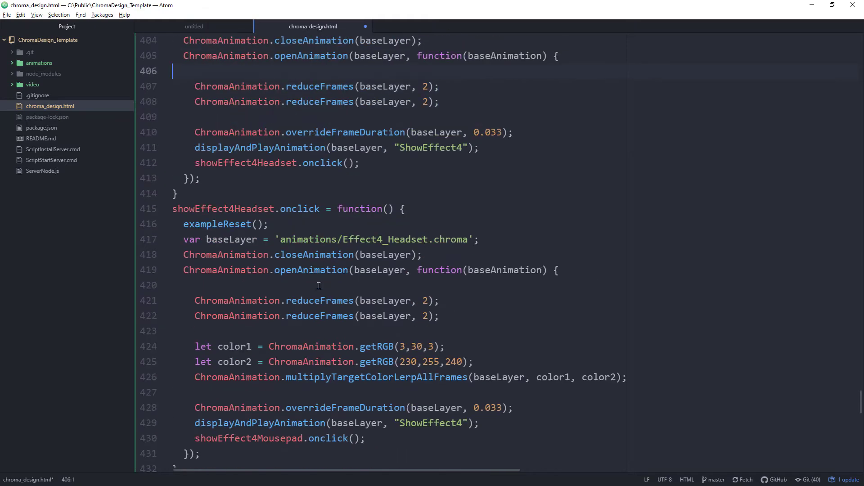
key(End)
key(Return)
key(Return)
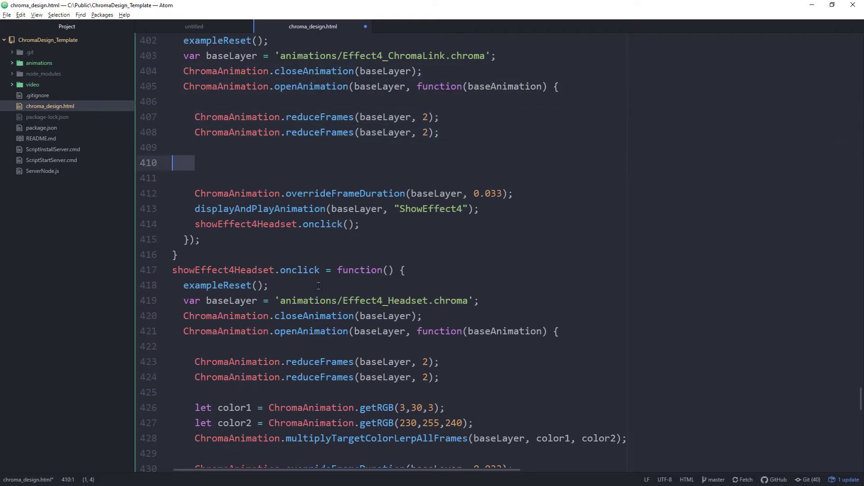
text(let color1 = ChromaAnimation.getRGB(3,30,3); let color2 = ChromaAnimation.getRGB(230,255,240); ChromaAnimation.multiplyTargetColorLerpAllFrames(baseLayer, color1, color2);)
Paste the copied colour lines below the reduceFrames calls in the Effect4 keyboard handler, before the setChromaCustomFlag call
key(Up)
key(Up)
key(Up)
key(Up)
key(Up)
key(Up)
key(Up)
key(Up)
key(Up)
key(Up)
key(Up)
key(Up)
key(Up)
key(Up)
key(Up)
key(Up)
key(Up)
key(Up)
key(Up)
key(Up)
key(Up)
key(End)
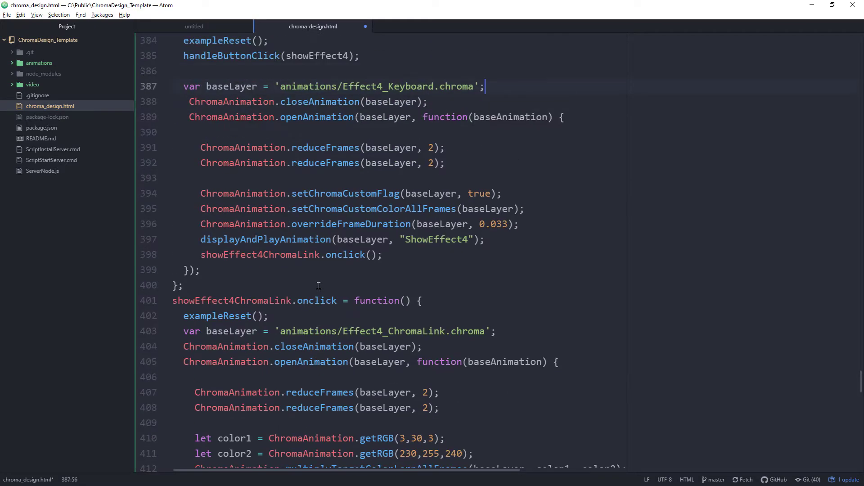
key(Return)
key(Return)
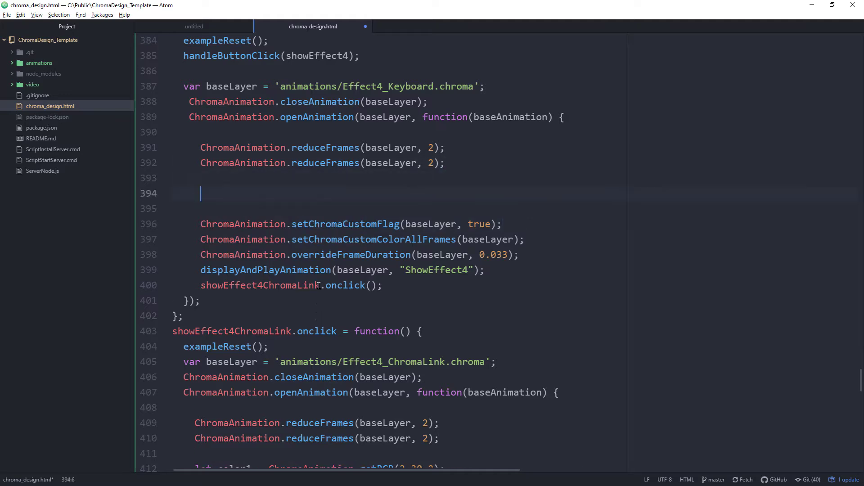
text(let color1 = ChromaAnimation.getRGB(3,30,3); let color2 = ChromaAnimation.getRGB(230,255,240); ChromaAnimation.multiplyTargetColorLerpAllFrames(baseLayer, color1, color2);)
Switch back to the browser and reload the Chroma design page with the updated Run colours
key(alt+Tab)
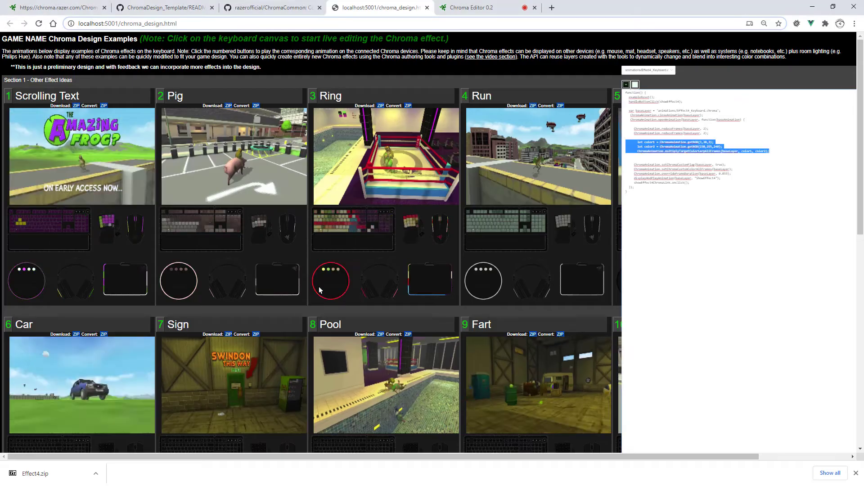
click(654, 307)
key(F5)
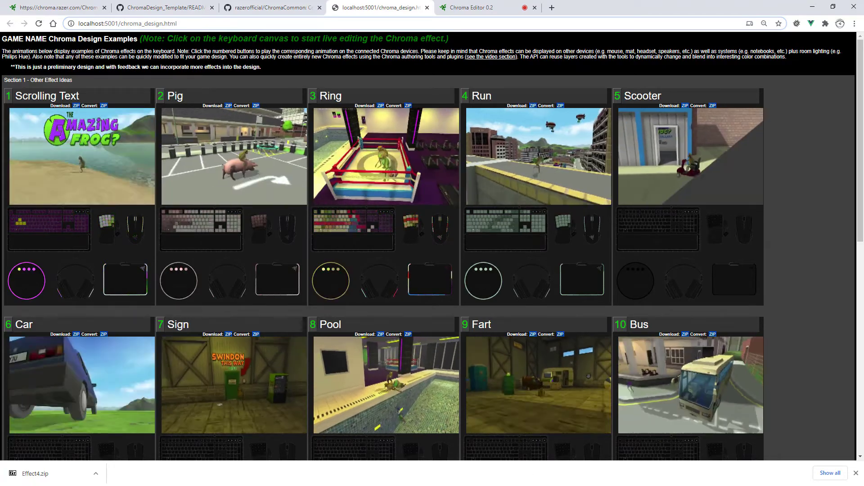
Copy the design script named Effect5 from the Chroma Editor and paste it below the Effect4 handlers in chroma_design.html
click(480, 9)
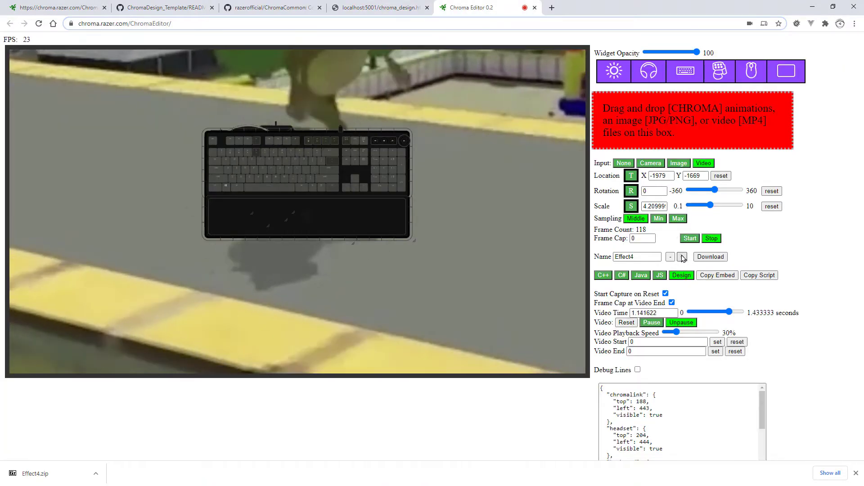
click(768, 275)
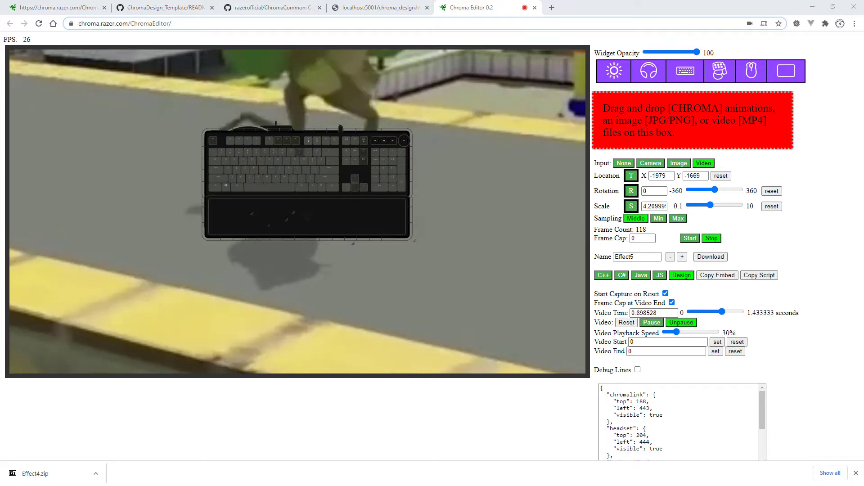
key(alt+Tab)
key(ctrl+End)
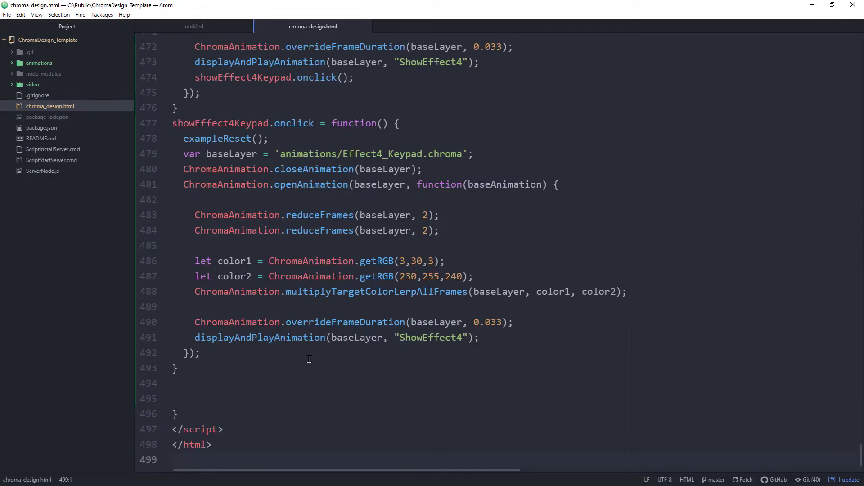
key(ctrl+v)
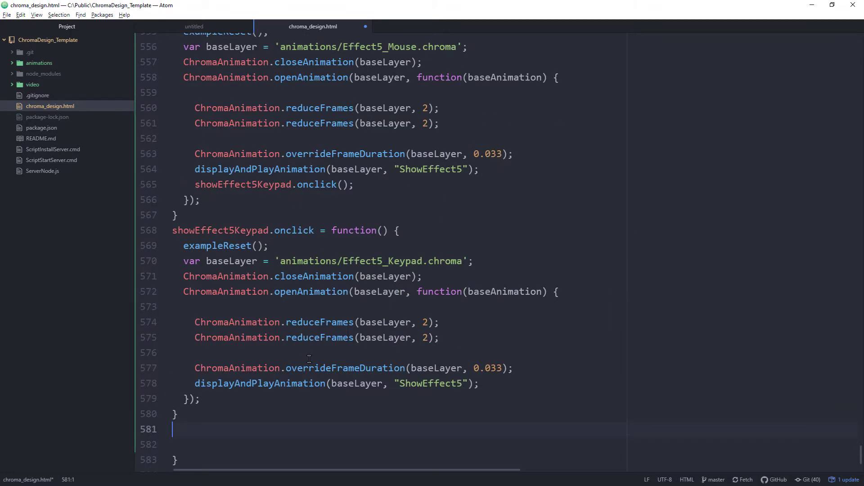
Switch to the Chroma Editor and load video_5.mp4 from the template's video folder as its video input
key(alt+Tab)
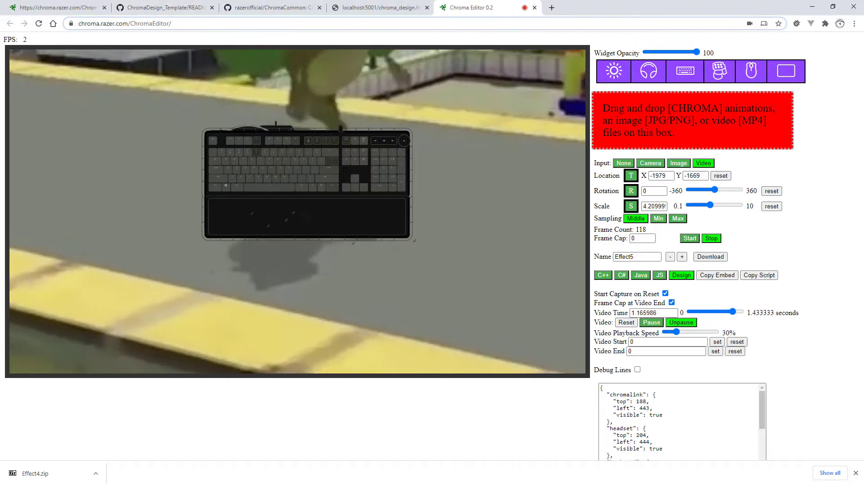
key(alt+Tab)
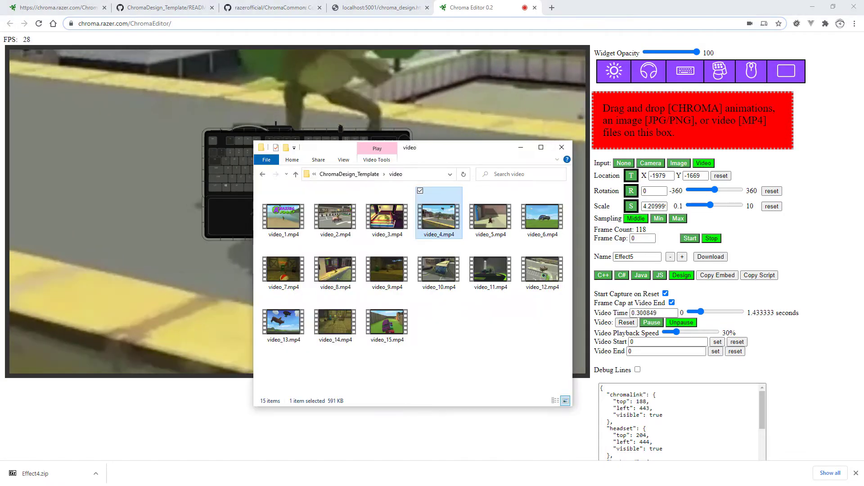
drag(498, 236, 686, 125)
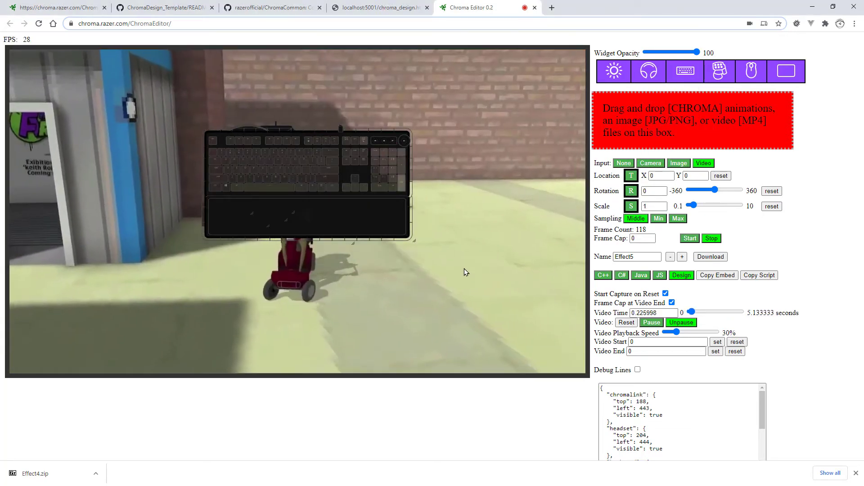
Set the video playback speed to 100% and enlarge the scooter clip to a scale of about 1.93, repositioning it under the keyboard
drag(392, 317, 398, 197)
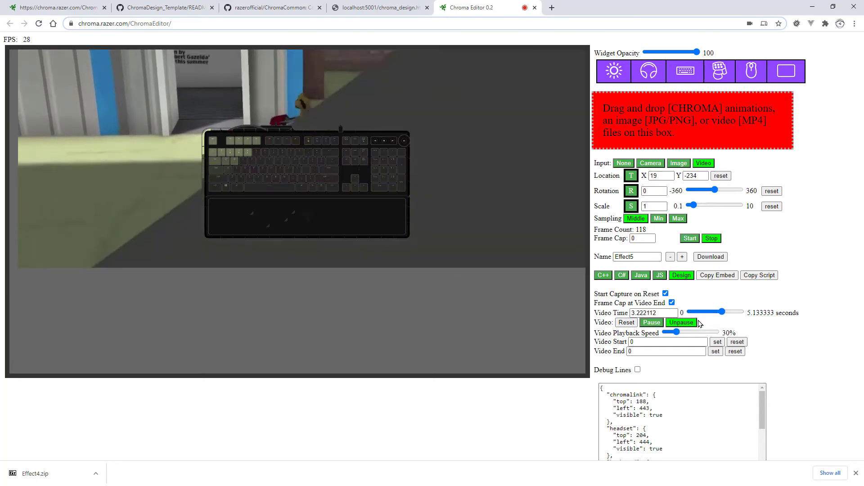
drag(683, 335, 701, 334)
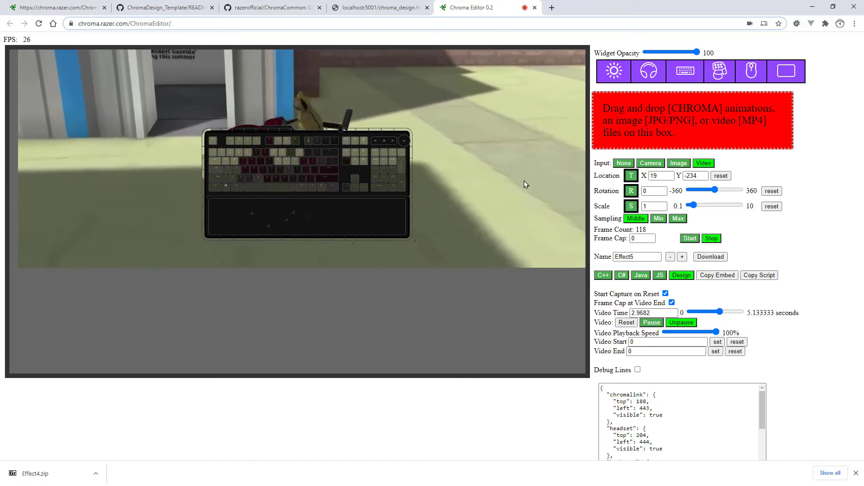
drag(526, 184, 501, 200)
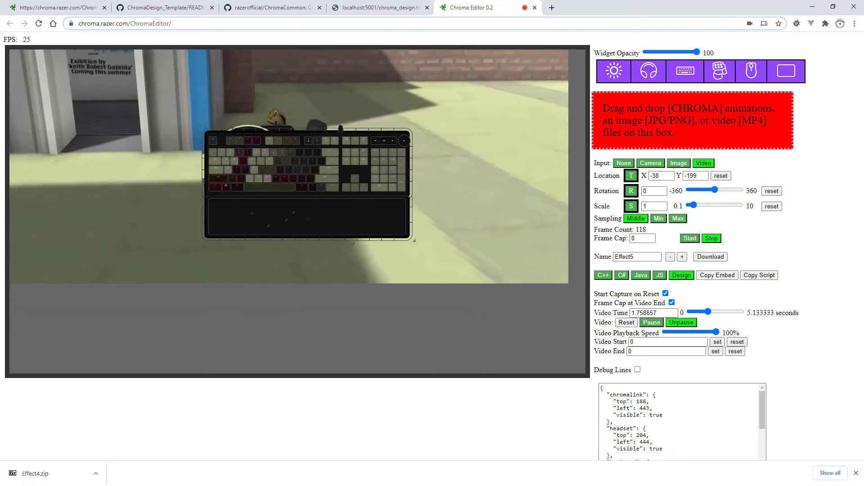
drag(631, 206, 673, 206)
drag(631, 176, 556, 1)
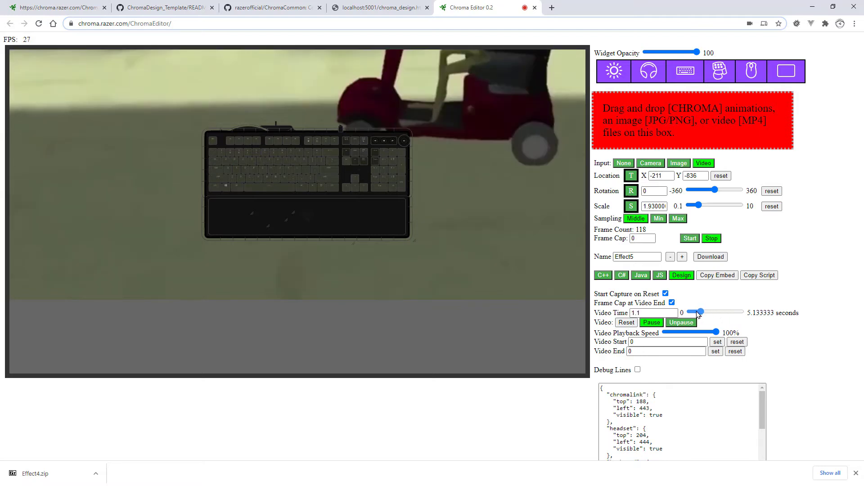
Rewind the paused scooter clip to time 0 and enlarge it to a scale of about 3.34
drag(698, 314, 669, 311)
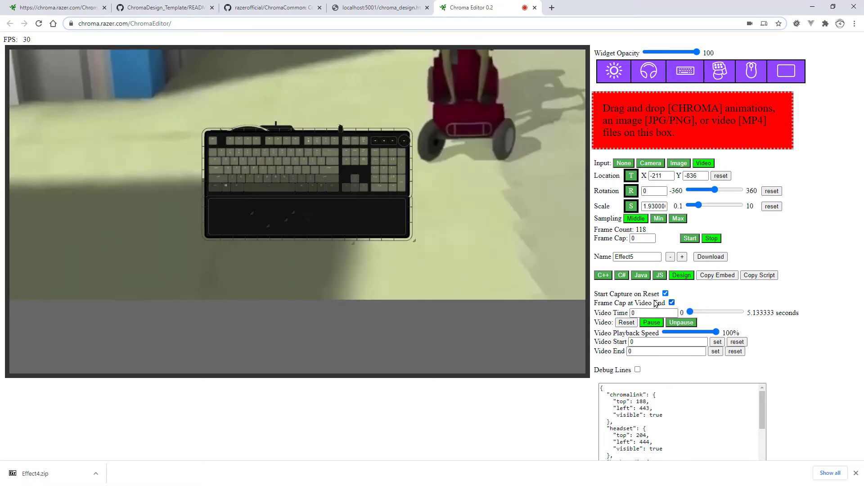
drag(468, 135, 306, 127)
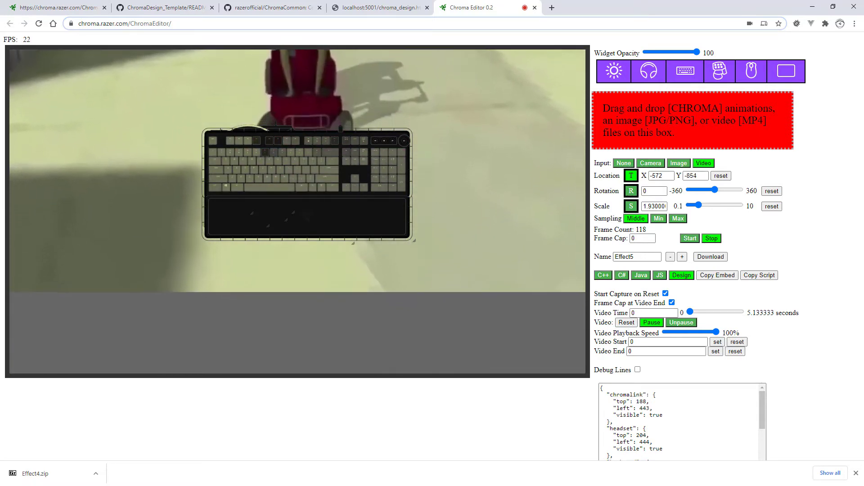
drag(486, 219, 385, 27)
key(s)
key(t)
key(s)
key(t)
drag(385, 27, 392, 49)
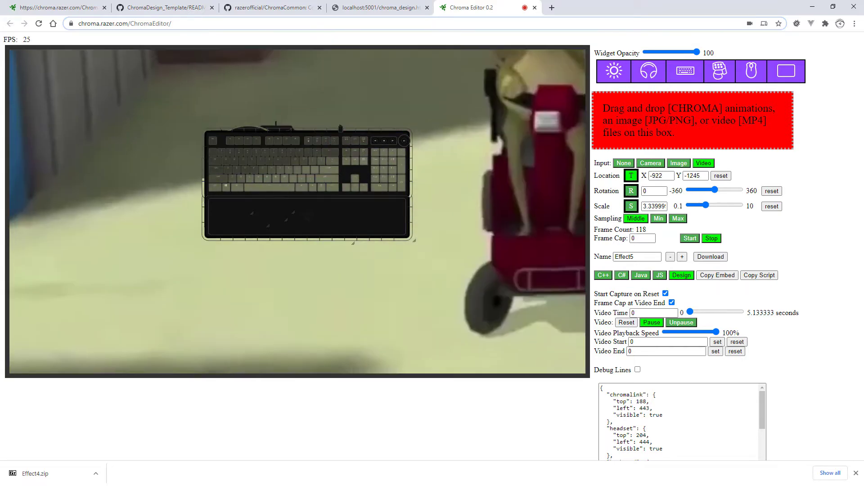
Move the clip to about X -1476, Y -1718 so the scooter's wheels sit just above the keyboard
drag(441, 333, 200, 355)
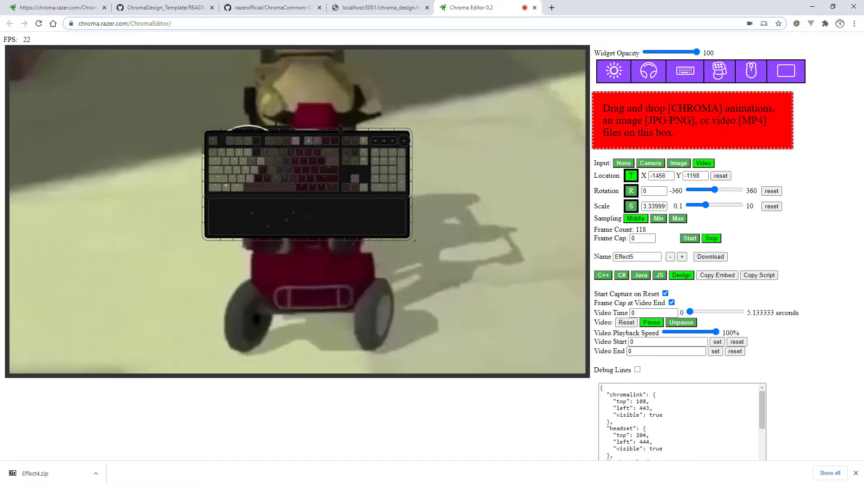
drag(201, 202, 211, 50)
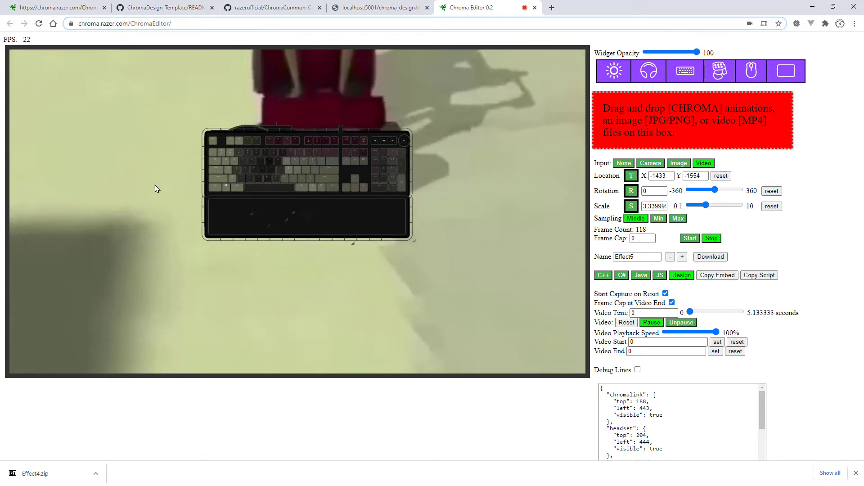
drag(154, 257, 154, 249)
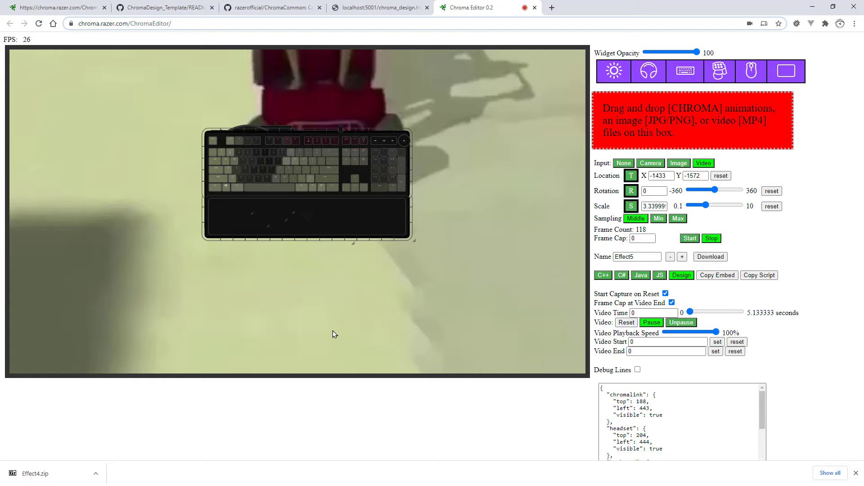
drag(383, 361, 372, 298)
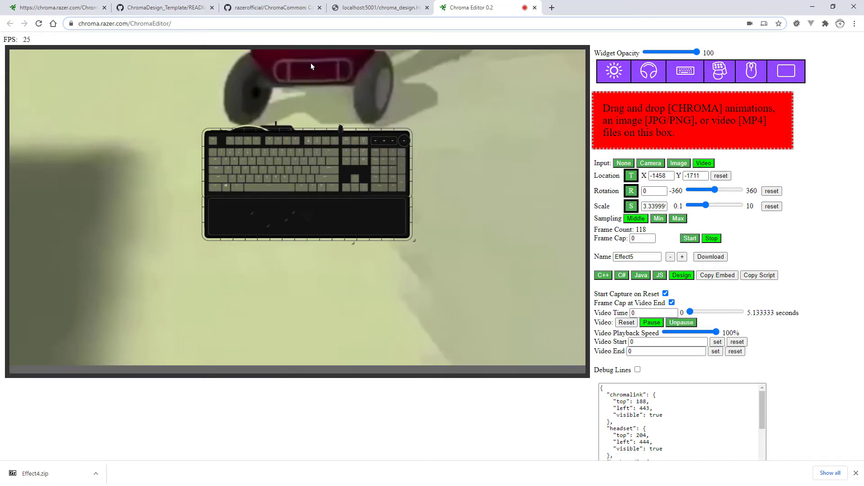
mouse_move(311, 63)
mouse_down()
mouse_move(306, 54)
mouse_move(302, 479)
mouse_move(302, 60)
mouse_up()
Capture the scooter clip and save its animations as Effect5.zip in the project's animations folder
key(space)
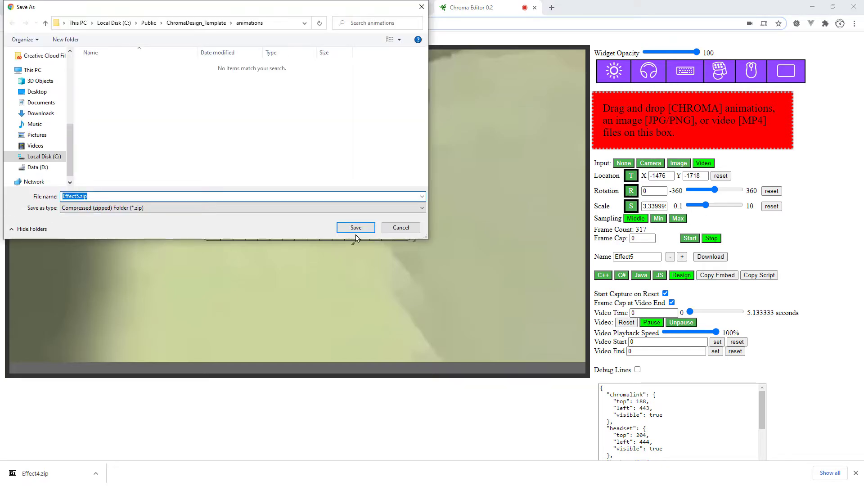
click(356, 228)
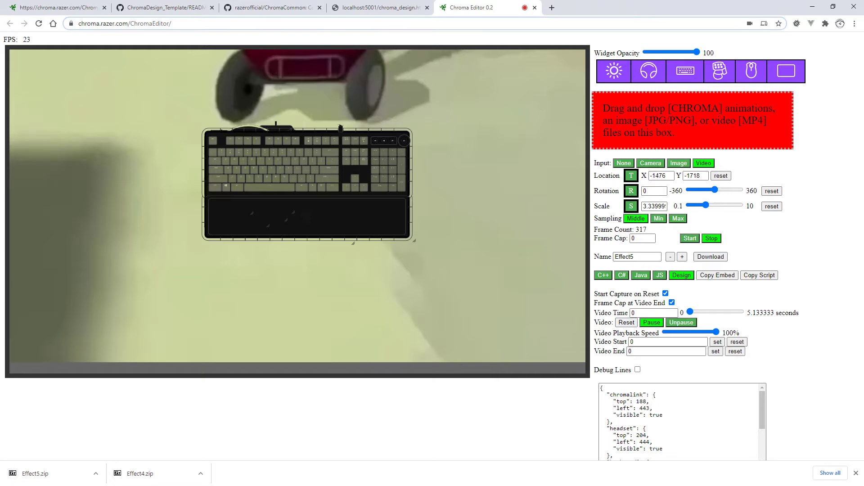
Extract Effect5.zip directly into the animations folder and delete the archive
key(alt+Tab)
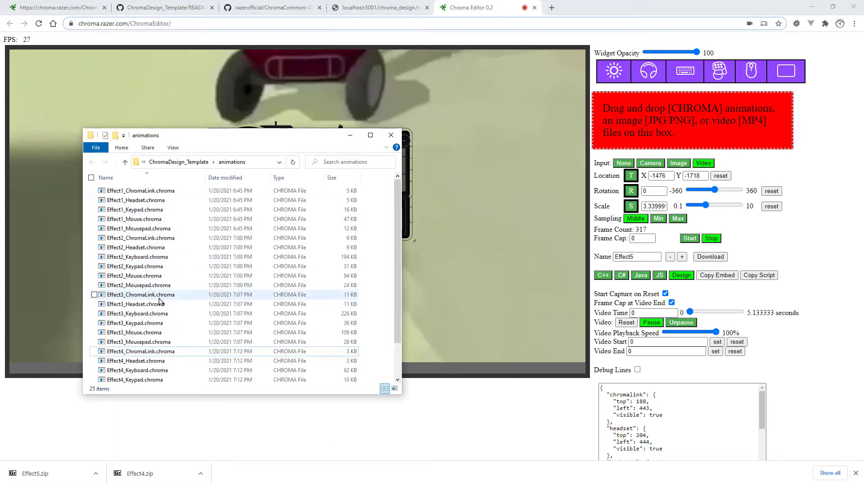
scroll(159, 301, down, 2)
right_click(116, 371)
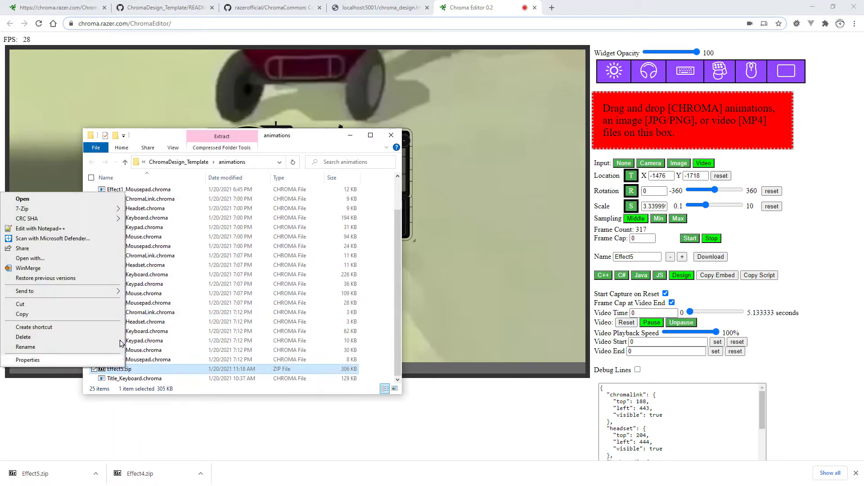
mouse_move(57, 212)
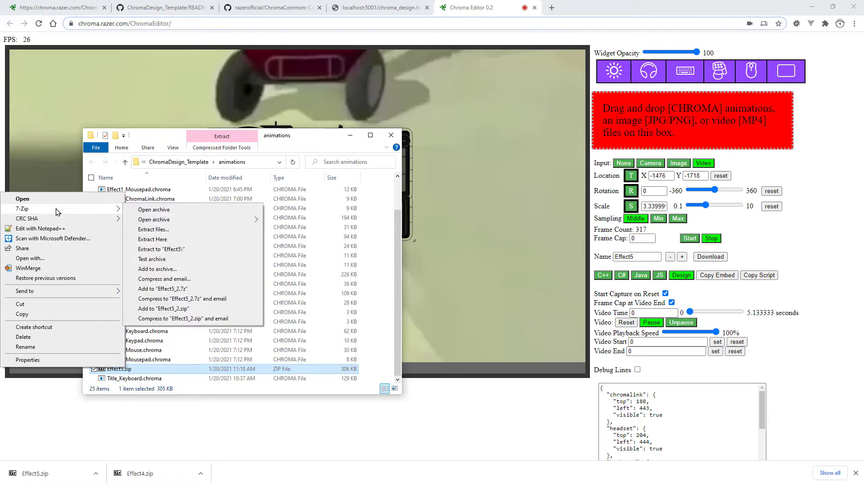
click(156, 240)
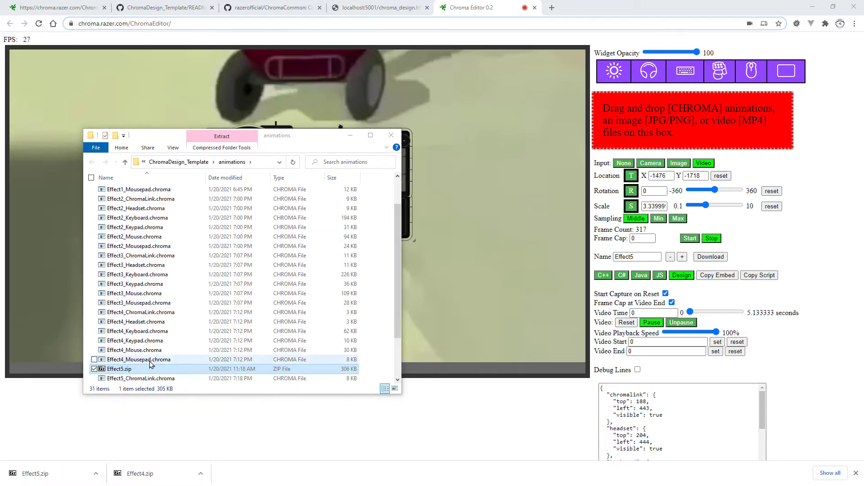
scroll(150, 364, down, 2)
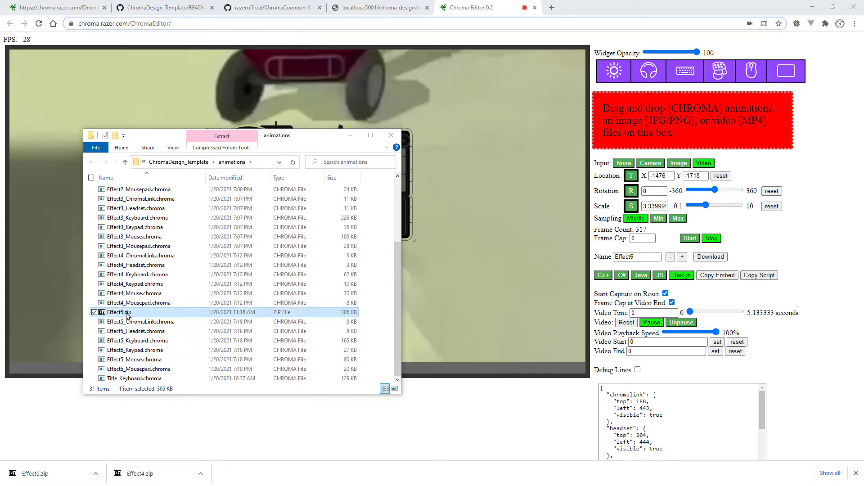
key(Delete)
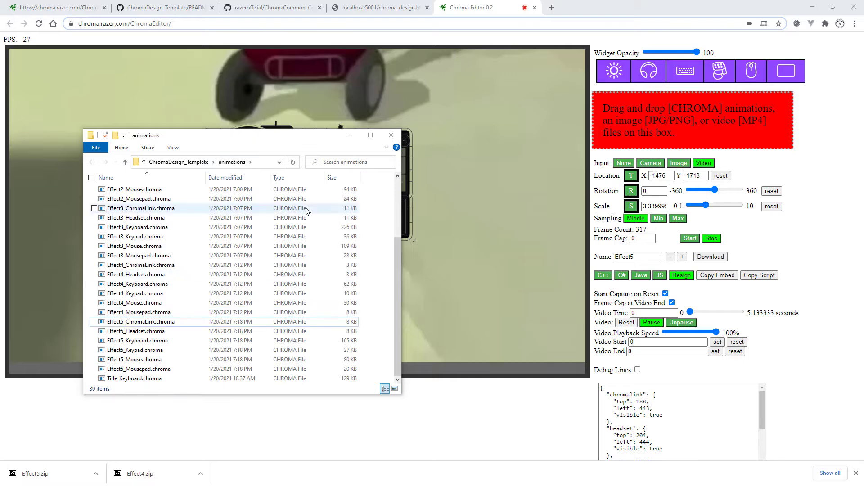
Reload the local Chroma design page to check the Scooter animations
click(376, 8)
key(F5)
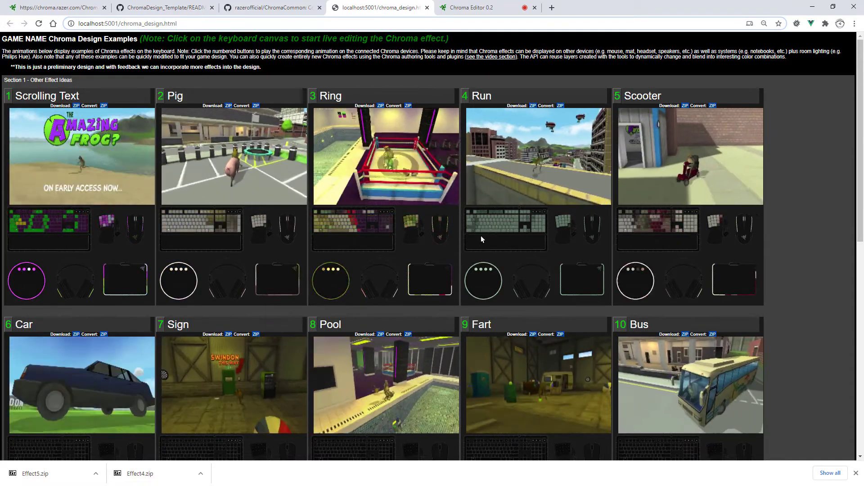
Return to the Chroma Editor, set the animation name to Effect6 and load video_6.mp4 as the video input
click(475, 9)
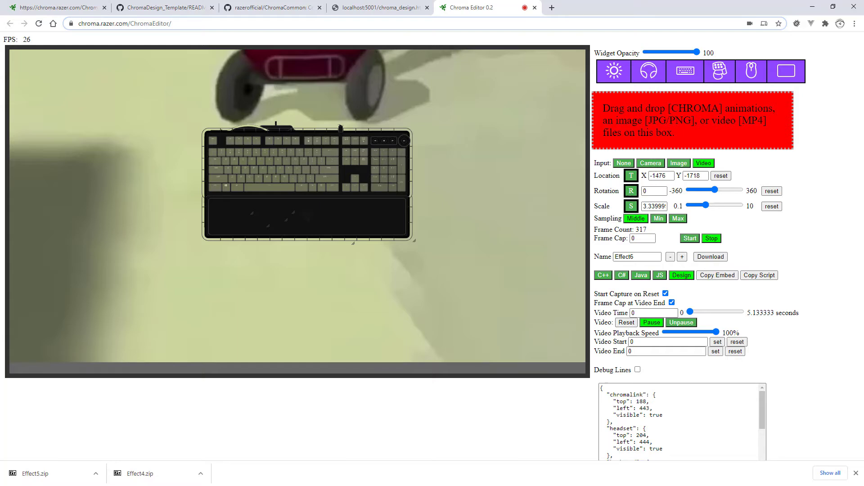
key(alt+Tab)
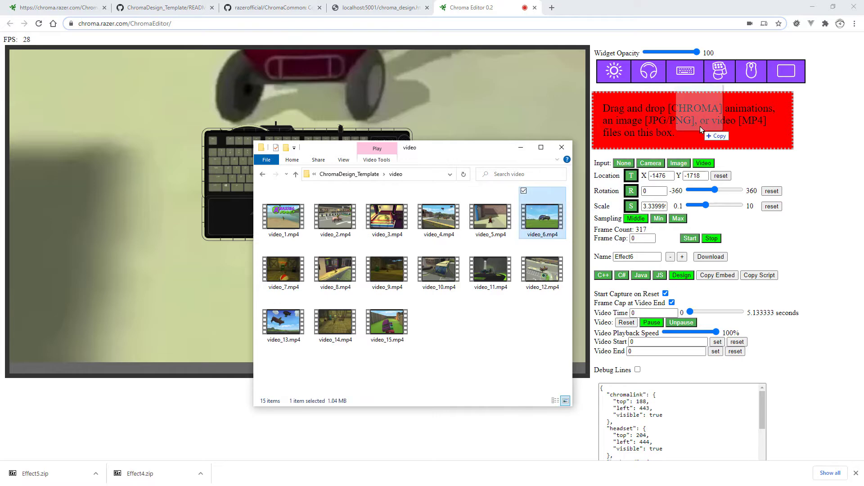
drag(701, 129, 699, 129)
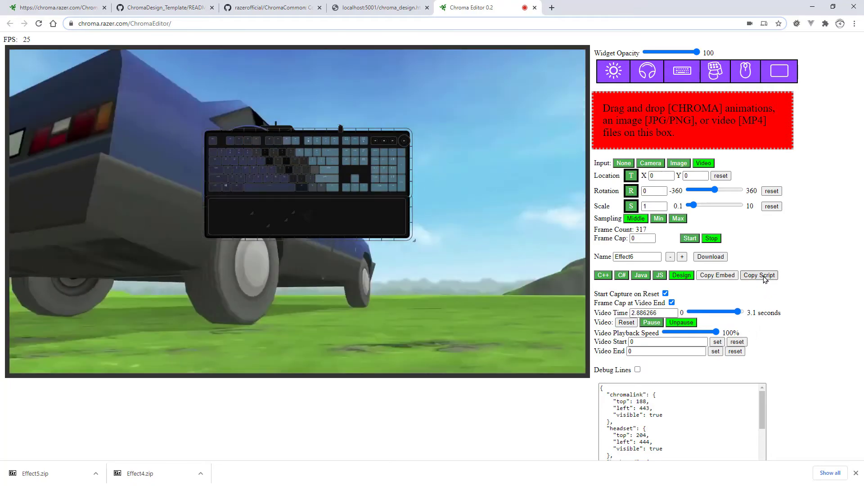
Copy the Effect6 design script, paste it below the Effect5 handlers in chroma_design.html, save the file and return to the Chroma Editor
click(764, 279)
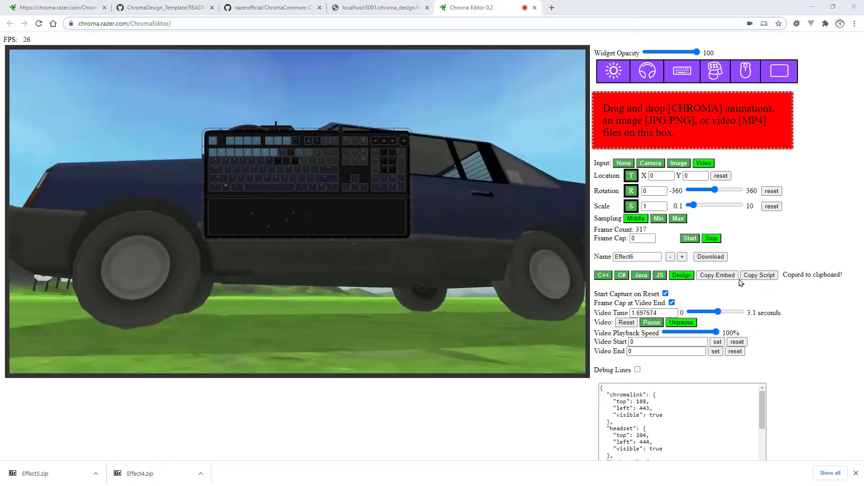
key(alt+Tab)
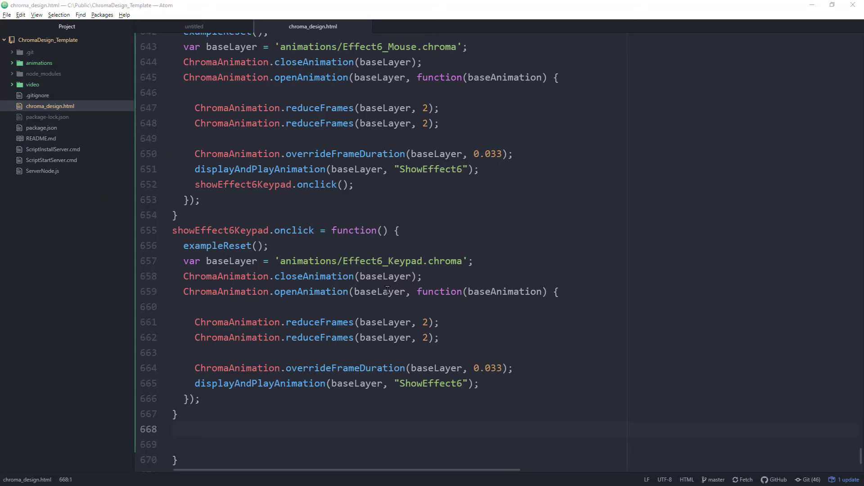
key(alt+Tab)
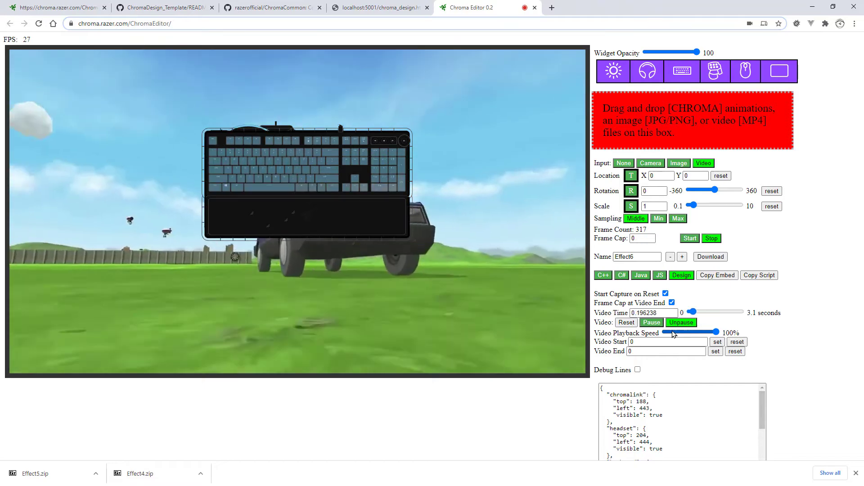
Restart the car clip to capture it and save the animations as Effect6.zip in the animations folder
click(627, 323)
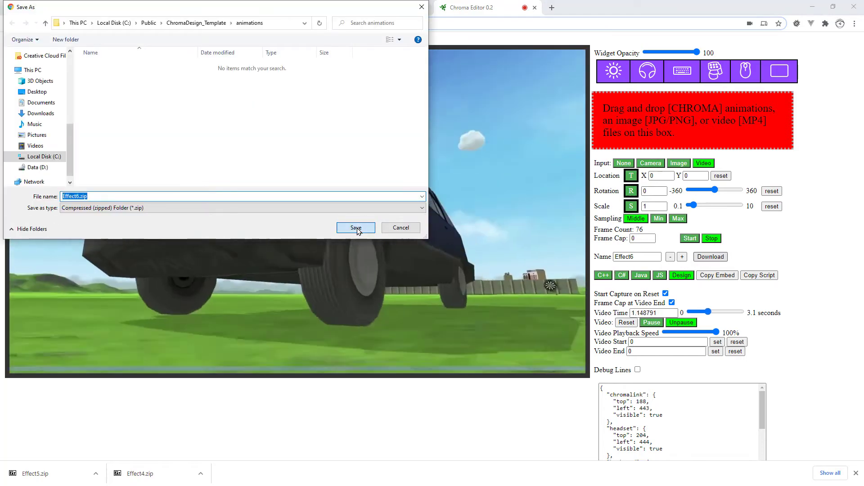
click(357, 229)
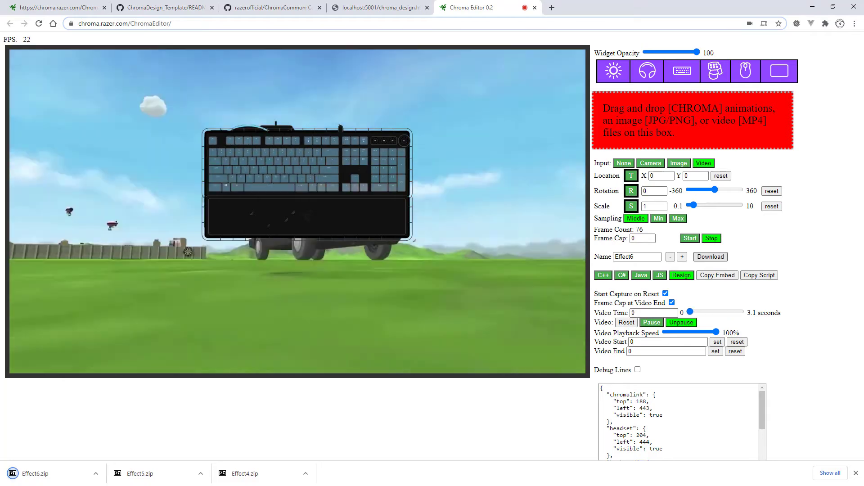
Extract Effect6.zip directly into the animations folder and delete the archive
key(alt+Tab)
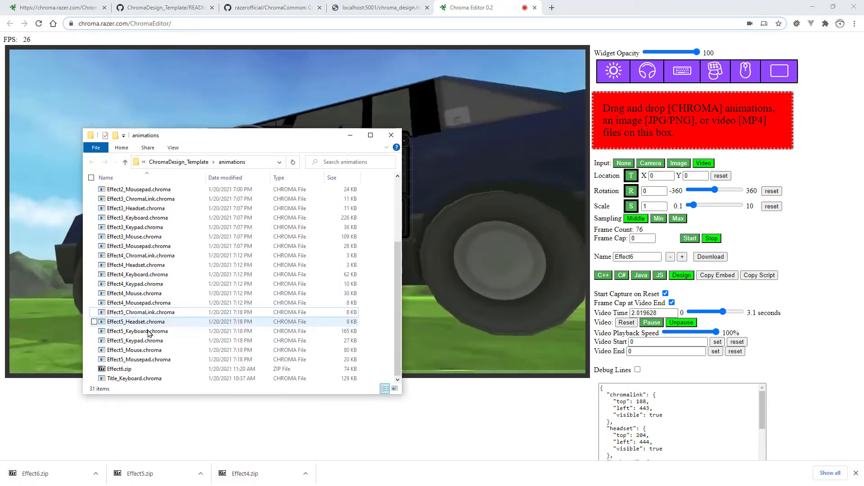
click(119, 369)
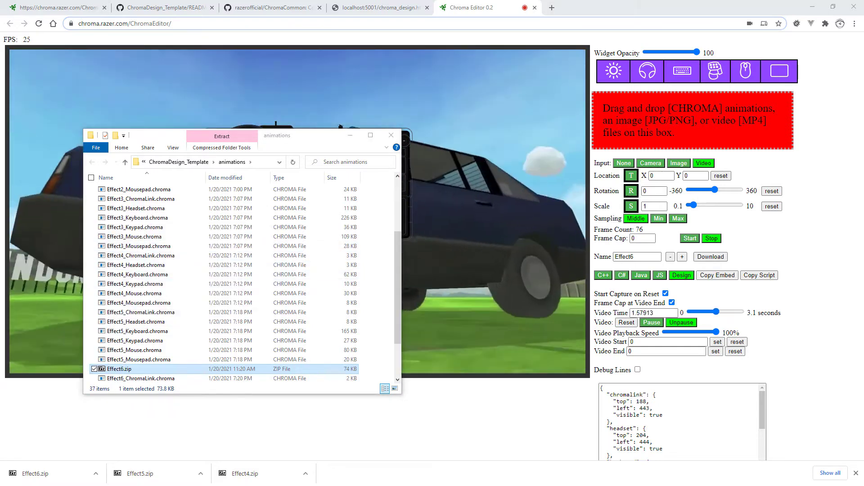
scroll(134, 319, down, 2)
click(135, 331)
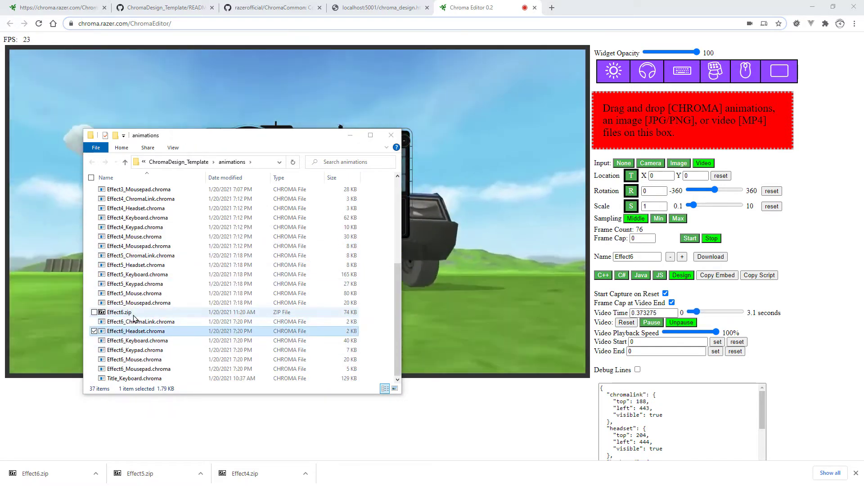
click(134, 313)
key(Delete)
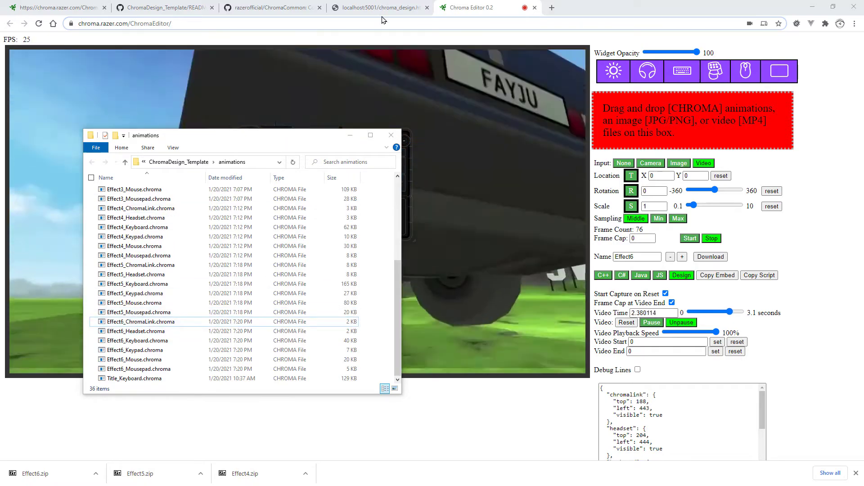
Check the Car effect's device previews on the localhost chroma_design page and dismiss the downloads bar
click(381, 19)
click(382, 7)
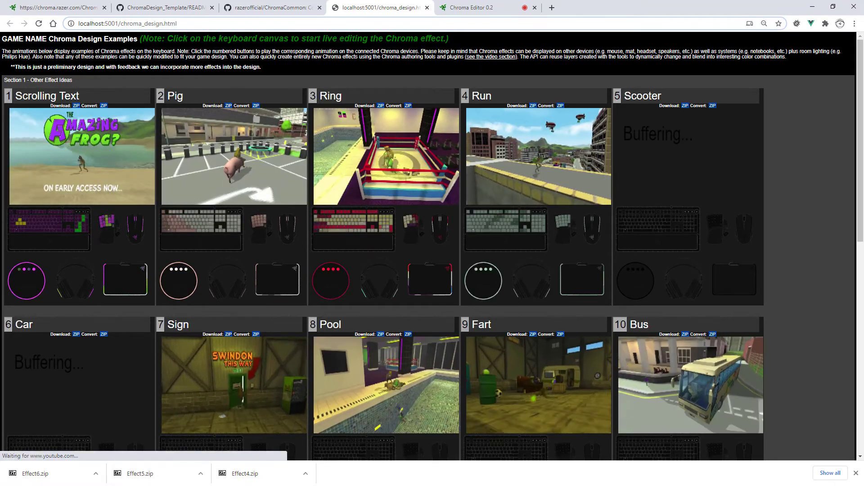
click(856, 473)
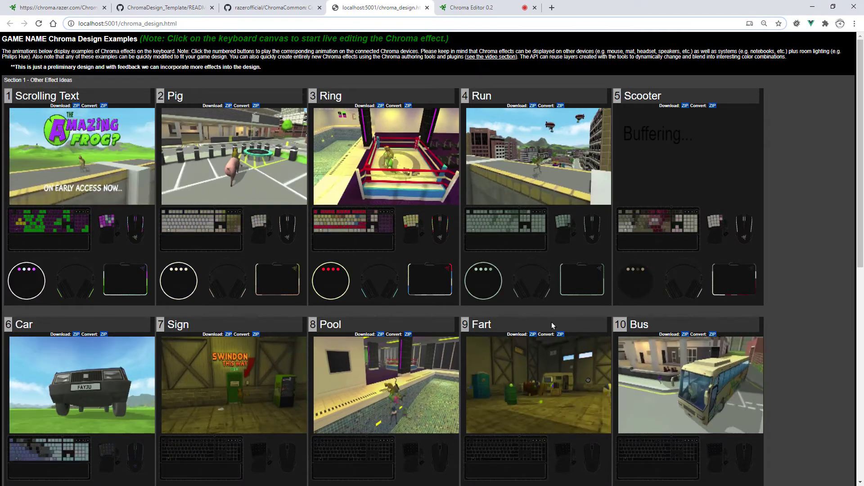
scroll(490, 291, down, 3)
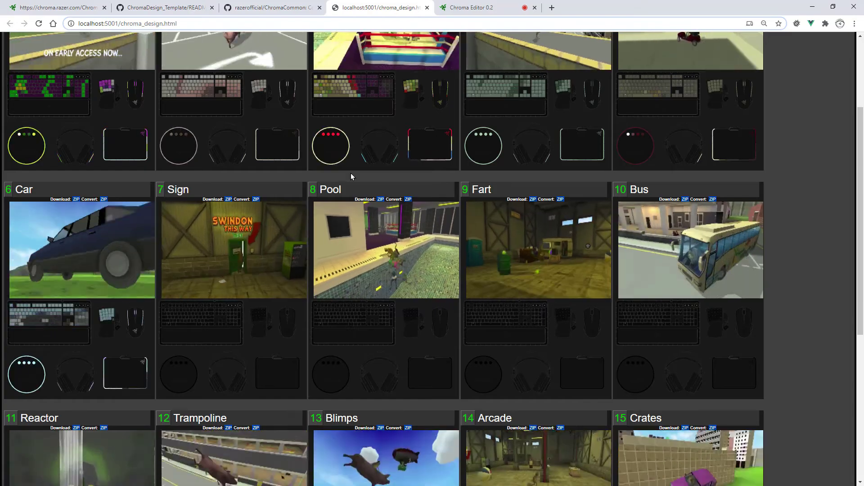
Recapture the Effect6 animation in Chroma Editor at 50% video playback speed and save the download as Effect6.zip
click(471, 8)
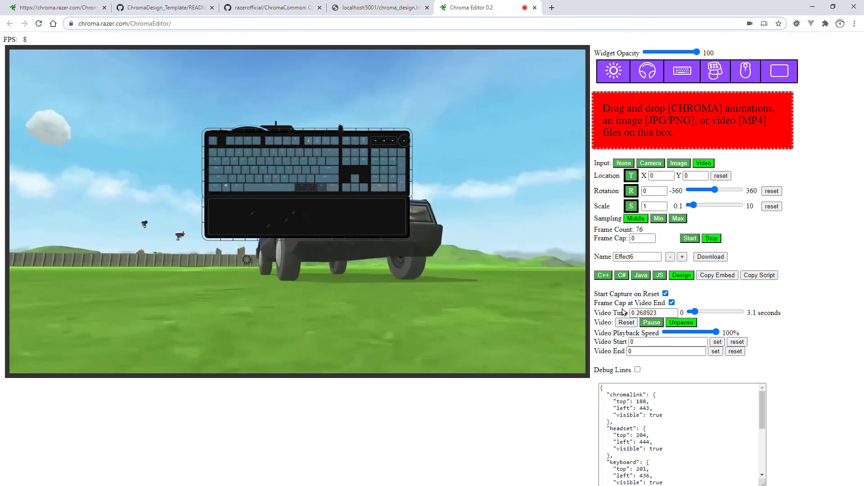
drag(716, 331, 690, 336)
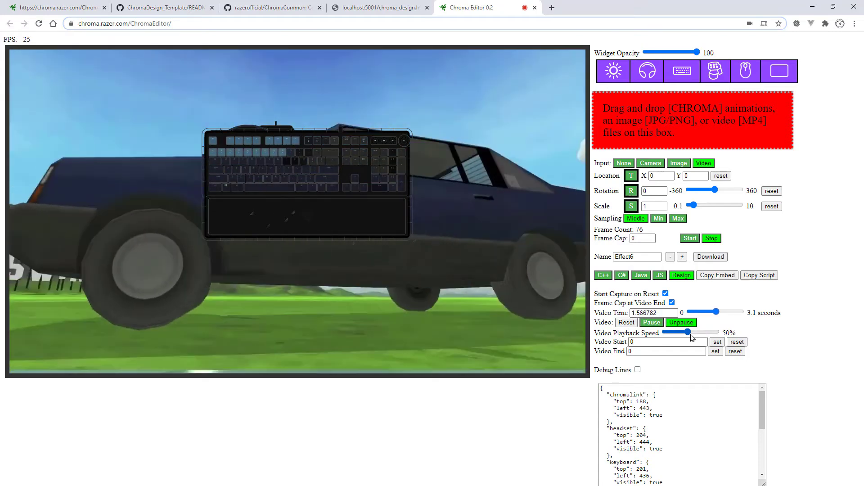
click(627, 323)
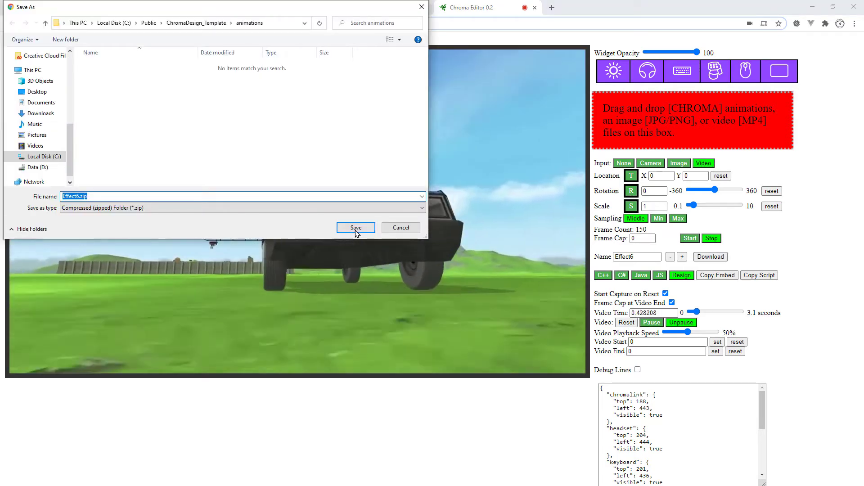
click(356, 228)
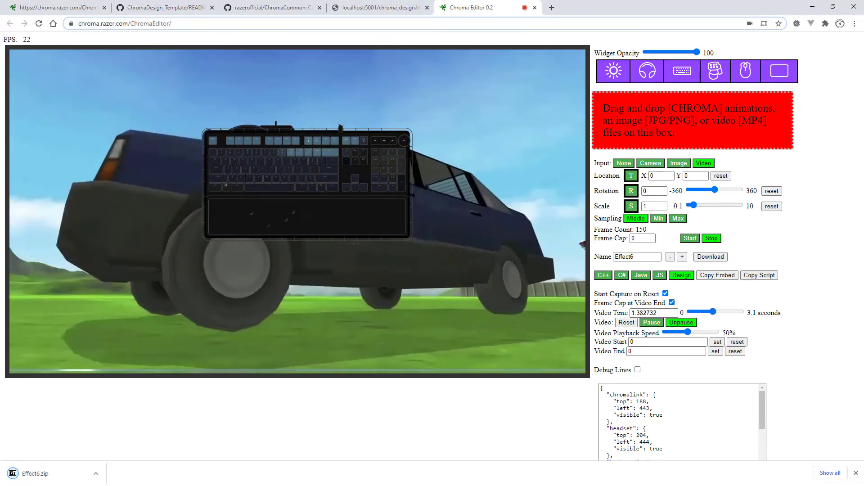
Extract Effect6.zip over the existing files in the animations folder, delete the archive, and check the Car effect on the design page
key(alt+Tab)
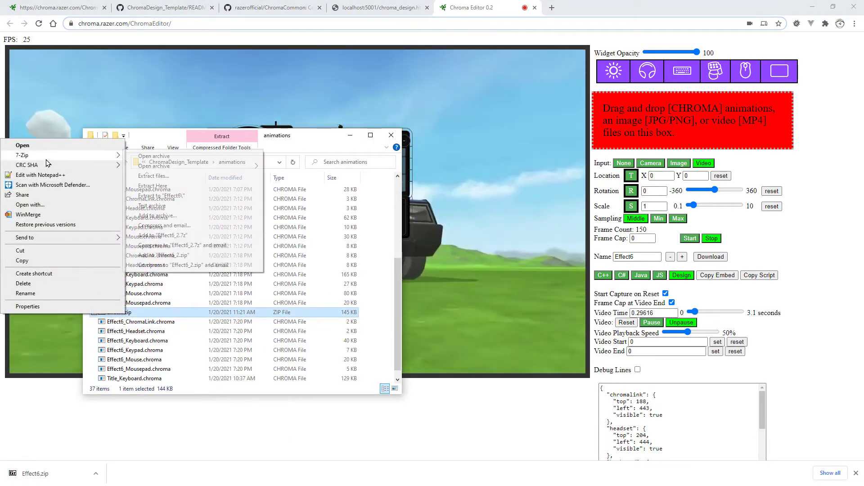
mouse_move(45, 155)
click(165, 186)
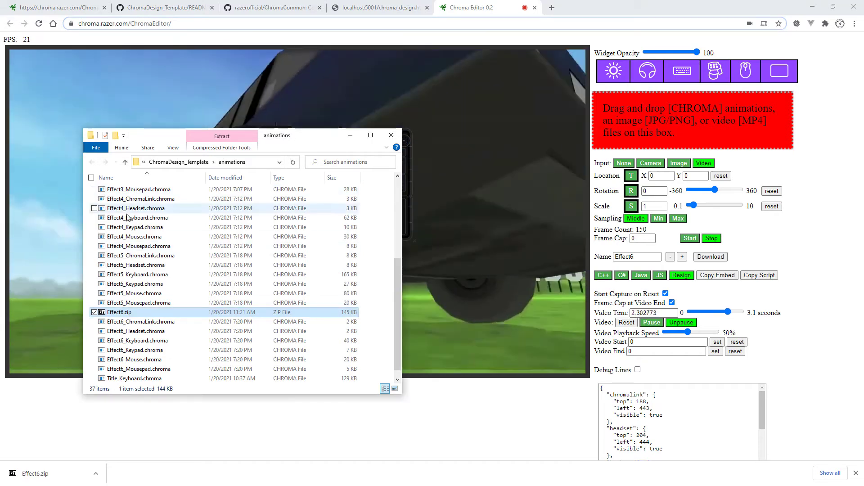
click(121, 332)
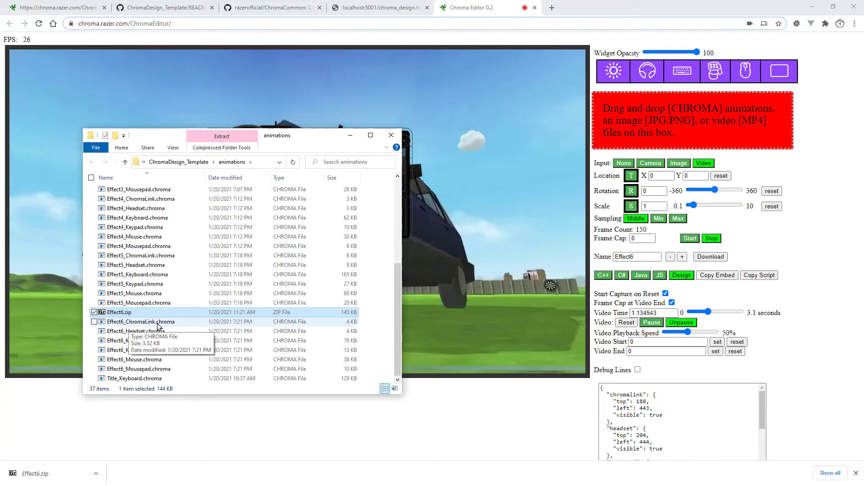
click(129, 313)
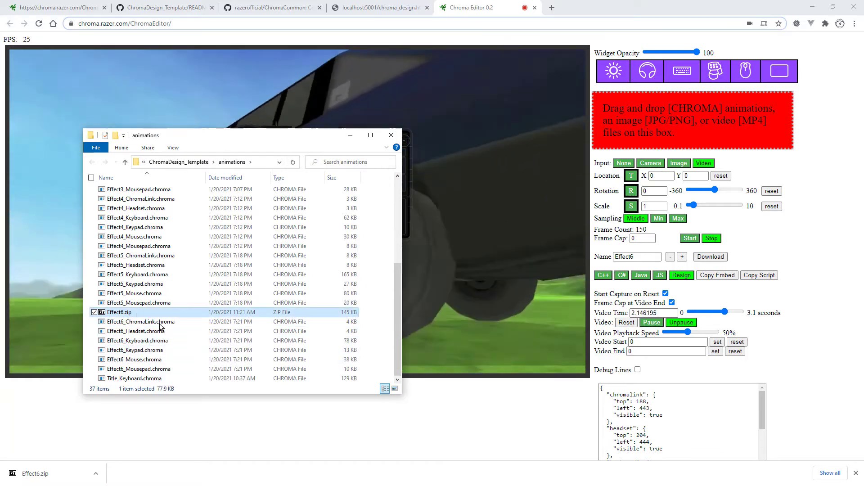
key(Delete)
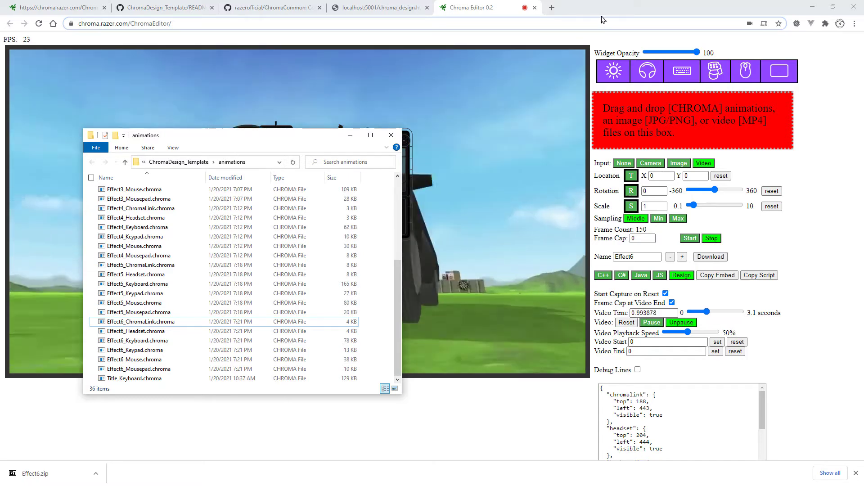
click(385, 13)
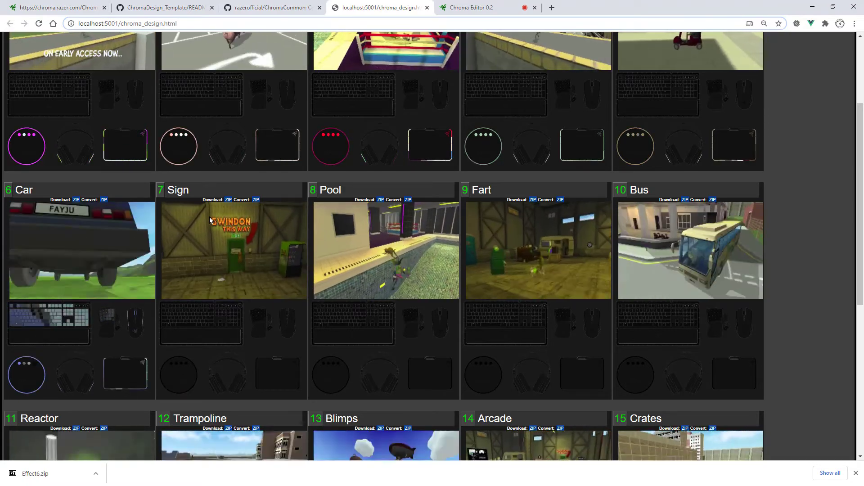
Change the animation name to Effect7 in Chroma Editor and paste its copied design script into chroma_design.html in Atom
click(469, 8)
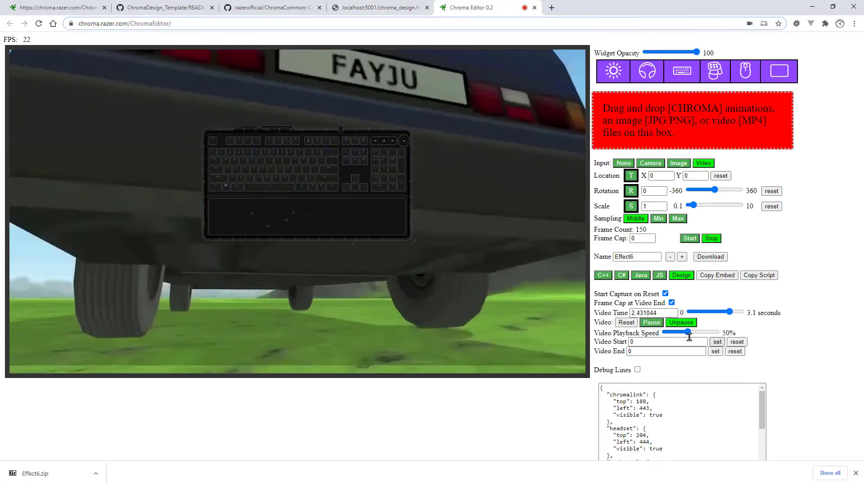
click(683, 257)
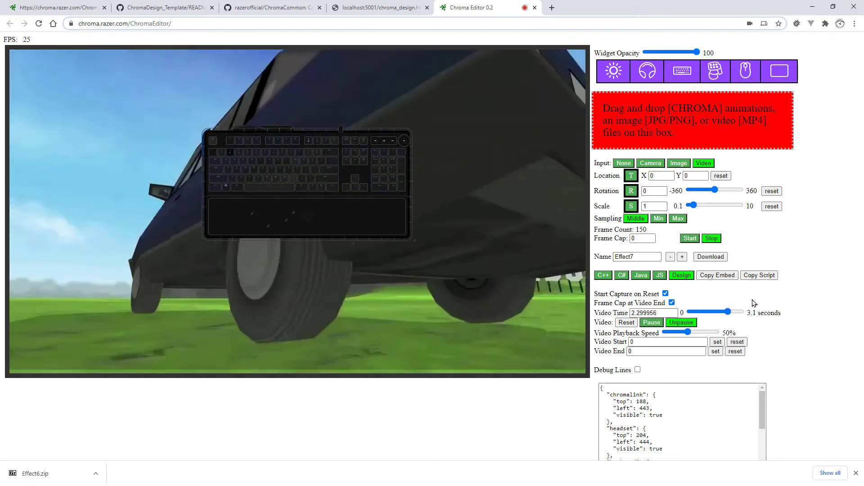
click(760, 276)
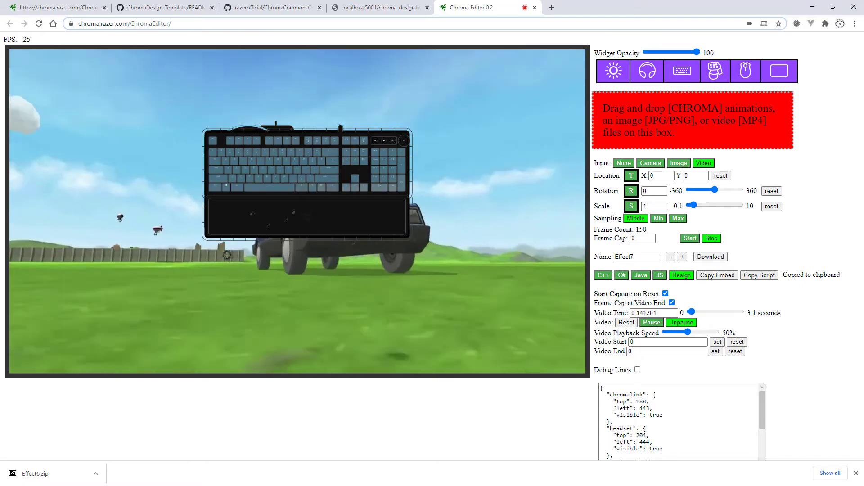
key(alt+Tab)
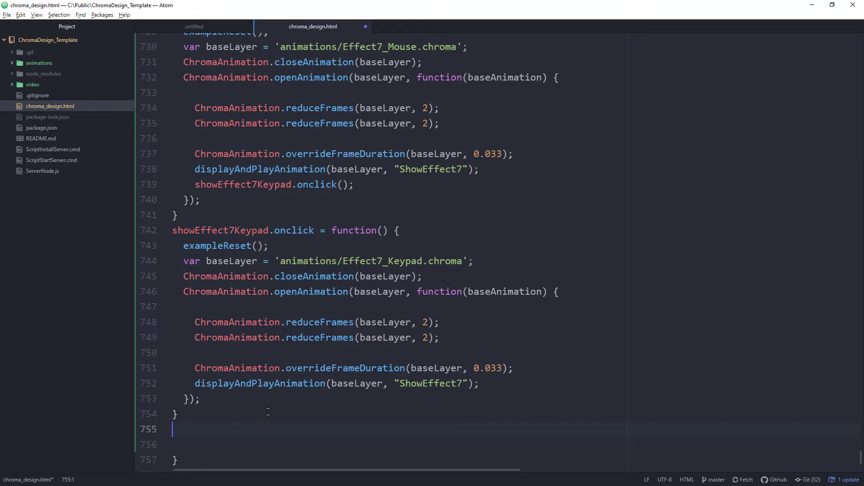
Load video_7.mp4 from the video folder into Chroma Editor, pause it and set the video time to 1 second
key(alt+Tab)
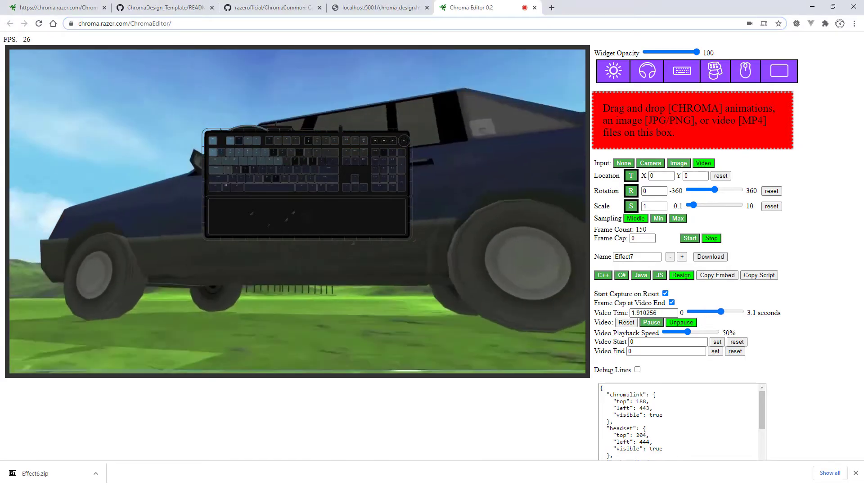
key(alt+Tab)
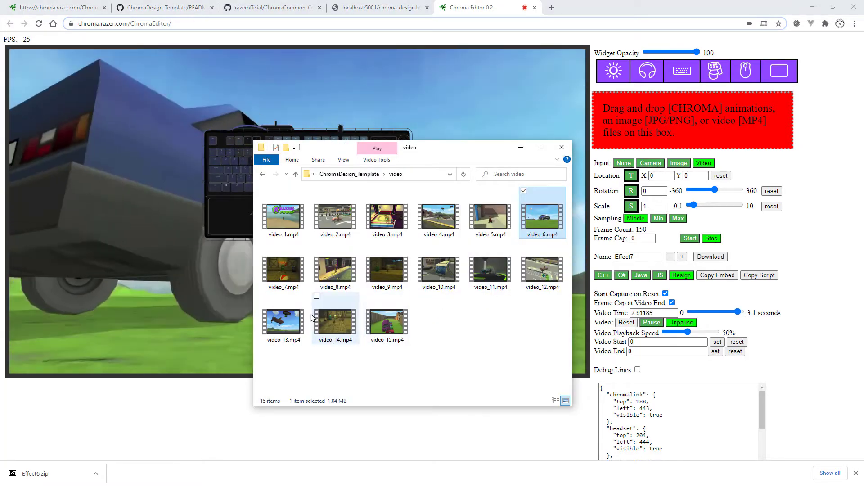
drag(692, 121, 689, 119)
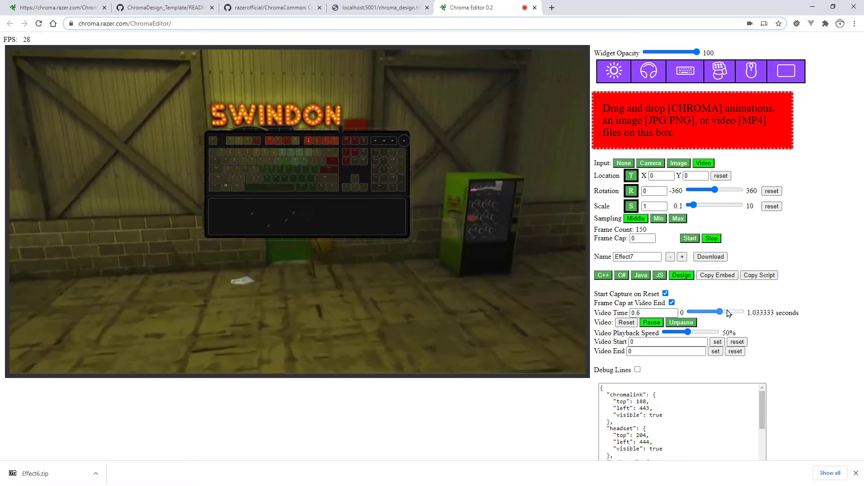
drag(729, 314, 769, 314)
Enlarge the video to a scale of 2.51 and shift it to about X -775, Y -224 around the SWINDON sign
key(t)
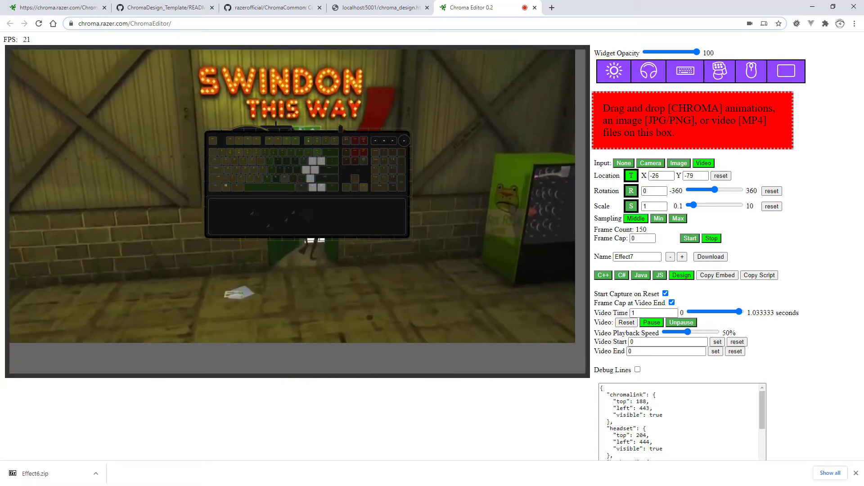
drag(298, 207, 273, 281)
drag(367, 275, 379, 231)
key(s)
drag(379, 232, 354, 284)
drag(469, 306, 102, 218)
drag(216, 218, 257, 206)
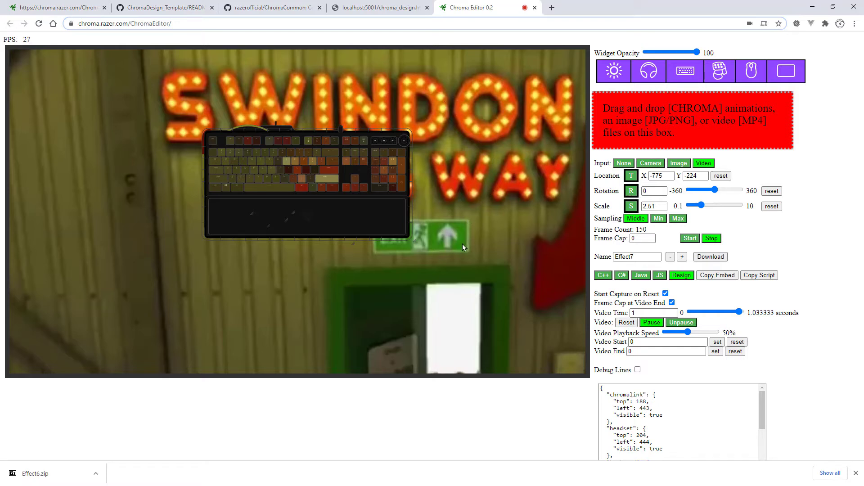
Rehearse panning across the sign and place the video's starting position at about X -630, Y -105
drag(463, 210, 570, 286)
drag(540, 212, 504, 192)
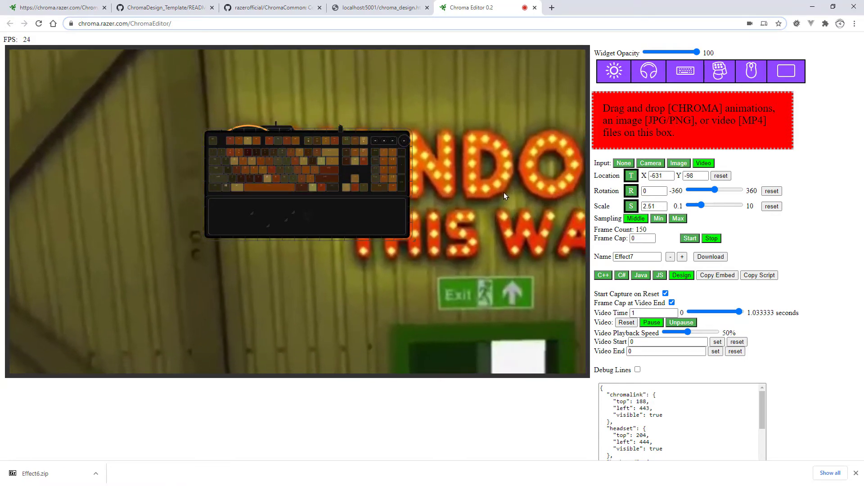
mouse_move(345, 269)
mouse_down()
mouse_move(358, 269)
mouse_move(346, 270)
mouse_up()
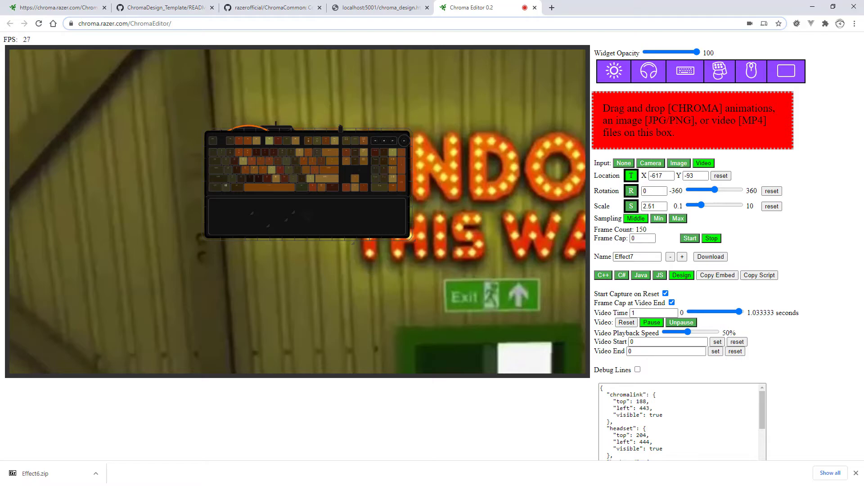
drag(346, 270, 240, 226)
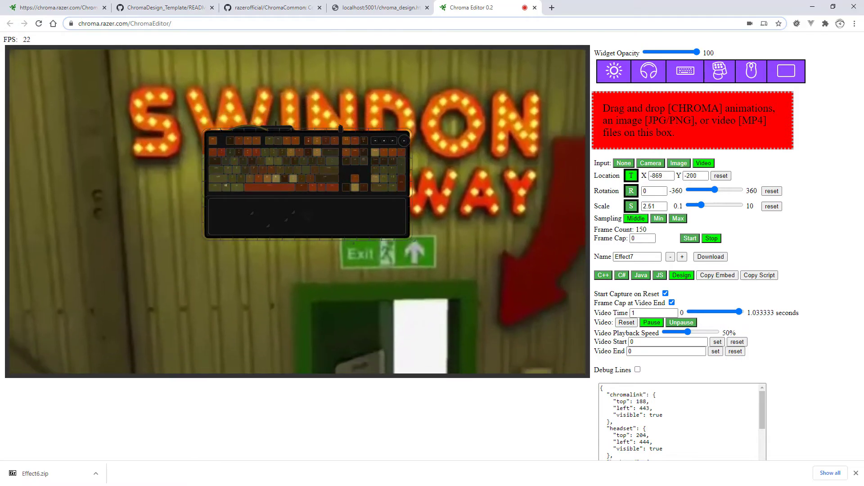
drag(252, 291, 361, 336)
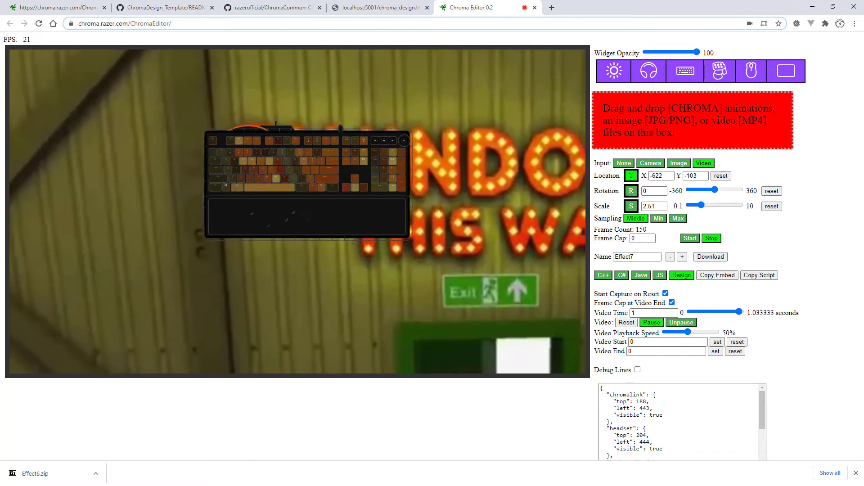
drag(402, 277, 399, 276)
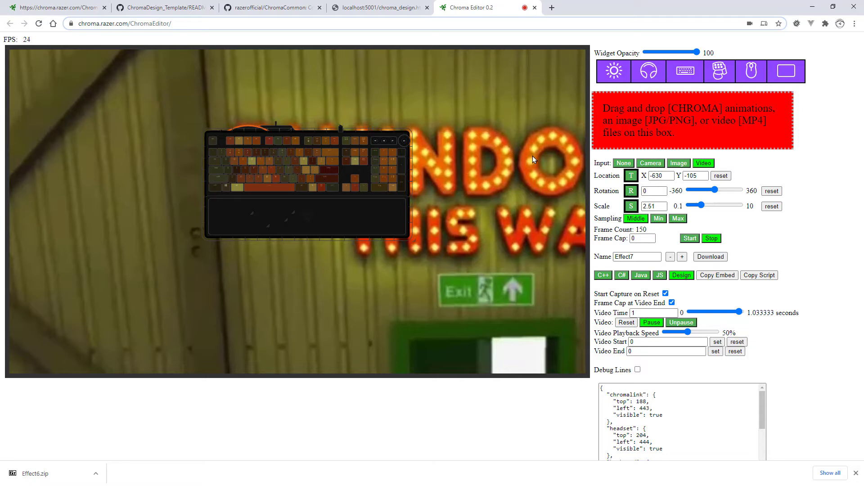
Capture the animation while panning the video across the sign and down past the door to about X -1062, Y -1057
drag(533, 155, 212, 98)
key(space)
drag(212, 234, 359, 3)
drag(310, 252, 291, 113)
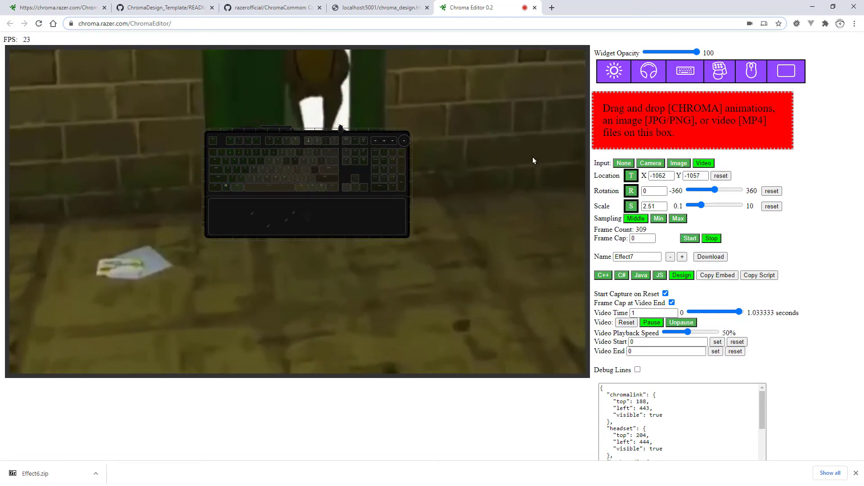
Save the captured animation as Effect7.zip and extract it into the animations folder
click(704, 258)
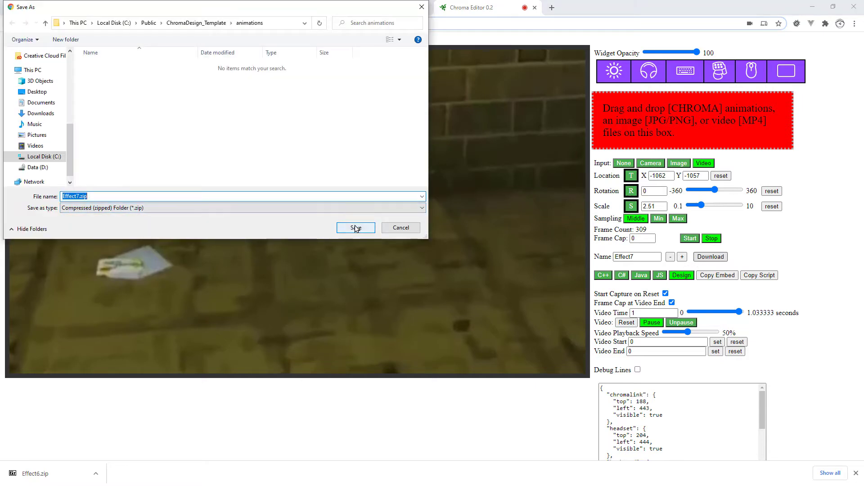
click(355, 228)
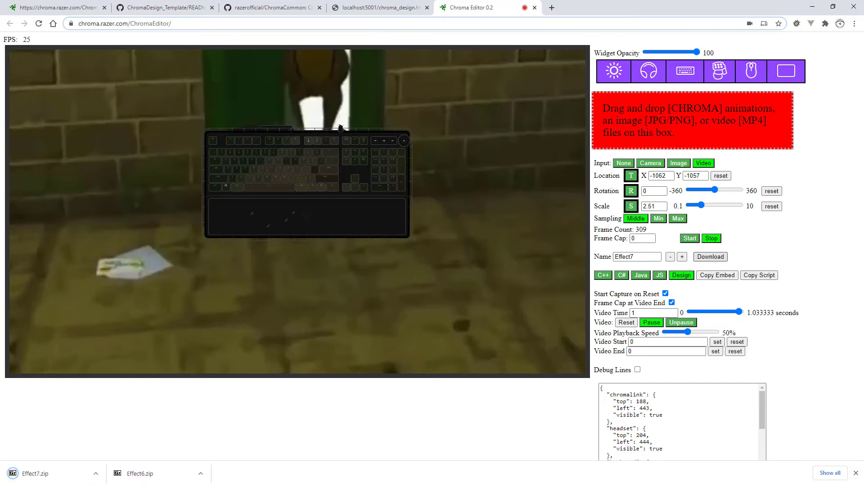
key(alt+Tab)
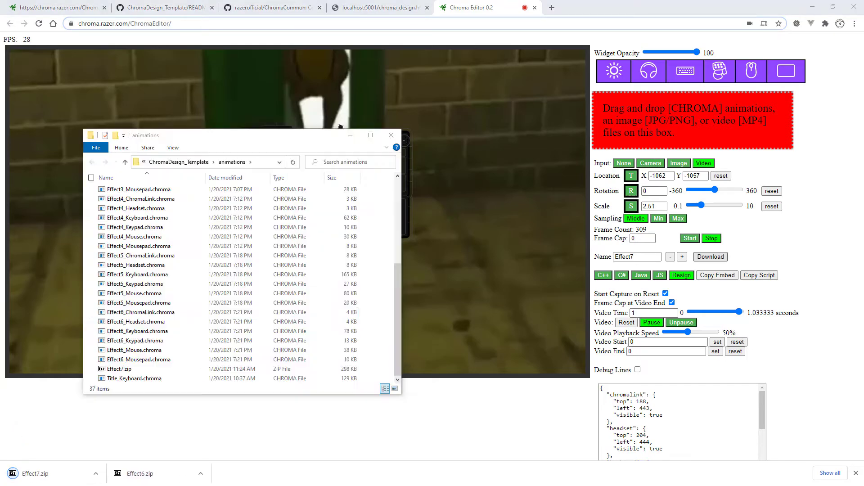
right_click(120, 371)
mouse_move(59, 218)
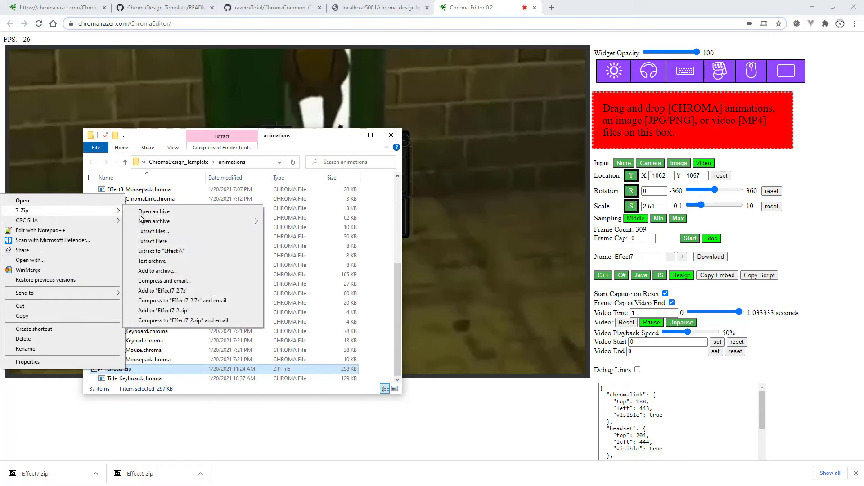
click(153, 242)
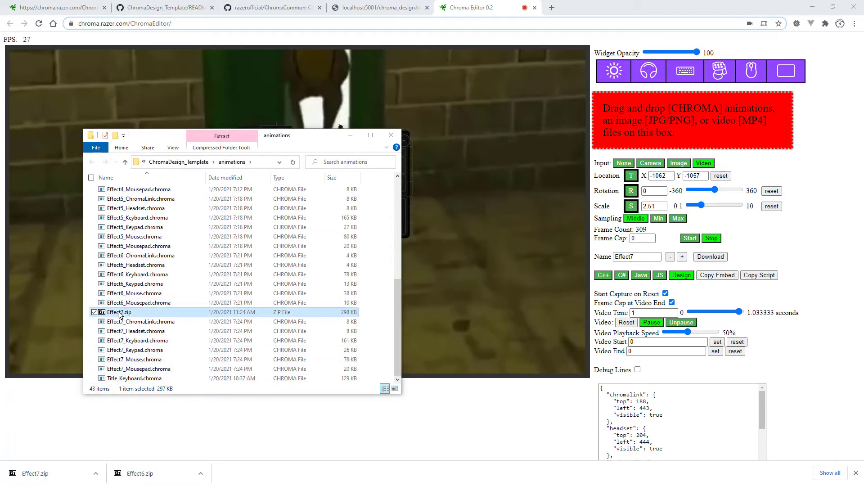
Reload the localhost design page, check the Sign effect's device previews, and return to Chroma Editor
click(364, 10)
key(F5)
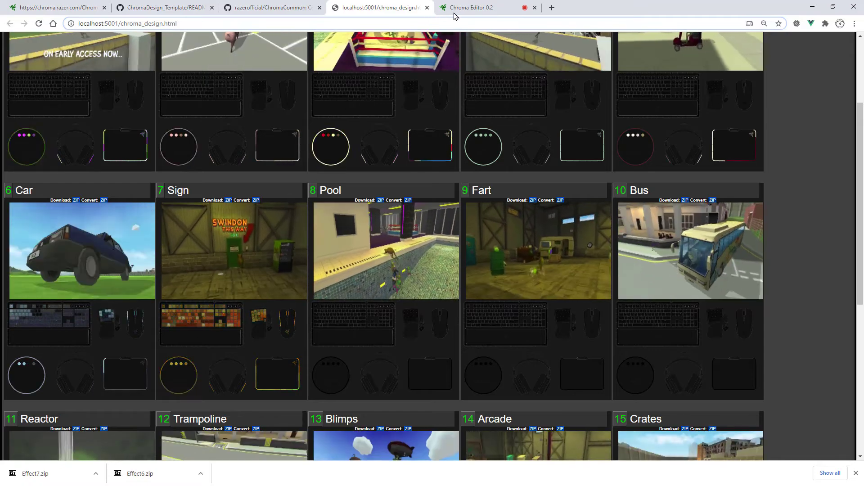
click(476, 11)
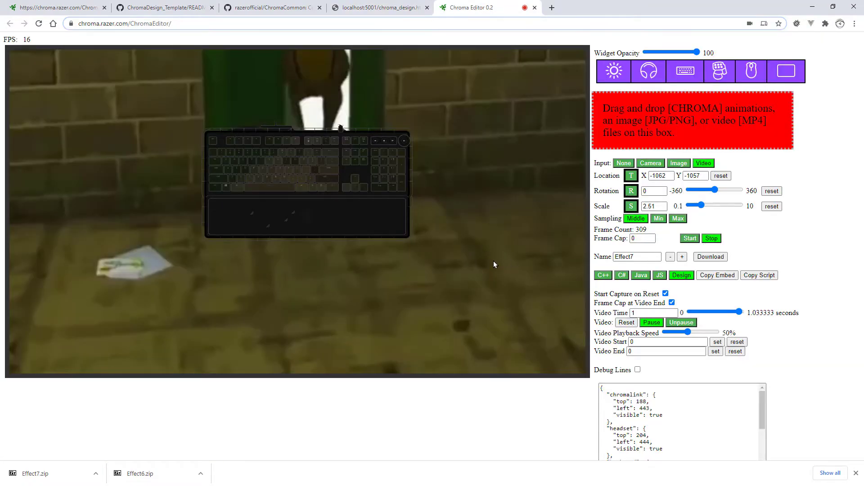
Rehearse panning sideways across the sign and place the video's starting position at about X -198, Y -76
drag(493, 265, 476, 151)
drag(247, 101, 529, 301)
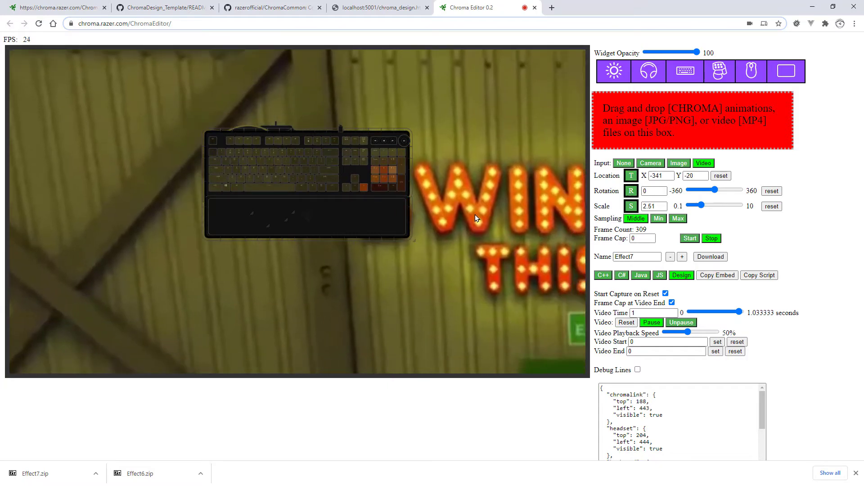
drag(474, 214, 182, 169)
drag(433, 169, 717, 186)
drag(470, 217, 464, 218)
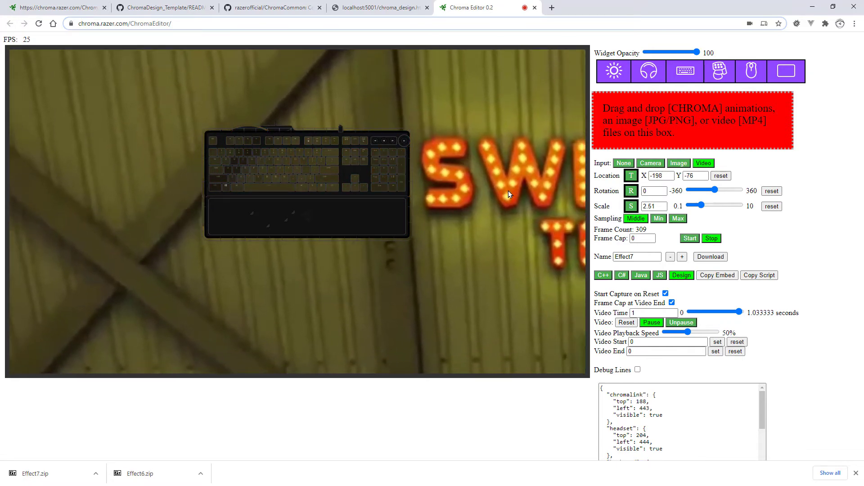
Capture the animation while panning the video across the whole sign and past the red arrow to about X -1845, Y -255
drag(536, 183, 144, 174)
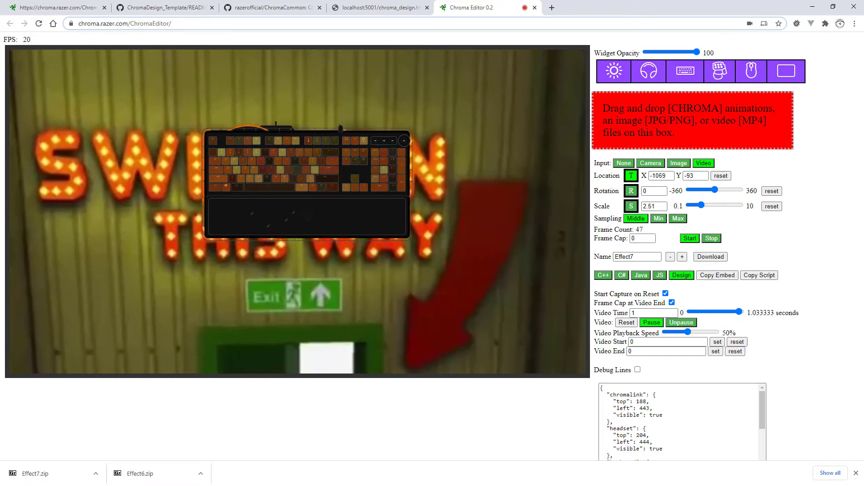
drag(239, 167, 5, 96)
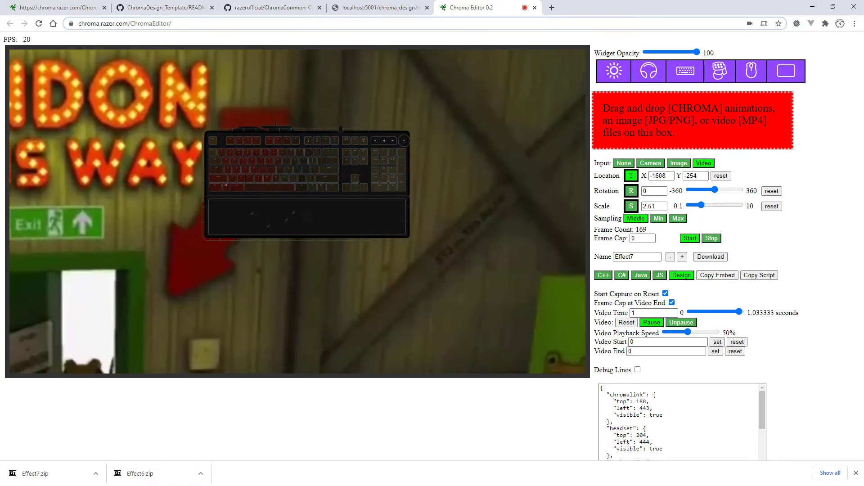
drag(193, 96, 87, 95)
click(711, 238)
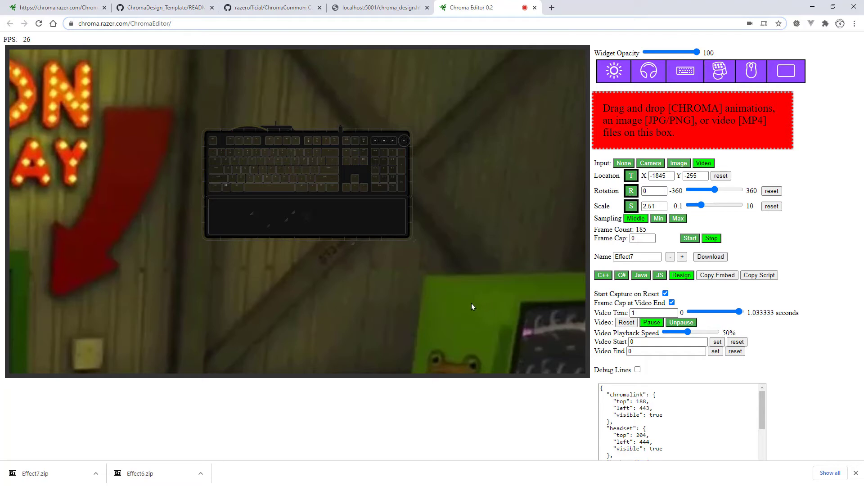
Save the new capture as Effect7.zip and extract it over the existing Effect7 files in the animations folder
click(355, 228)
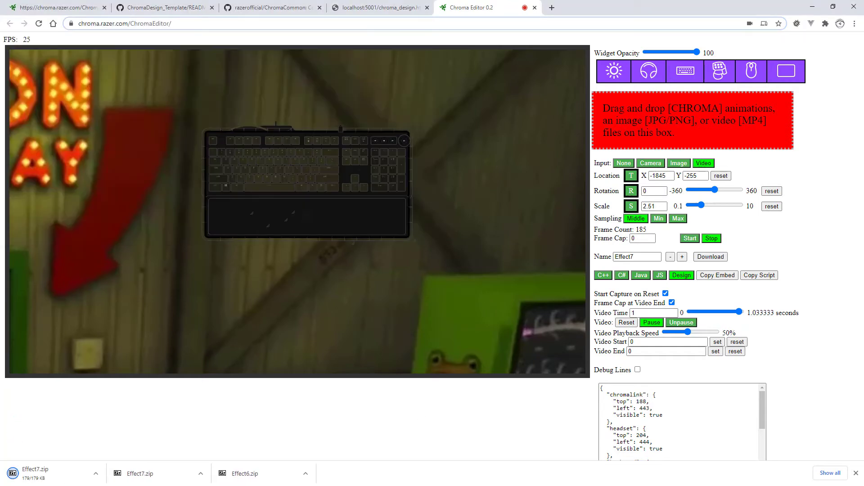
key(alt+Tab)
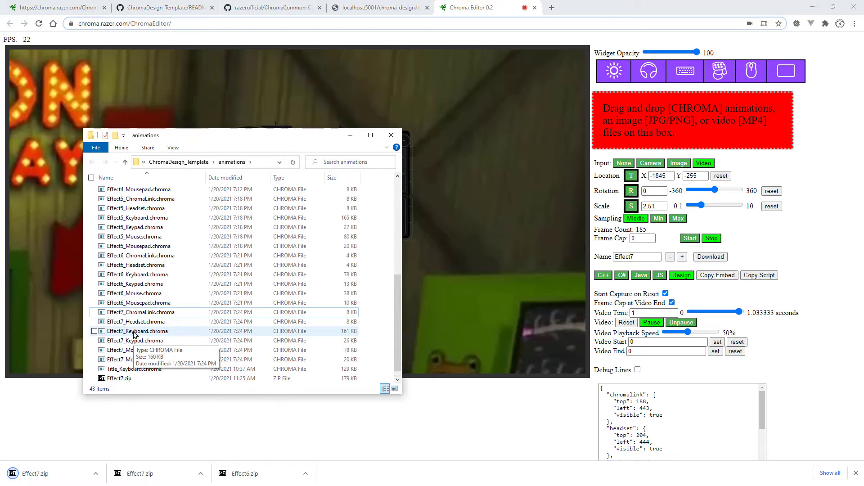
right_click(130, 381)
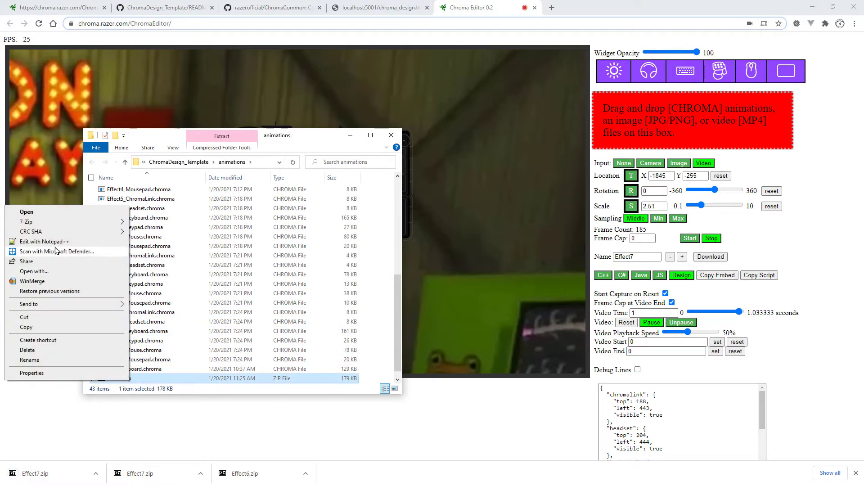
mouse_move(76, 225)
click(165, 252)
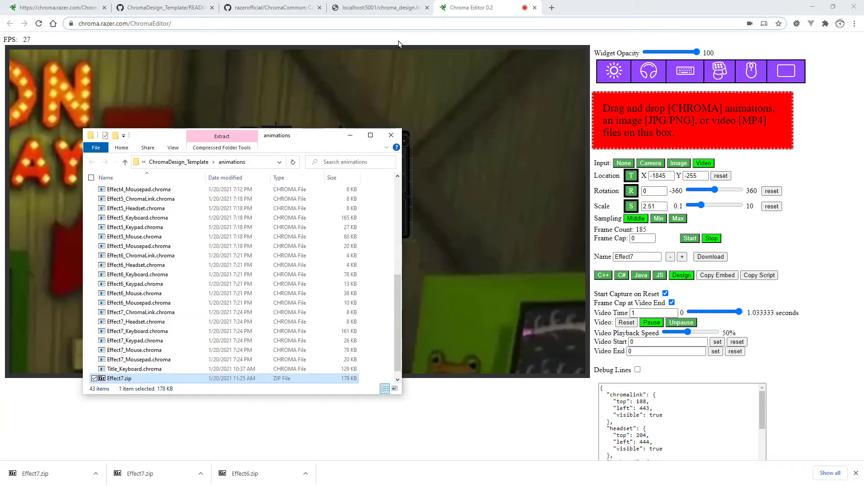
Check the Sign effect's device previews on the localhost chroma_design.html page
click(378, 7)
click(379, 8)
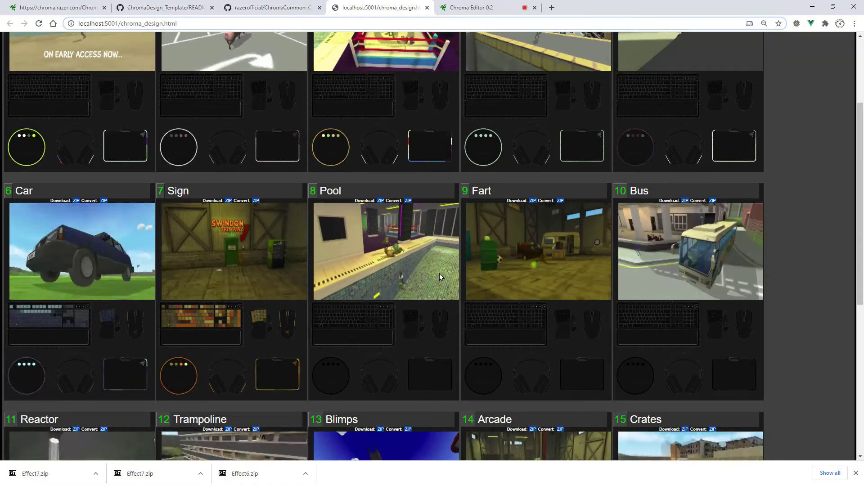
Name the next animation Effect8 in Chroma Editor and add its copied script to chroma_design.html in Atom
click(471, 8)
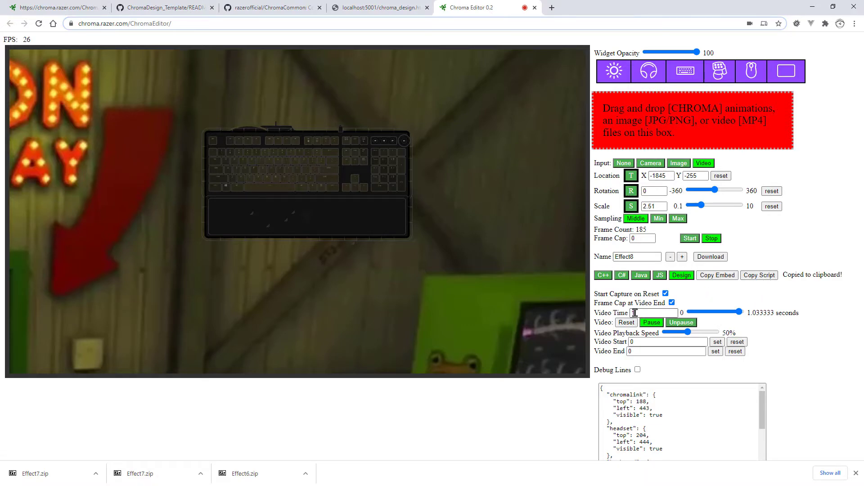
key(alt+Tab)
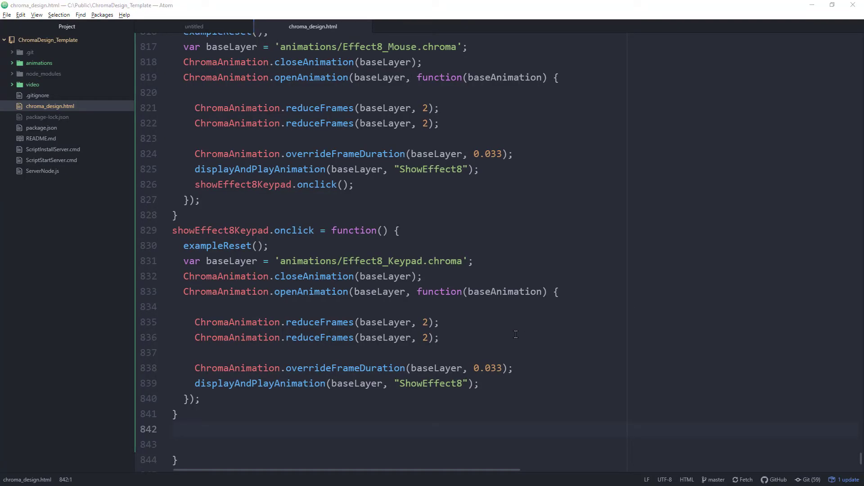
key(alt+Tab)
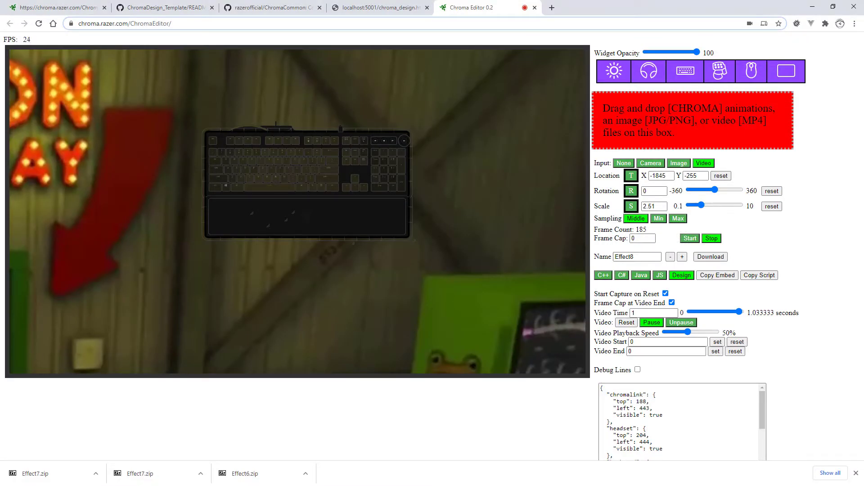
Load video_8.mp4 into Chroma Editor as the video input and pause it at about 2.26 seconds
key(alt+Tab)
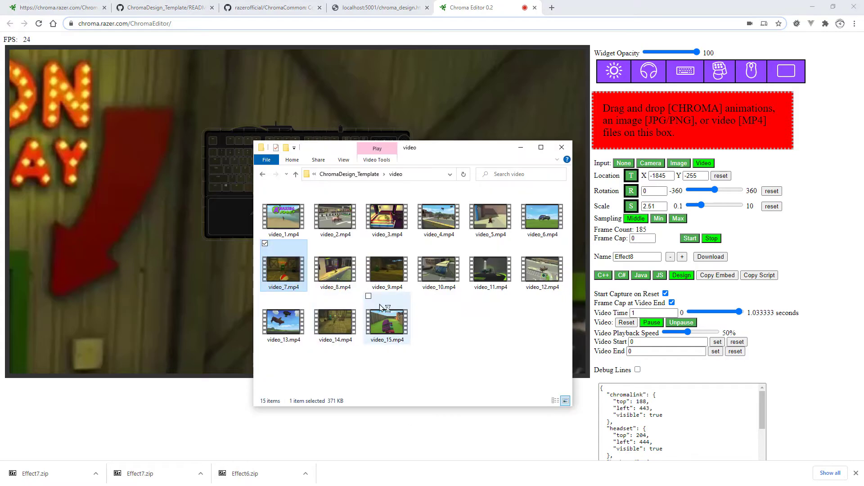
click(343, 275)
drag(327, 267, 670, 132)
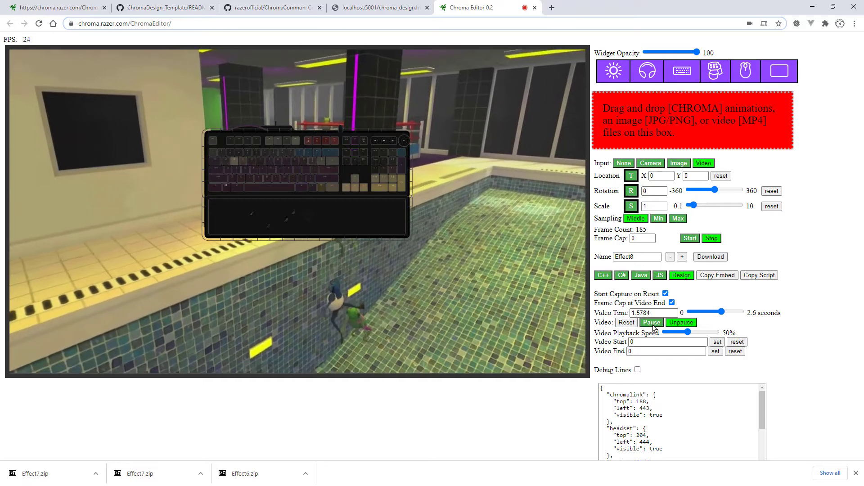
click(649, 324)
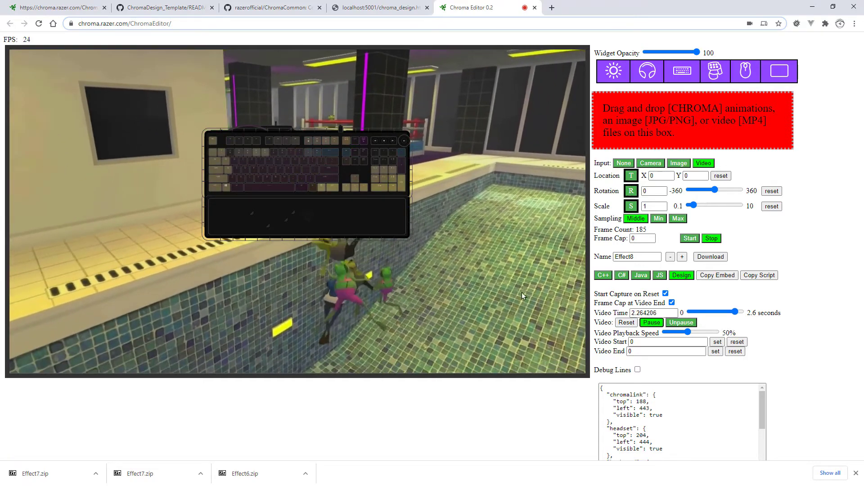
Enlarge the paused pool video to a scale of about 5.39
drag(524, 296, 388, 218)
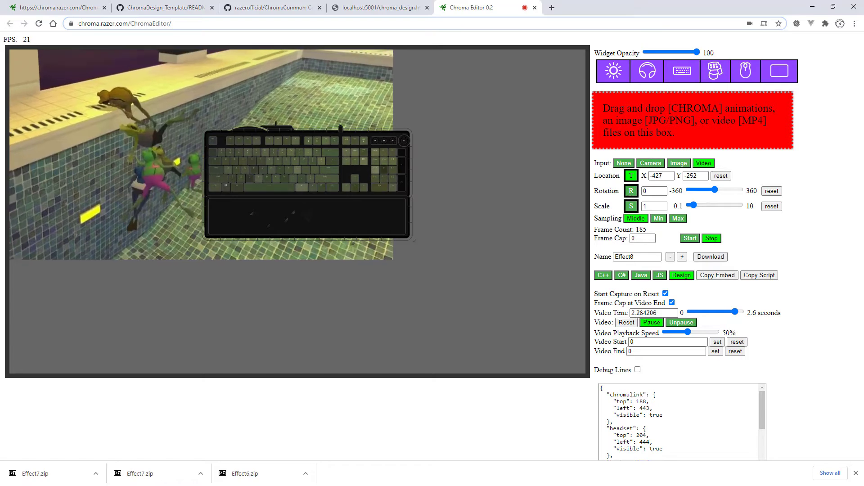
scroll(353, 243, up, 10)
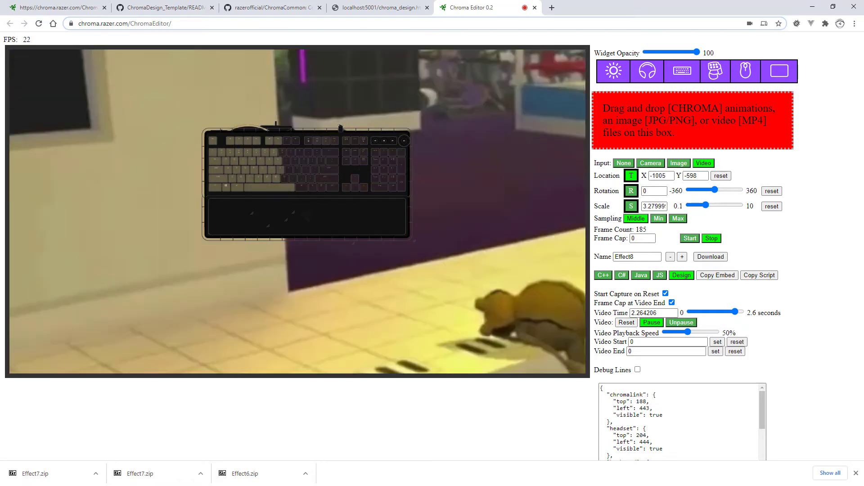
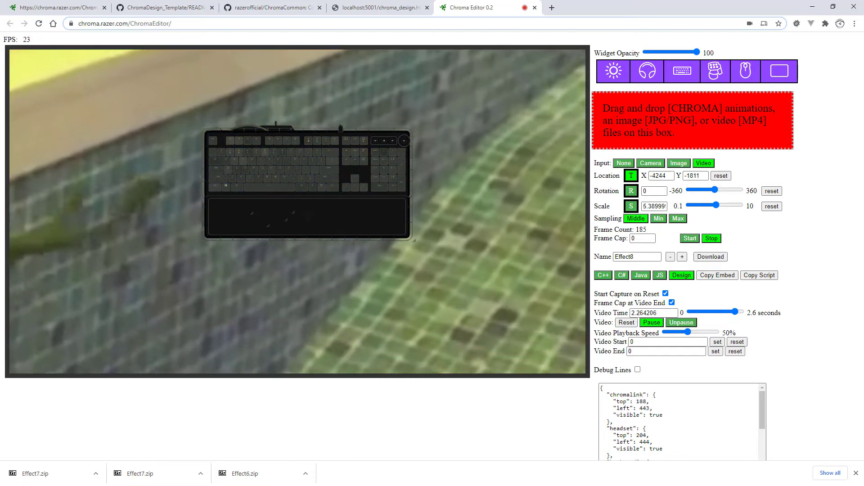
Rehearse panning between the pool's edge and the water, and place the video's starting position at about X -3609, Y -1434
drag(351, 309, 214, 105)
drag(488, 254, 90, 152)
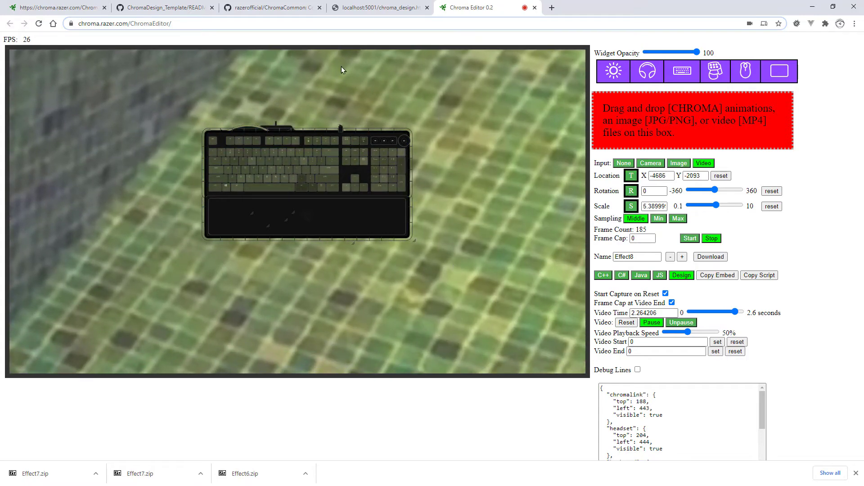
drag(89, 152, 355, 288)
drag(101, 112, 145, 134)
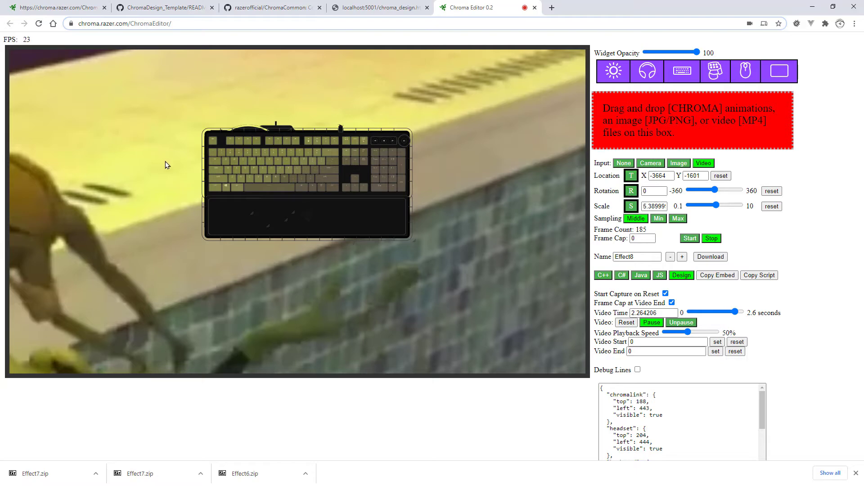
drag(558, 211, 583, 287)
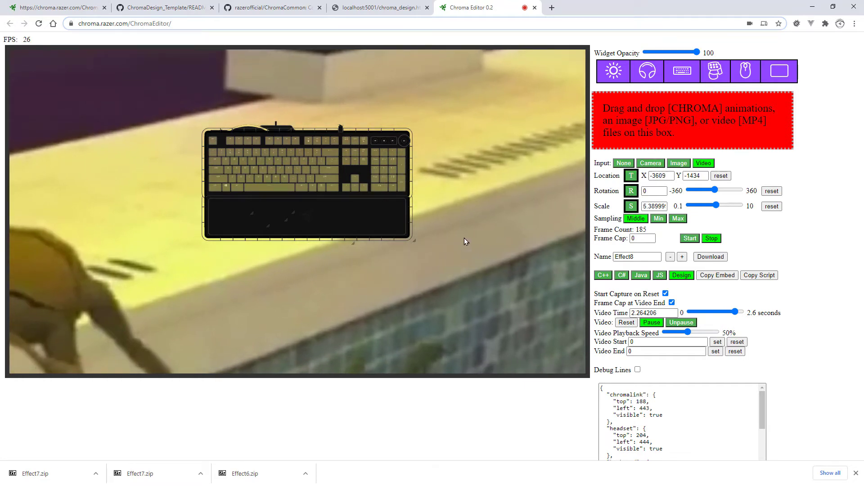
Capture the animation while panning diagonally into the pool to about X -4684, Y -2174, and save it as Effect8.zip
drag(464, 238, 44, 0)
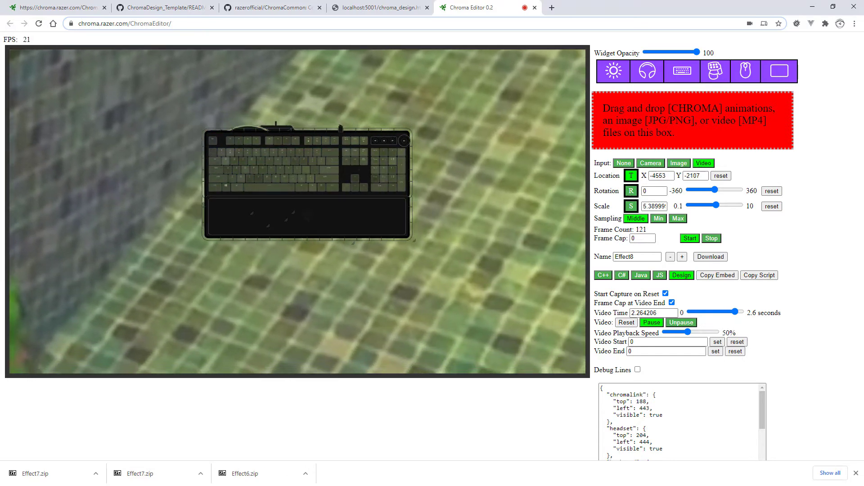
drag(103, 81, 45, 51)
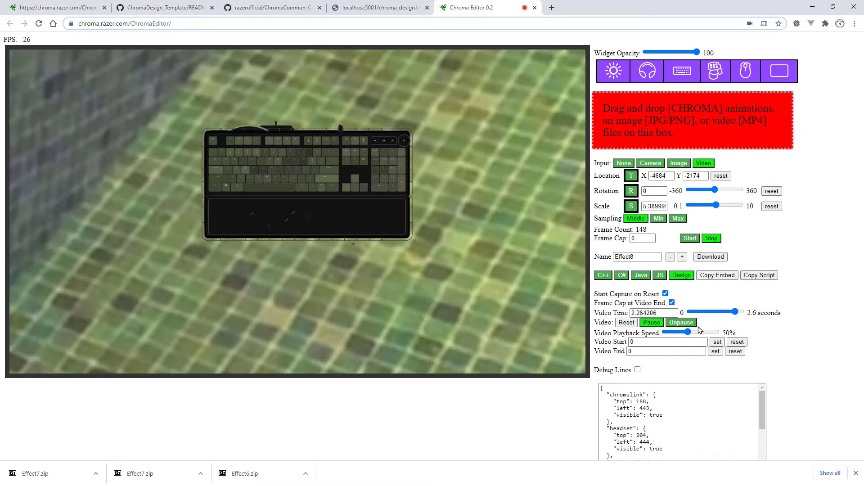
click(709, 257)
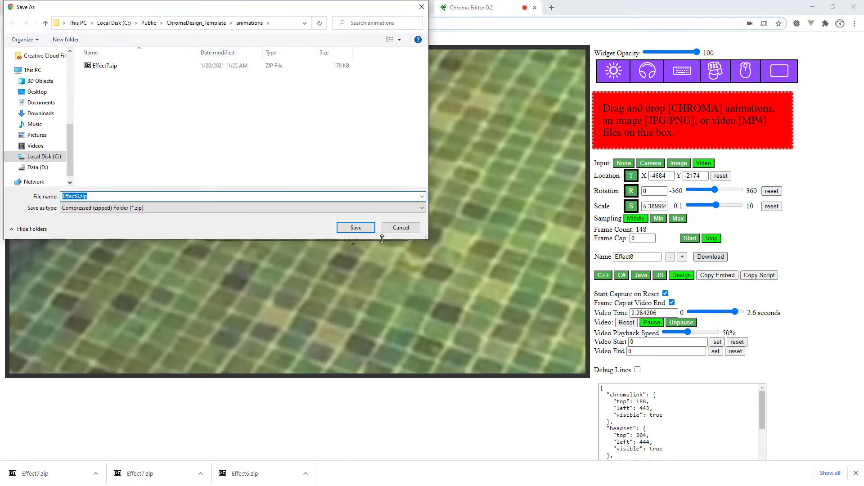
click(354, 228)
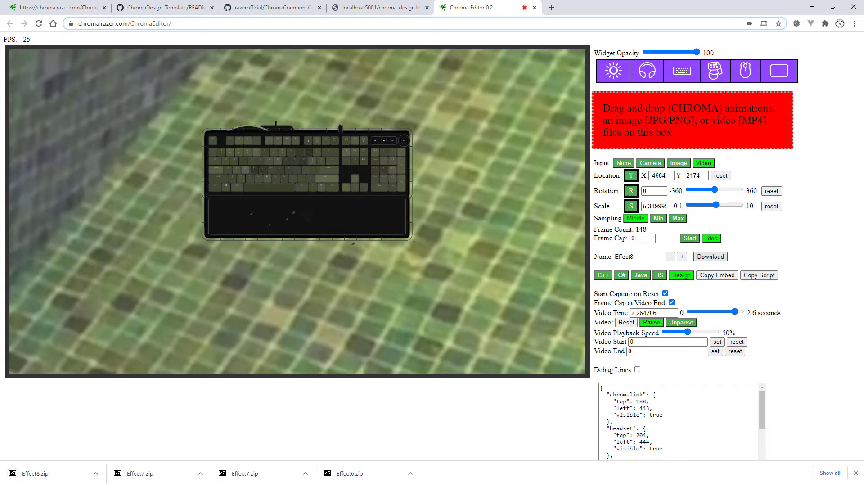
Extract Effect8.zip into the animations folder and delete the Effect7.zip and Effect8.zip archives
key(alt+Tab)
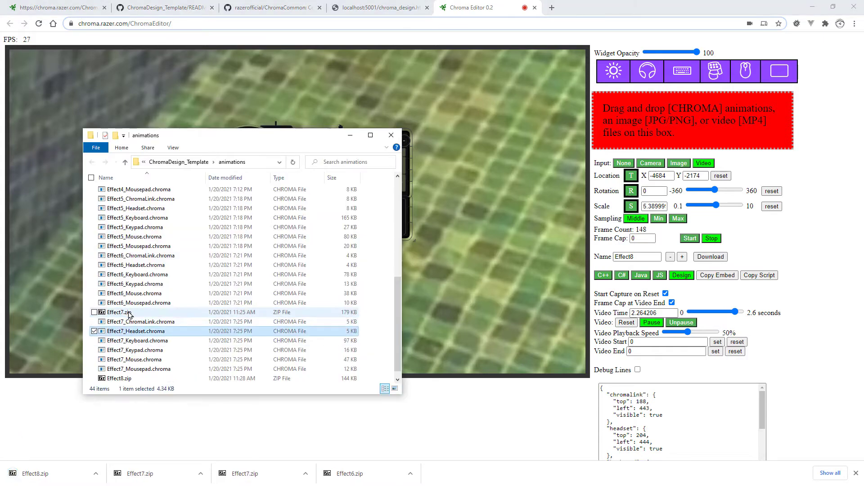
key(Delete)
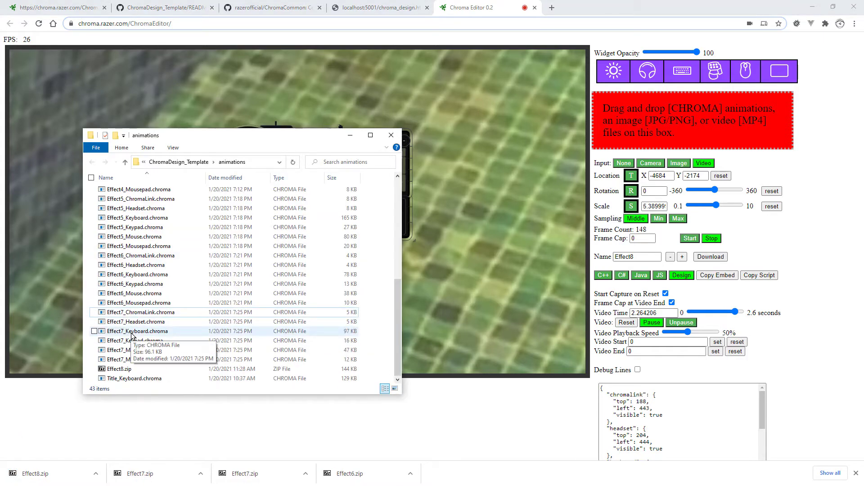
right_click(122, 370)
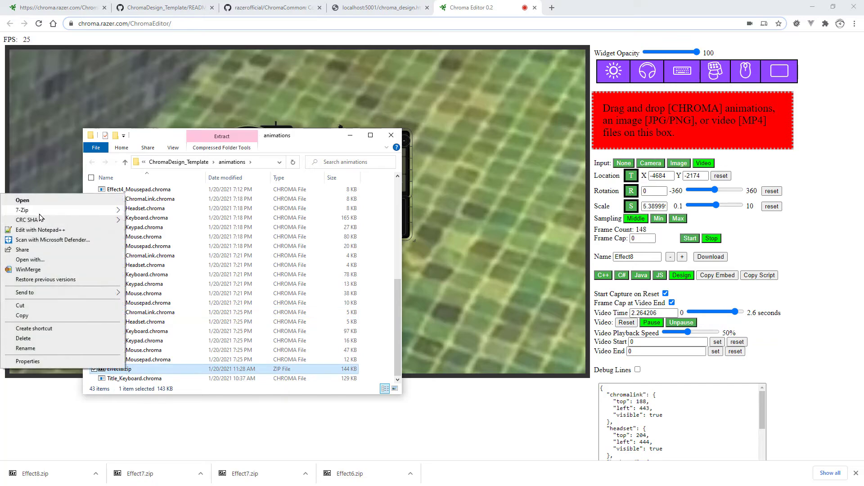
mouse_move(41, 212)
click(165, 242)
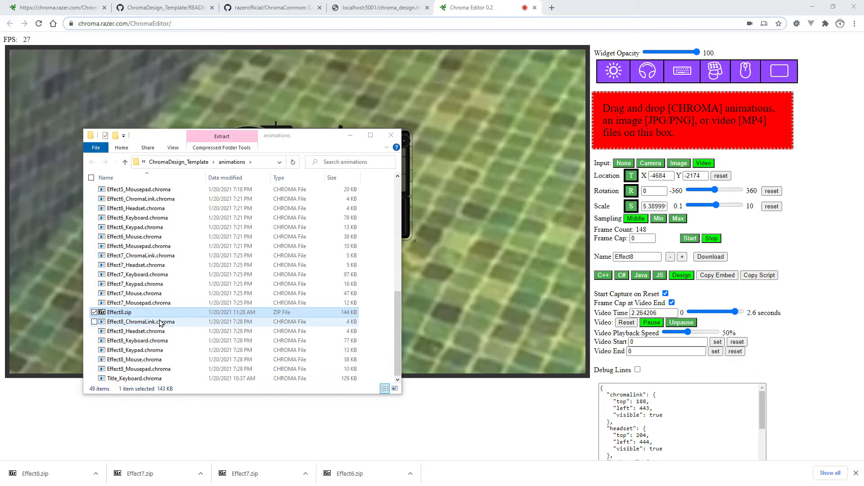
click(148, 350)
click(130, 316)
key(Delete)
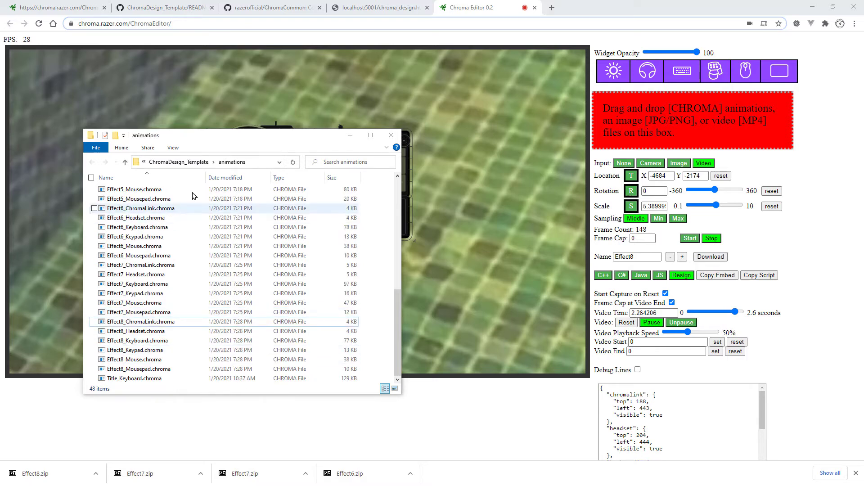
In chroma_design.html in Atom, add ChromaAnimation.duplicateMirrorFrames(baseLayer); after the reduceFrames calls of the showEffect8Keypad handler
click(375, 9)
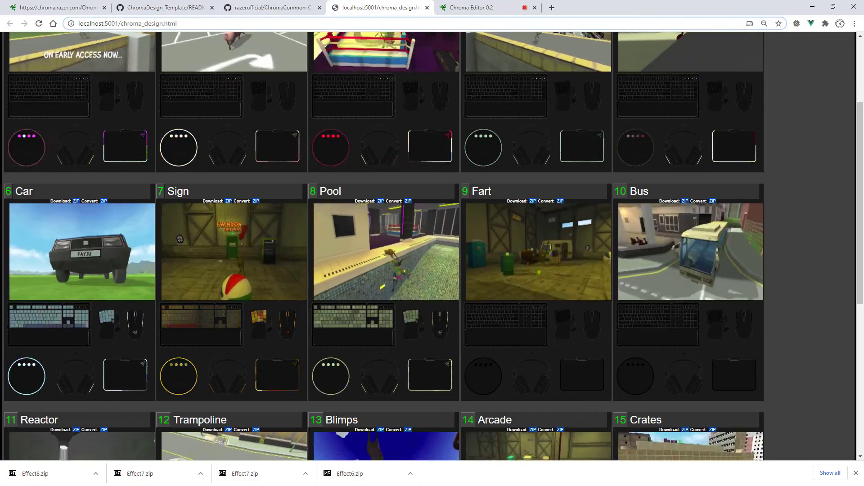
key(alt+Tab)
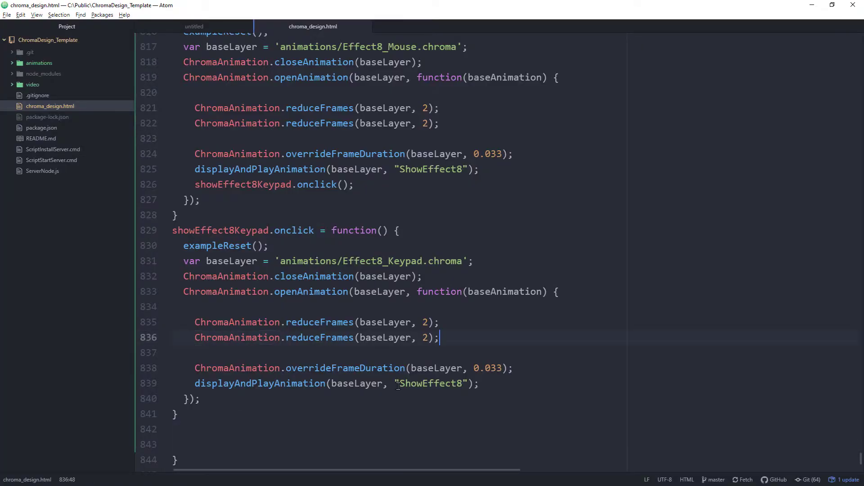
key(Return)
key(Return)
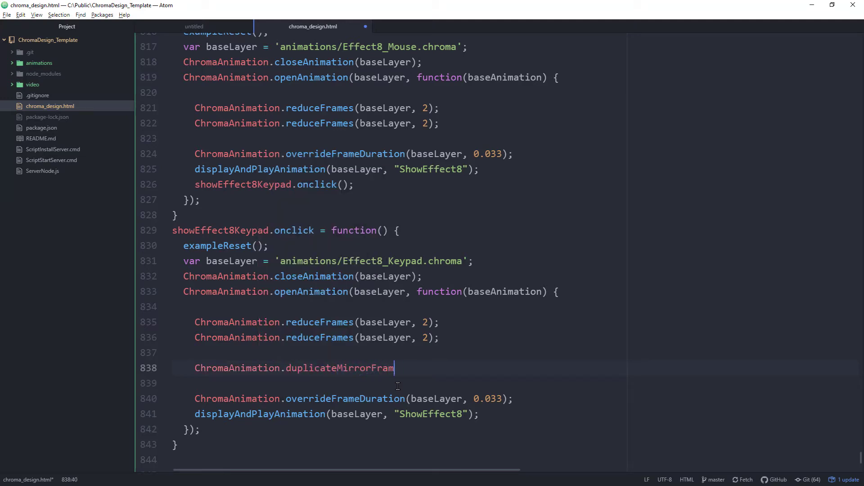
text((baseL)
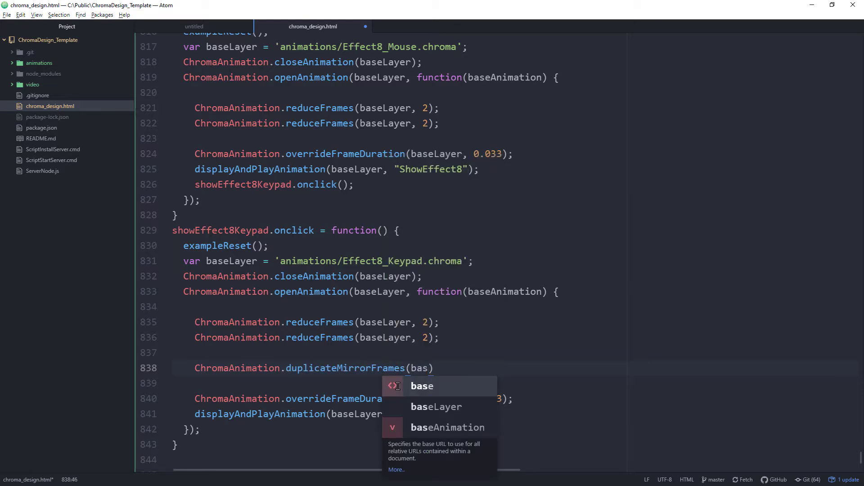
text(yaer)
key(BackSpace)
key(BackSpace)
key(BackSpace)
key(BackSpace)
text(aye)
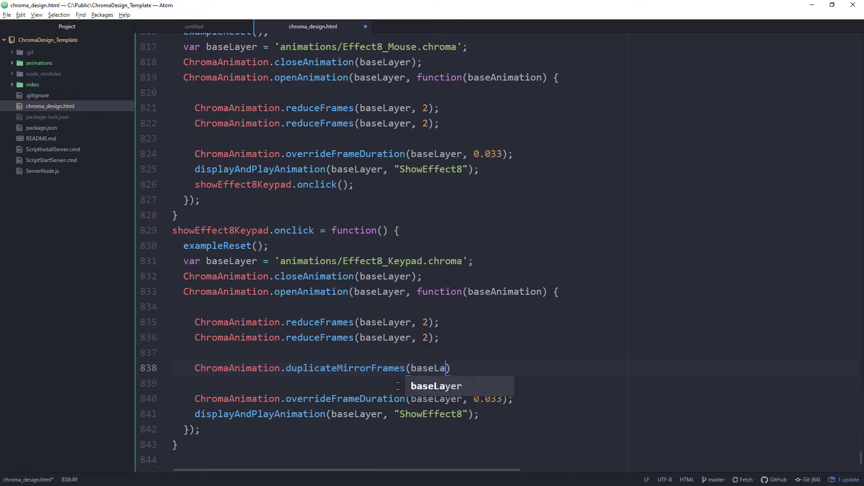
text(r))
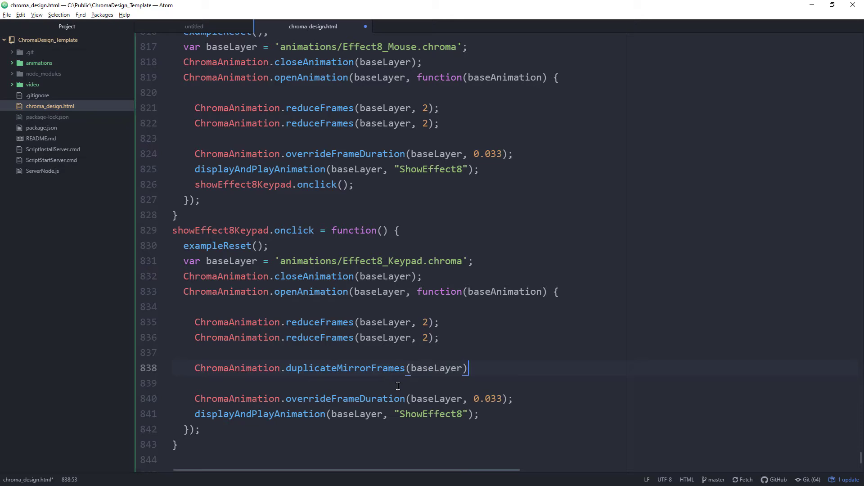
Delete the second reduceFrames line from the showEffect8Keypad handler
key(Up)
key(Up)
key(ctrl+shift+k)
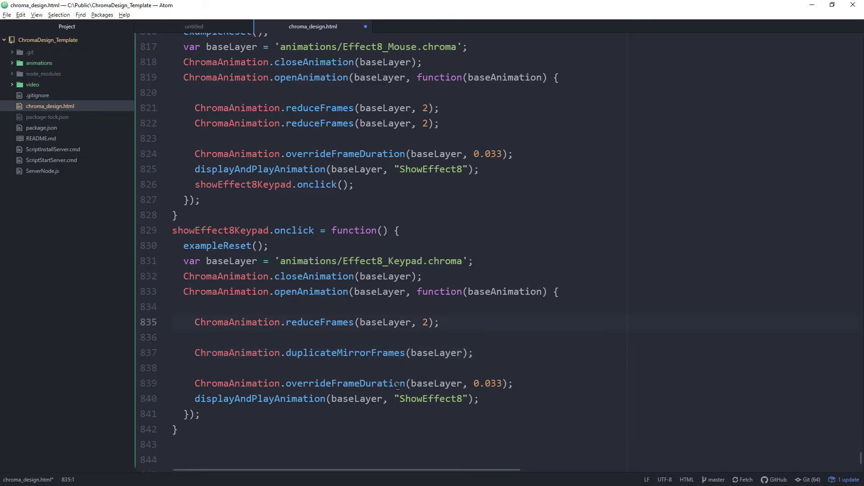
Copy the keypad handler's reduceFrames and duplicateMirrorFrames lines over the two reduceFrames calls in the showEffect8Mouse handler
key(Down)
key(Down)
key(End)
key(shift+Home)
key(shift+Home)
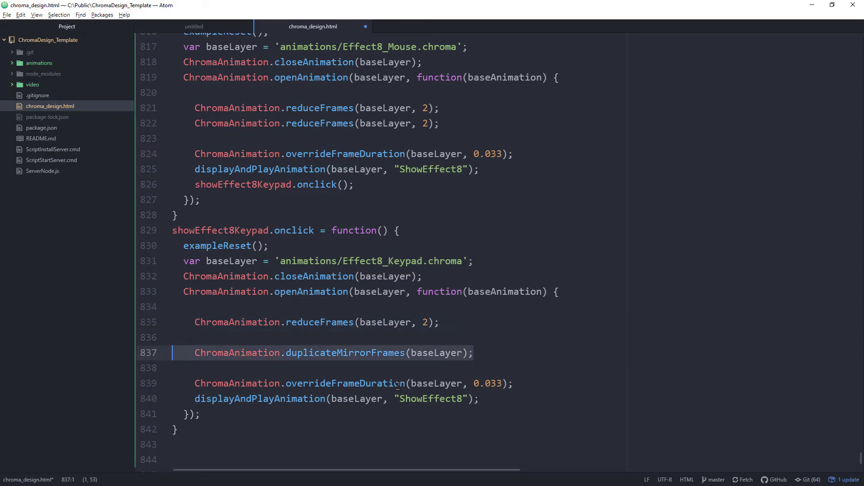
key(shift+Up)
key(shift+Up)
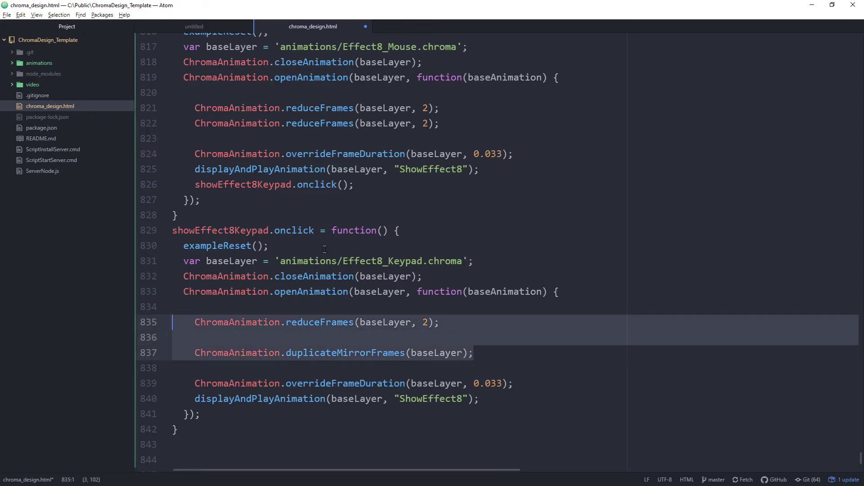
key(ctrl+c)
click(453, 129)
key(shift+Home)
key(shift+Home)
key(ctrl+v)
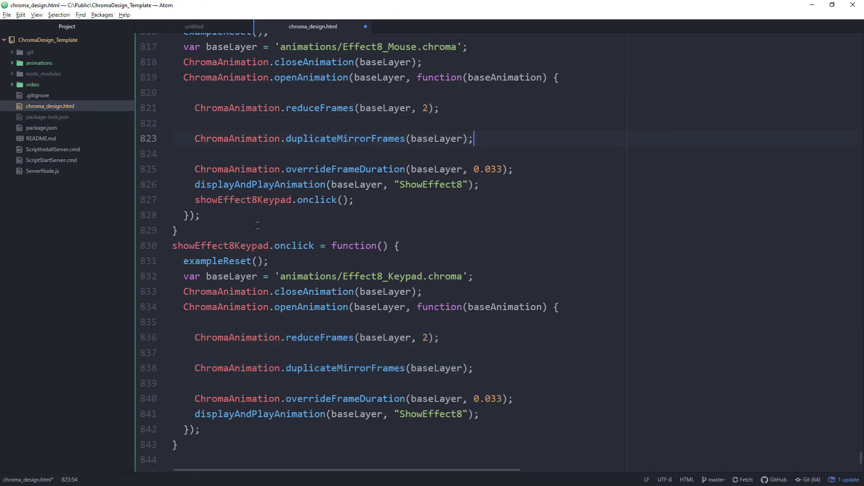
Replace the double reduceFrames calls in the showEffect8Mousepad and showEffect8Headset handlers with the copied reduceFrames and duplicateMirrorFrames lines
scroll(258, 225, up, 5)
drag(467, 127, 171, 118)
key(ctrl+v)
scroll(287, 202, up, 5)
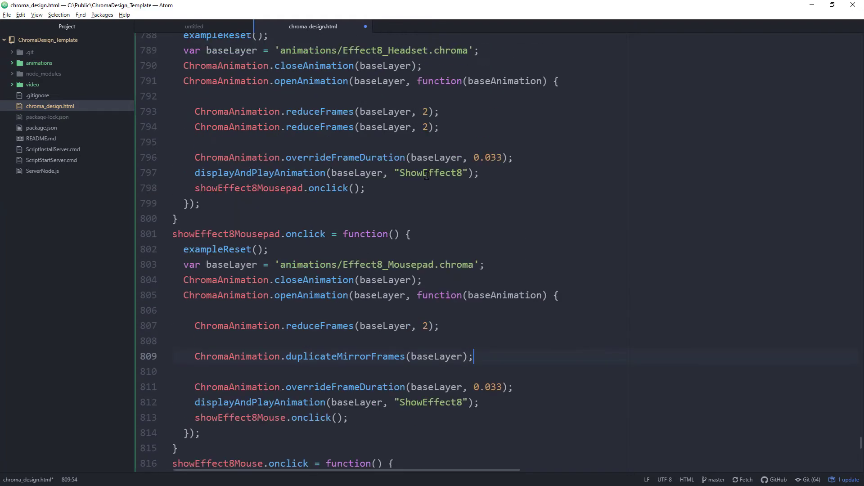
drag(450, 125, 172, 113)
key(ctrl+v)
Replace the double reduceFrames calls in the showEffect8ChromaLink handler and the Effect8 keyboard handler with the copied lines
scroll(284, 256, up, 5)
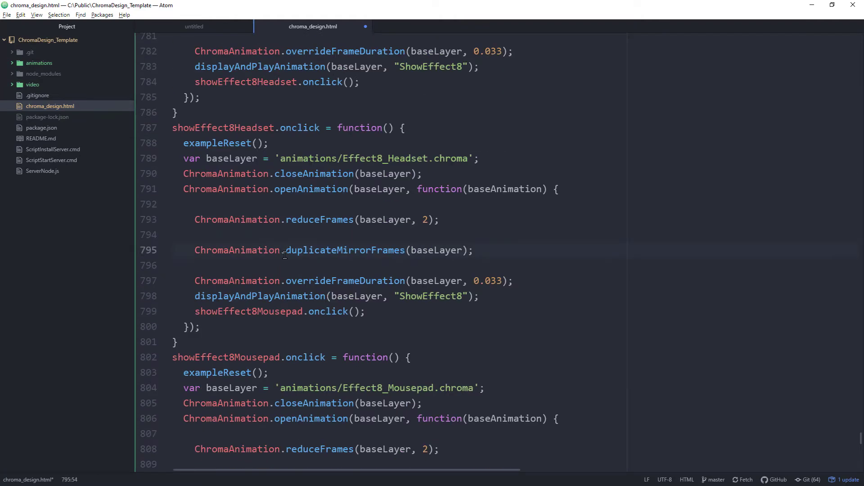
scroll(284, 255, up, 1)
drag(440, 194, 157, 182)
key(ctrl+v)
scroll(274, 280, up, 2)
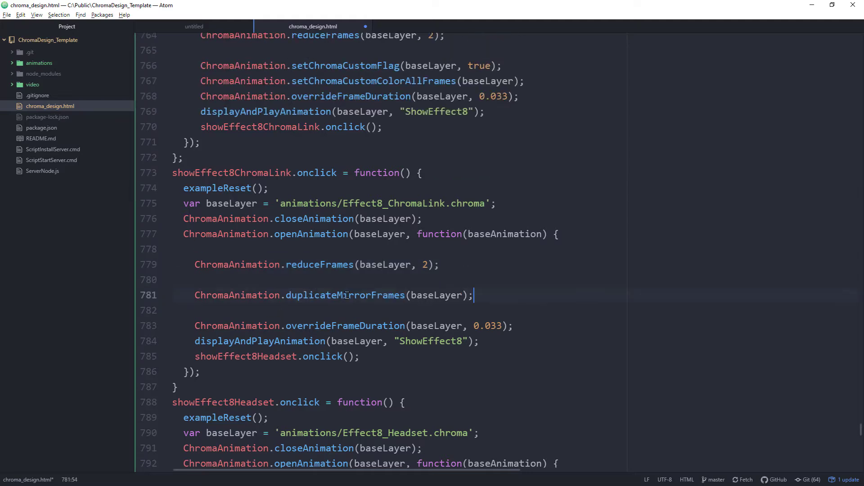
scroll(342, 338, up, 3)
drag(444, 163, 161, 155)
key(ctrl+v)
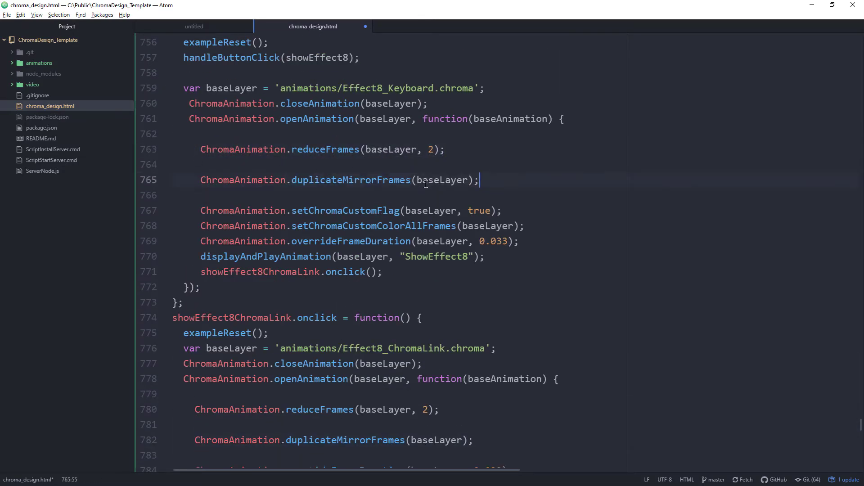
Save chroma_design.html and reload its page in the browser to preview the Pool effect
scroll(423, 232, up, 2)
key(ctrl+s)
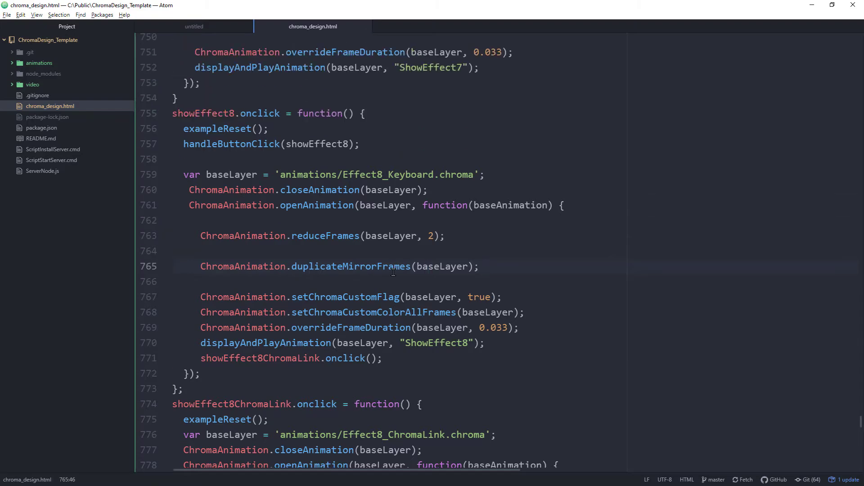
key(alt+Tab)
key(F5)
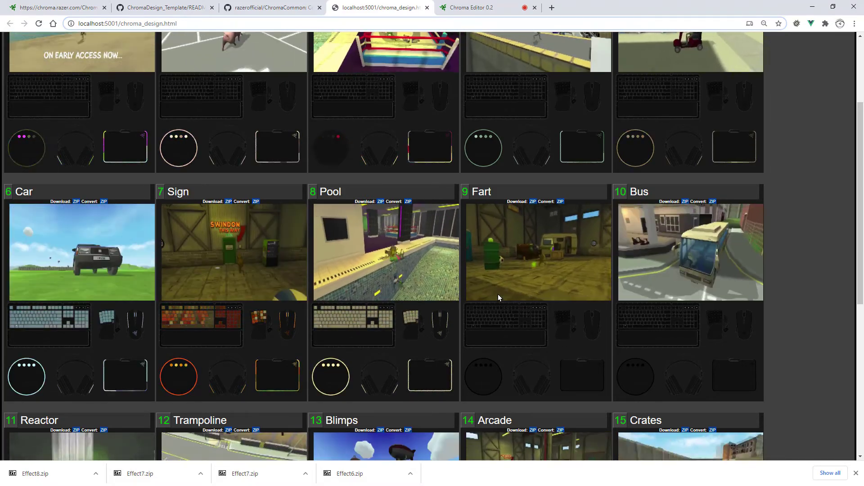
In Chroma Editor, advance the animation name to Effect9 and copy its design script
click(466, 8)
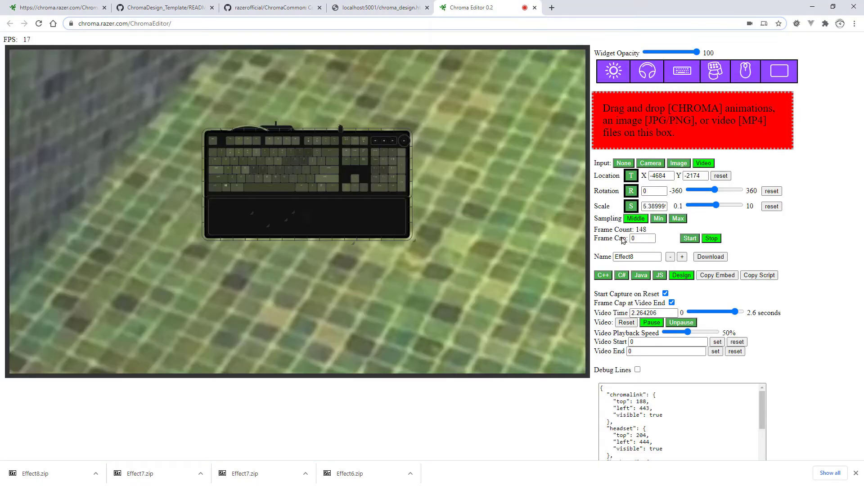
click(682, 258)
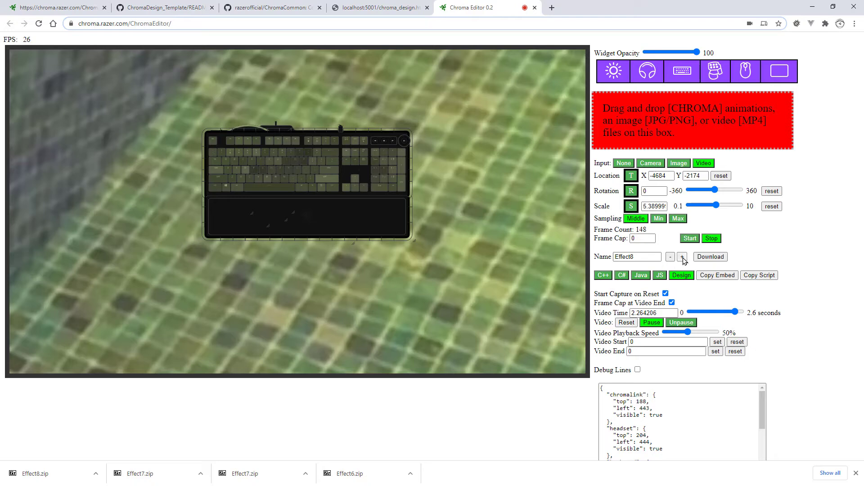
click(769, 277)
Paste the Effect9 script after the showEffect8Keypad handler in chroma_design.html and save the file
key(alt+Tab)
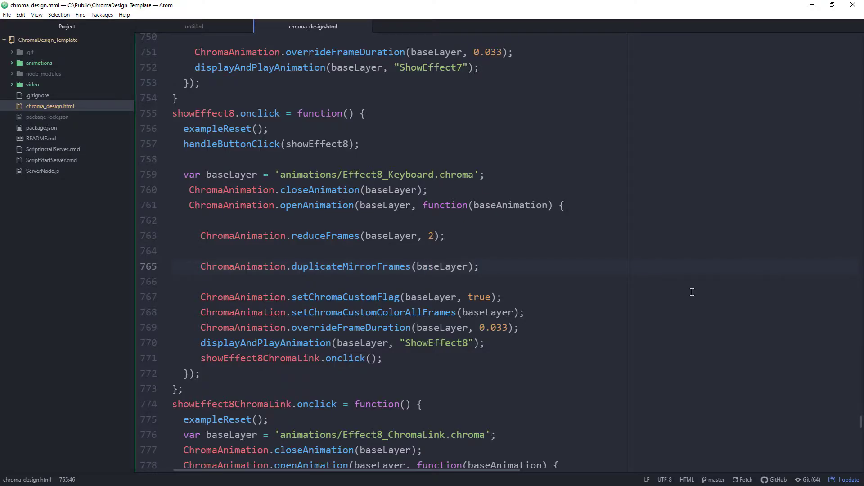
key(ctrl+End)
key(Up)
key(Up)
key(Up)
key(Up)
key(Up)
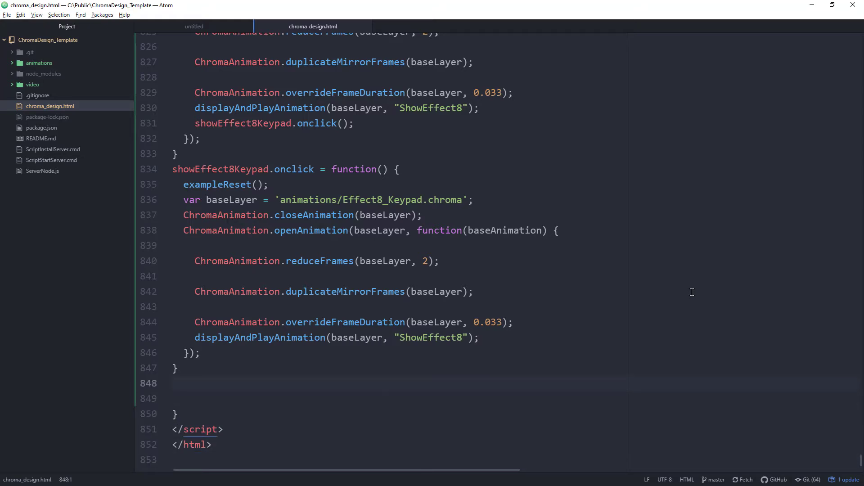
key(ctrl+v)
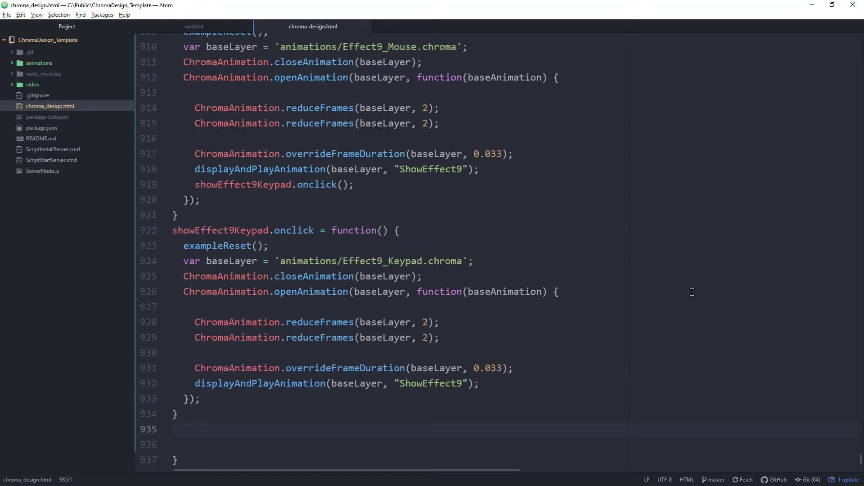
Load video_9.mp4 from the video folder into Chroma Editor
key(alt+Tab)
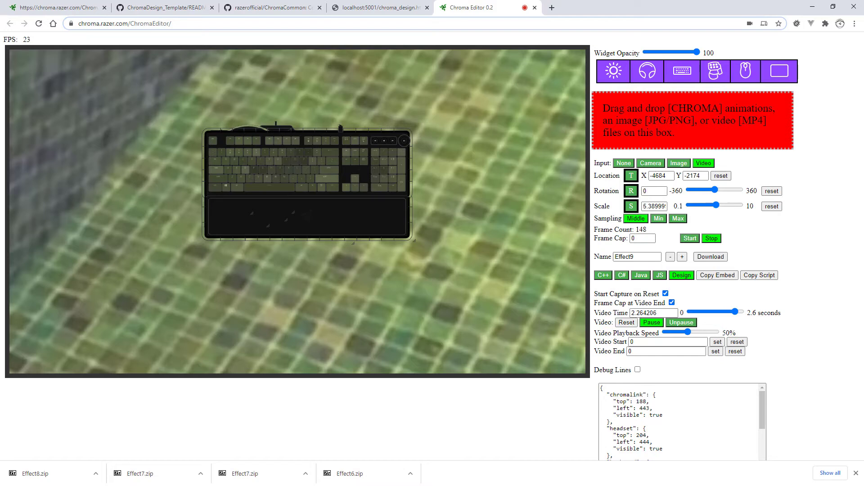
key(alt+Tab)
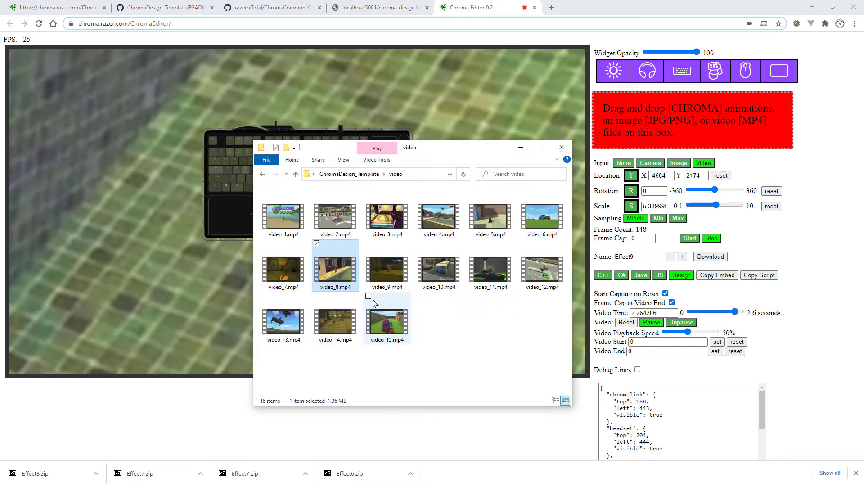
click(382, 282)
drag(383, 281, 665, 125)
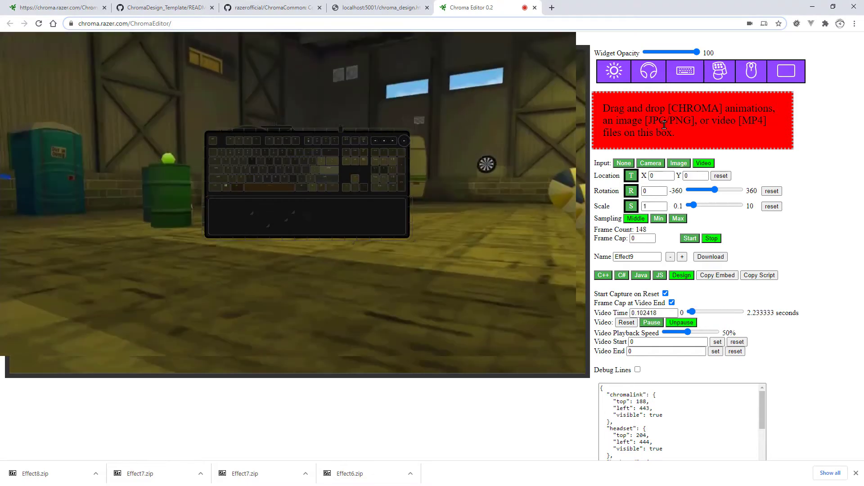
Lower the widget opacity to 23 and move the video to about X -5, Y -112
drag(464, 282, 478, 308)
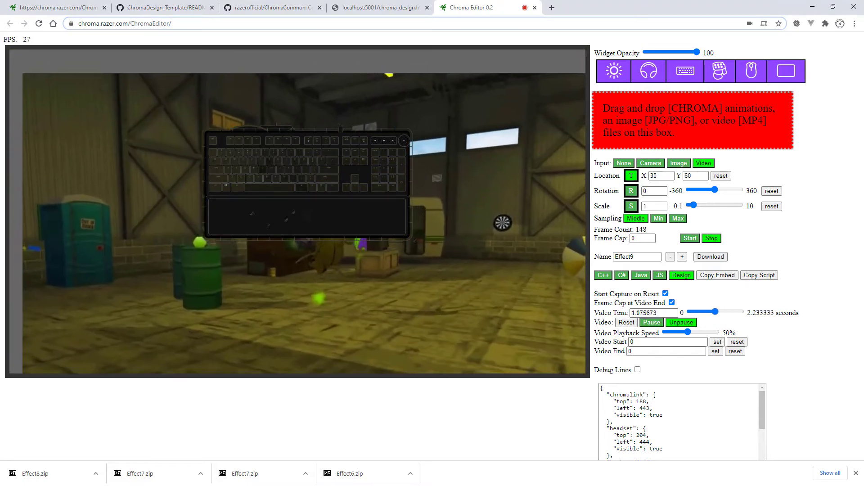
drag(696, 52, 657, 52)
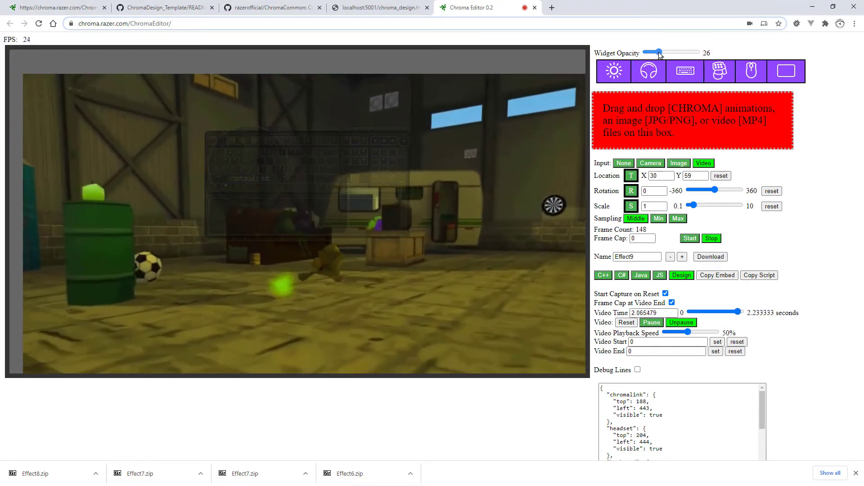
drag(426, 266, 411, 189)
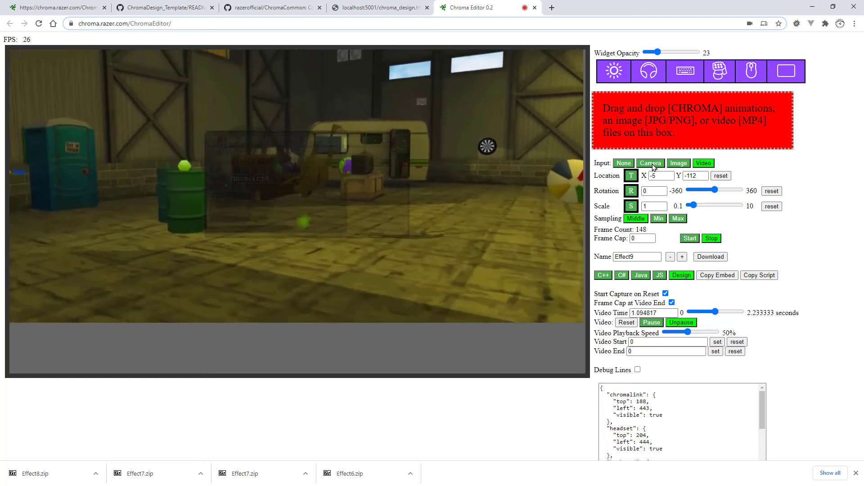
Switch the editor's input to Camera with OBS Virtual Camera as the source
click(651, 163)
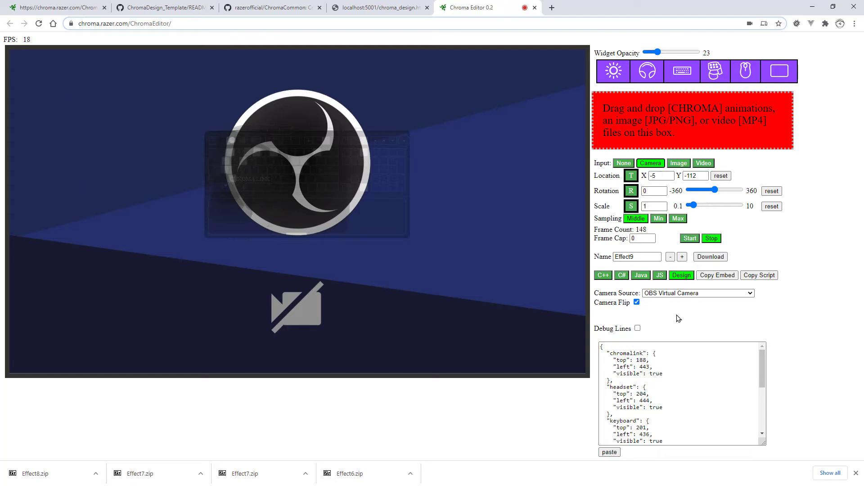
click(692, 294)
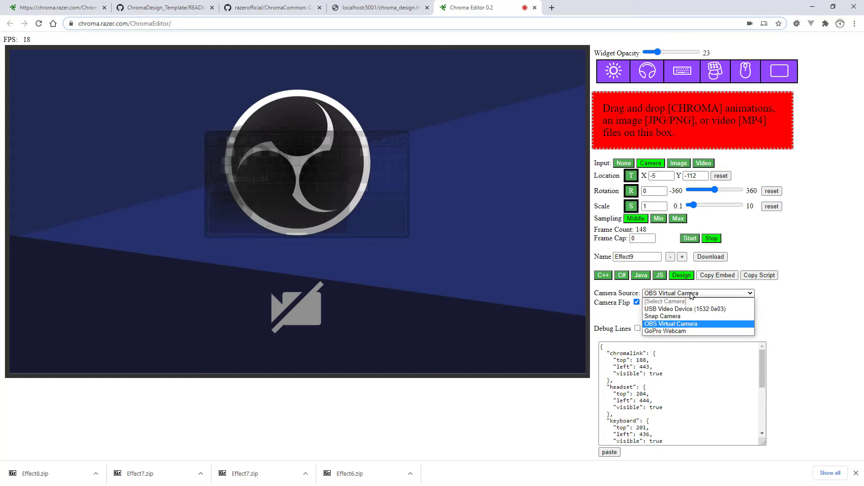
click(680, 325)
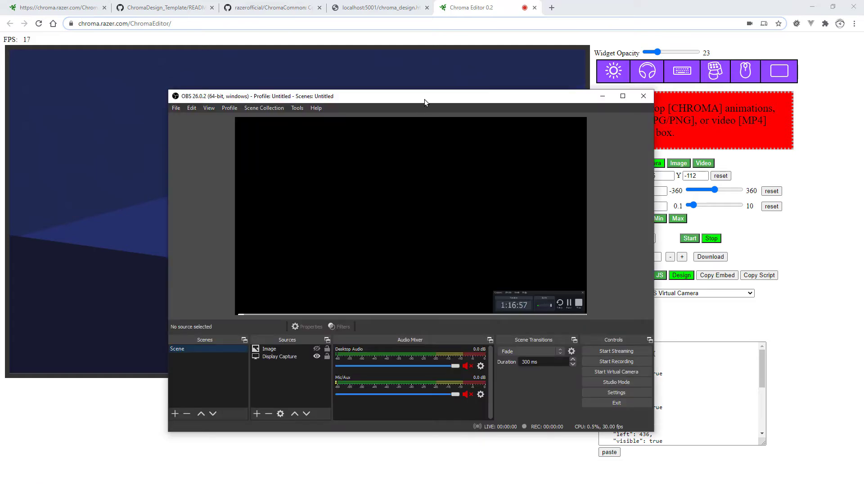
In OBS, select the Display Capture source and start the virtual camera, and turn off Camera Flip in Chroma Editor
drag(425, 99, 368, 70)
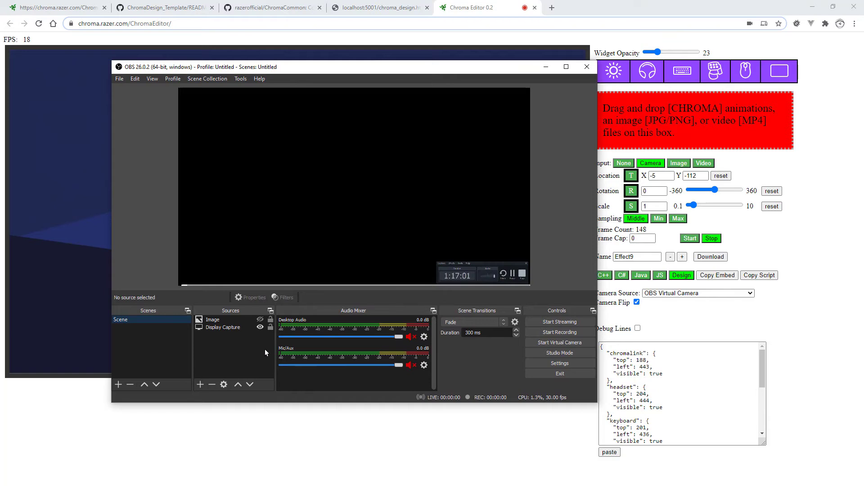
click(224, 328)
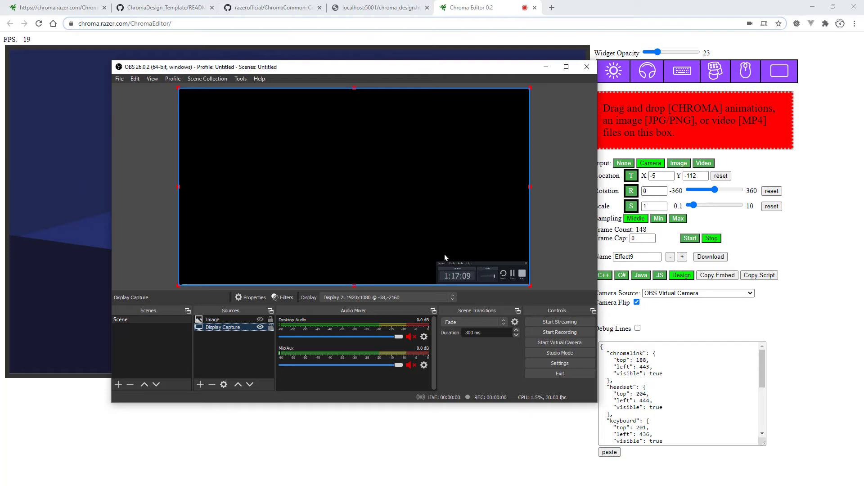
click(561, 343)
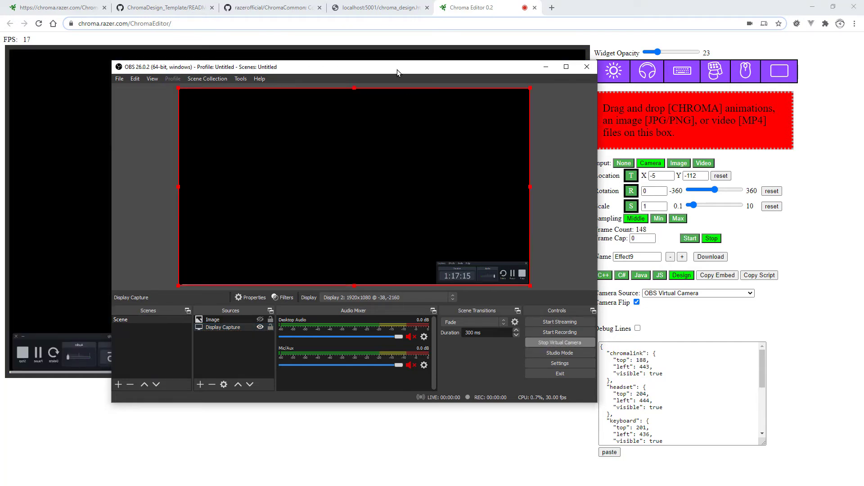
drag(397, 69, 428, 485)
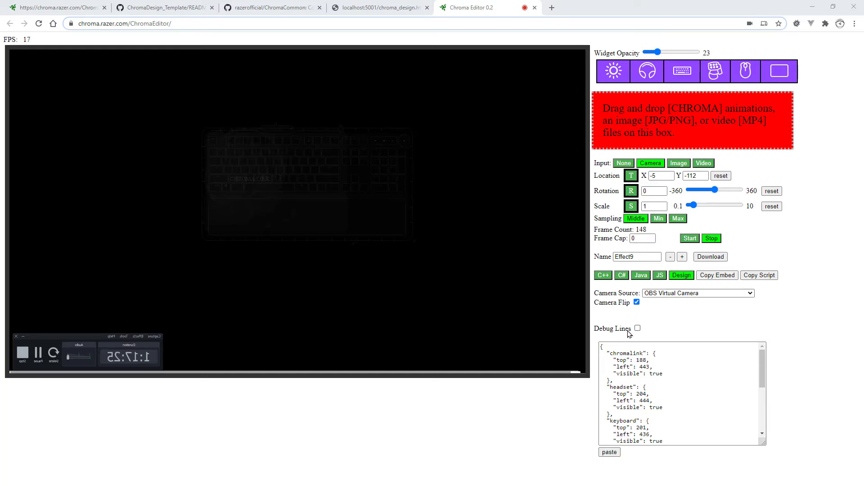
click(637, 303)
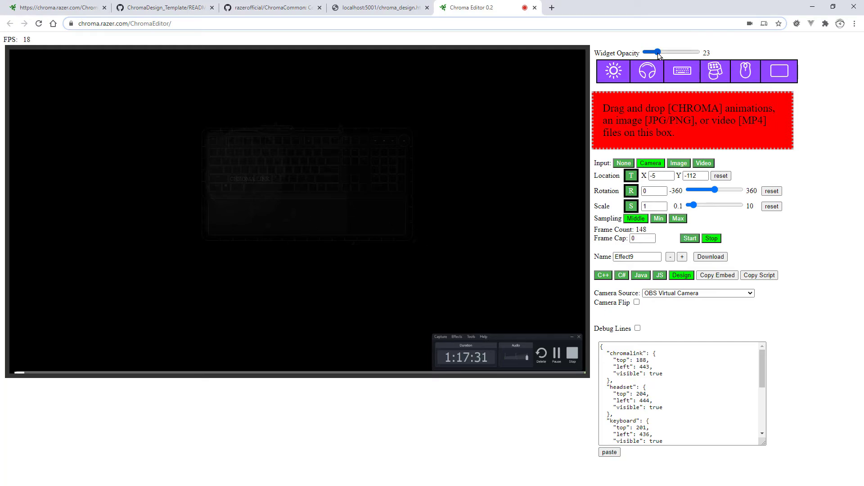
Raise the widget opacity to 100, bring up a green fireworks YouTube video on the captured display and play it from 0:34
drag(659, 53, 714, 57)
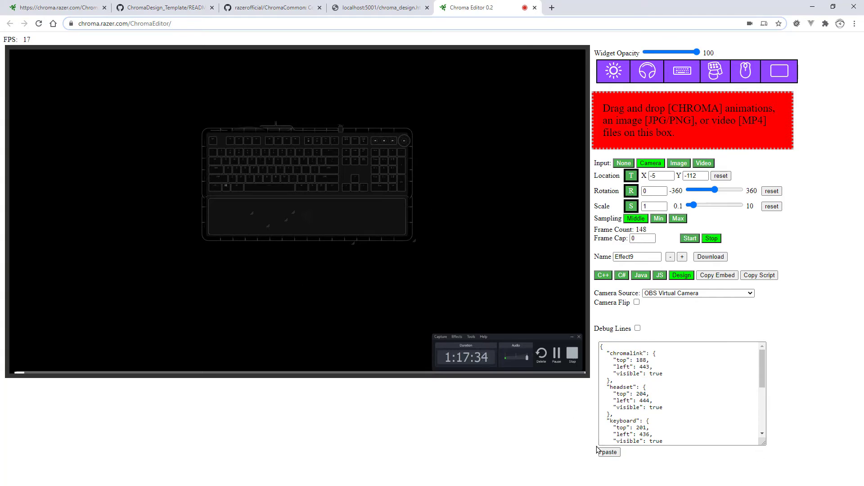
click(551, 7)
drag(557, 8, 547, 485)
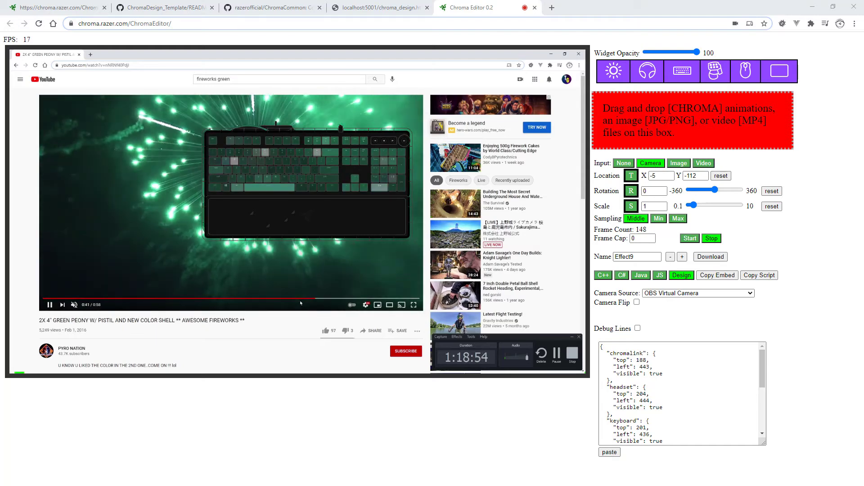
click(298, 299)
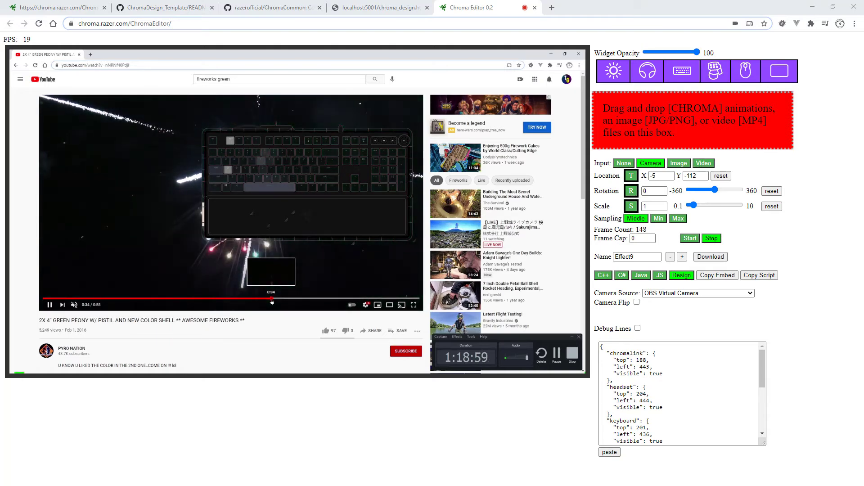
Scale the camera image to about 1.48 and move it to X -471, Y -274 so the fireworks video surrounds the keyboard
mouse_move(631, 176)
mouse_down()
mouse_move(583, 145)
mouse_move(619, 189)
mouse_move(647, 169)
mouse_move(631, 163)
mouse_up()
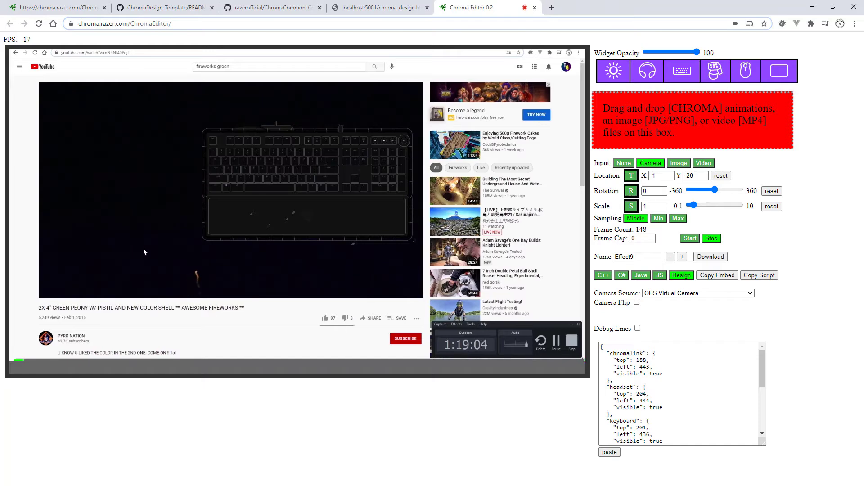
key(t)
key(s)
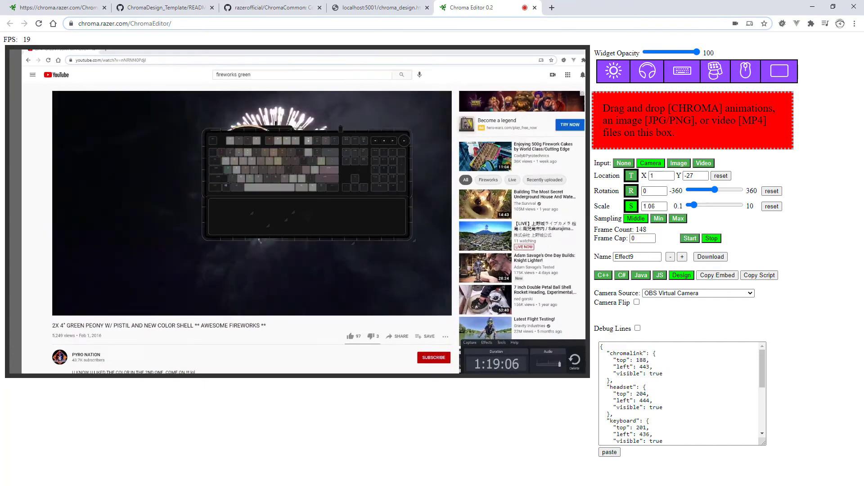
scroll(260, 241, up, 7)
drag(386, 323, 173, 212)
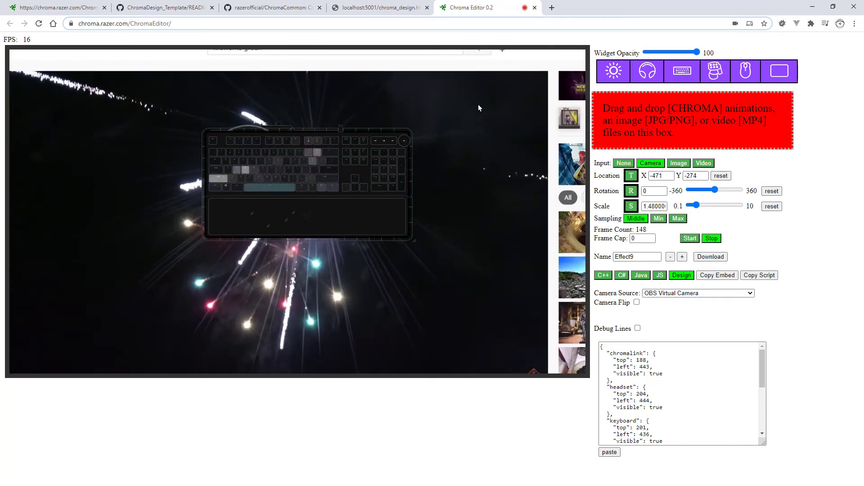
Replay the fireworks video from 0:36, capture it as the Effect9 animation and stop playback
click(279, 372)
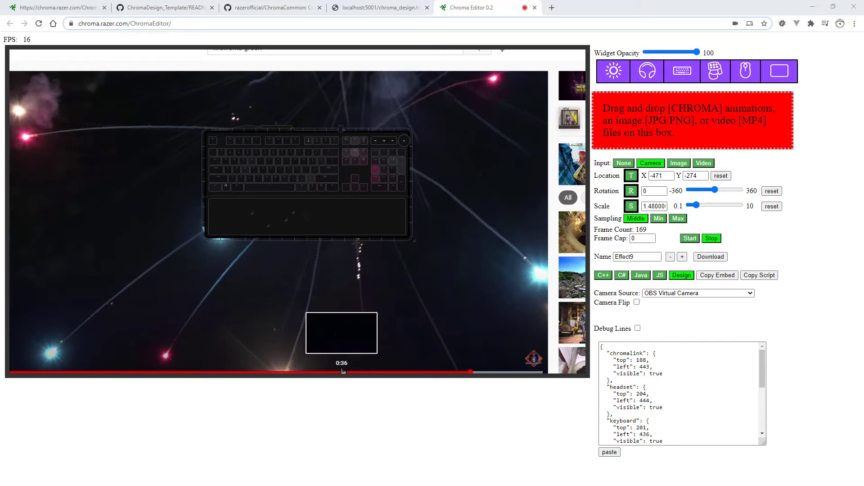
click(342, 372)
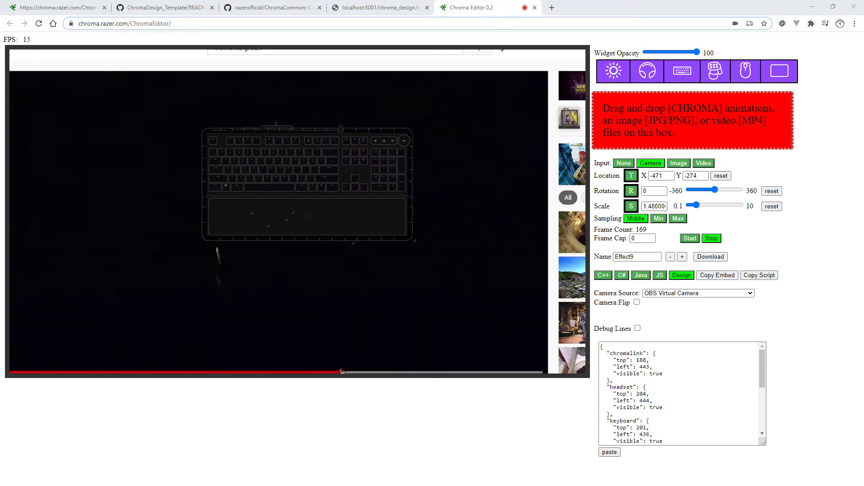
click(412, 419)
key(space)
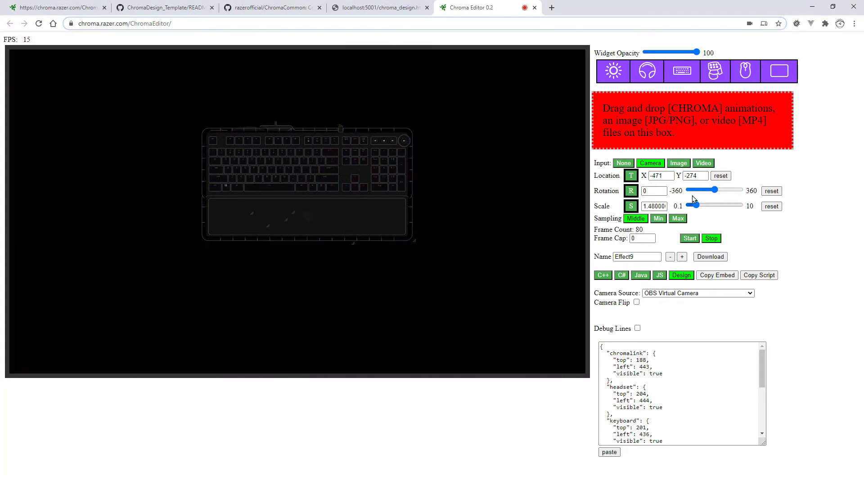
Switch the editor input back to Video and download the capture as Effect9.zip into the animations folder
click(705, 165)
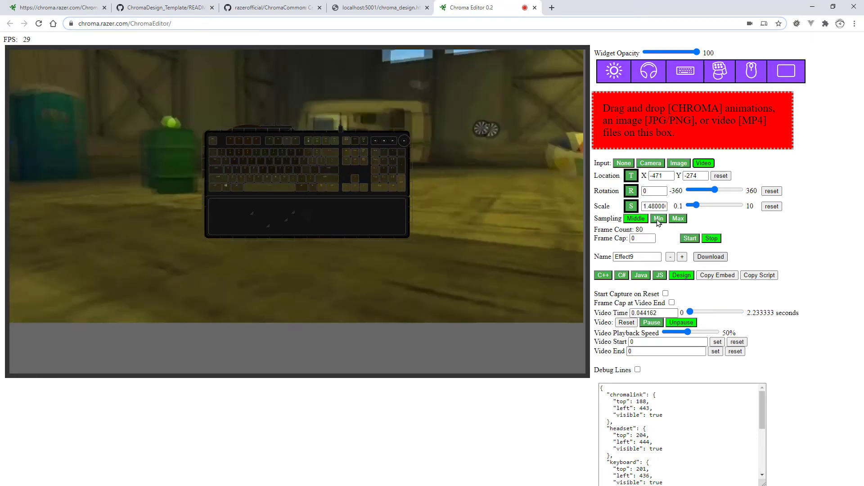
click(387, 8)
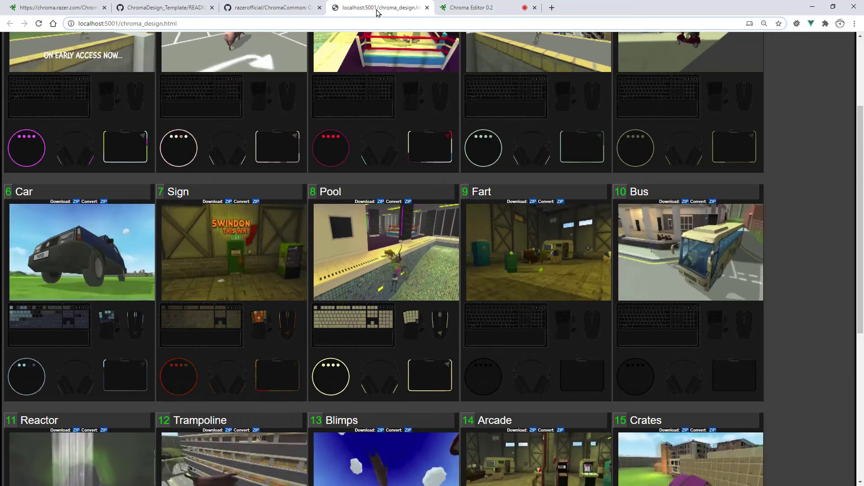
click(477, 8)
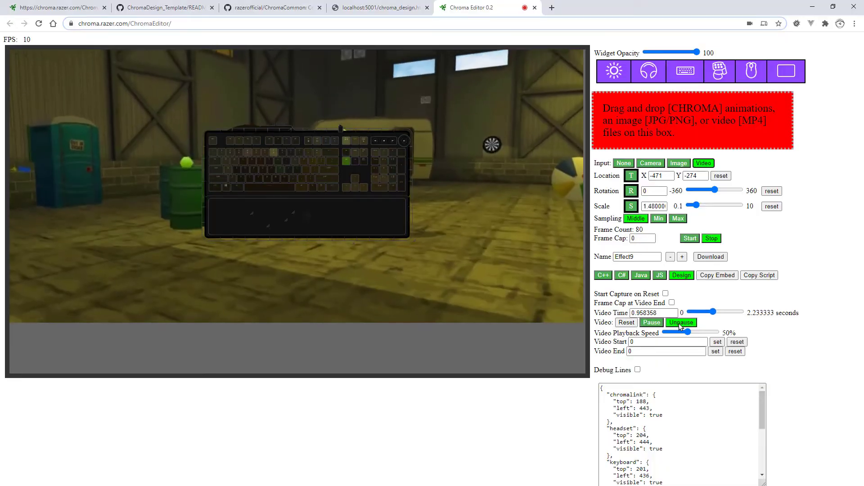
click(711, 257)
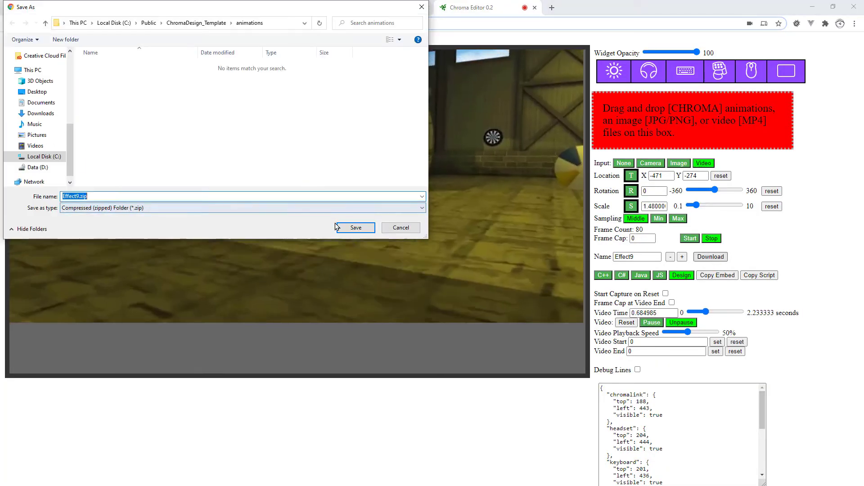
click(350, 229)
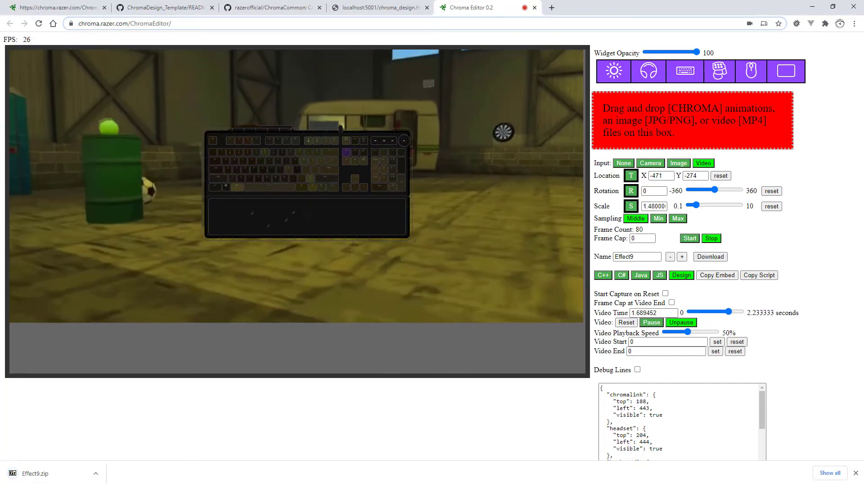
Extract Effect9.zip in place in the animations folder and reload the chroma_design.html page to preview the Fart effect
key(alt+Tab)
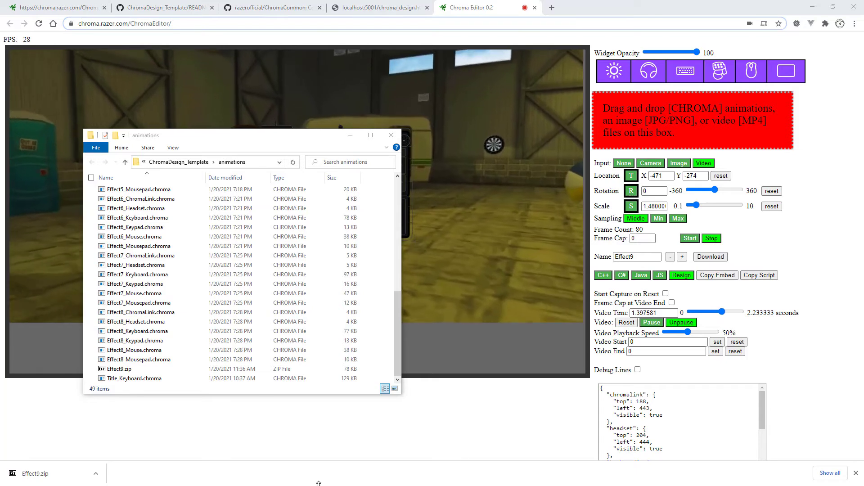
right_click(124, 373)
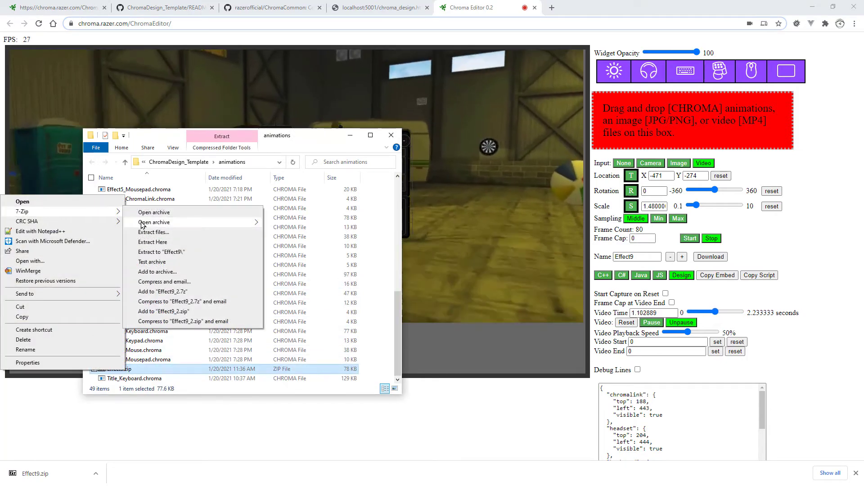
click(164, 243)
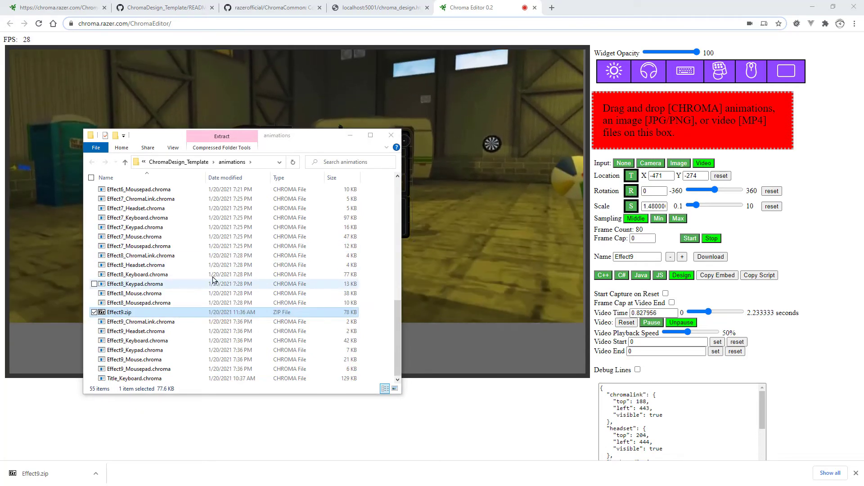
click(378, 11)
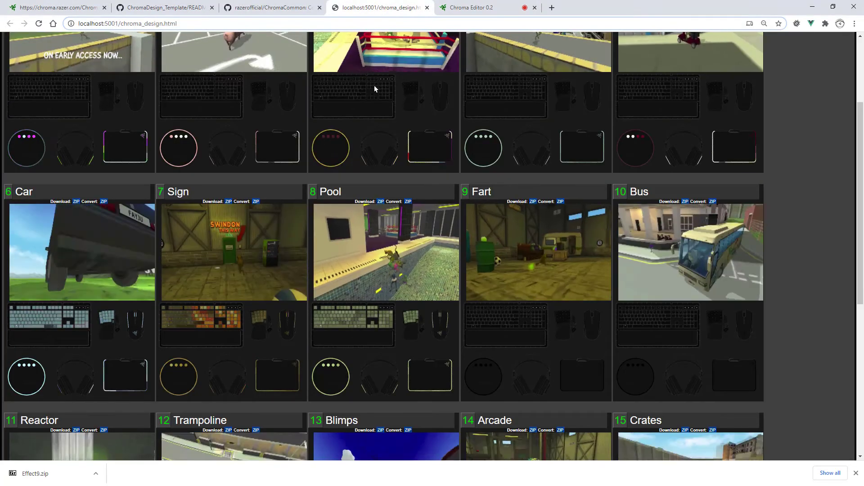
key(F5)
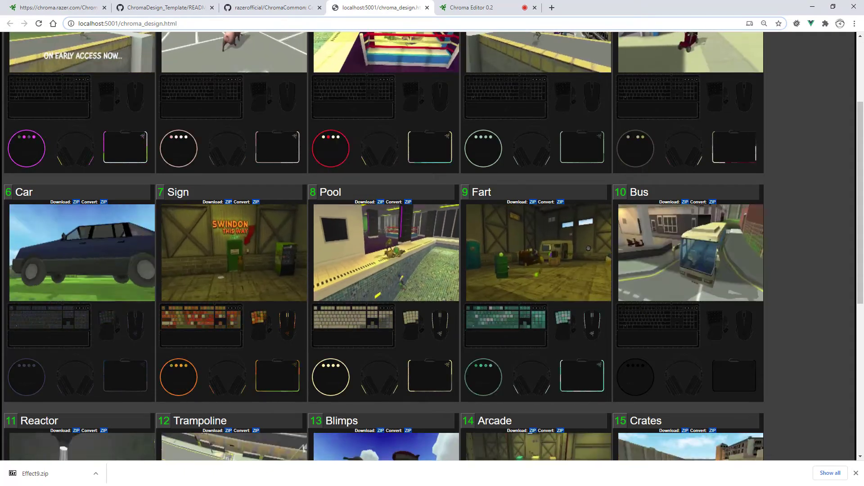
In chroma_design.html in Atom, delete the duplicate reduceFrames line from the Effect9 Keypad, Mouse and Mousepad handlers
key(alt+Tab)
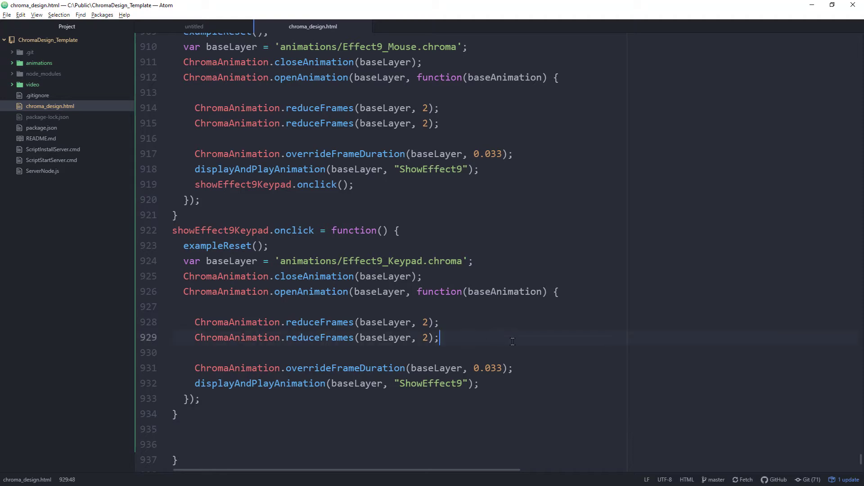
key(ctrl+shift+k)
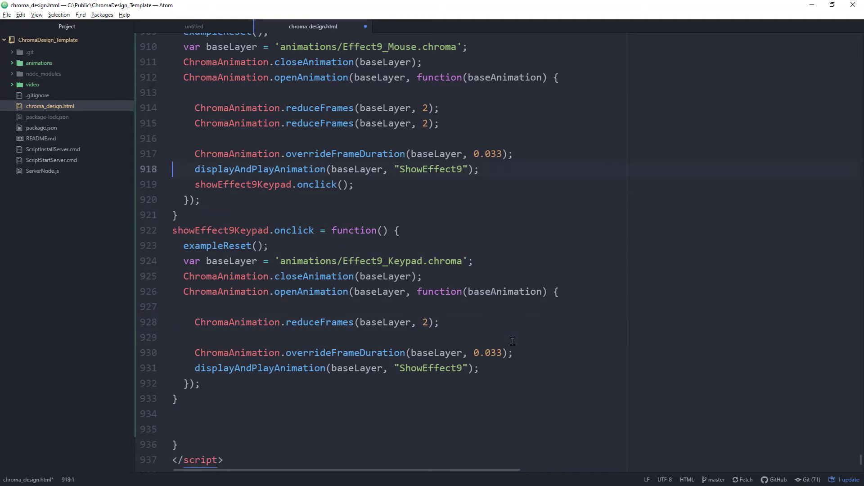
key(ctrl+shift+k)
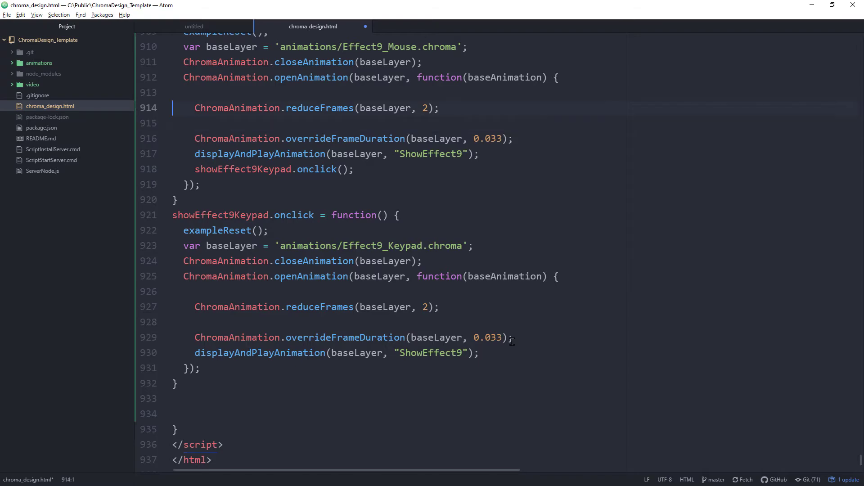
key(Up)
key(Up)
key(Up)
key(Up)
key(Up)
key(Up)
key(Up)
key(Up)
key(Up)
key(Up)
key(Up)
key(Up)
key(Up)
key(Up)
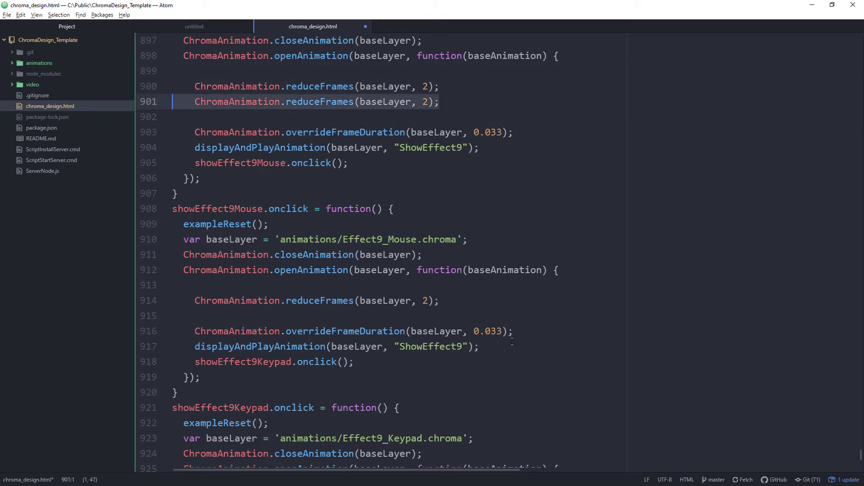
key(ctrl+shift+k)
Delete the duplicate reduceFrames line from the Effect9 Headset and ChromaLink handlers
key(Up)
key(Up)
key(Up)
key(Up)
key(Up)
key(Up)
key(Up)
key(Up)
key(Up)
key(Up)
key(Up)
key(Up)
key(Up)
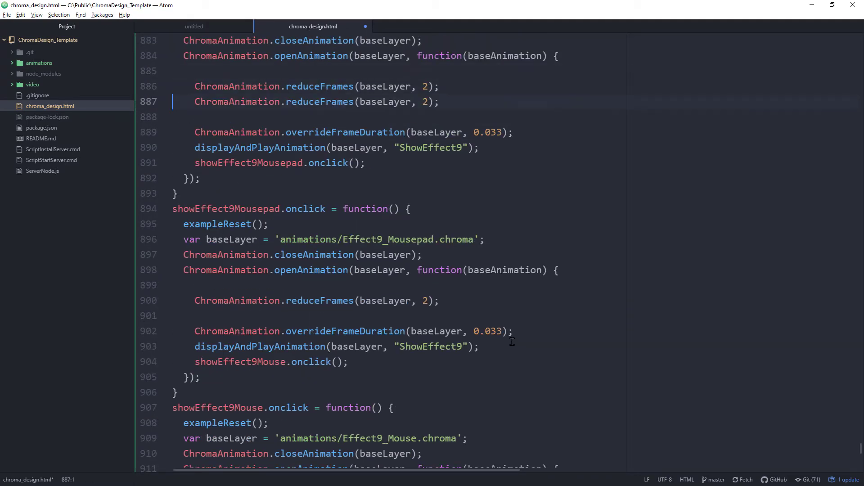
key(ctrl+shift+k)
key(Up)
key(Up)
key(Up)
key(Up)
key(Up)
key(Up)
key(Up)
key(Up)
key(Up)
key(Up)
key(Up)
key(Up)
key(Up)
key(Up)
key(Up)
key(Up)
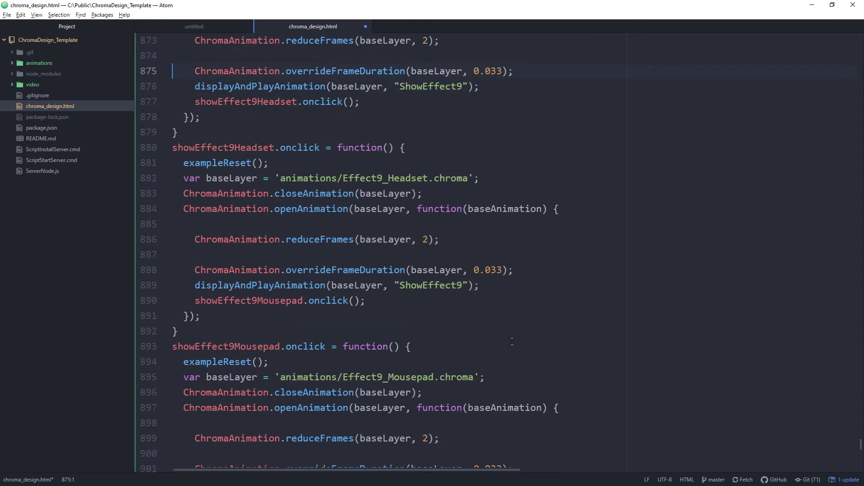
key(ctrl+l)
key(ctrl+shift+k)
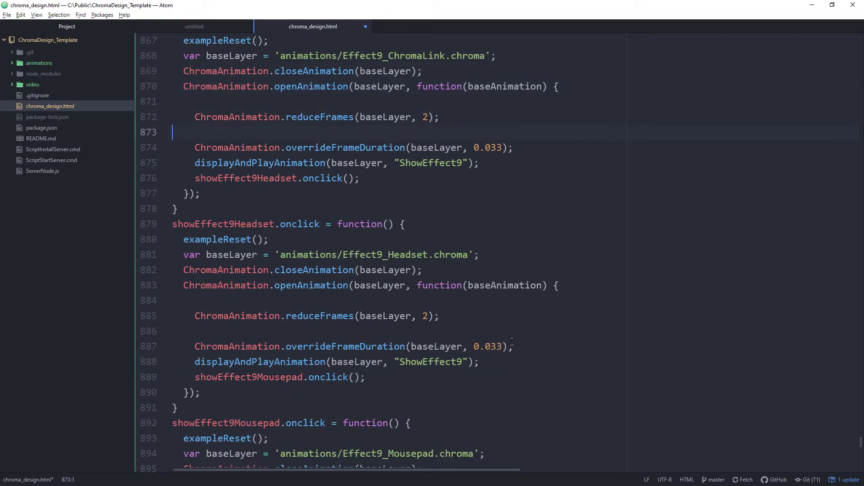
Delete the duplicate reduceFrames line from the showEffect9 keyboard handler
key(Up)
key(Up)
key(Up)
key(Up)
key(Up)
key(Up)
key(Up)
key(Up)
key(Up)
key(Up)
key(Up)
key(Up)
key(Up)
key(Up)
key(Up)
key(Up)
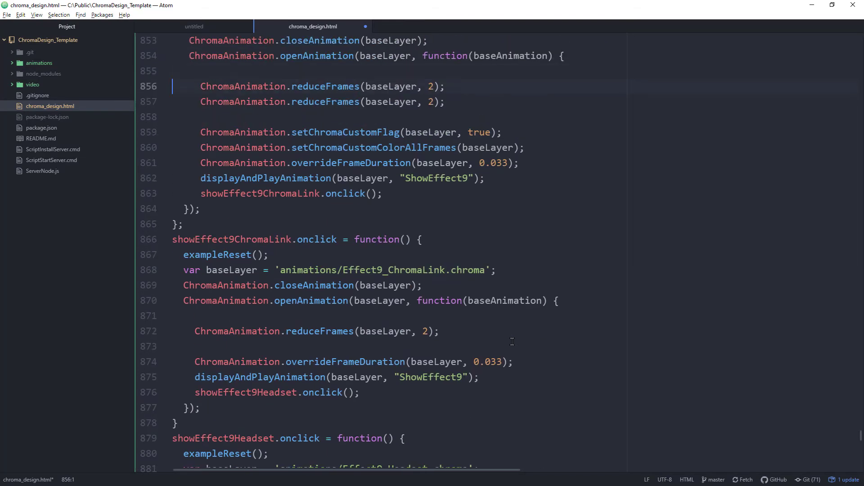
key(ctrl+shift+k)
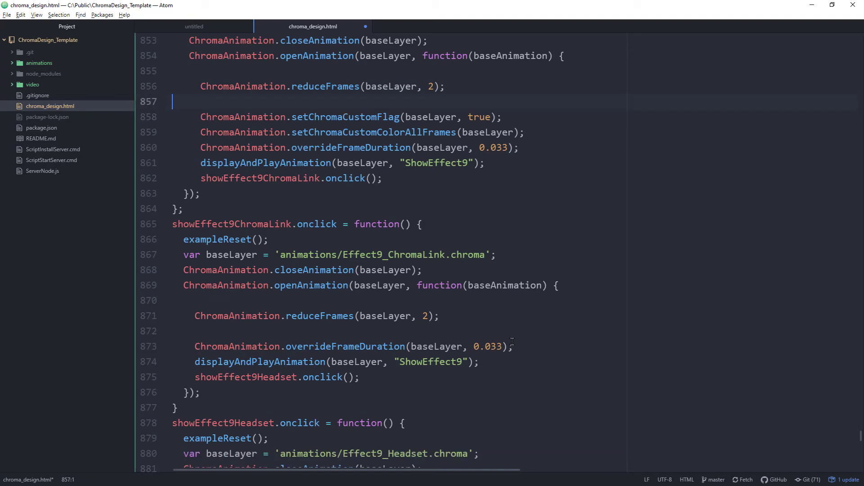
Save chroma_design.html and reload its page in the browser to preview the Effect9 animation
key(Up)
key(Up)
key(Up)
key(Up)
key(Up)
key(Up)
key(Up)
key(Up)
key(Up)
key(Up)
key(Up)
key(Up)
key(Up)
key(Up)
key(Up)
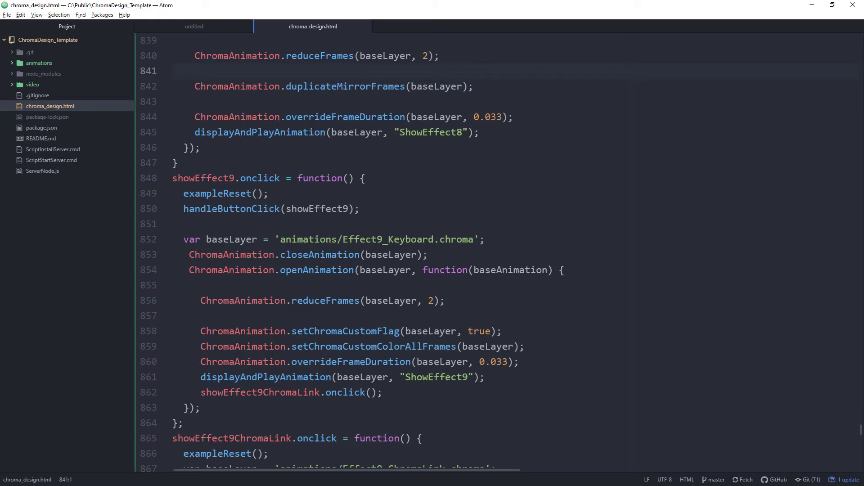
key(alt+Tab)
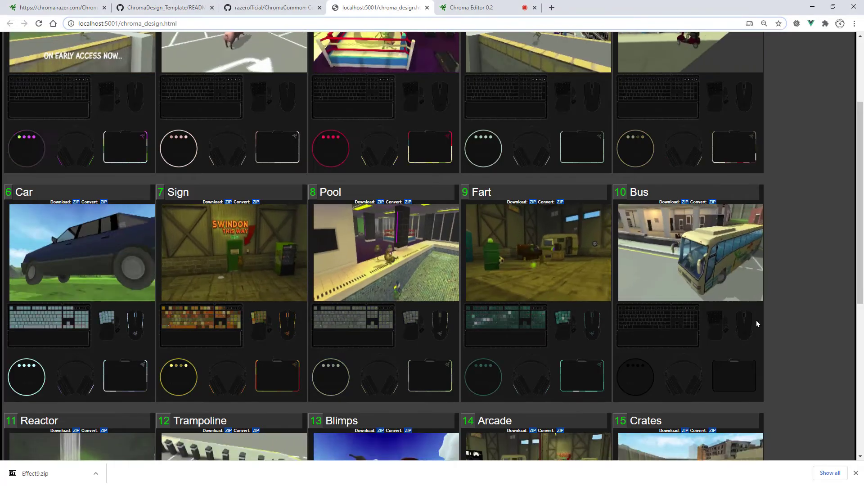
key(F5)
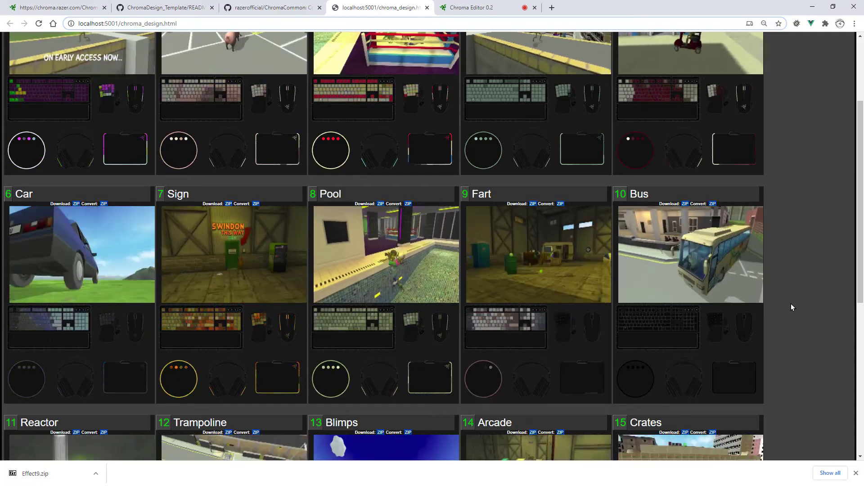
Back in Atom, add fadeEndFrames(baseLayer, 15) below reduceFrames in the showEffect9 keyboard handler and copy the added code
key(alt+Tab)
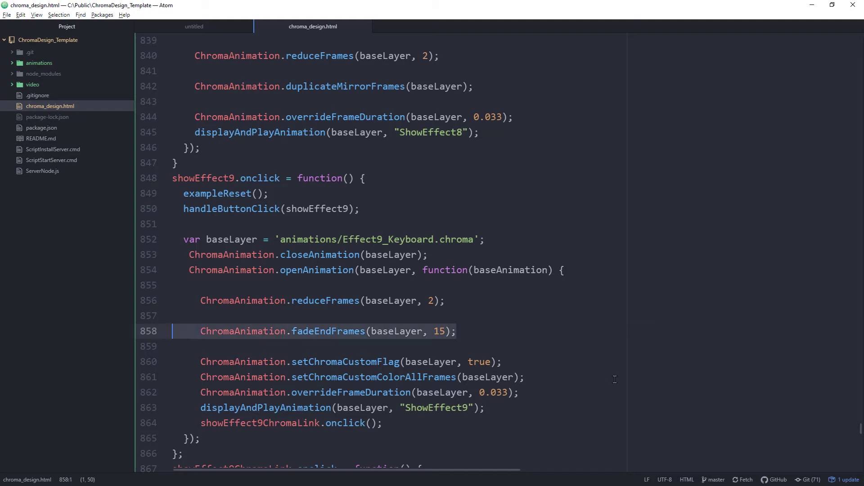
key(shift+Up)
key(shift+Up)
key(ctrl+c)
key(shift+Down)
key(shift+Down)
Paste the fadeEndFrames(baseLayer, 15) code below reduceFrames in the Effect9 ChromaLink and Headset handlers
scroll(614, 380, down, 4)
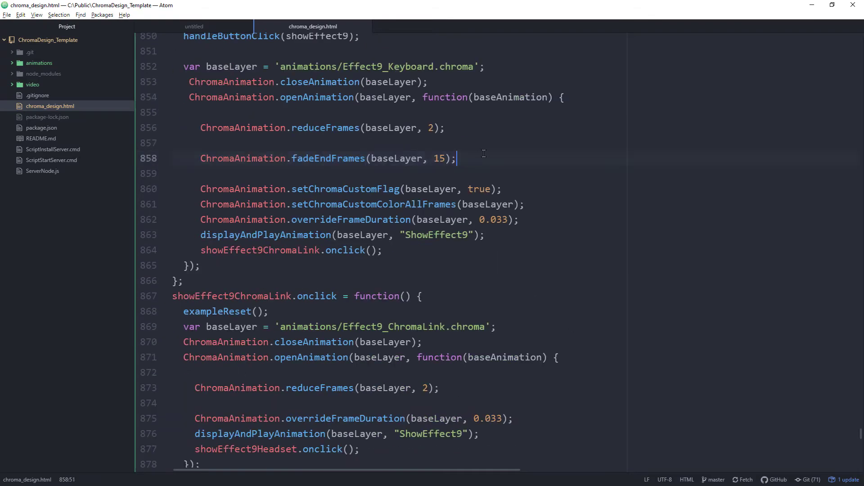
key(shift+Up)
key(shift+Up)
click(466, 388)
key(ctrl+v)
scroll(395, 380, down, 6)
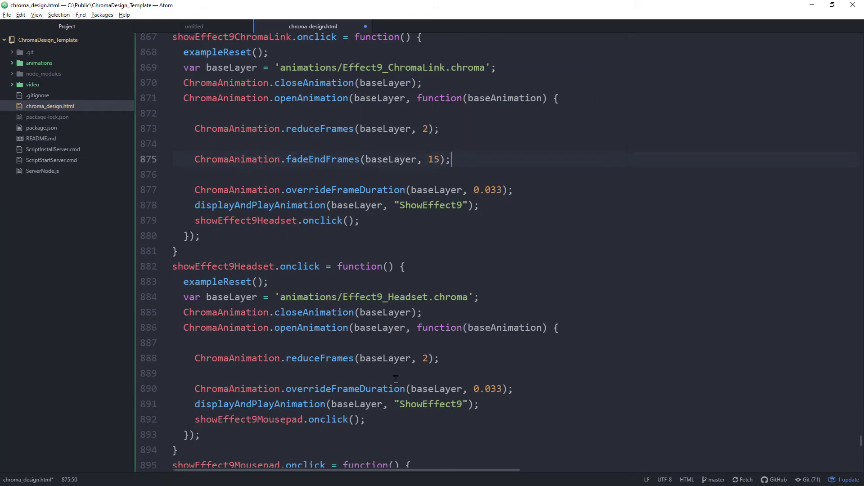
key(ctrl+v)
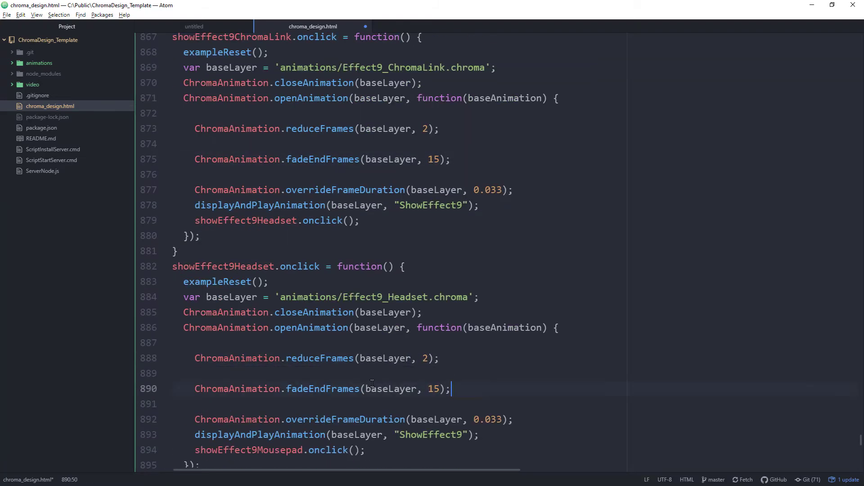
Paste the fadeEndFrames(baseLayer, 15) code below reduceFrames in the Effect9 Mousepad, Mouse and Keypad handlers
scroll(469, 322, down, 6)
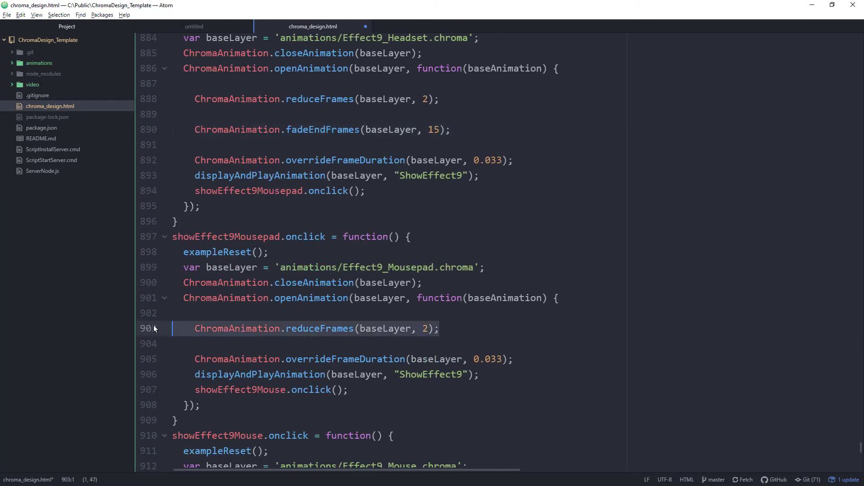
key(ctrl+v)
scroll(445, 336, down, 6)
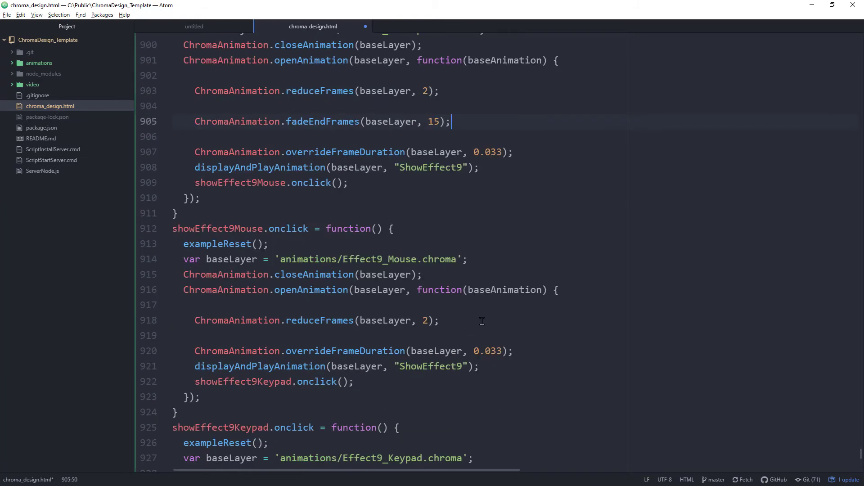
key(ctrl+v)
scroll(464, 297, down, 6)
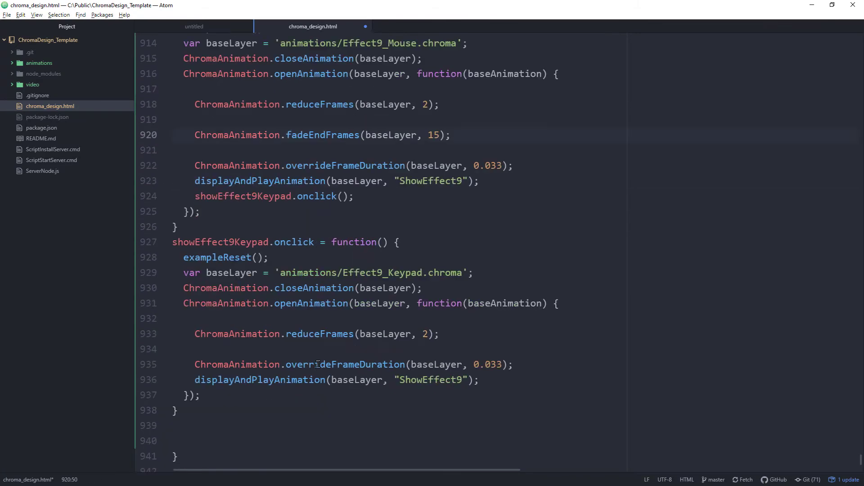
key(ctrl+v)
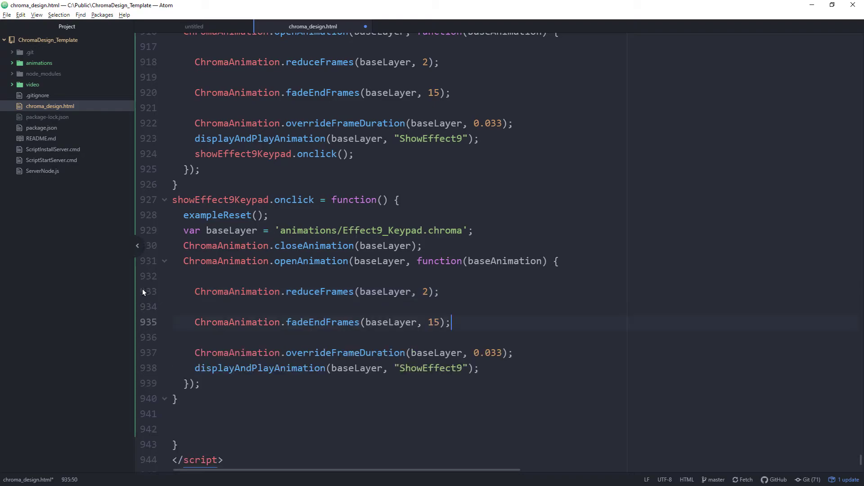
Save chroma_design.html, reload its browser page to check the Effect9 end fade, and dismiss the download bar
key(alt+Tab)
key(F5)
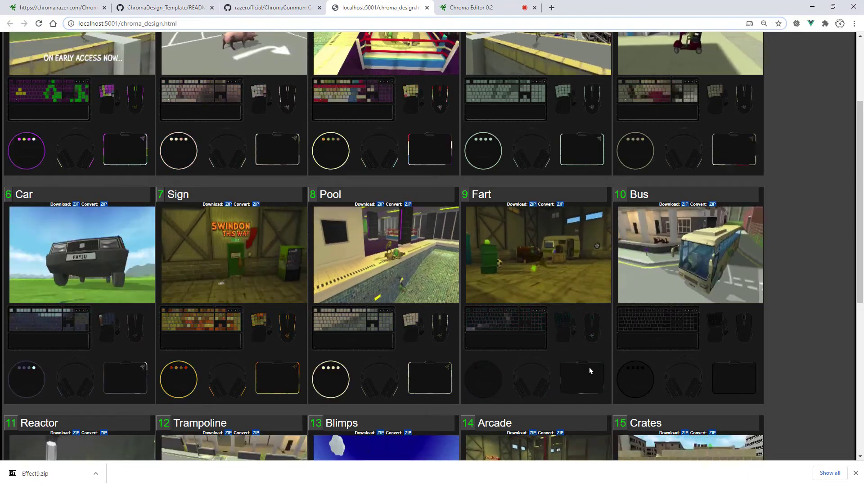
click(856, 473)
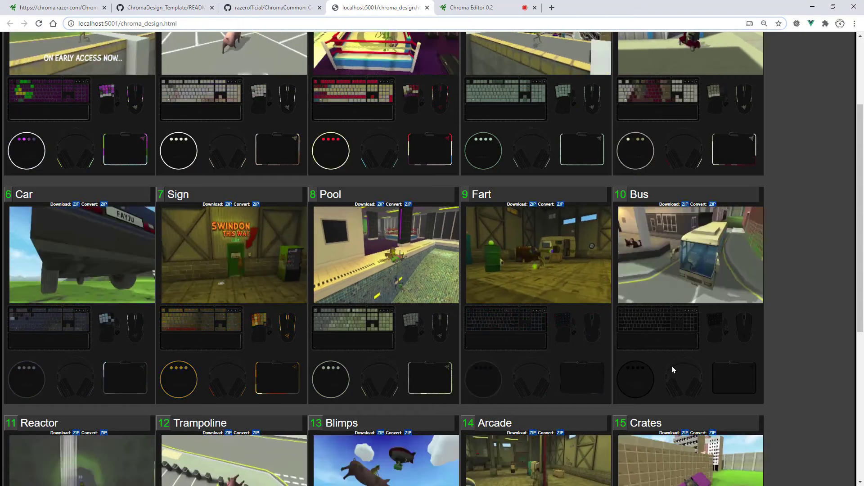
In Chroma Editor, advance the animation name to Effect10, copy its Design script and paste it below the Effect9 handlers in chroma_design.html
click(468, 7)
click(683, 257)
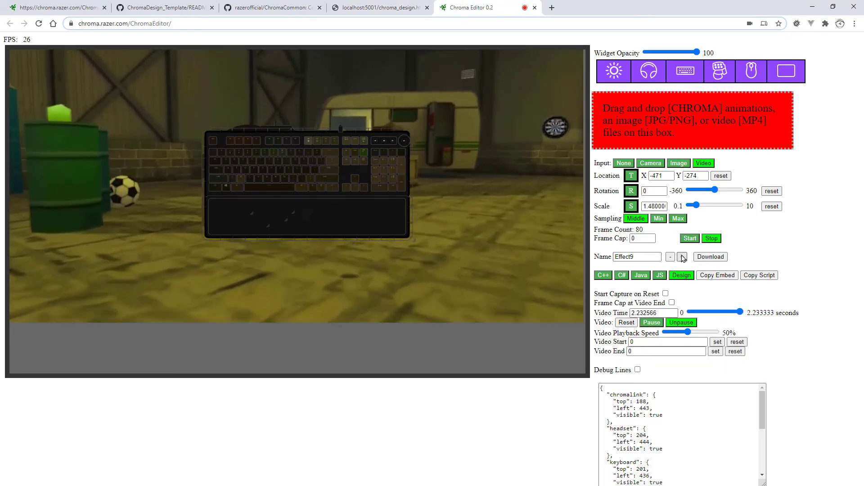
click(764, 275)
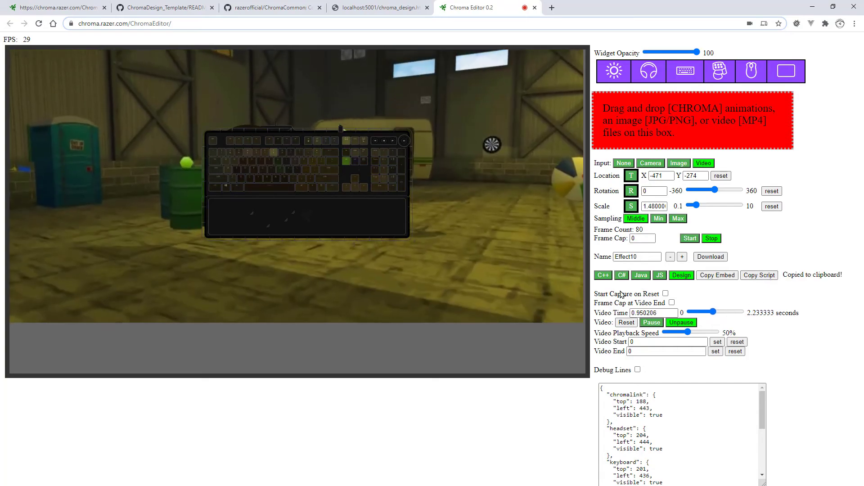
key(alt+Tab)
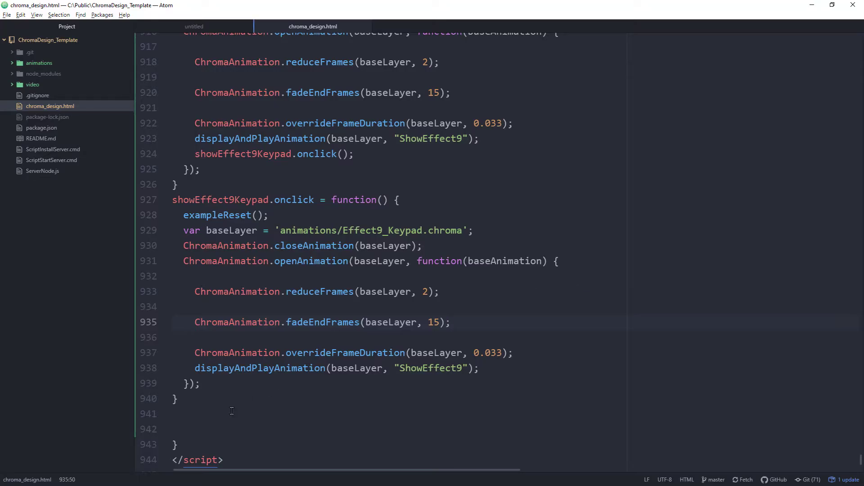
key(ctrl+v)
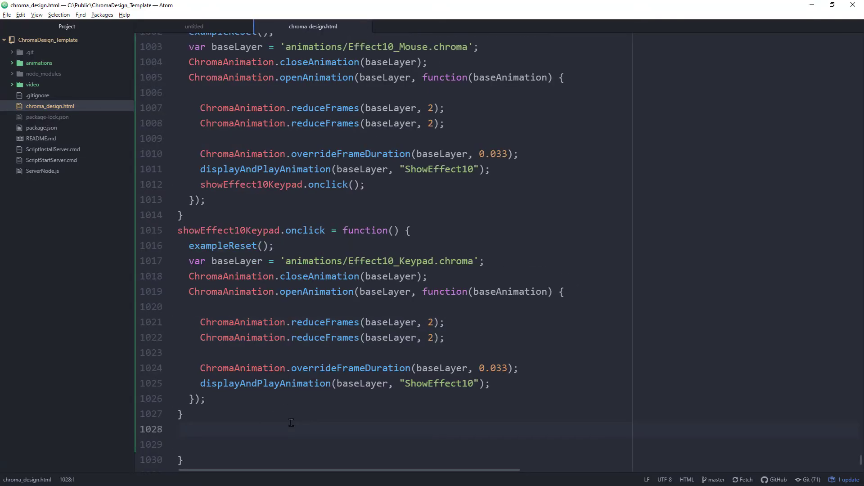
Load video_10.mp4 from the video folder into Chroma Editor as the video input
key(alt+Tab)
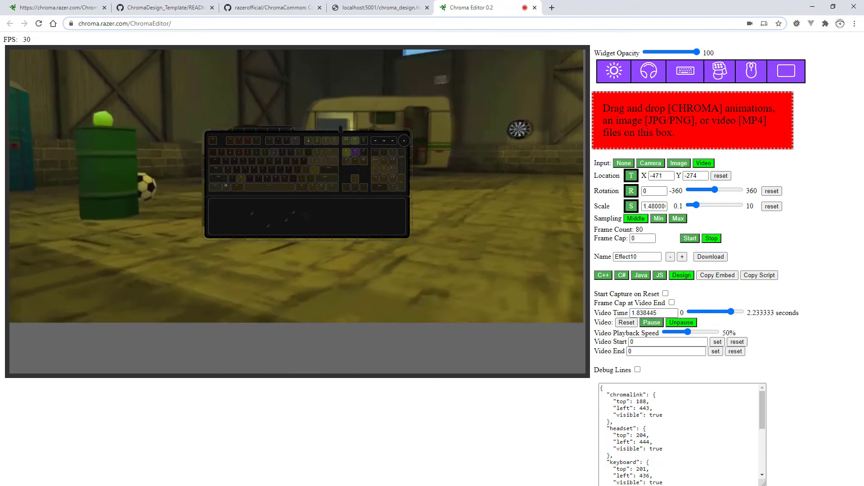
key(alt+Tab)
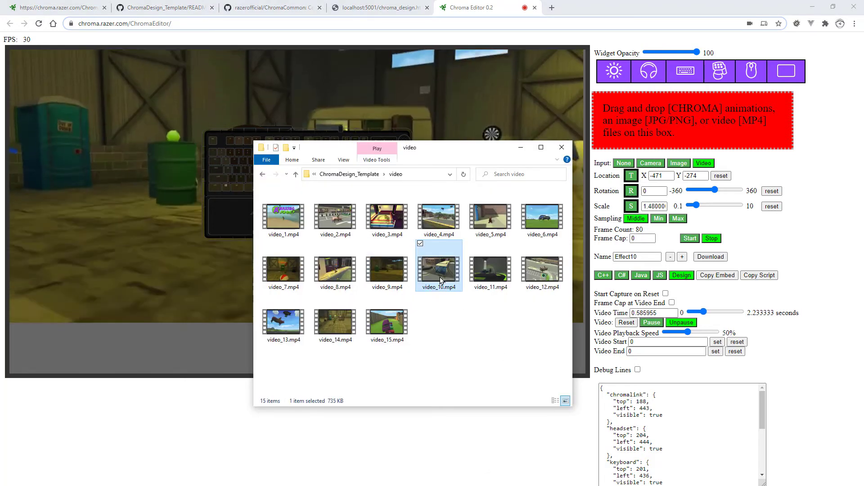
drag(665, 131, 664, 131)
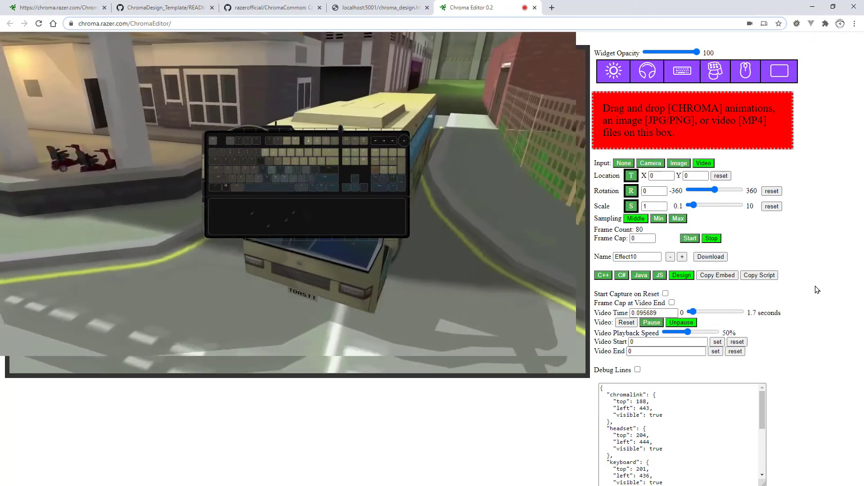
Reposition the bus video to about X -237, Y -69 and hold it paused at 1.1 seconds
drag(446, 263, 414, 194)
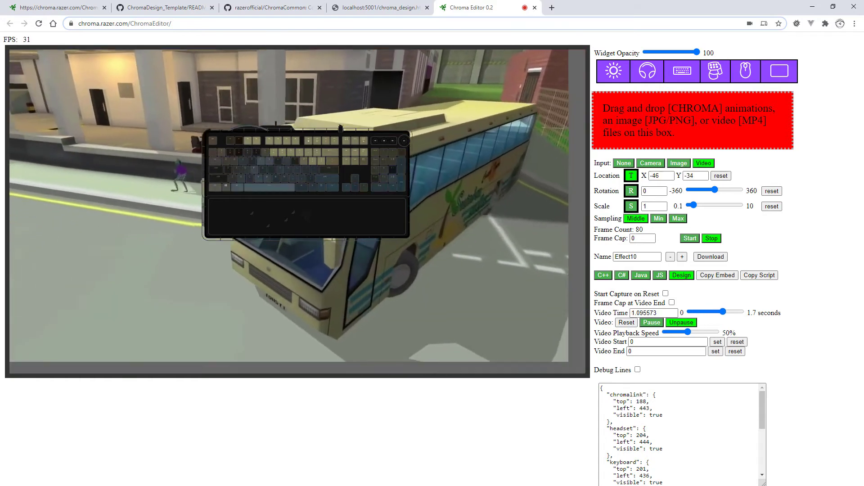
drag(288, 288, 334, 290)
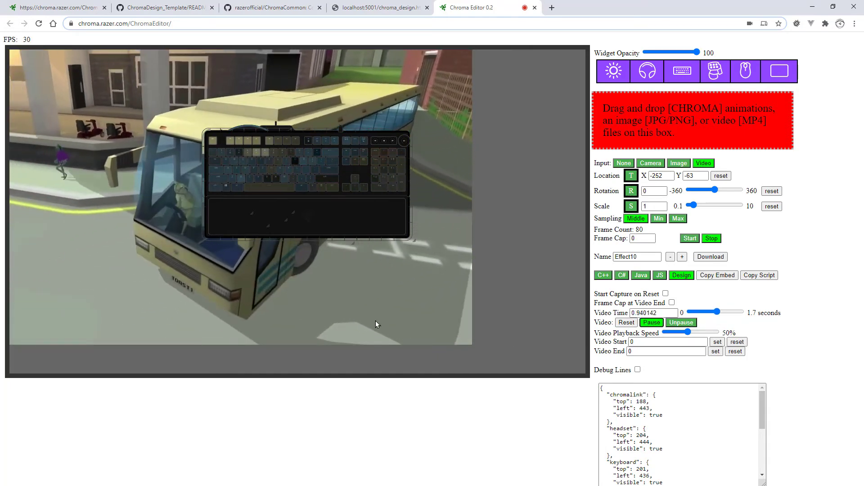
drag(377, 324, 527, 336)
drag(721, 314, 738, 315)
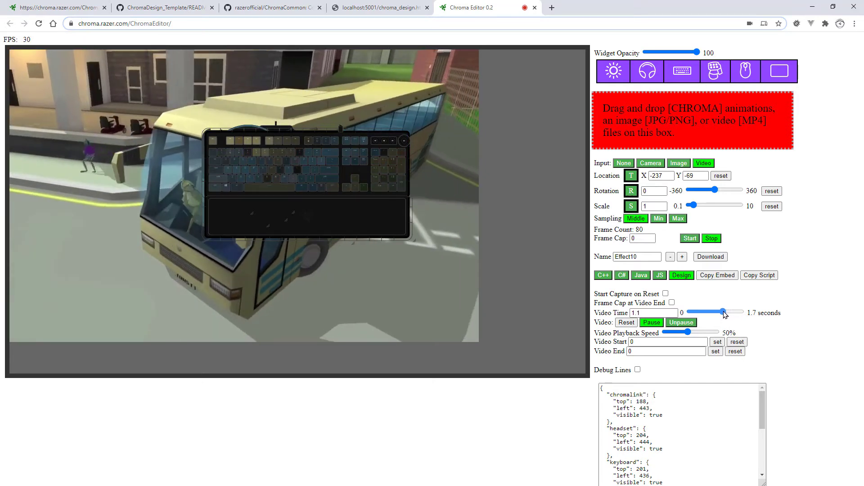
Capture frames while sweeping the paused bus video across the keyboard, ending at about X -397, Y 172
drag(631, 175, 800, 74)
drag(321, 278, 138, 485)
drag(467, 247, 670, 66)
drag(321, 208, 417, 202)
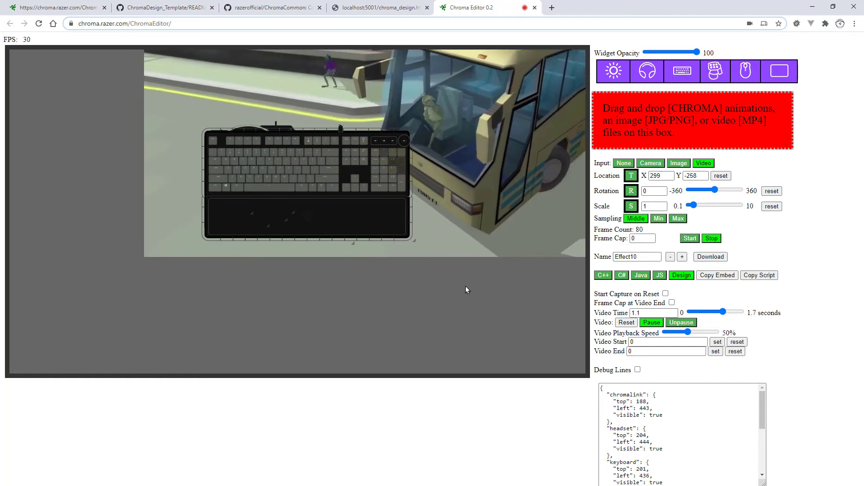
drag(466, 287, 153, 481)
key(space)
key(space)
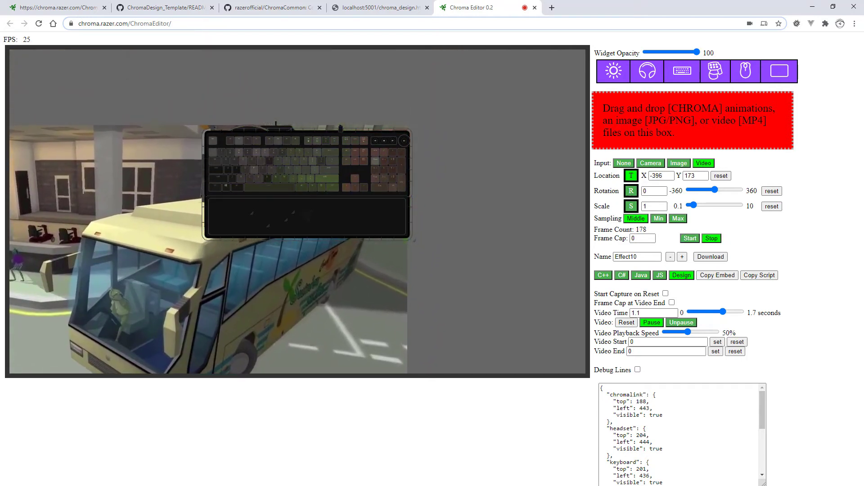
Download the captured animation as Effect10.zip into the ChromaDesign_Template animations folder
click(713, 262)
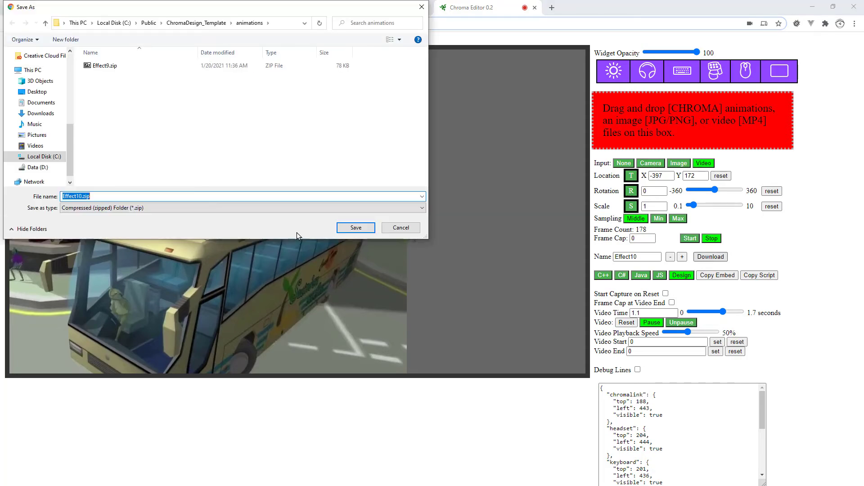
click(355, 229)
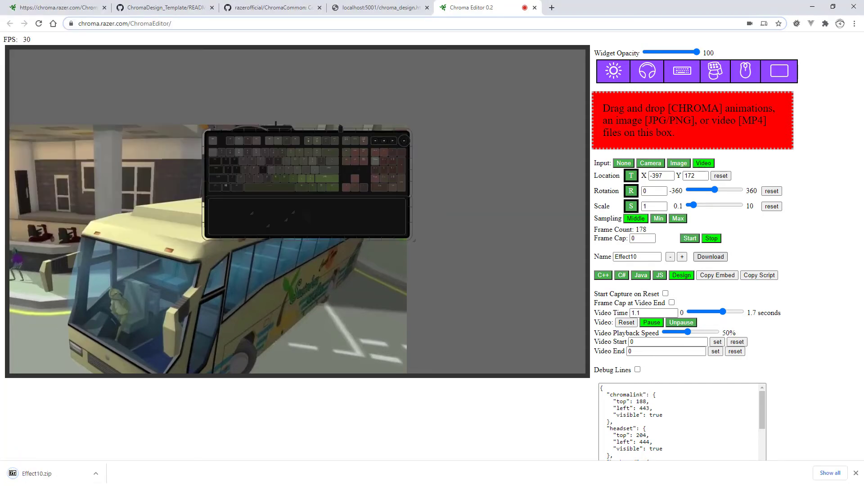
Extract Effect10.zip into the animations folder with 7-Zip and delete the archive
key(alt+Tab)
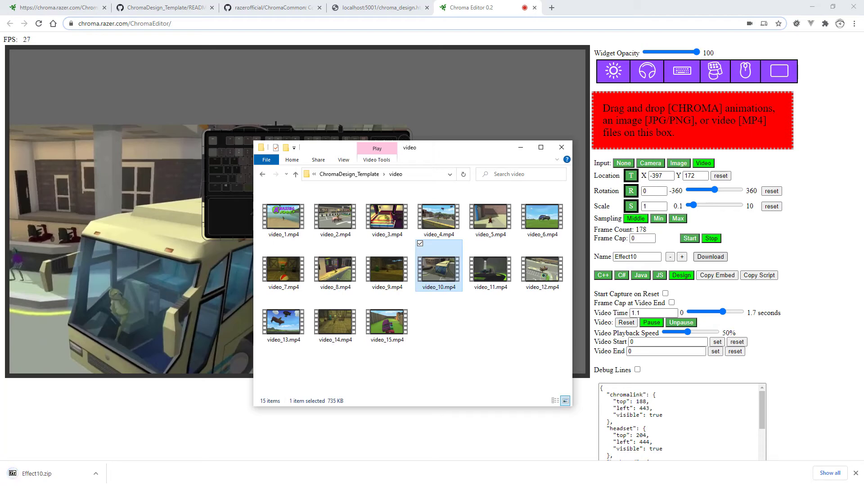
key(alt+Tab)
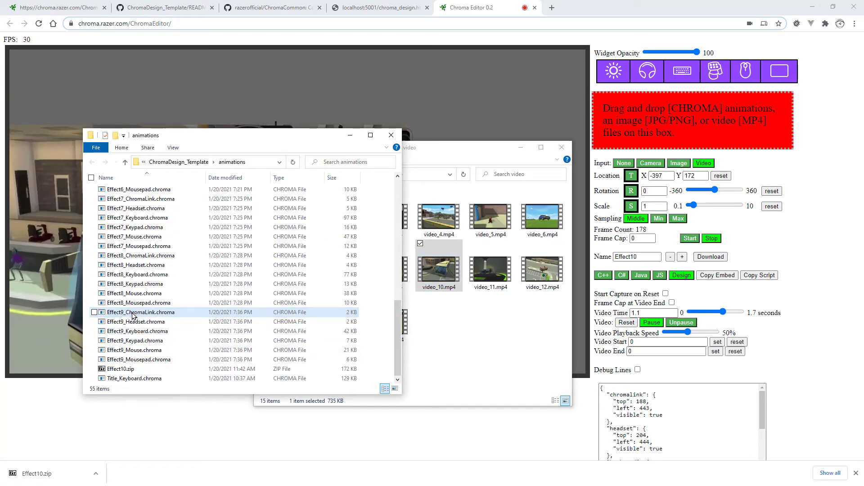
right_click(127, 370)
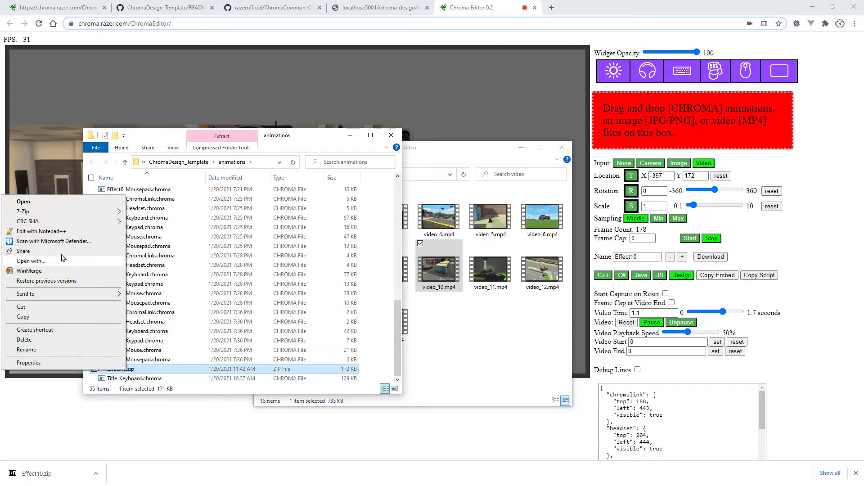
mouse_move(47, 216)
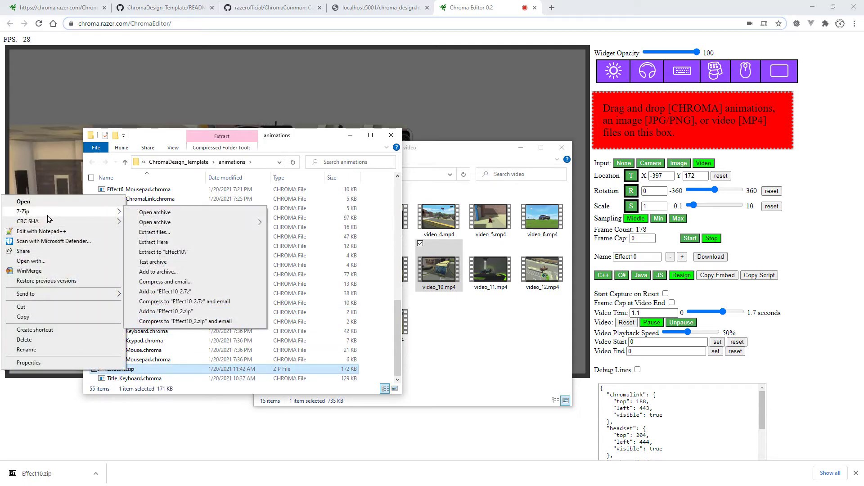
click(157, 242)
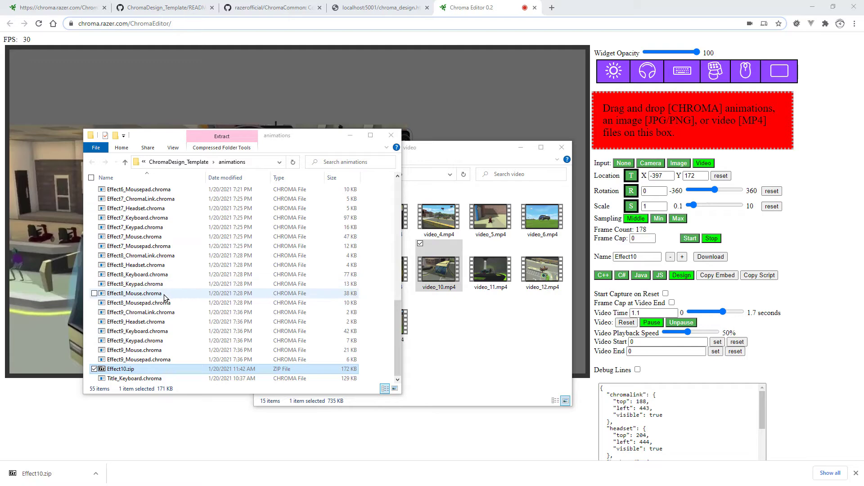
key(Delete)
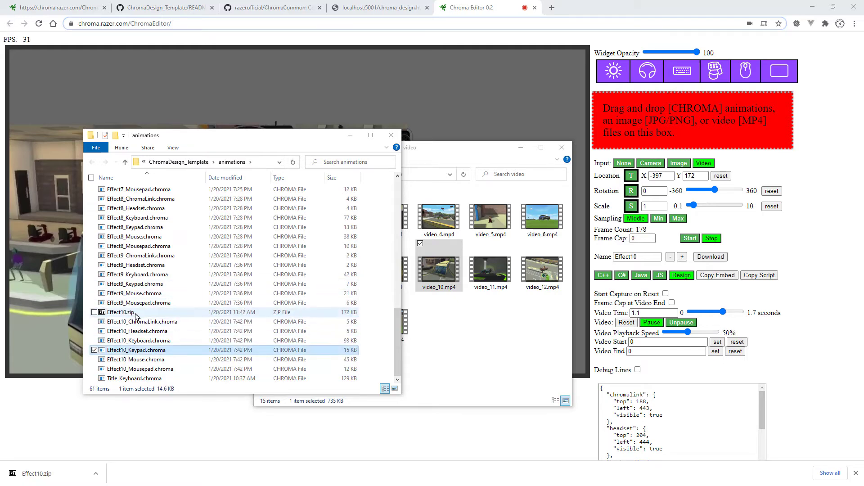
Check the Bus animation and the remaining effects on the chroma_design.html page in the browser
click(389, 15)
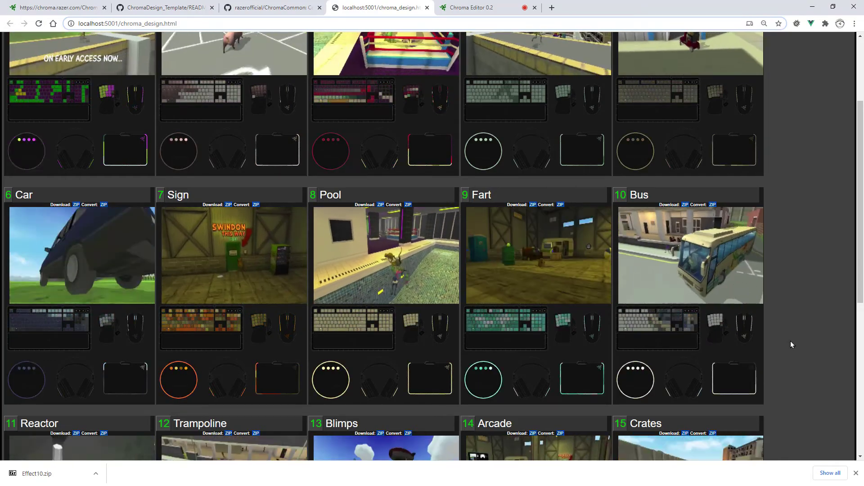
scroll(791, 342, down, 5)
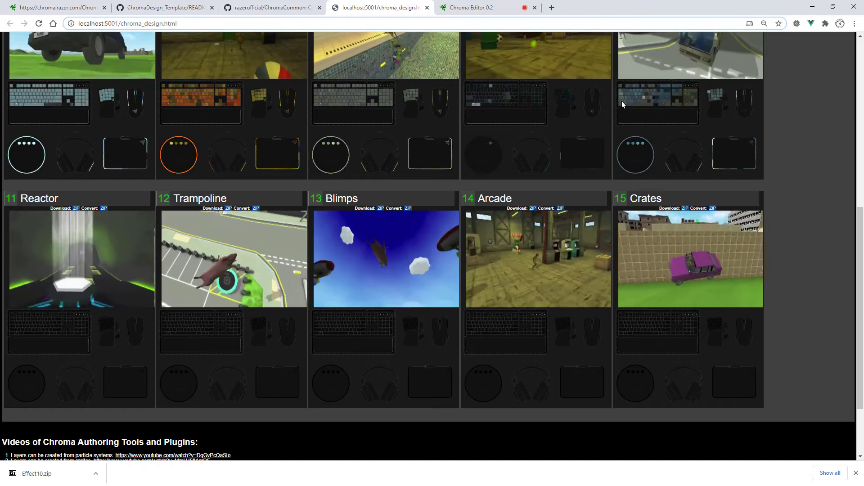
Copy the Design script for Effect11 from Chroma Editor and paste it below the Effect10 handlers in chroma_design.html
click(473, 8)
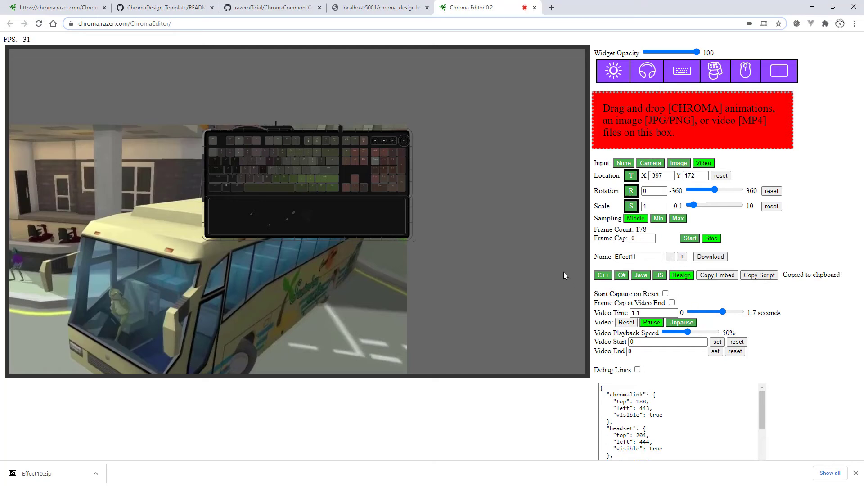
key(alt+Tab)
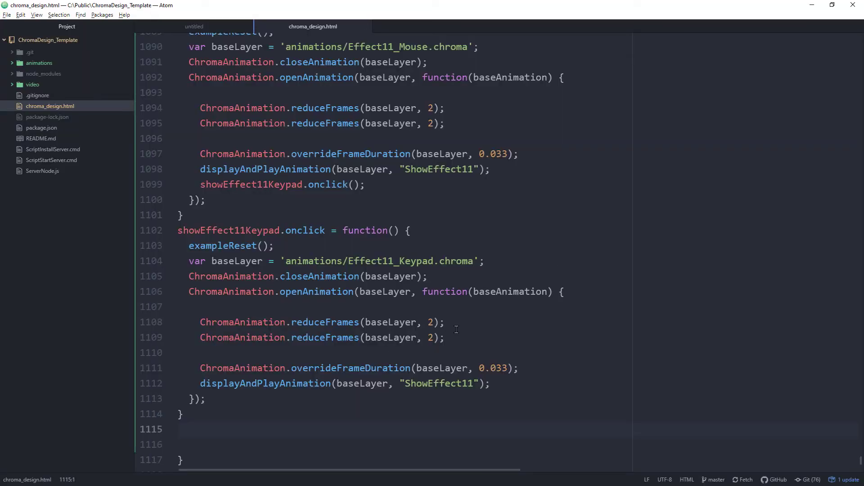
Load video_11.mp4 from the video folder into Chroma Editor as the video input
key(alt+Tab)
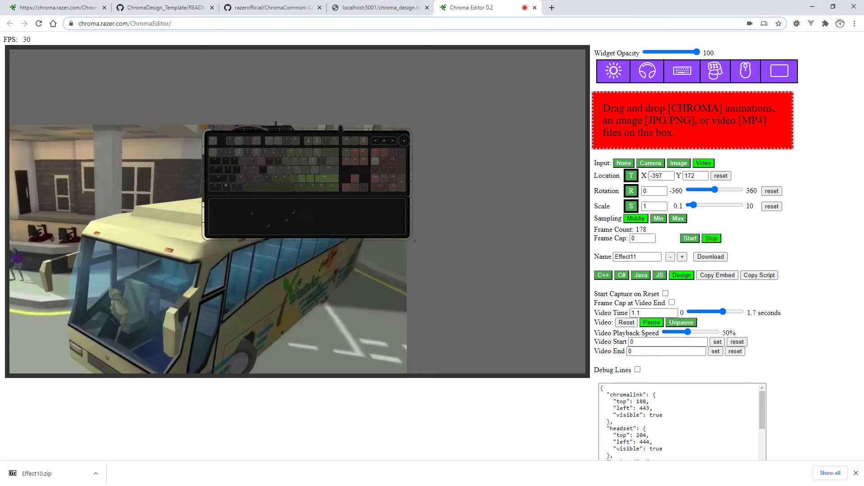
key(alt+Tab)
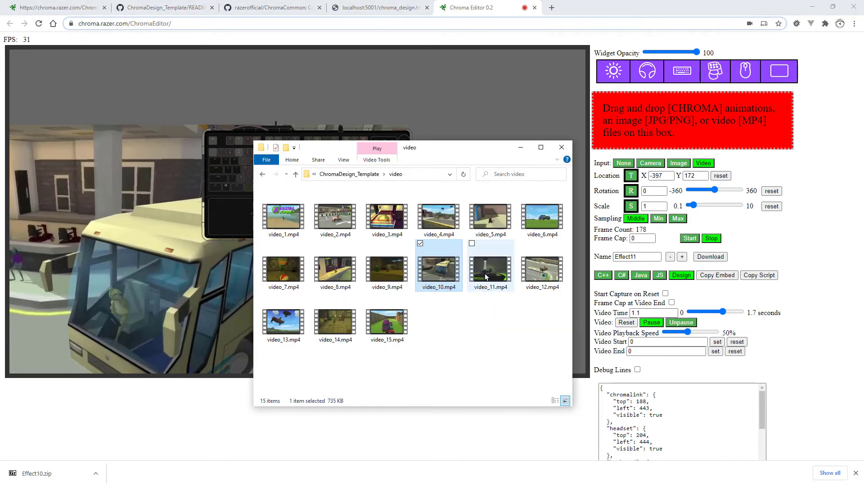
drag(667, 145, 665, 139)
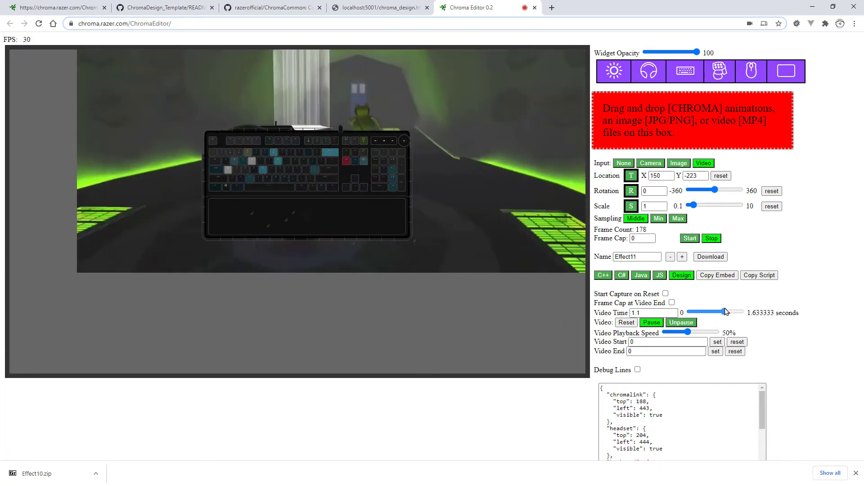
Set the reactor video's start to 1 second and playback speed to 30%, and enable Start Capture on Reset
mouse_move(734, 309)
mouse_down()
mouse_move(713, 310)
mouse_move(723, 310)
mouse_up()
mouse_move(725, 311)
mouse_down()
mouse_move(749, 309)
mouse_move(717, 317)
mouse_move(728, 314)
mouse_up()
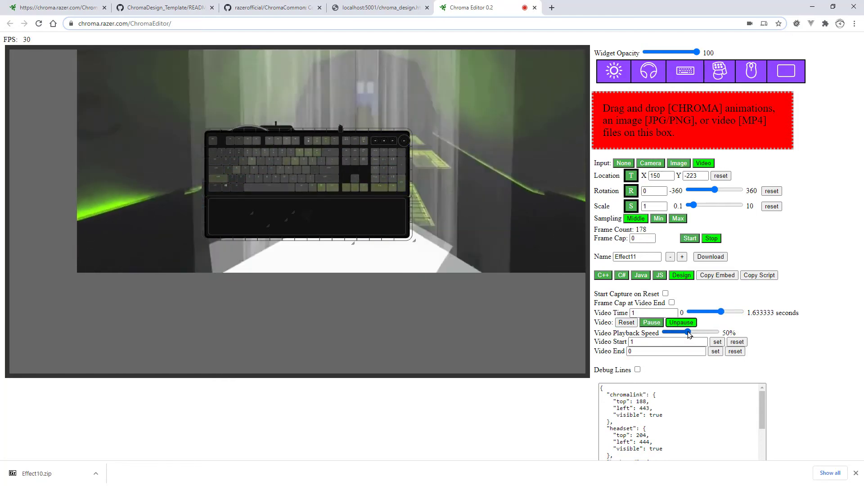
click(683, 333)
click(666, 334)
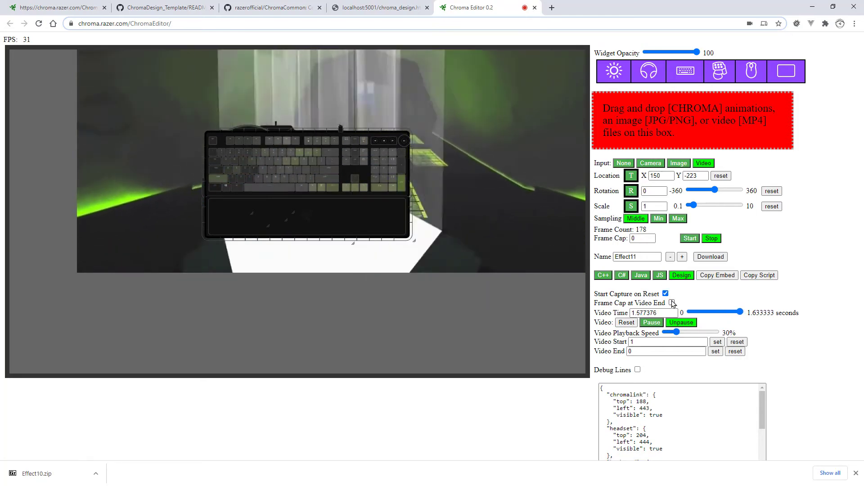
Capture the reactor video with Frame Cap at Video End enabled and download it as Effect11.zip into the animations folder
click(672, 303)
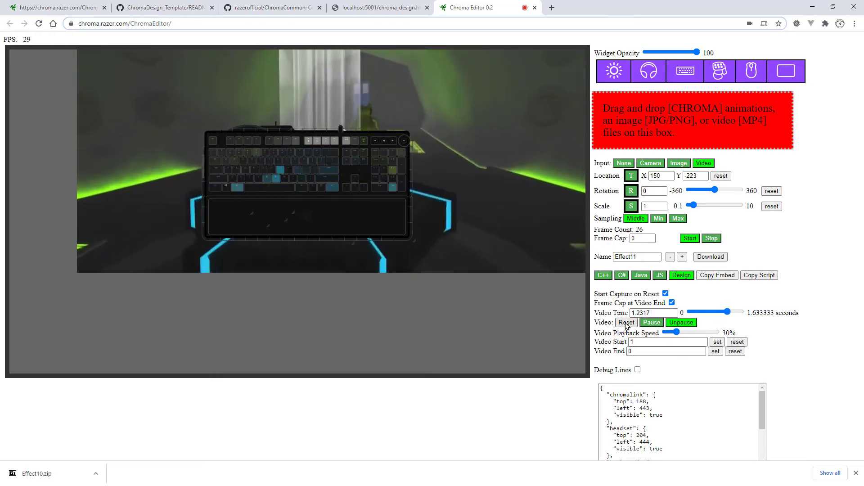
click(626, 323)
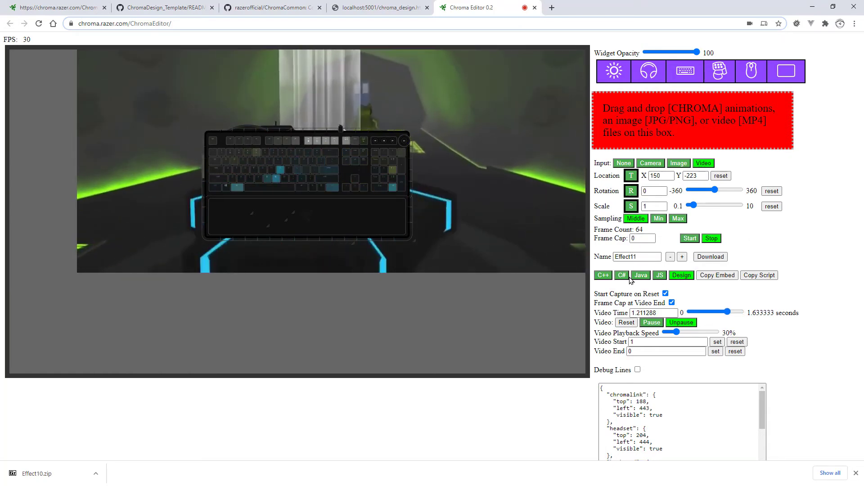
click(711, 257)
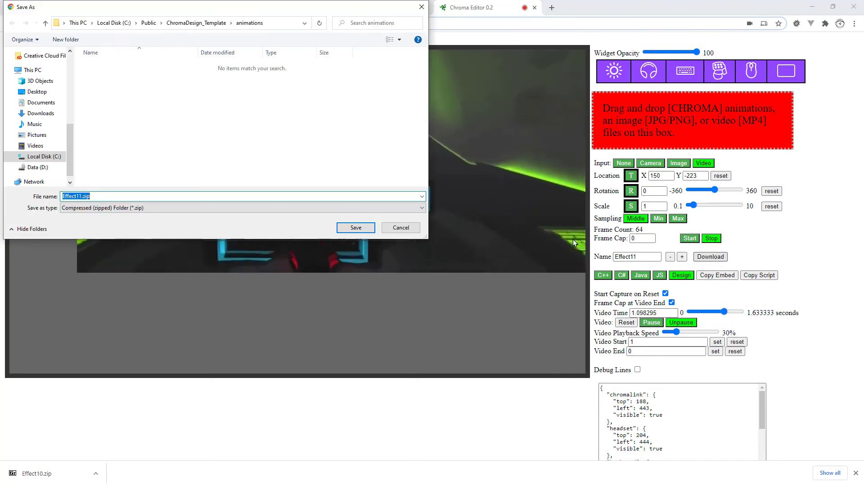
click(360, 231)
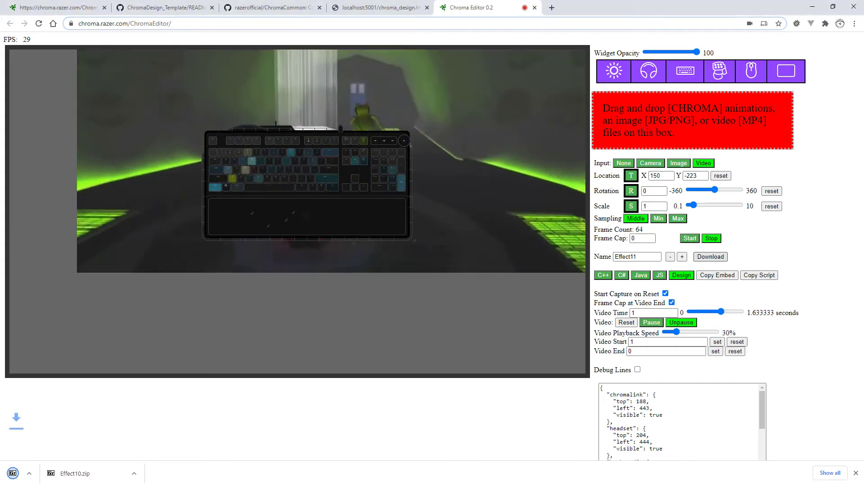
Extract Effect11.zip directly into the animations folder and delete the archive
key(alt+Tab)
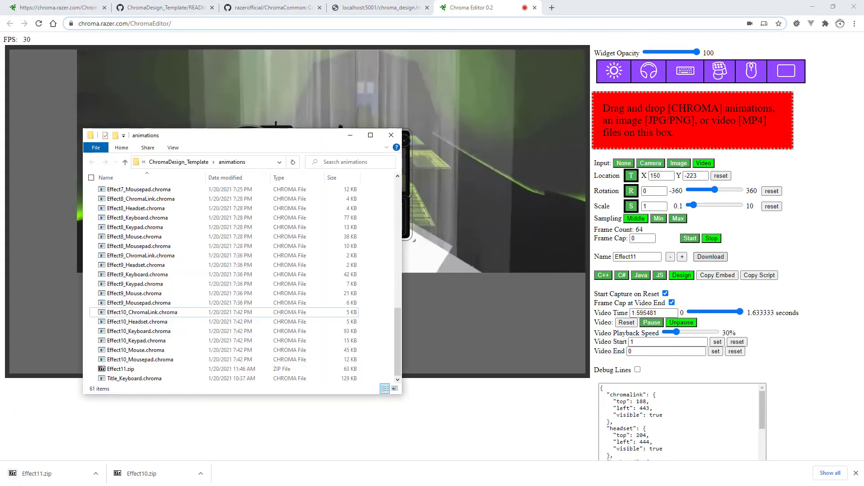
right_click(127, 369)
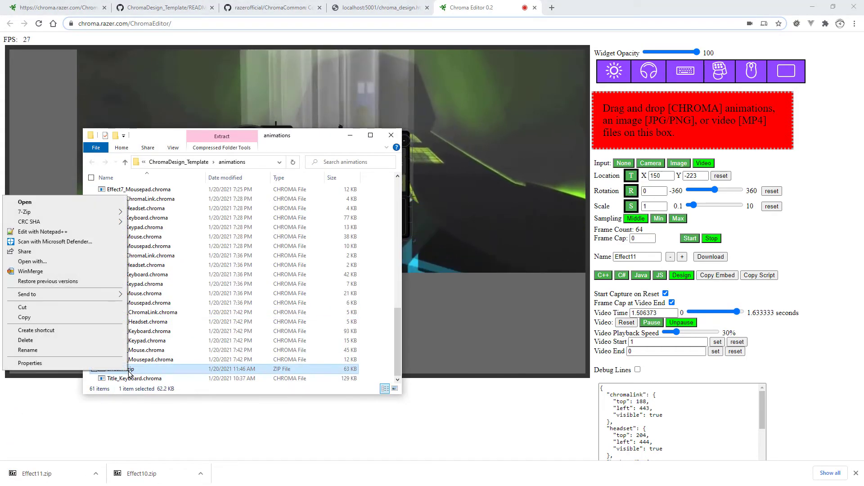
mouse_move(53, 216)
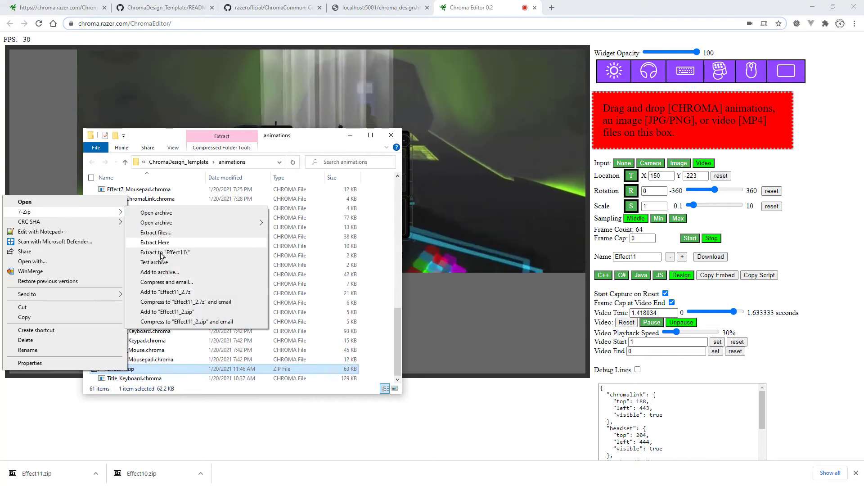
click(173, 244)
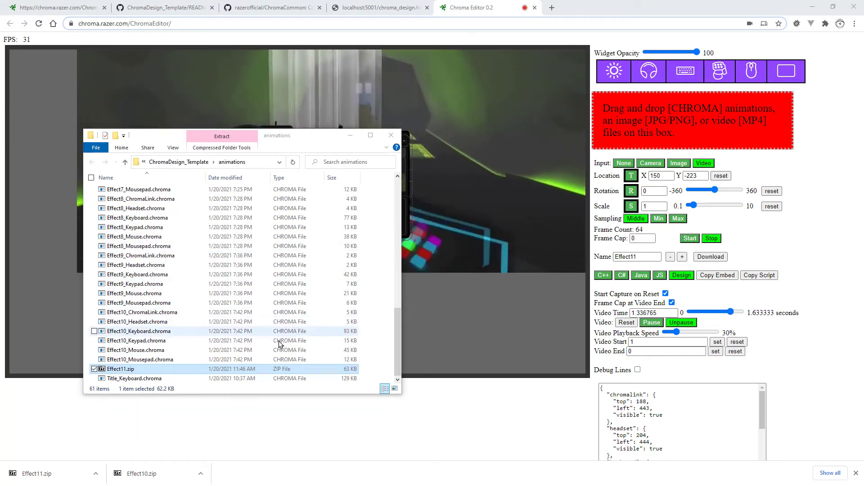
click(136, 342)
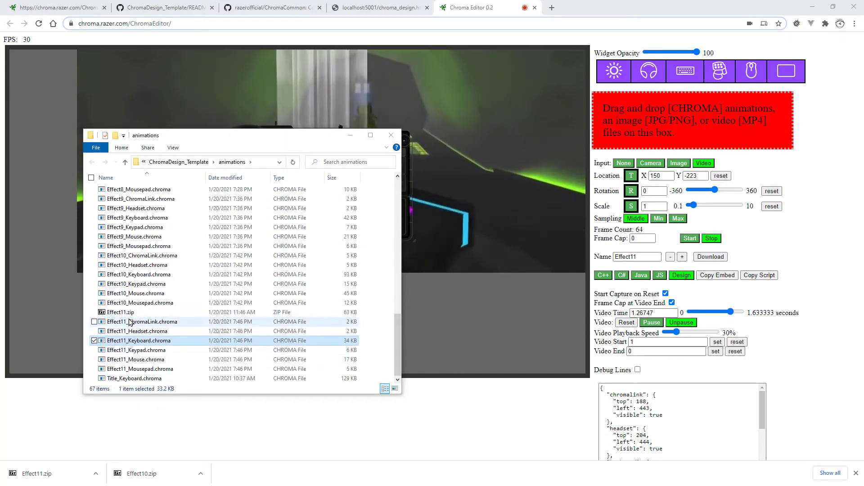
click(129, 315)
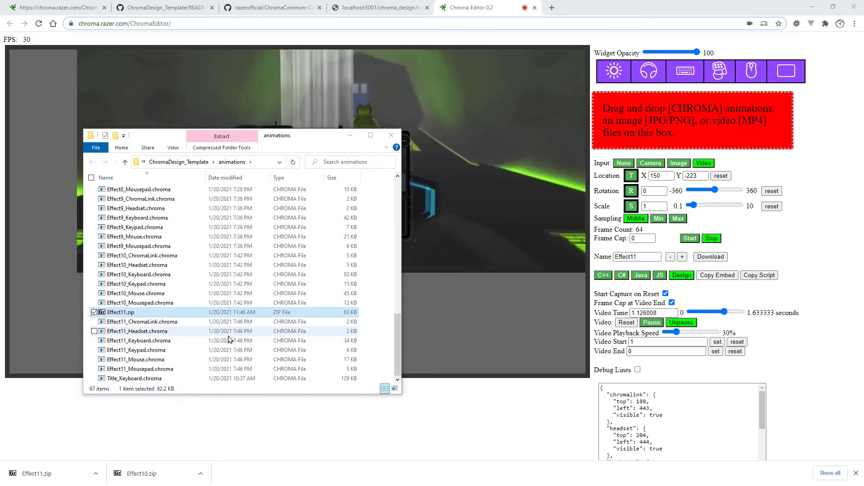
key(Delete)
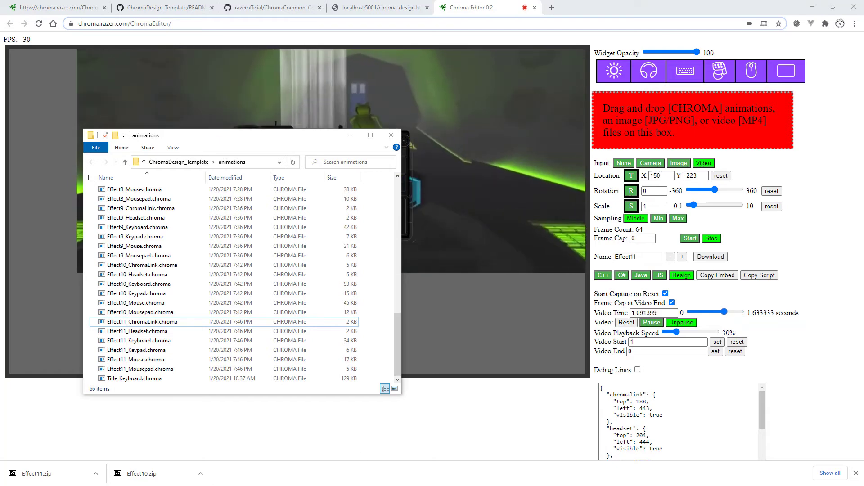
Reload chroma_design.html in the browser and check the Reactor animation
click(384, 10)
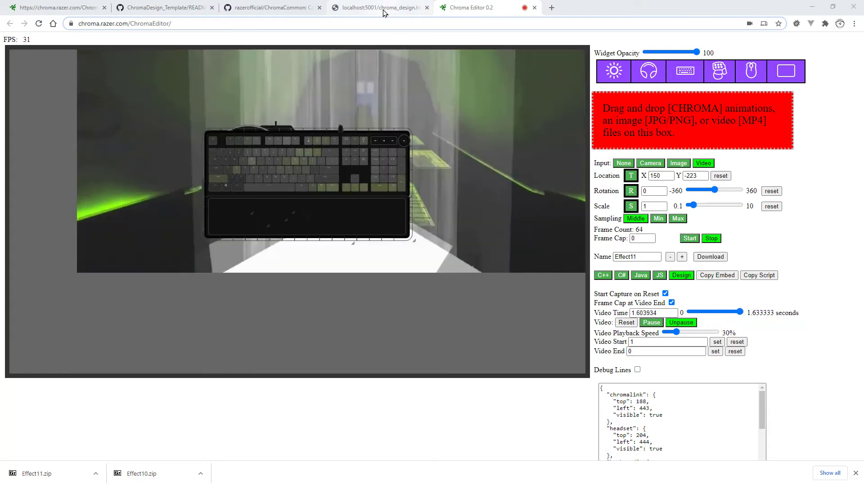
click(384, 10)
key(F5)
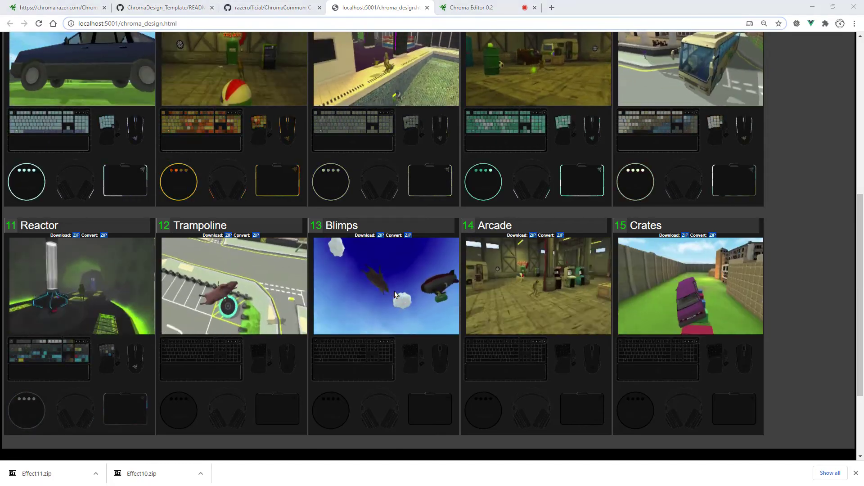
In Atom, add ChromaAnimation.duplicateMirrorFrames(baseLayer); after the reduceFrames calls in the Effect11 Keypad and Mouse handlers
key(alt+Tab)
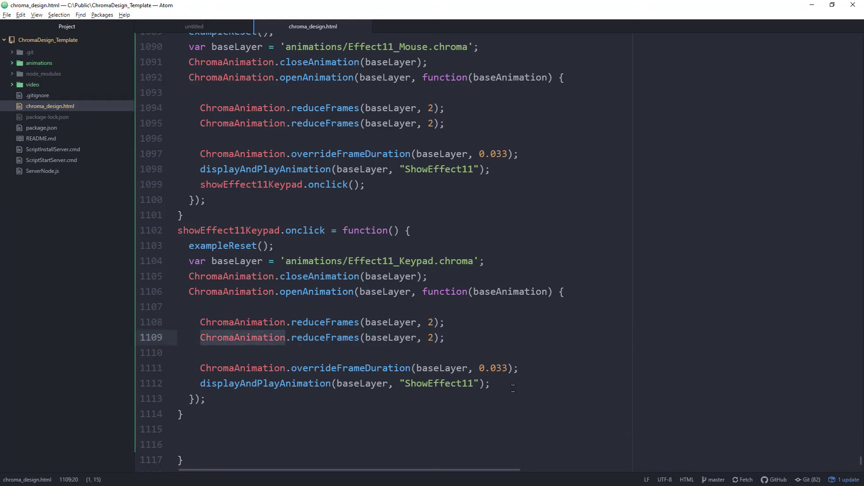
key(End)
key(Return)
key(Return)
text(ChromaAnimation)
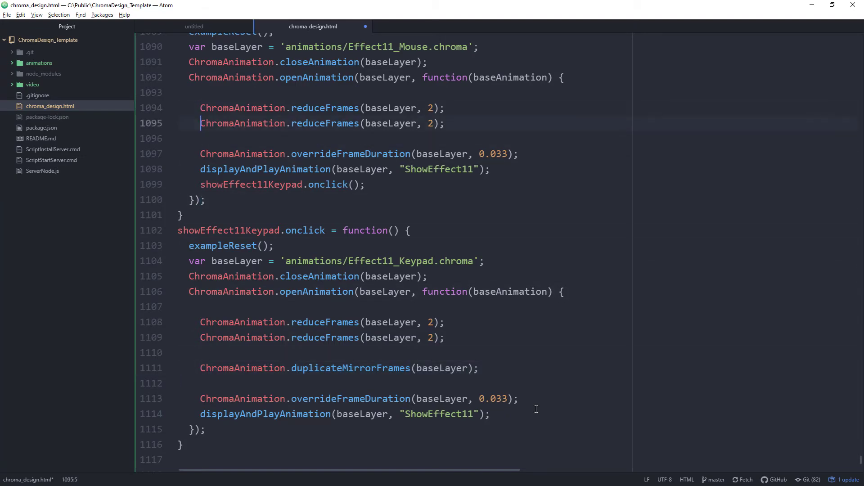
key(End)
key(Return)
key(Return)
Add ChromaAnimation.duplicateMirrorFrames(baseLayer); after the reduceFrames calls in the Effect11 Mousepad handler
key(Up)
key(Up)
key(Up)
key(Up)
key(Up)
key(Up)
key(Up)
key(Up)
key(Up)
key(Up)
key(Up)
key(Up)
key(Up)
key(Up)
key(Up)
key(Up)
key(End)
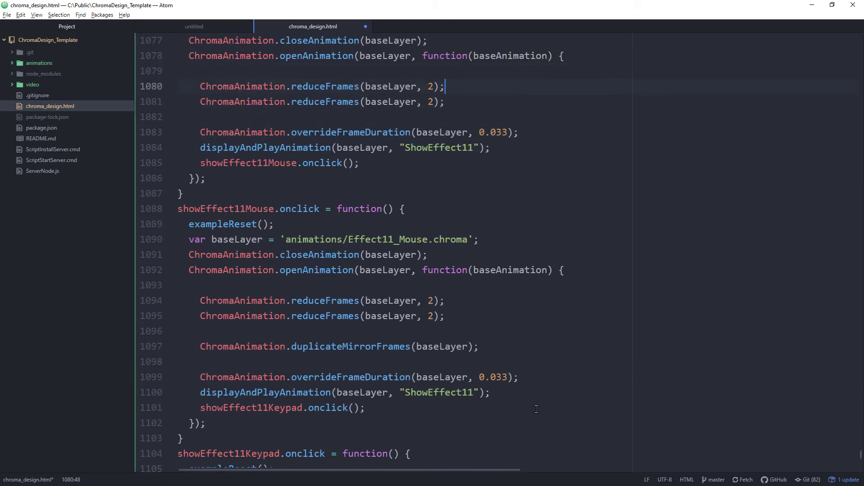
text(ChromaAnimation.duplicateMirrorFrames(baseLayer);)
Add ChromaAnimation.duplicateMirrorFrames(baseLayer); after the reduceFrames calls in the Effect11 Headset handler
key(Up)
key(Up)
key(Up)
key(Up)
key(Up)
key(Up)
key(Up)
key(Up)
key(Up)
key(Up)
key(Up)
key(Up)
key(Up)
key(Up)
key(Up)
key(Up)
key(Up)
key(Up)
key(Up)
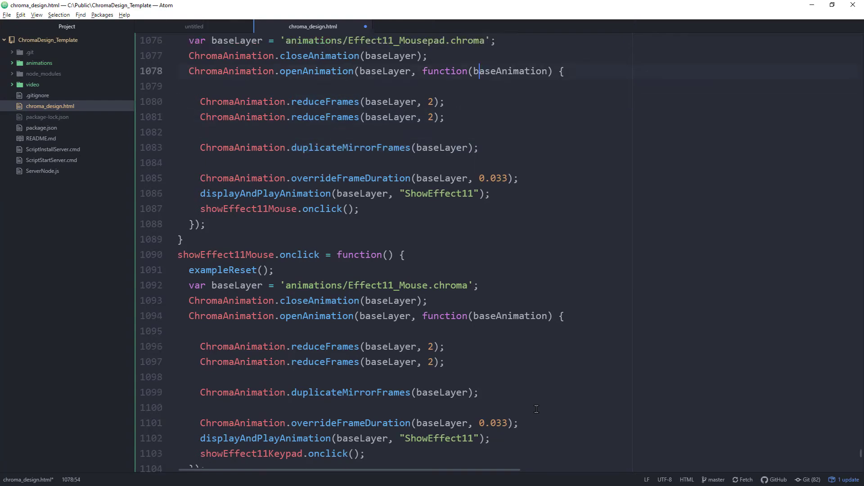
scroll(536, 409, up, 2)
text(ChromaAnimation.duplicateMirrorFrames(baseLayer);)
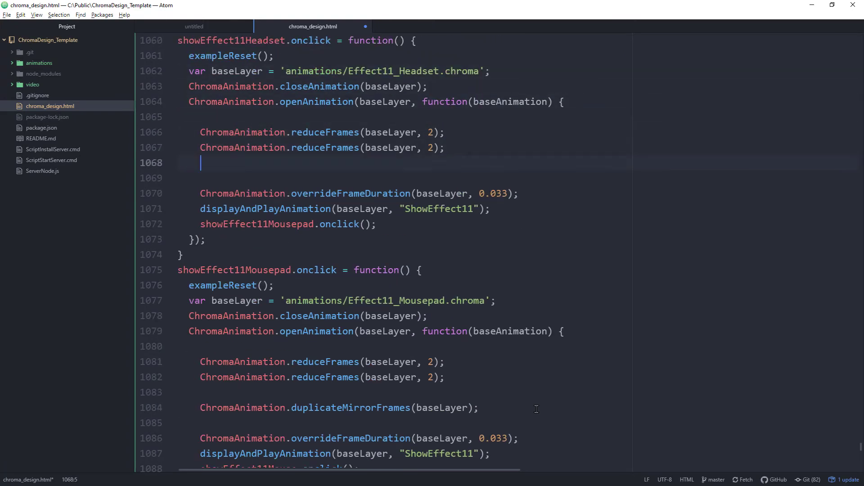
Add ChromaAnimation.duplicateMirrorFrames(baseLayer); after the reduceFrames calls in the Effect11 ChromaLink handler
key(Up)
key(Up)
key(Up)
key(Up)
key(Up)
key(Up)
key(Up)
key(Up)
key(Up)
key(Up)
key(Up)
key(Up)
key(Up)
key(Up)
key(Up)
key(Up)
key(Up)
key(Up)
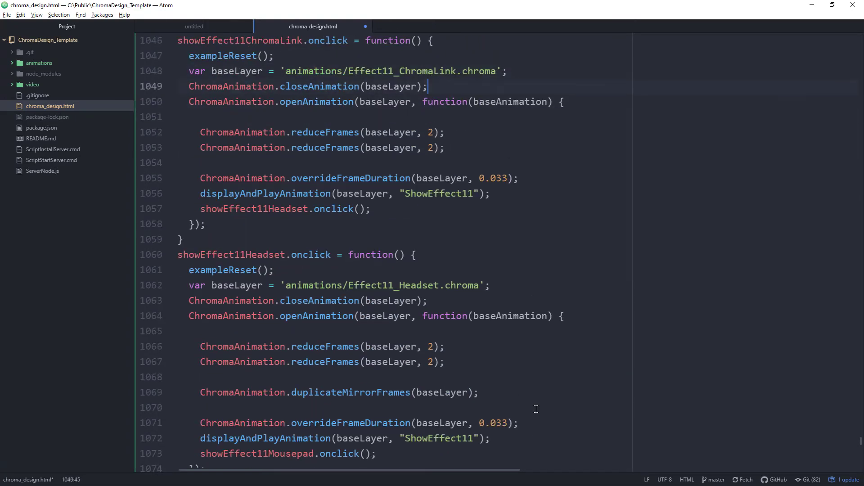
text(ChromaAnimation.duplicateMirrorFrames(baseLayer);)
Add ChromaAnimation.duplicateMirrorFrames(baseLayer); after the reduceFrames calls in the main Effect11 Keyboard handler
key(Up)
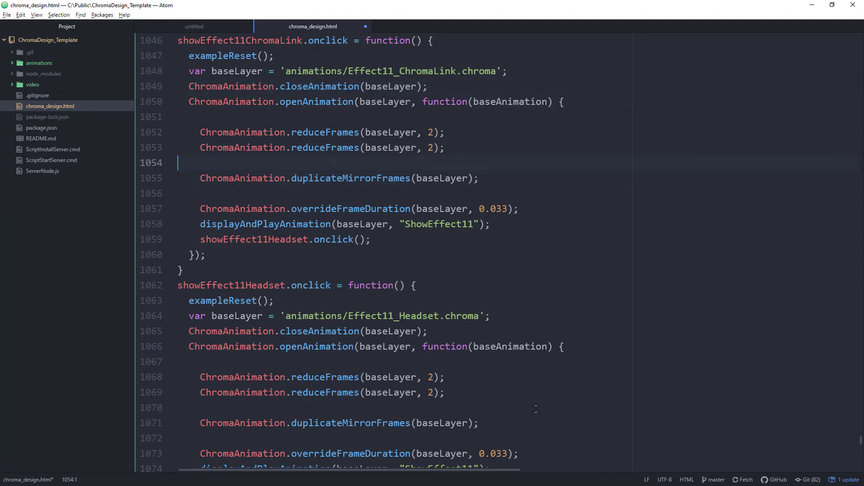
key(Up)
key(Up)
key(Up)
key(Up)
key(Up)
key(Up)
key(Up)
key(Up)
key(Up)
key(Up)
key(Up)
key(Up)
key(Up)
key(Up)
key(Up)
key(Up)
key(Up)
key(Up)
key(Up)
key(Up)
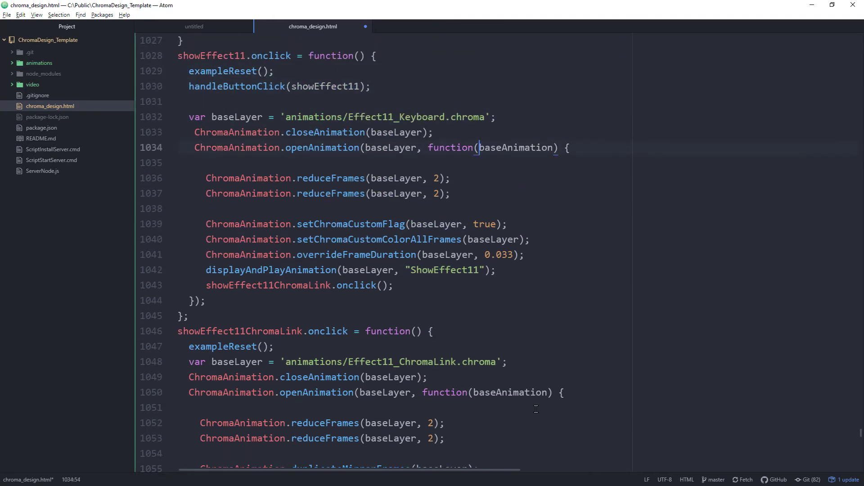
key(Return)
key(Return)
text(ChromaAnimation.duplicateMirrorFrames(baseLayer);)
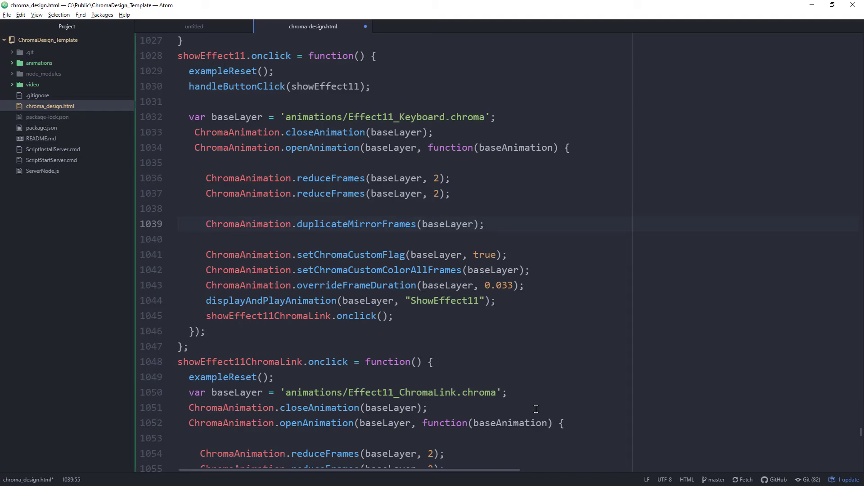
Reload the chroma_design.html page in the browser and check the mirrored Reactor animation
key(alt+Tab)
key(F5)
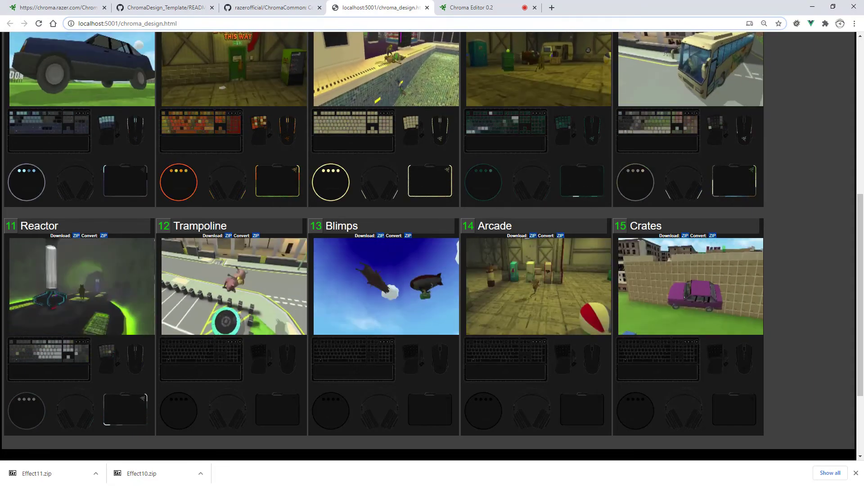
Copy the Design script for Effect12 from Chroma Editor and paste it below the Effect11 handlers in chroma_design.html
click(469, 9)
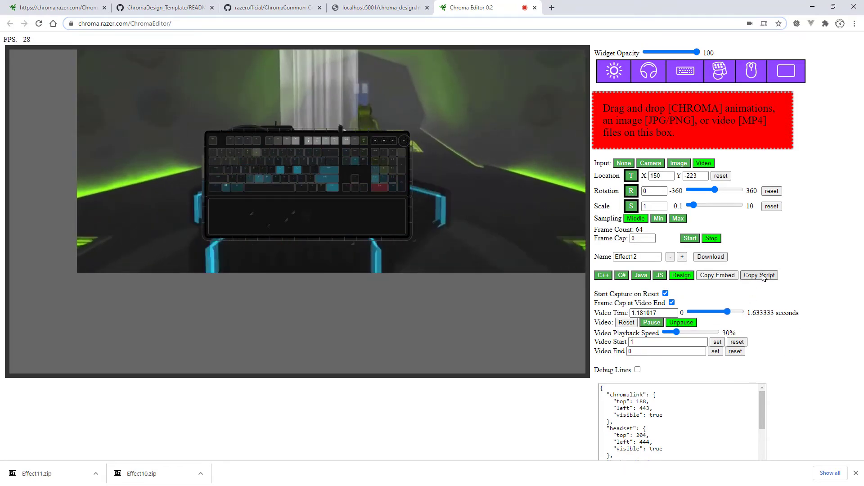
key(alt+Tab)
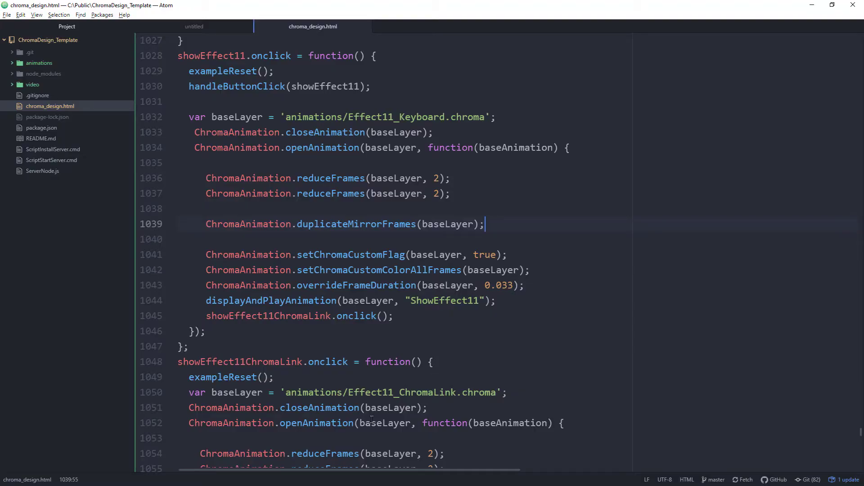
key(ctrl+End)
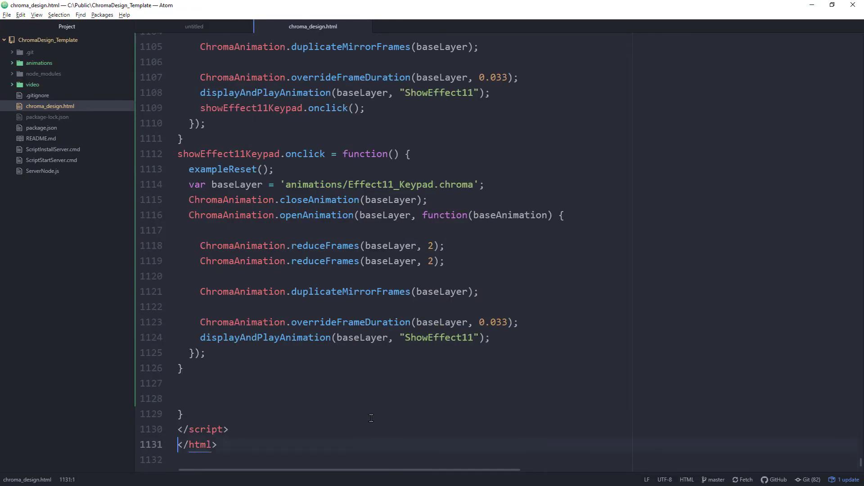
key(Return)
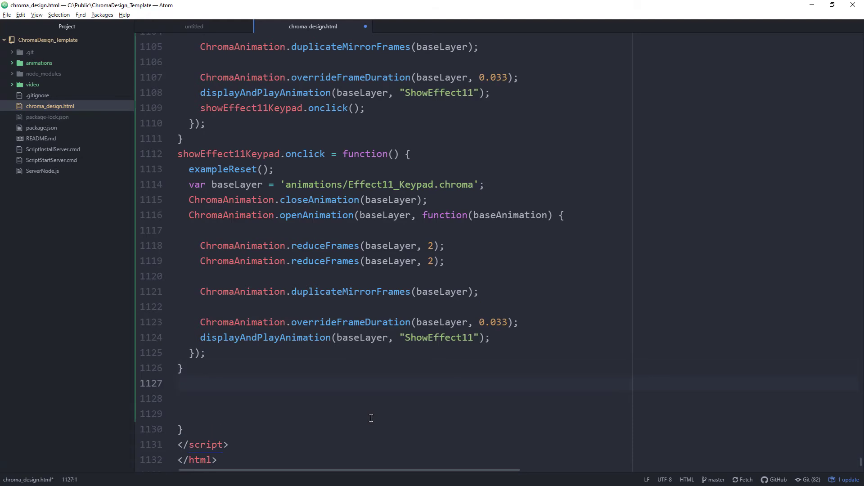
key(ctrl+v)
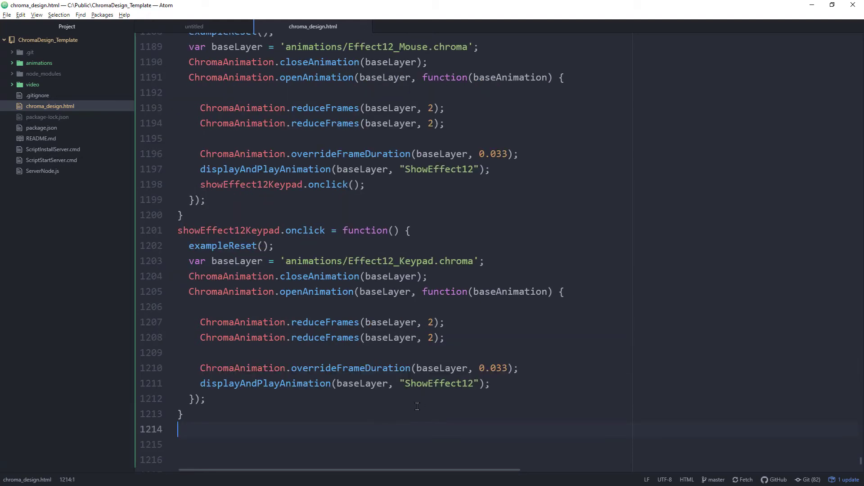
Load video_12.mp4 from the video folder into Chroma Editor as the video input
key(alt+Tab)
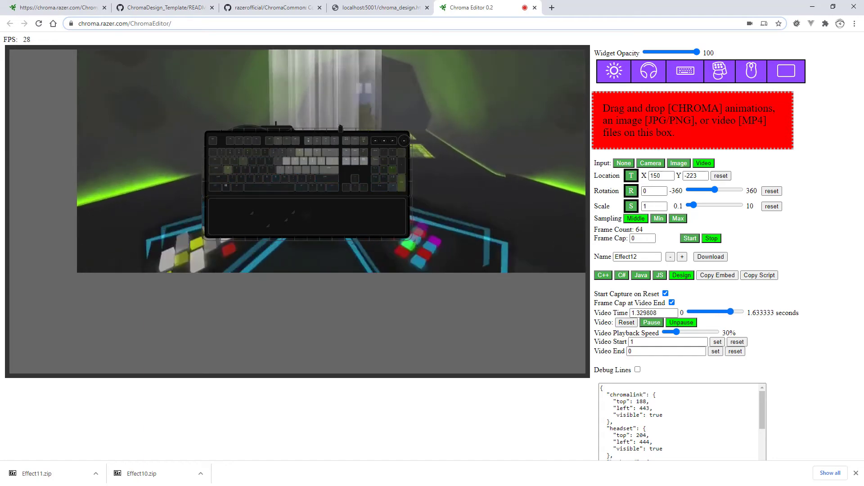
key(alt+Tab)
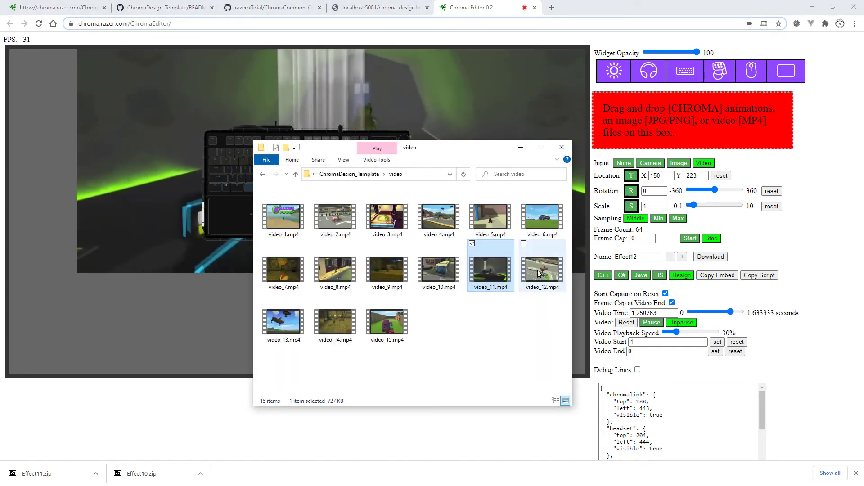
drag(690, 131, 690, 132)
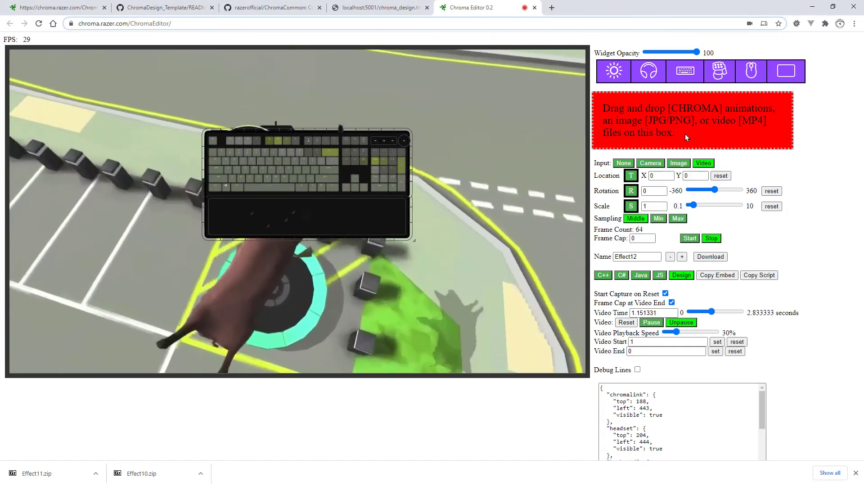
Reset the trampoline video's start to 0 and set its playback speed to 100%
click(738, 343)
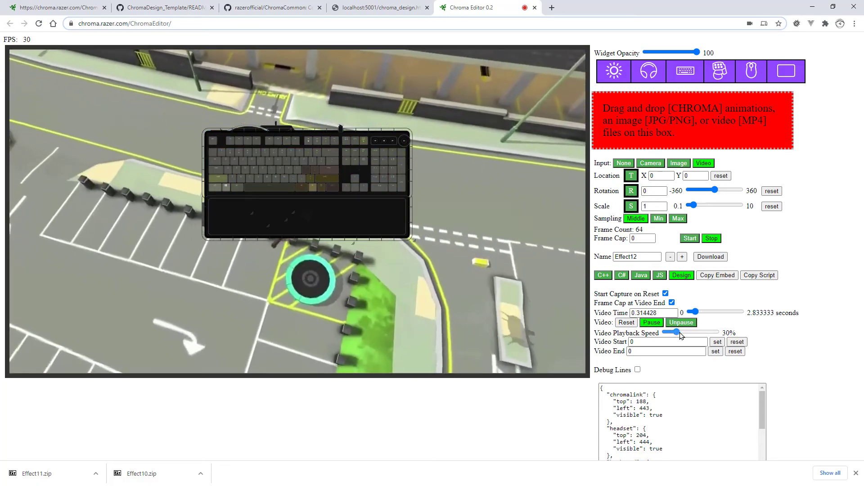
drag(696, 335, 730, 330)
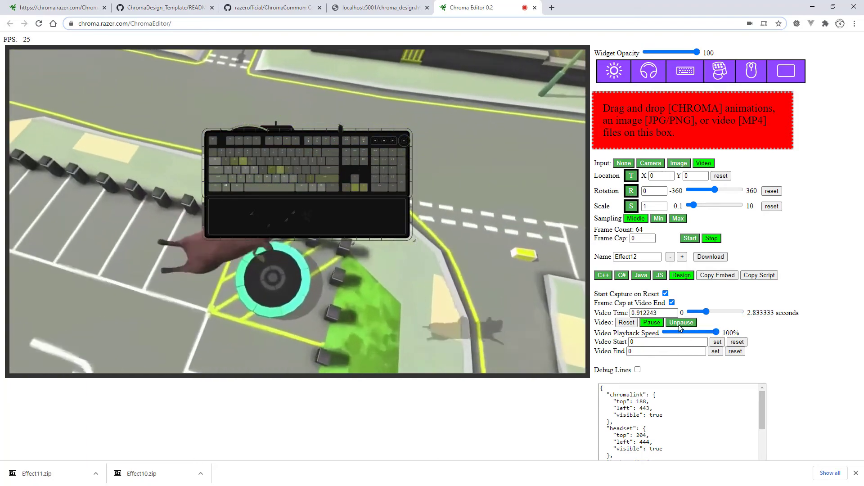
Set the trampoline video's end to 1.5 seconds and place the video at X -335, Y -511 with scale 1.55
click(678, 324)
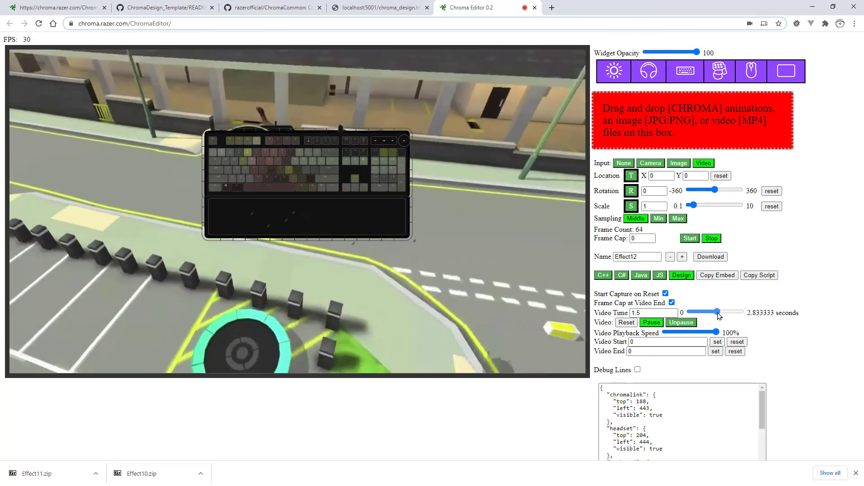
mouse_move(719, 316)
mouse_down()
mouse_move(699, 316)
mouse_move(718, 316)
mouse_up()
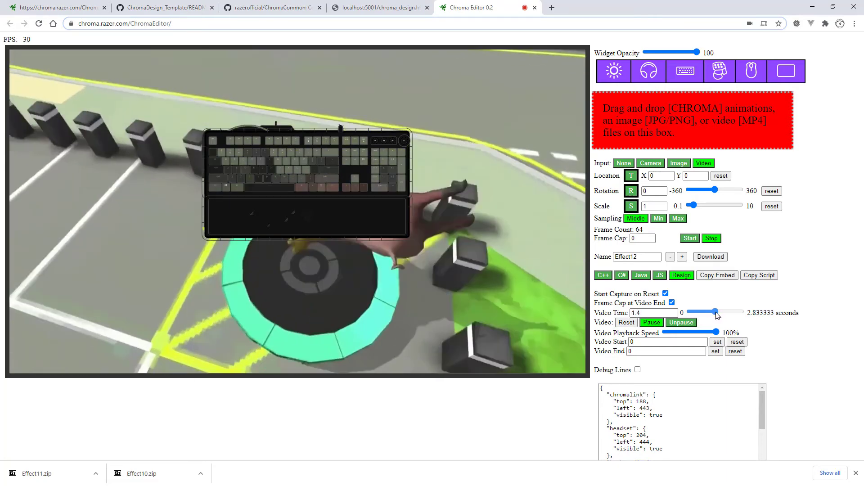
drag(718, 316, 719, 316)
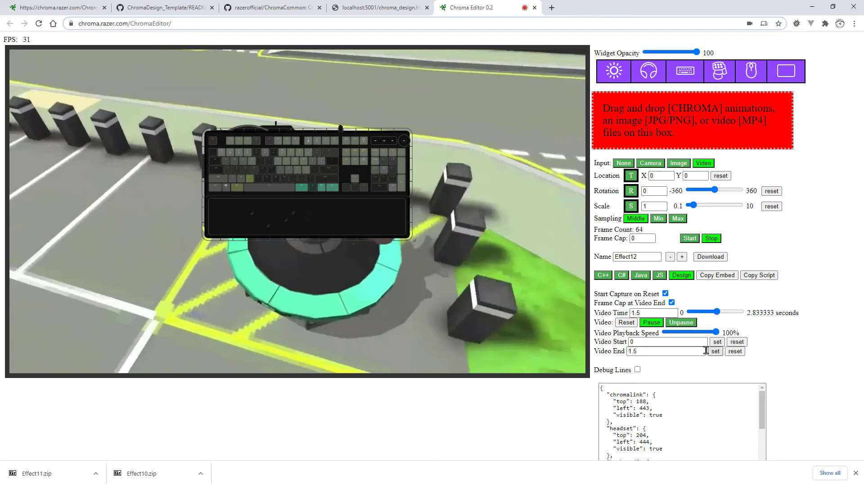
click(679, 323)
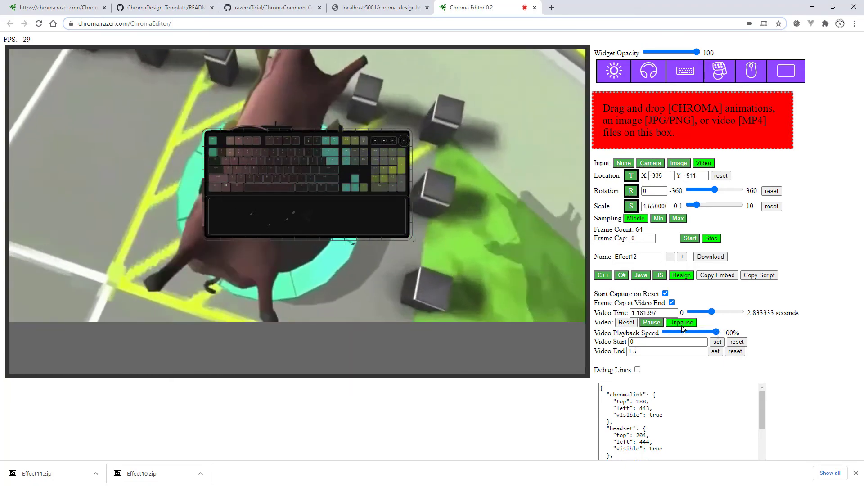
Restart the video to capture the Effect12 frames and download the animation as Effect12.zip into the animations folder
click(626, 323)
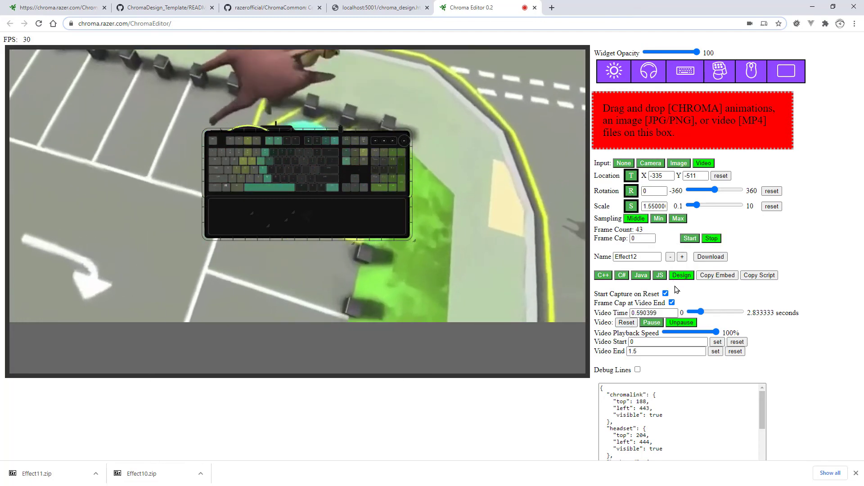
click(710, 257)
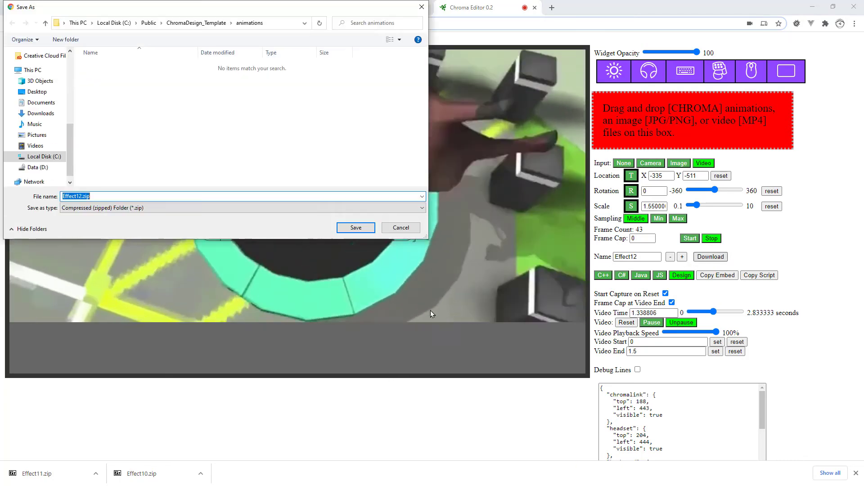
click(361, 227)
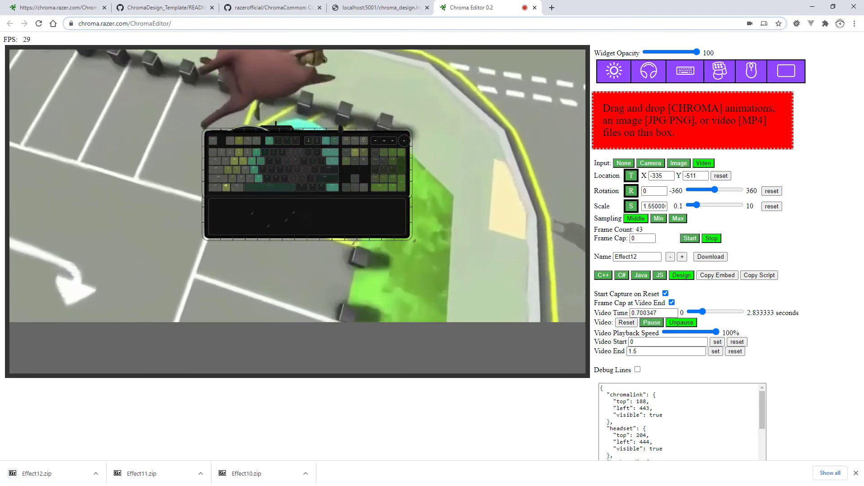
Extract Effect12.zip directly into the animations folder in File Explorer and delete the archive
key(alt+Tab)
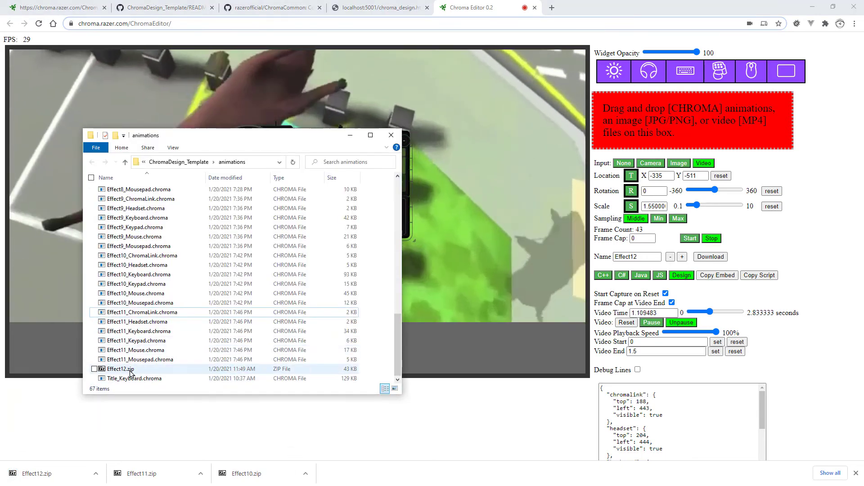
right_click(130, 370)
mouse_move(36, 210)
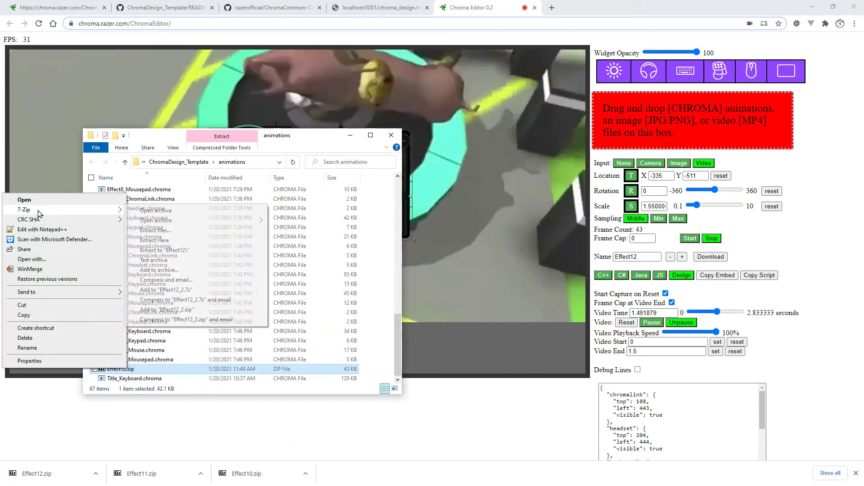
click(131, 250)
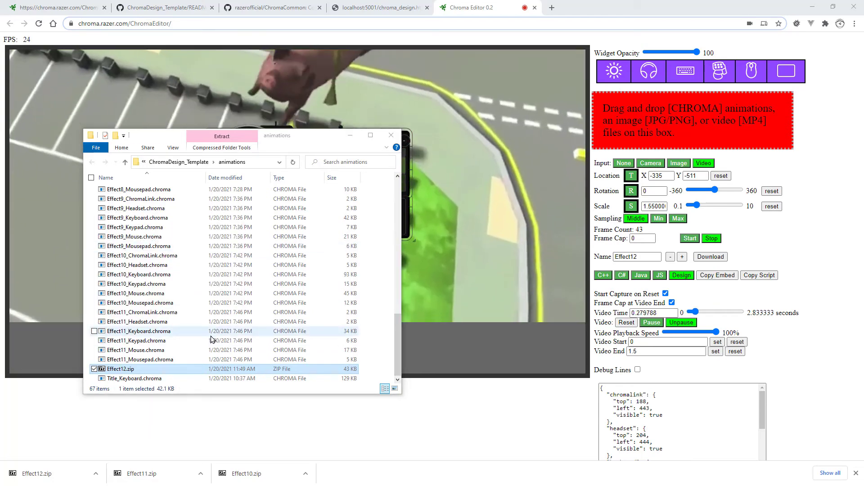
click(126, 321)
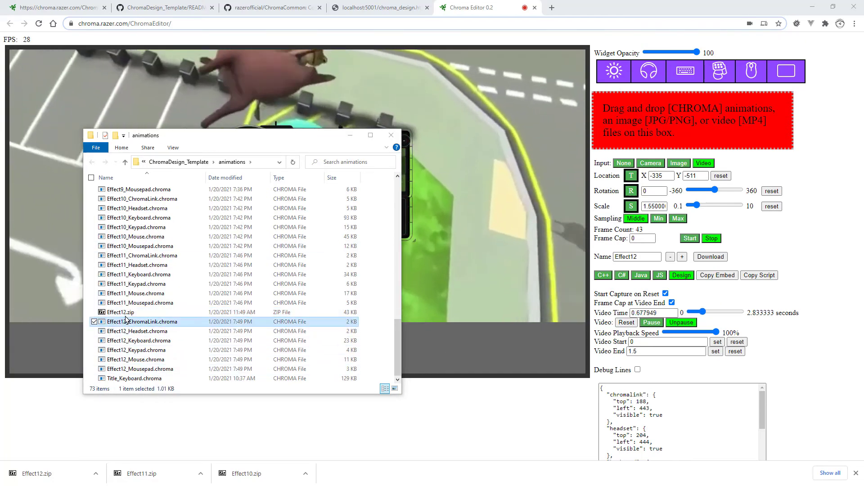
click(121, 313)
key(Delete)
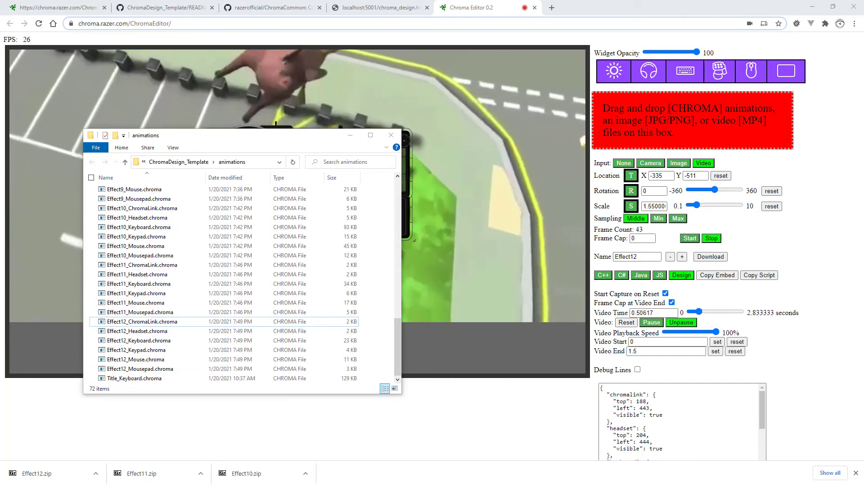
In Atom, add ChromaAnimation.duplicateMirrorFrames(baseLayer); after the reduceFrames calls in the main showEffect12 keyboard handler
key(alt+Tab)
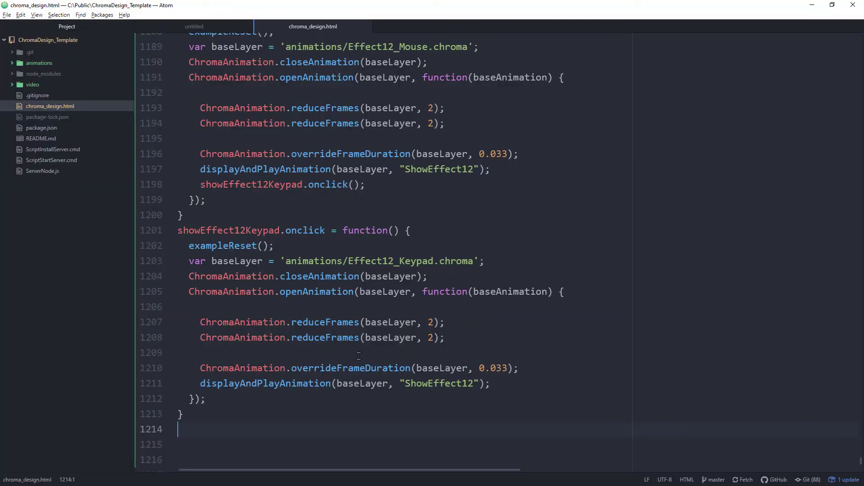
scroll(358, 355, up, 3)
scroll(358, 355, up, 12)
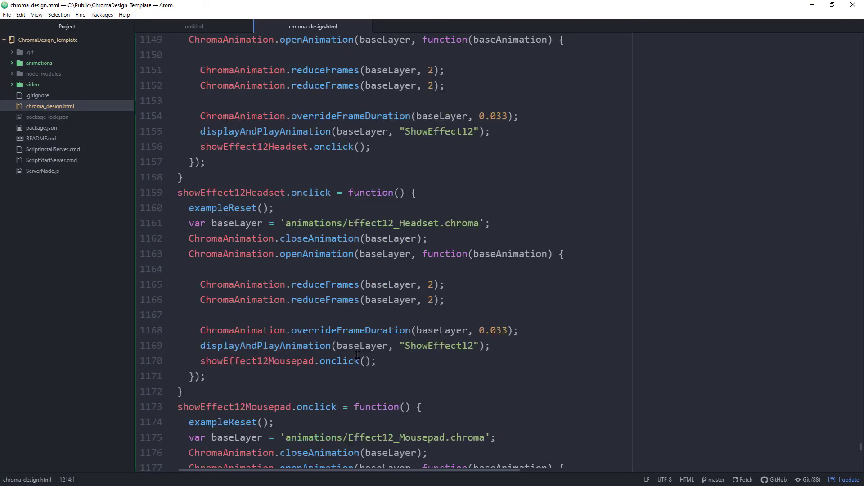
scroll(410, 242, up, 4)
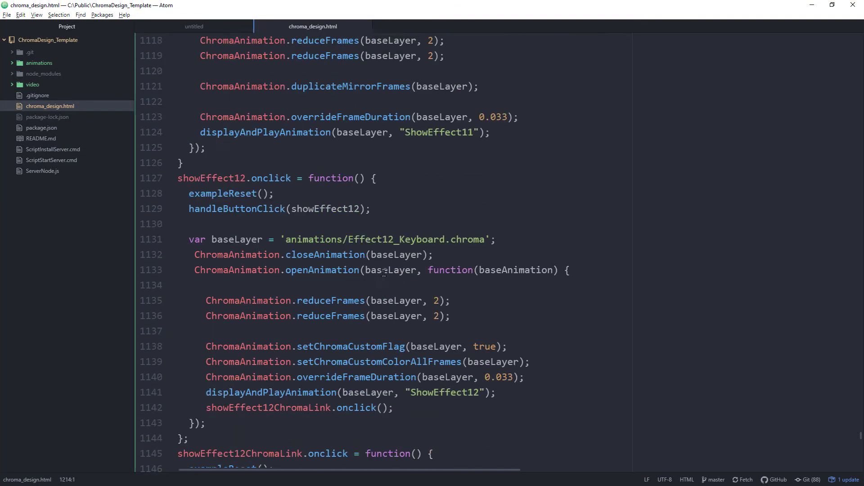
click(550, 207)
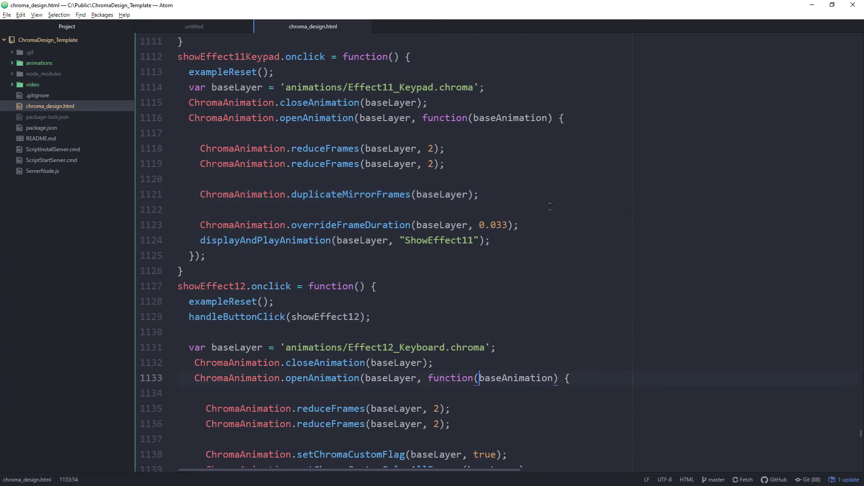
key(Return)
key(Return)
text(ChromaAnimation.duplicateMirrorFrames(baseLayer);)
Add ChromaAnimation.duplicateMirrorFrames(baseLayer); after the reduceFrames calls in the showEffect12ChromaLink handler
key(Down)
key(Down)
key(Down)
key(Down)
key(Down)
key(Down)
key(Down)
key(Down)
key(Down)
key(Down)
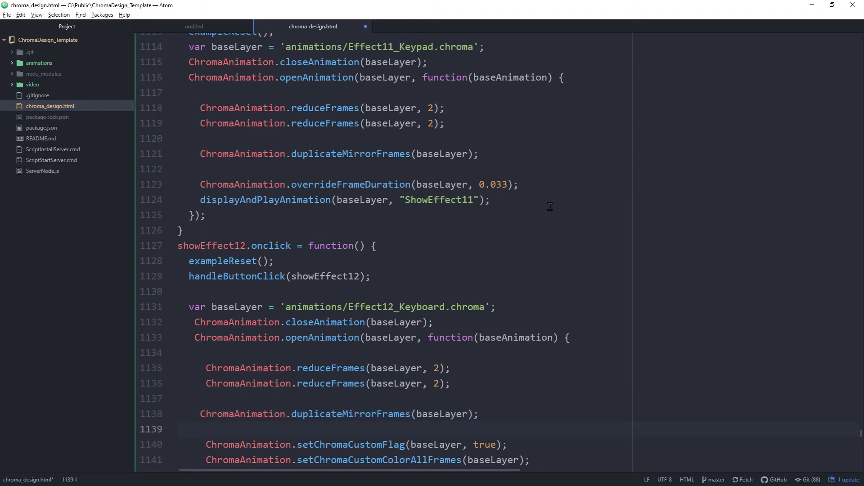
key(Down)
key(Down)
key(Down)
key(Down)
key(Down)
key(Down)
key(Return)
key(Return)
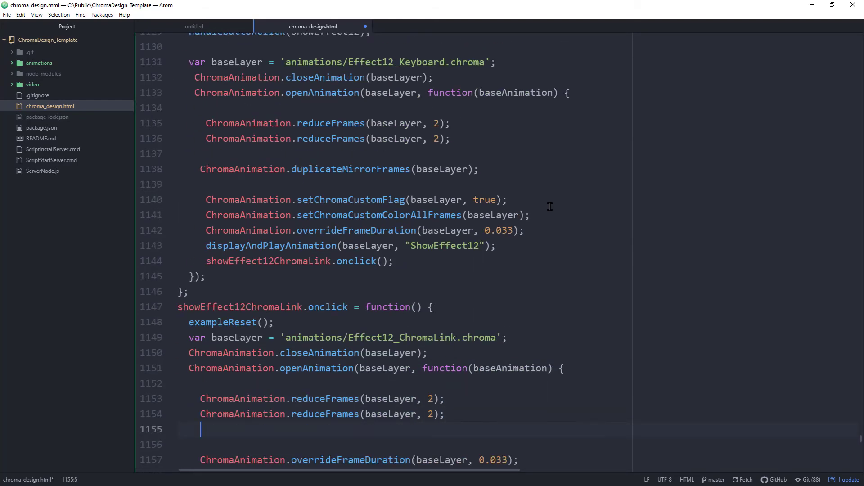
text(ChromaAnimation.duplicateMirrorFrames(baseLayer);)
Add ChromaAnimation.duplicateMirrorFrames(baseLayer); after the reduceFrames calls in the showEffect12Headset handler
key(Down)
key(Down)
key(Down)
key(Down)
key(Down)
key(Down)
key(Down)
key(Down)
key(Down)
key(Down)
key(Down)
key(Down)
key(Down)
key(Down)
key(Down)
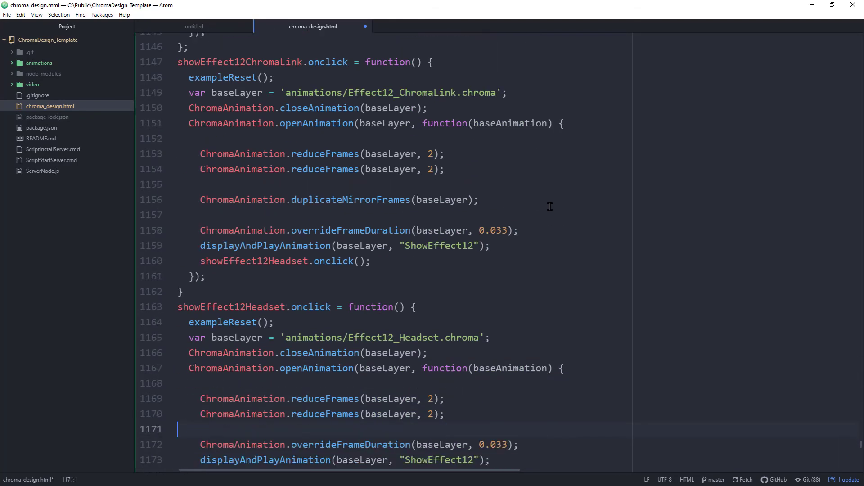
key(Return)
key(Return)
text(ChromaAnimation.duplicateMirrorFrames(baseLayer);)
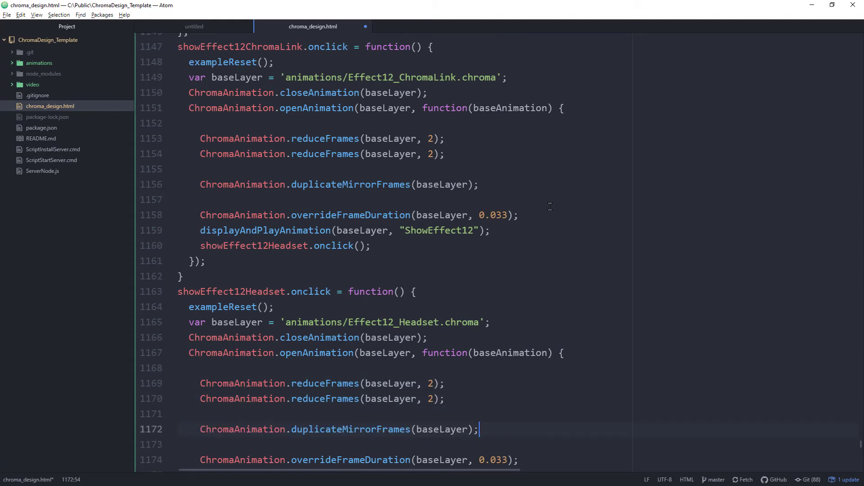
Add ChromaAnimation.duplicateMirrorFrames(baseLayer); after the reduceFrames calls in the showEffect12Mousepad handler
key(Down)
key(Down)
key(Down)
key(Down)
key(Down)
key(Down)
key(Down)
key(Down)
key(Down)
key(Down)
key(Down)
key(Down)
key(Down)
key(Down)
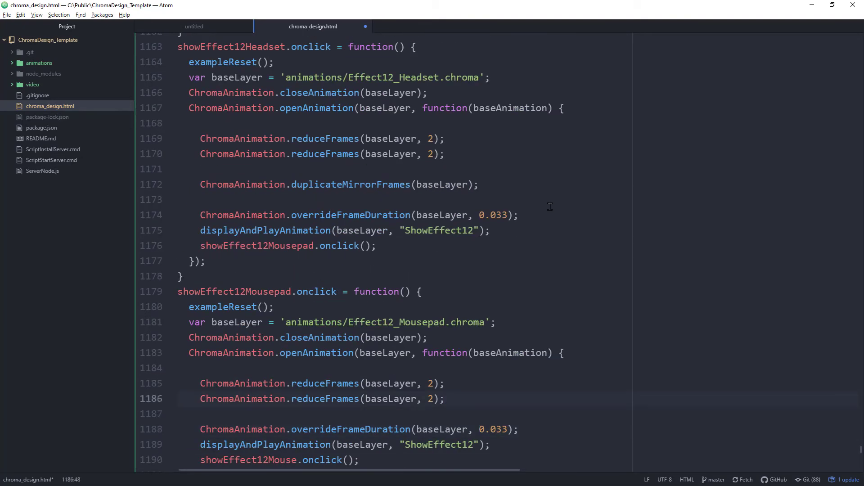
key(Return)
key(Return)
Add ChromaAnimation.duplicateMirrorFrames(baseLayer); after the reduceFrames calls in the showEffect12Mouse handler
key(Down)
key(Down)
key(Down)
key(Down)
key(Down)
key(Down)
key(Down)
key(Down)
key(Down)
key(Down)
key(Down)
key(Down)
key(Down)
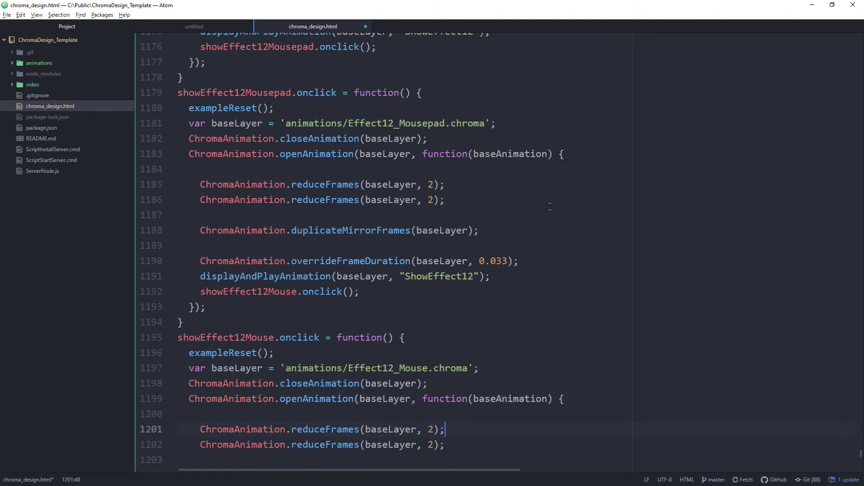
key(Return)
key(Return)
text(ChromaAnimation.duplicateMirrorFrames(baseLayer);)
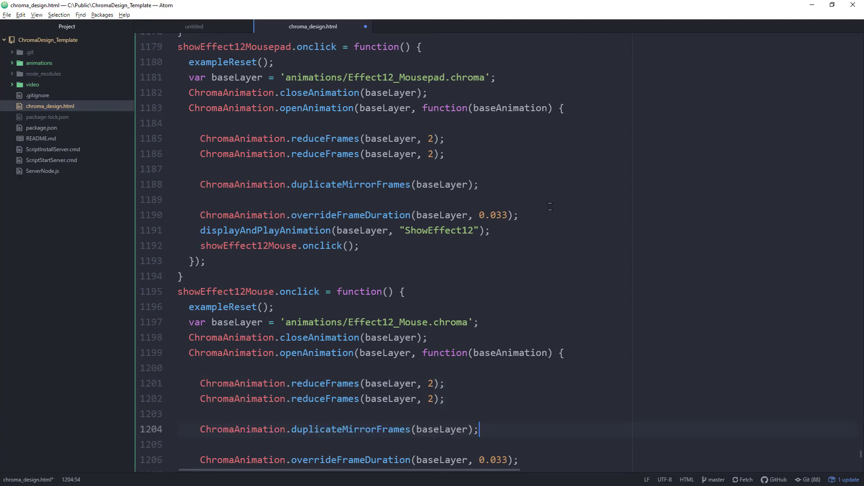
Add ChromaAnimation.duplicateMirrorFrames(baseLayer); after the reduceFrames calls in the showEffect12Keypad handler and save chroma_design.html
key(Down)
key(Down)
key(Down)
key(Down)
key(Down)
key(Down)
key(Down)
key(Down)
key(Down)
key(Down)
key(Down)
key(Down)
key(Down)
key(Down)
key(Down)
key(Down)
key(Down)
key(Down)
key(Down)
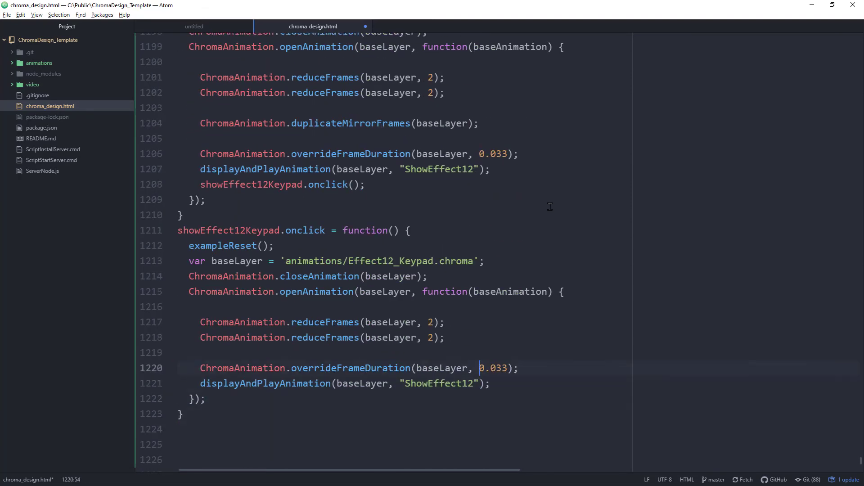
key(Return)
key(Return)
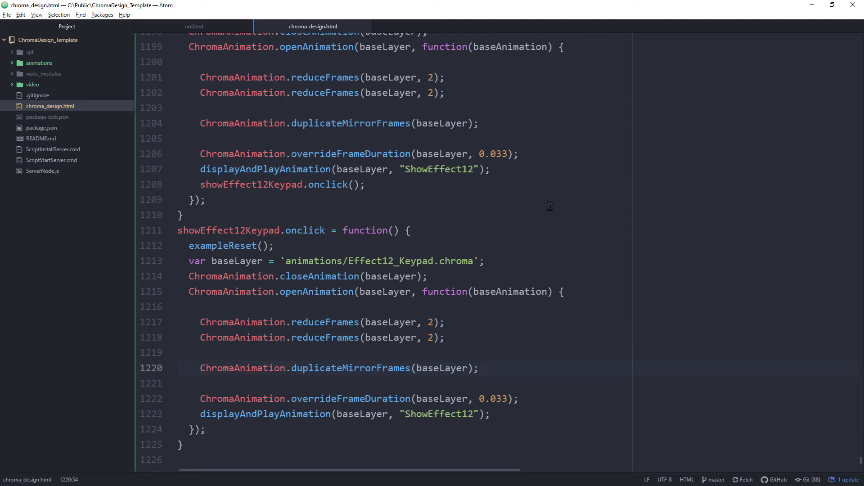
Reload the chroma_design.html page in the browser and check the Trampoline animation
scroll(547, 207, down, 2)
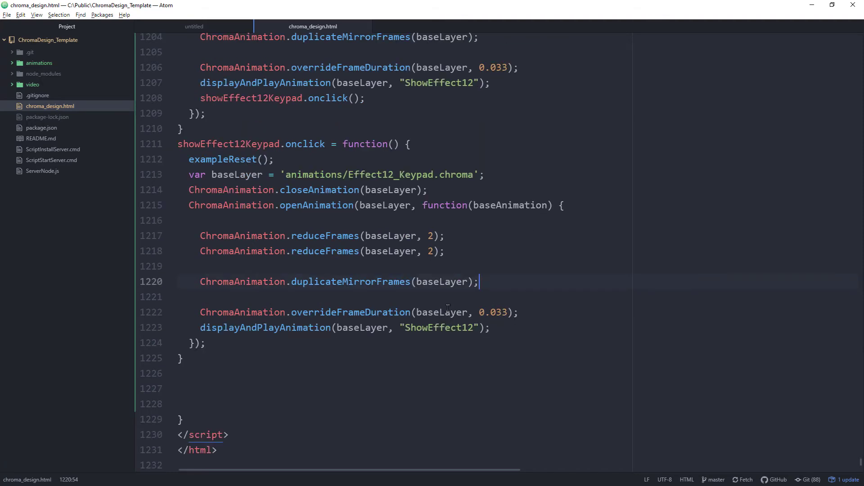
key(alt+Tab)
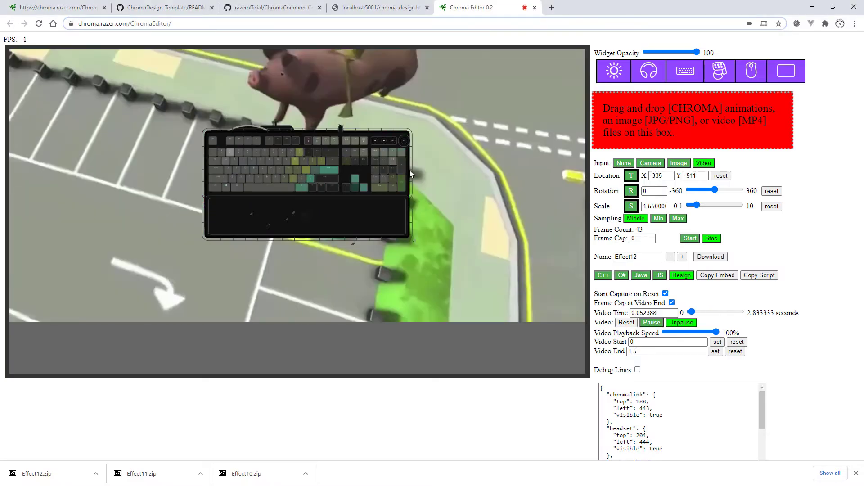
click(369, 9)
key(F5)
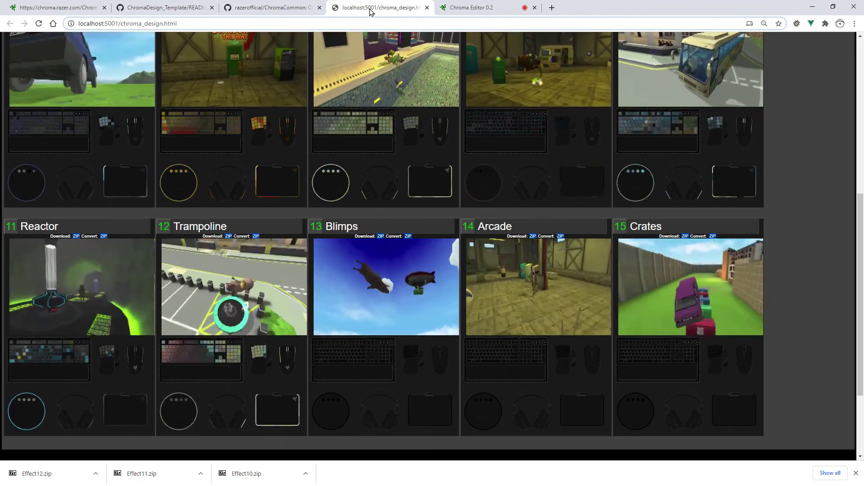
In Atom, delete the second reduceFrames(baseLayer, 2) call from the showEffect12Keypad and showEffect12Mouse handlers
key(alt+Tab)
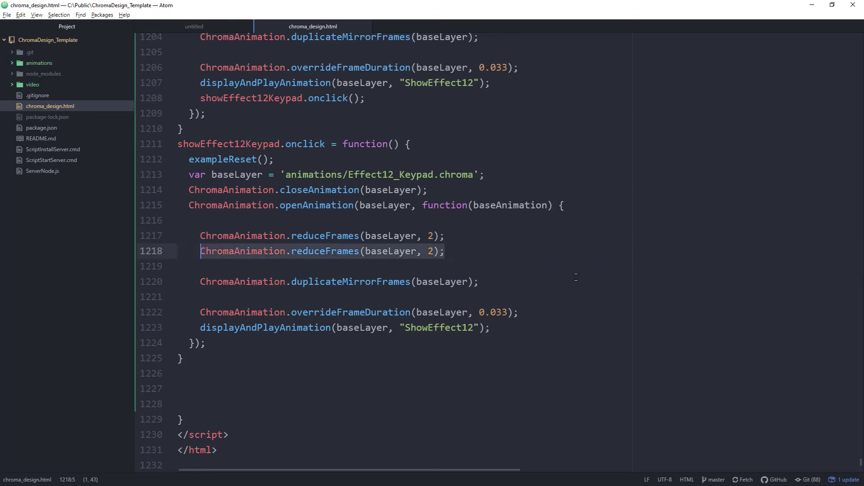
key(Delete)
key(Up)
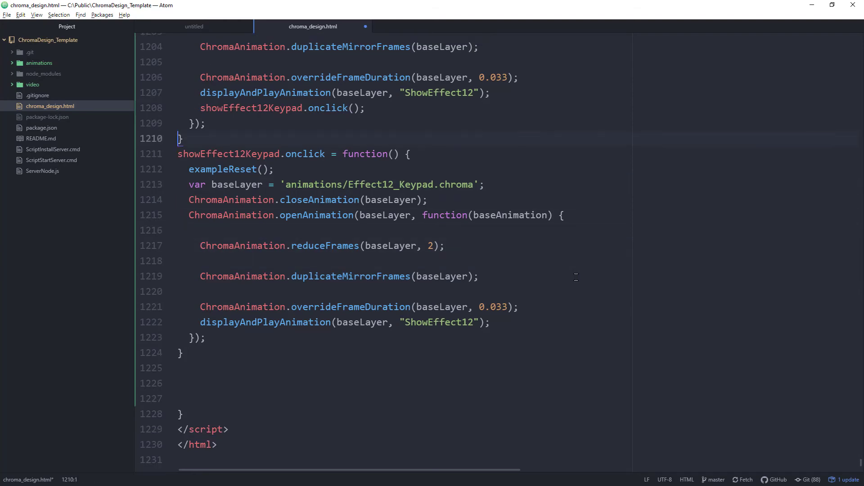
key(Up)
key(Up)
key(Up)
key(Up)
key(Up)
key(Up)
key(Up)
key(Up)
key(Up)
key(Up)
key(Up)
key(Up)
key(Up)
key(Up)
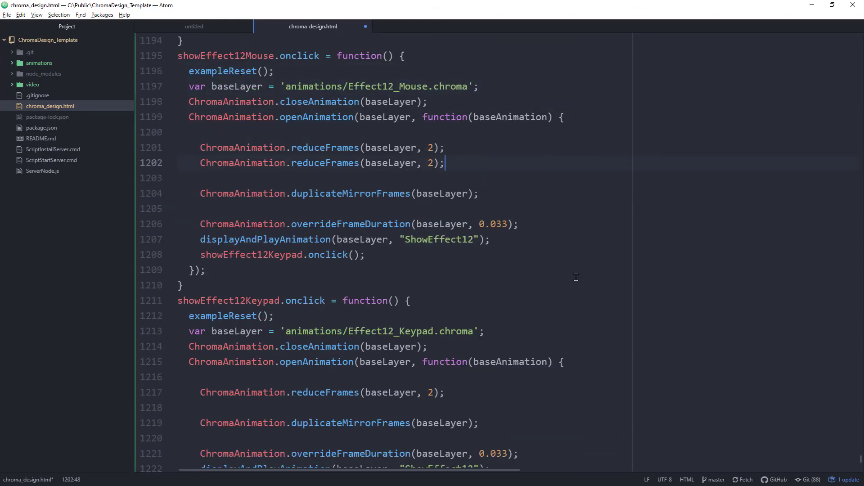
key(Delete)
Delete one of the two reduceFrames(baseLayer, 2) calls from the showEffect12Mousepad handler
key(Up)
key(Up)
key(Up)
key(Up)
key(Up)
key(Up)
key(Up)
key(Up)
key(Up)
key(Up)
key(Up)
key(Up)
key(Up)
key(Up)
key(Up)
key(Up)
key(Up)
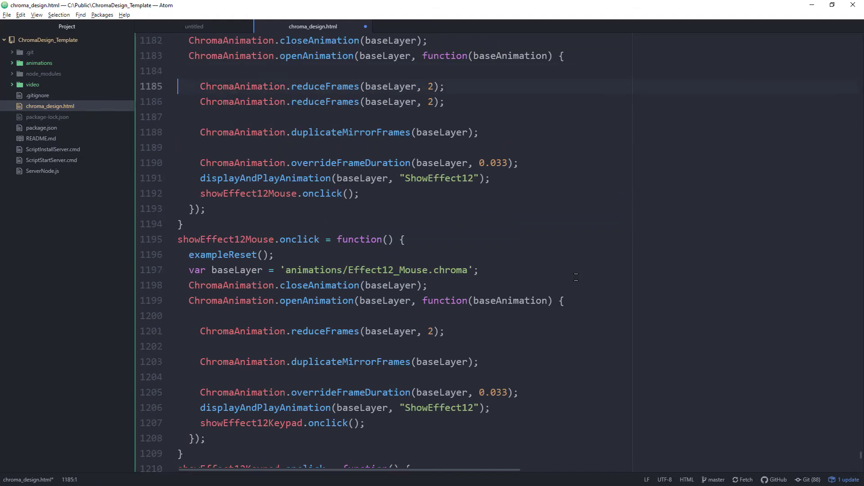
key(ctrl+shift+k)
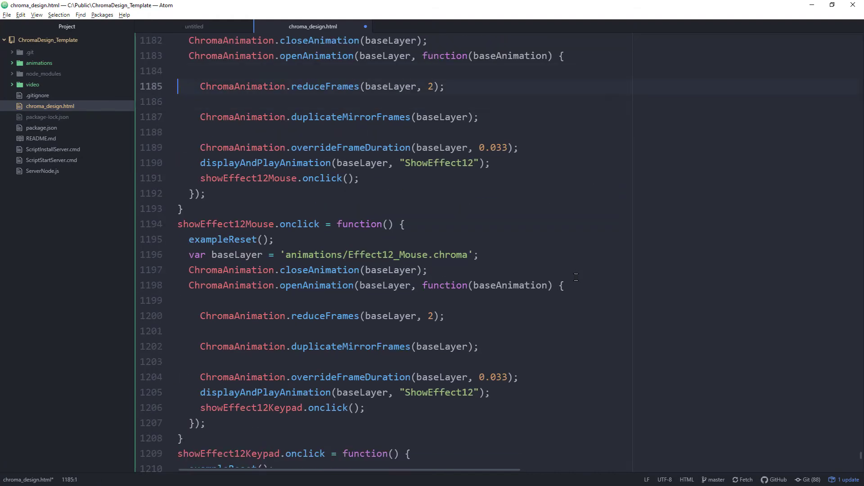
Delete the second reduceFrames(baseLayer, 2) call from the showEffect12Headset handler
key(Up)
key(Up)
key(Up)
key(Up)
key(Up)
key(Up)
key(Up)
key(Up)
key(Up)
key(Up)
key(Up)
key(Up)
key(Up)
key(Up)
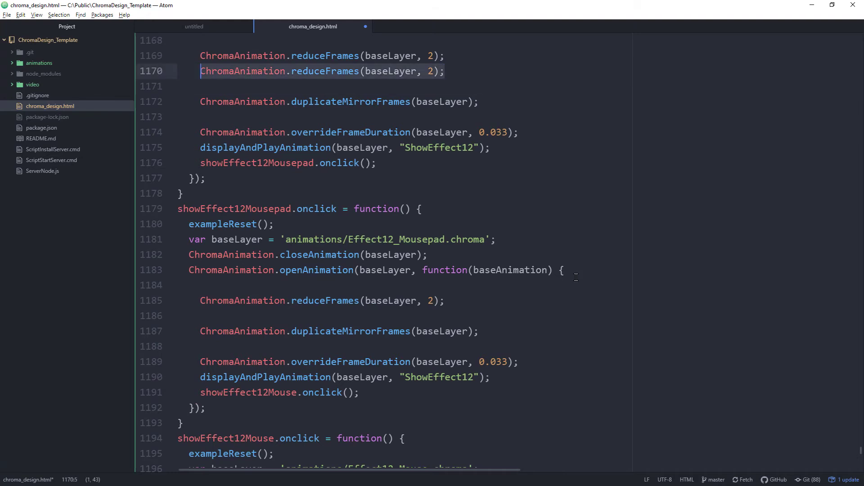
Delete the second reduceFrames(baseLayer, 2) call from the showEffect12ChromaLink handler
key(Up)
key(Up)
key(Up)
key(Up)
key(Up)
key(Up)
key(Up)
key(Up)
key(Up)
key(Up)
key(Up)
key(Up)
key(Up)
key(Up)
key(Up)
key(Up)
key(Up)
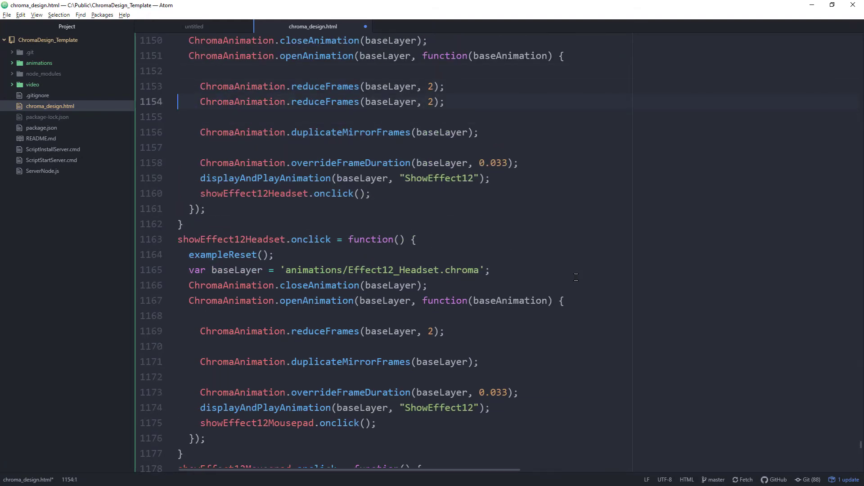
key(ctrl+shift+k)
Delete the second reduceFrames(baseLayer, 2) call from the showEffect12 keyboard handler
key(Up)
key(Up)
key(Up)
key(Up)
key(Up)
key(Up)
key(Up)
key(Up)
key(Up)
key(Up)
key(Up)
key(Up)
key(Up)
key(Up)
key(Up)
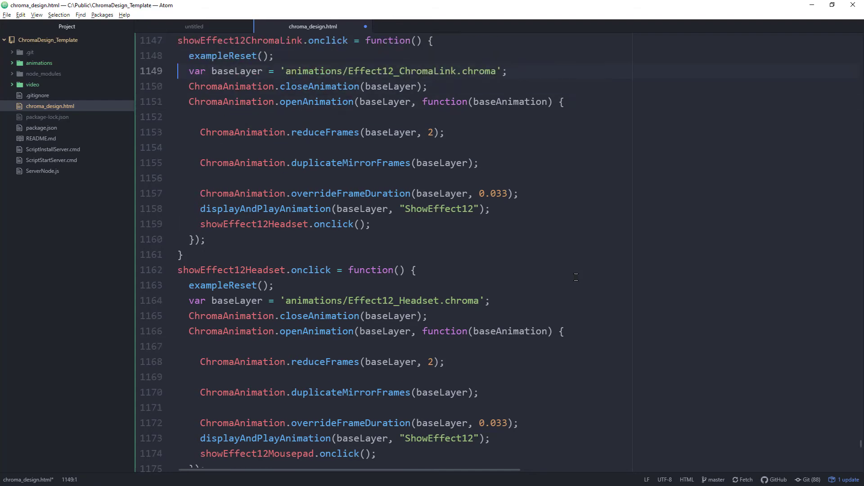
key(Up)
key(Up)
key(Up)
key(Up)
key(Up)
key(Up)
key(Up)
key(Up)
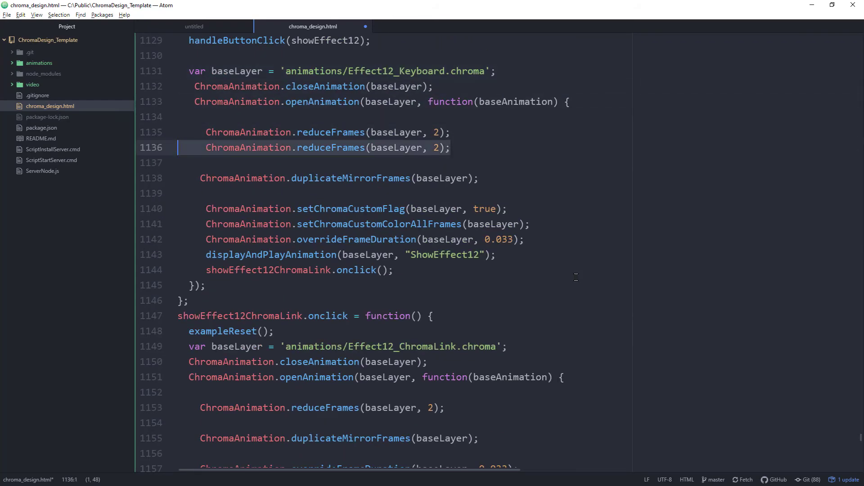
key(ctrl+shift+k)
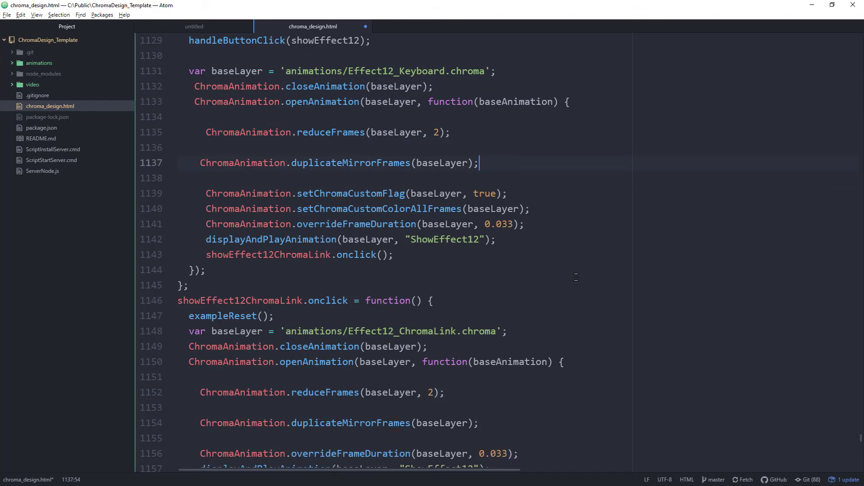
Indent the duplicateMirrorFrames(baseLayer) line in the showEffect12 keyboard handler to align with its neighbouring calls
key(Up)
key(Up)
key(Up)
key(Up)
key(Up)
key(Up)
key(Up)
key(Up)
key(Up)
key(Up)
key(Up)
key(Up)
key(Up)
key(Up)
key(Up)
key(Up)
key(Up)
key(Up)
key(Up)
key(Up)
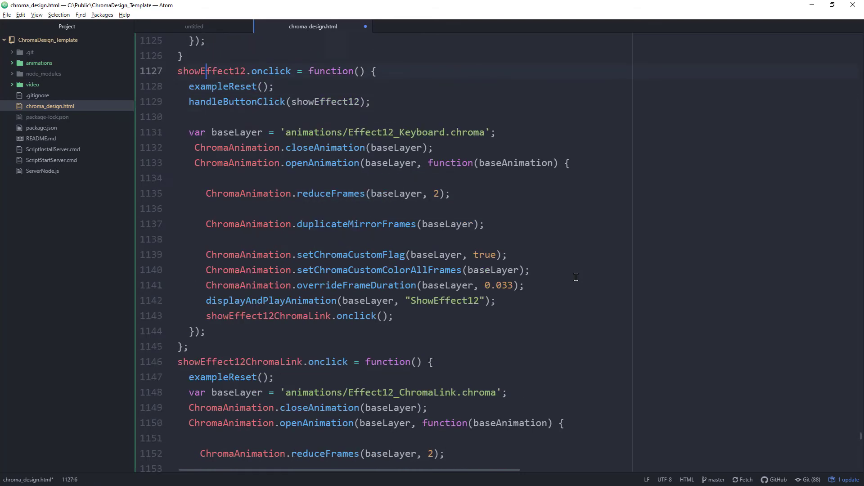
Review the showEffect12 handlers down to the end of the script for leftover duplicate reduceFrames calls
key(ctrl+Right)
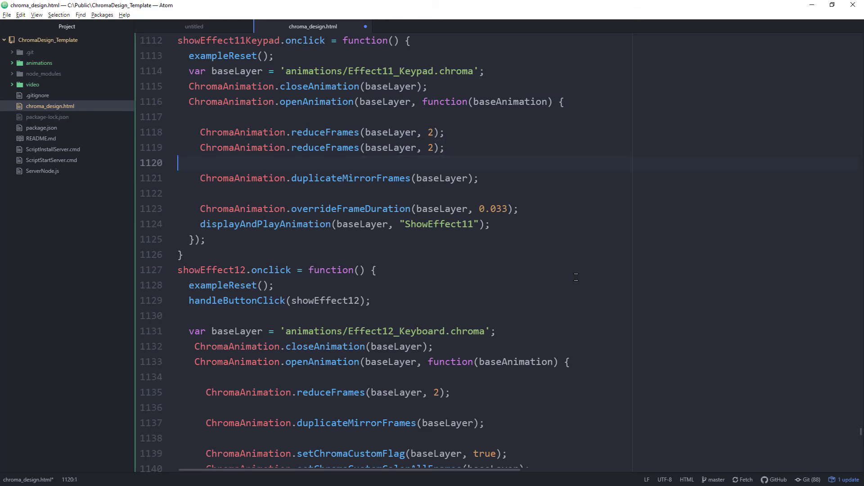
key(Down)
key(Down)
key(Down)
key(Down)
key(Down)
key(Down)
key(Down)
key(Down)
key(Down)
key(Down)
key(Down)
key(Down)
key(Down)
key(Down)
key(Down)
key(Down)
key(Down)
key(Down)
key(Down)
key(Down)
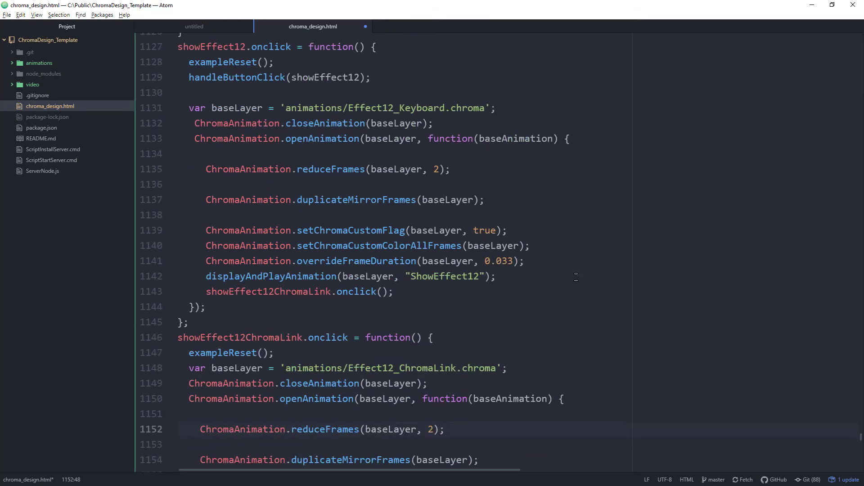
scroll(475, 312, down, 12)
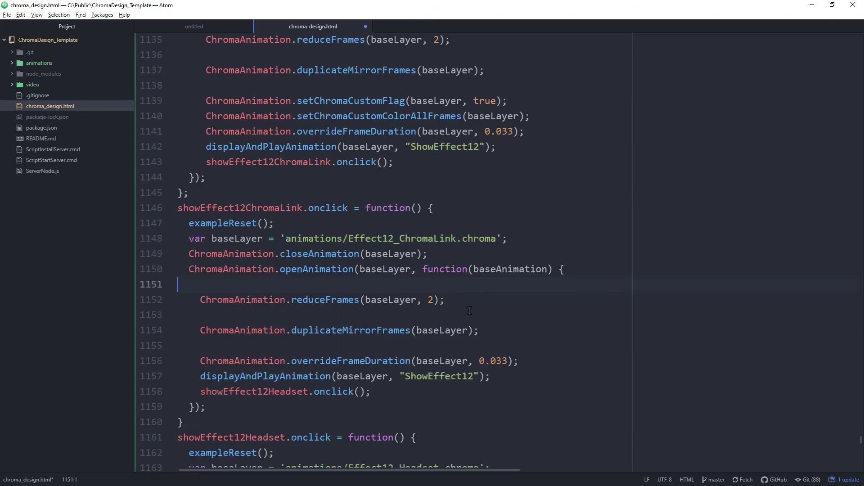
scroll(469, 310, down, 12)
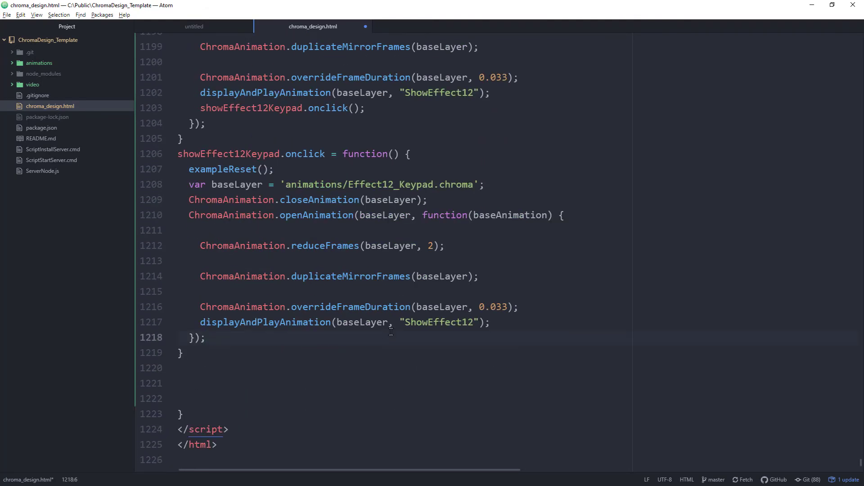
Save chroma_design.html and reload the page in the browser to check the Trampoline animation
key(alt+Tab)
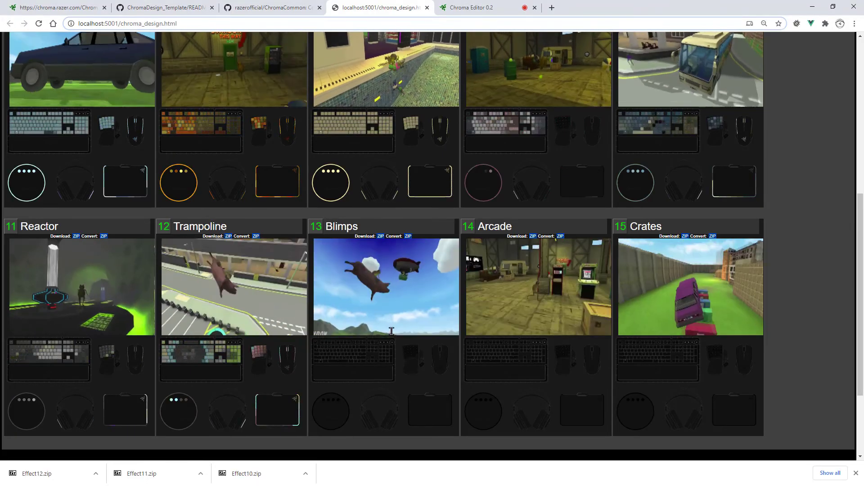
key(F5)
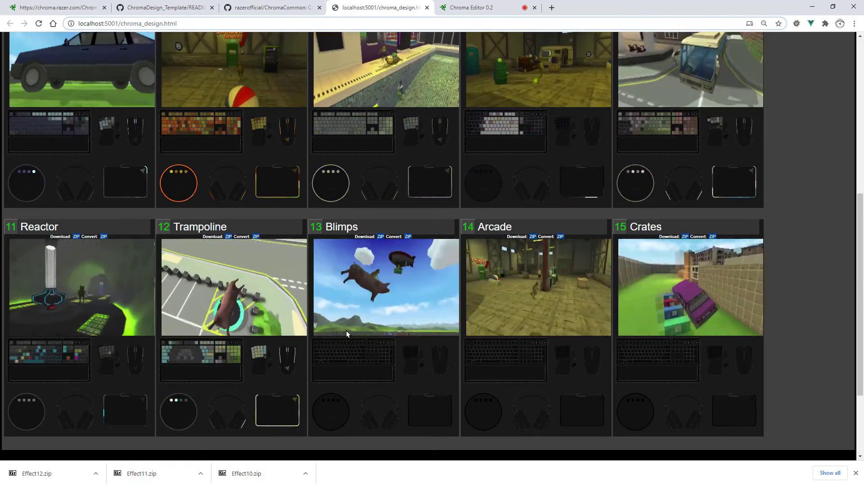
Switch to Chroma Editor, advance the animation name to Effect13 and copy its script
click(473, 8)
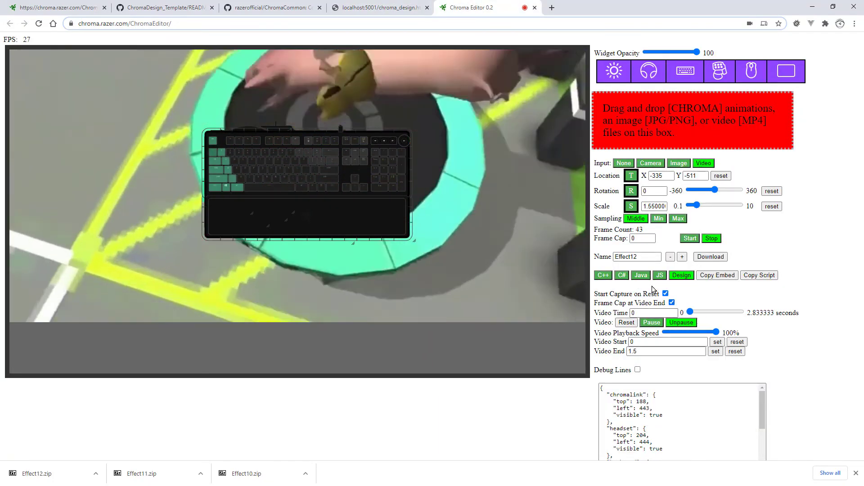
click(681, 258)
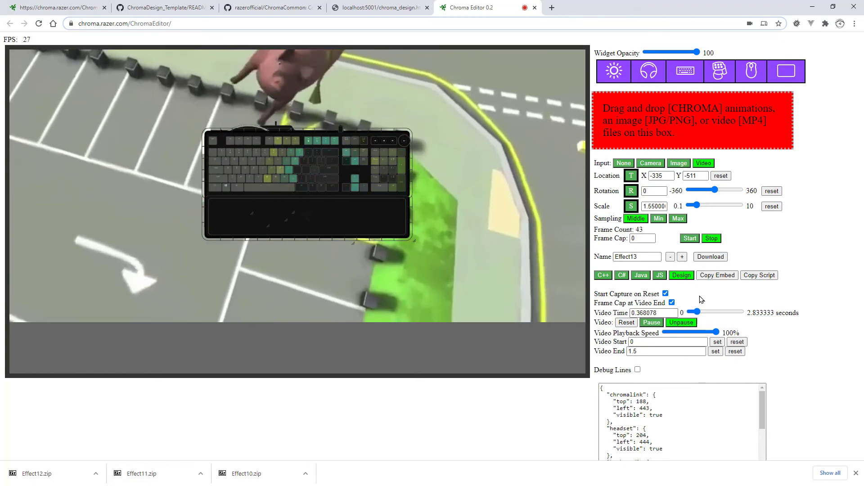
click(750, 276)
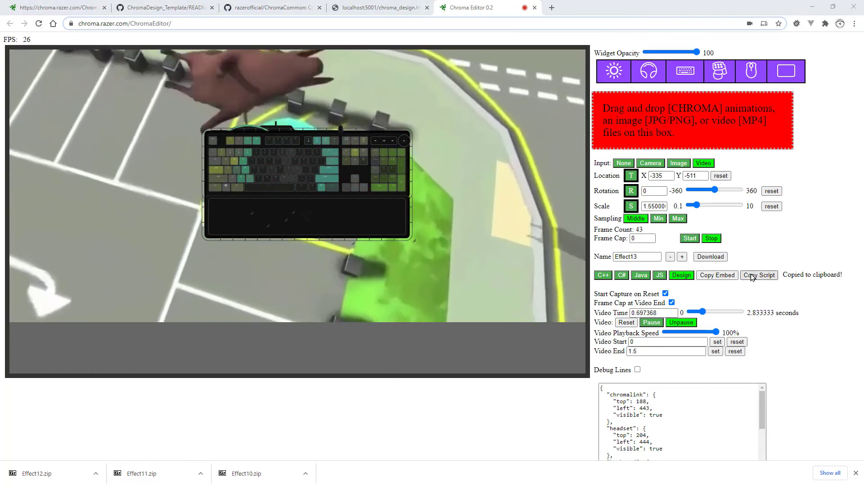
In Atom, paste the Effect13 script below the showEffect12Keypad handler in chroma_design.html
key(alt+Tab)
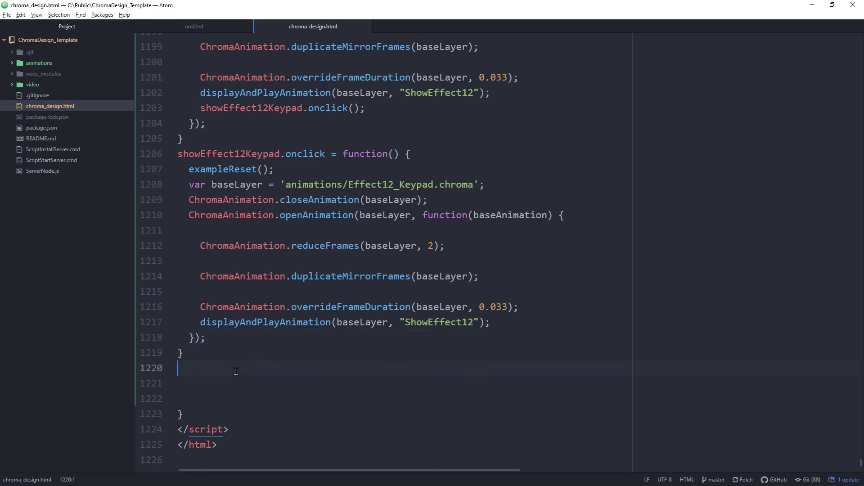
key(ctrl+v)
scroll(343, 384, down, 1)
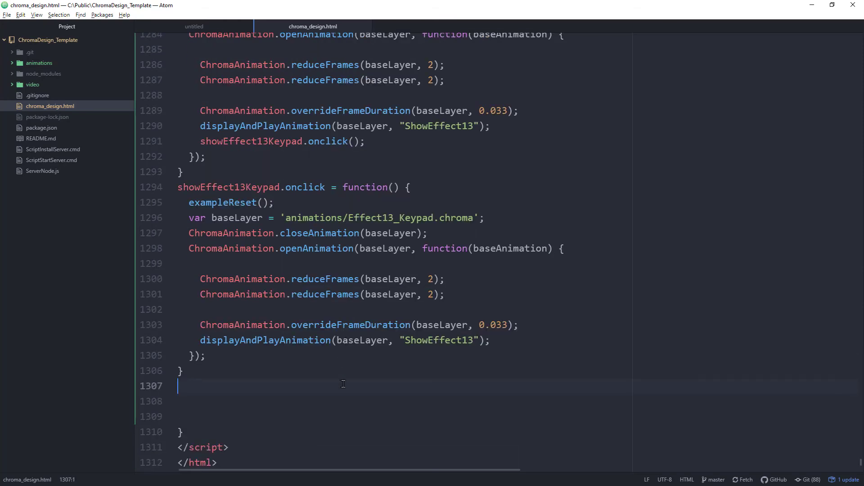
Load video_13.mp4 from the video folder into Chroma Editor as the video input
key(alt+Tab)
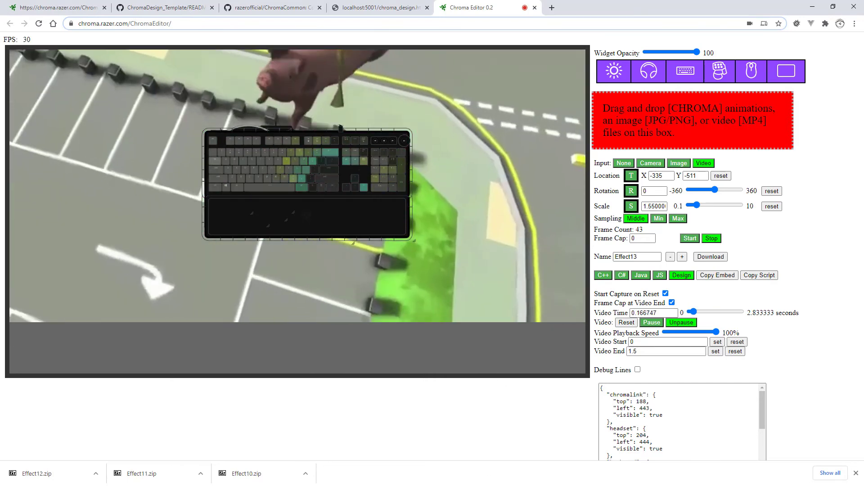
key(alt+Tab)
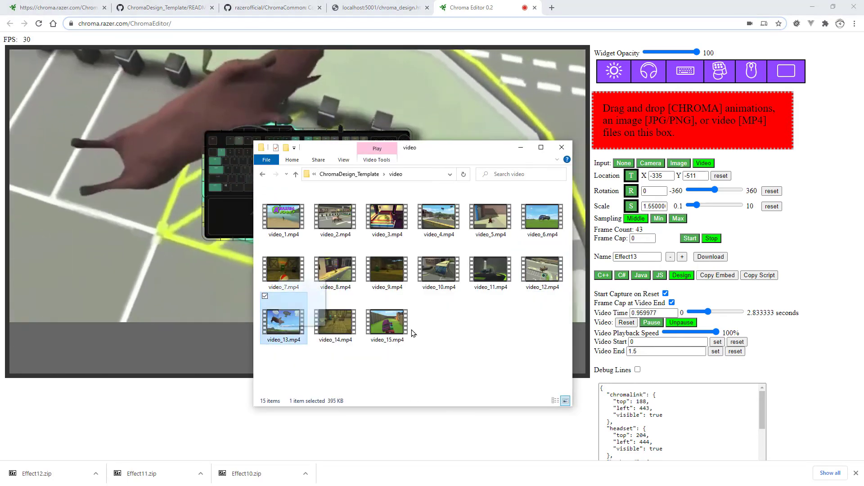
drag(660, 151, 652, 127)
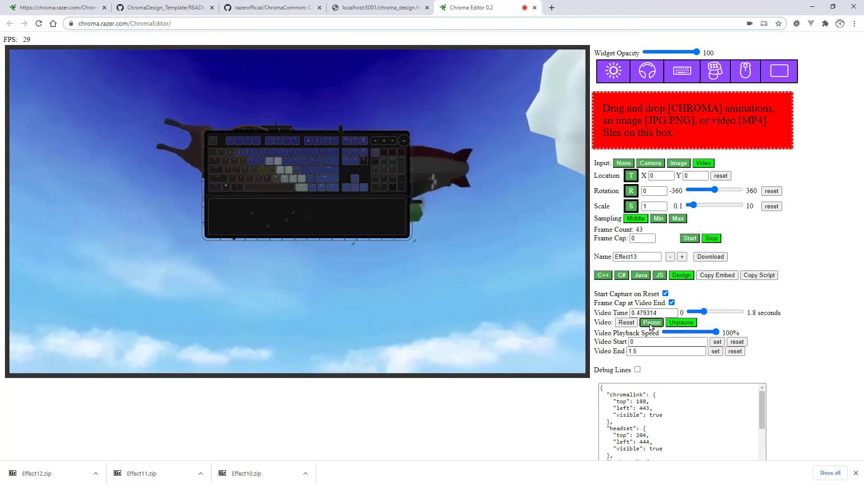
Pause the blimp video and set the video time to 0.4 seconds
click(651, 324)
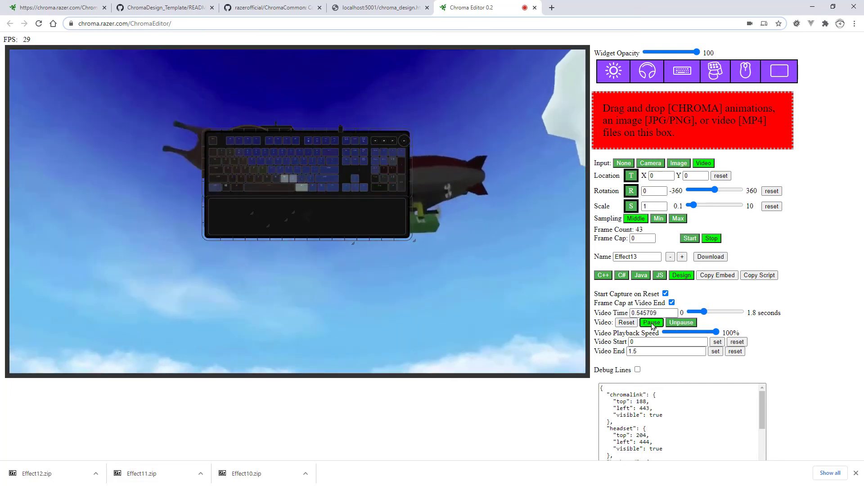
click(701, 312)
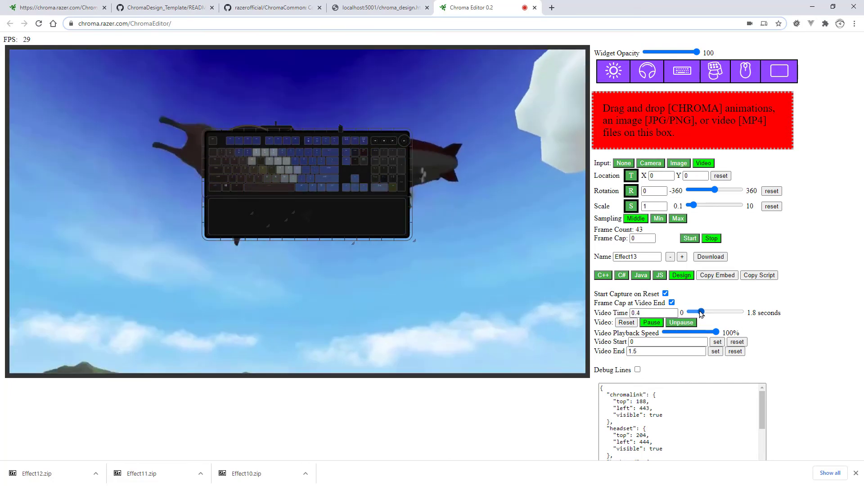
key(Left)
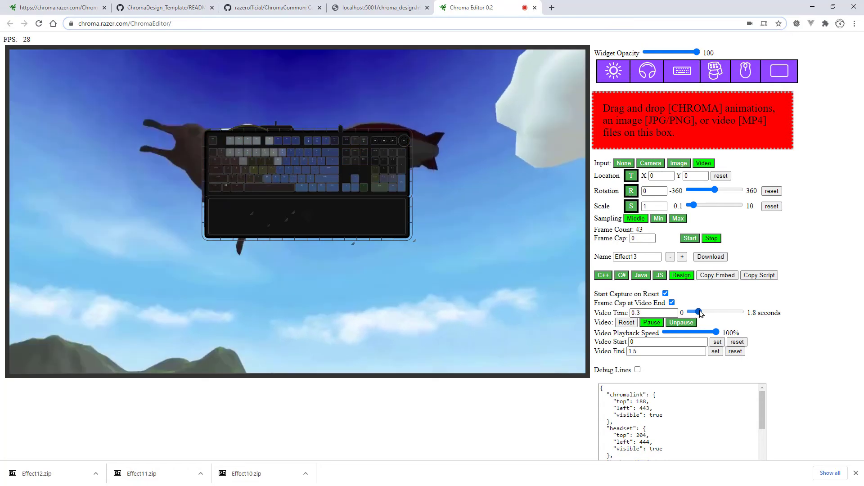
drag(700, 311, 708, 310)
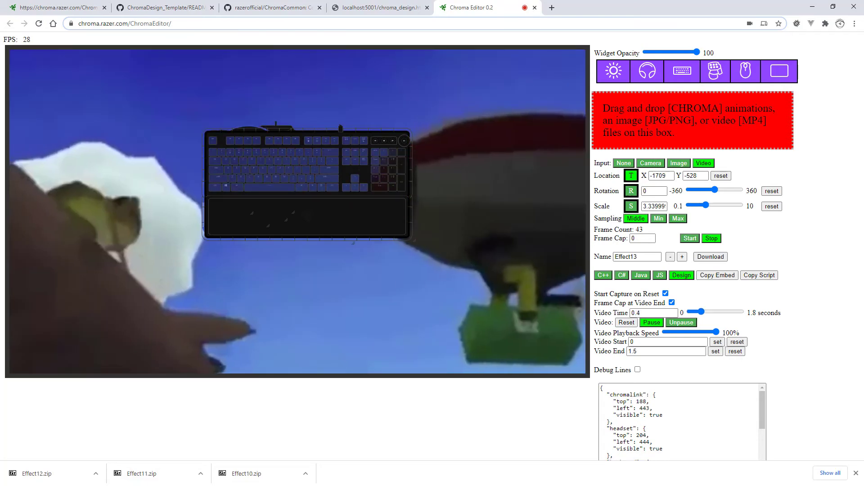
Scale the video to about 4.84 and move it to about X -2719, Y -854 so the keyboard lies between cloud and blimp
drag(631, 206, 698, 206)
key(t)
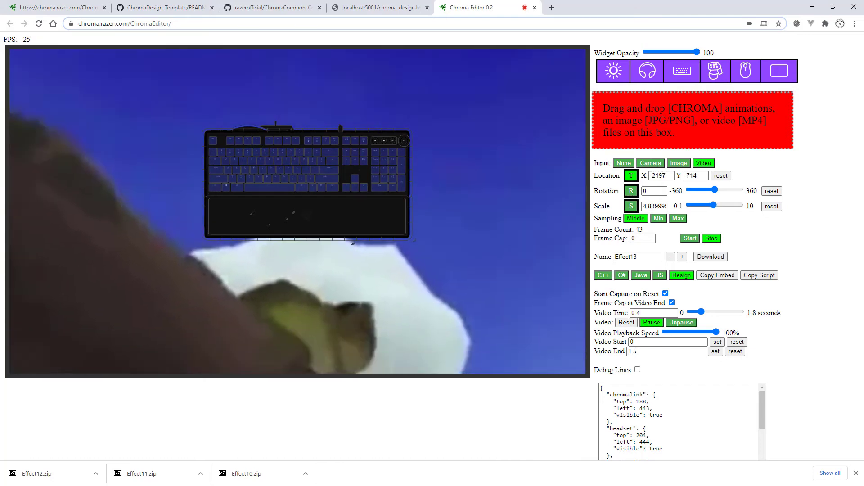
drag(632, 175, 626, 174)
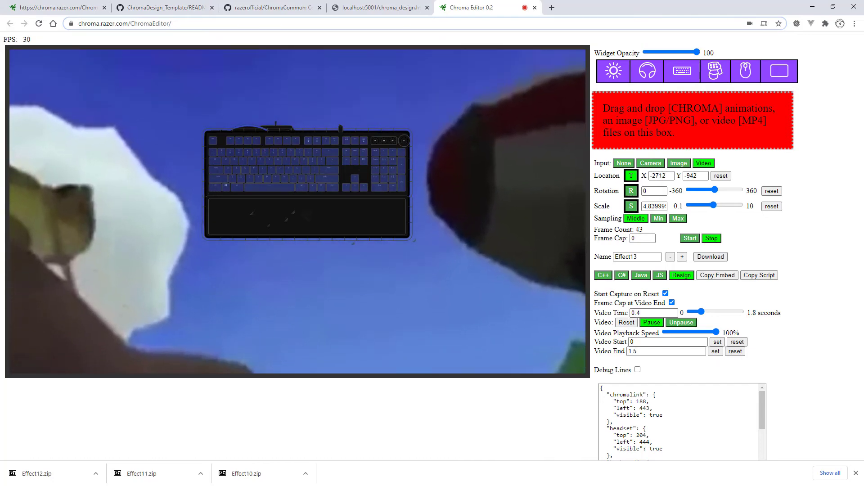
key(t)
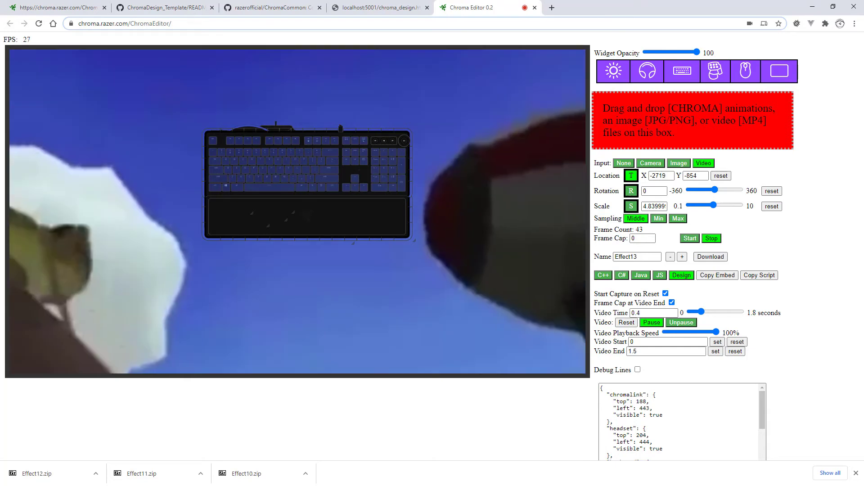
Capture frames while moving the video across the devices to about X -4443, Y -969, and download the result as Effect13.zip into the animations folder
click(690, 239)
drag(631, 175, 75, 135)
drag(135, 135, 4, 179)
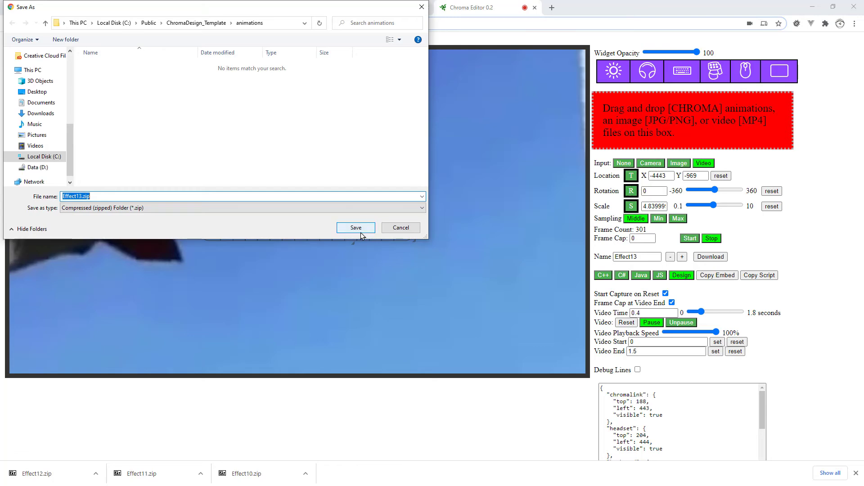
click(360, 230)
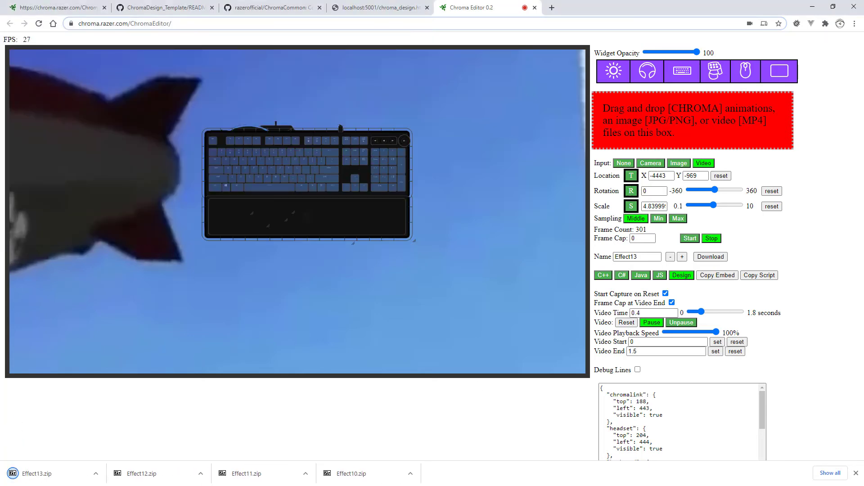
Extract Effect13.zip into the animations folder with 7-Zip and delete the zip file
key(alt+Tab)
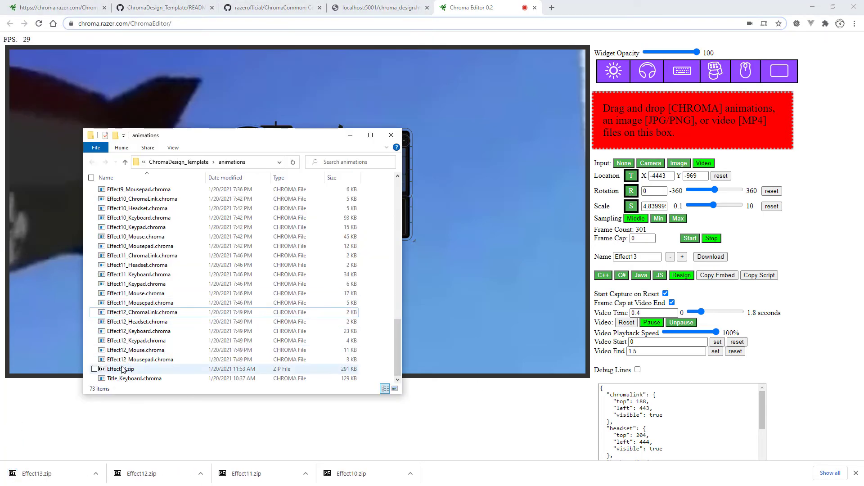
right_click(125, 369)
mouse_move(74, 208)
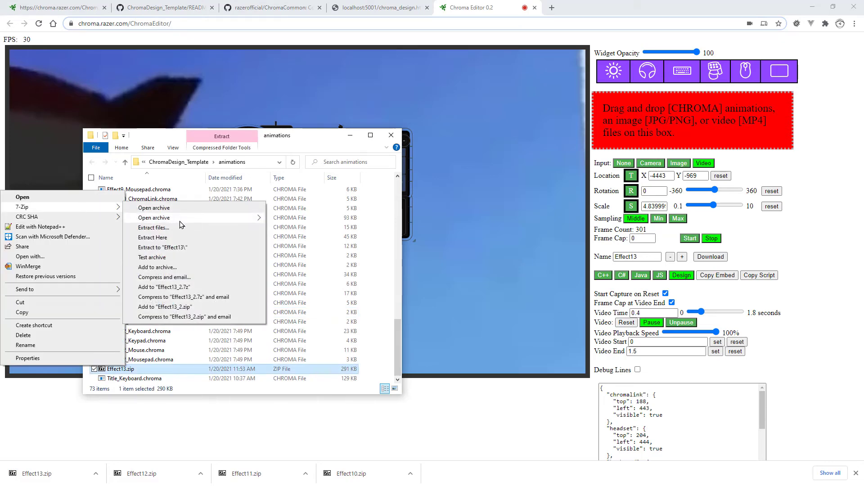
click(178, 238)
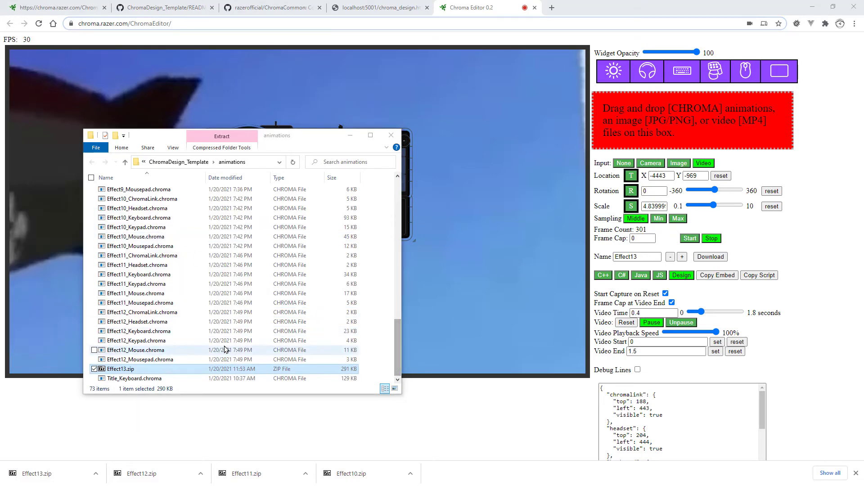
scroll(194, 368, down, 2)
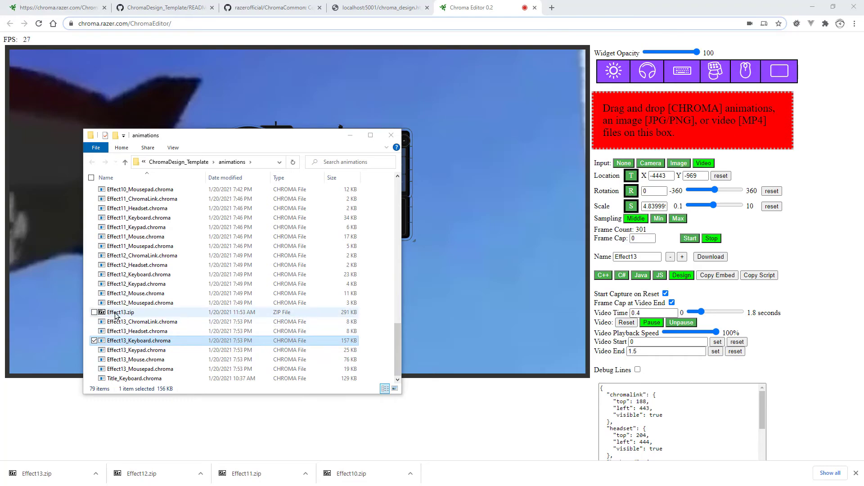
key(Delete)
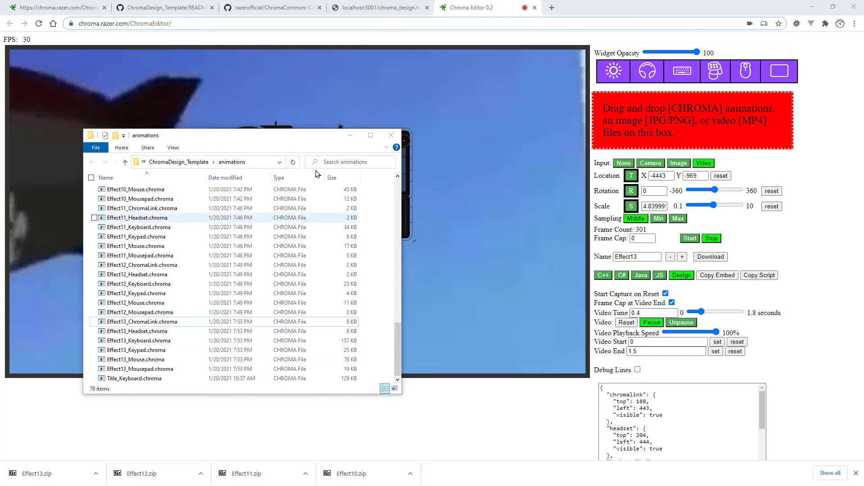
Return to the chroma_design.html page in the browser and check the Blimps animation
click(390, 6)
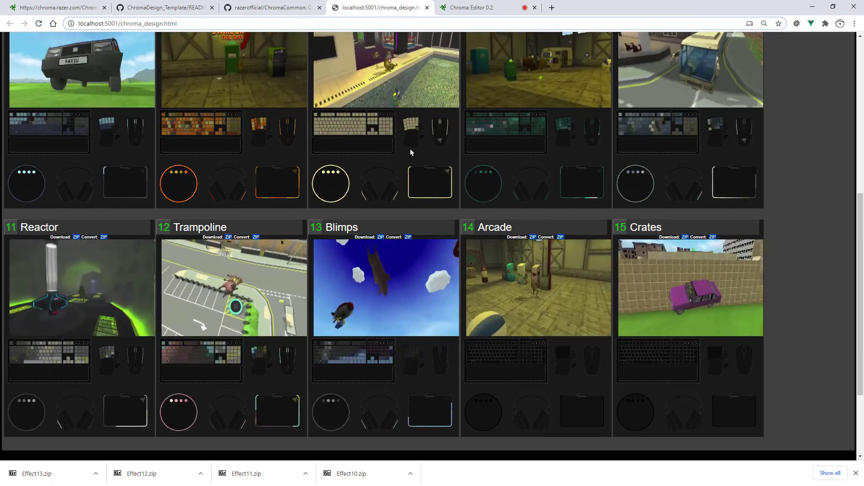
Copy the Effect14 script from Chroma Editor and paste it after the Effect13 code in chroma_design.html
click(469, 7)
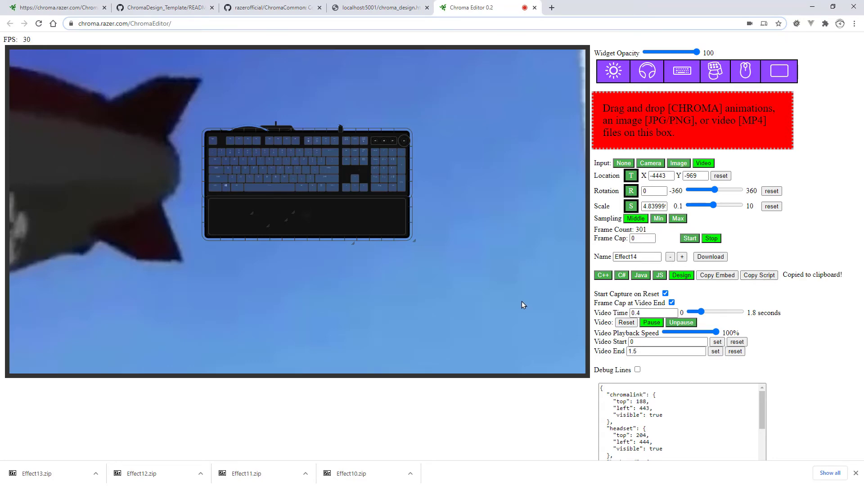
key(alt+Tab)
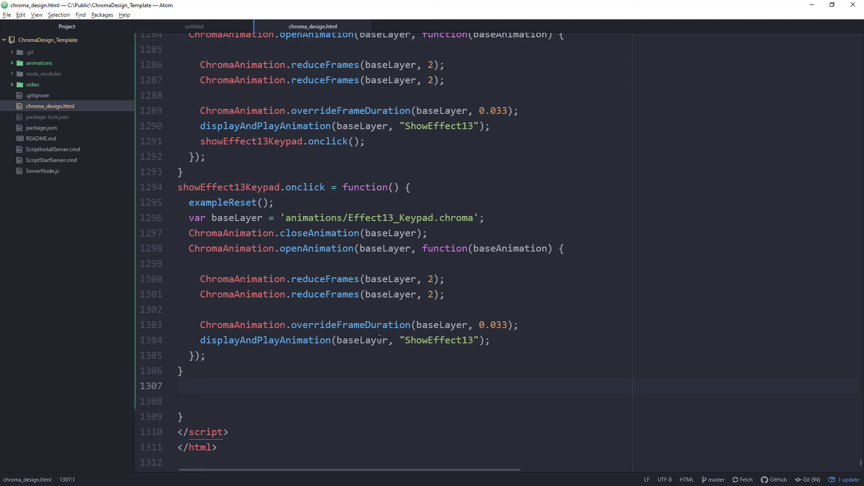
key(ctrl+v)
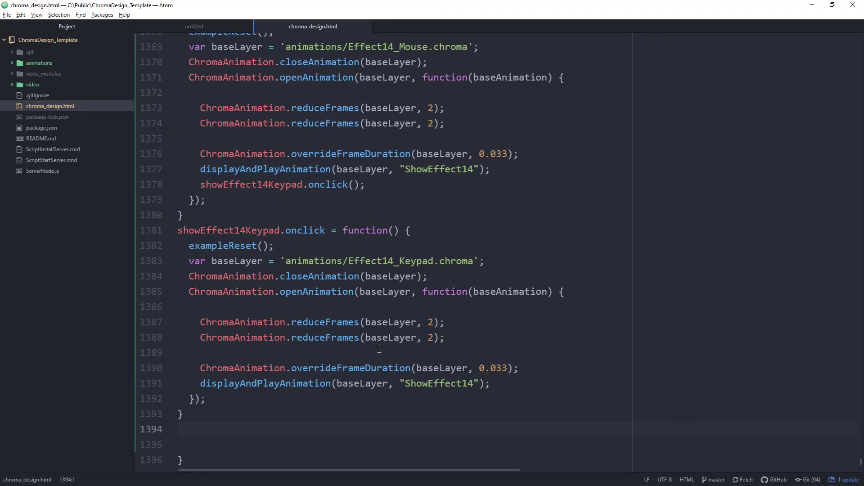
Load video_14.mp4 from the template's video folder into Chroma Editor
key(alt+Tab)
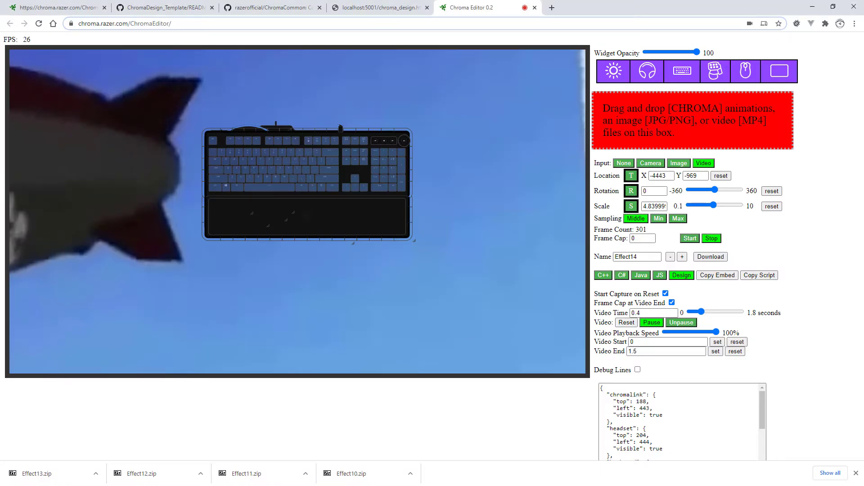
key(alt+Tab)
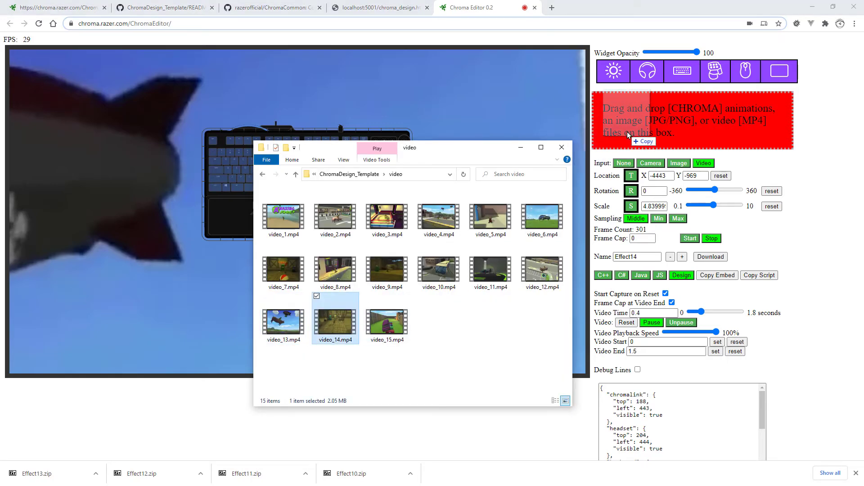
drag(628, 132, 628, 132)
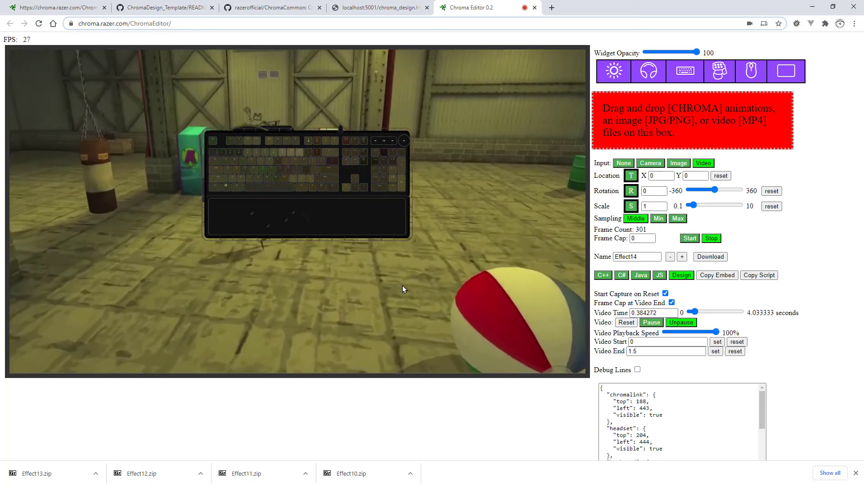
Scale the video to 2.31, reset its end time, and move it to about X -532, Y -444
drag(632, 175, 637, 179)
drag(631, 207, 690, 206)
drag(631, 175, 398, 39)
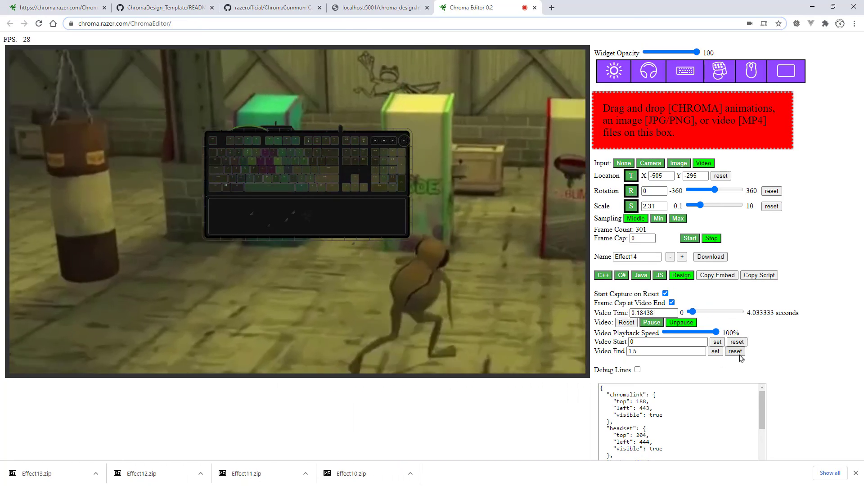
click(736, 353)
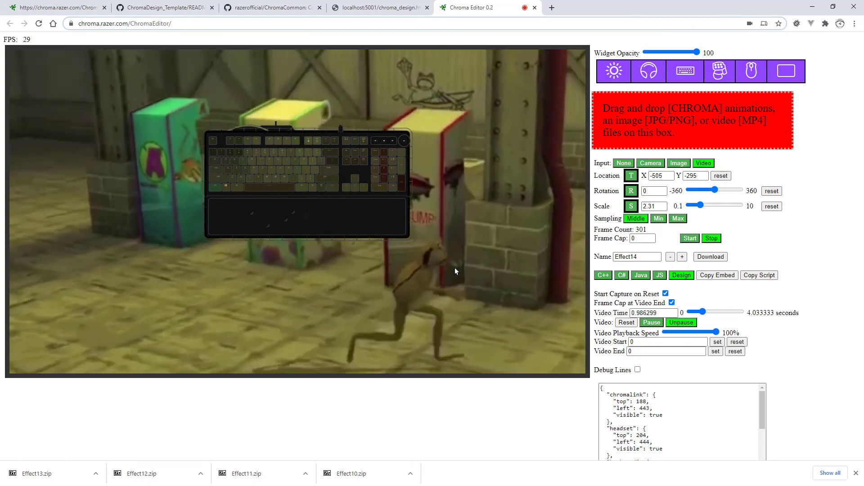
drag(631, 176, 619, 109)
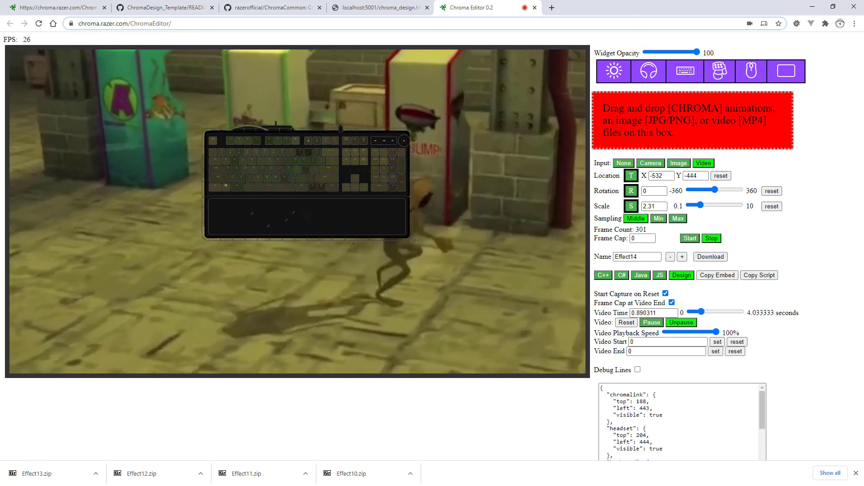
Pause the video, check the framing at 4 seconds, and move it to about X -999, Y -302
click(653, 324)
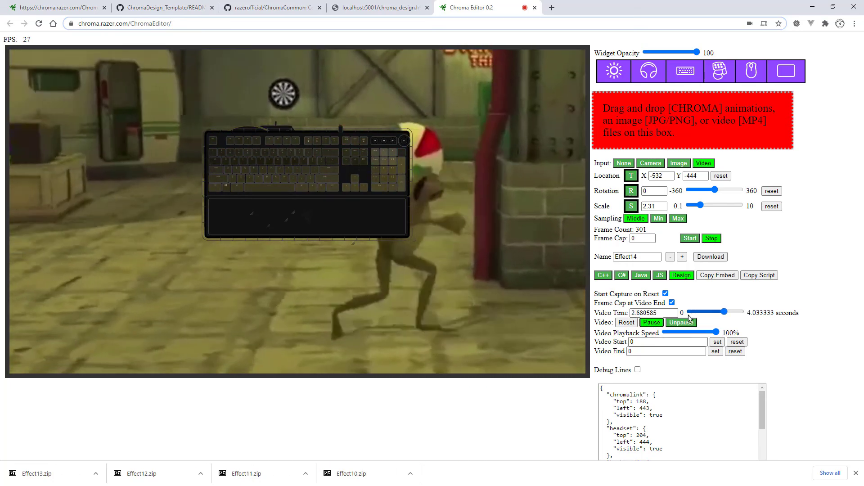
drag(744, 316, 744, 316)
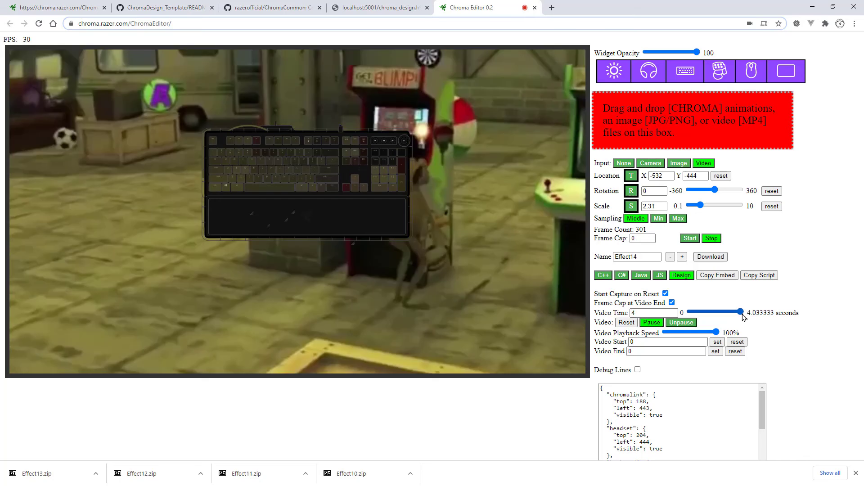
drag(631, 175, 549, 318)
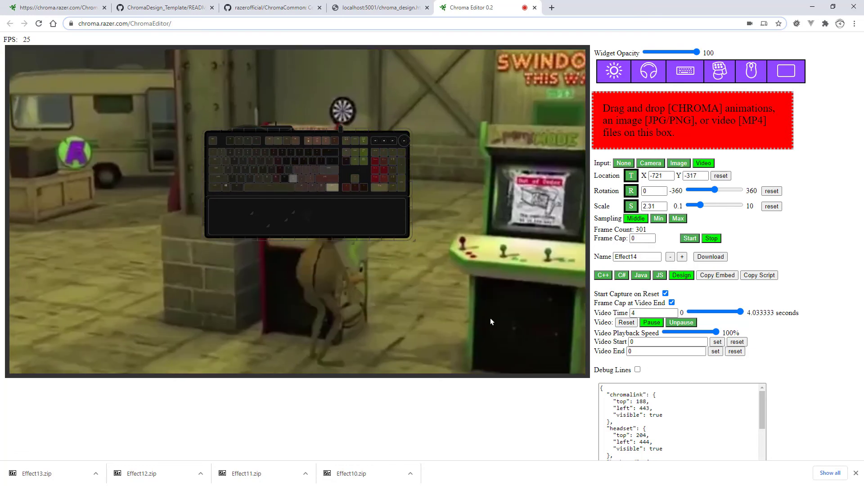
drag(453, 299, 302, 302)
drag(353, 243, 385, 249)
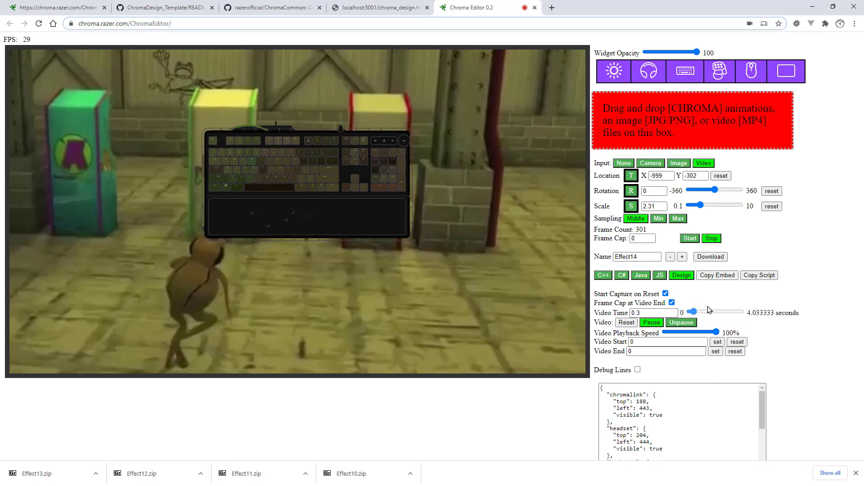
At video time 4 seconds, move the video to about X -2907, Y -1305 and scale it to 2.9
drag(710, 309, 770, 310)
drag(631, 176, 253, 20)
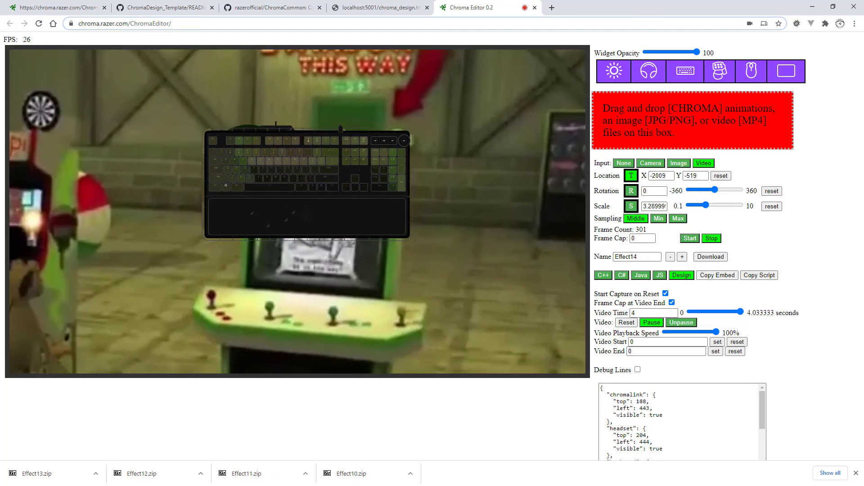
drag(473, 293, 524, 147)
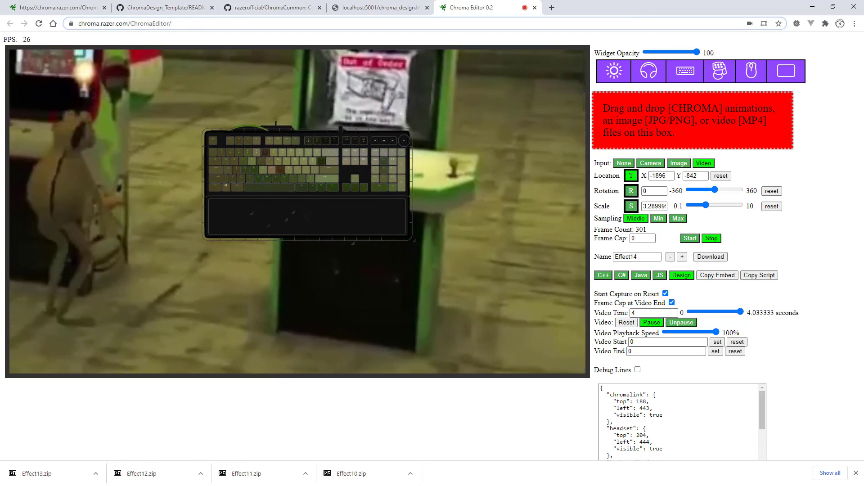
drag(432, 147, 35, 0)
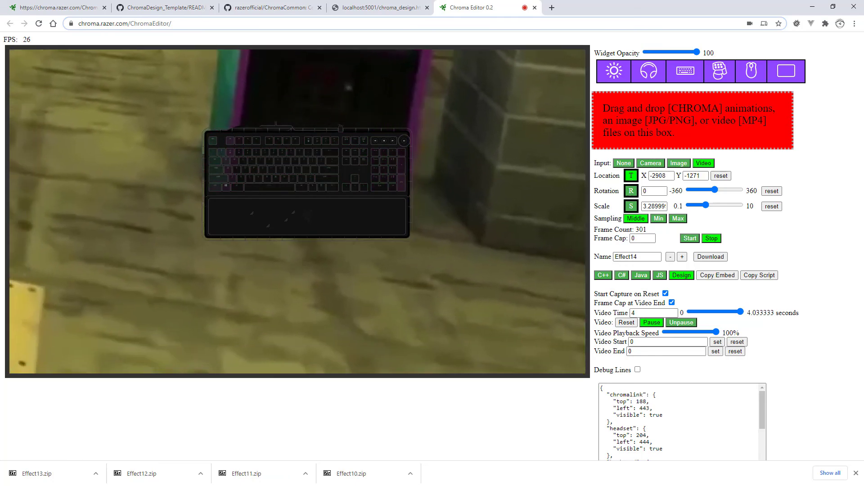
drag(483, 310, 483, 294)
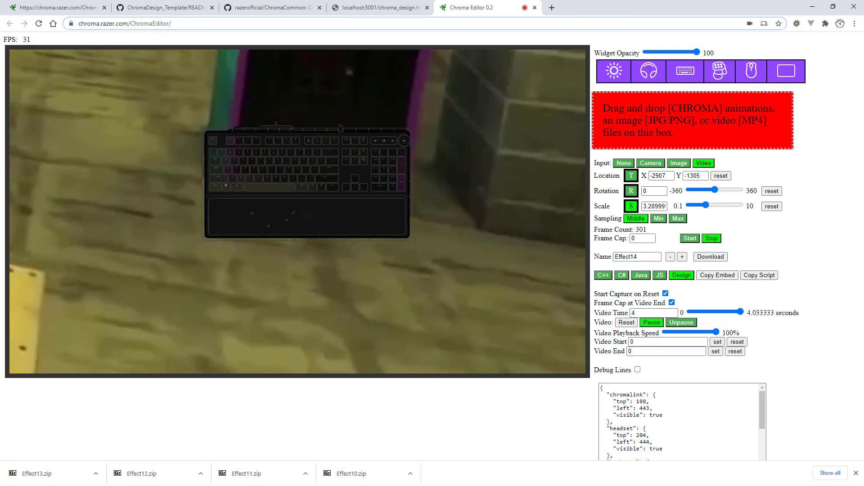
drag(632, 206, 622, 206)
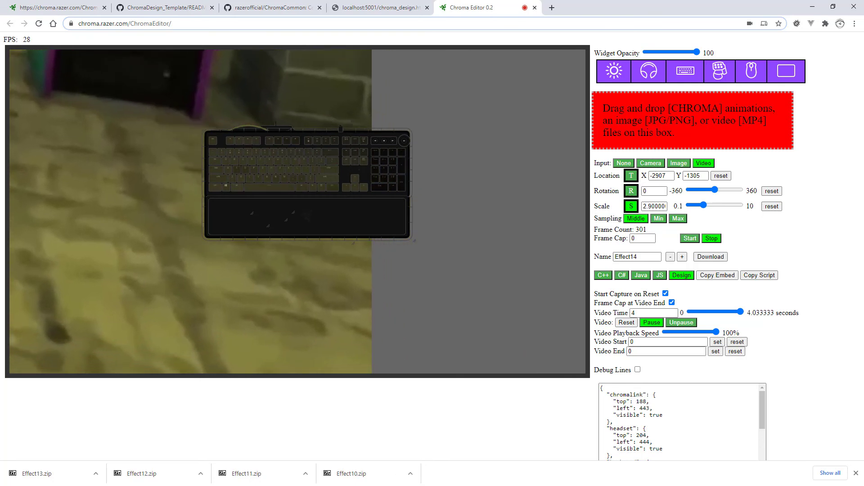
Move the video to about X -2482, Y -1316 and download the captured frames as Effect14.zip into the animations folder
drag(297, 135, 350, 315)
drag(315, 157, 278, 52)
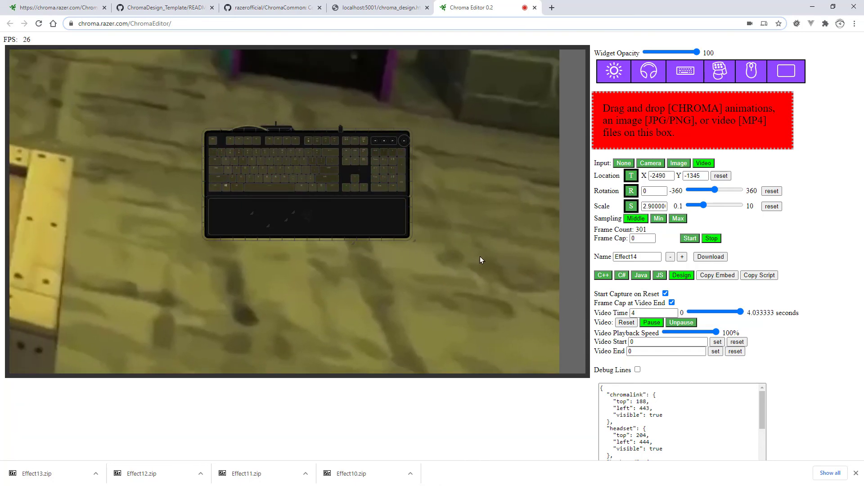
drag(480, 260, 417, 62)
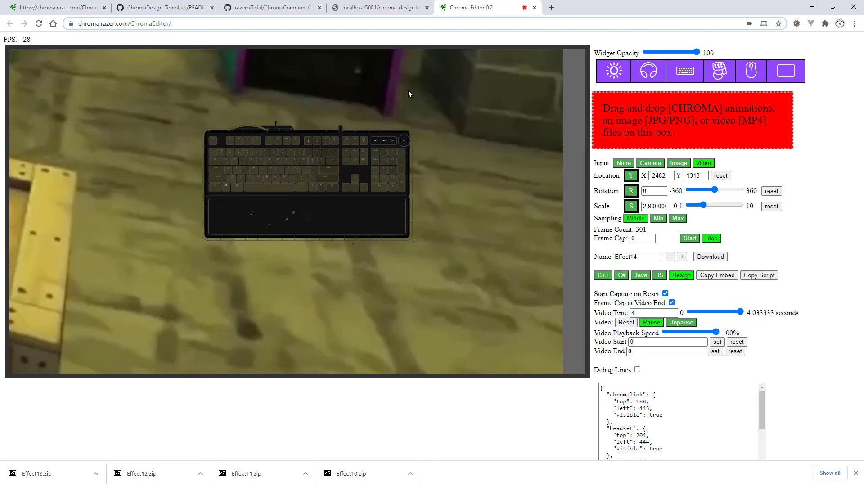
mouse_move(416, 62)
mouse_down()
mouse_move(393, 345)
mouse_move(372, 477)
mouse_move(383, 272)
mouse_move(416, 66)
mouse_up()
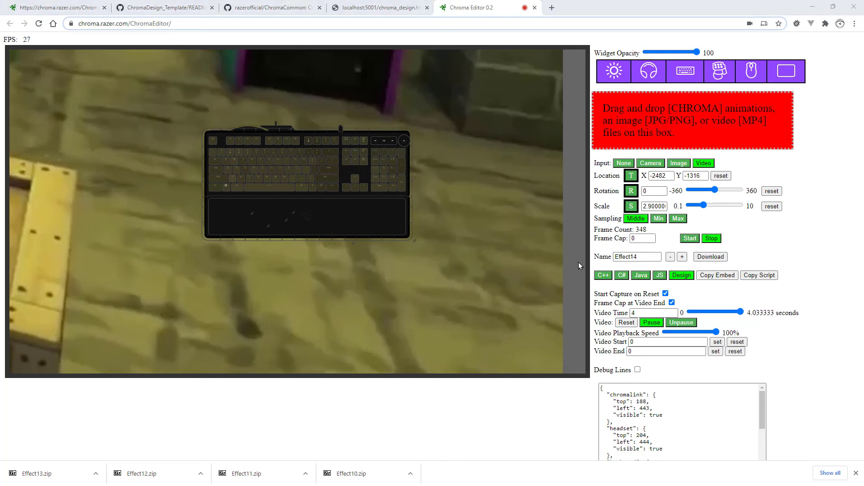
click(355, 227)
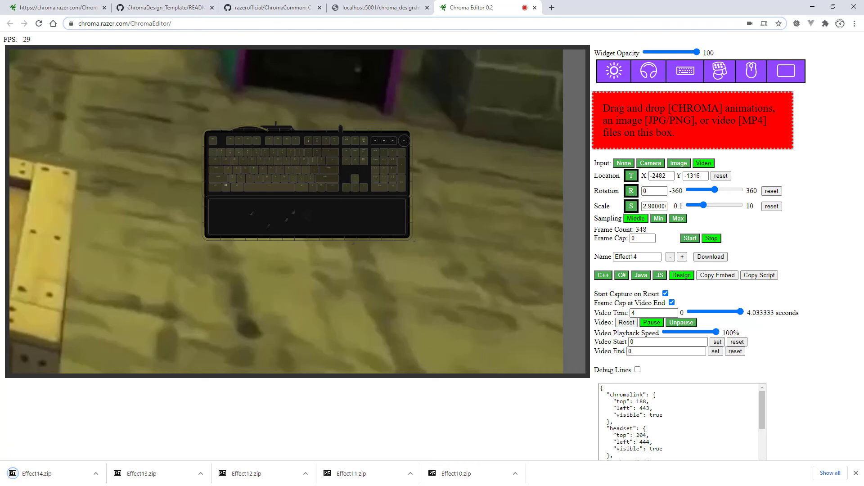
Extract Effect14.zip into the animations folder with 7-Zip and delete the zip file
key(alt+Tab)
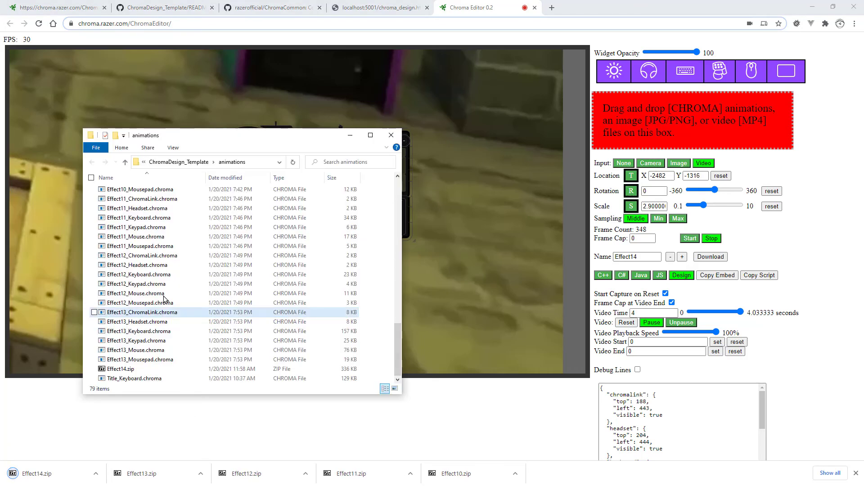
right_click(122, 371)
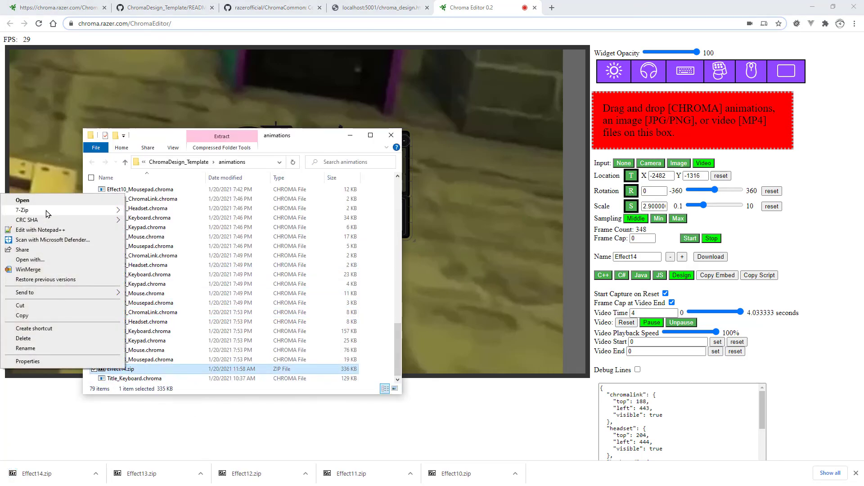
mouse_move(48, 213)
click(170, 241)
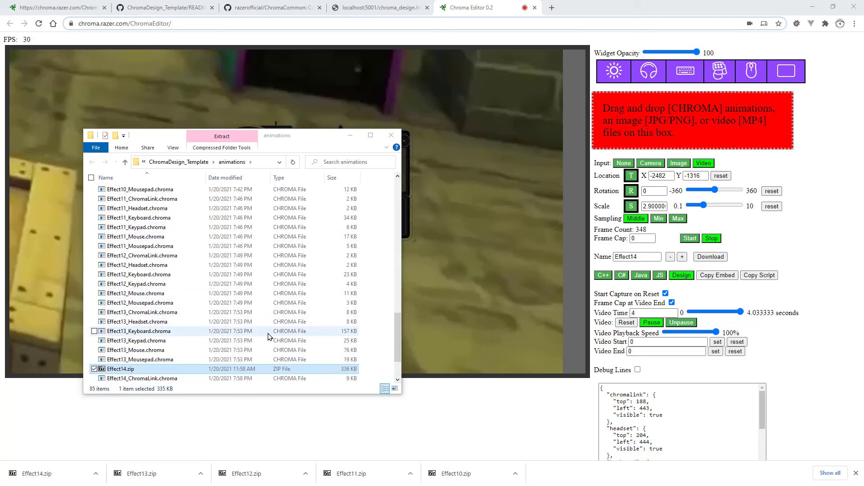
scroll(268, 337, down, 2)
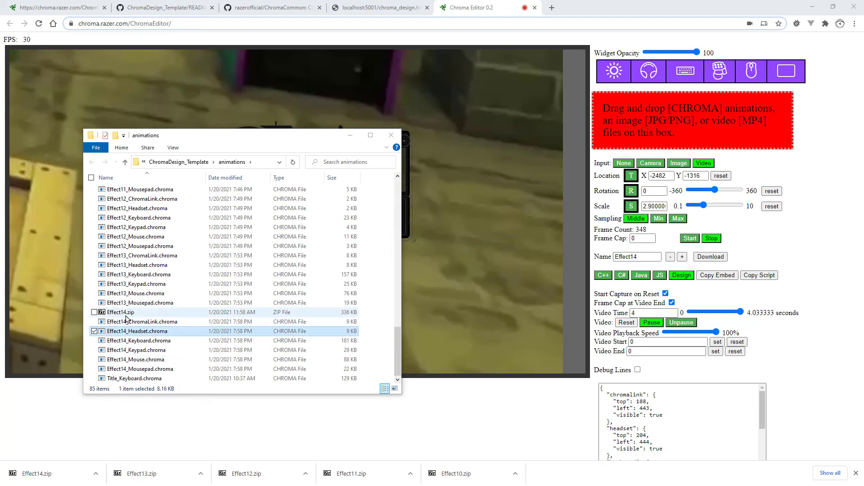
key(Delete)
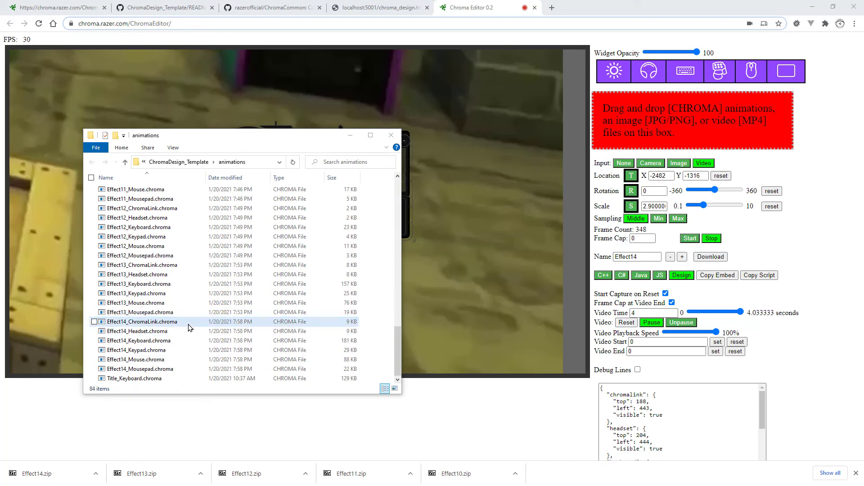
Return to the chroma_design.html page in the browser and check the Arcade animation
click(390, 9)
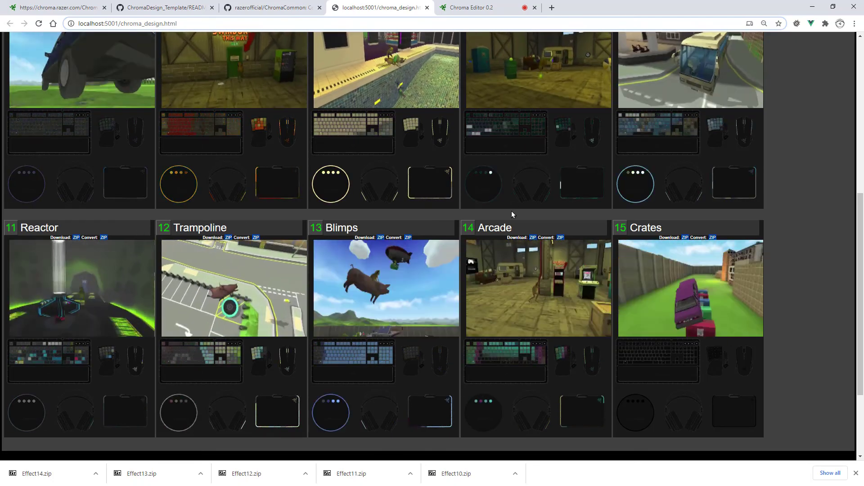
scroll(639, 288, down, 1)
scroll(669, 221, up, 2)
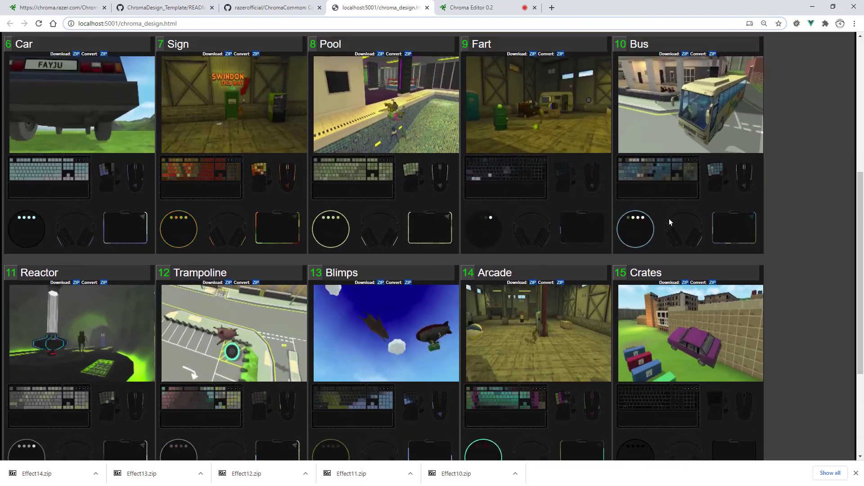
scroll(679, 297, down, 2)
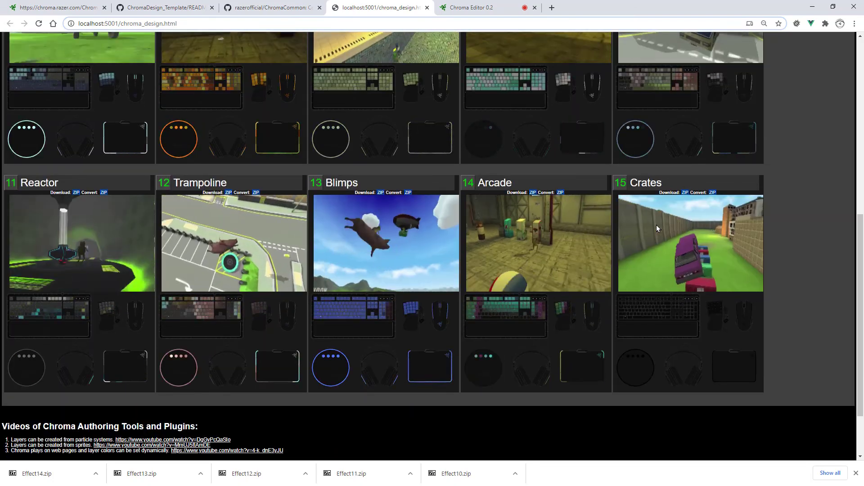
Copy the Effect15 script from Chroma Editor and paste it after the Effect14 code in chroma_design.html
click(470, 11)
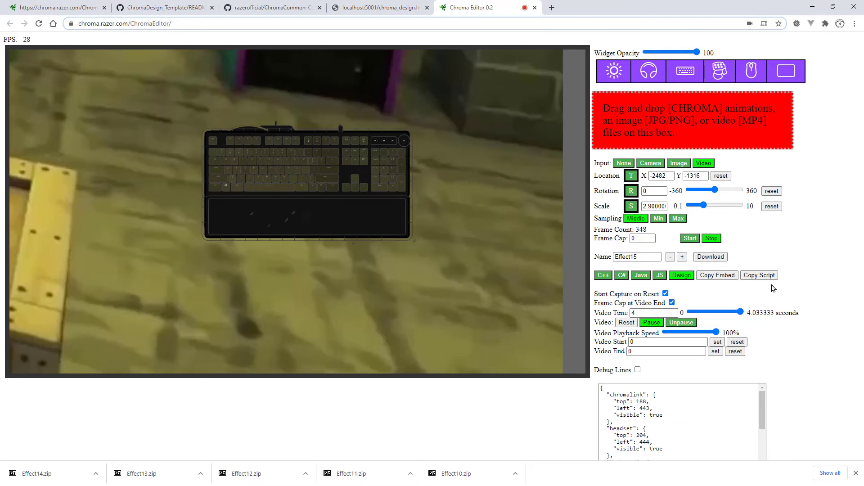
key(alt+Tab)
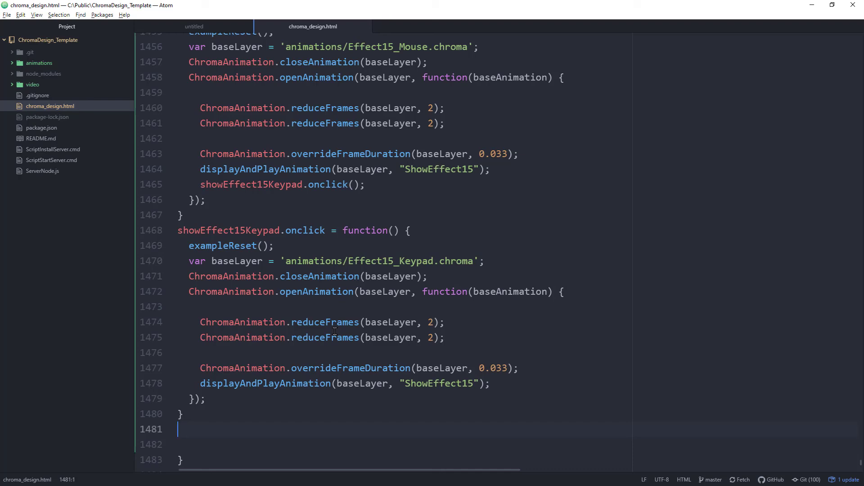
Review chroma_design.html from the div-chroma-set entries 1 to 15 through the setupAllChromaEffects function to the end of the file
key(ctrl+Home)
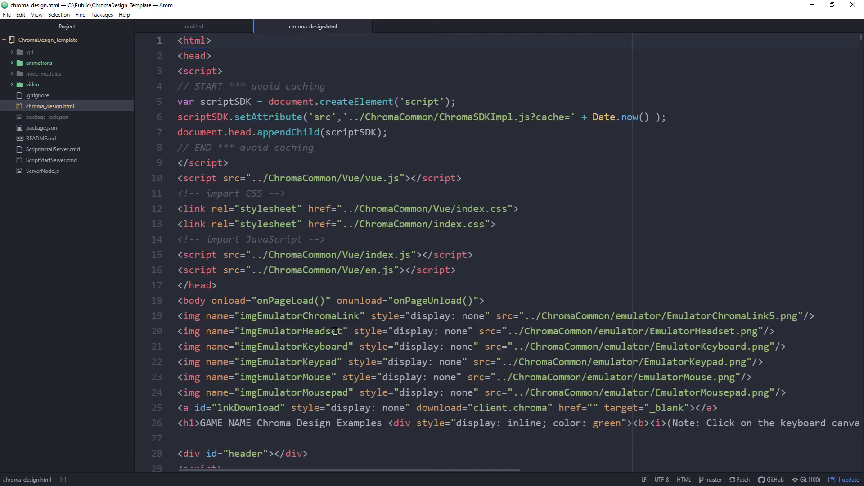
scroll(335, 332, down, 12)
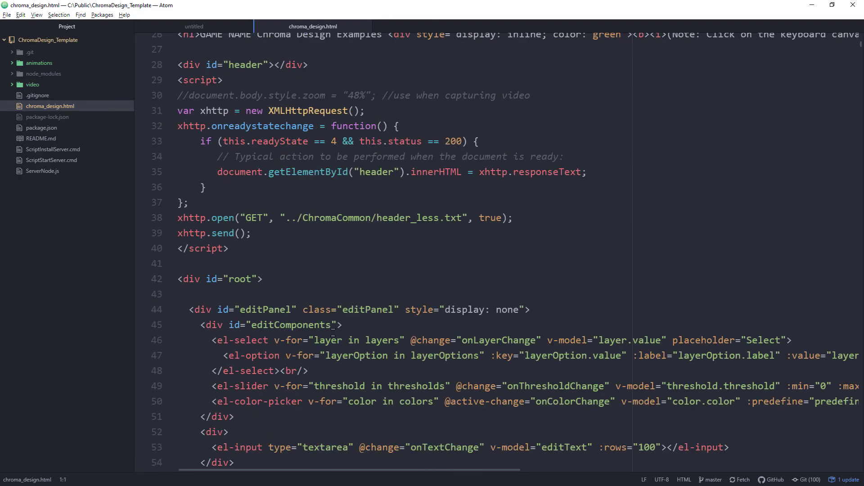
scroll(332, 330, down, 3)
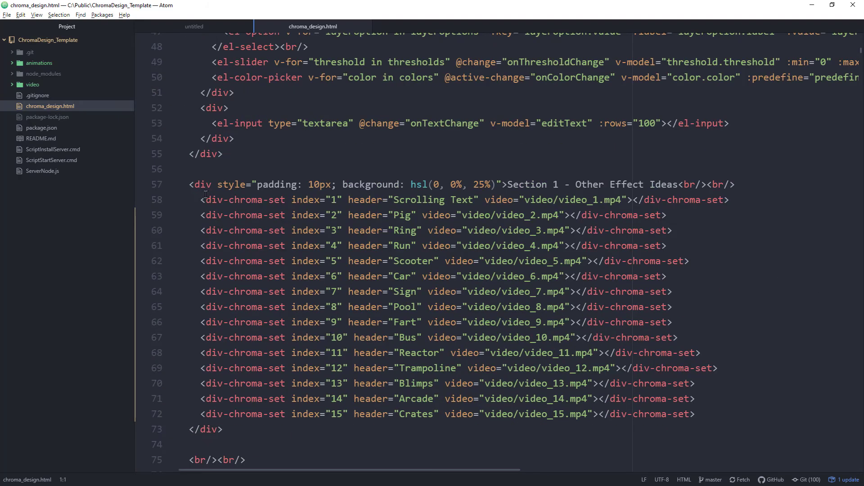
drag(205, 194, 383, 410)
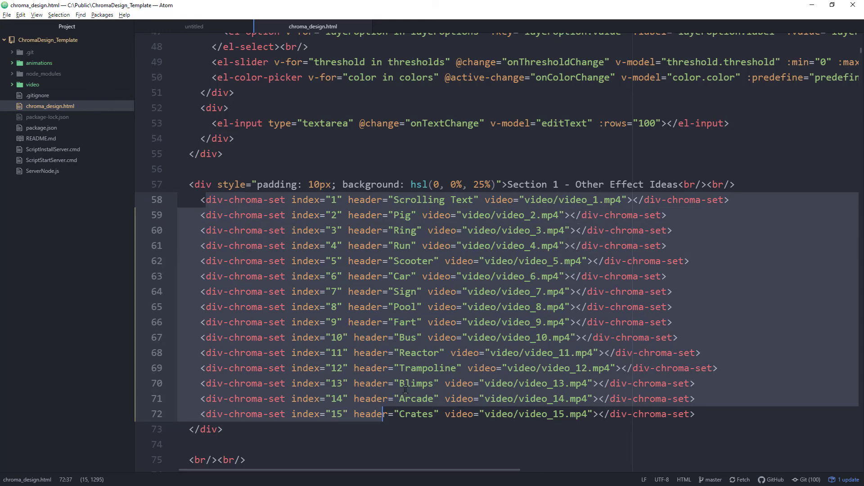
scroll(397, 390, down, 7)
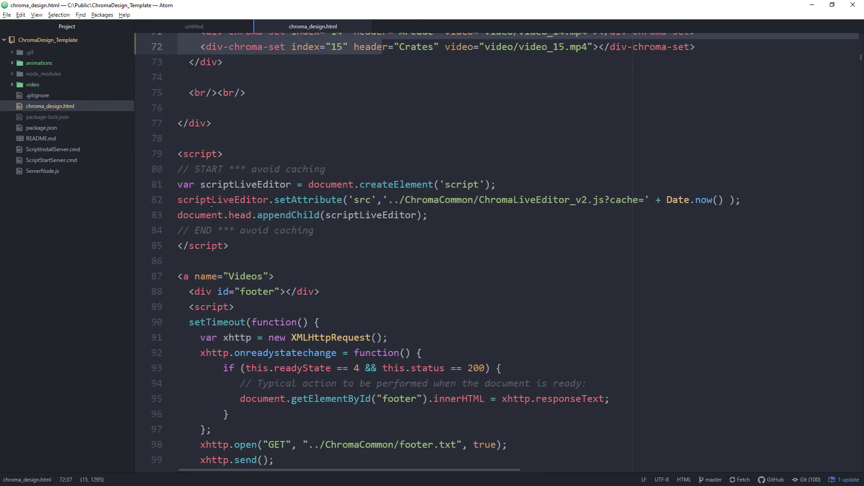
scroll(221, 245, down, 2)
scroll(205, 201, up, 2)
scroll(243, 320, down, 9)
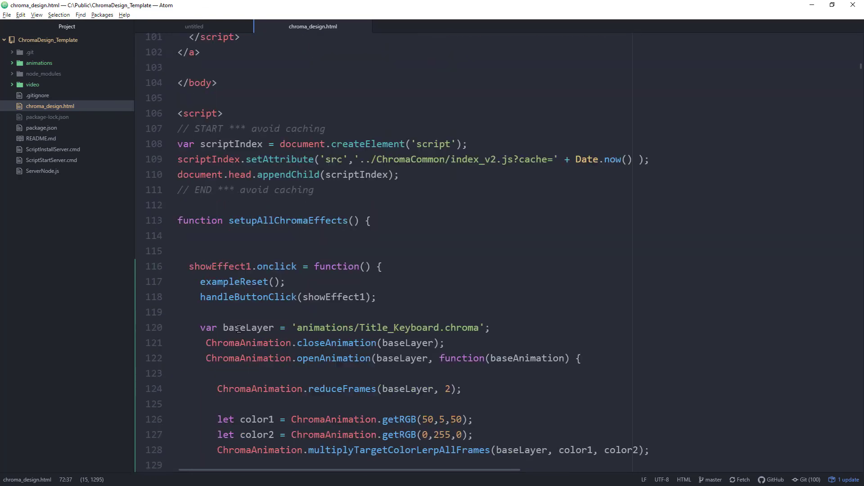
scroll(239, 329, down, 1)
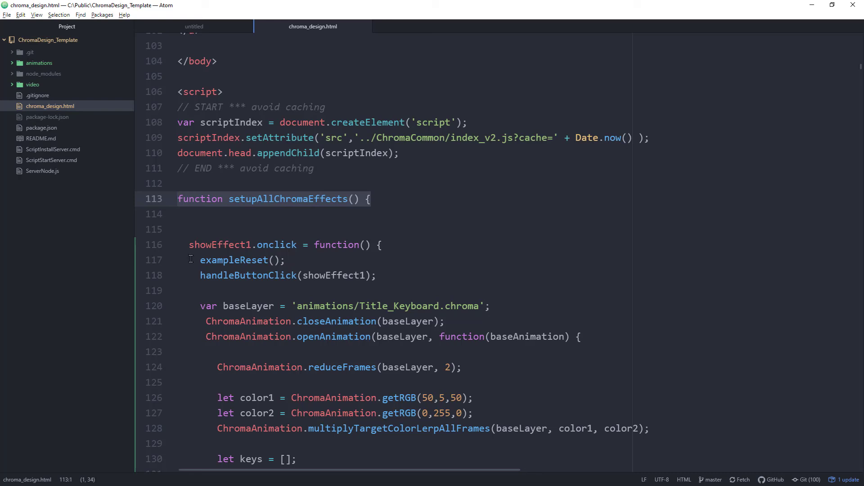
drag(190, 246, 201, 273)
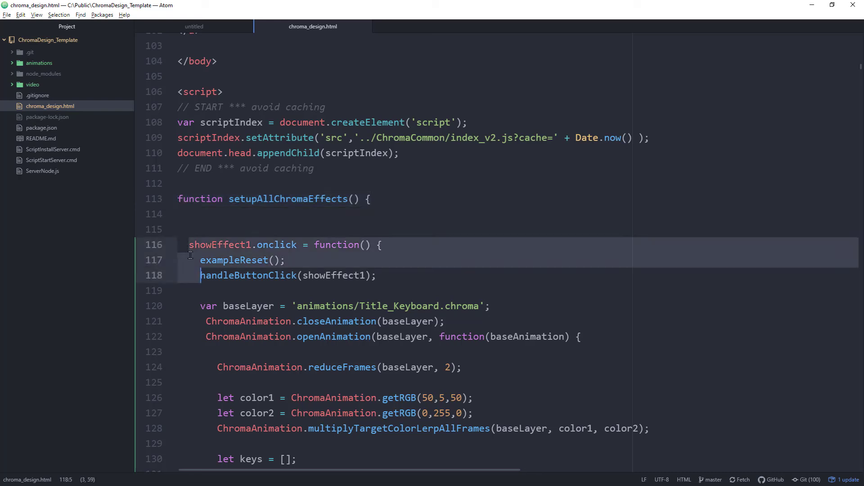
click(255, 253)
key(ctrl+End)
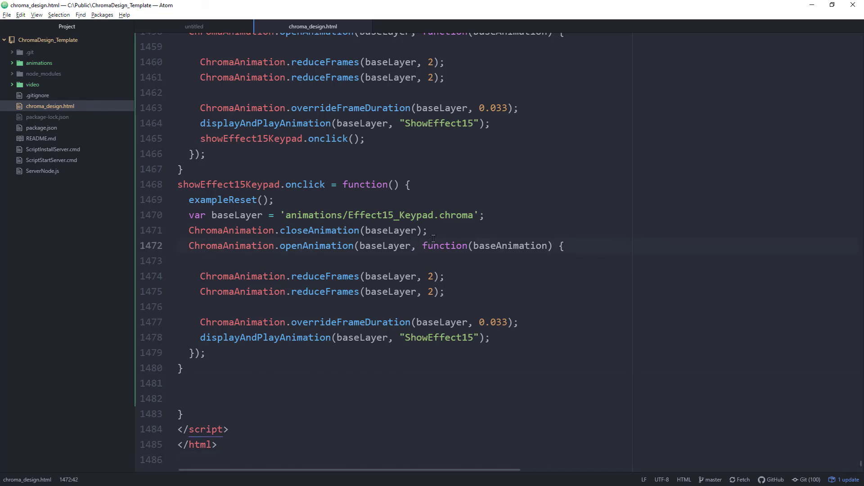
Load video_15.mp4 from the video folder into Chroma Editor, pause it and set the video time to 0
key(alt+Tab)
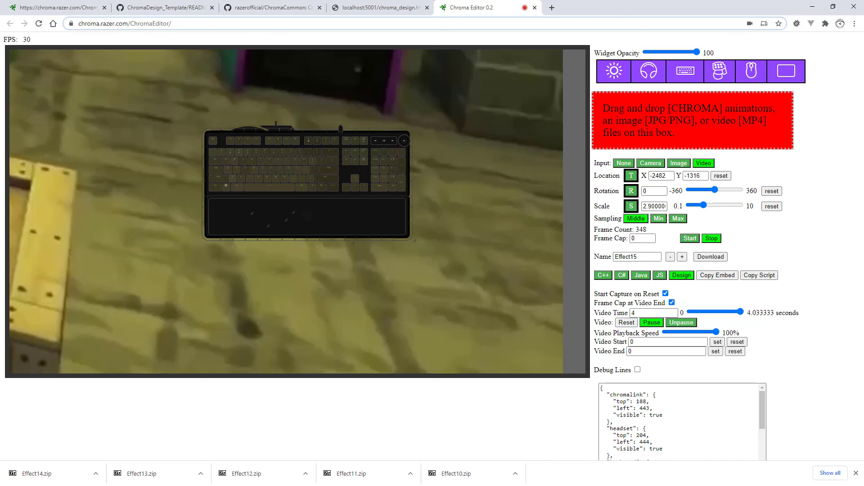
key(alt+Tab)
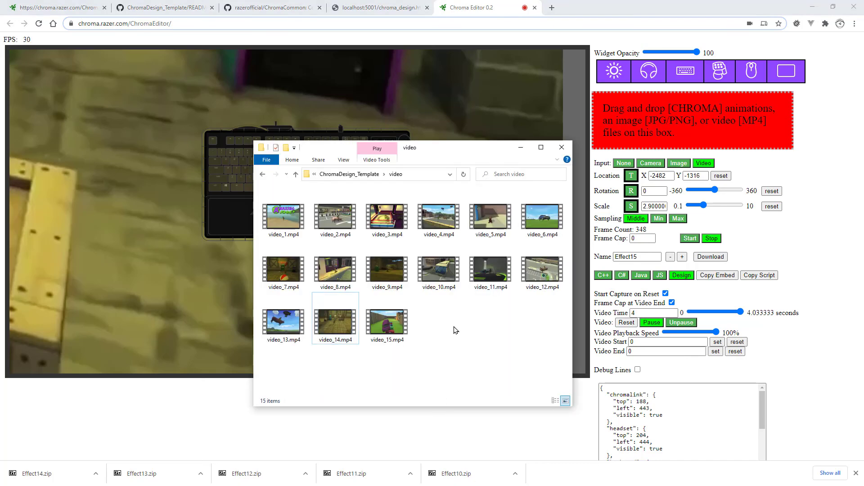
drag(706, 214, 671, 132)
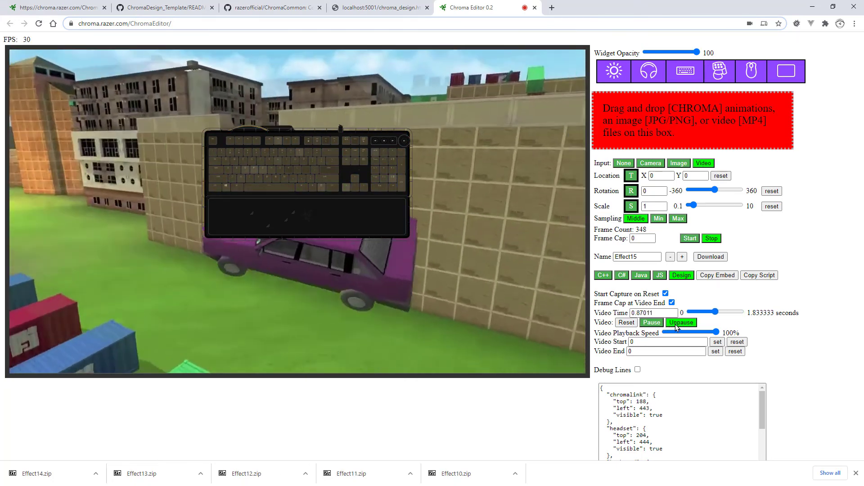
click(654, 324)
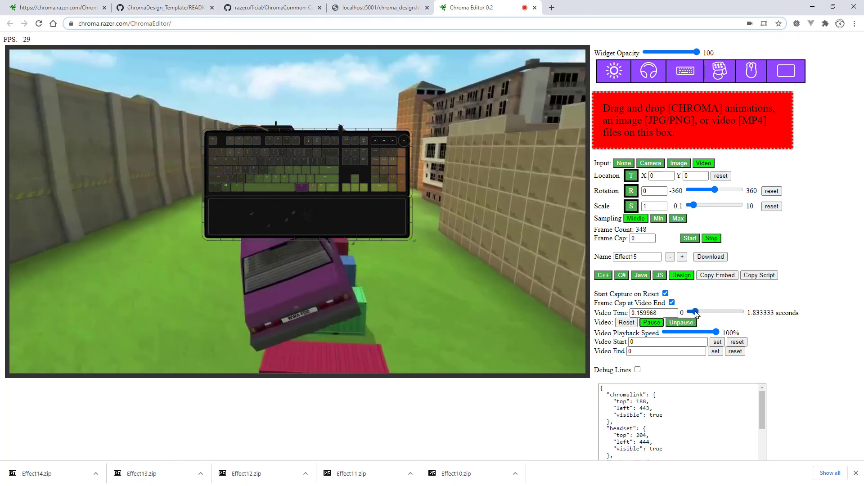
drag(696, 312, 680, 313)
Scale the video to about 3.38 and move it to about X -1944, Y -804 behind the keyboard
drag(486, 327, 483, 157)
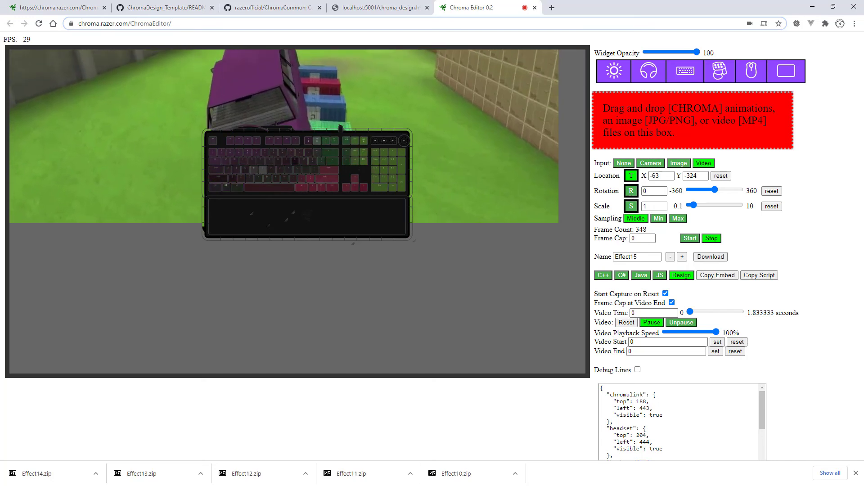
drag(482, 212, 487, 323)
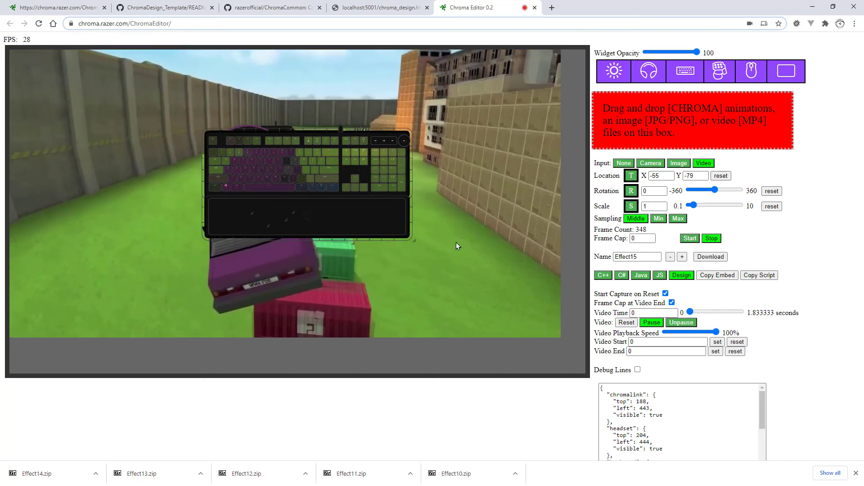
drag(456, 246, 193, 163)
scroll(431, 248, up, 17)
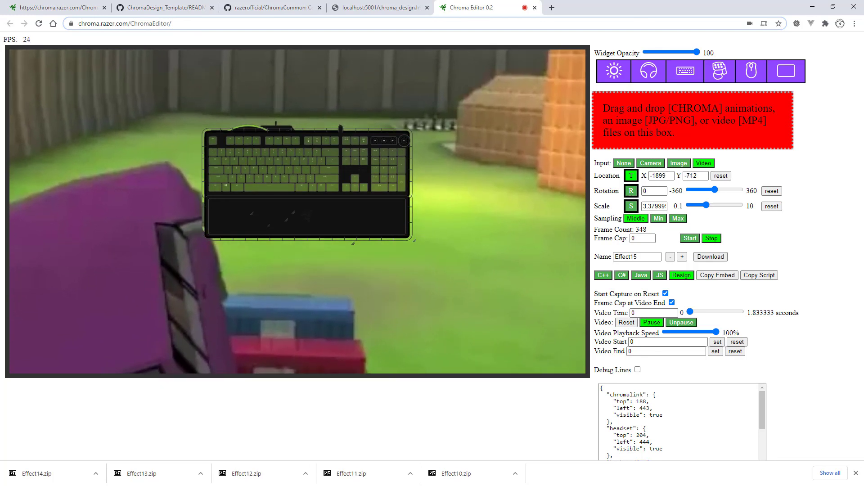
drag(453, 212, 436, 174)
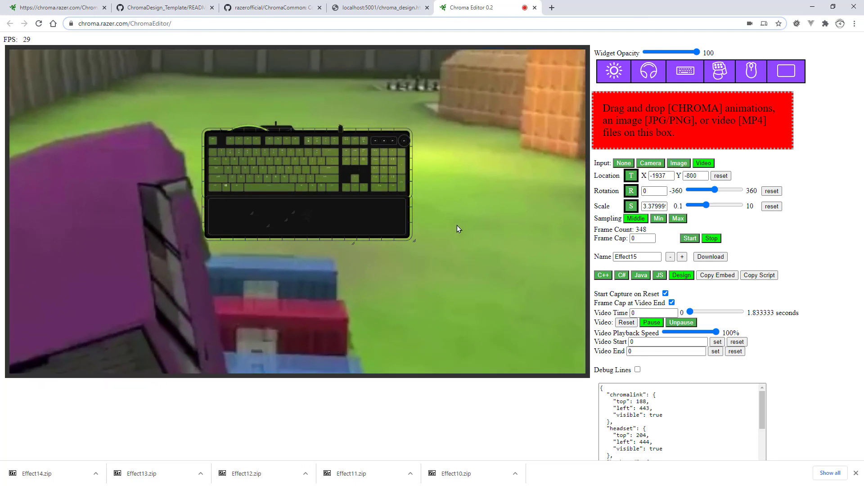
drag(457, 225, 455, 225)
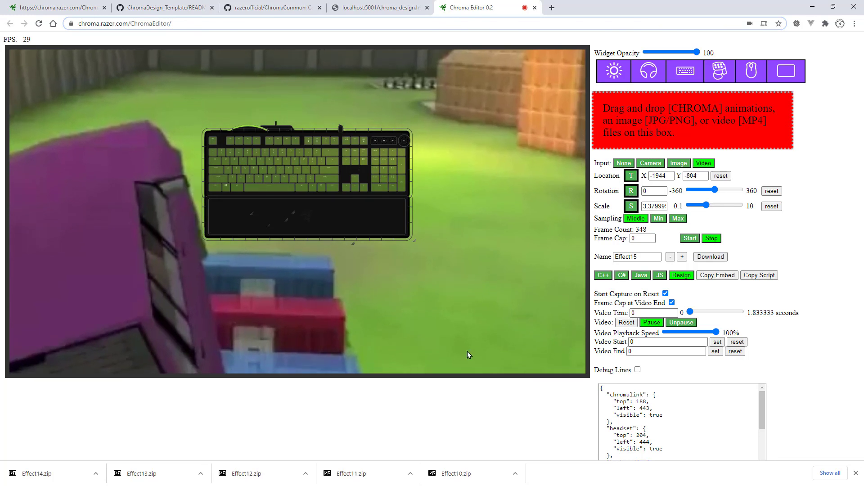
Capture frames while moving the video to about X -2494, Y -1914 and download them as Effect15.zip into the animations folder
drag(456, 333, 456, 1)
drag(456, 270, 210, 133)
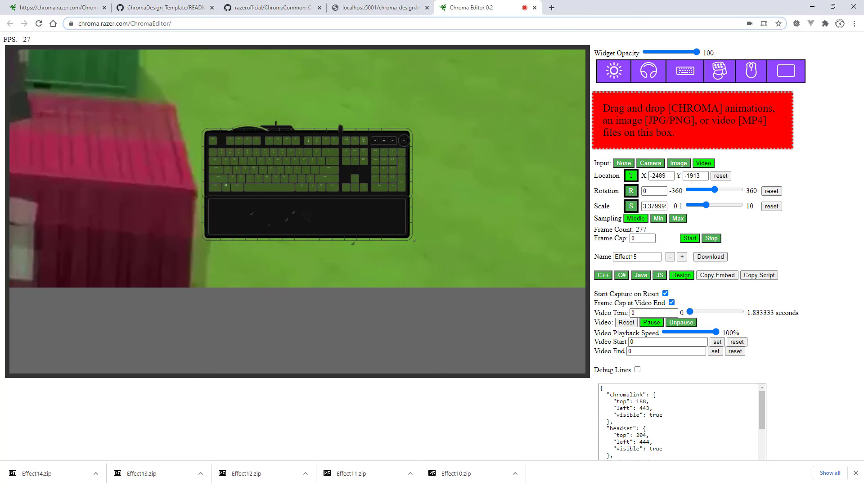
click(709, 257)
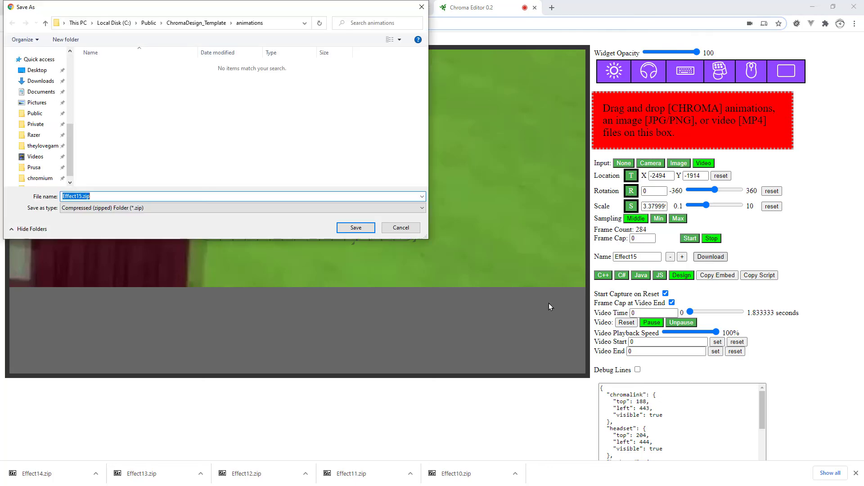
click(356, 228)
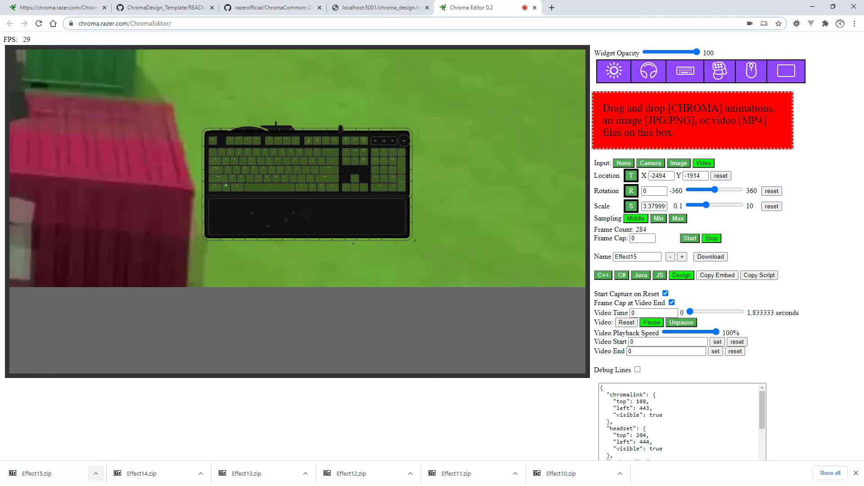
Extract Effect15.zip into the animations folder with 7-Zip and delete the zip file
key(alt+Tab)
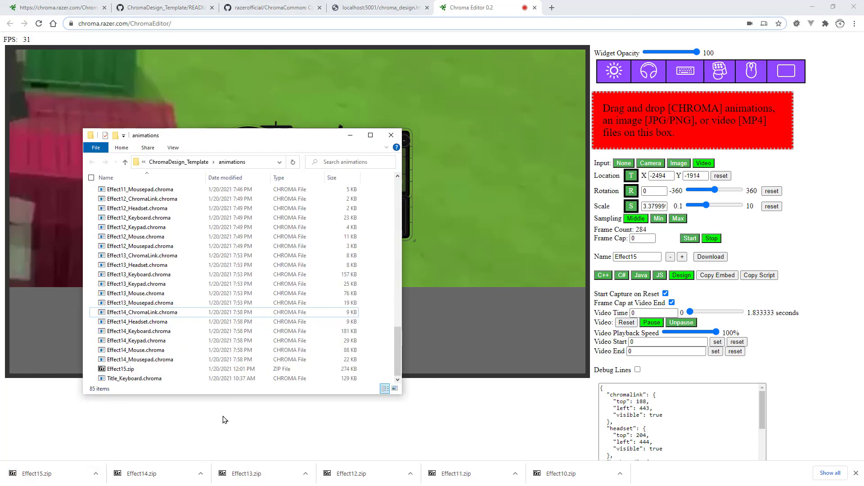
right_click(129, 370)
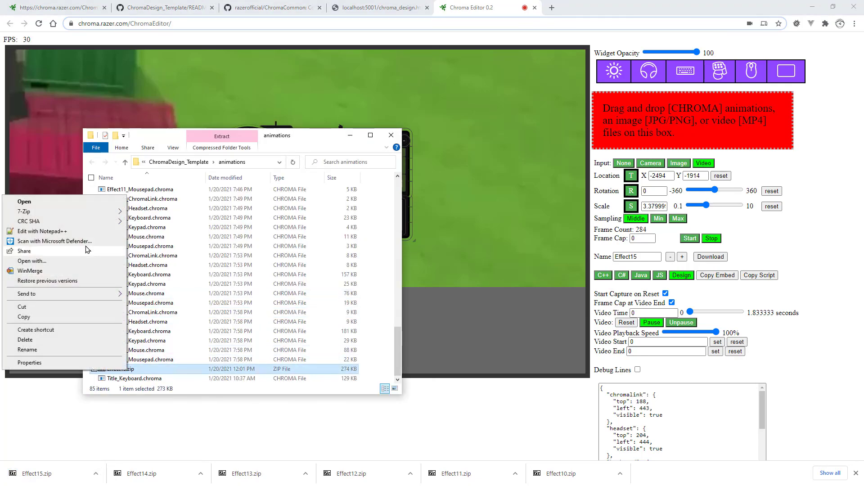
mouse_move(57, 213)
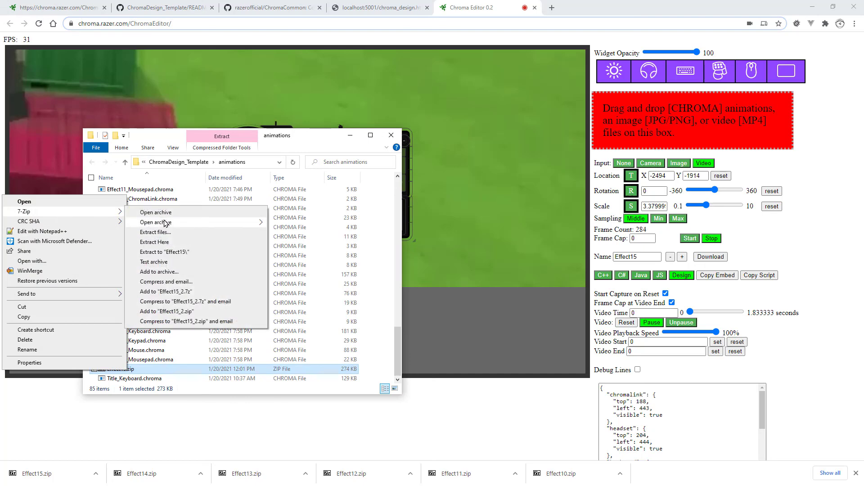
click(155, 242)
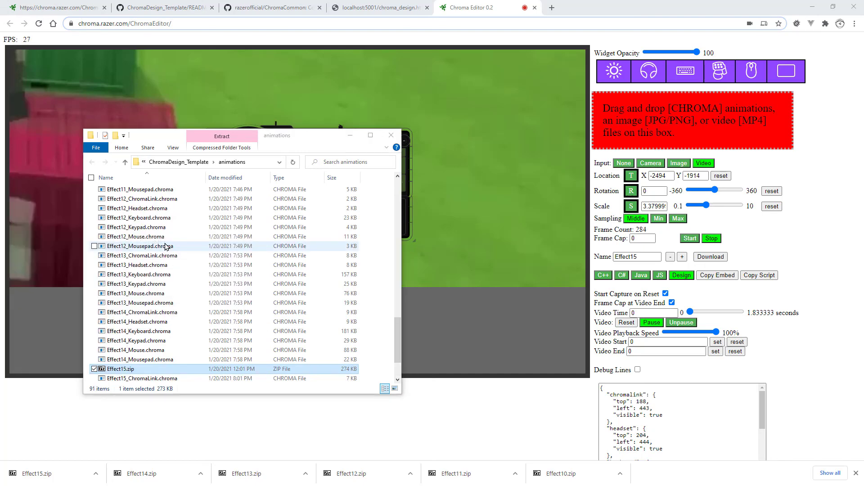
click(145, 379)
click(136, 370)
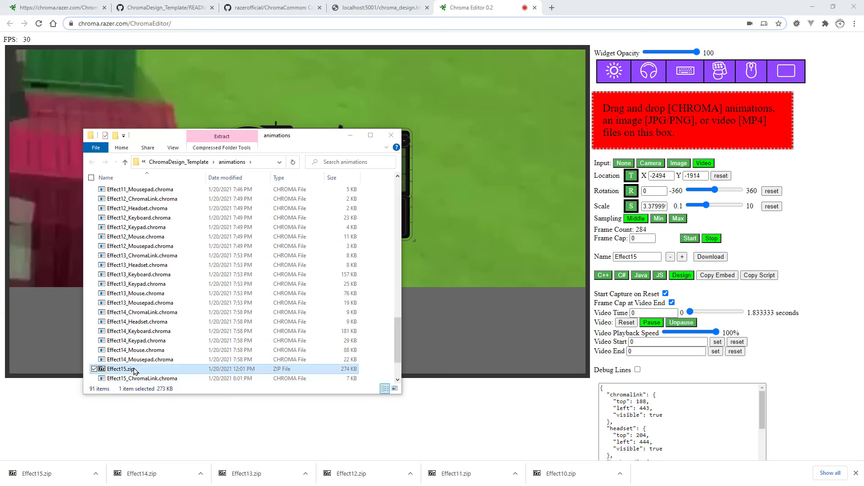
key(Delete)
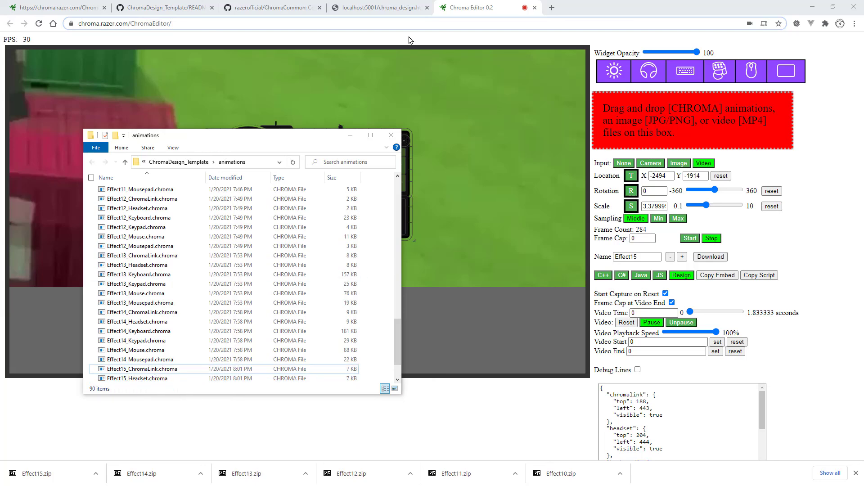
Return to the chroma_design.html page in the browser and check the Crates animation and the other effects
click(374, 3)
click(377, 13)
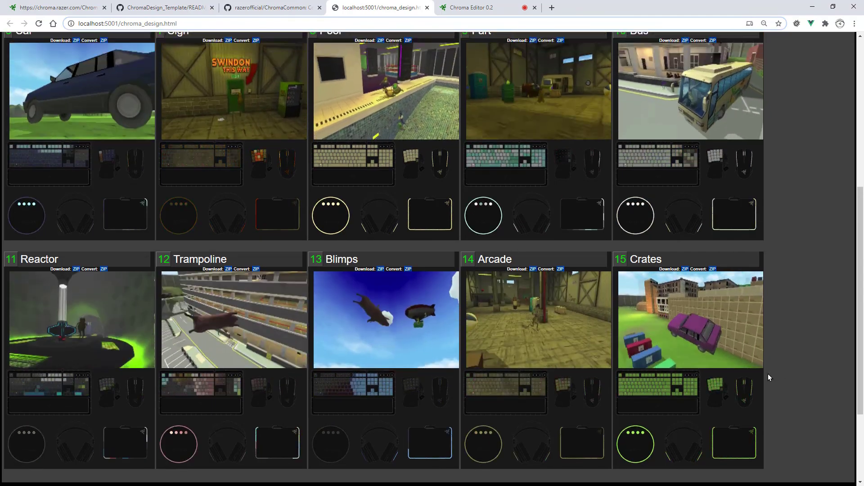
scroll(770, 374, up, 7)
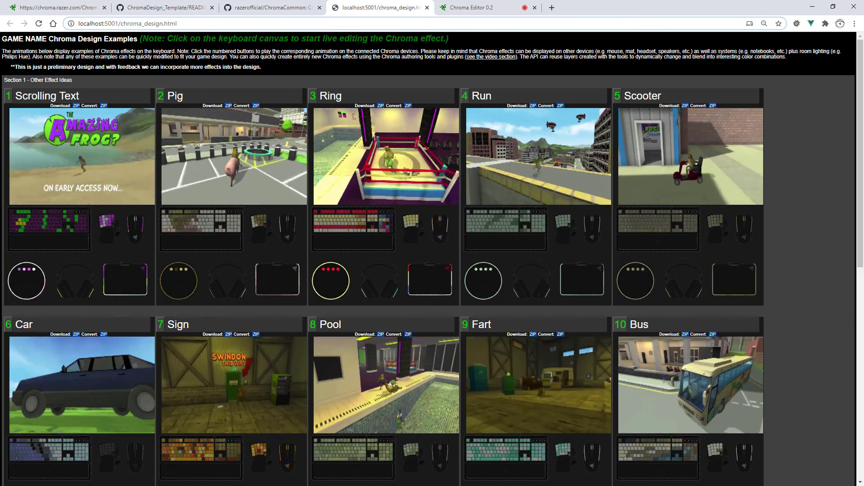
Look through the extracted .chroma files in the animations folder up to the Effect1 files
key(alt+Tab)
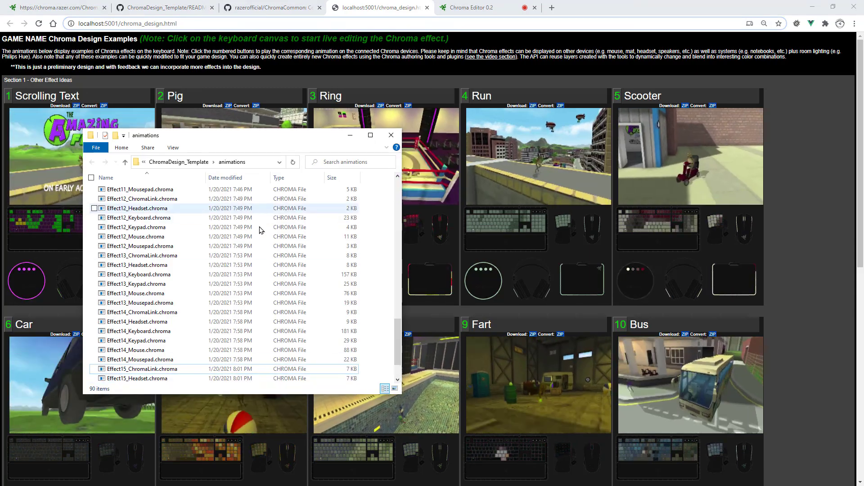
scroll(259, 229, up, 14)
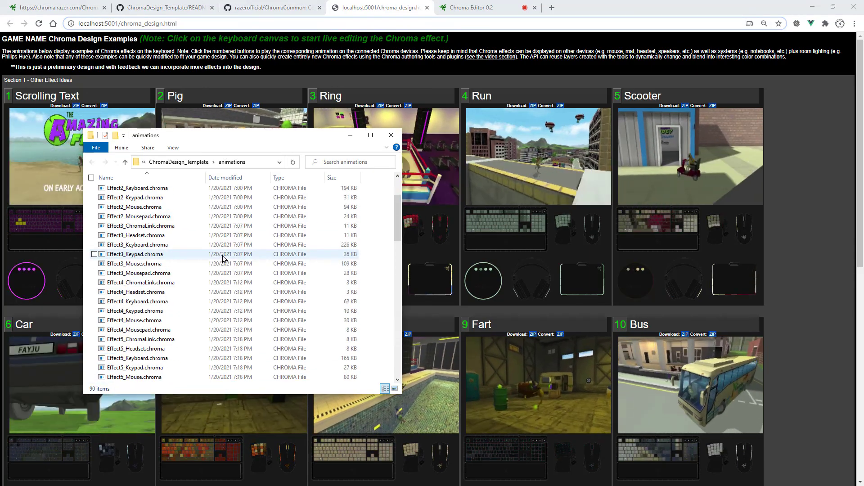
scroll(221, 259, up, 7)
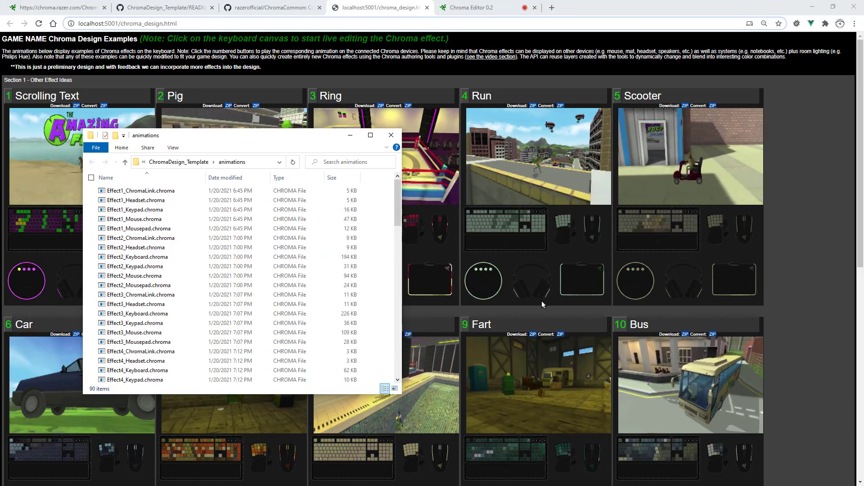
Return to the browser and open the Chroma Design Guide page
click(786, 299)
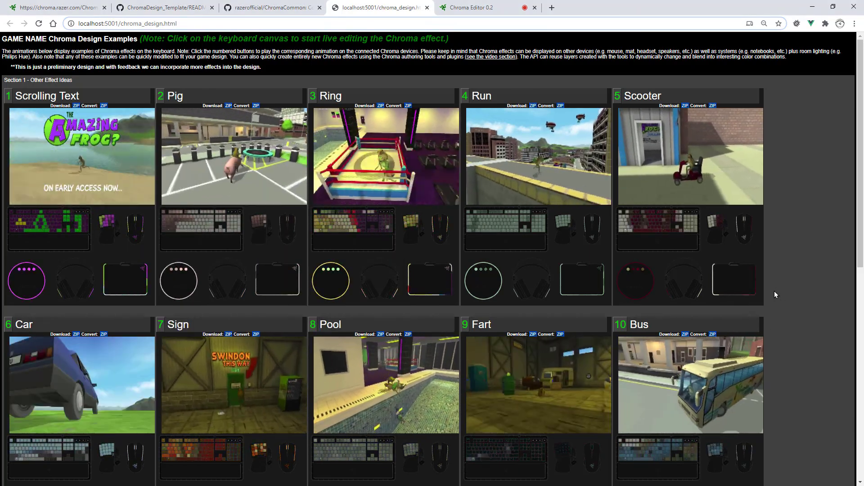
click(59, 7)
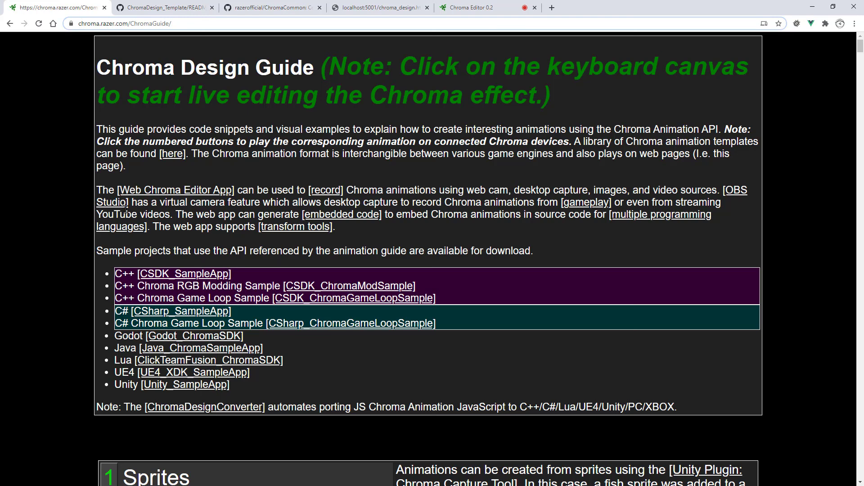